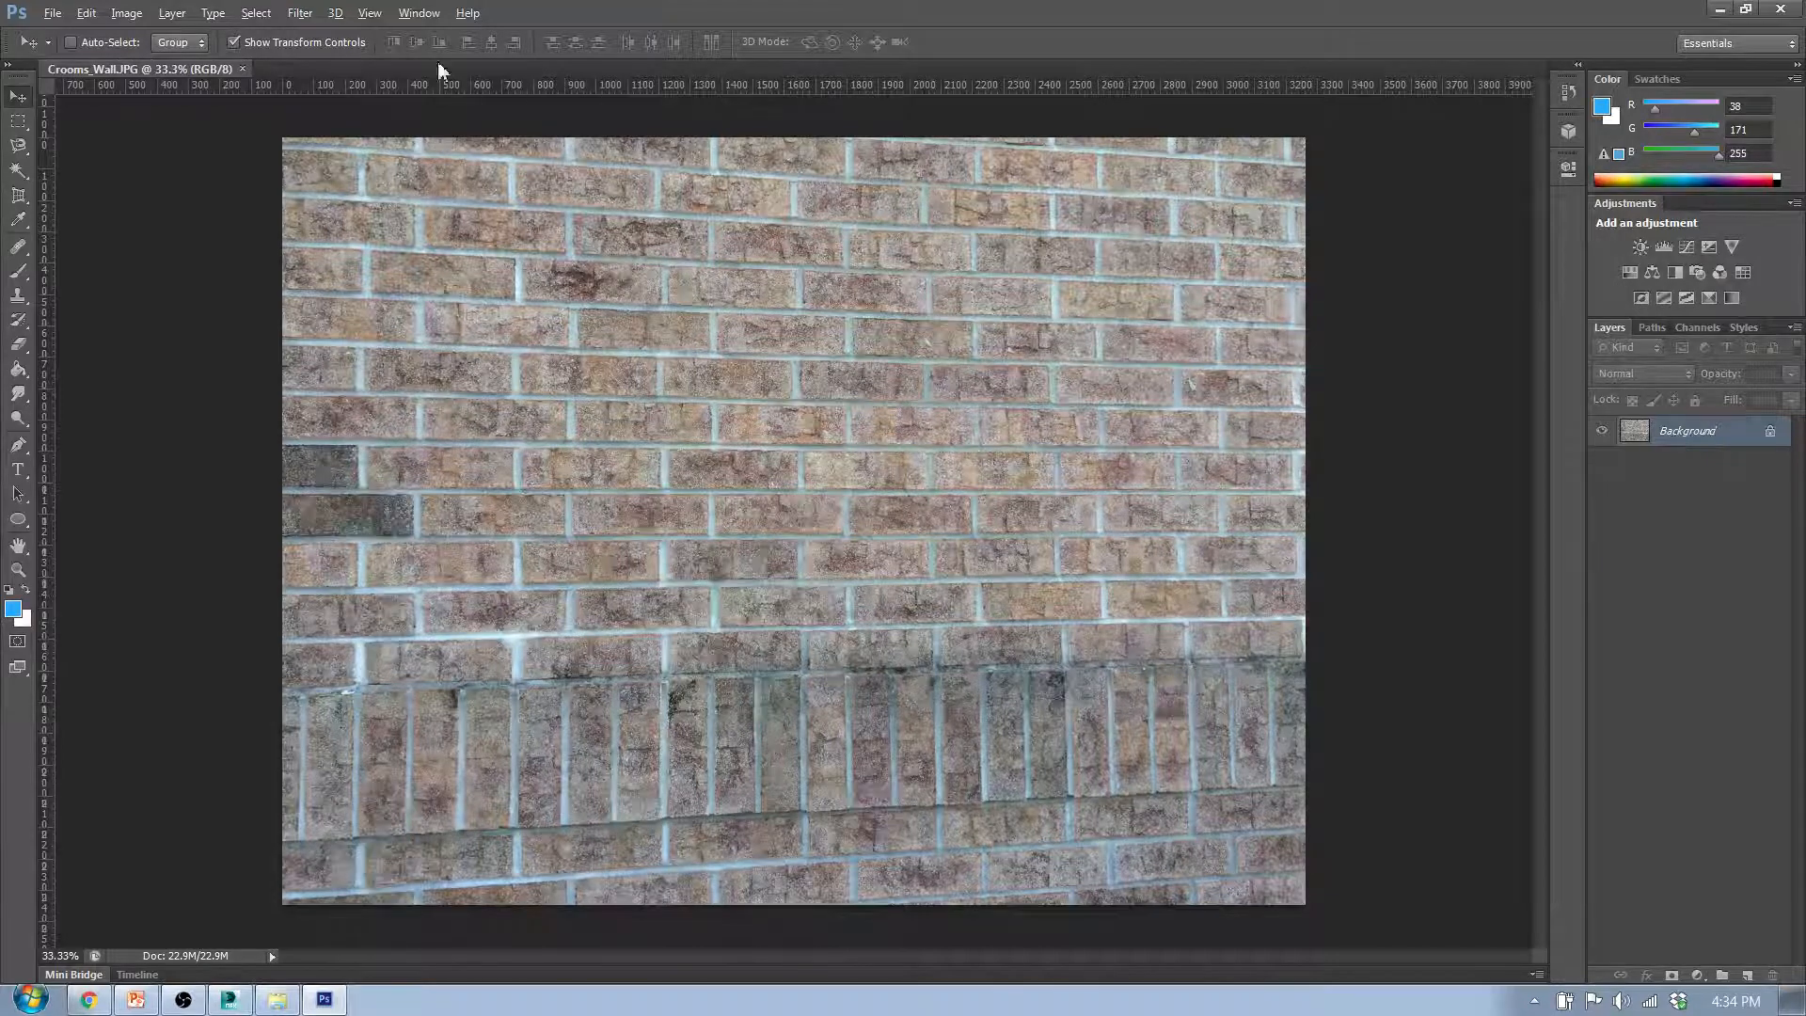
- Create a new tiled painting from the Background layer, keeping the current workspace instead of switching to 3D
left_click(334, 13)
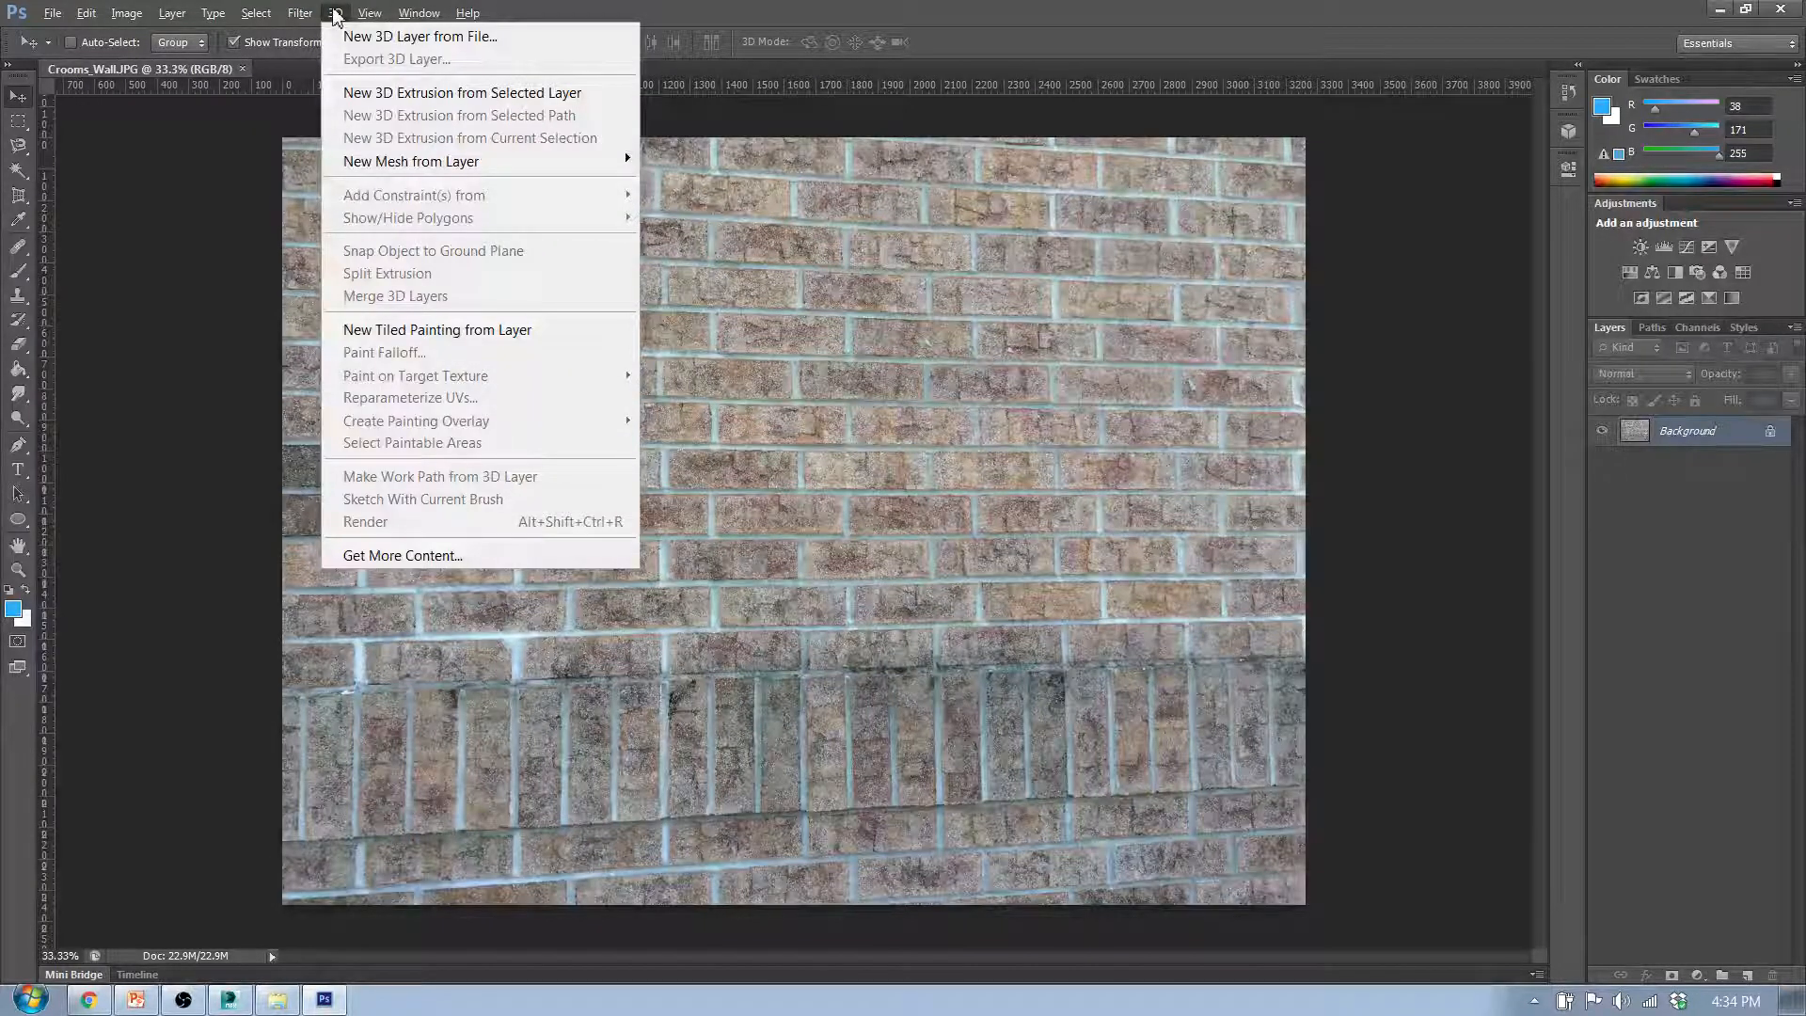
left_click(335, 13)
left_click(335, 13)
left_click(367, 331)
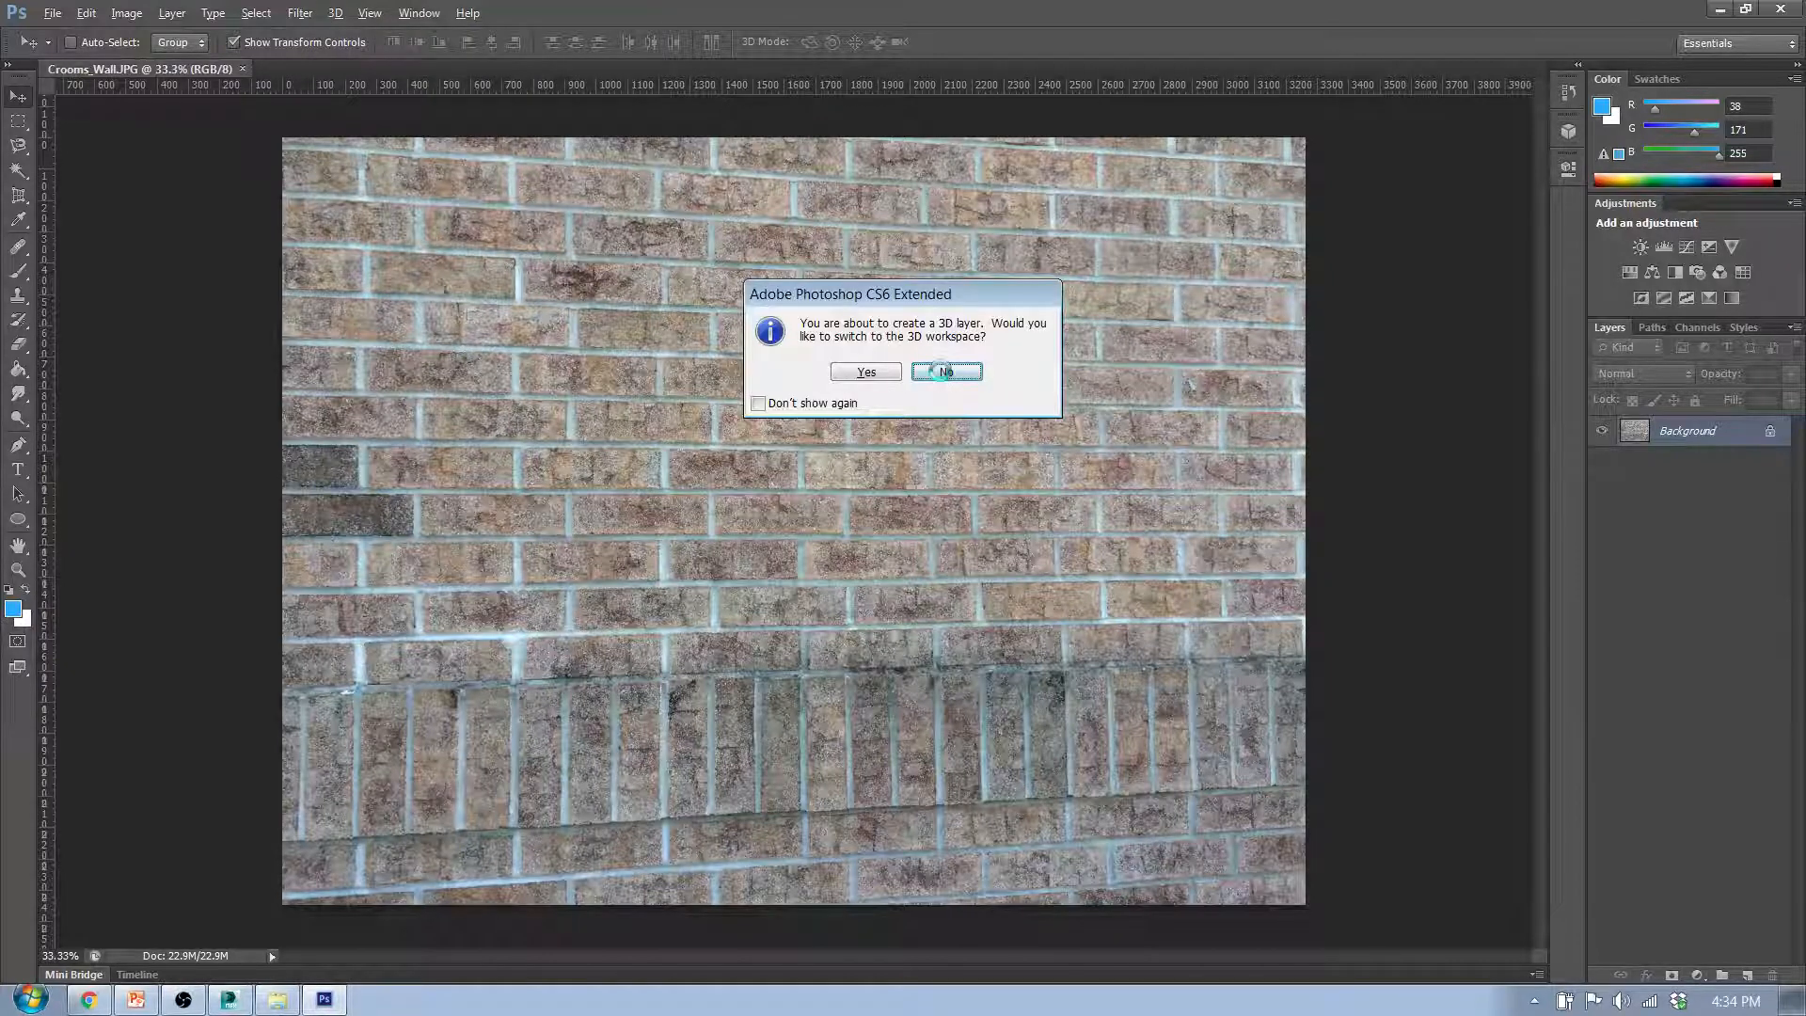
left_click(943, 371)
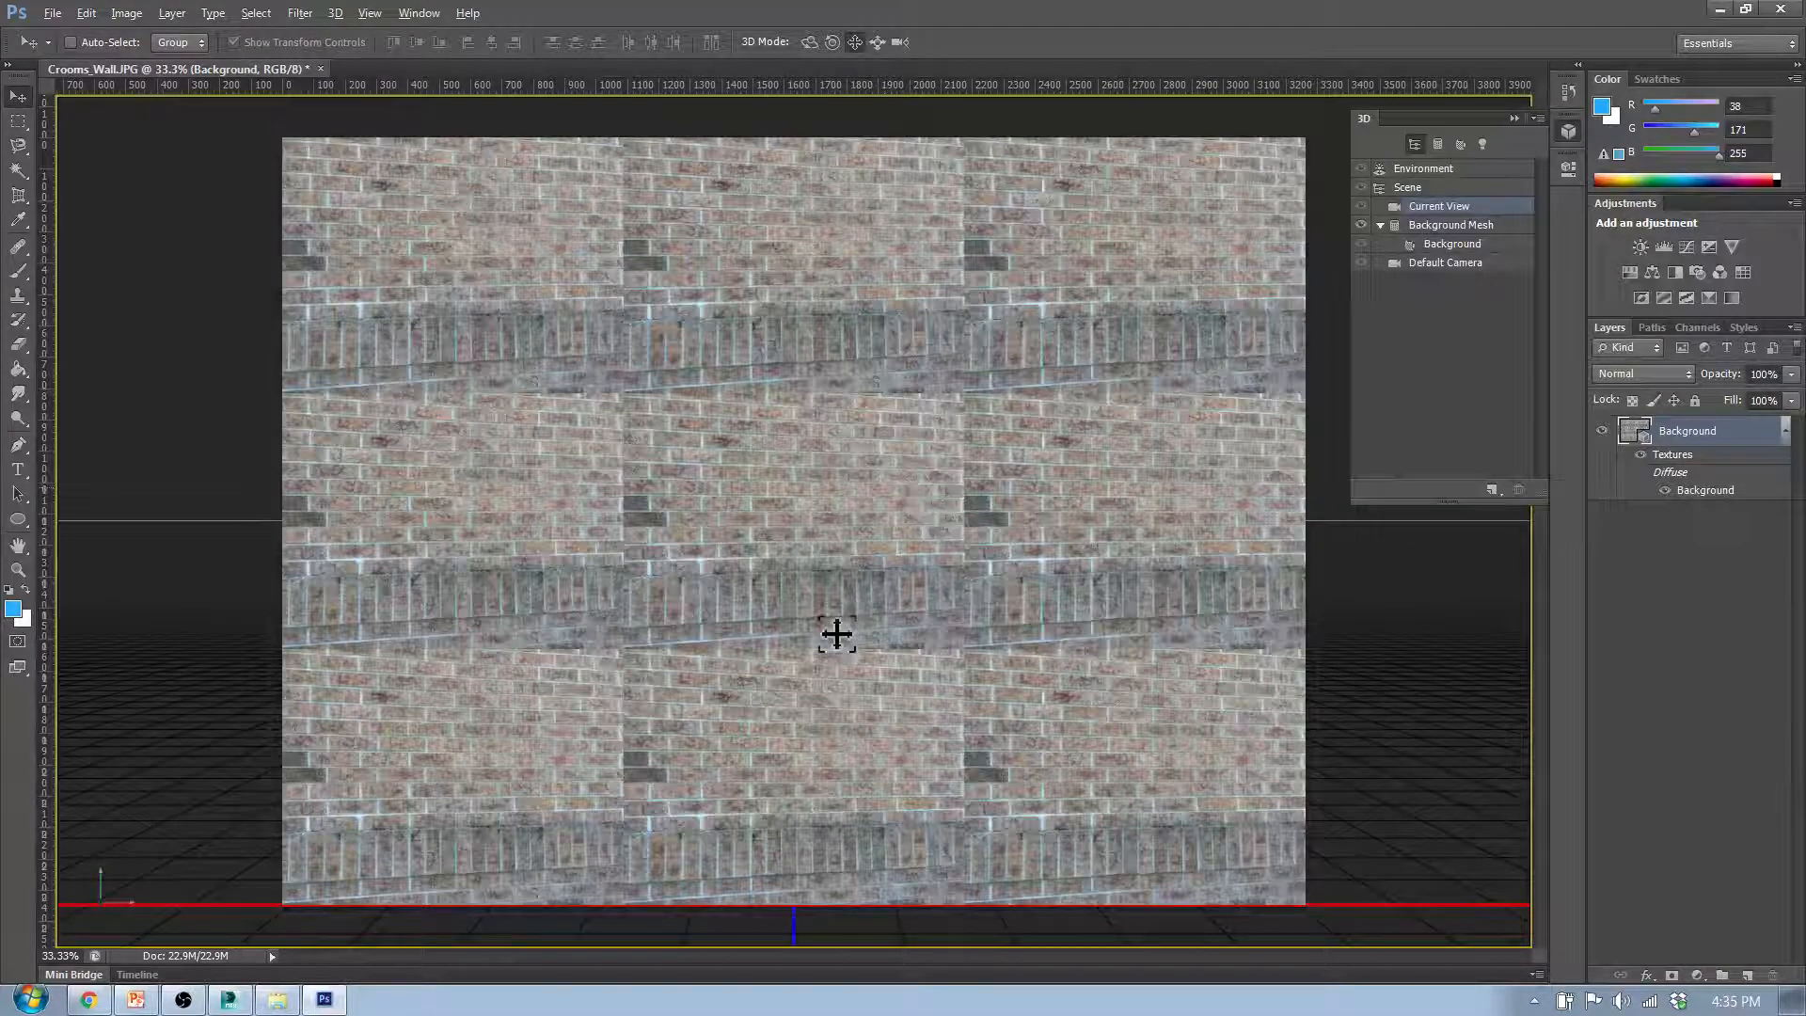
- Examine the seams between the repeated brick tiles up close and undo the tiled painting
scroll(770, 644, "up", 8)
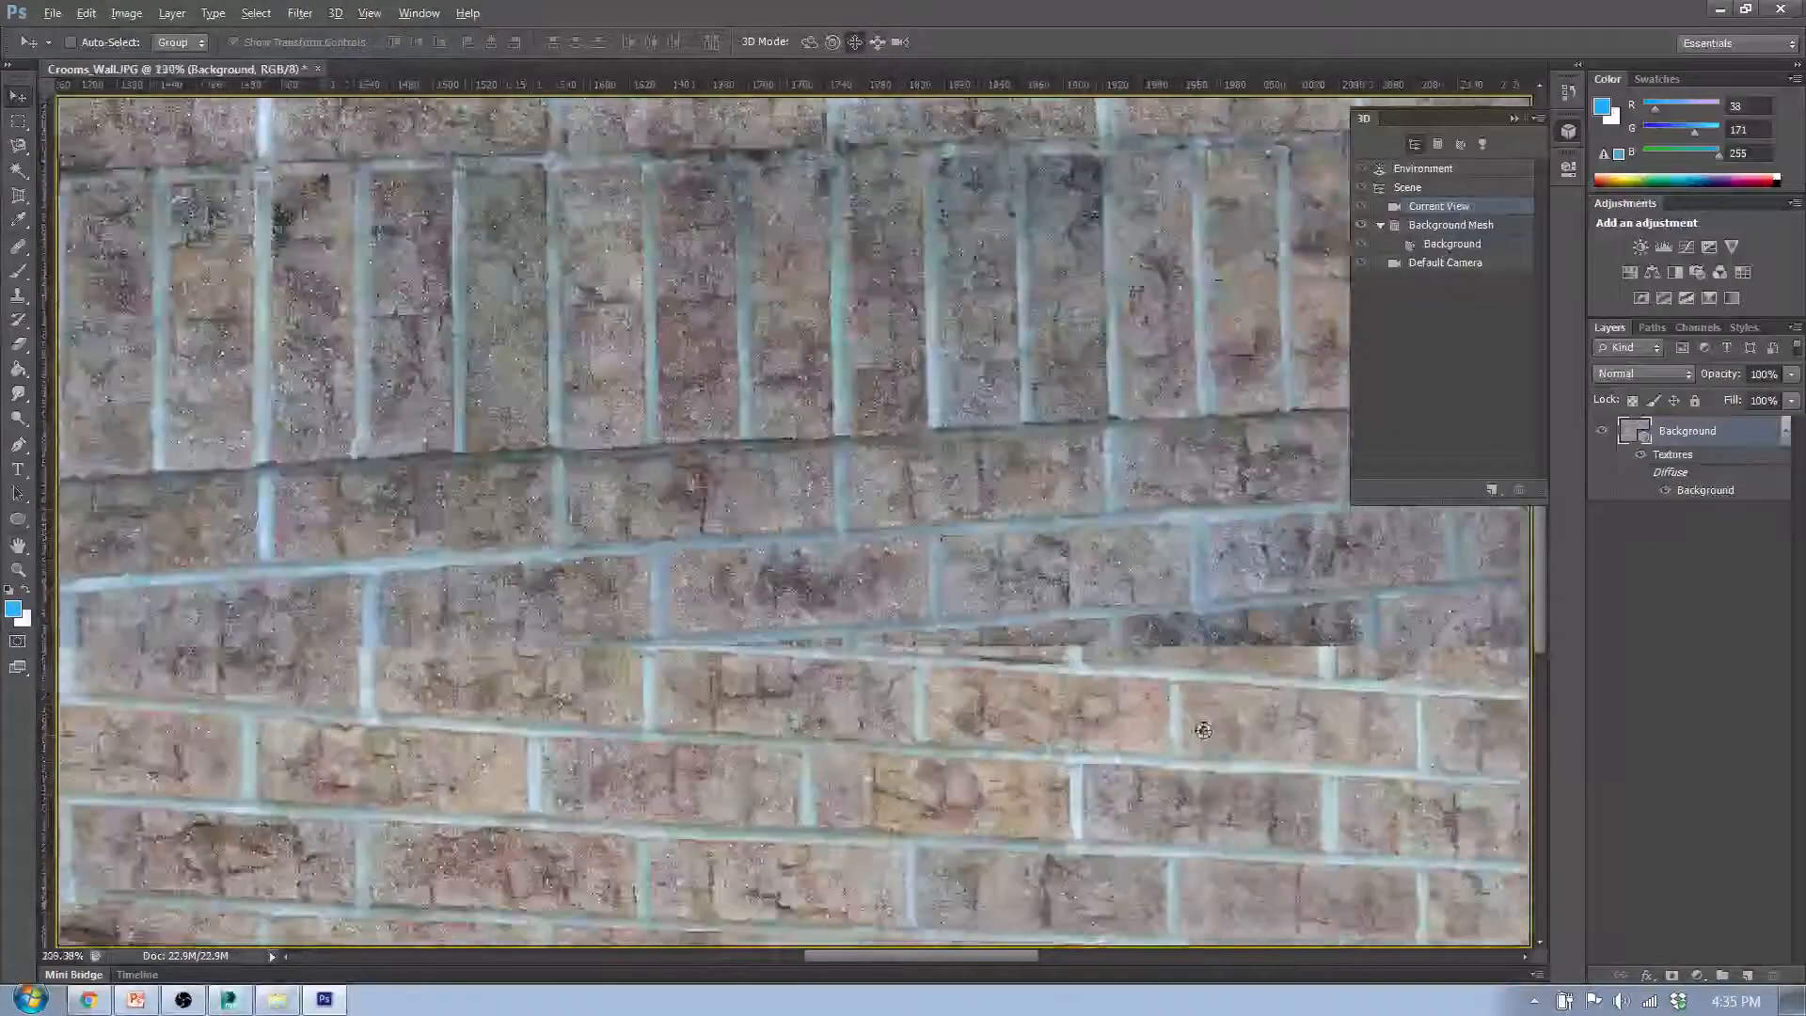
scroll(1203, 730, "up", 6)
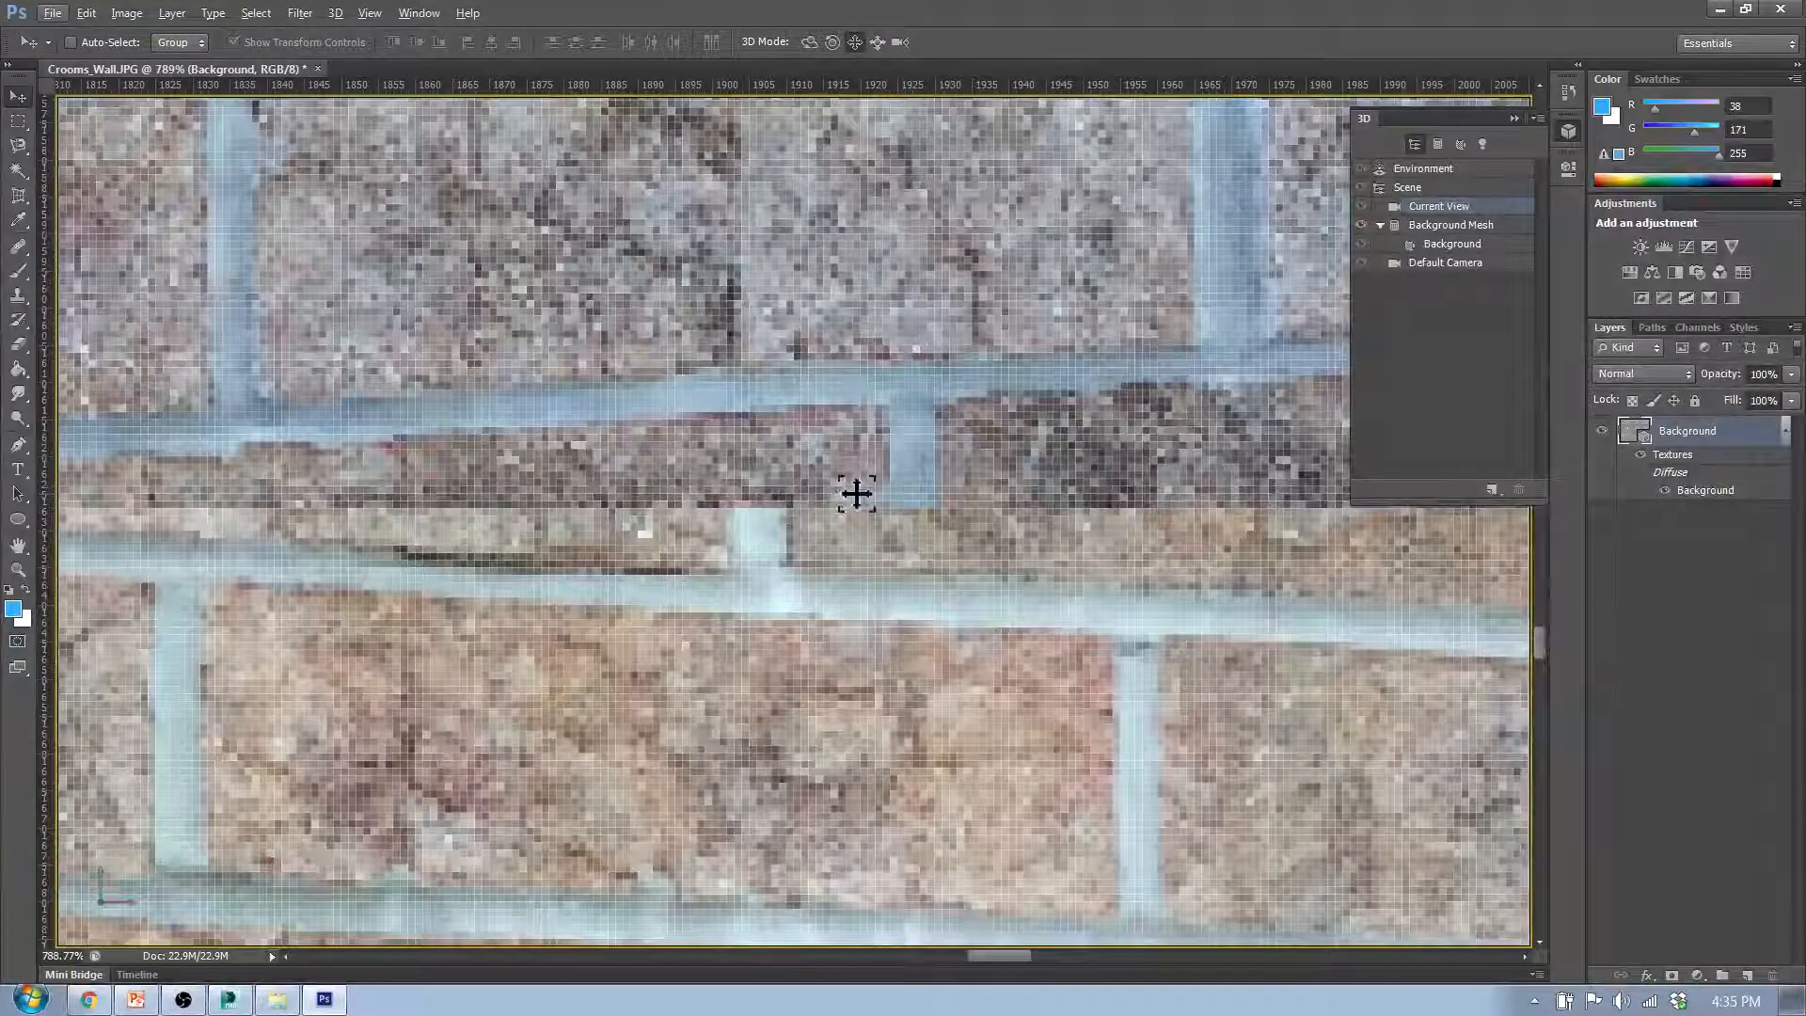
scroll(709, 452, "down", 6)
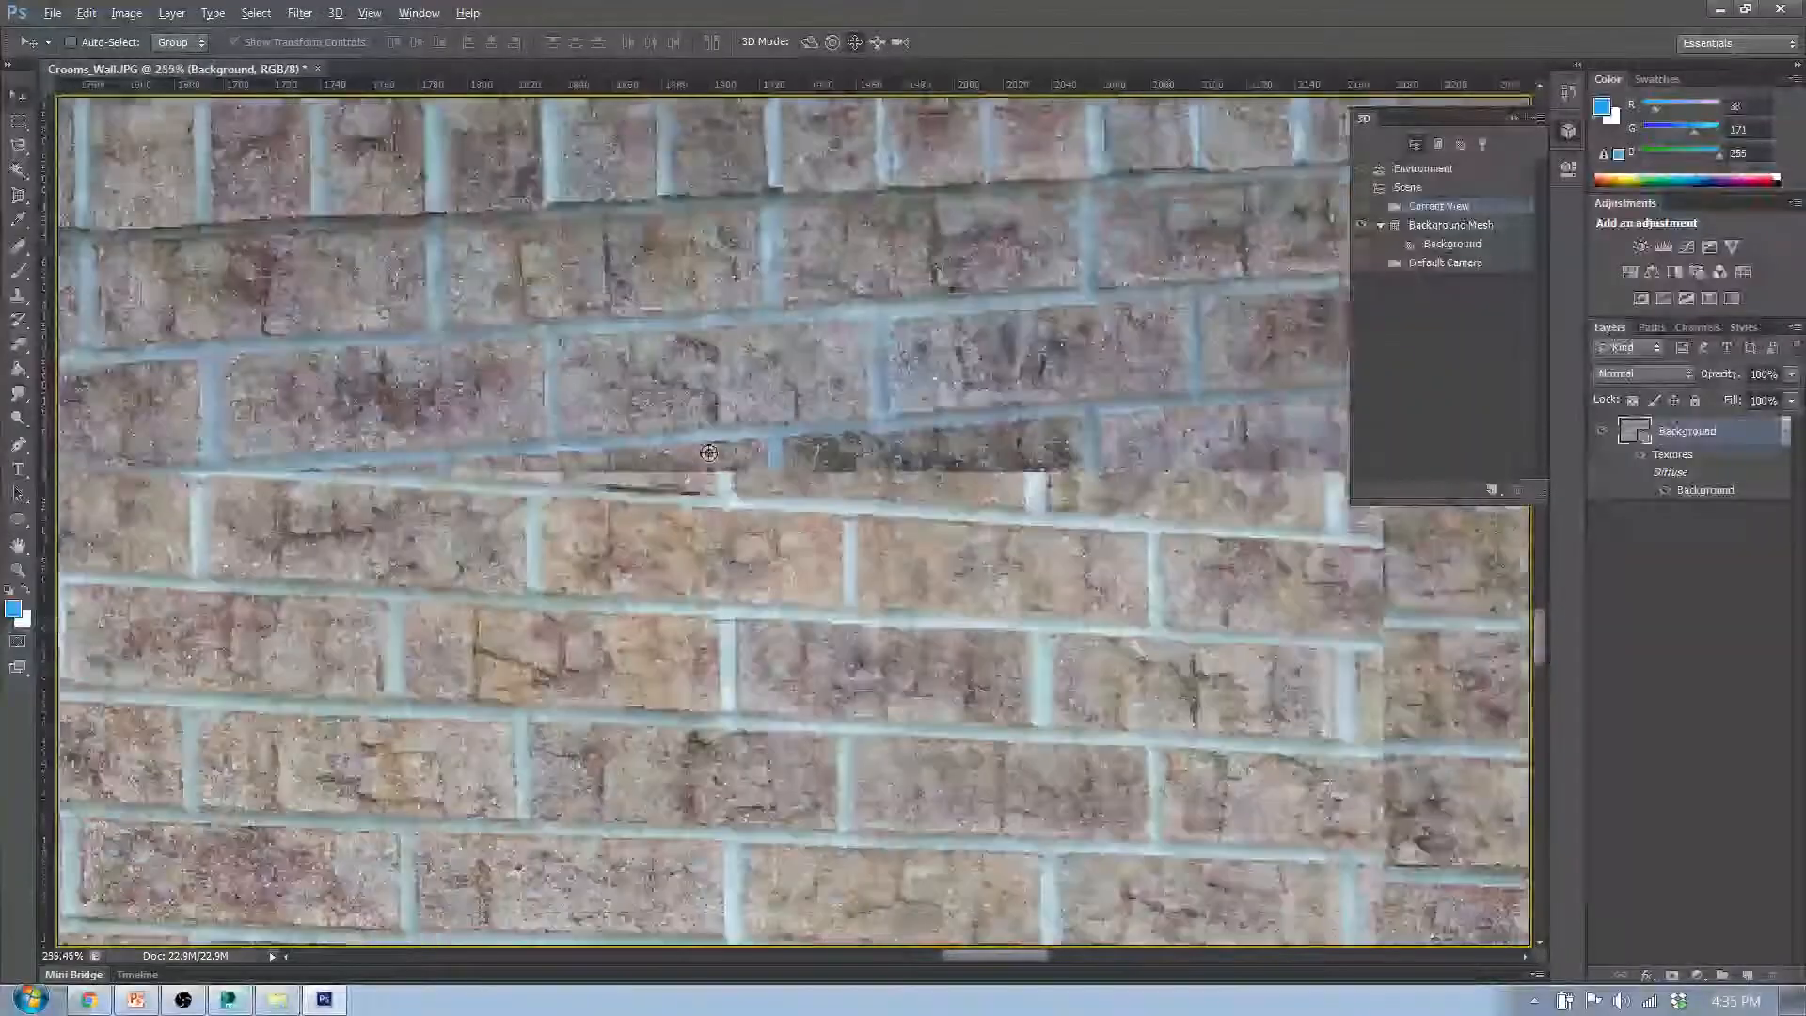
scroll(708, 452, "down", 7)
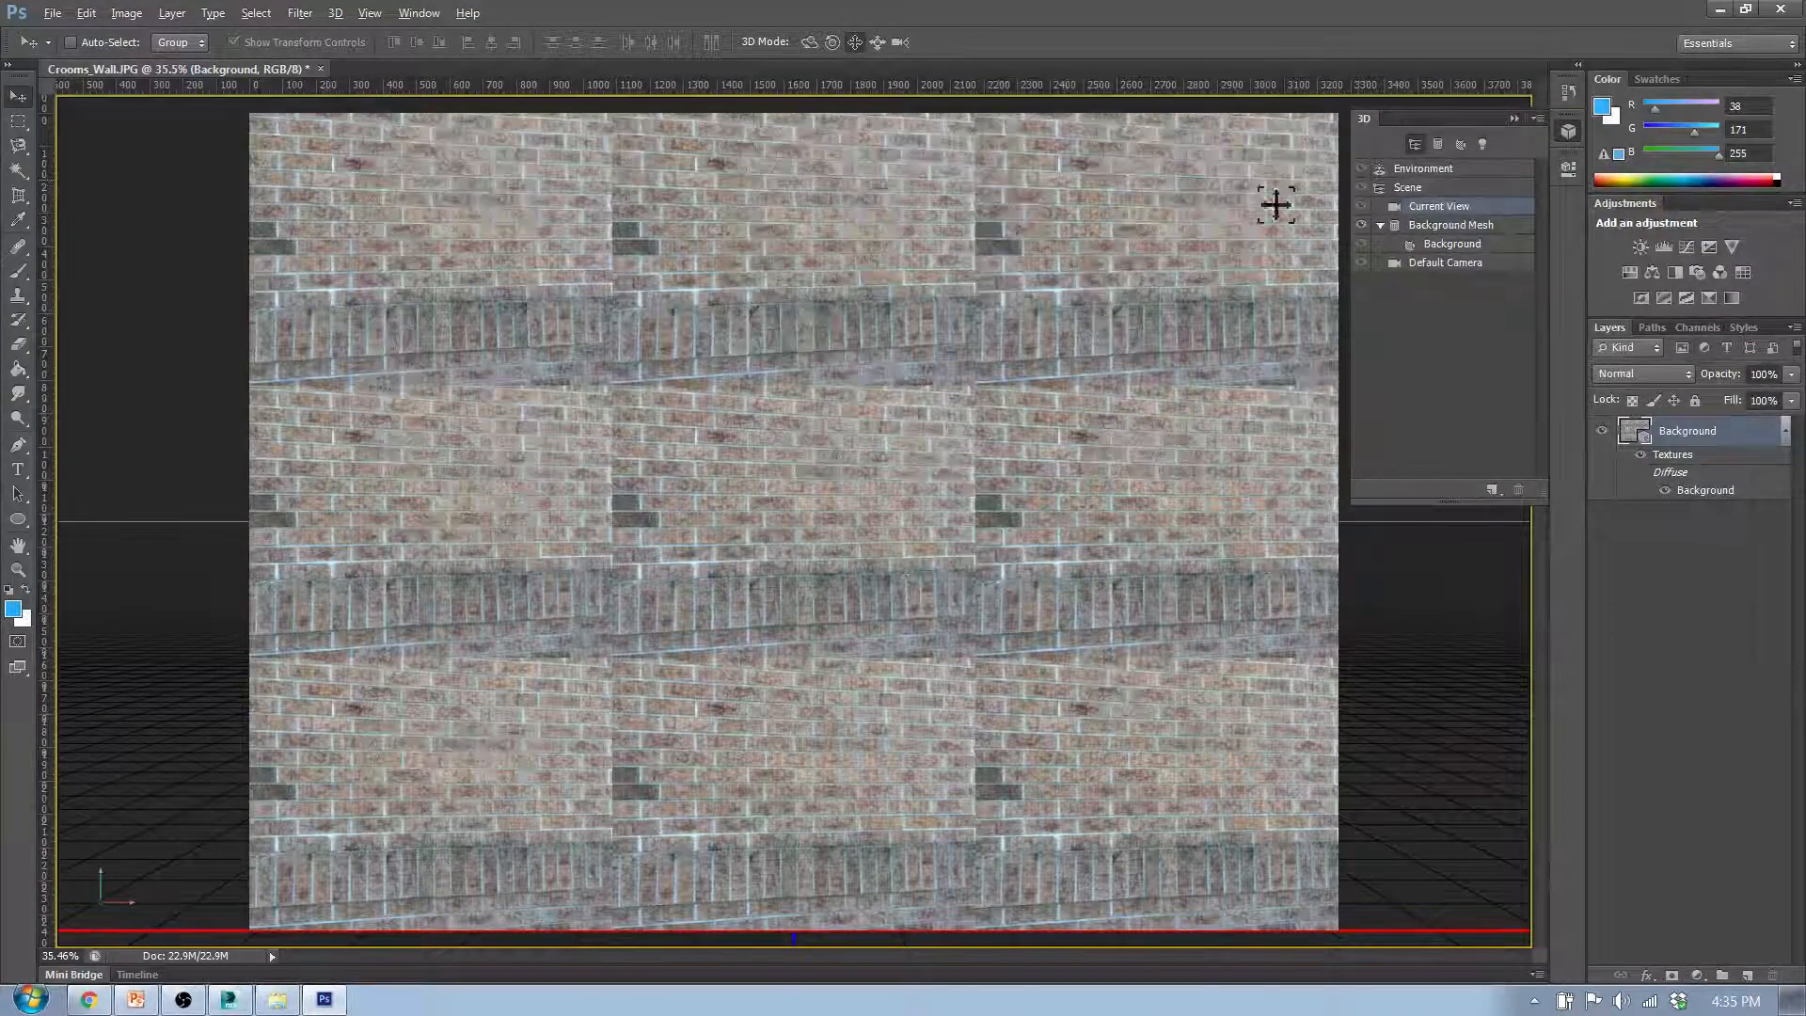
key("ctrl+z")
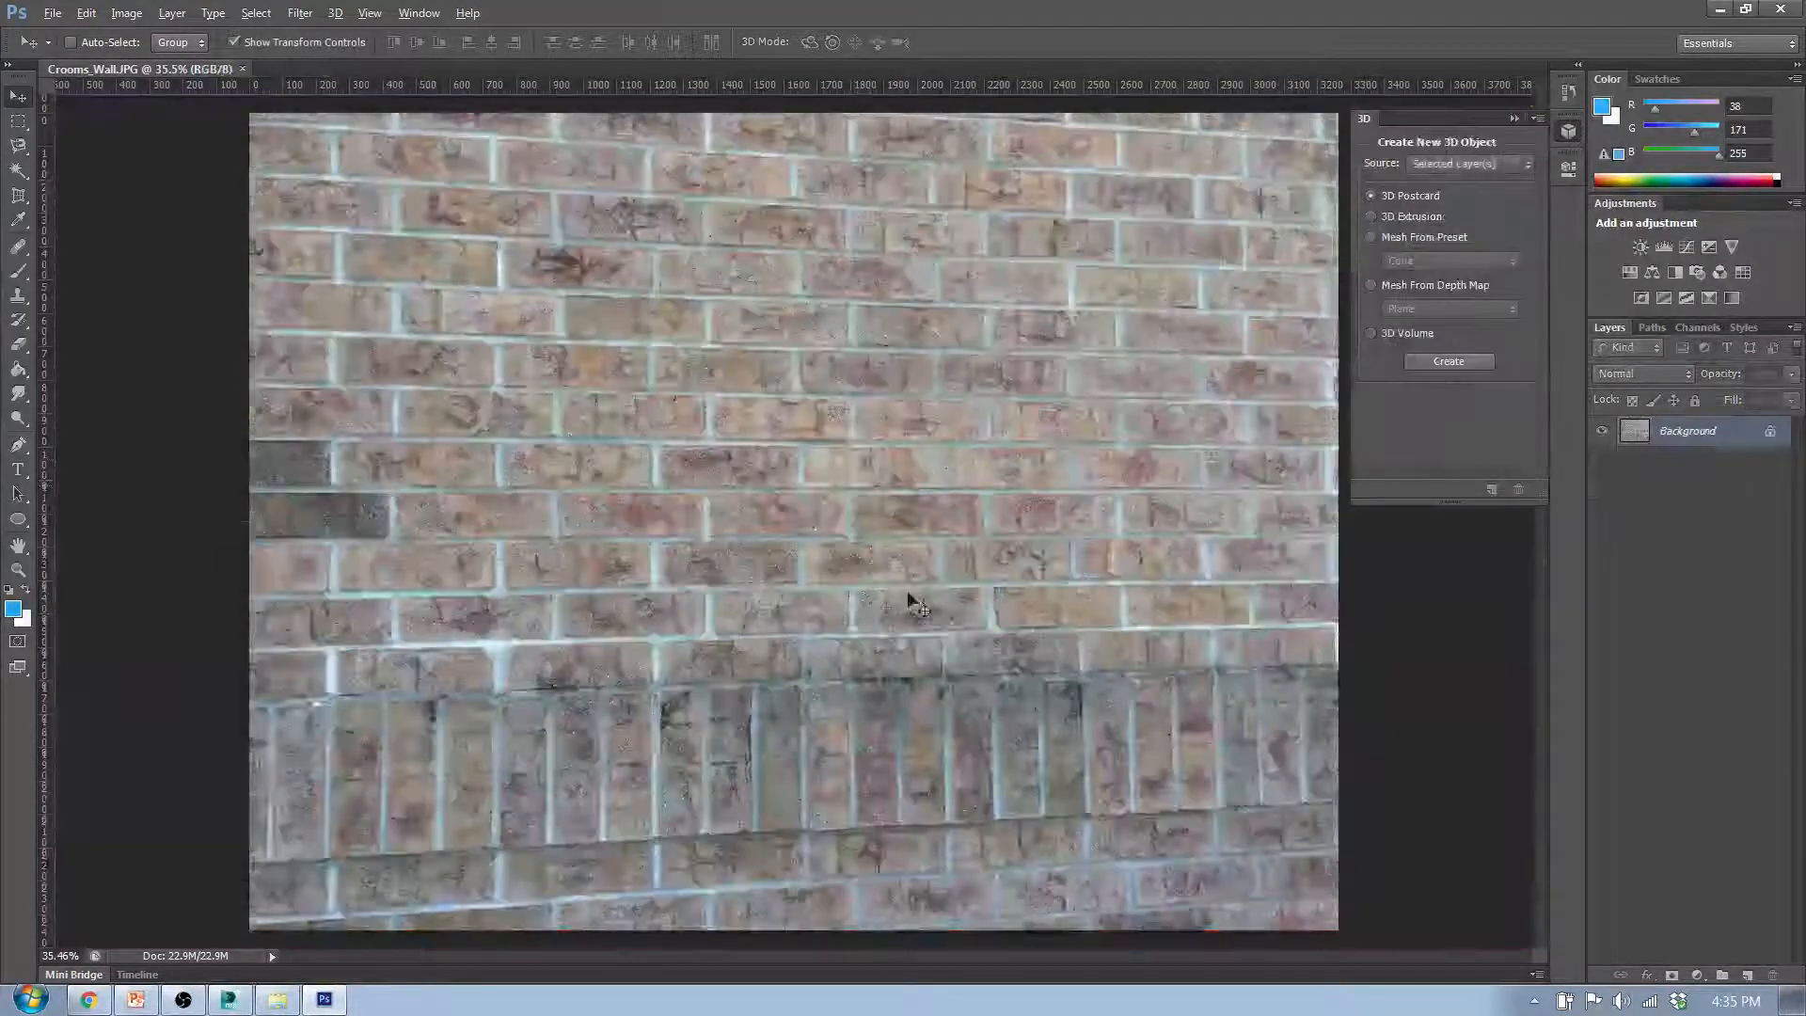
left_click(1629, 606)
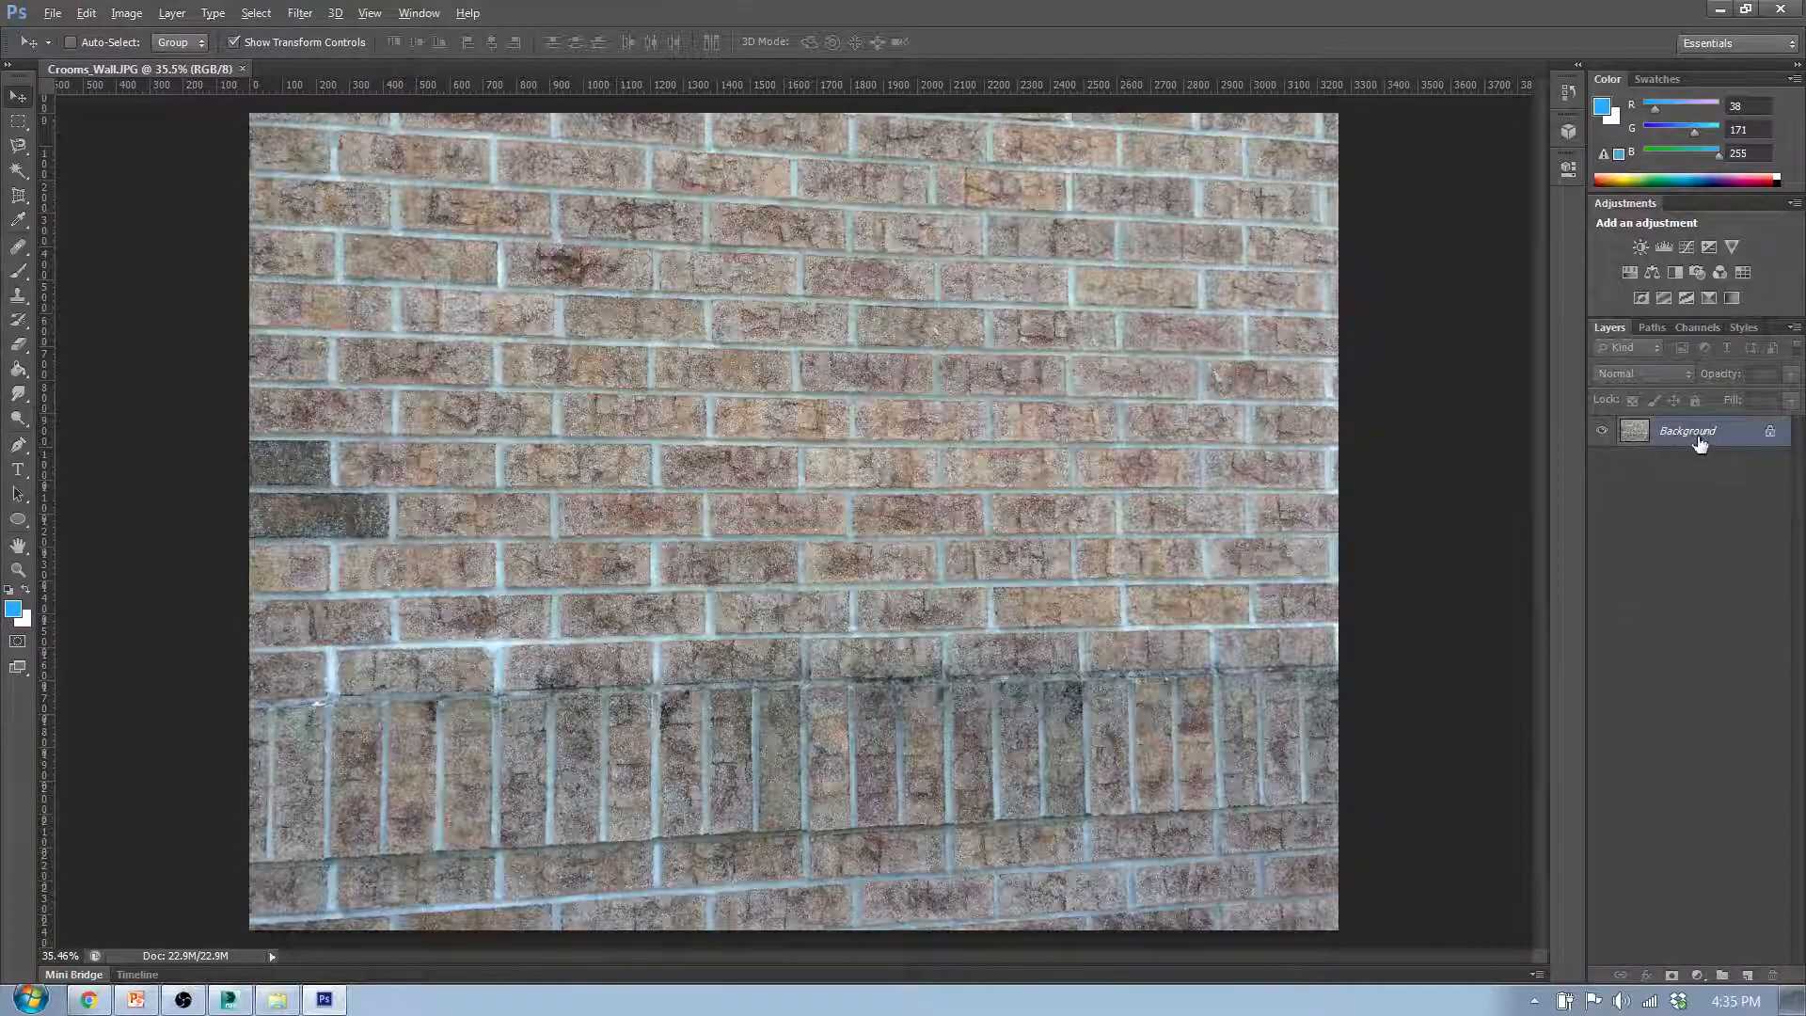
- Duplicate the Background layer and name the copy Source
right_click(1718, 431)
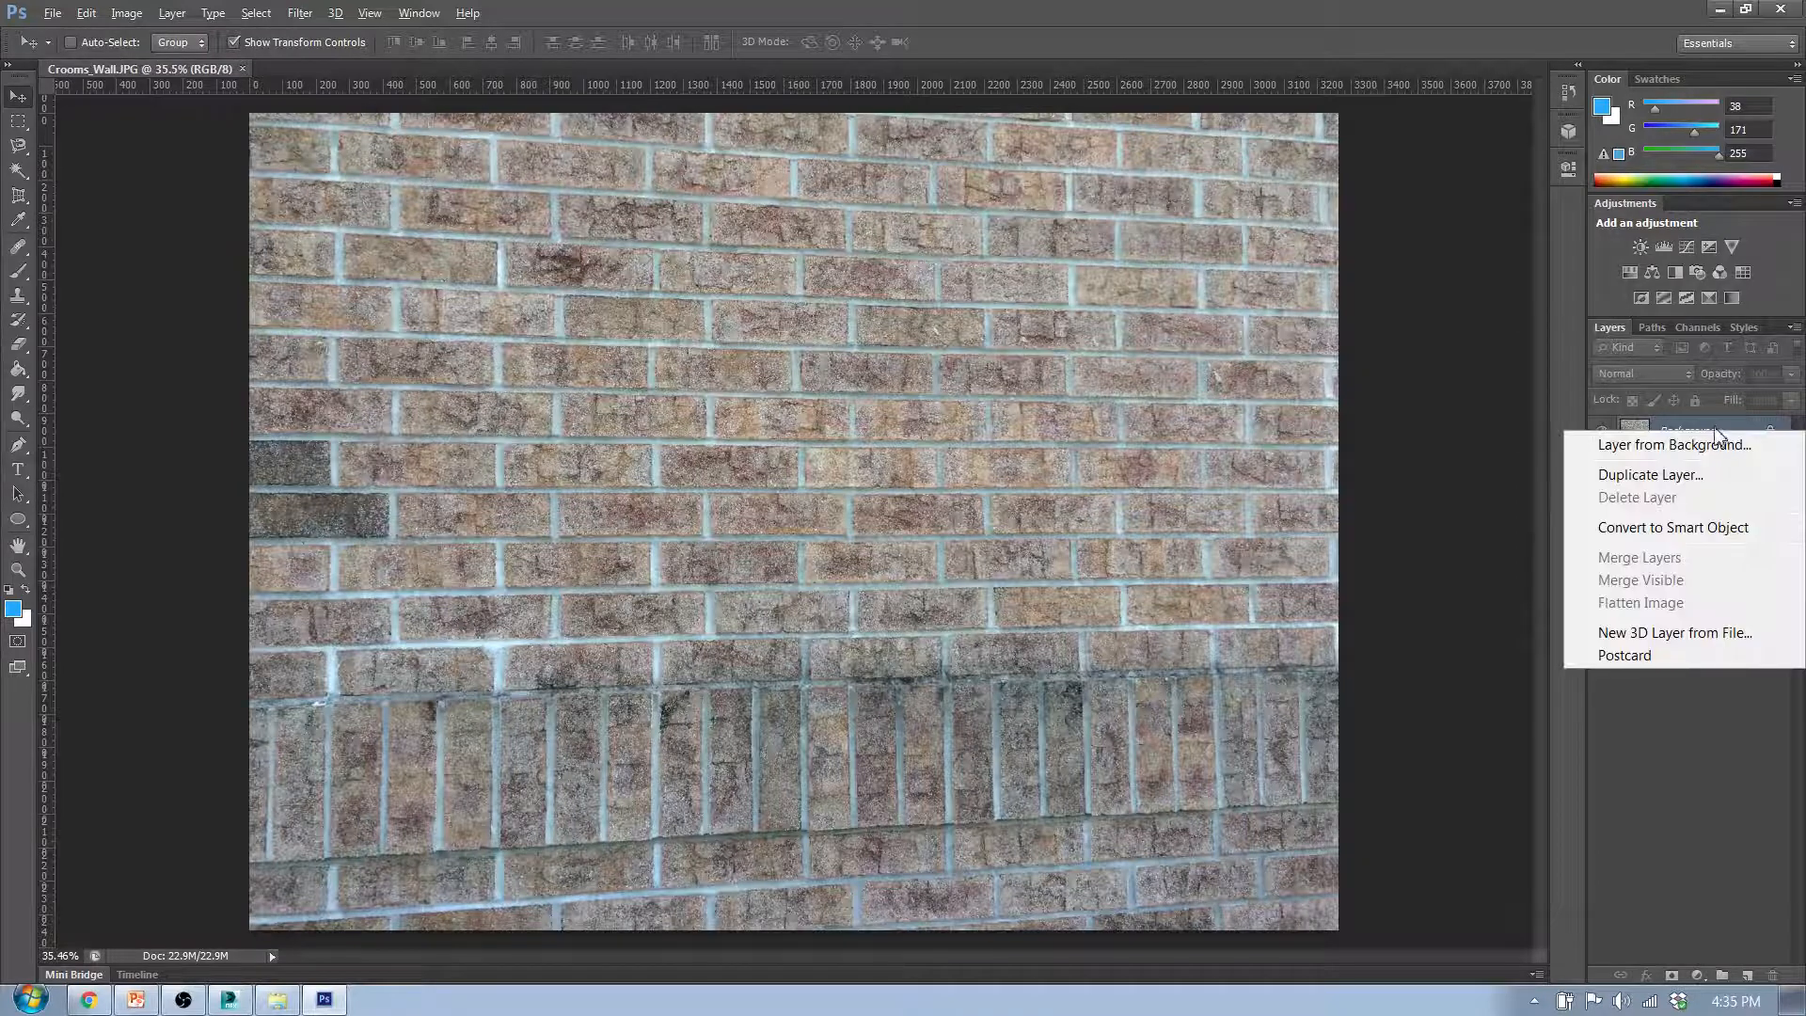
left_click(1676, 474)
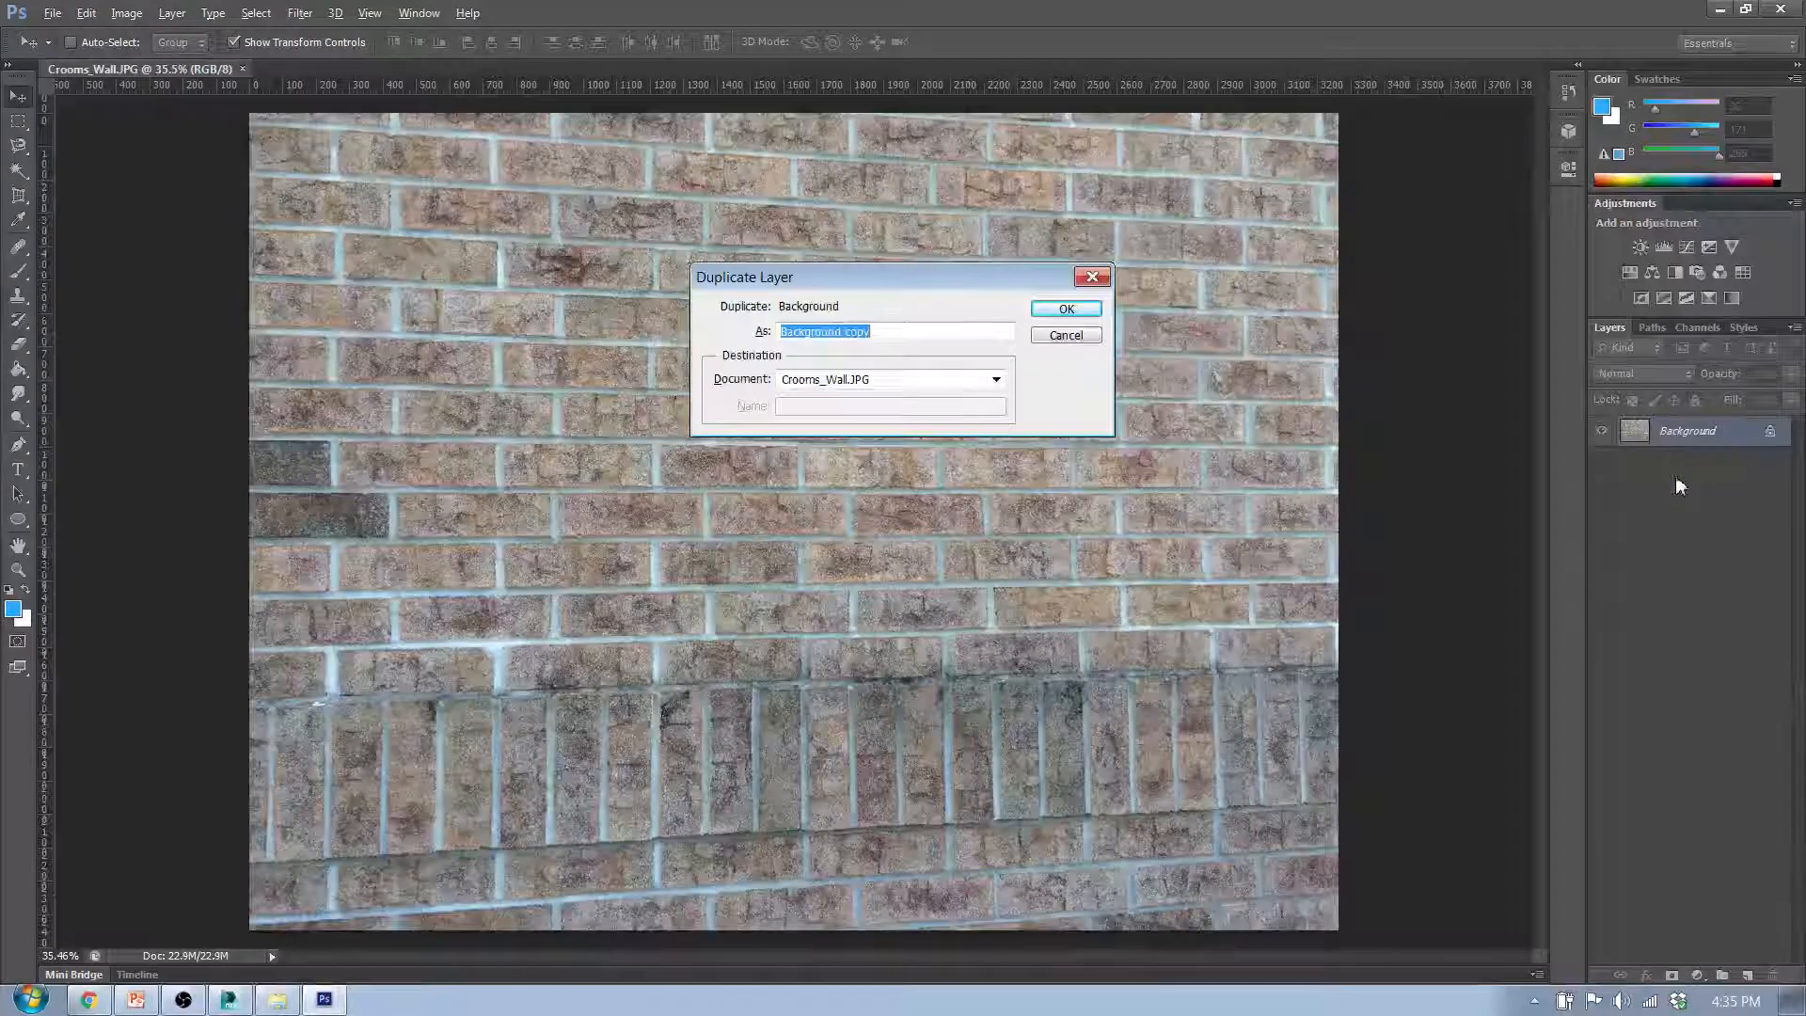
left_click(1060, 311)
double_click(1707, 432)
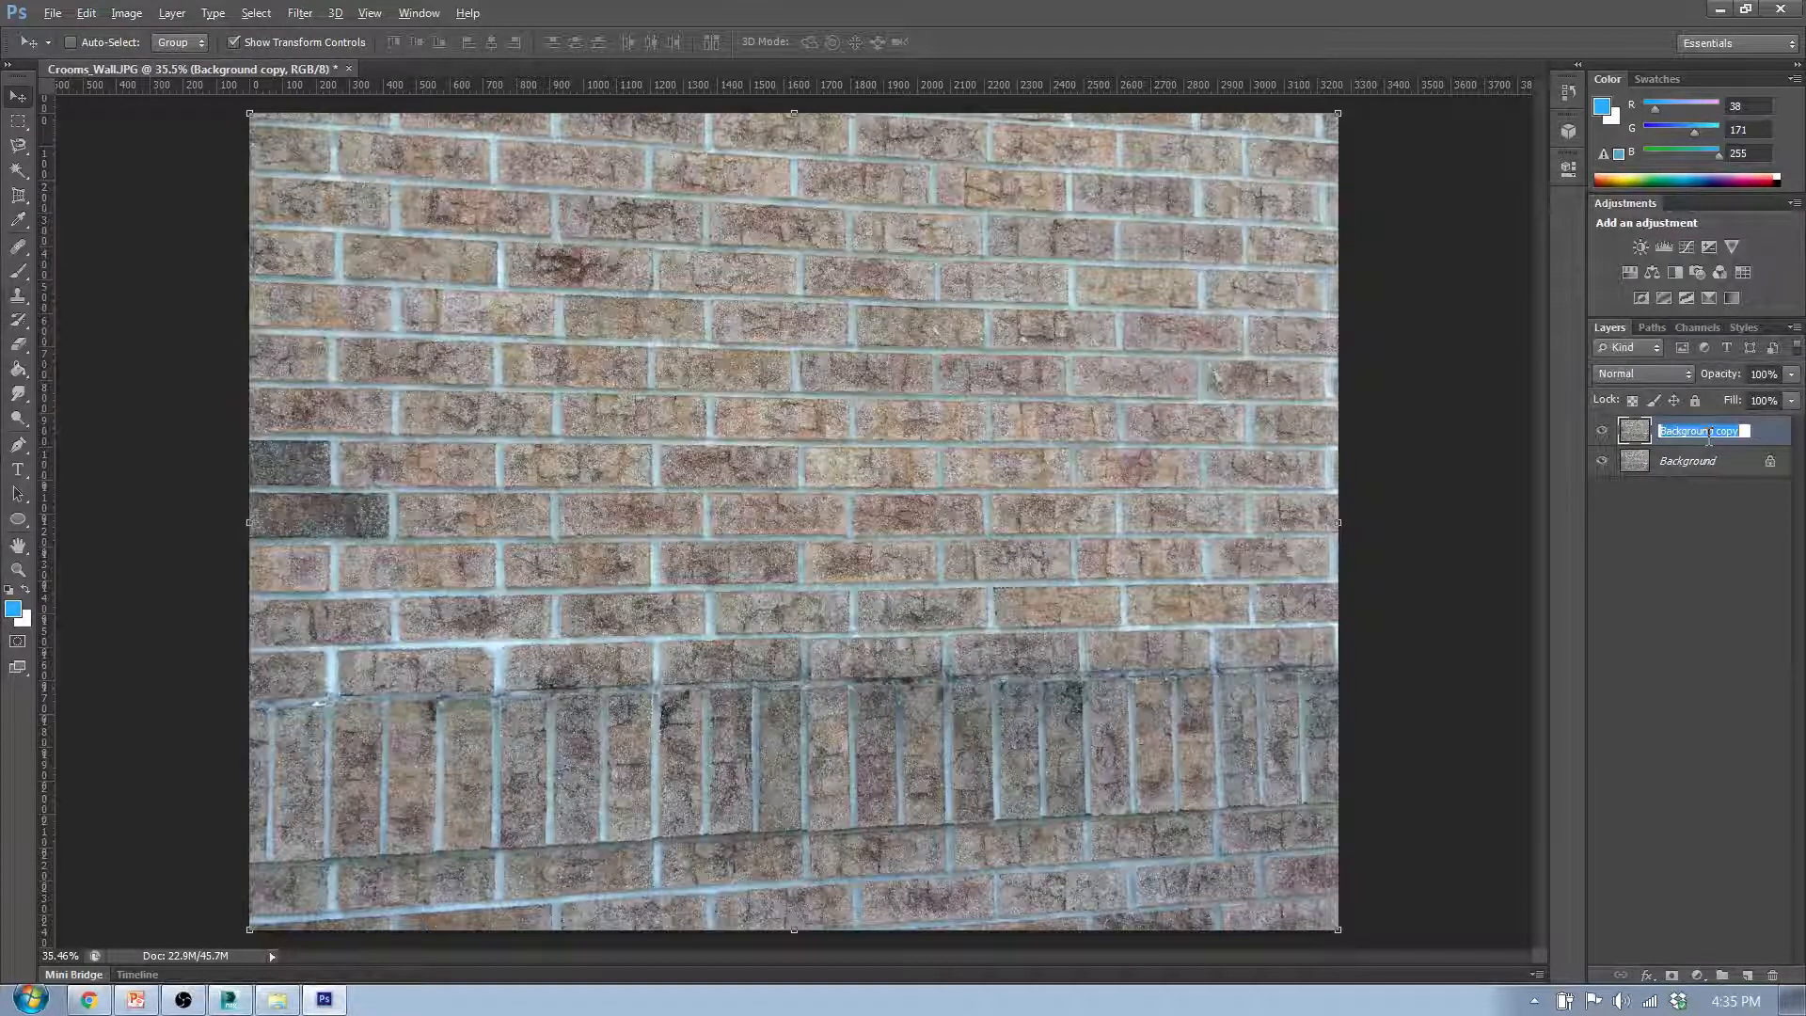
type("Source")
key("Return")
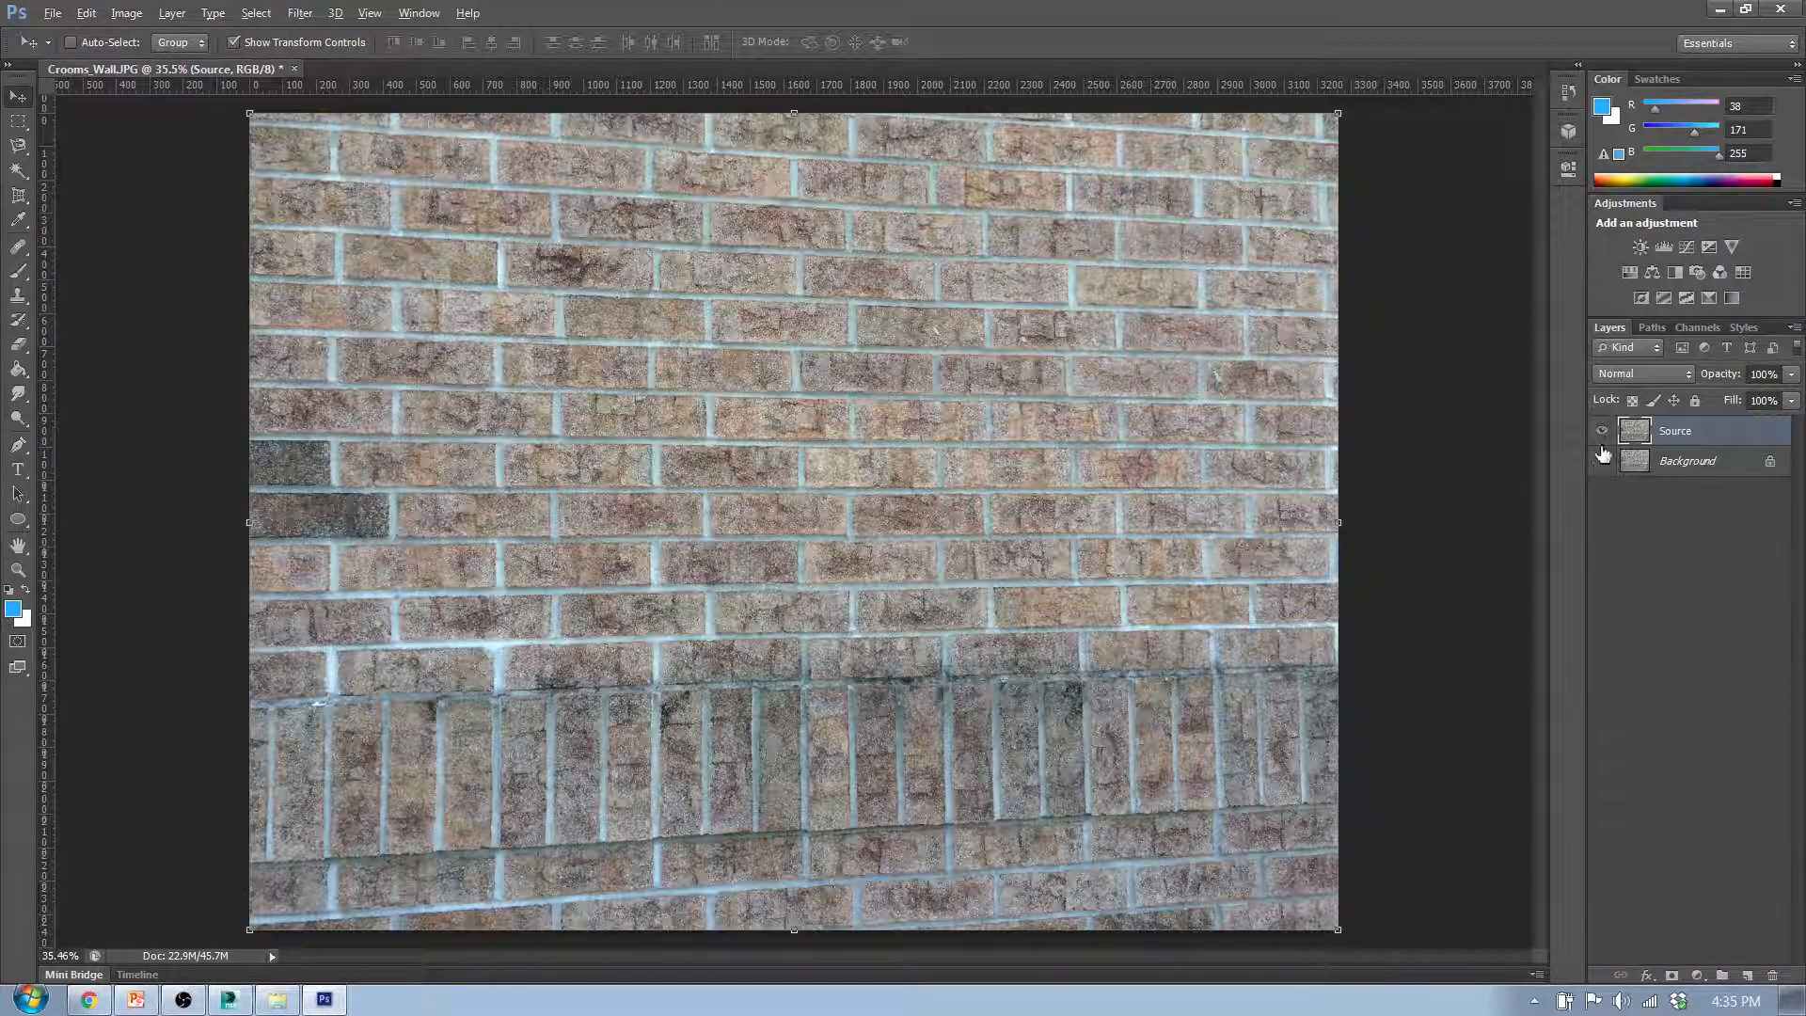
- Hide the Background layer and make the Source layer active
left_click(1602, 461)
left_click(1722, 463)
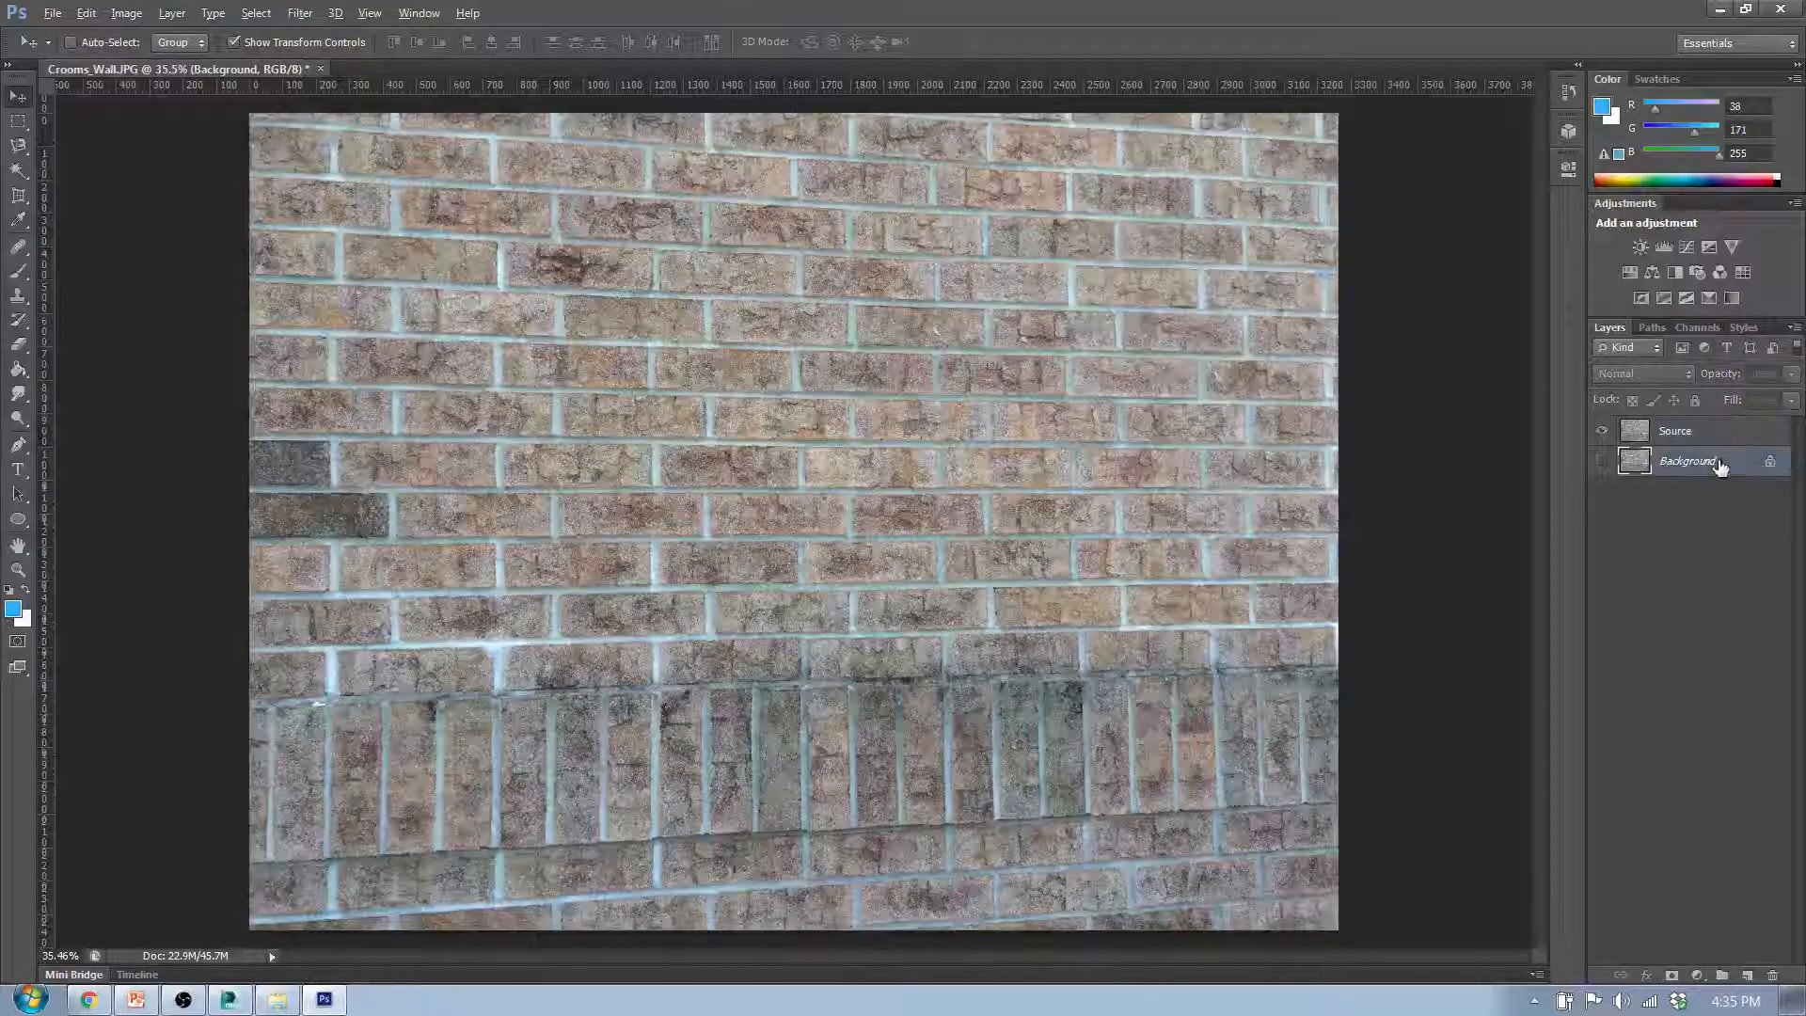
left_click(1709, 438)
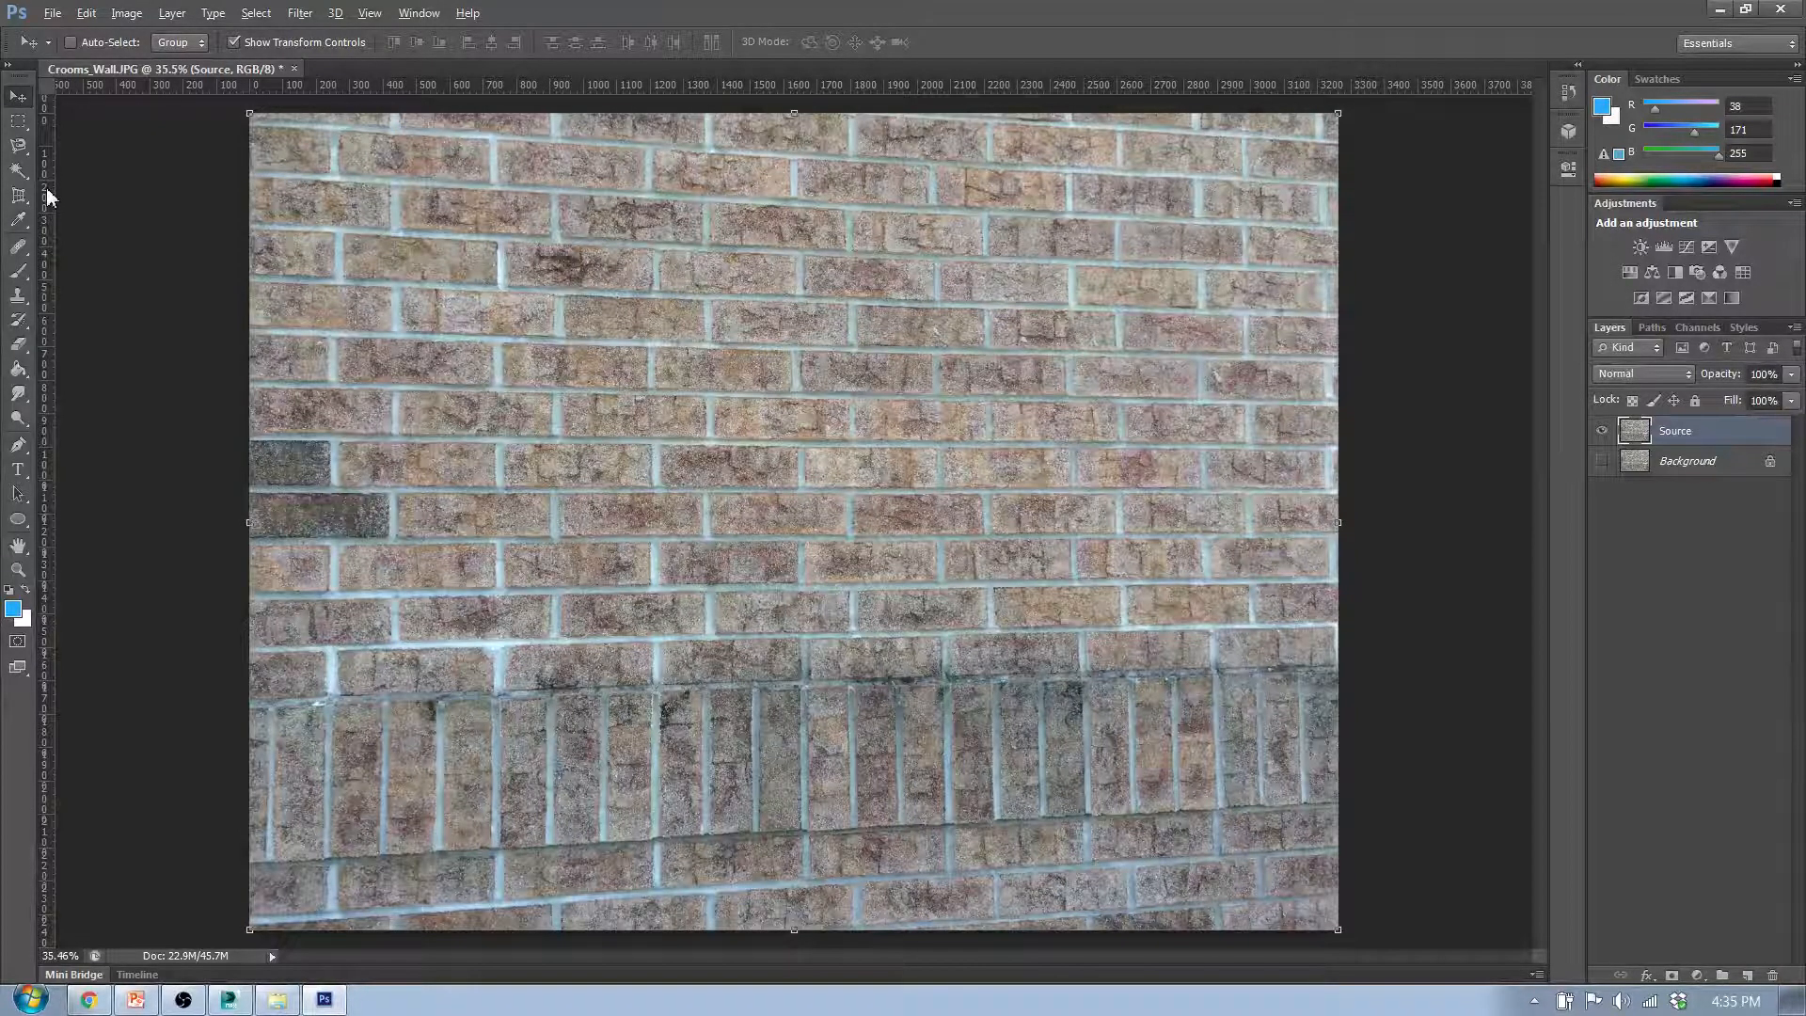
- Draw a Perspective Crop frame around the entire brick wall image
left_click_drag(19, 196, 66, 195)
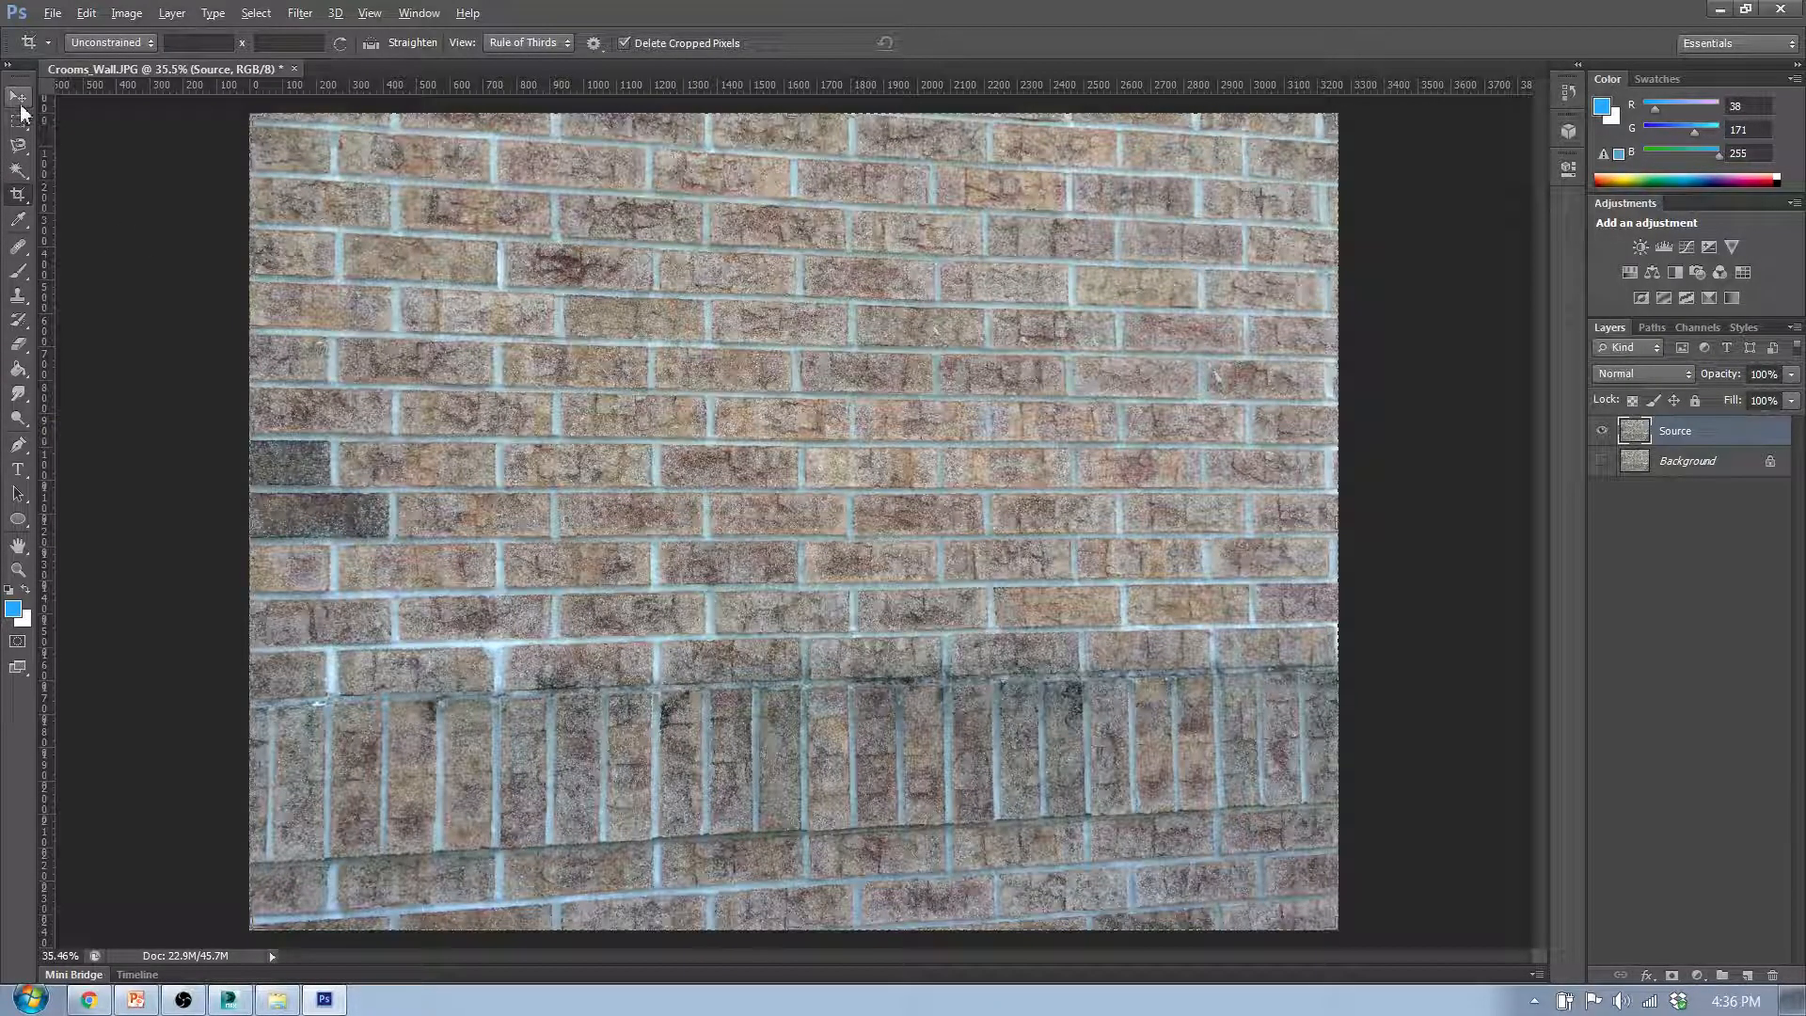
right_click(19, 202)
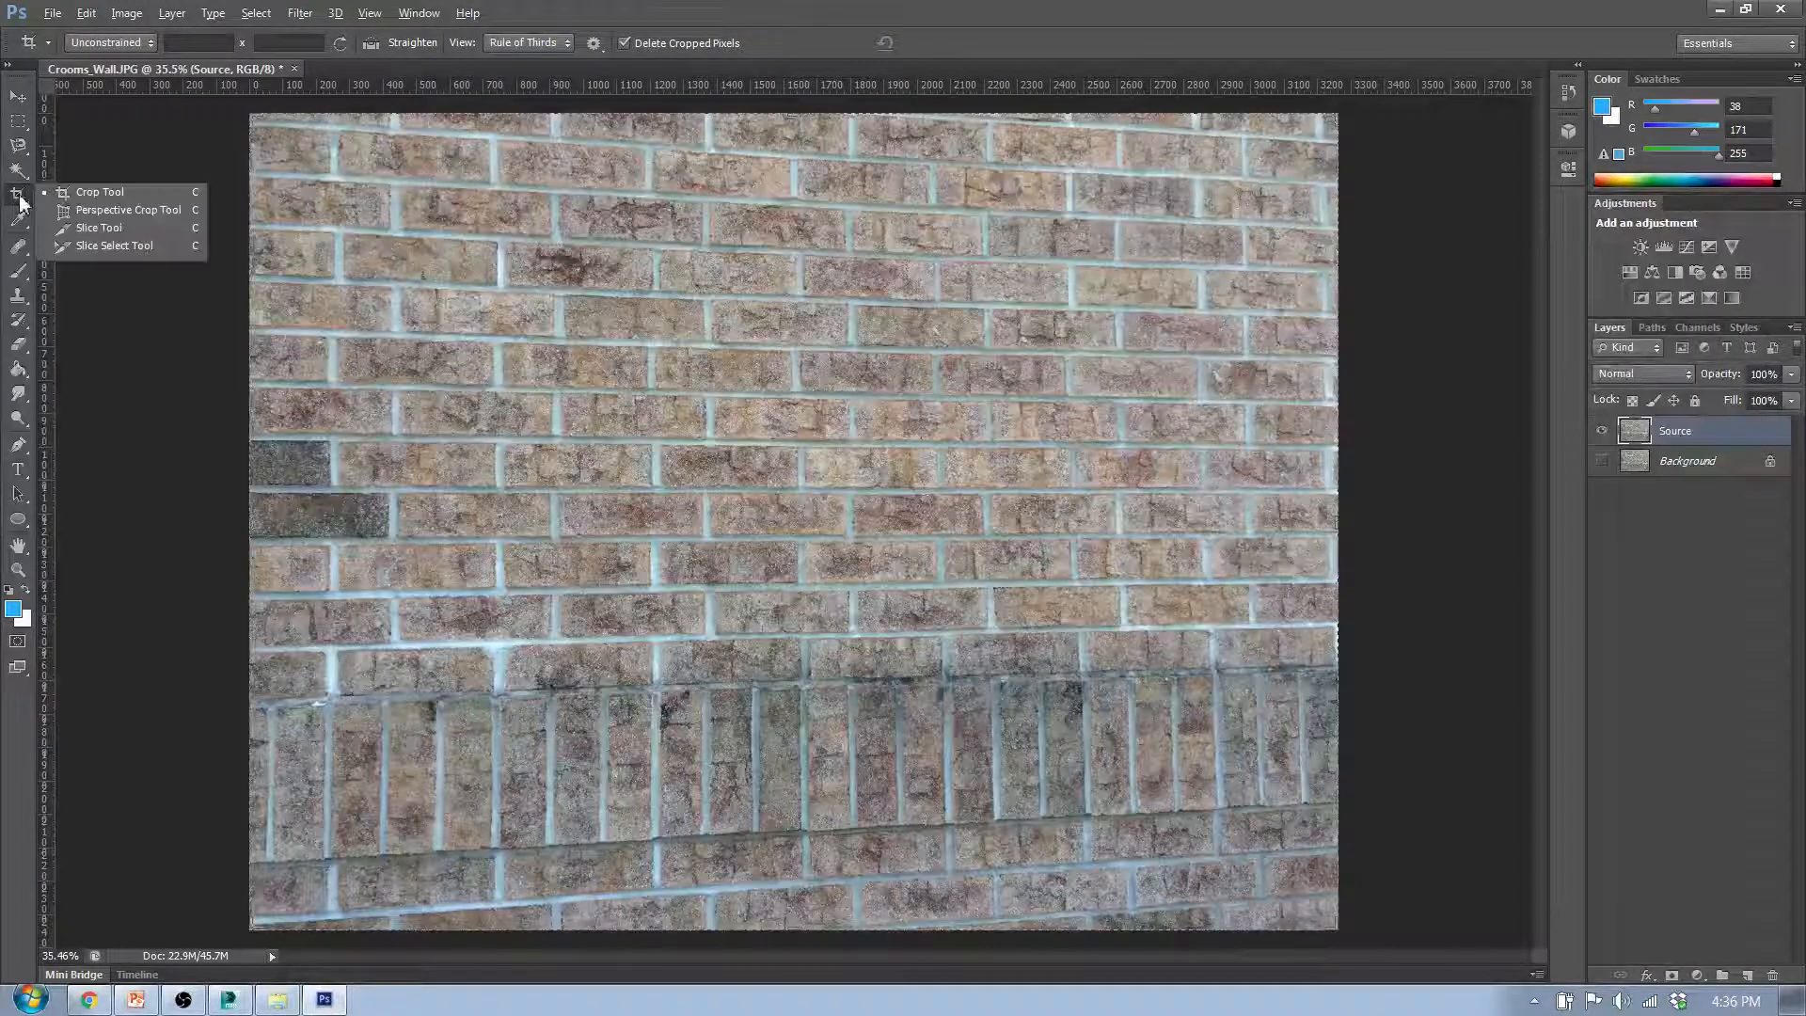
left_click(104, 211)
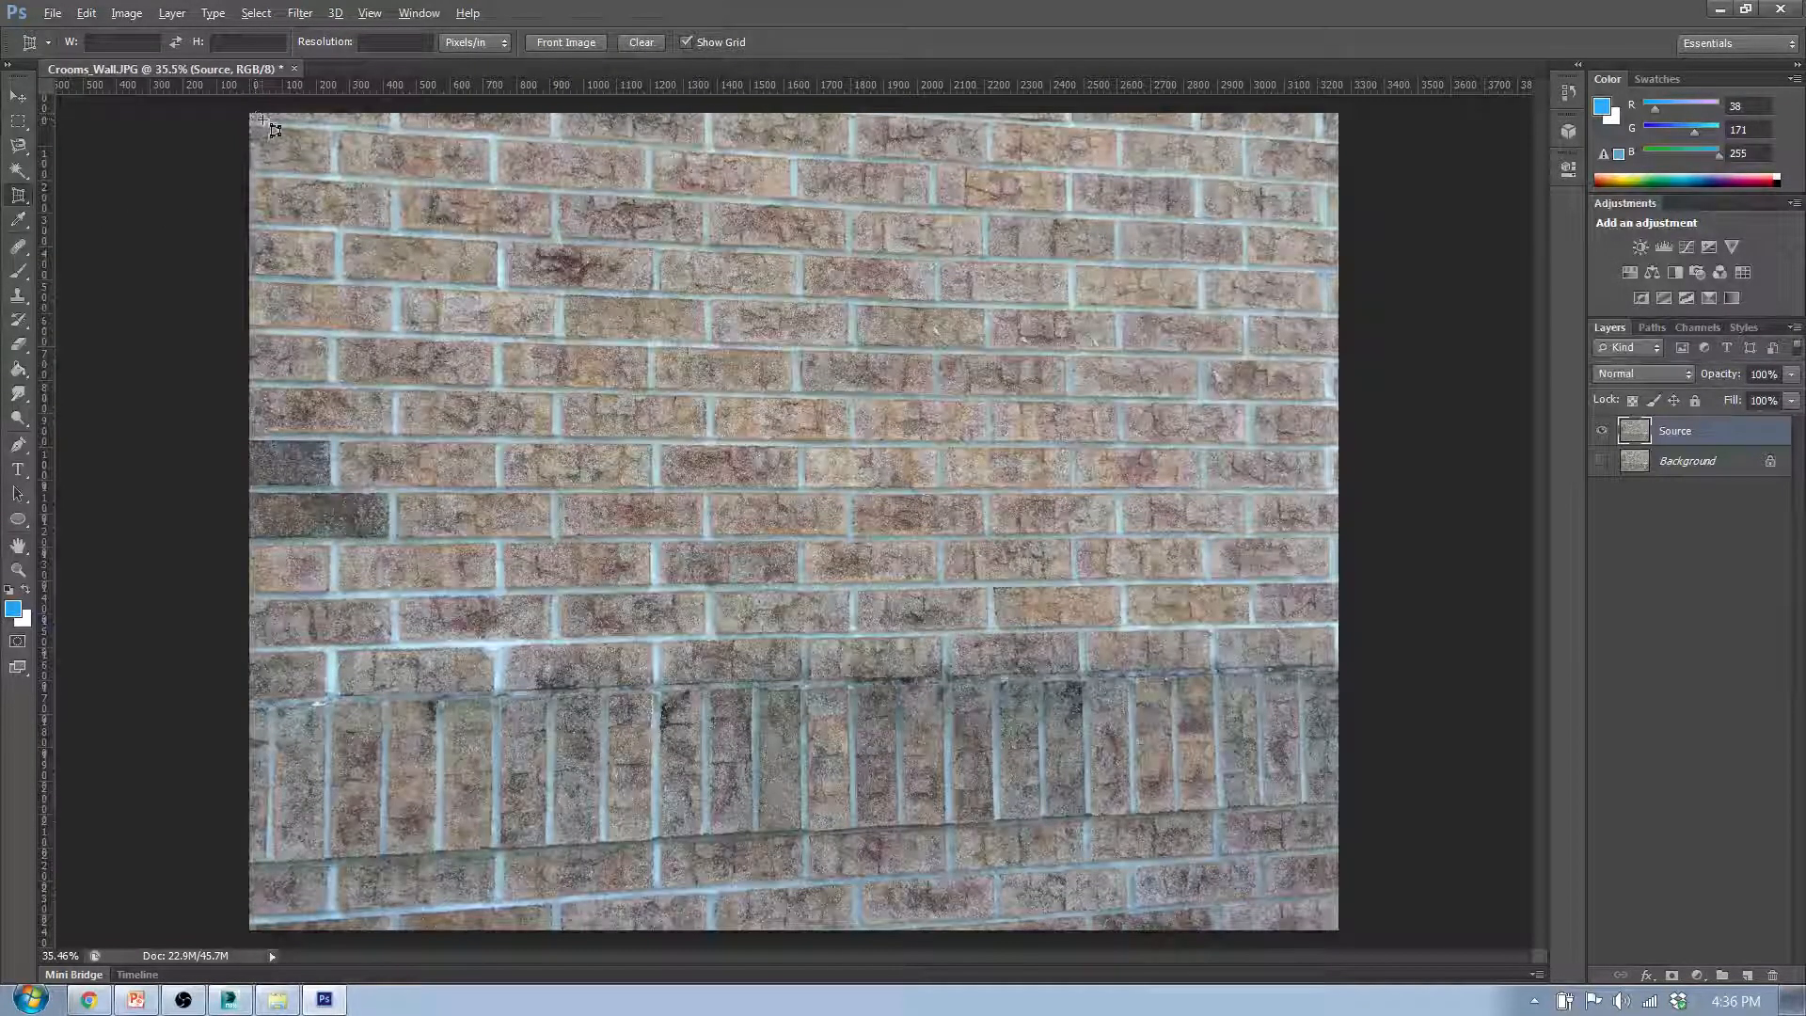
left_click_drag(252, 119, 1337, 929)
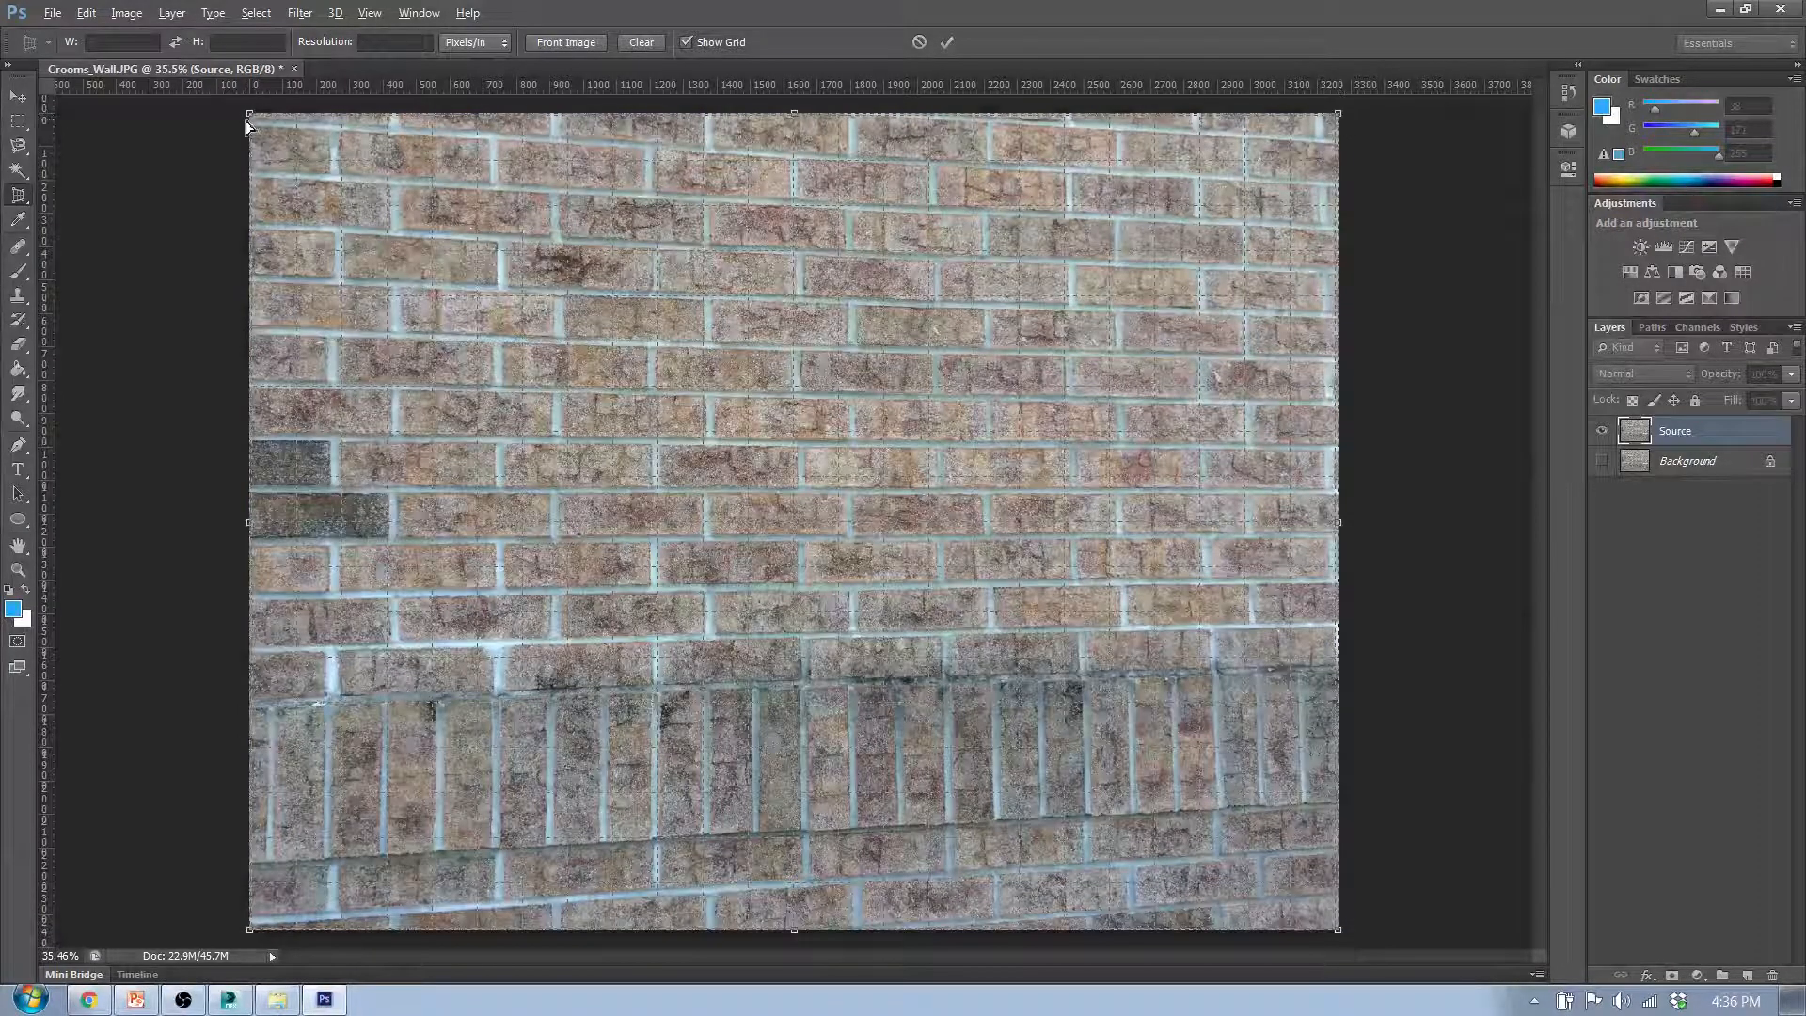
- Lower the crop frame's upper-left corner to the edge of the first horizontal mortar line
scroll(245, 121, "up", 10)
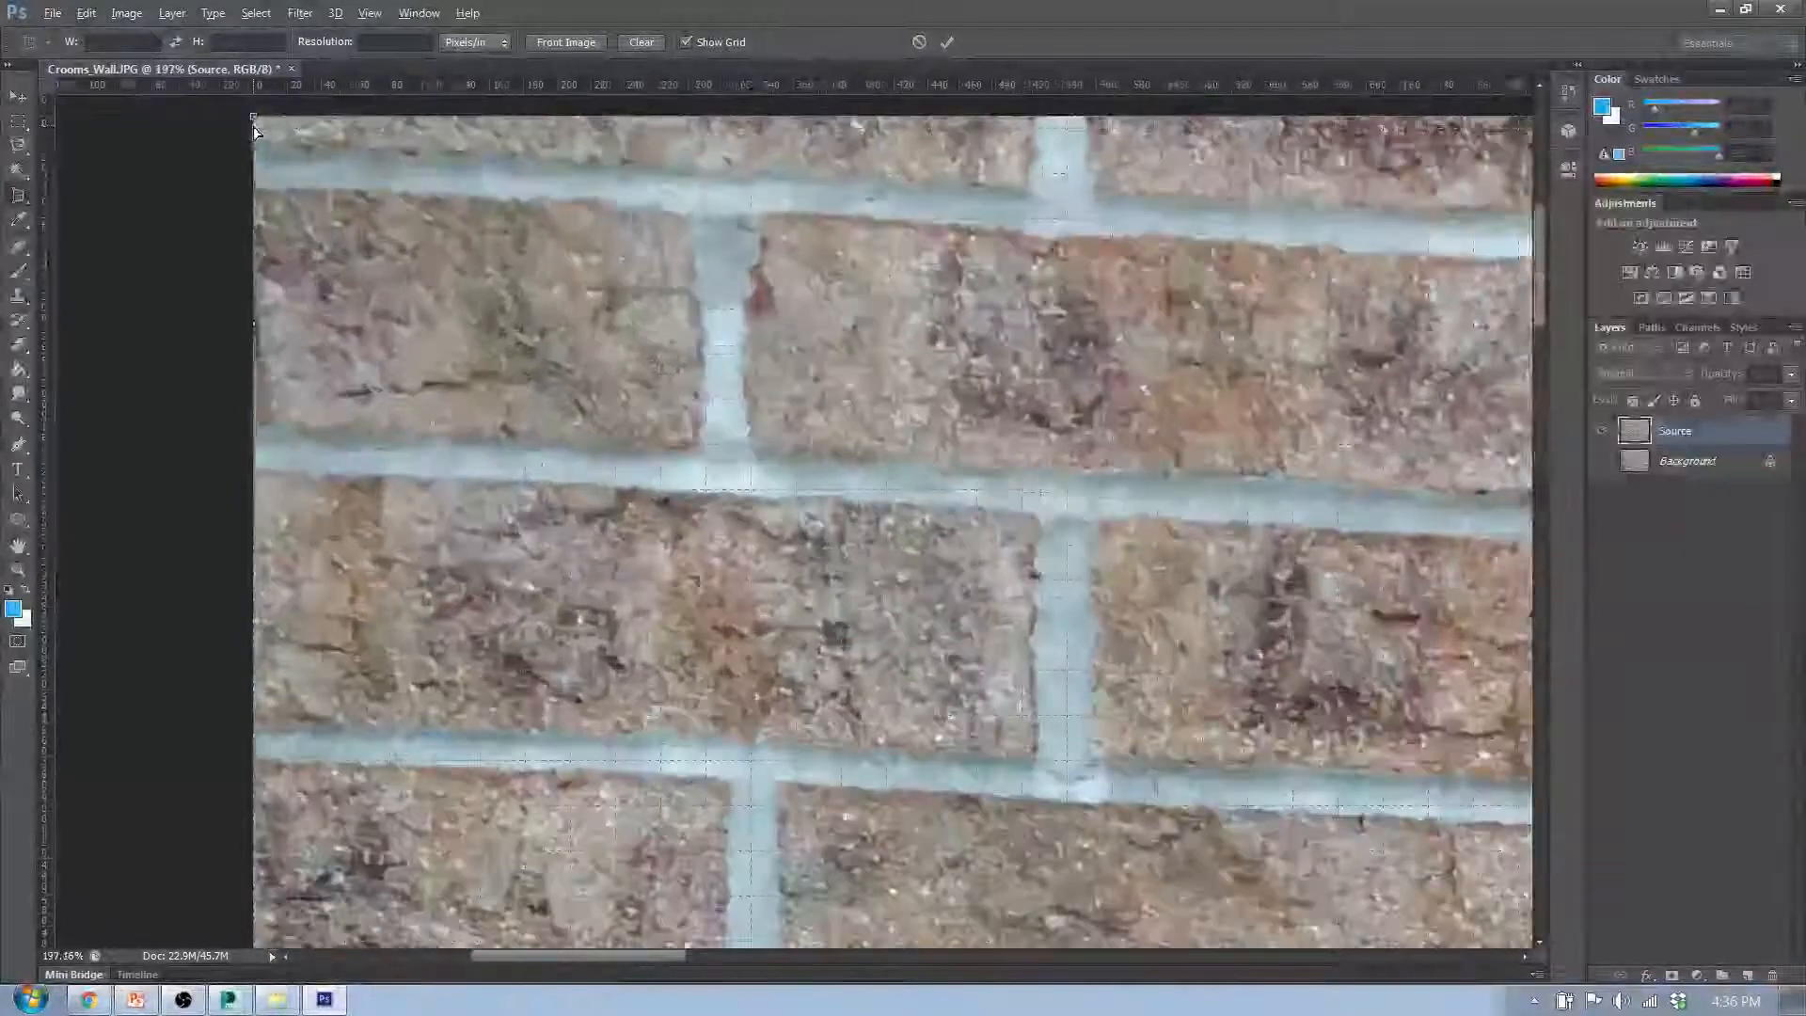
scroll(253, 131, "up", 2)
mouse_move(256, 122)
left_mouse_down()
mouse_move(296, 154)
mouse_move(260, 160)
left_mouse_up()
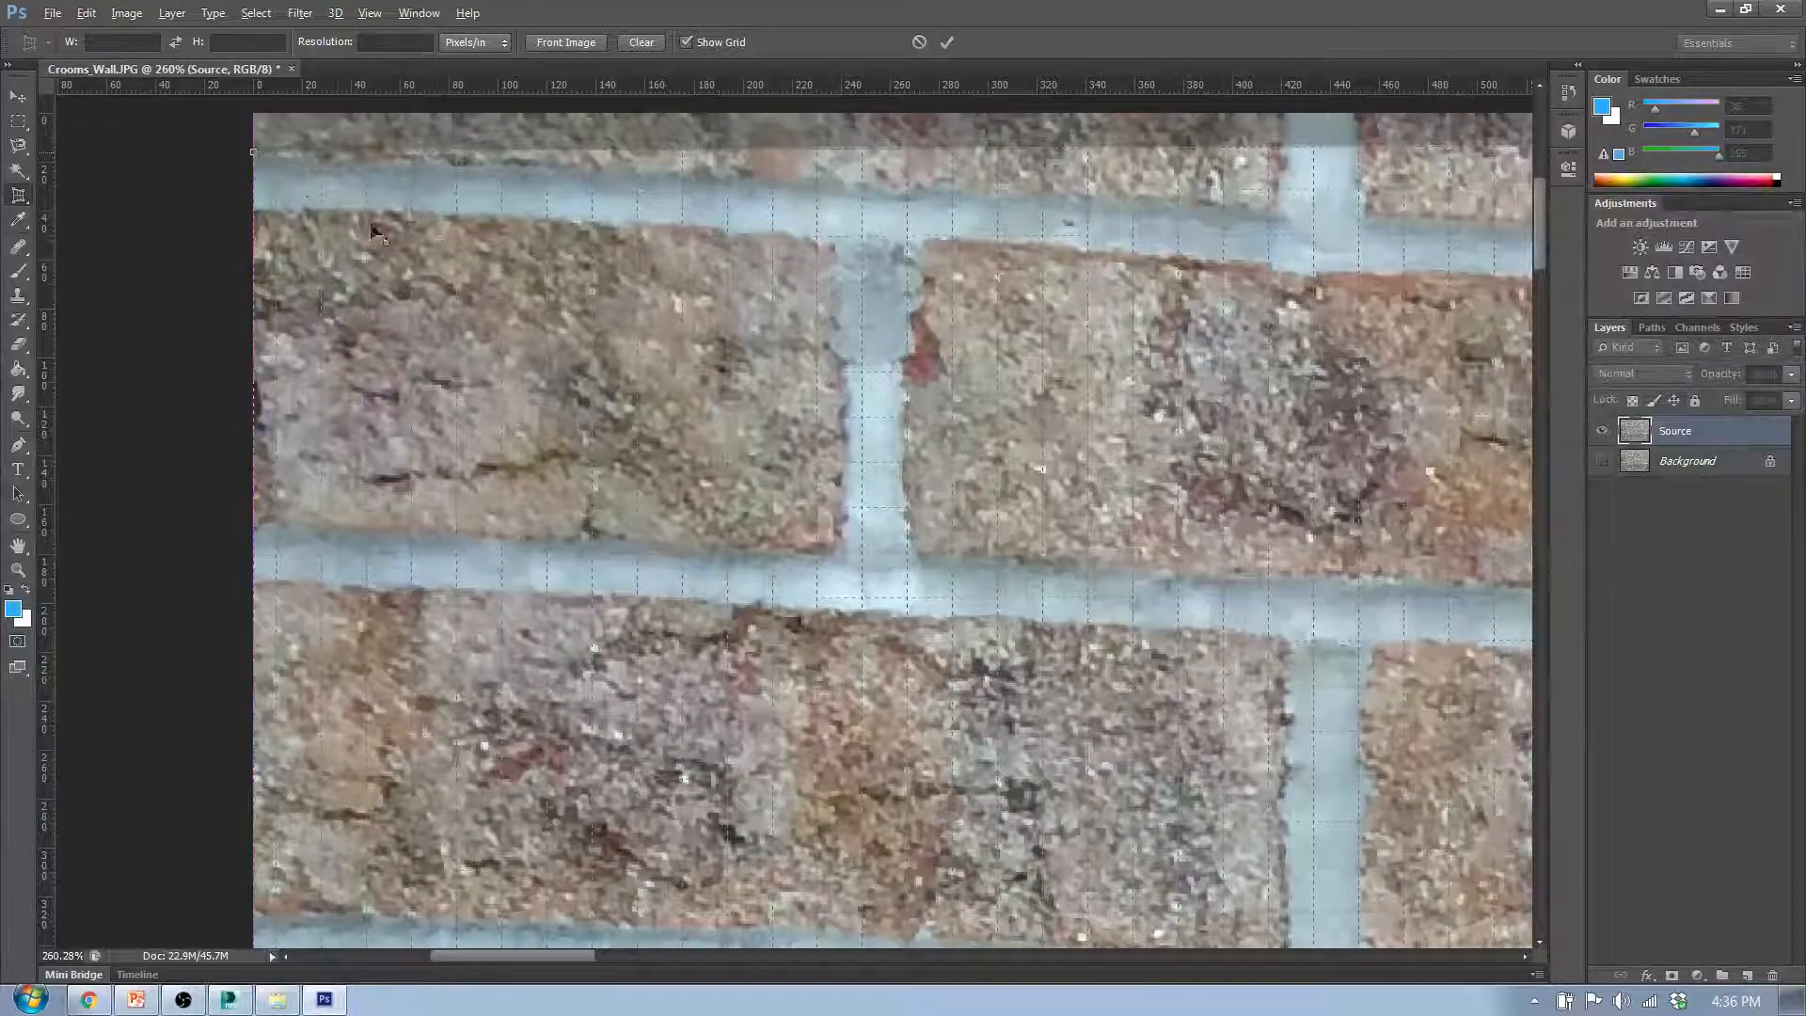
key("ctrl+0")
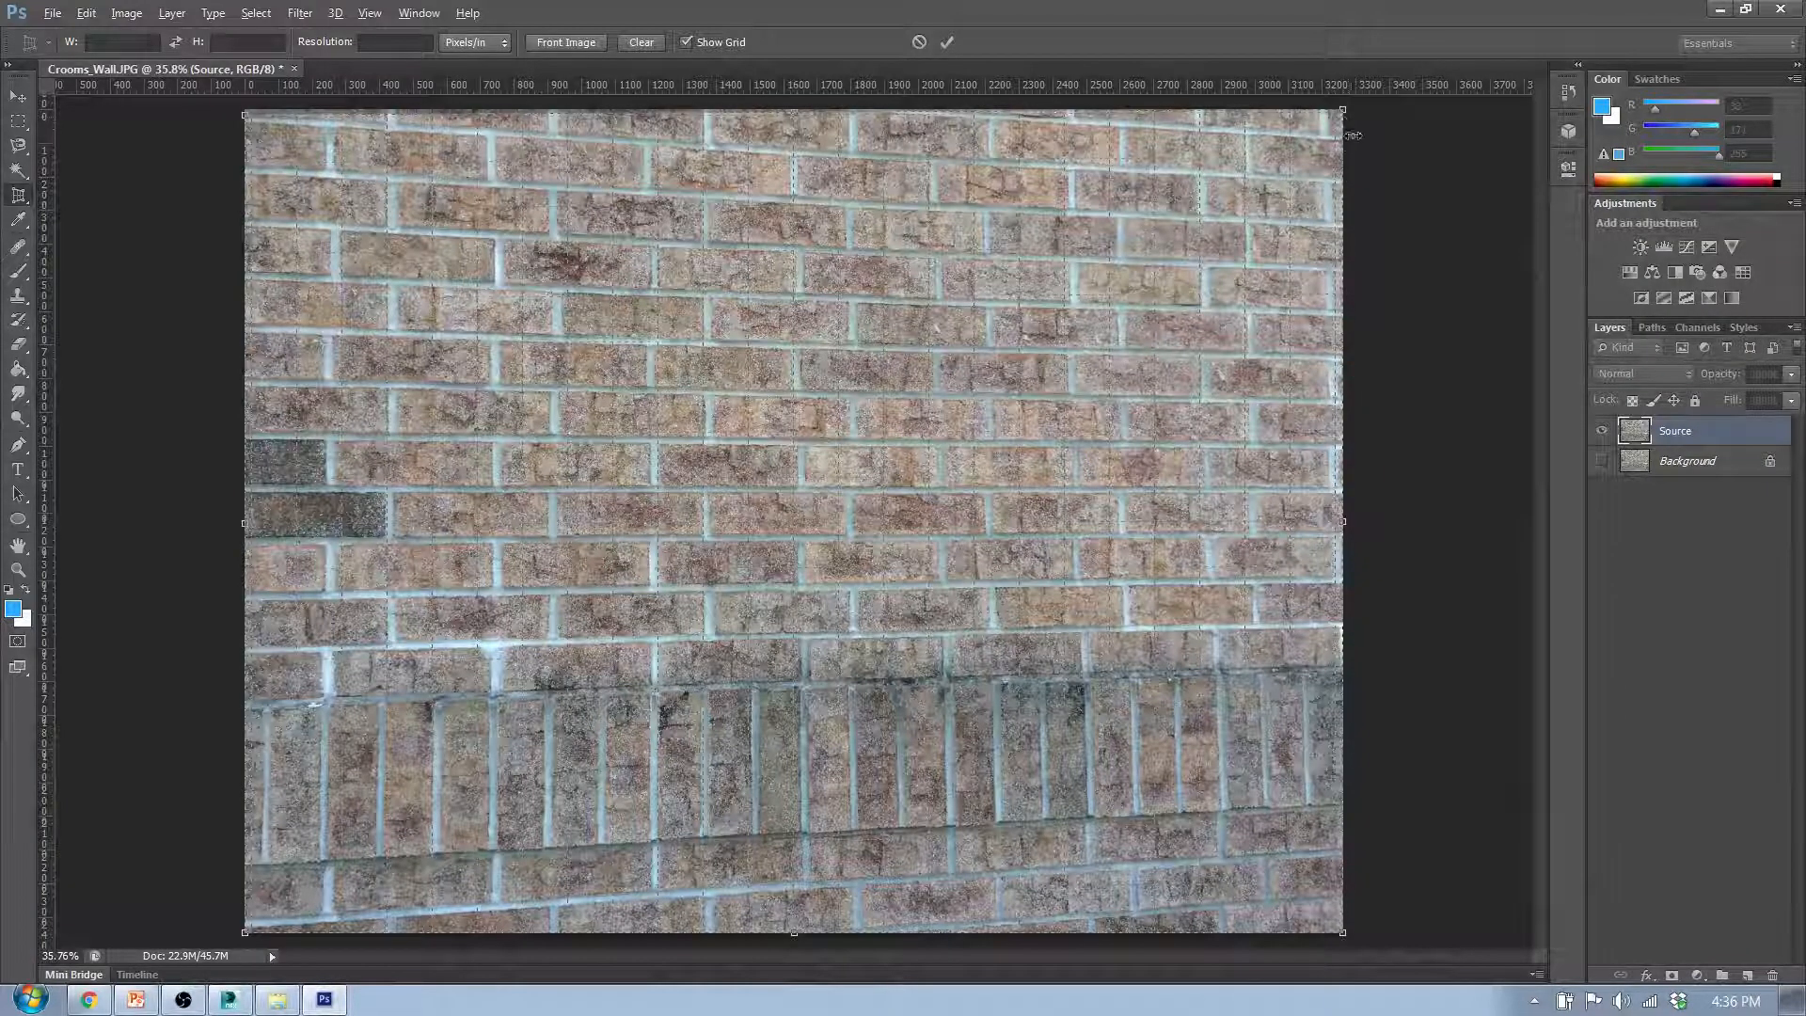
- Lower the crop frame's upper-right corner along the image edge to meet the same slanted mortar line
left_click_drag(1345, 116, 1343, 187)
scroll(1343, 187, "up", 5)
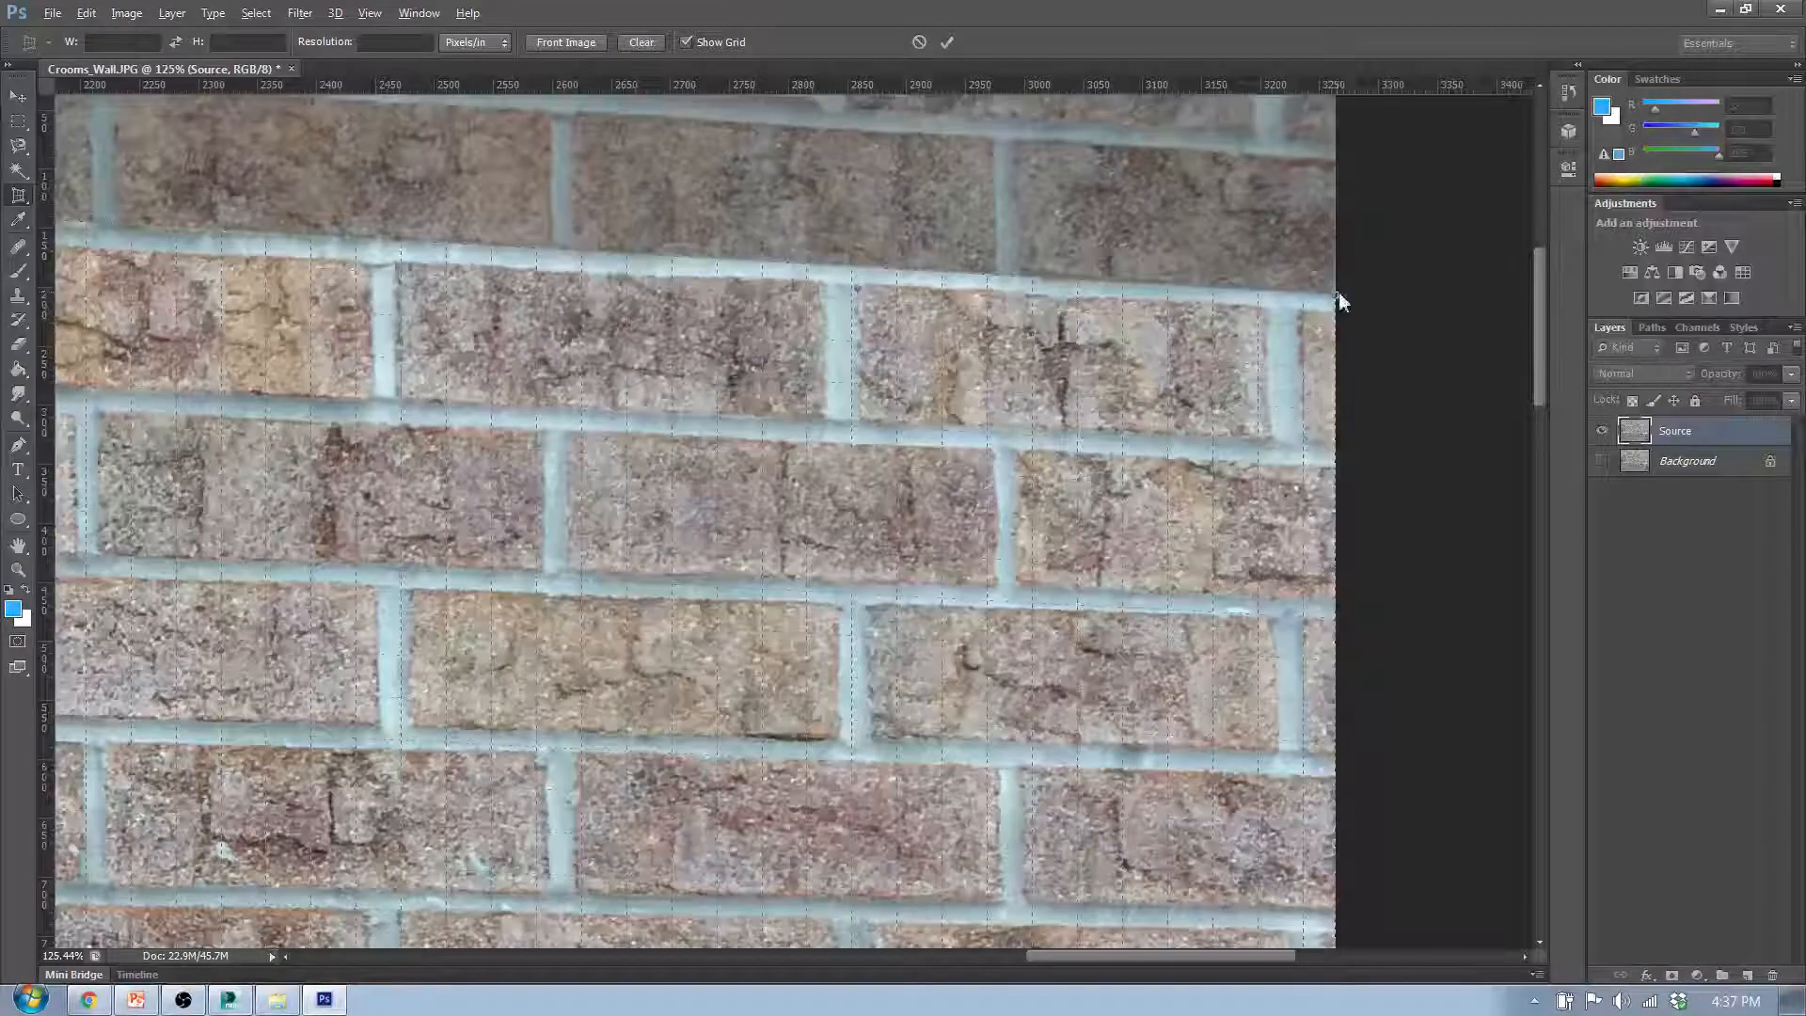
left_click_drag(1540, 308, 1540, 328)
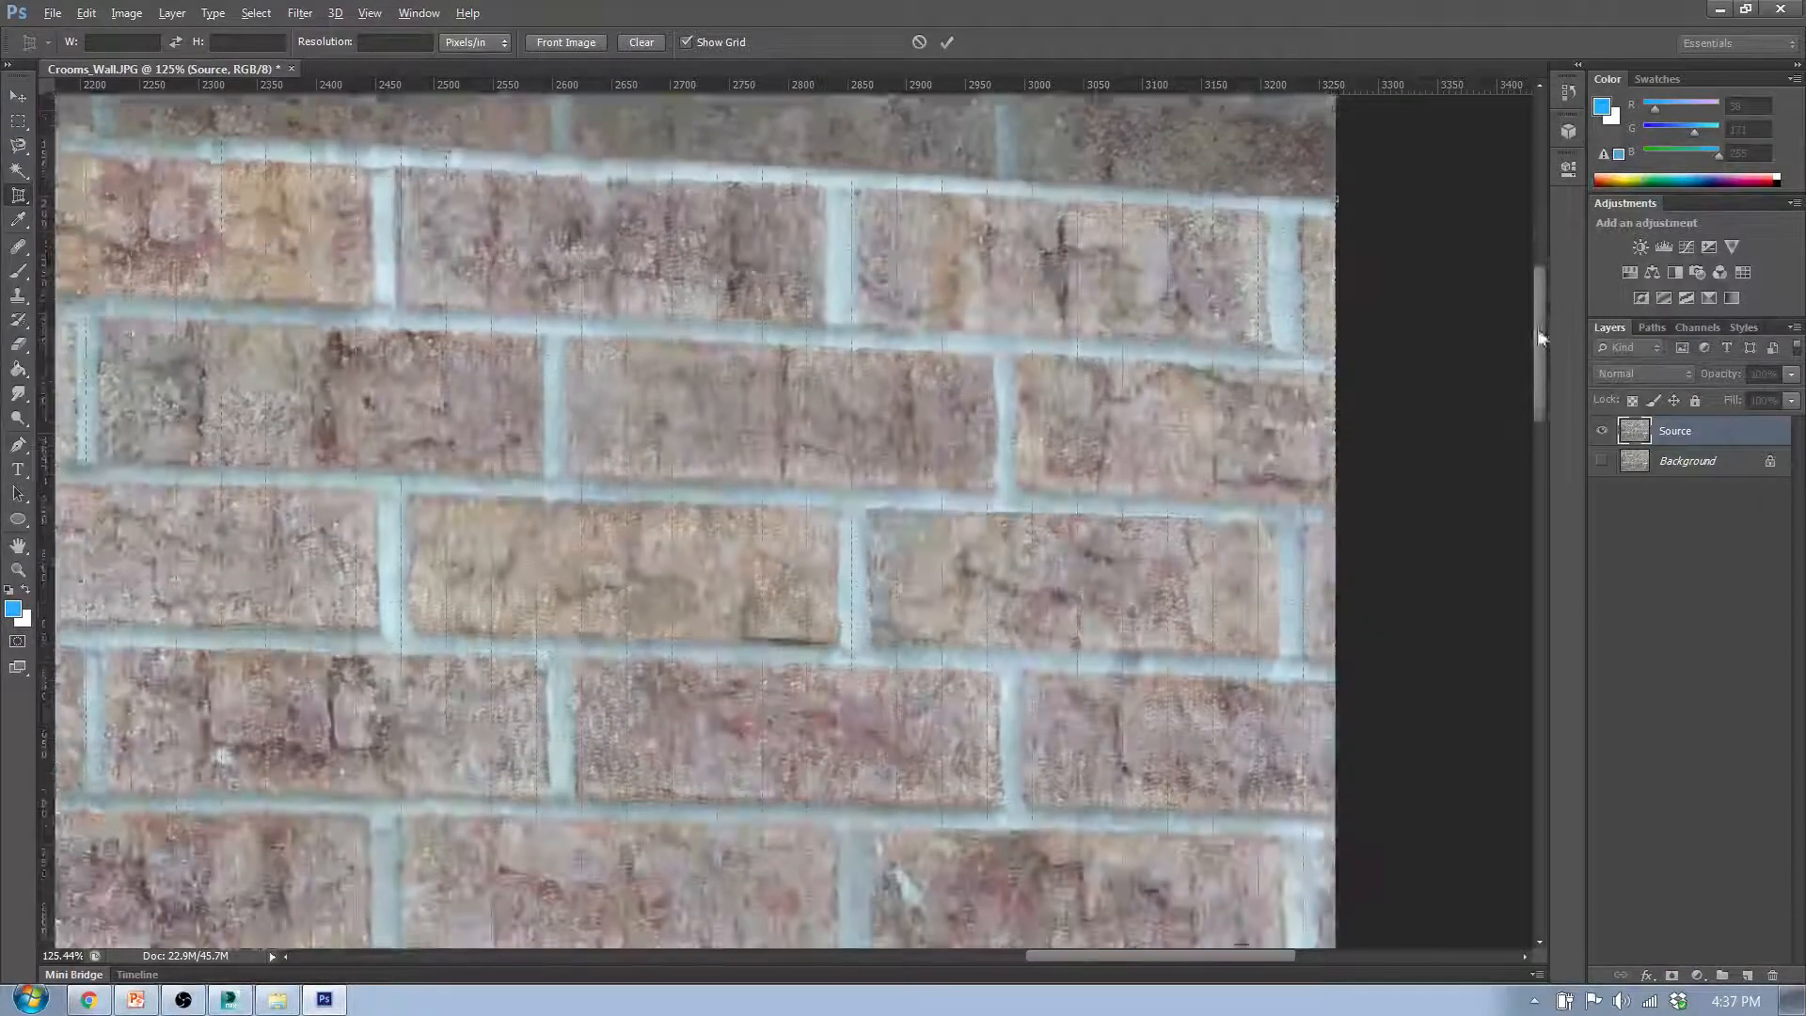
scroll(1326, 362, "down", 4)
scroll(1325, 370, "down", 5)
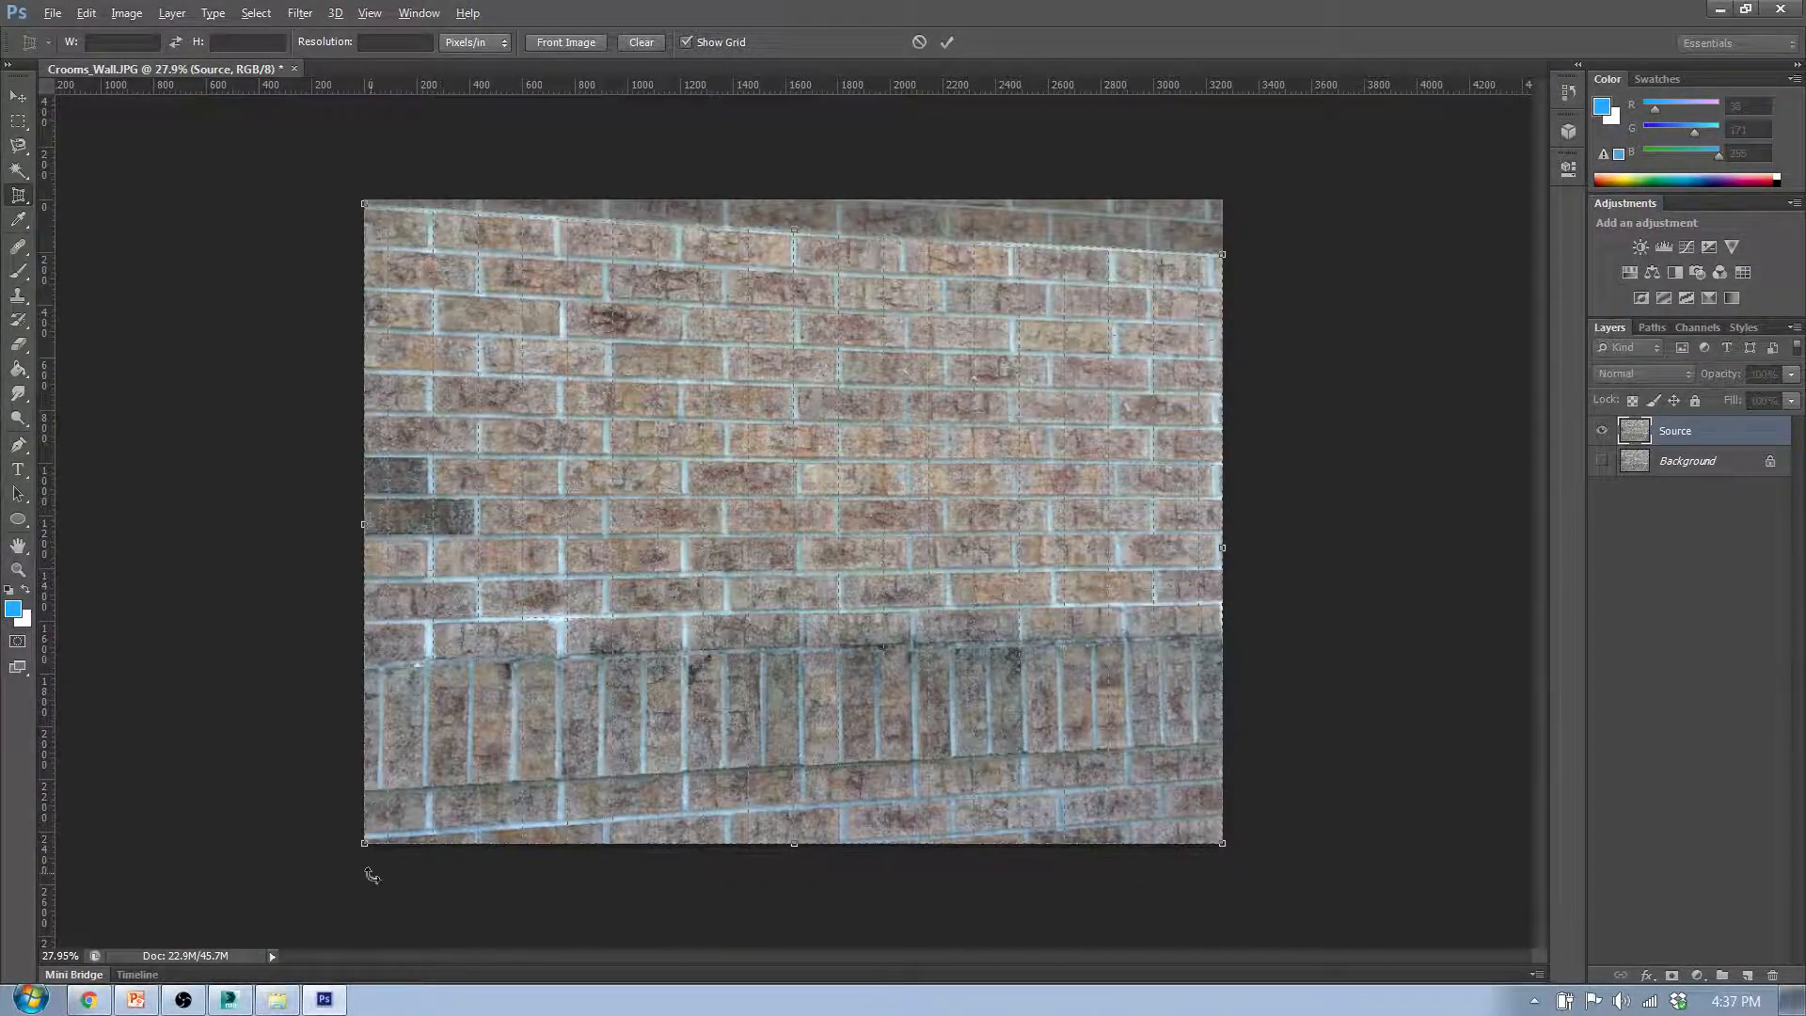
- Raise the crop frame's lower-left corner to the lower edge of the bottom mortar line
scroll(367, 864, "up", 2)
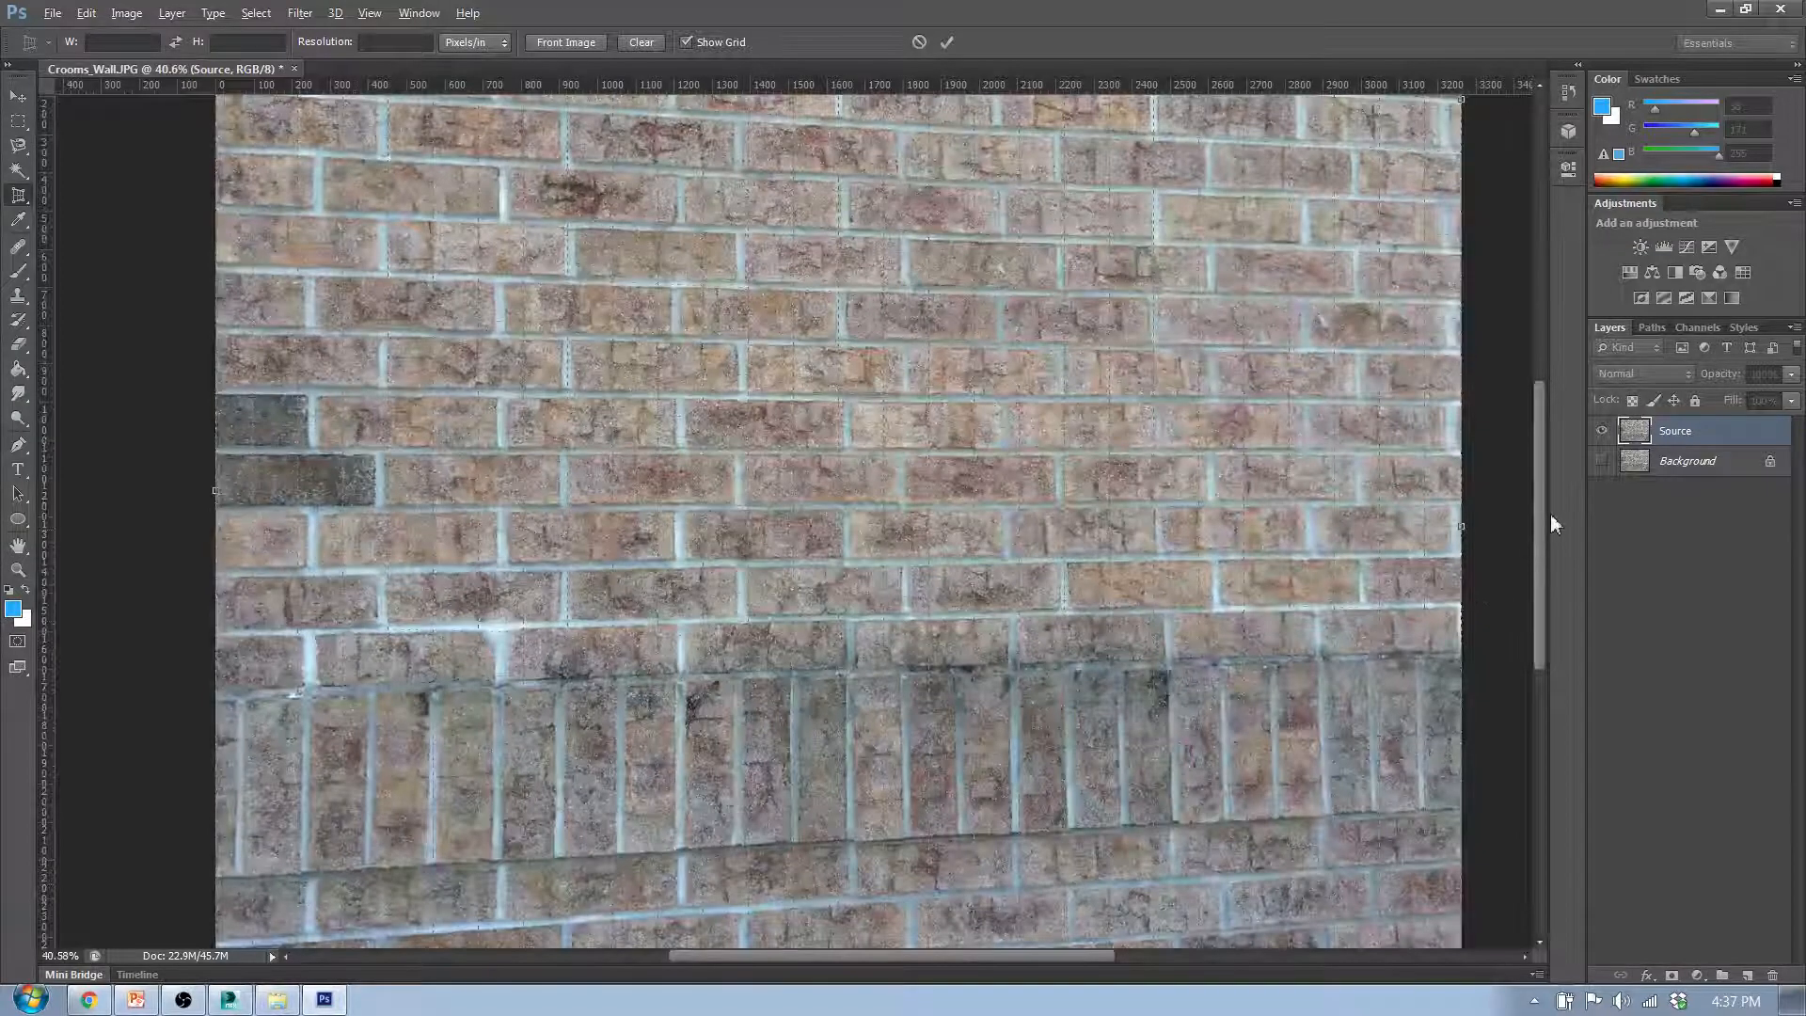
left_click_drag(1550, 513, 1532, 605)
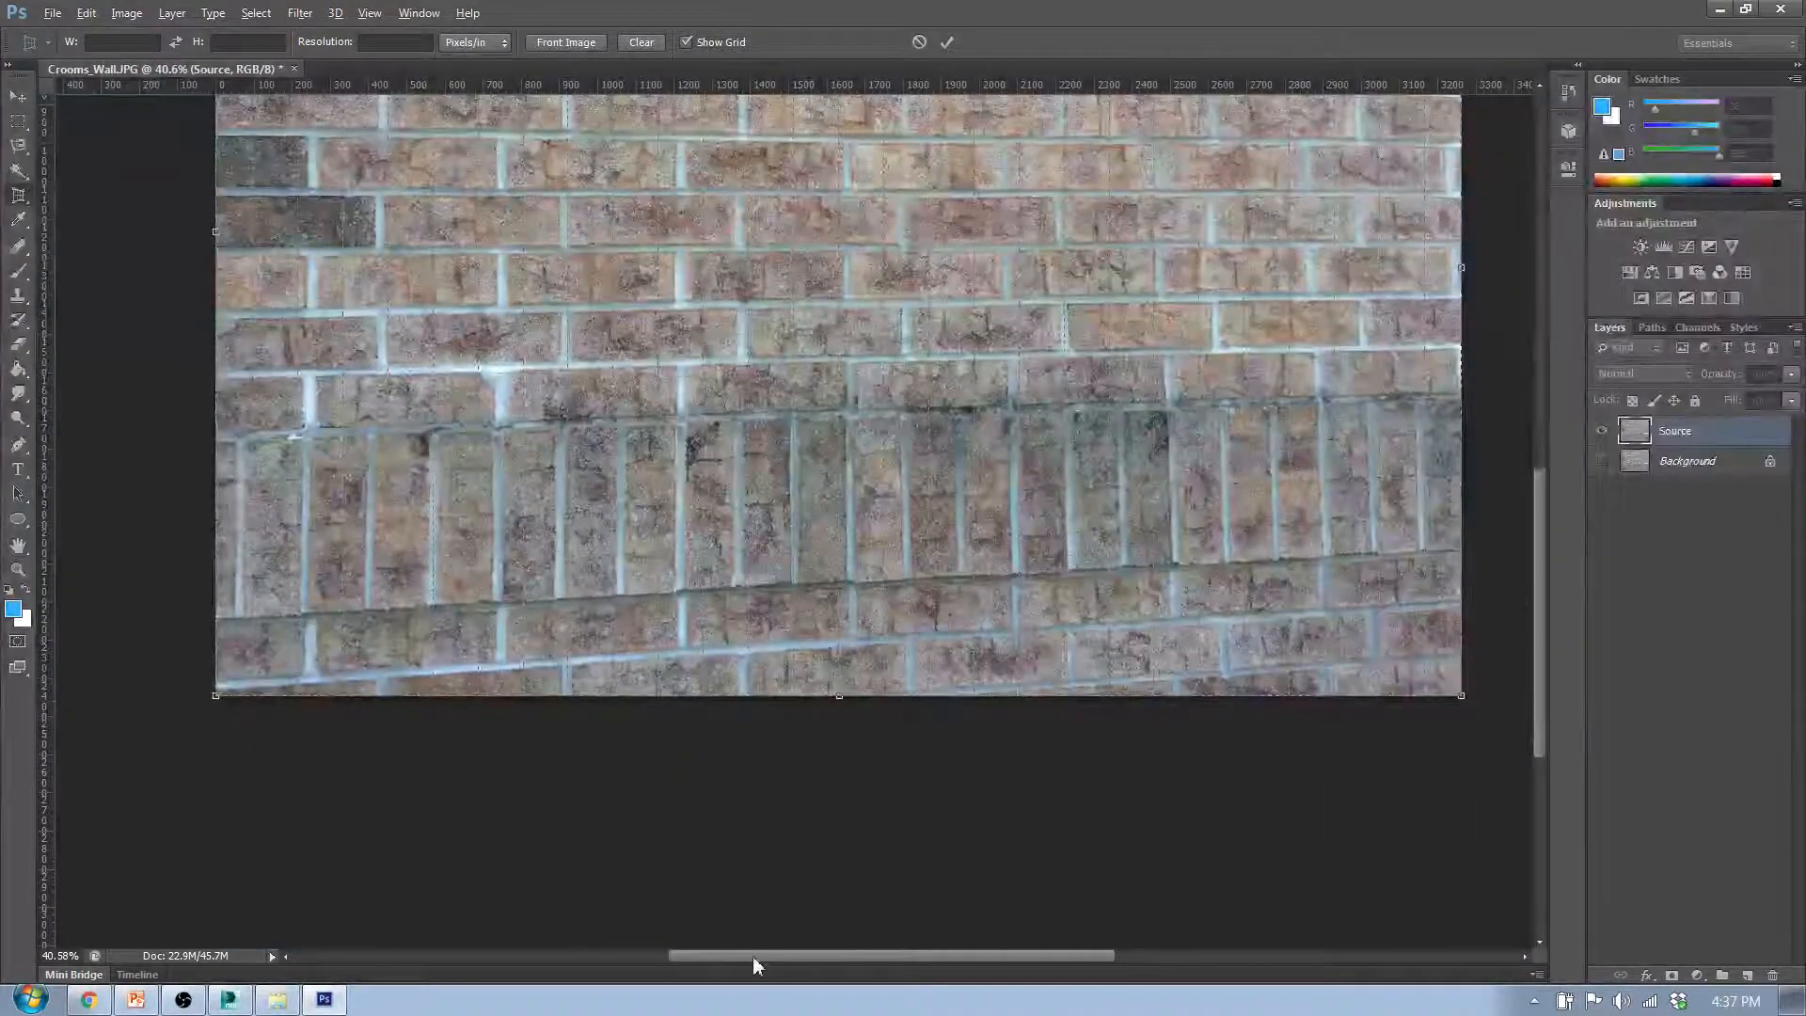
left_click_drag(754, 957, 698, 956)
scroll(360, 740, "up", 5)
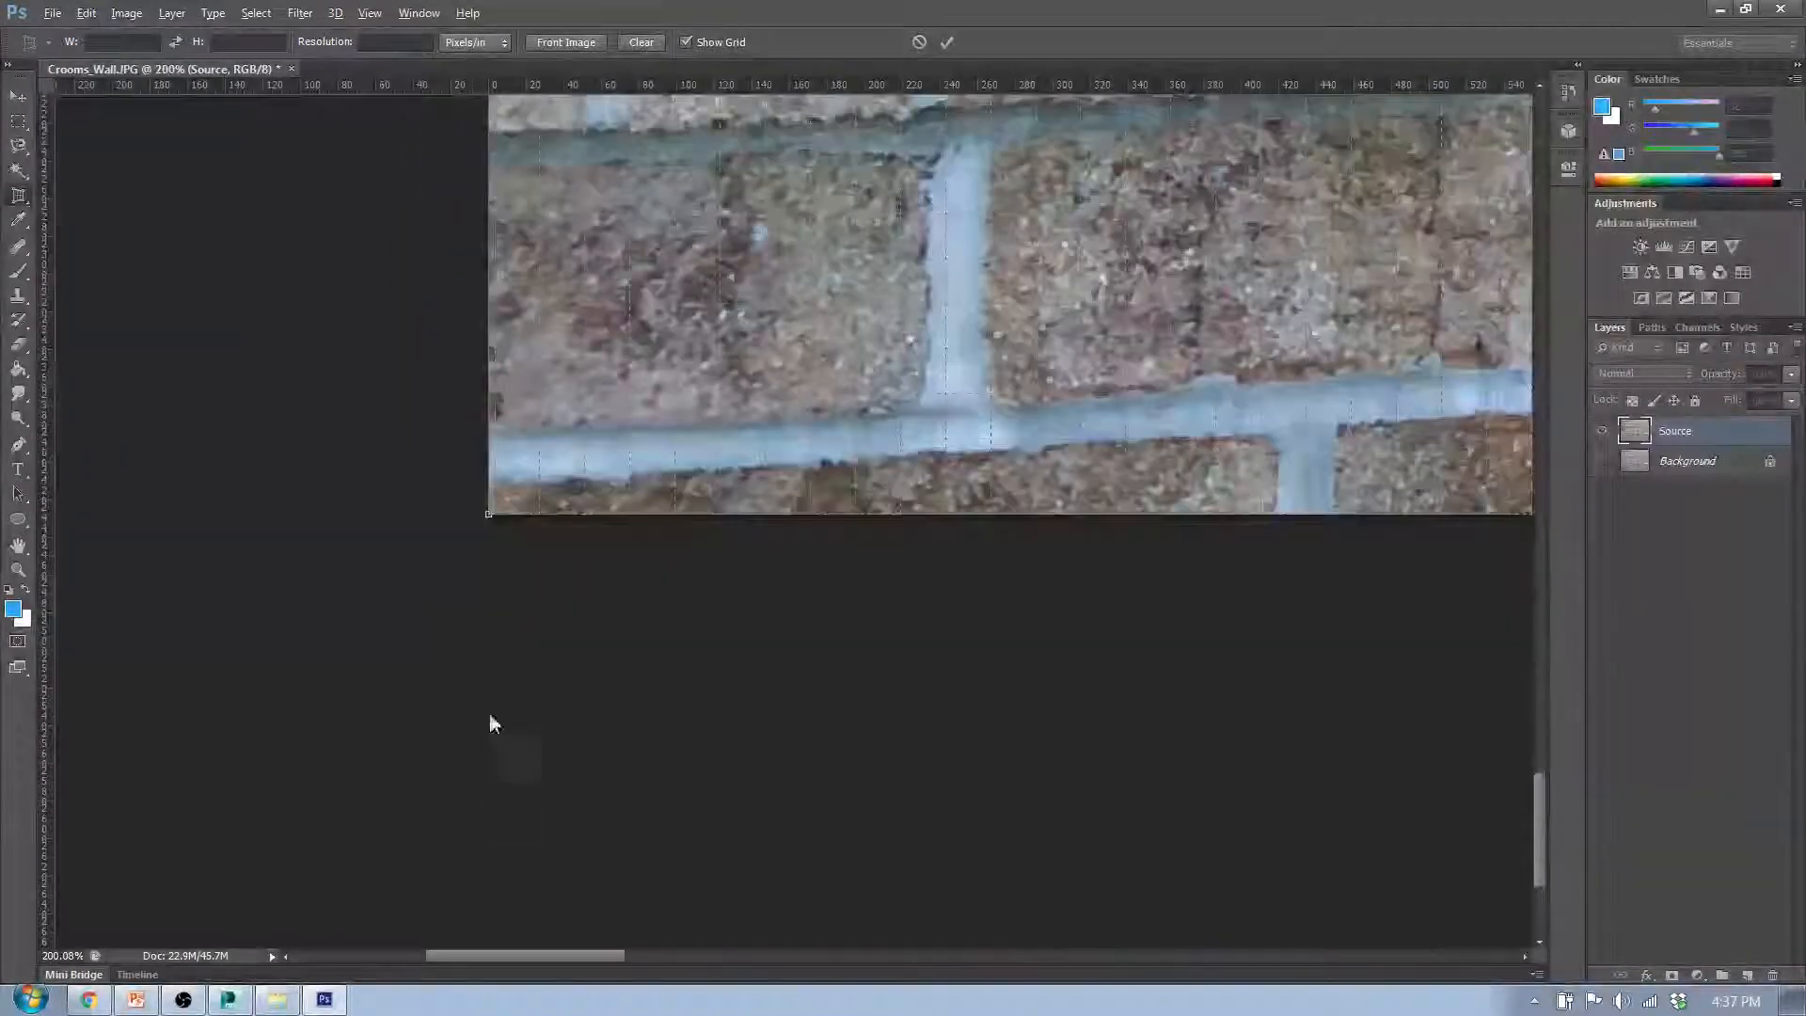
left_click_drag(488, 514, 491, 484)
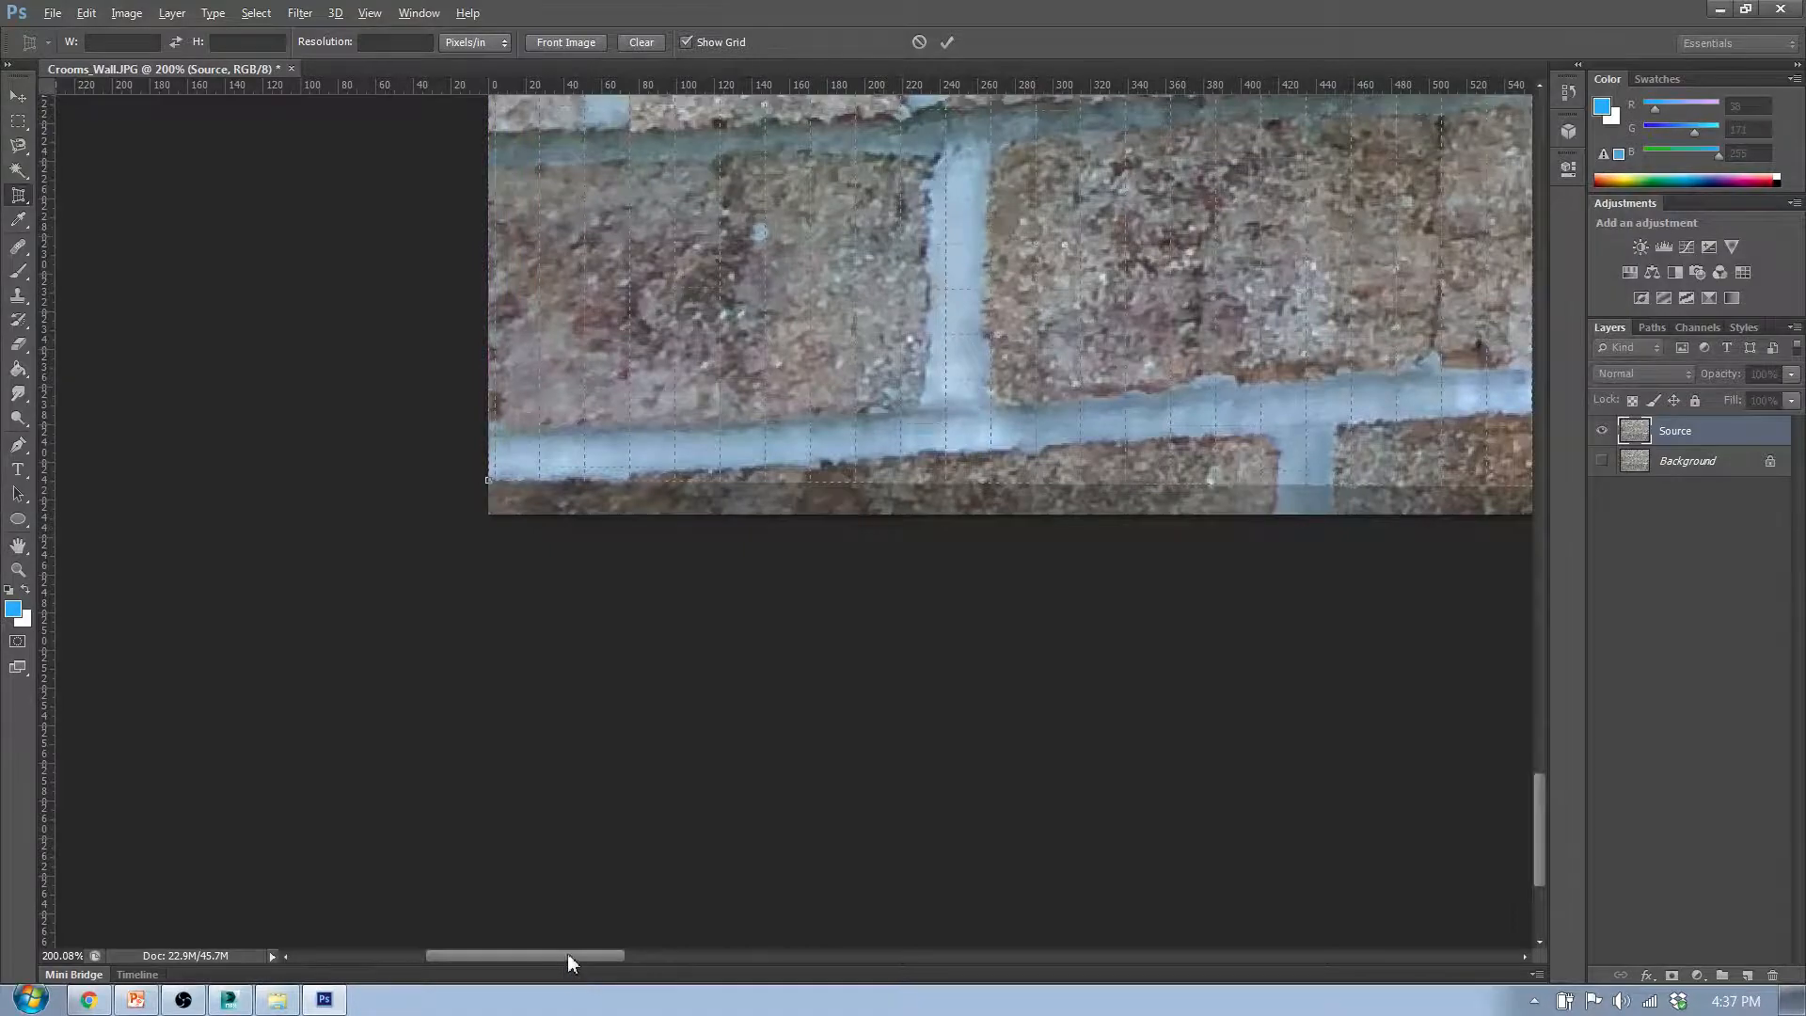
- Raise the crop frame's lower-right corner along the image edge to meet the bottom mortar line
left_click_drag(570, 961, 1347, 950)
scroll(1539, 835, "up", 3)
mouse_move(1016, 783)
left_mouse_down()
mouse_move(1041, 516)
mouse_move(1014, 344)
left_mouse_up()
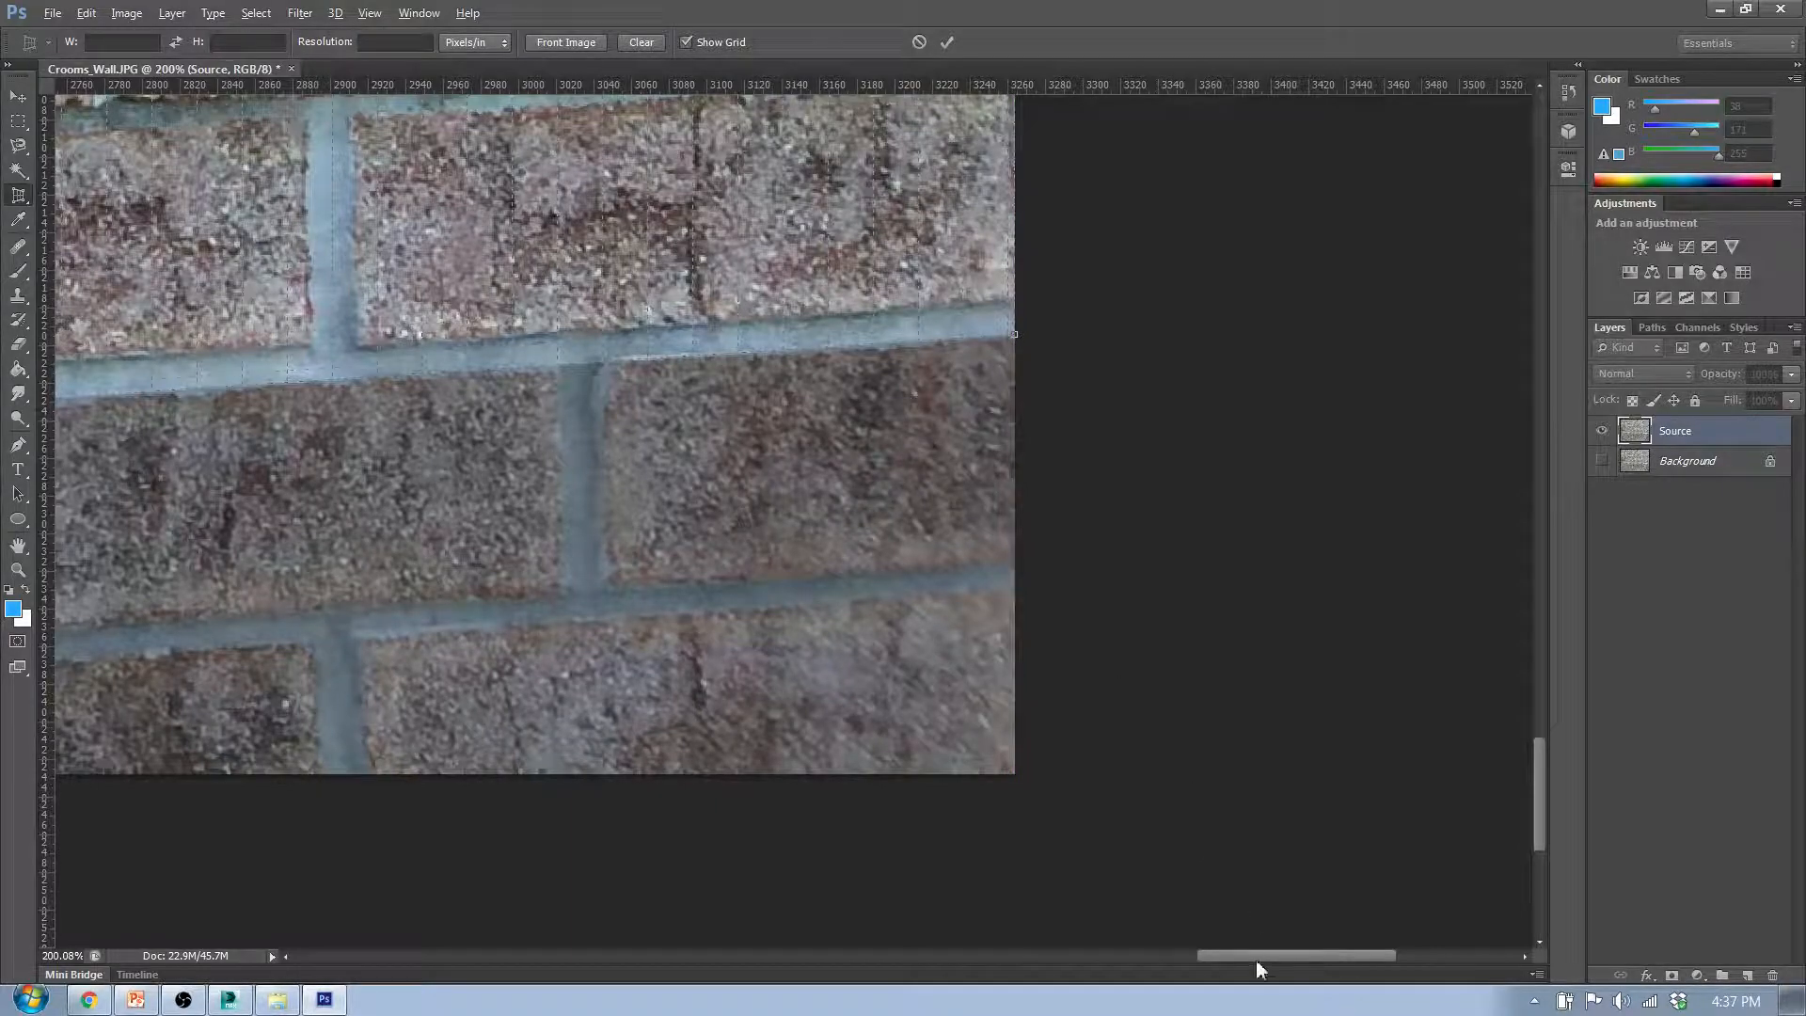
- Check the lower-left corner and the whole frame against the mortar lines, and apply the perspective crop
left_click_drag(1256, 960, 459, 893)
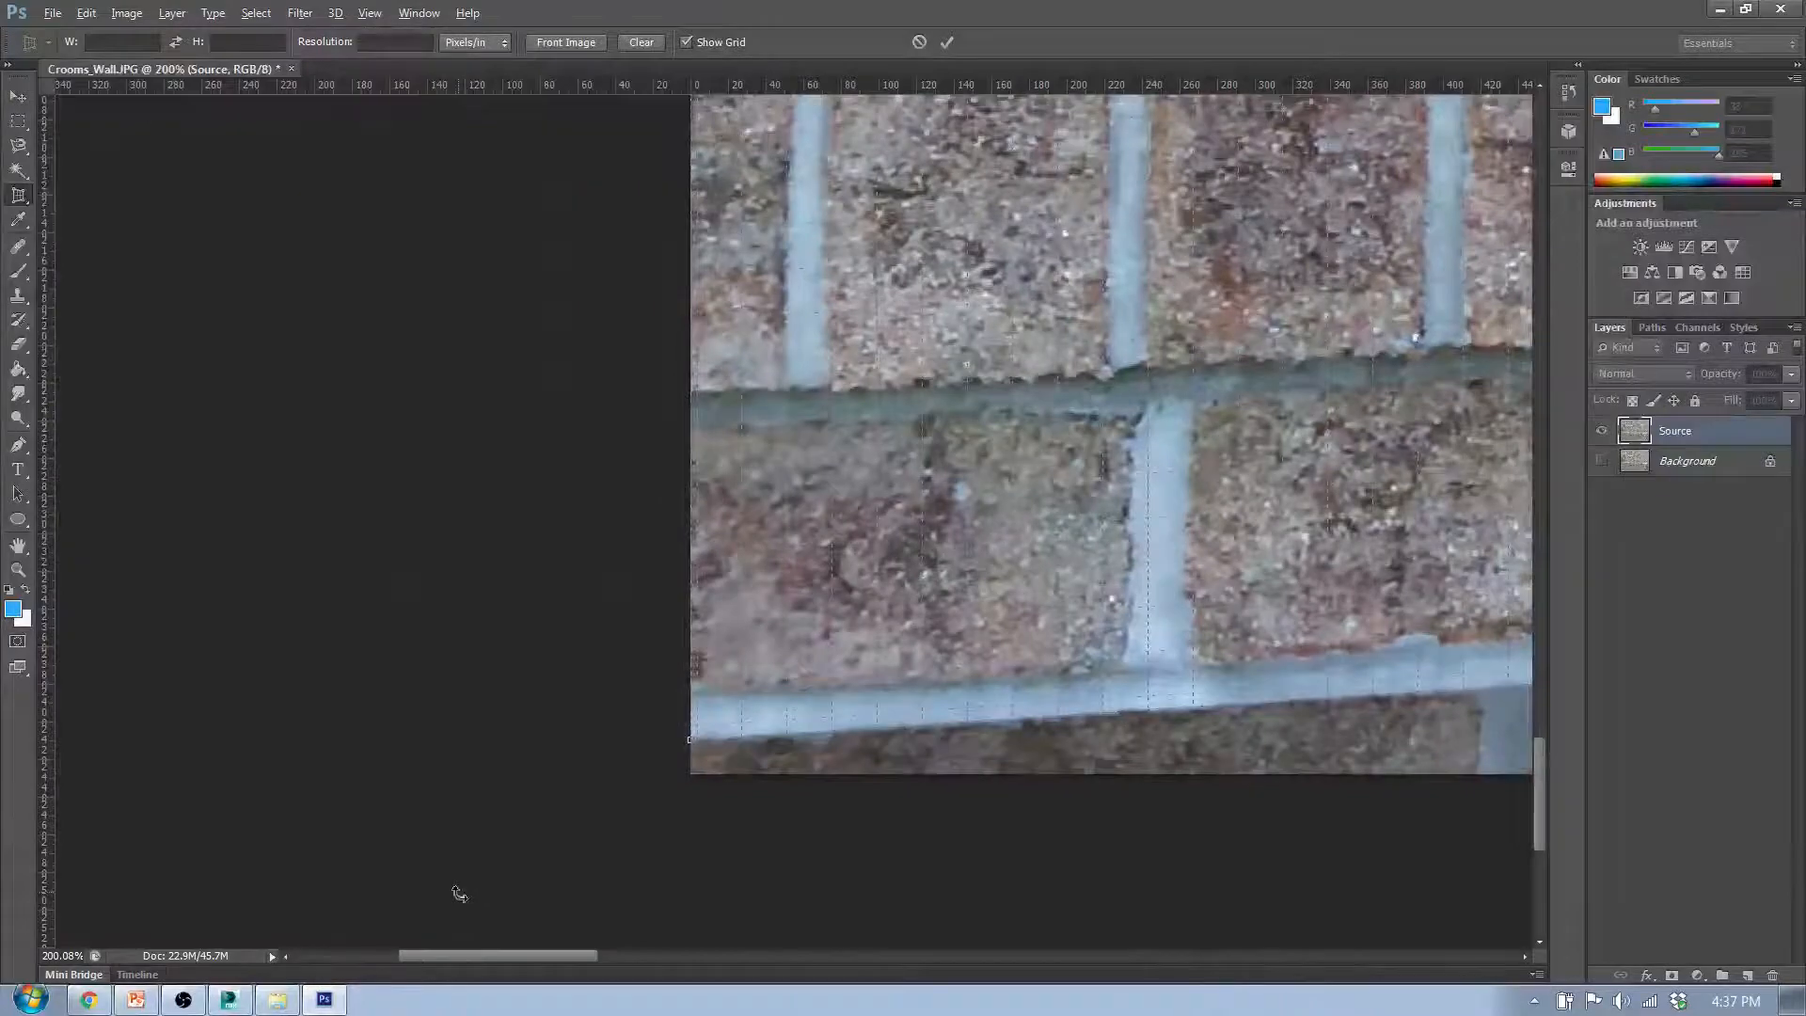
scroll(459, 894, "down", 5)
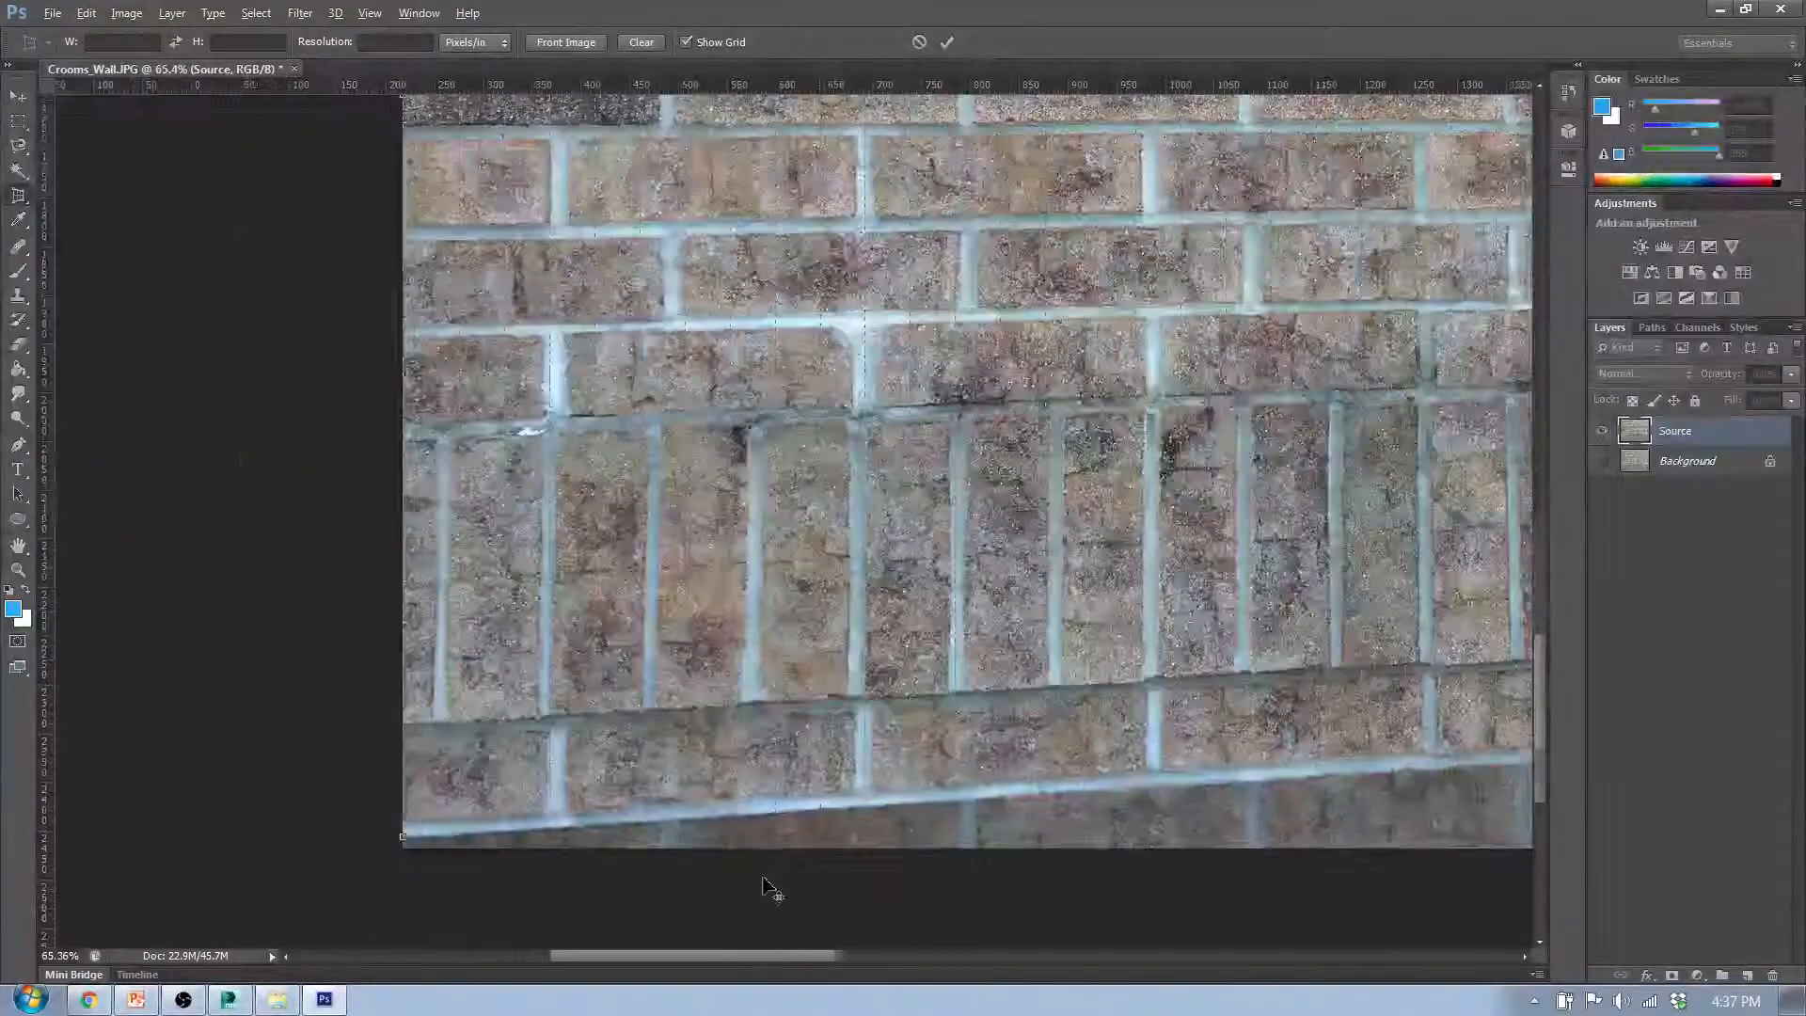
scroll(769, 889, "down", 3)
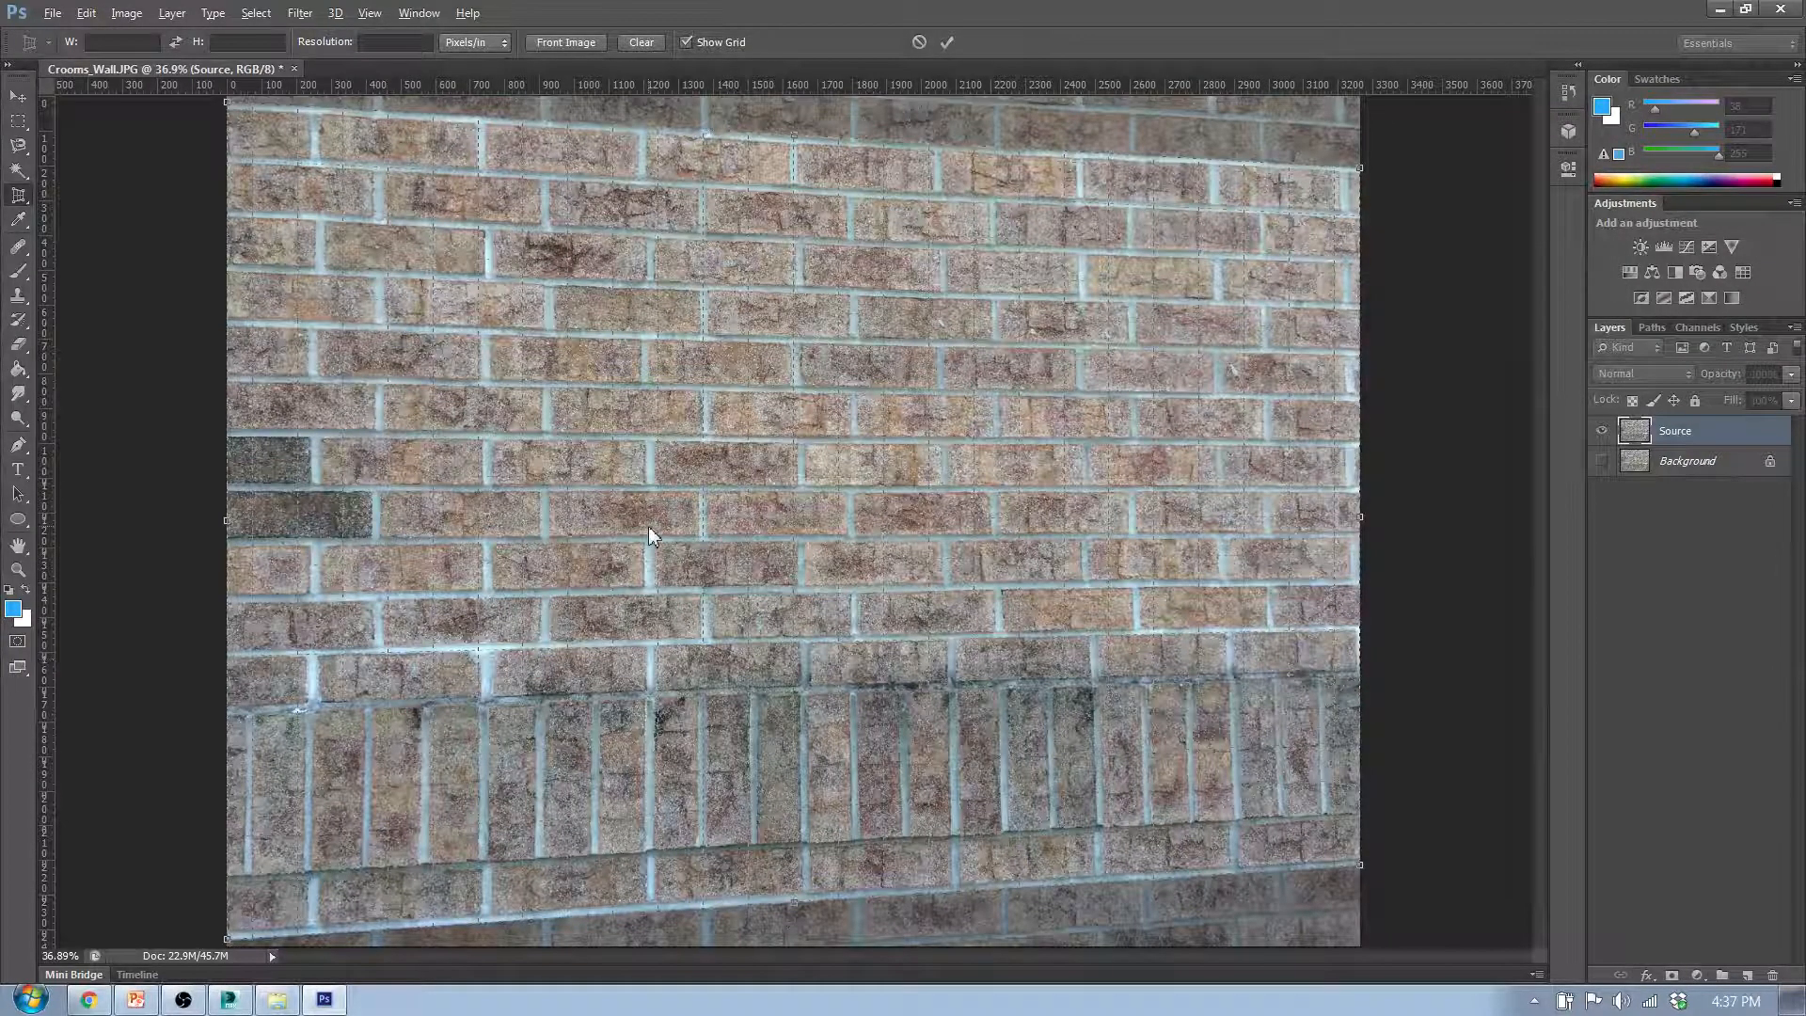
scroll(653, 524, "down", 1)
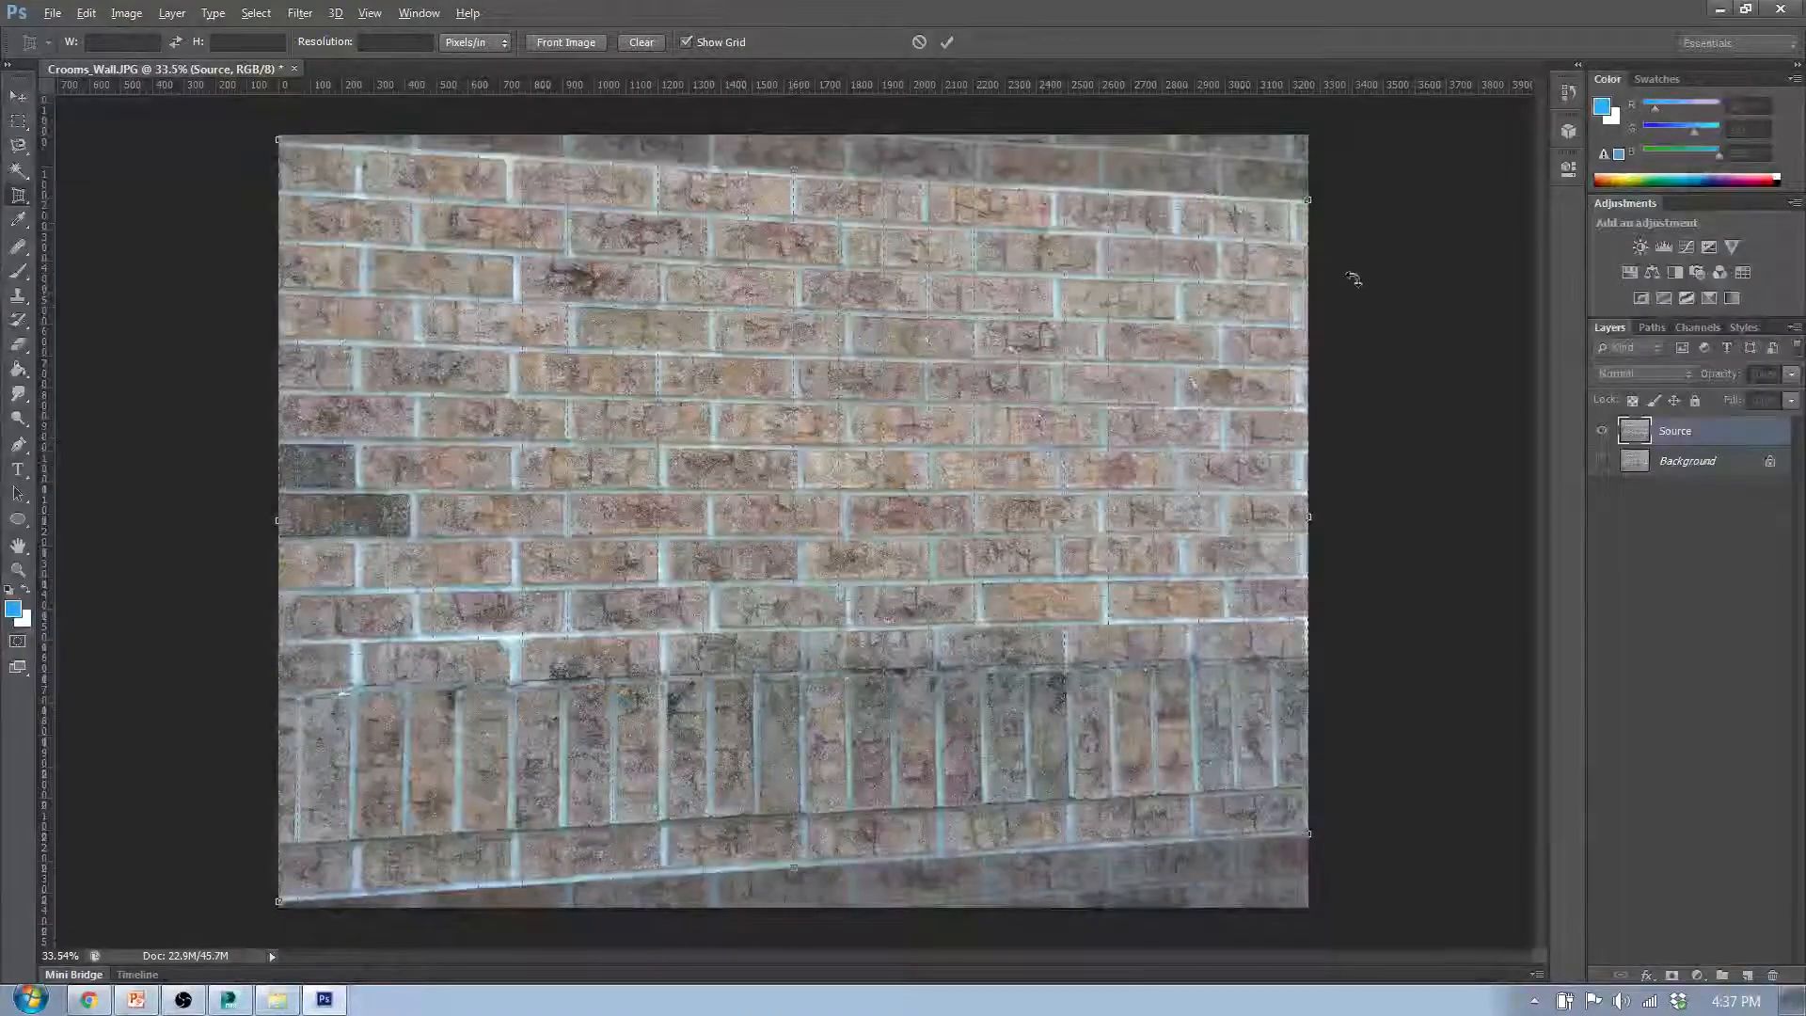
left_click(948, 42)
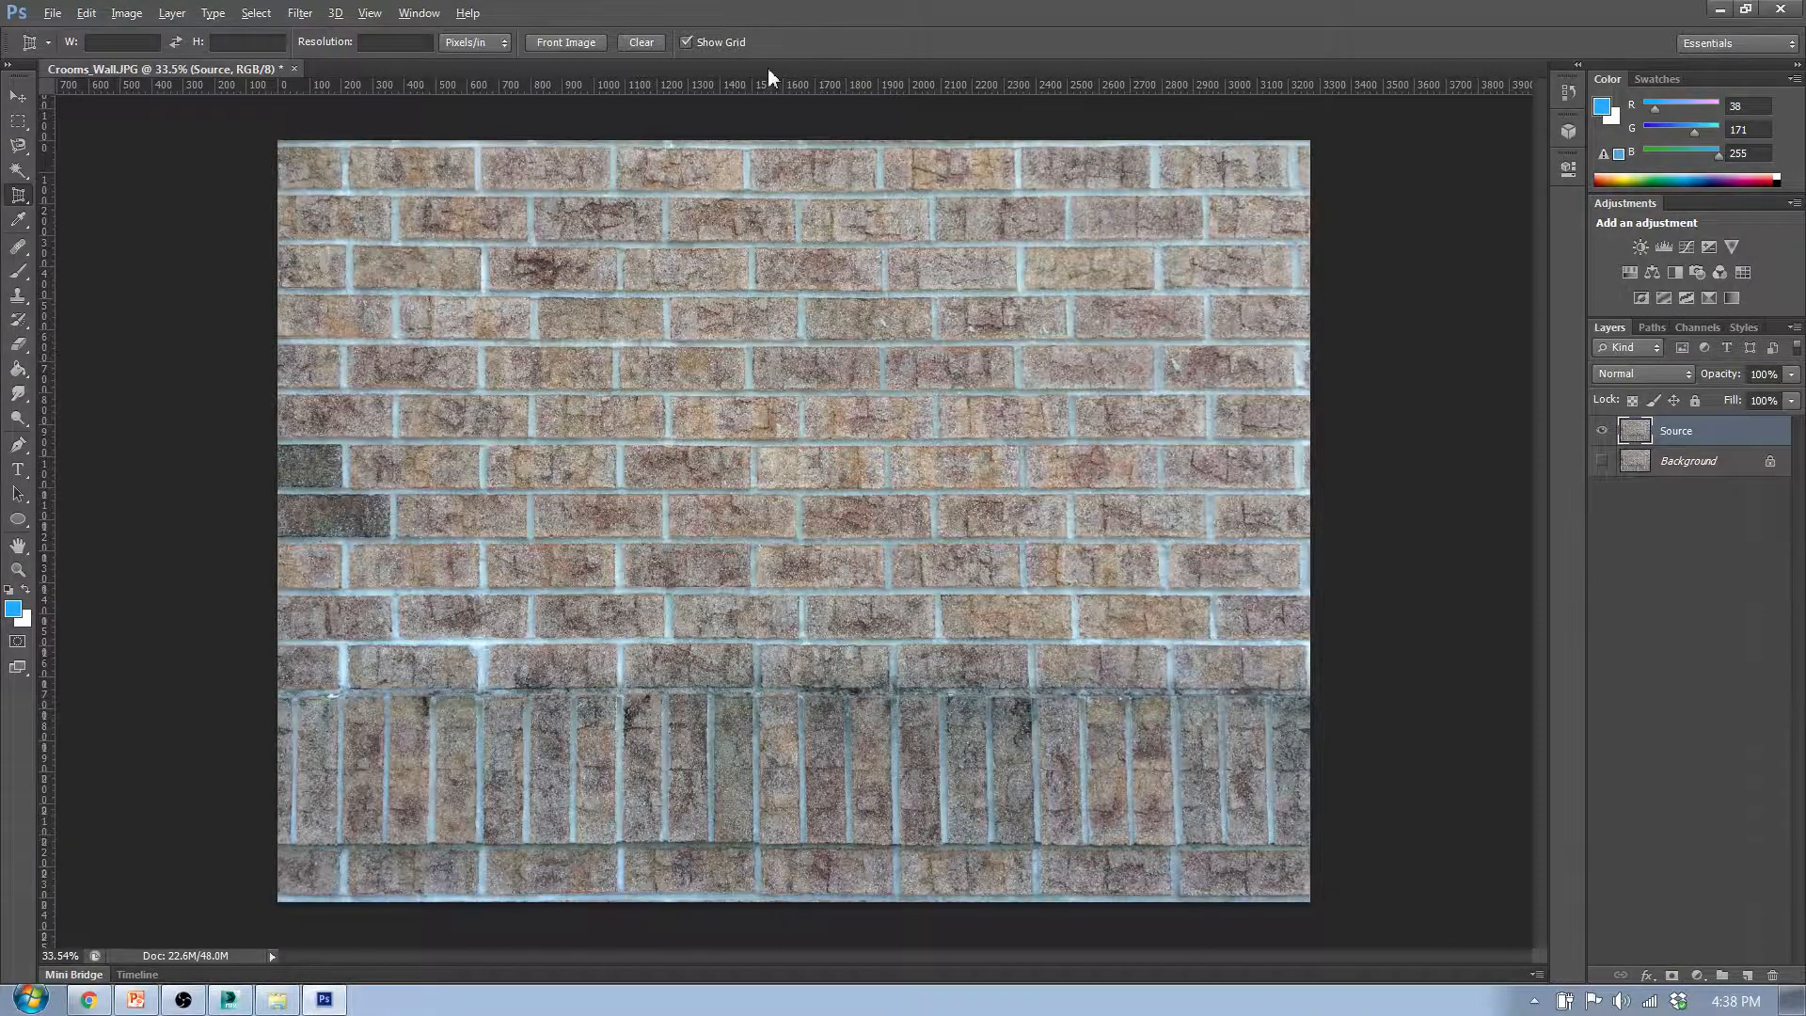
- Examine the cropped wall's upper, side and lower edges for remaining curvature in the mortar lines
scroll(815, 141, "up", 8)
scroll(792, 231, "up", 3)
scroll(792, 231, "up", 3)
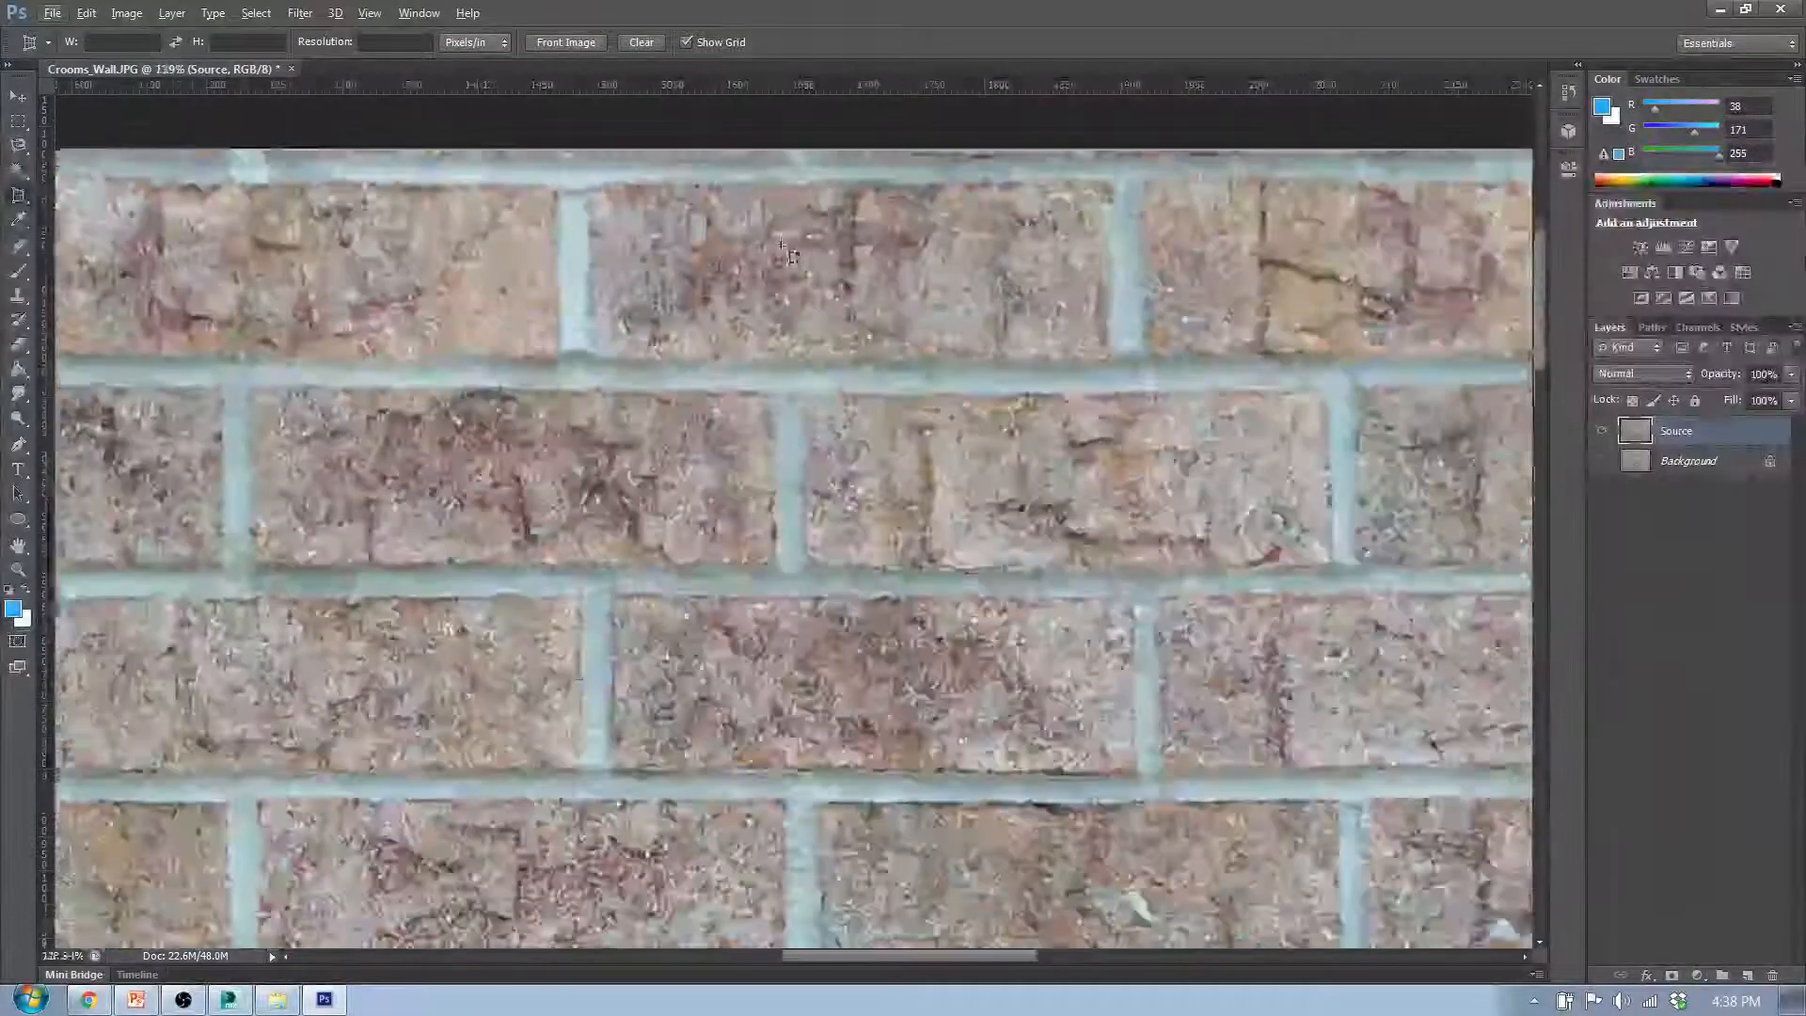
scroll(790, 192, "up", 2)
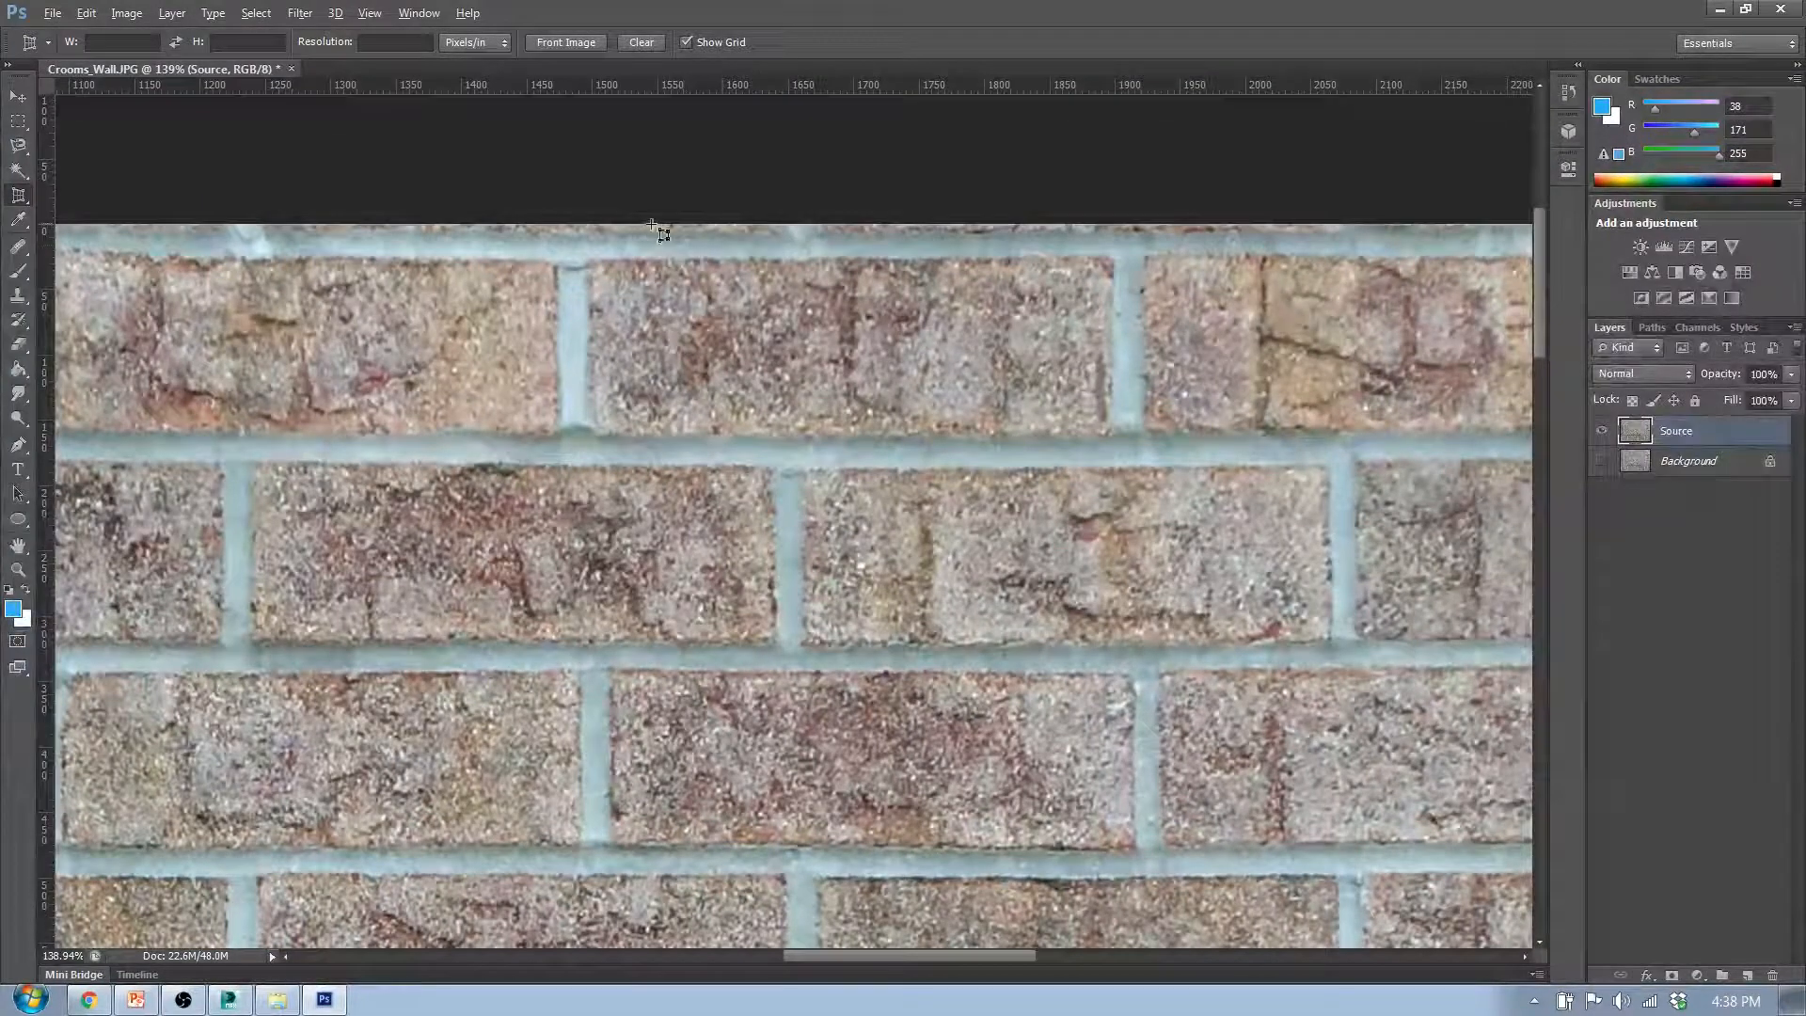
scroll(710, 233, "down", 8)
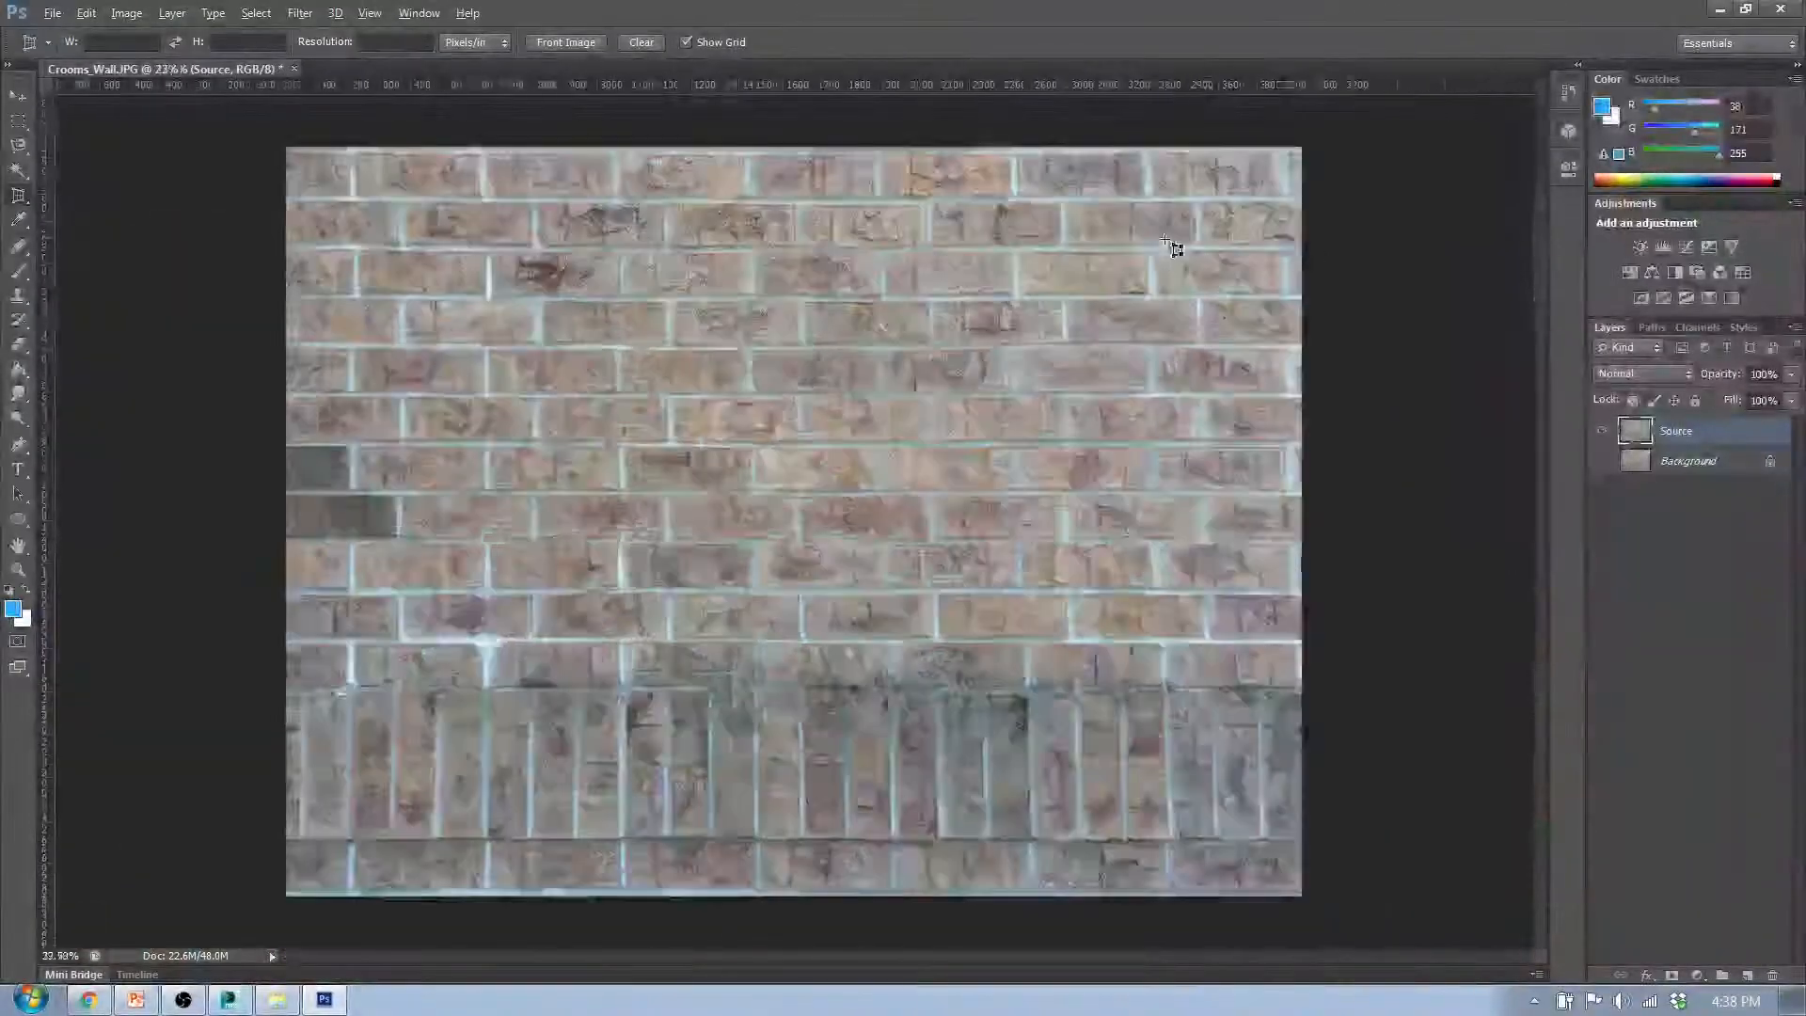
scroll(1174, 247, "up", 4)
scroll(1240, 283, "down", 2)
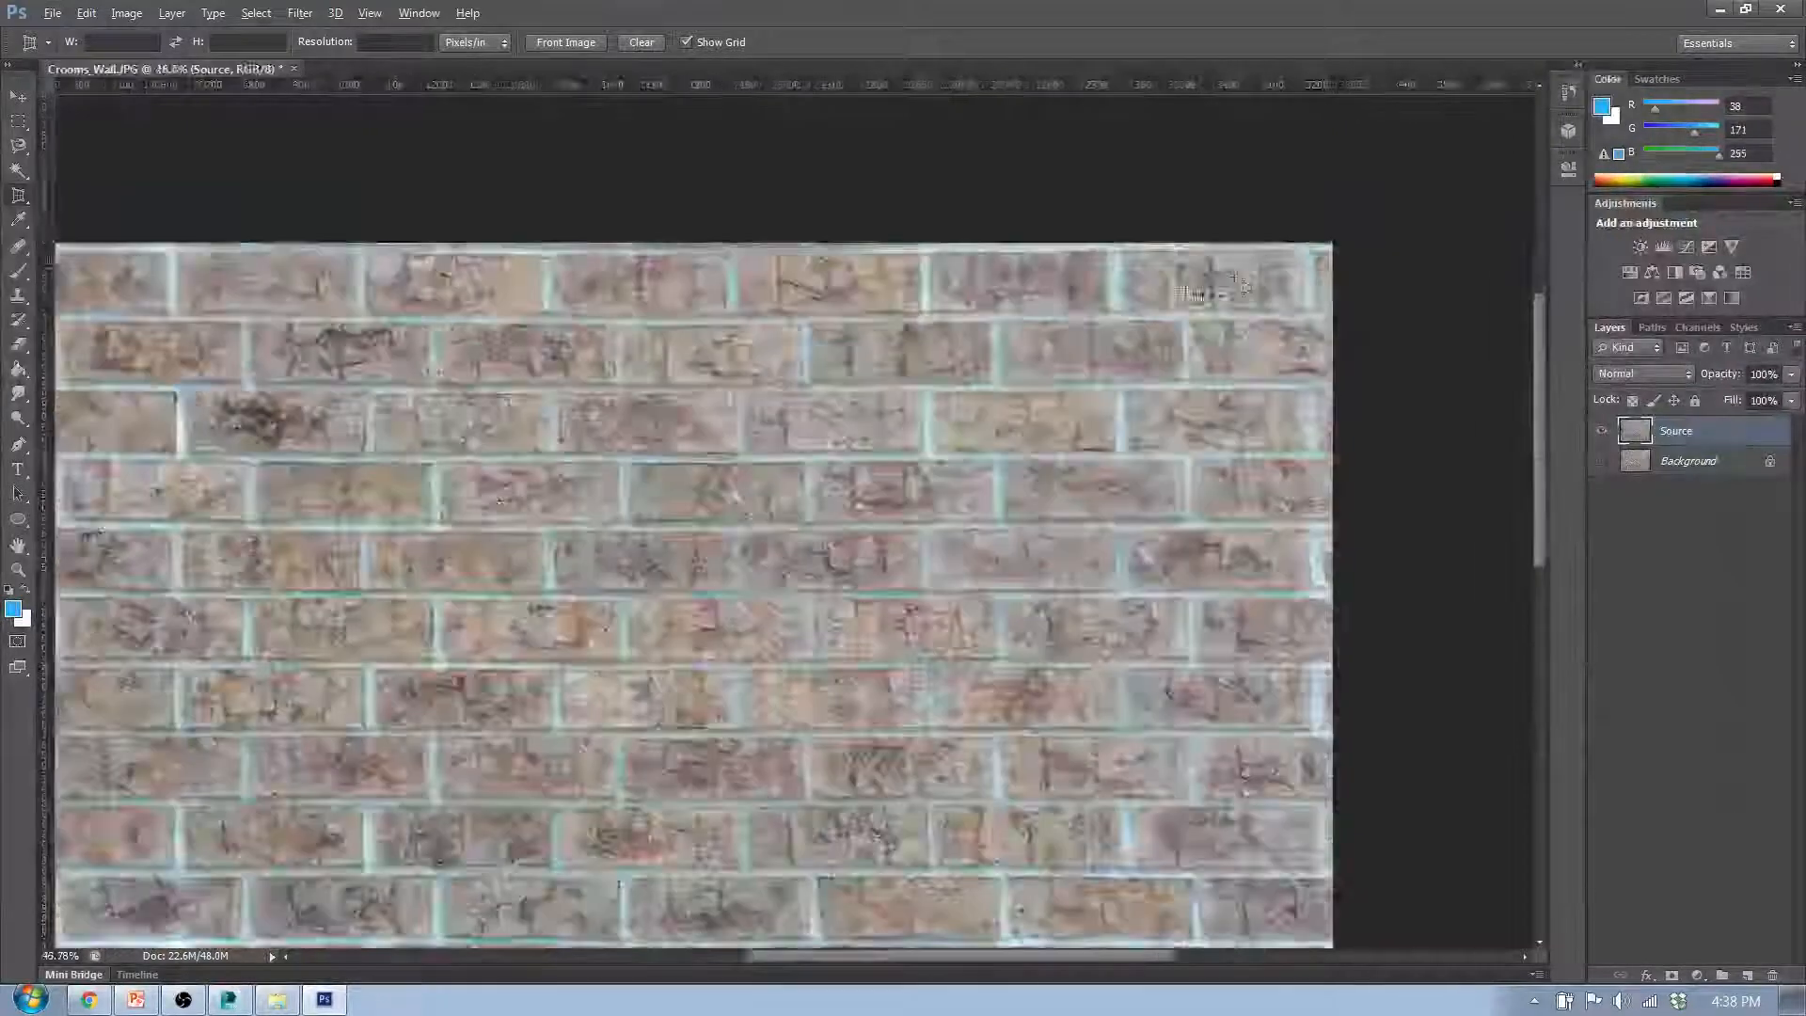
scroll(746, 866, "up", 2)
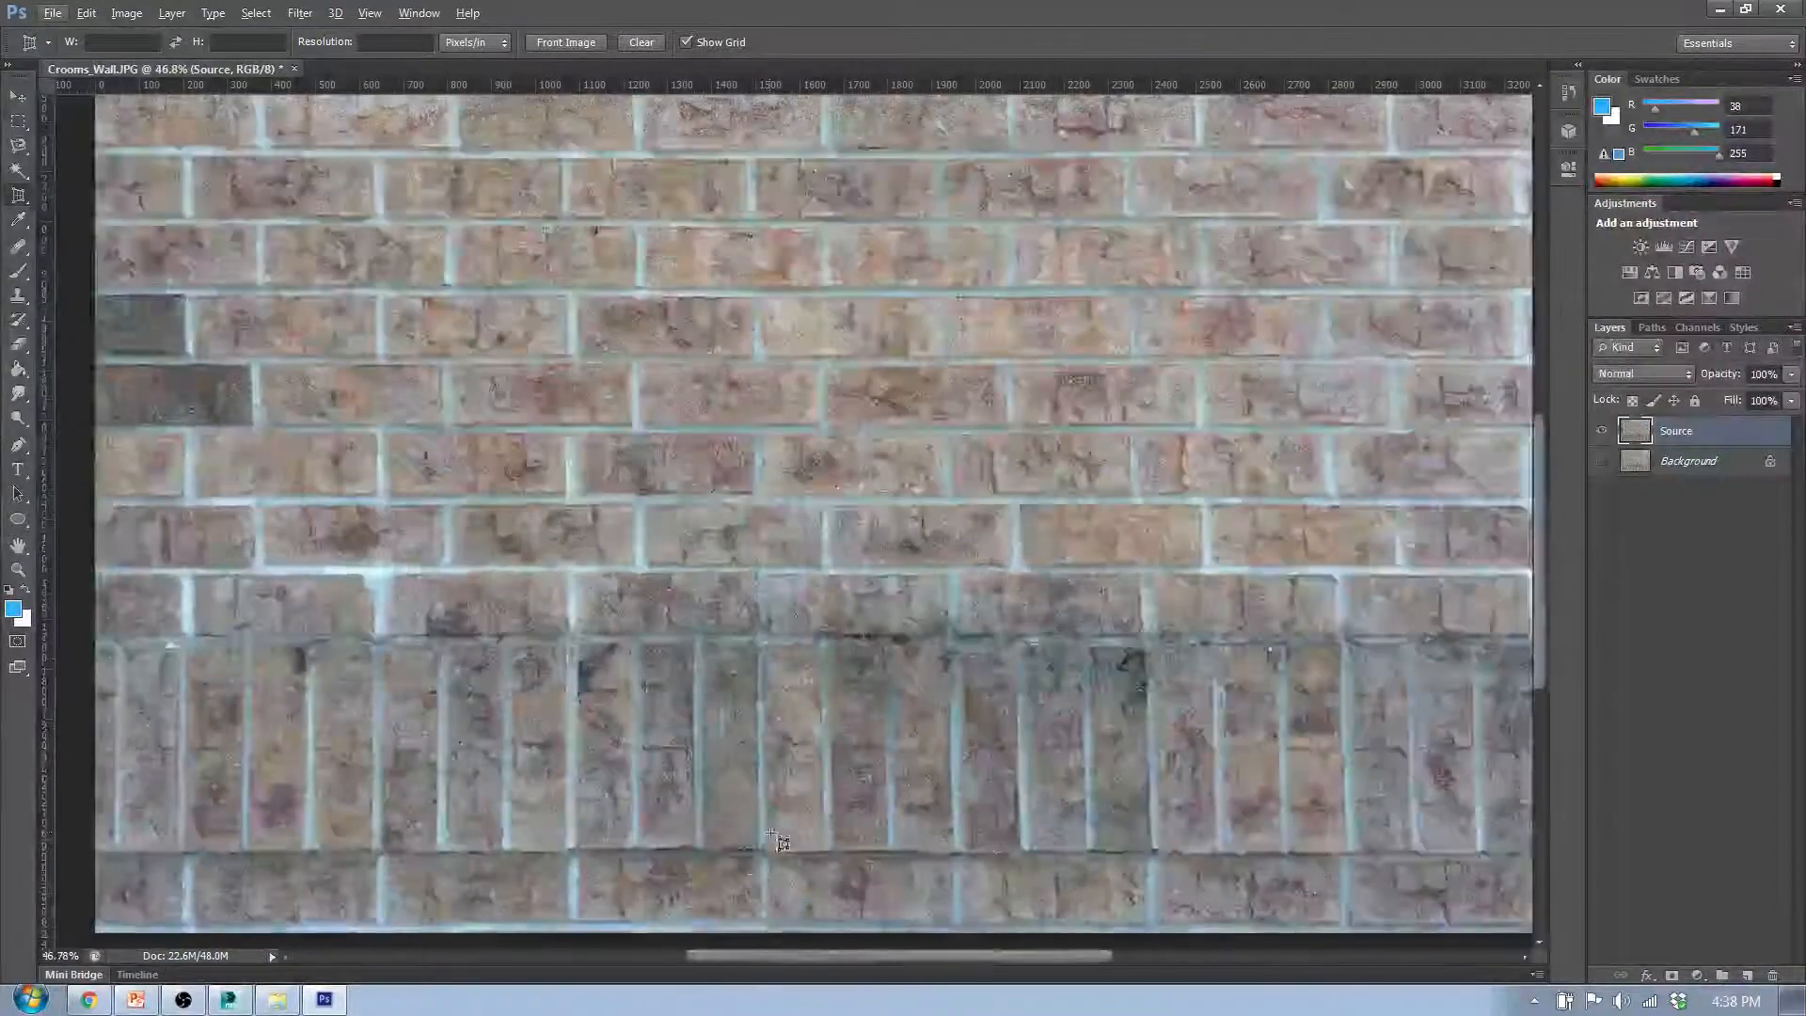
scroll(773, 837, "down", 2)
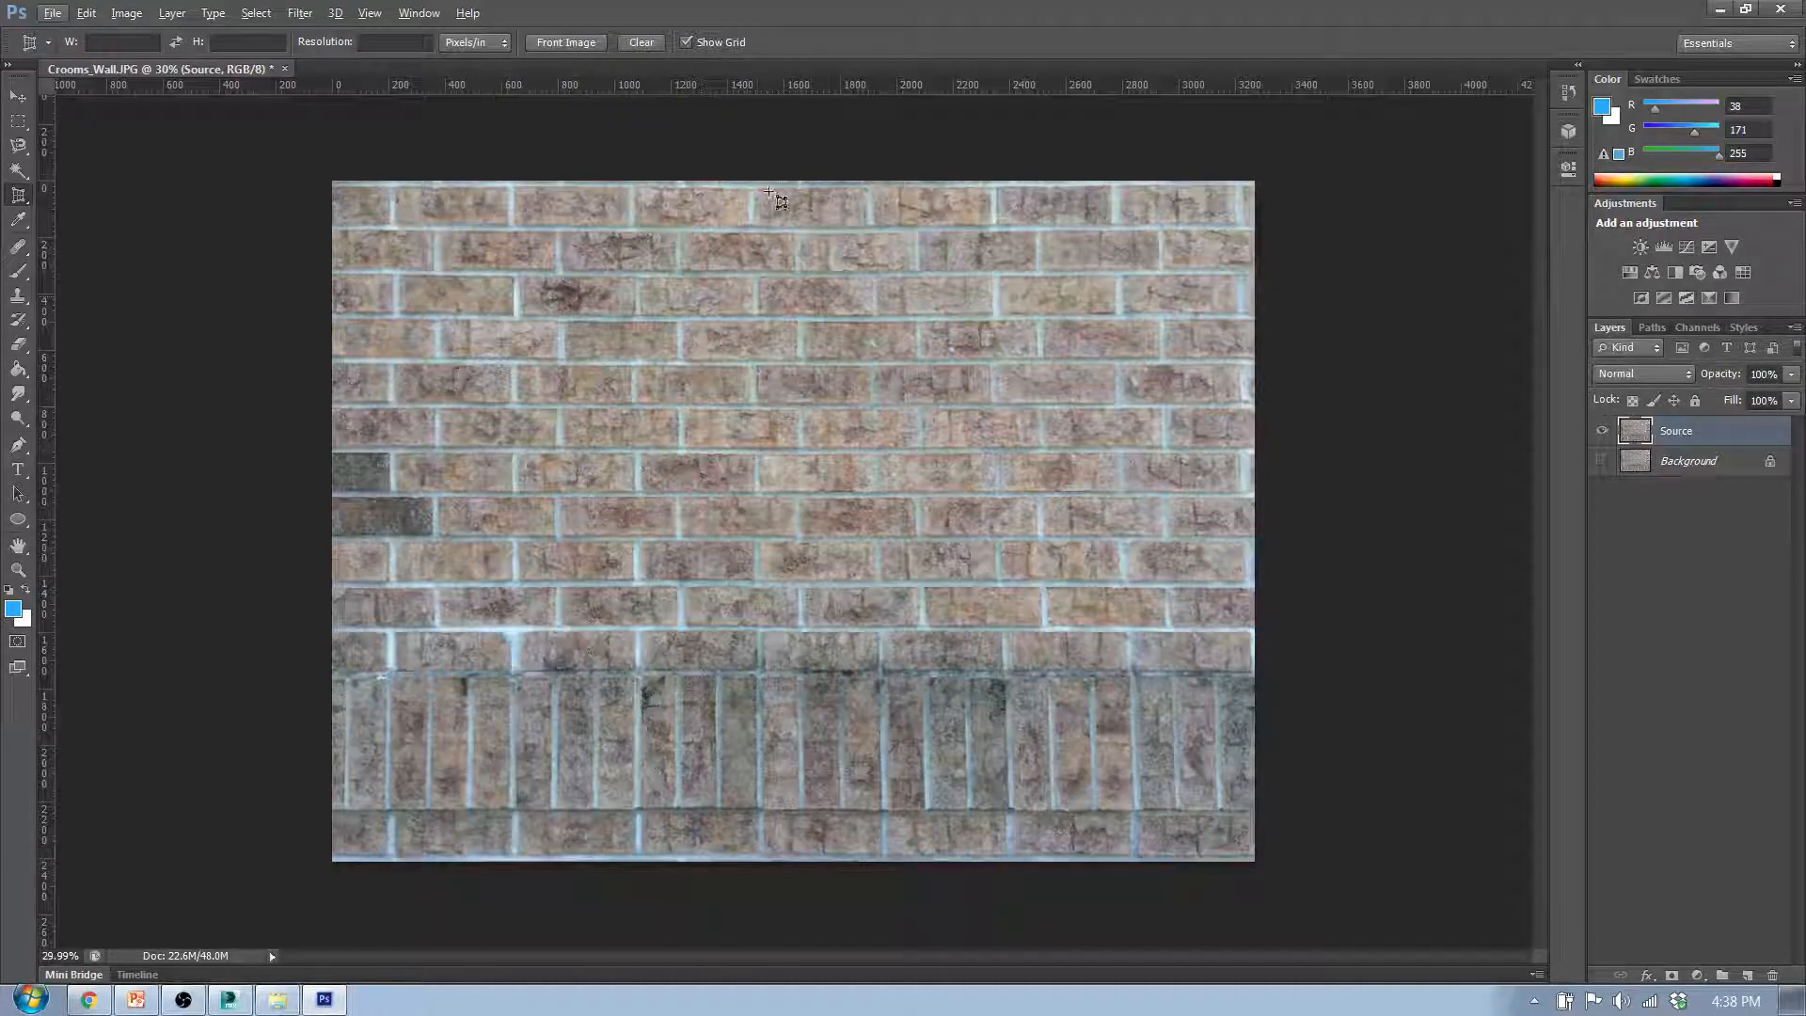
key("Return")
scroll(790, 145, "up", 3)
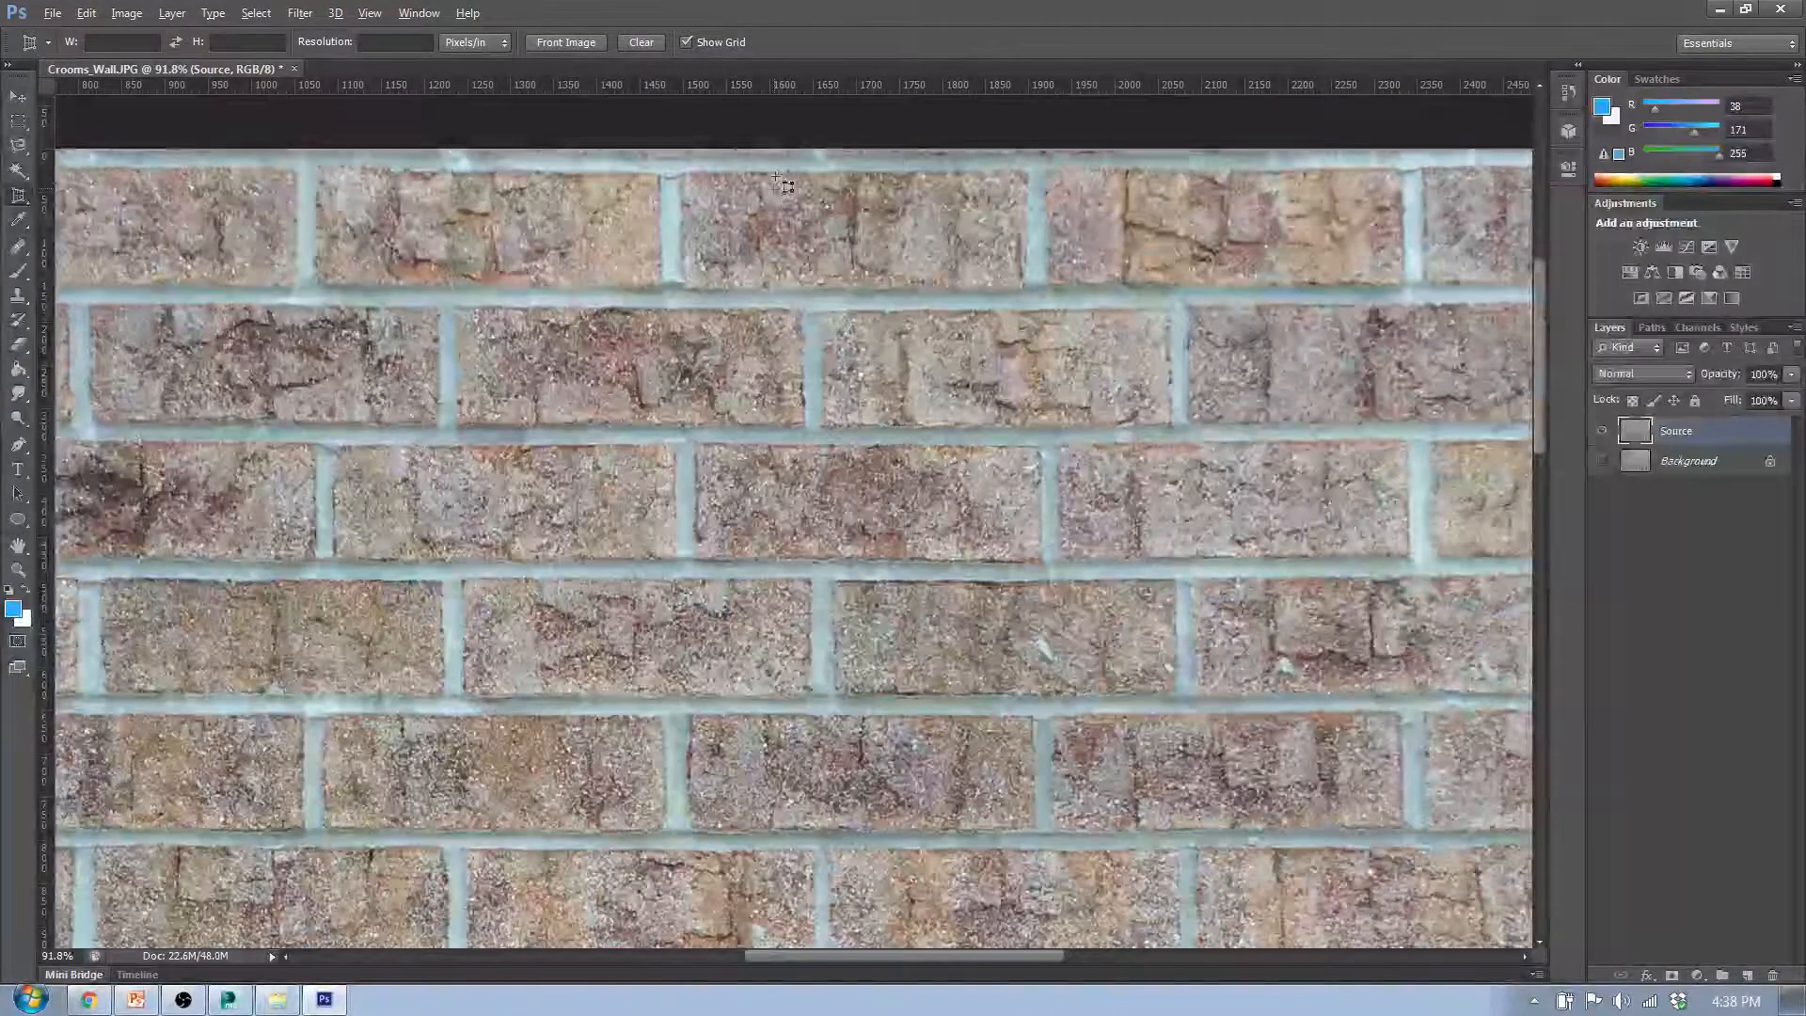
scroll(805, 288, "down", 1)
scroll(820, 325, "down", 2)
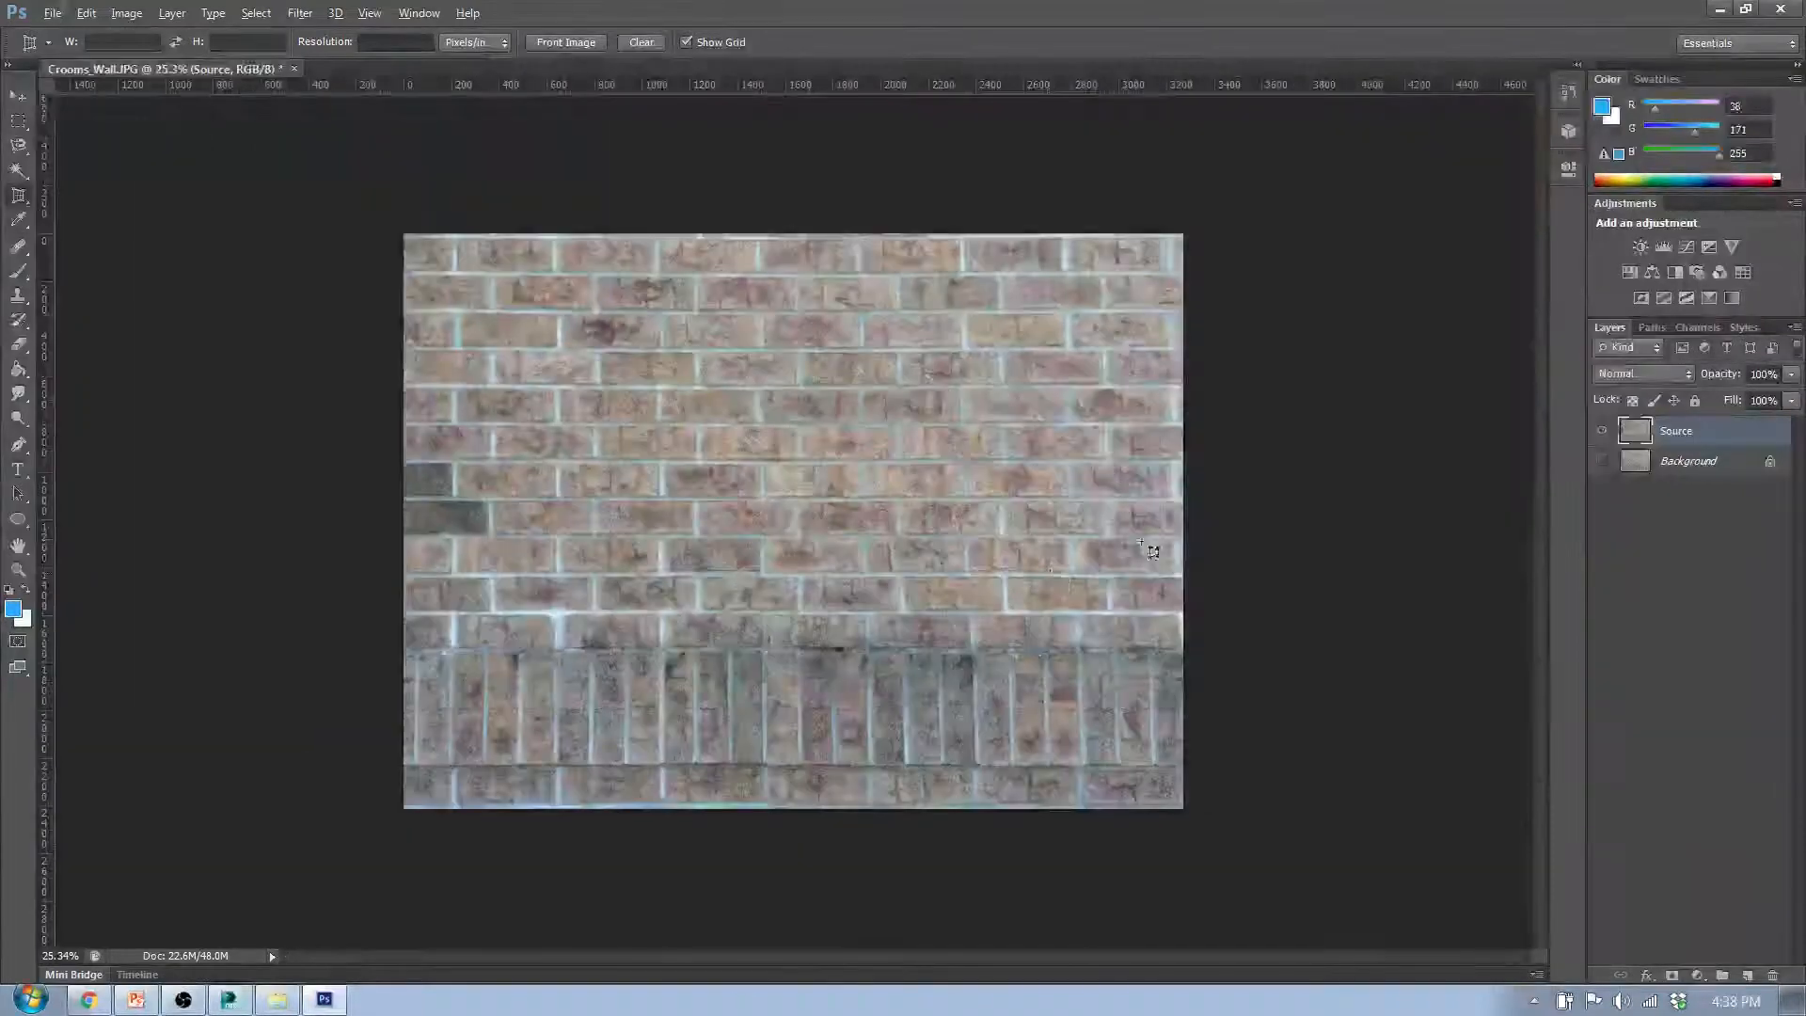
key("ctrl+0")
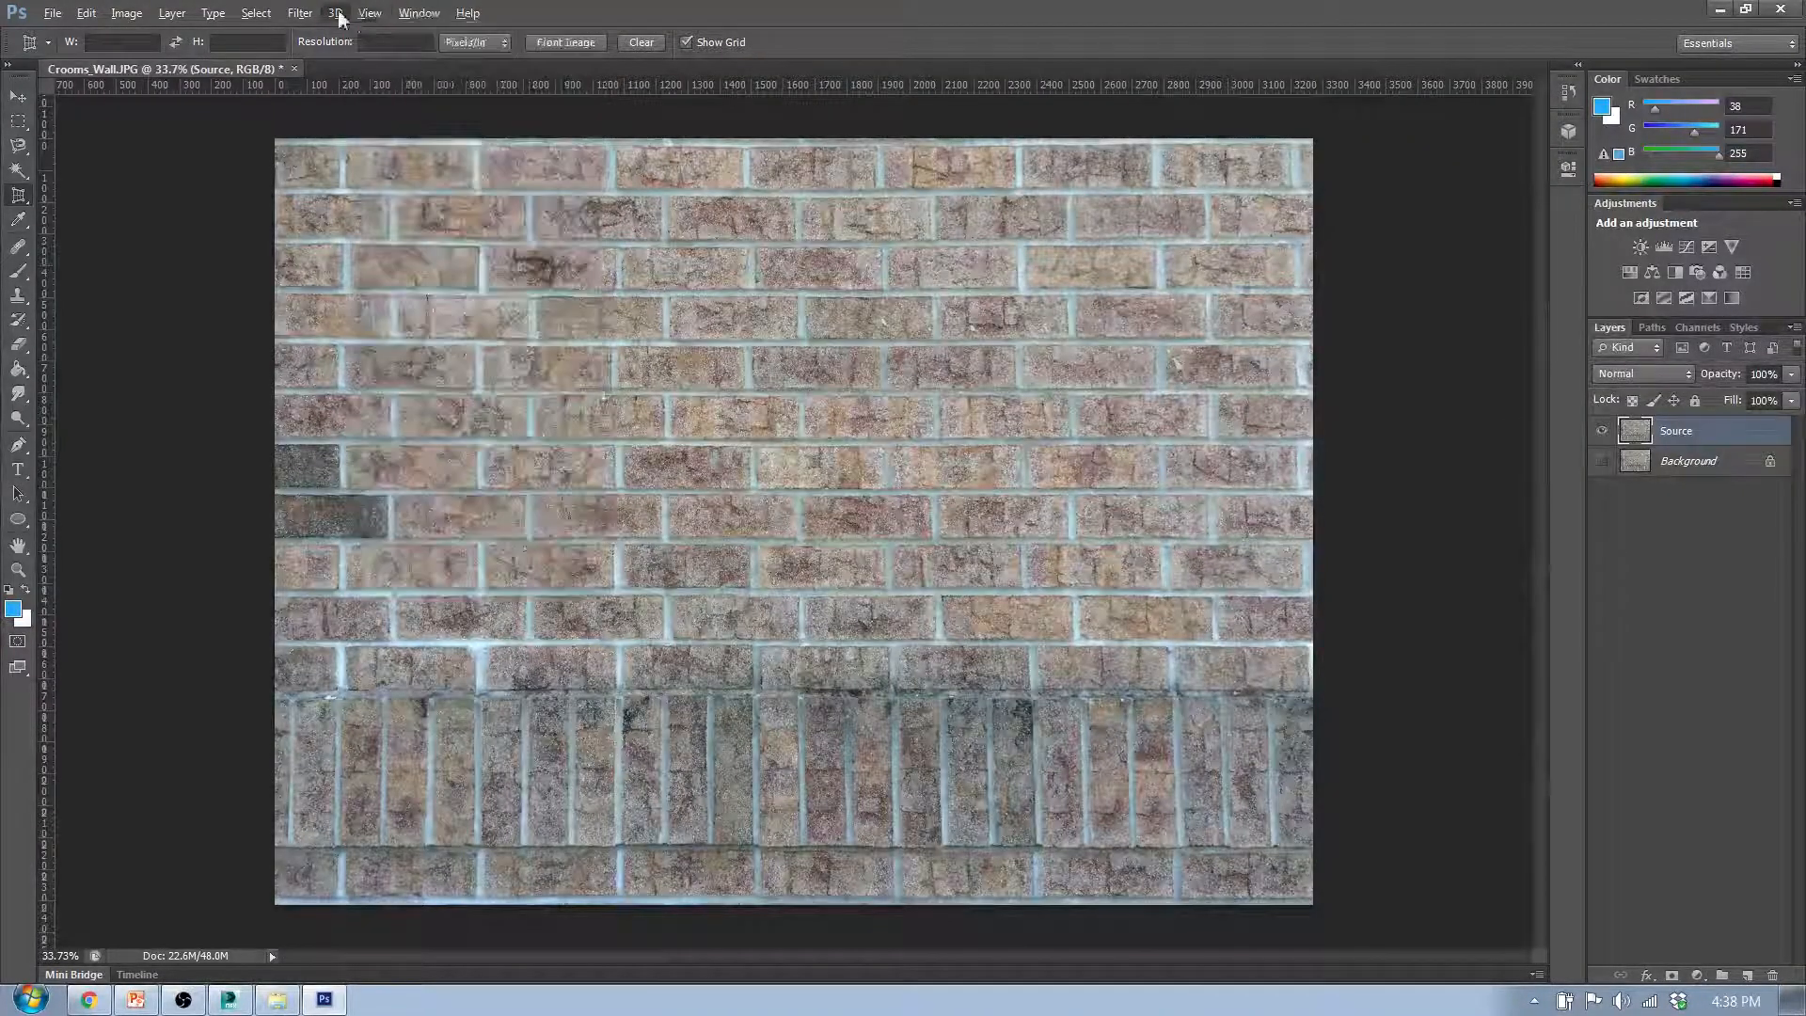
- Open the Lens Correction filter on the Source layer, and toggle its alignment grid off and back on
left_click(341, 19)
mouse_move(297, 18)
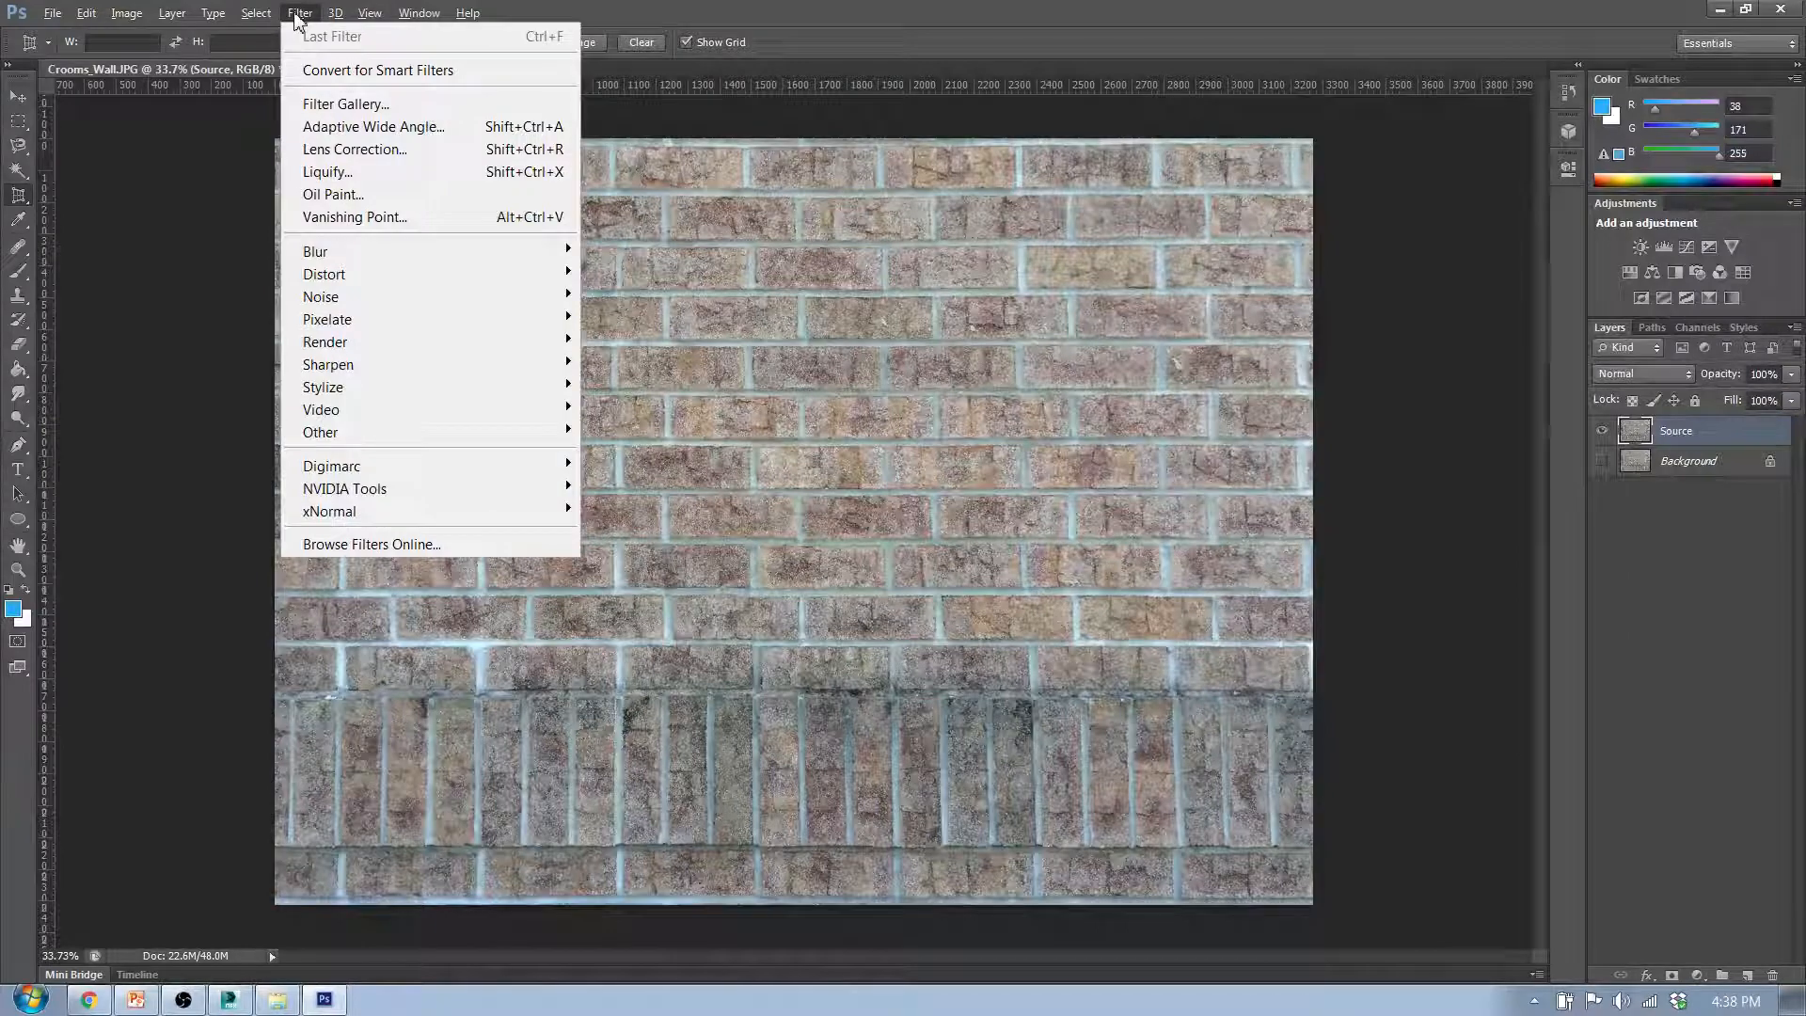
left_click(339, 150)
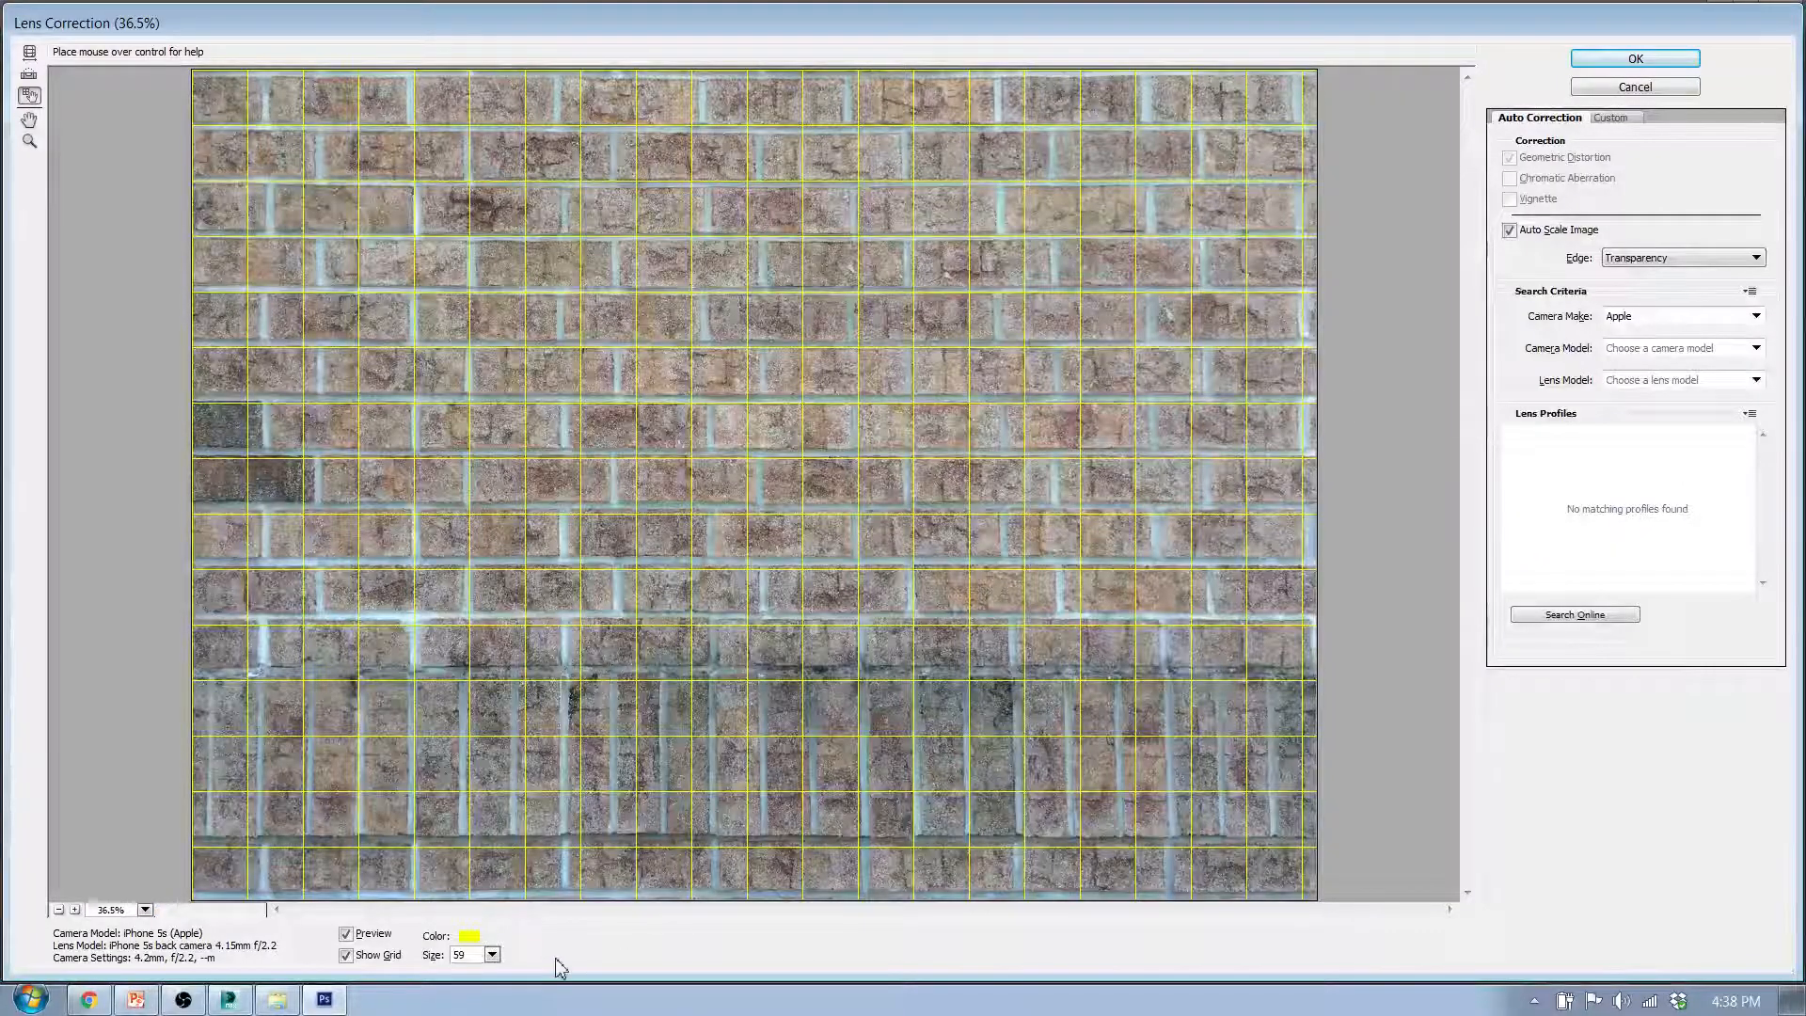
left_click(346, 954)
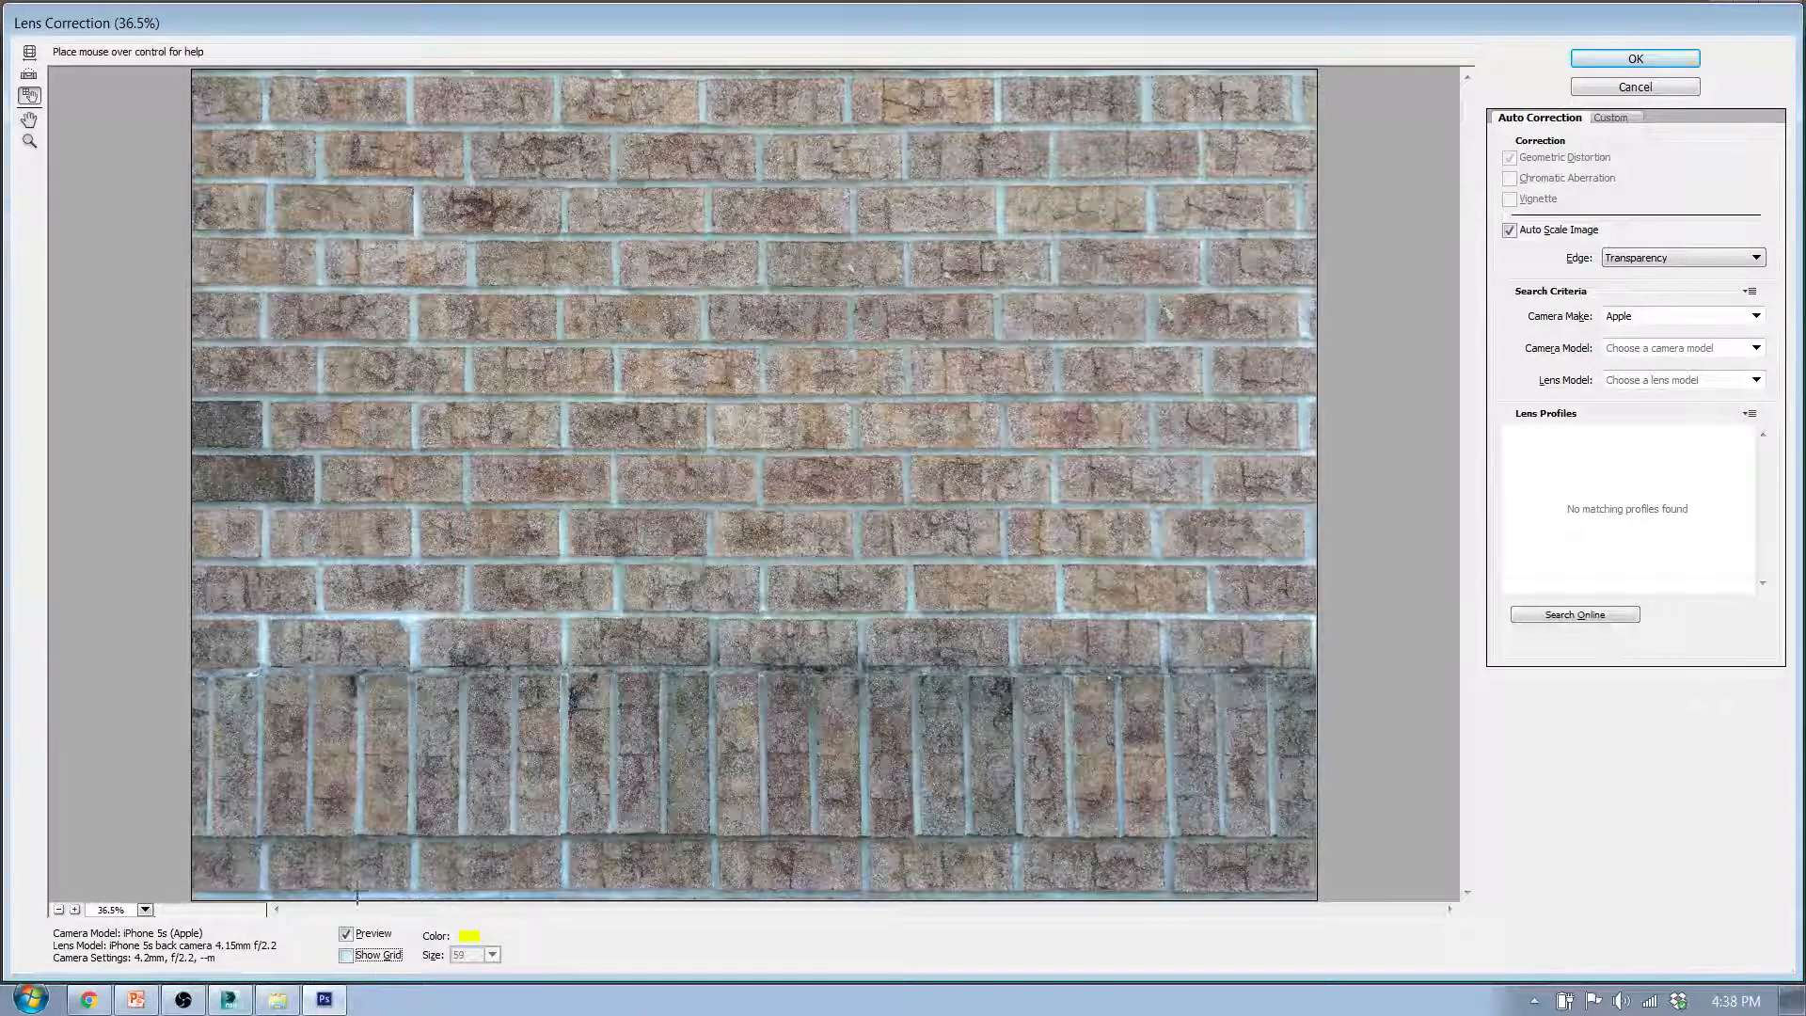
left_click(347, 955)
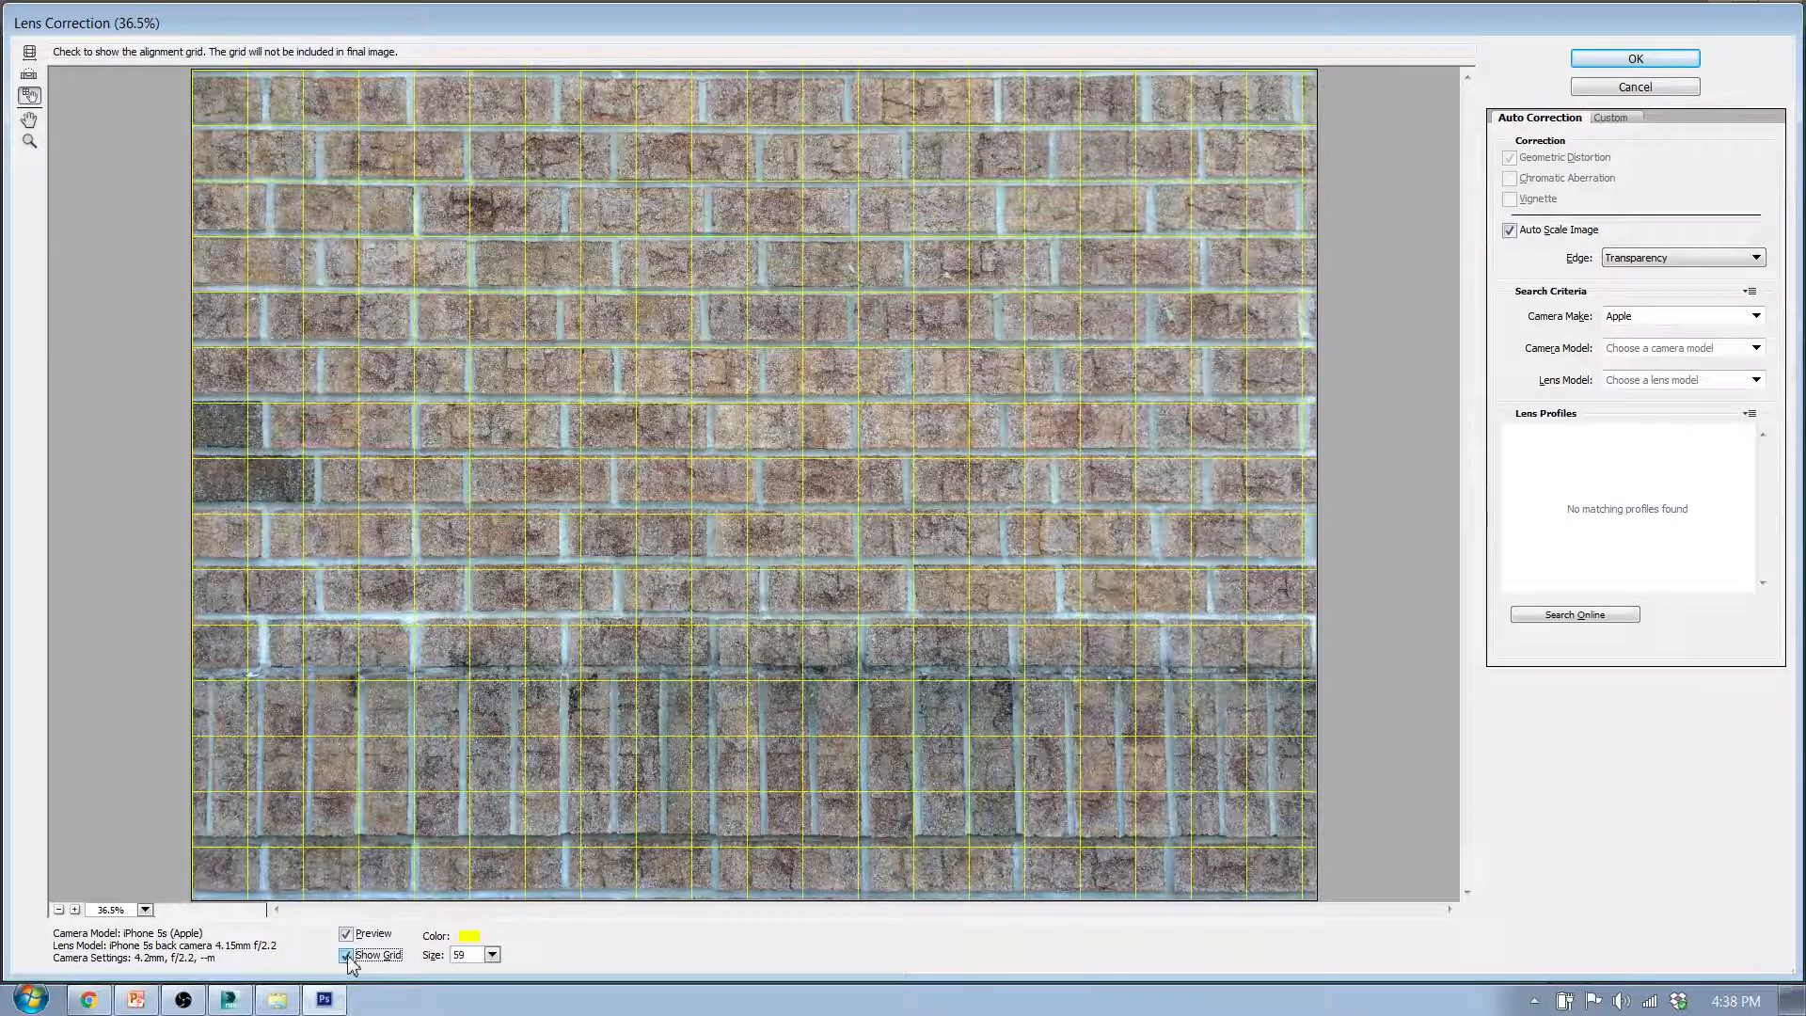
- Try white as the alignment grid colour, and change it to a golden yellow
left_click(468, 936)
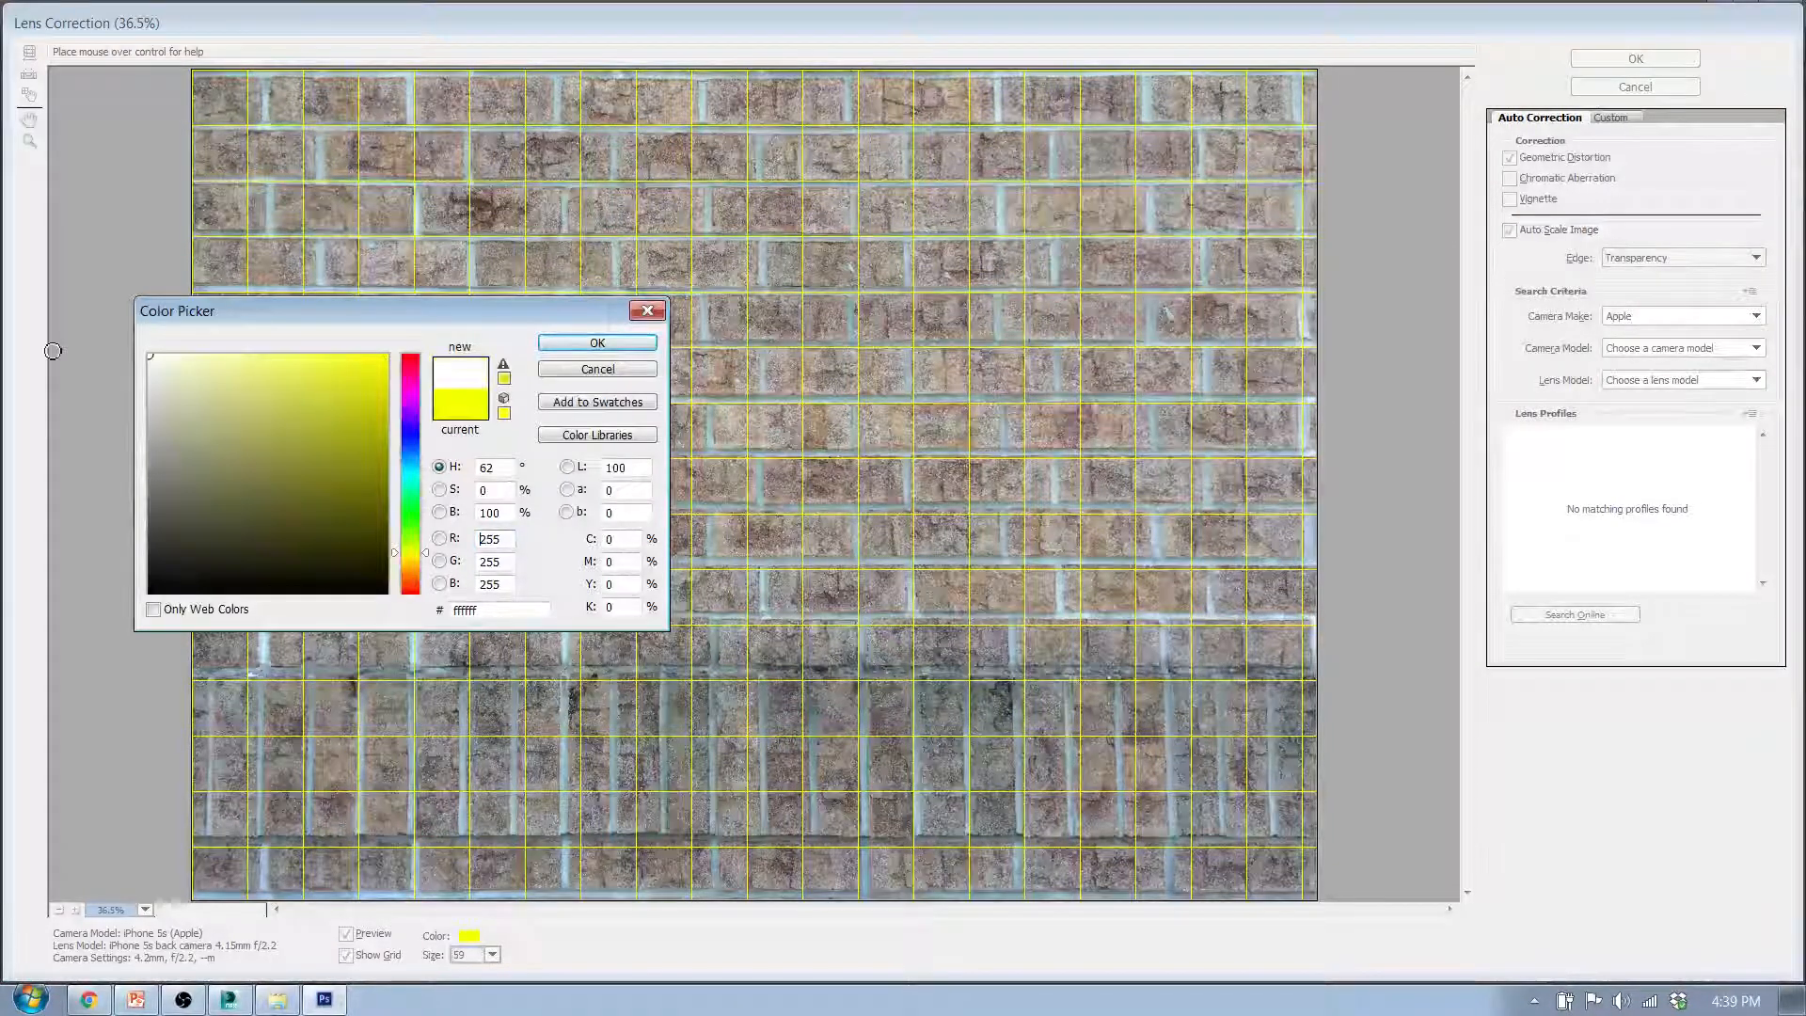
left_click(595, 343)
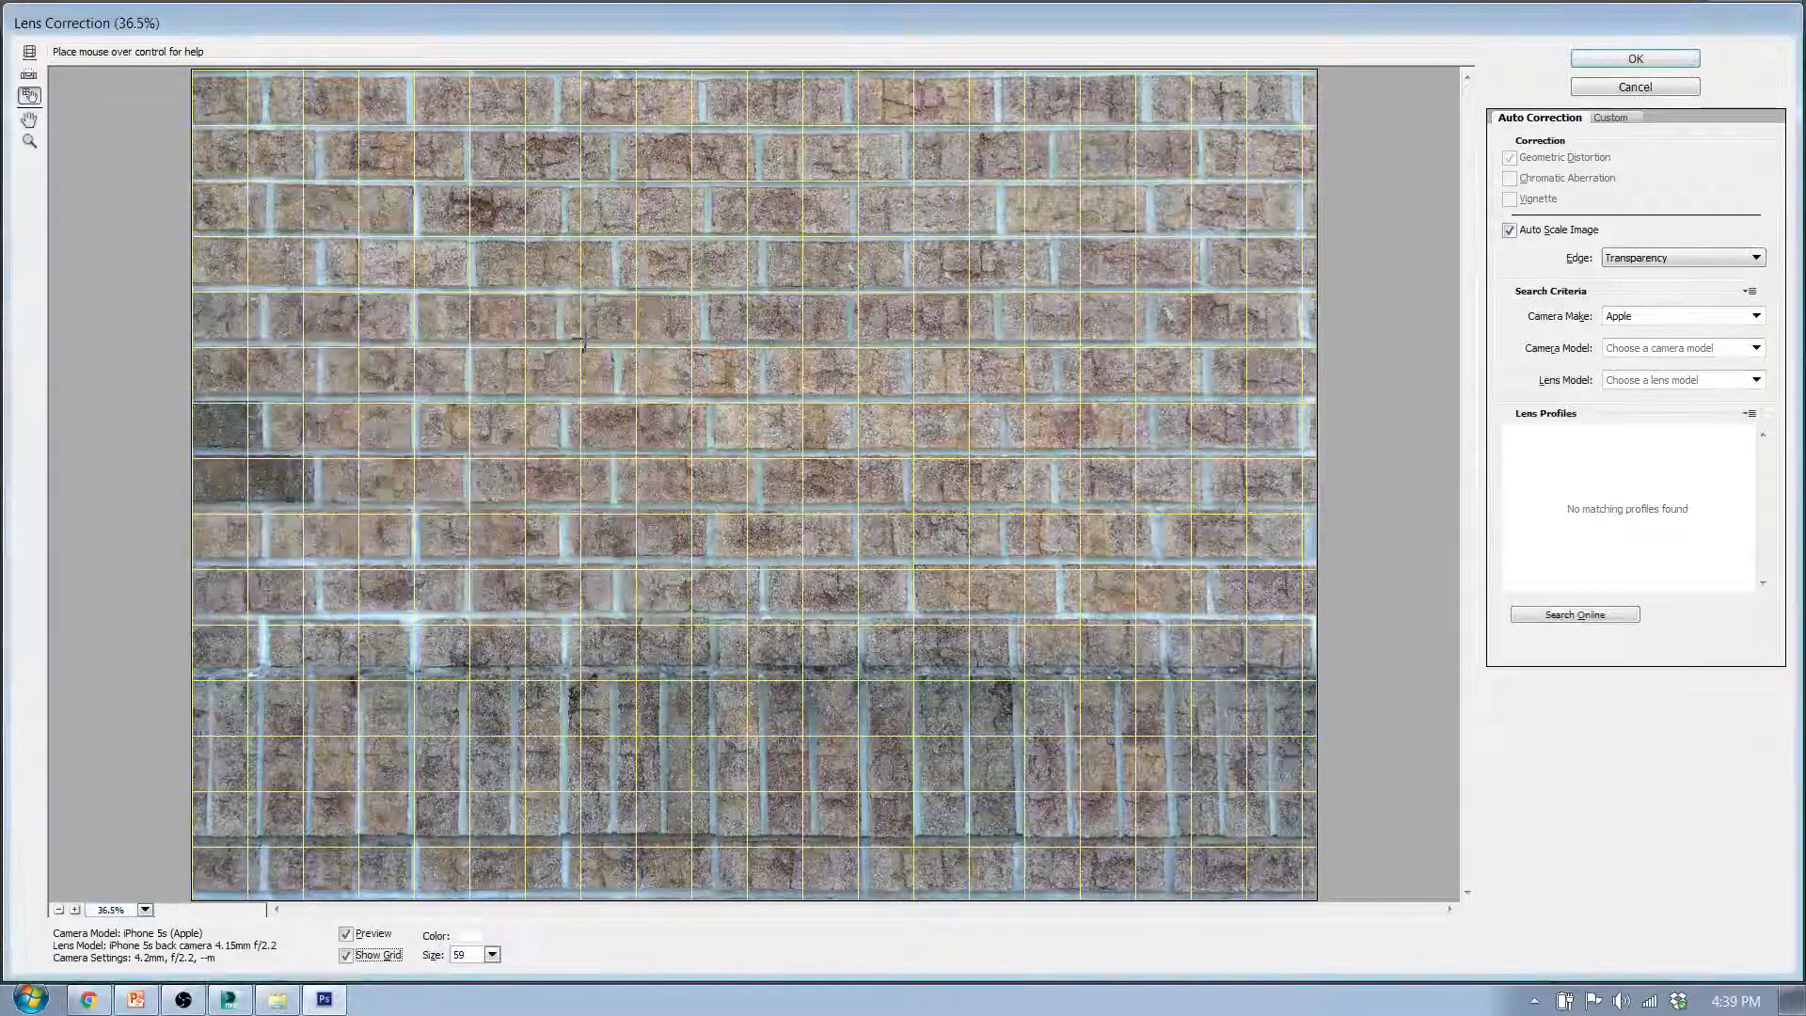
left_click(470, 944)
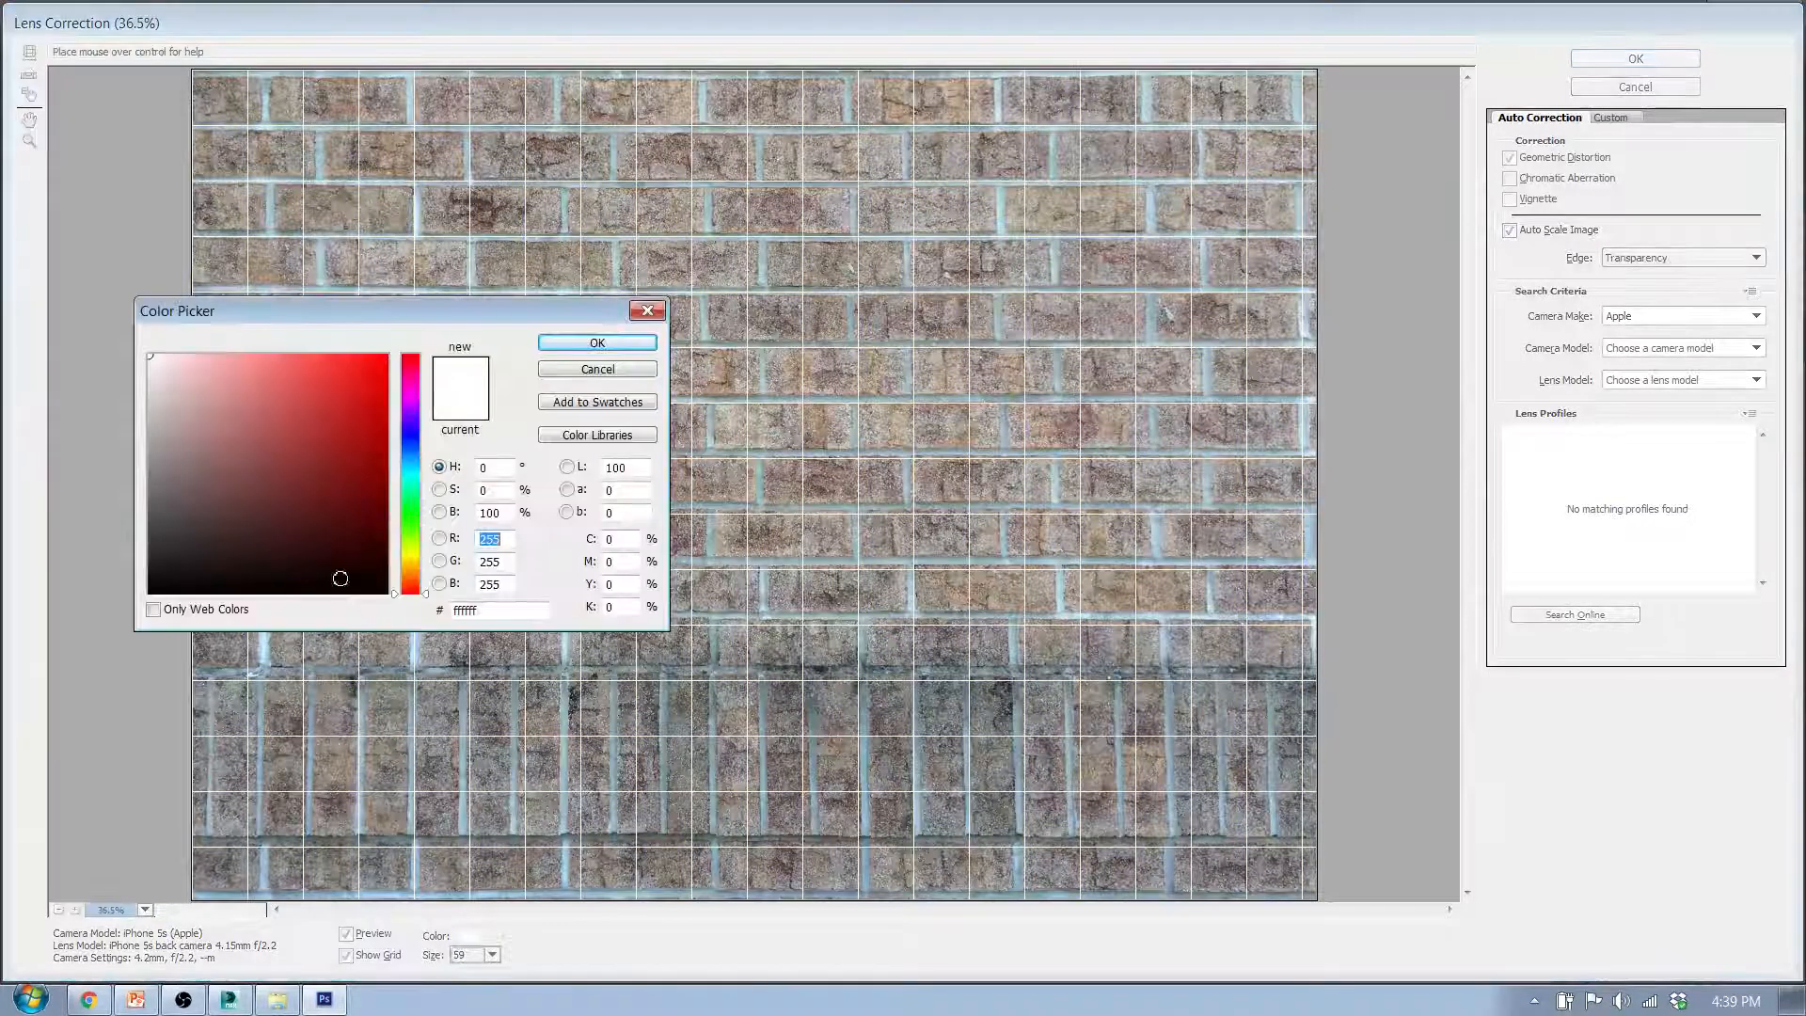
left_click(360, 384)
left_click(419, 561)
left_click_drag(363, 383, 392, 343)
left_click(589, 343)
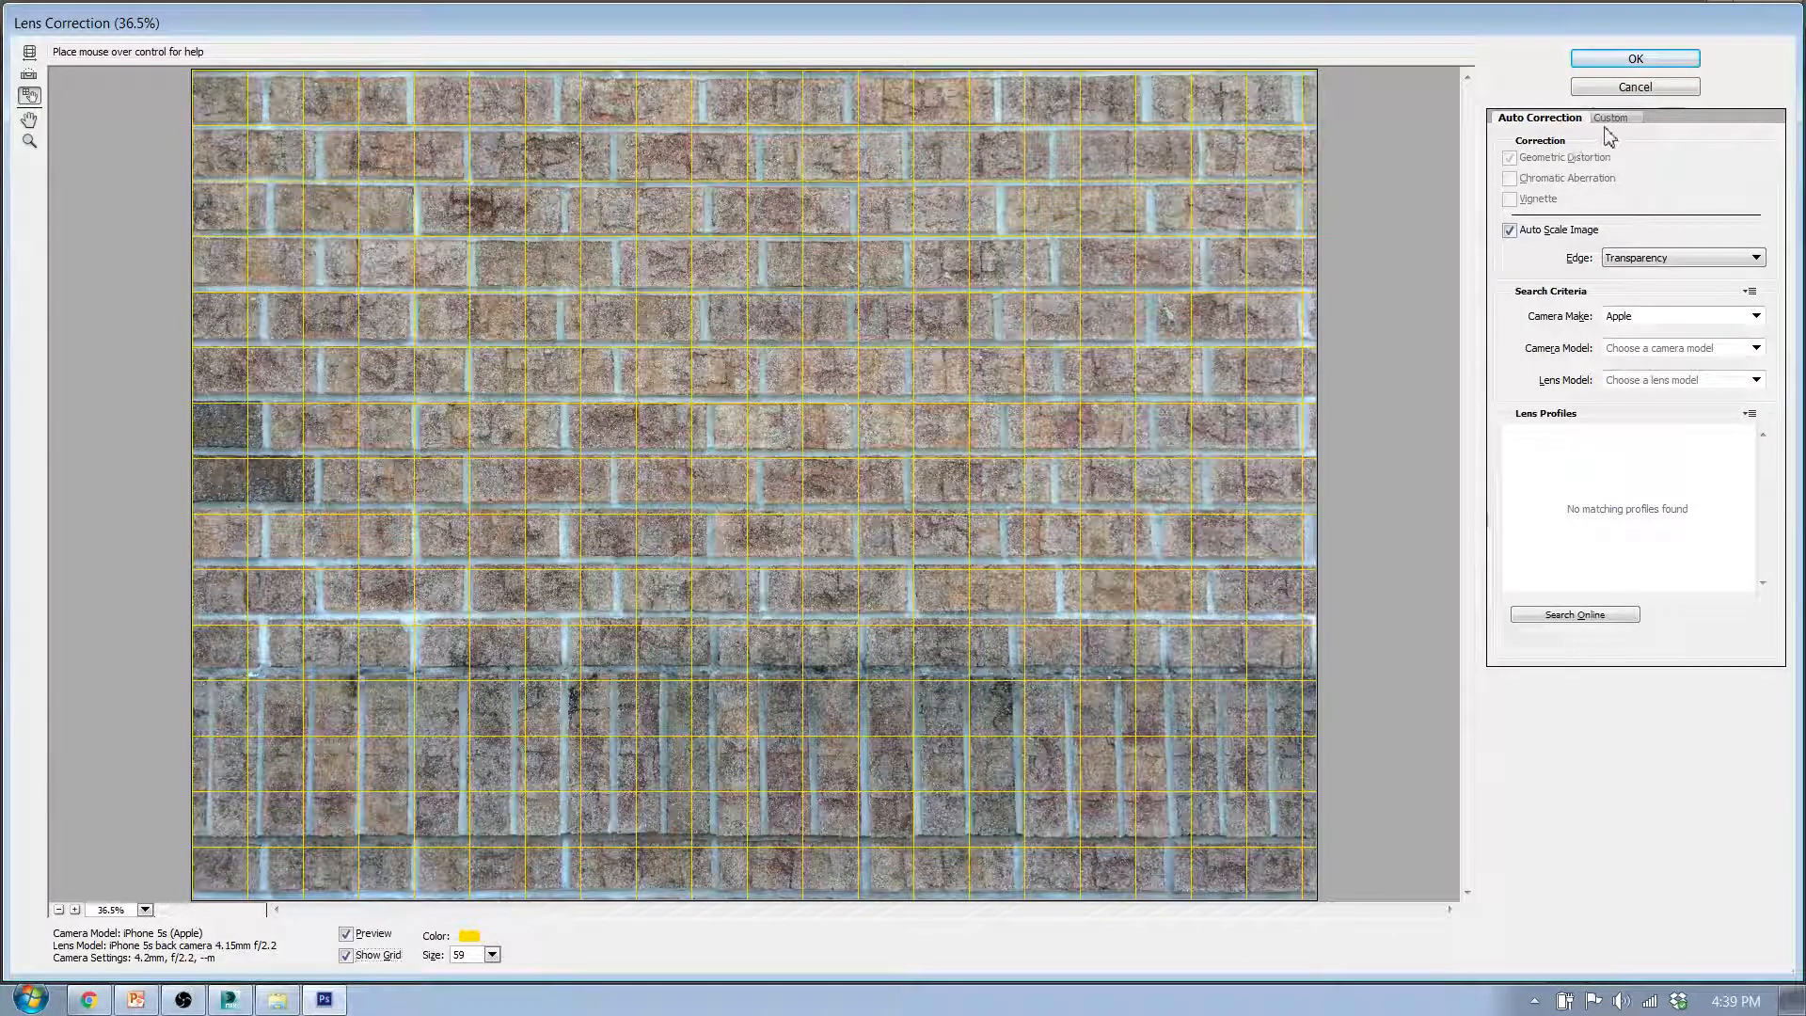
- Show the custom lens correction settings and try a Remove Distortion value of -4.00
left_click(1614, 118)
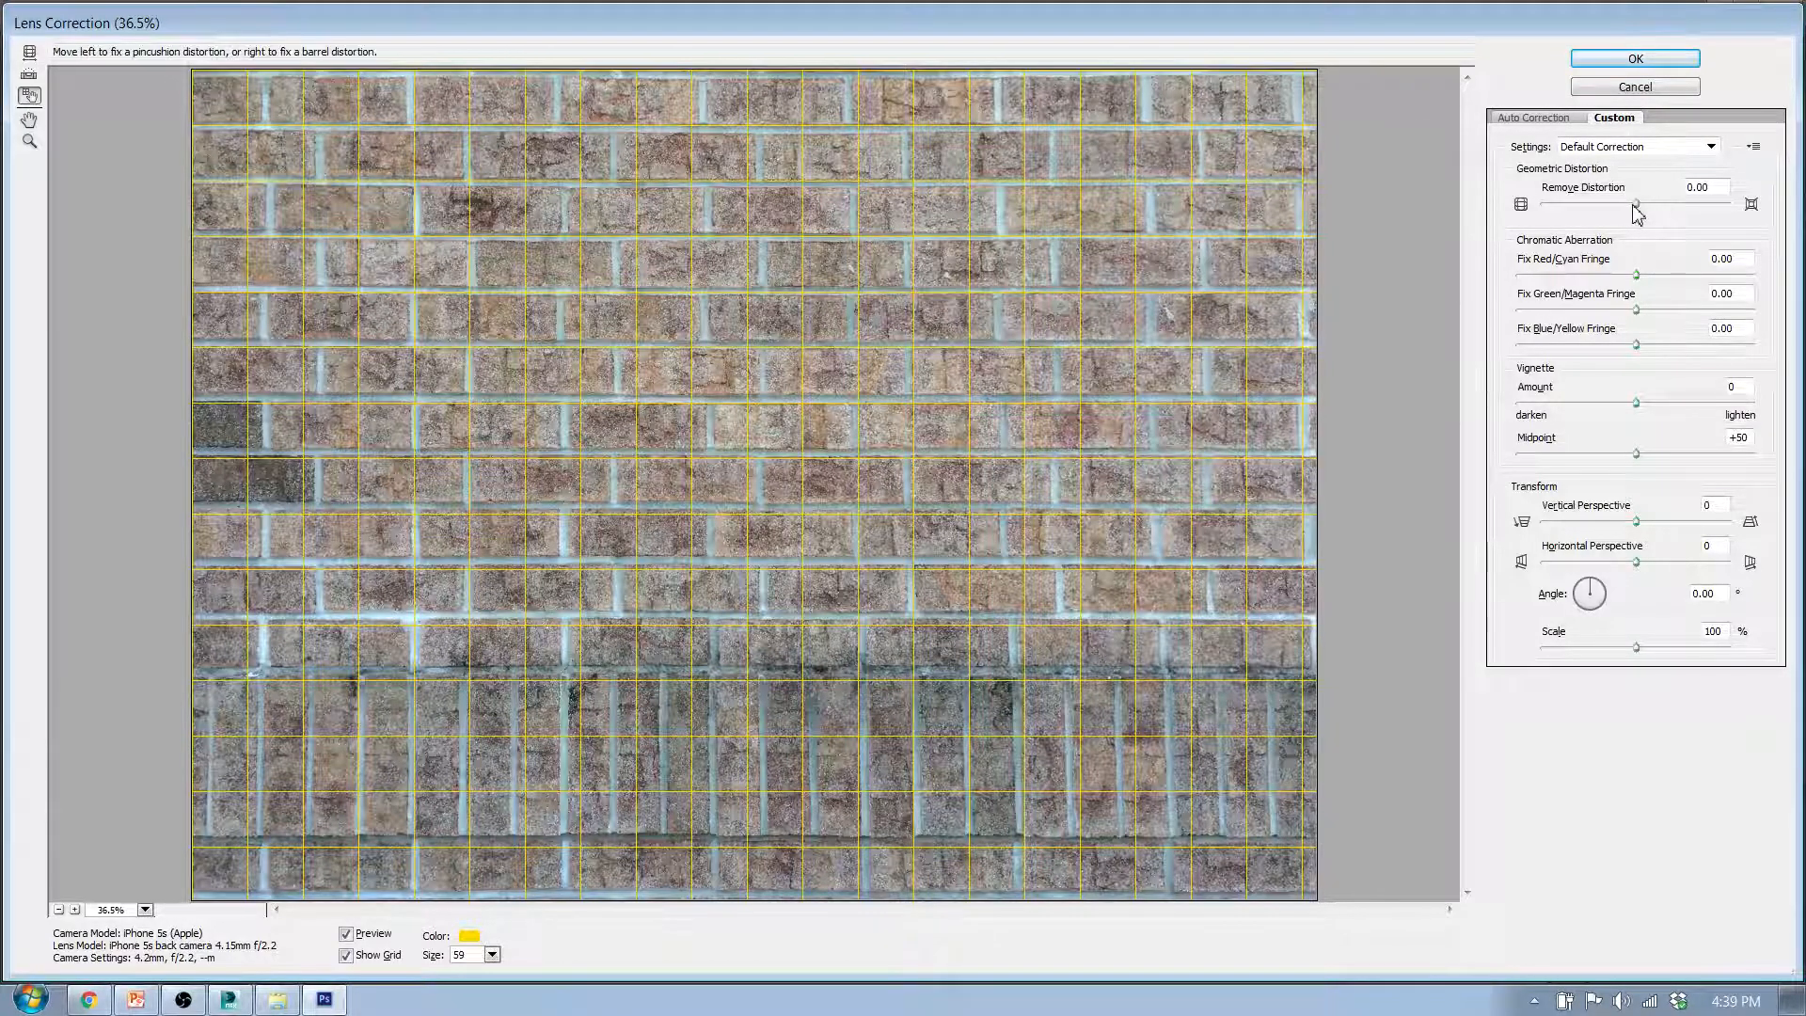
left_click_drag(1636, 205, 1633, 207)
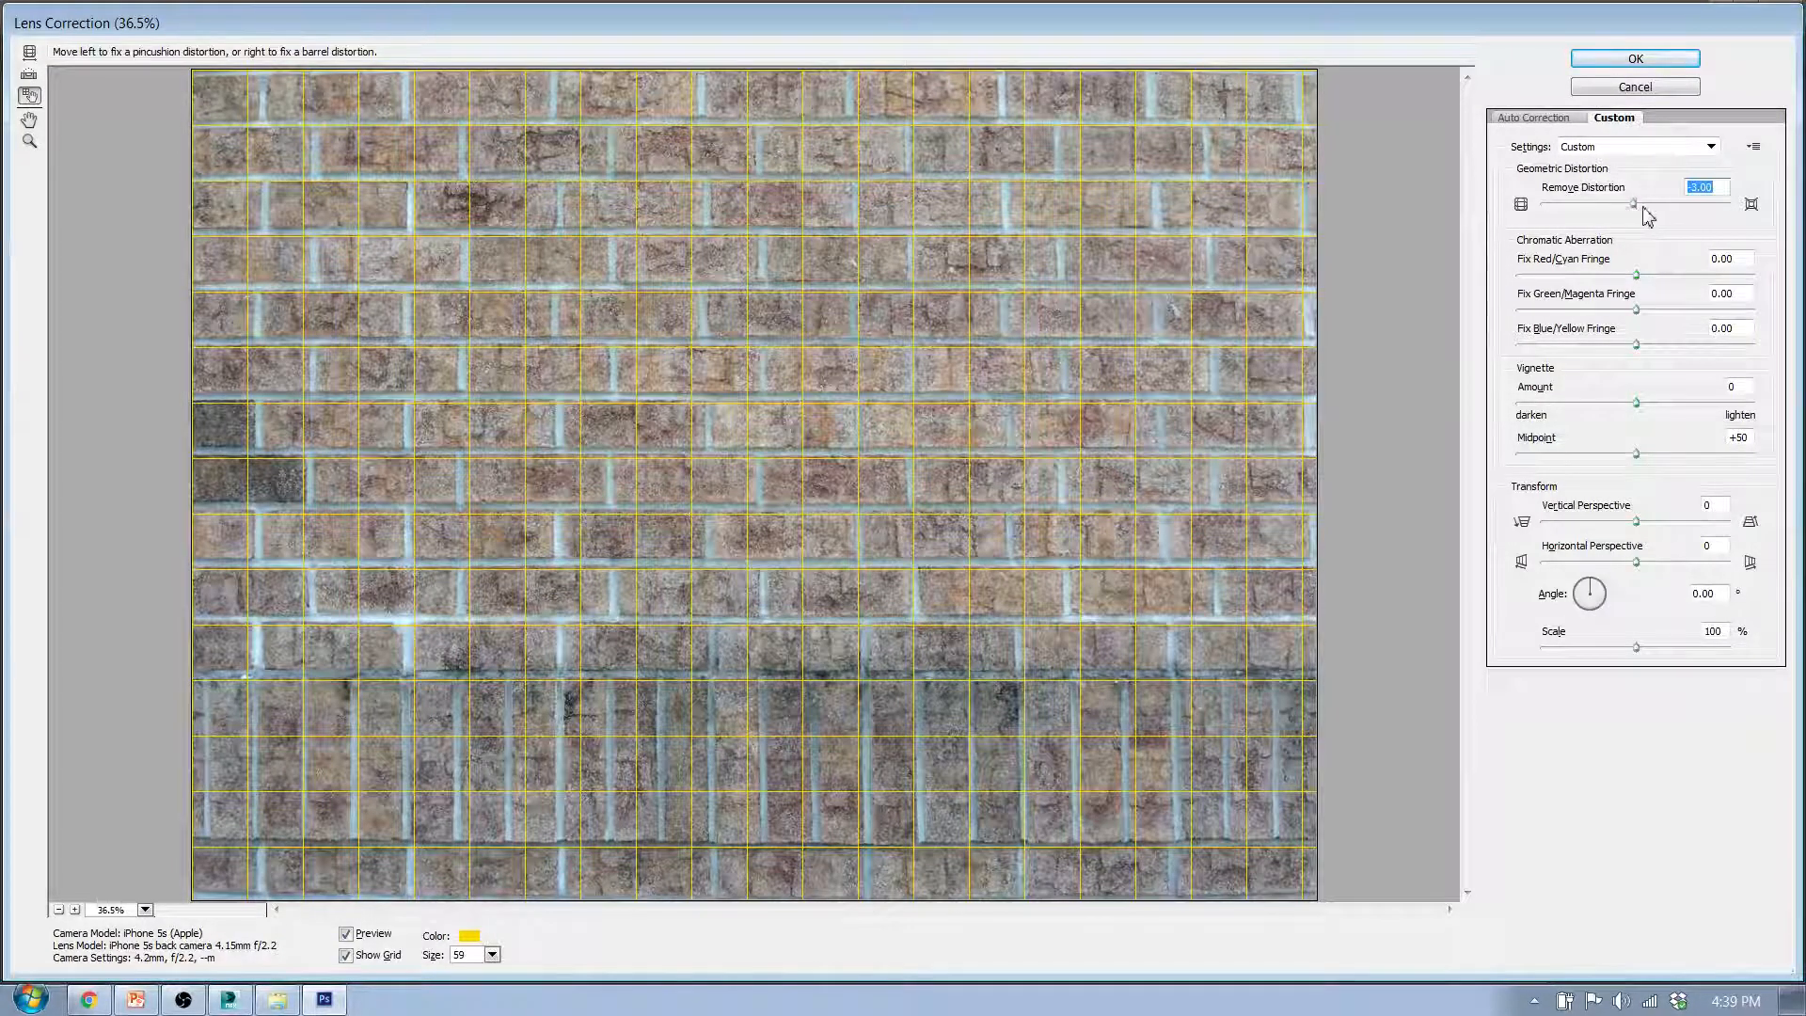
mouse_move(1633, 207)
left_mouse_down()
mouse_move(1608, 219)
mouse_move(1694, 222)
mouse_move(1650, 206)
left_mouse_up()
left_click(1720, 184)
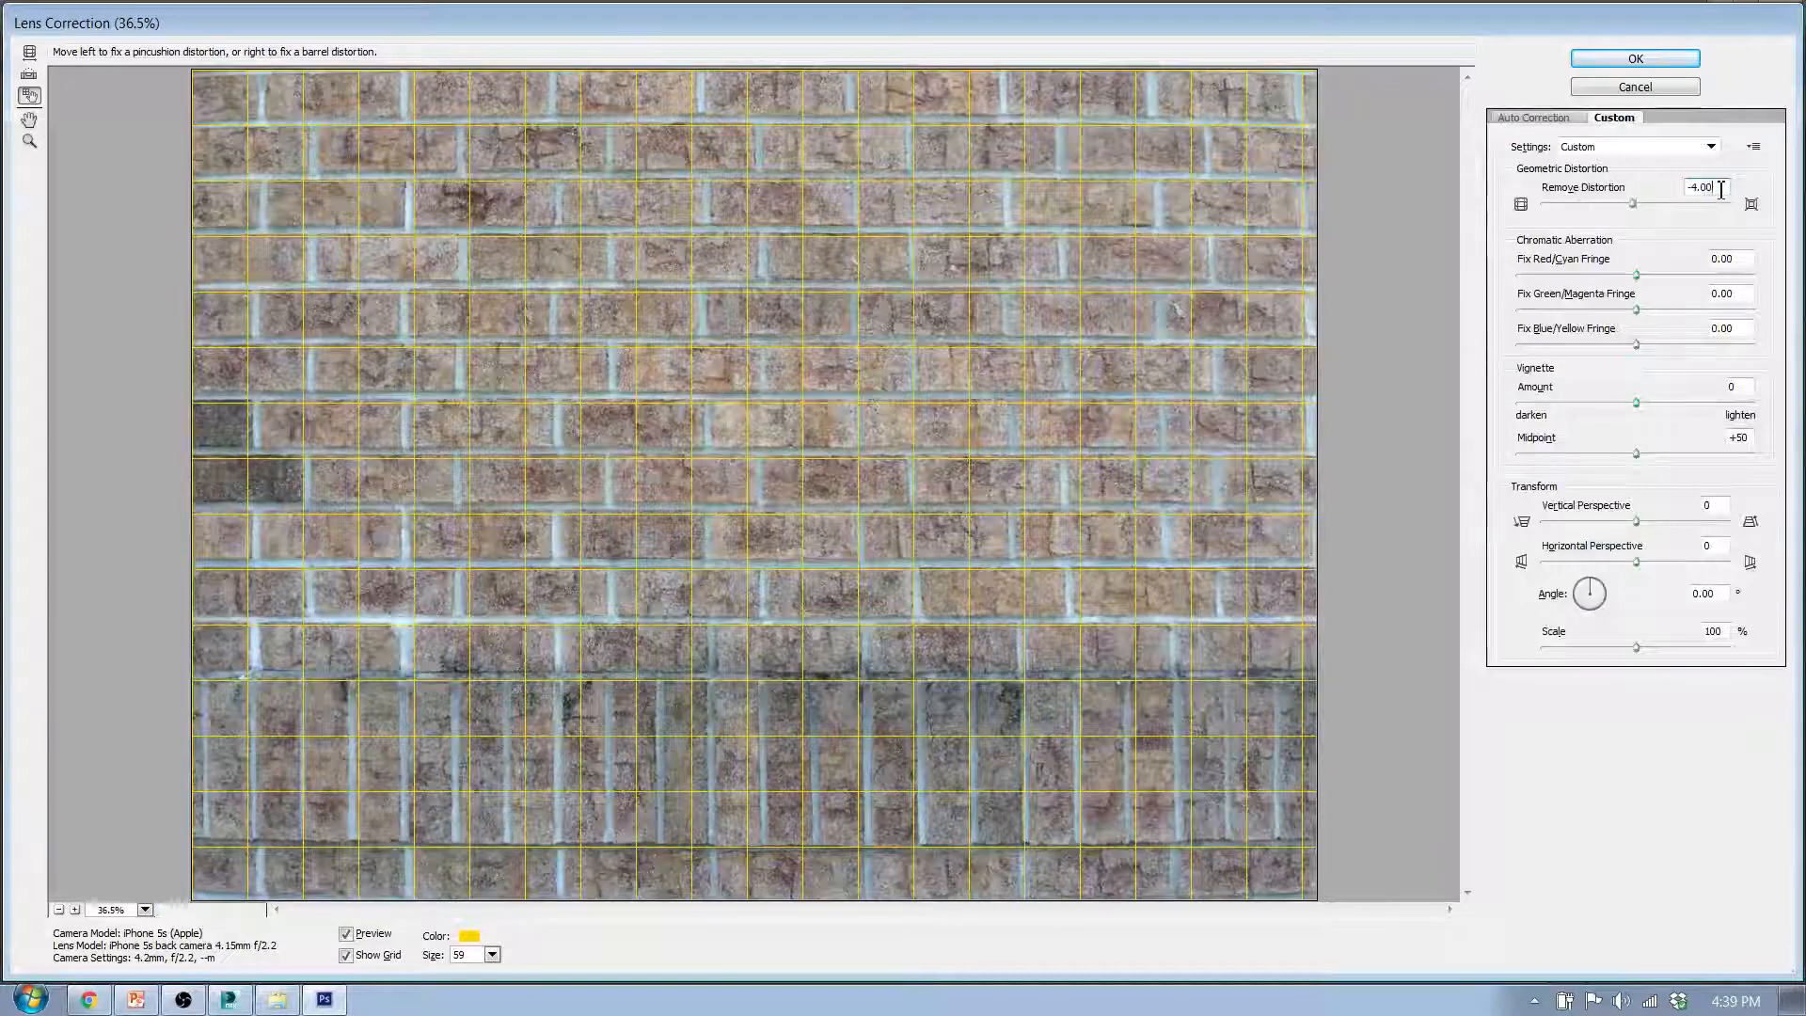
key("Down")
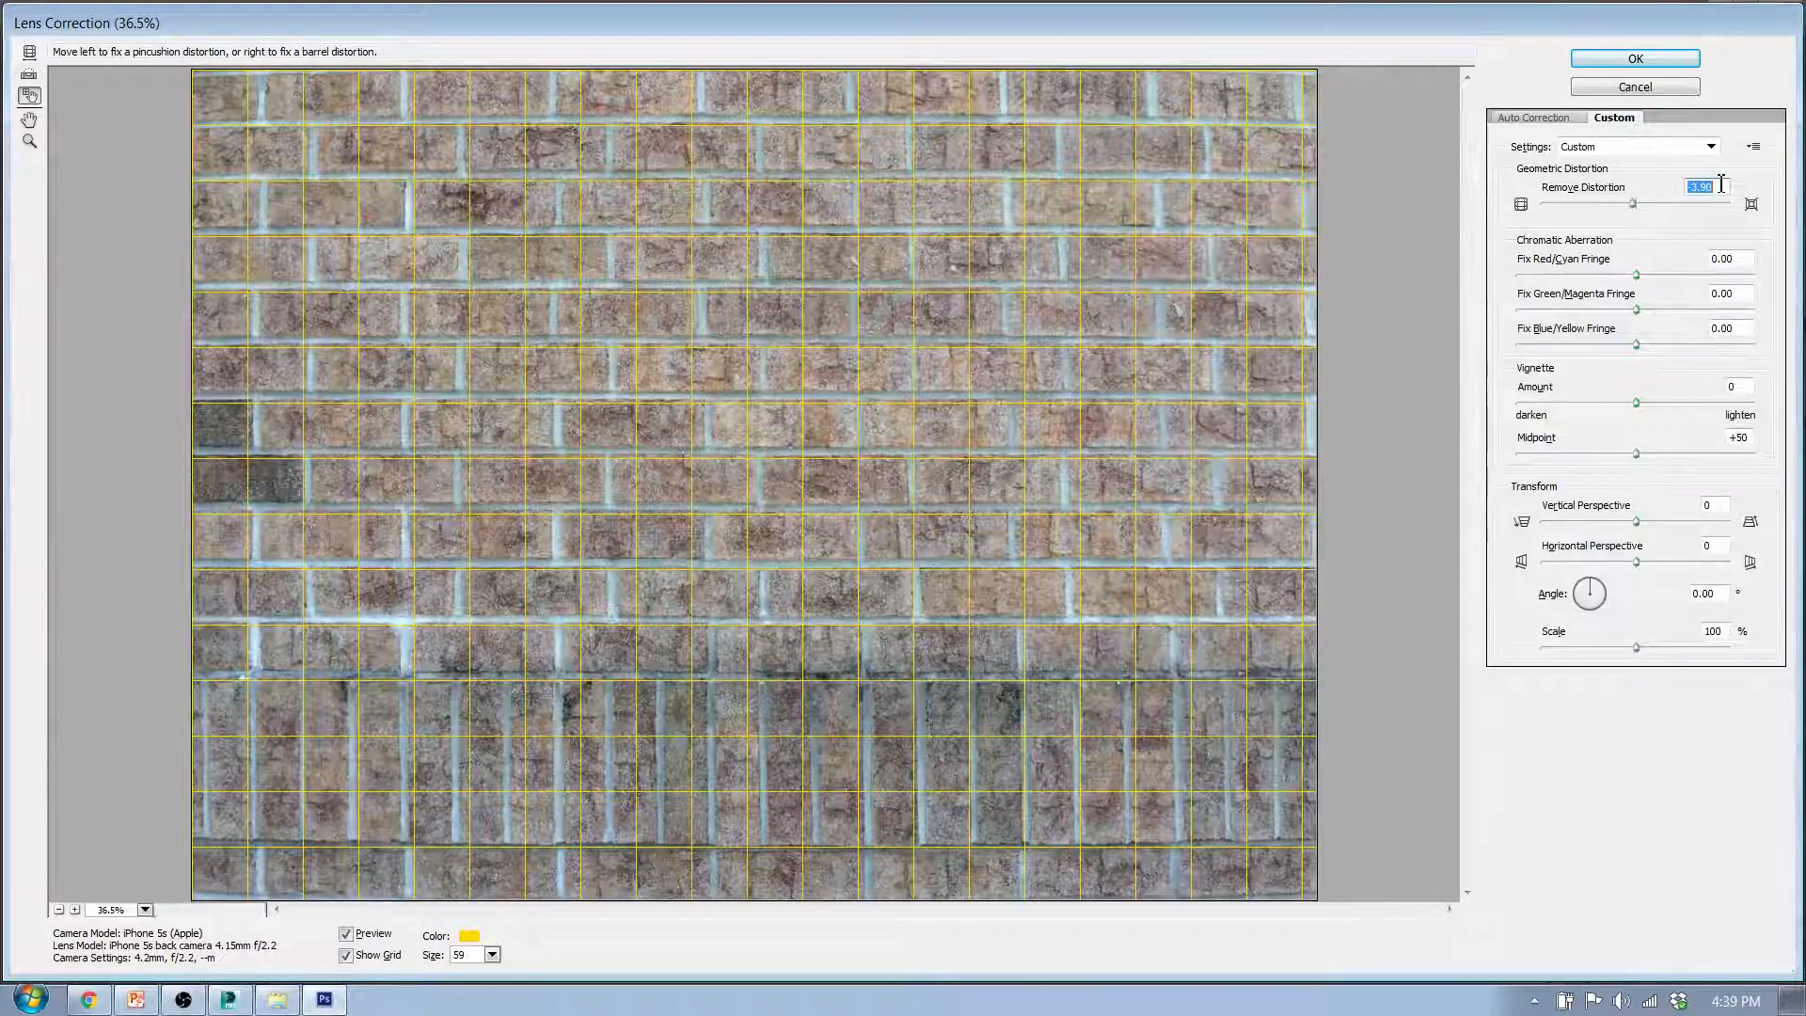
key("Down")
key("Down")
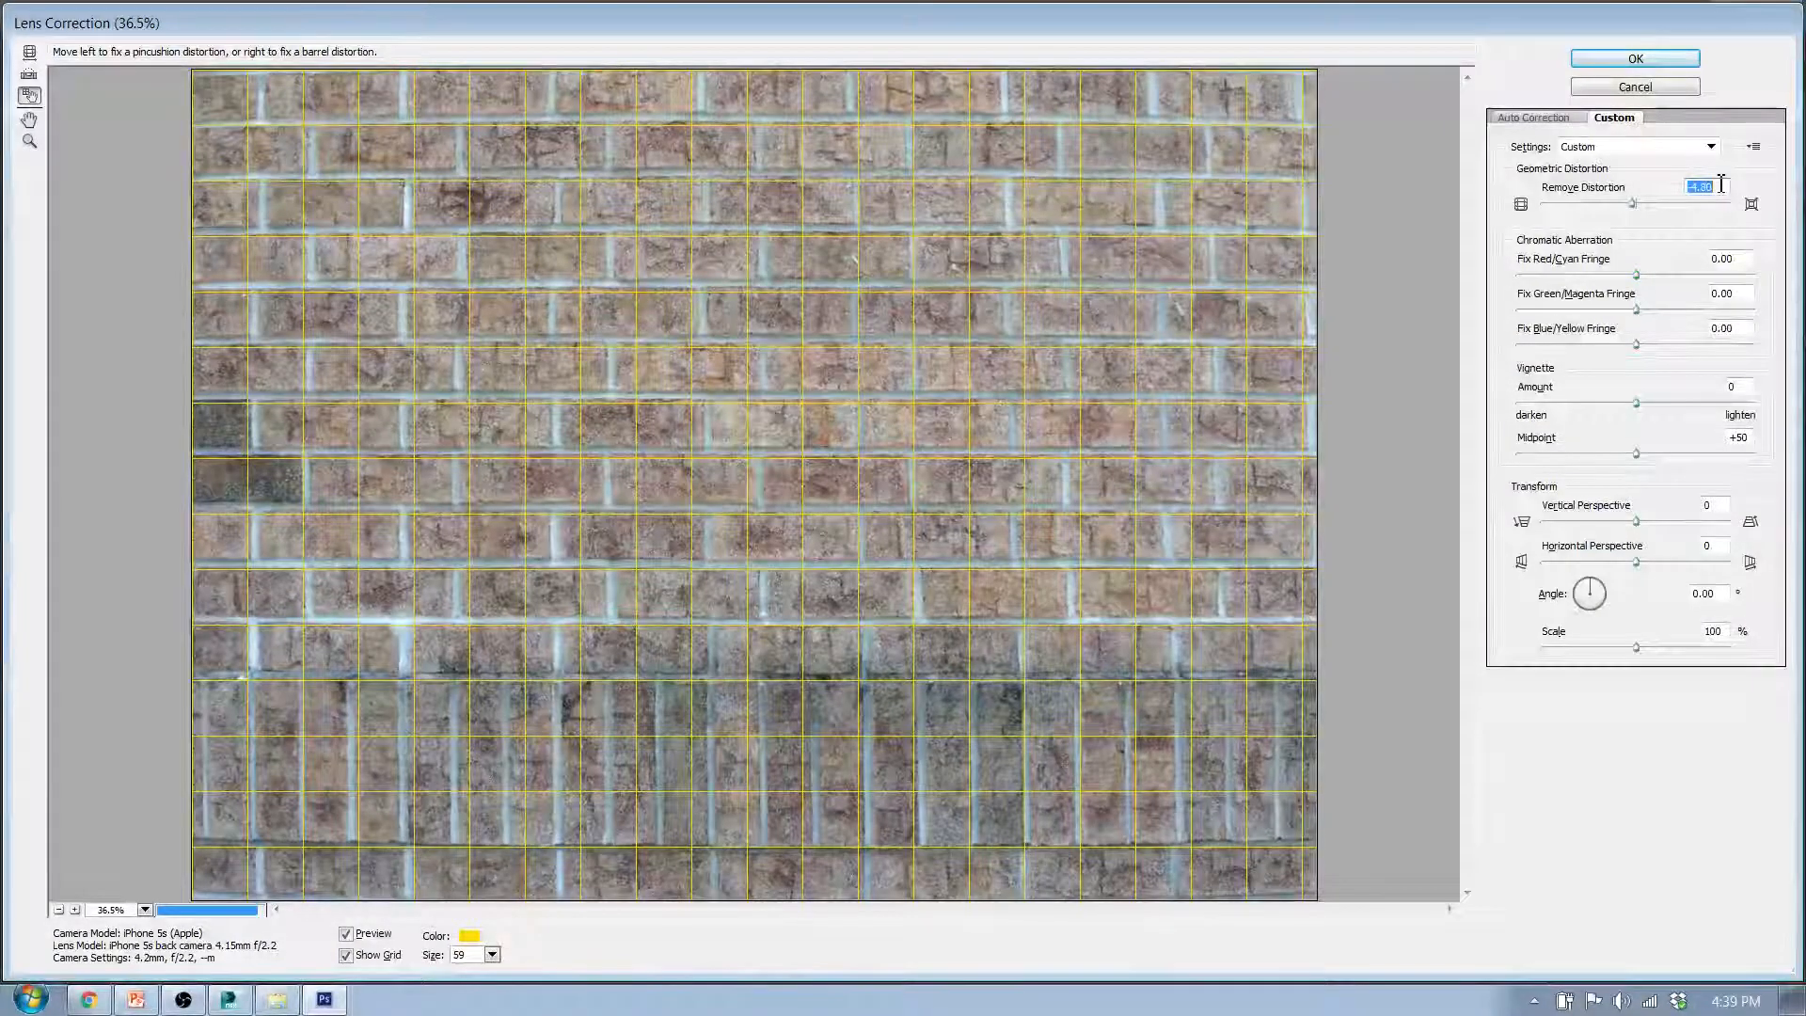
key("Down")
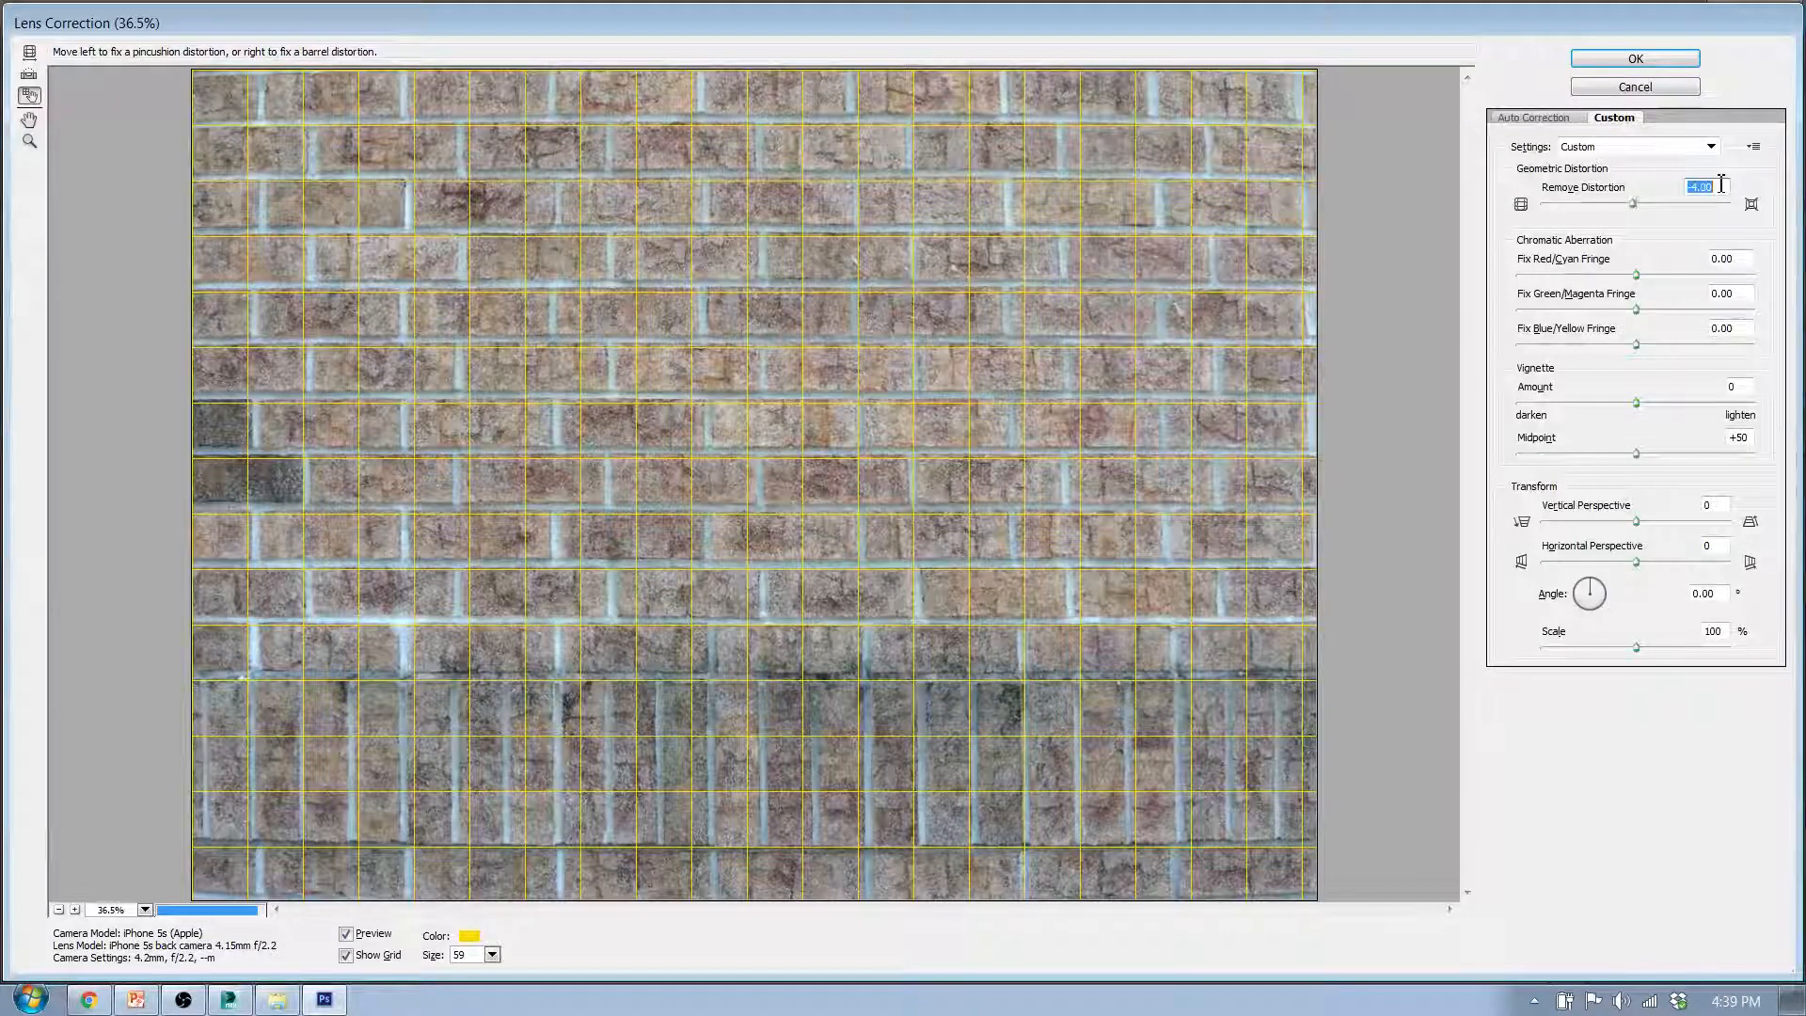
- Reset Remove Distortion to 0 and lower it gradually to -2.30, comparing the mortar lines with the grid
double_click(1707, 186)
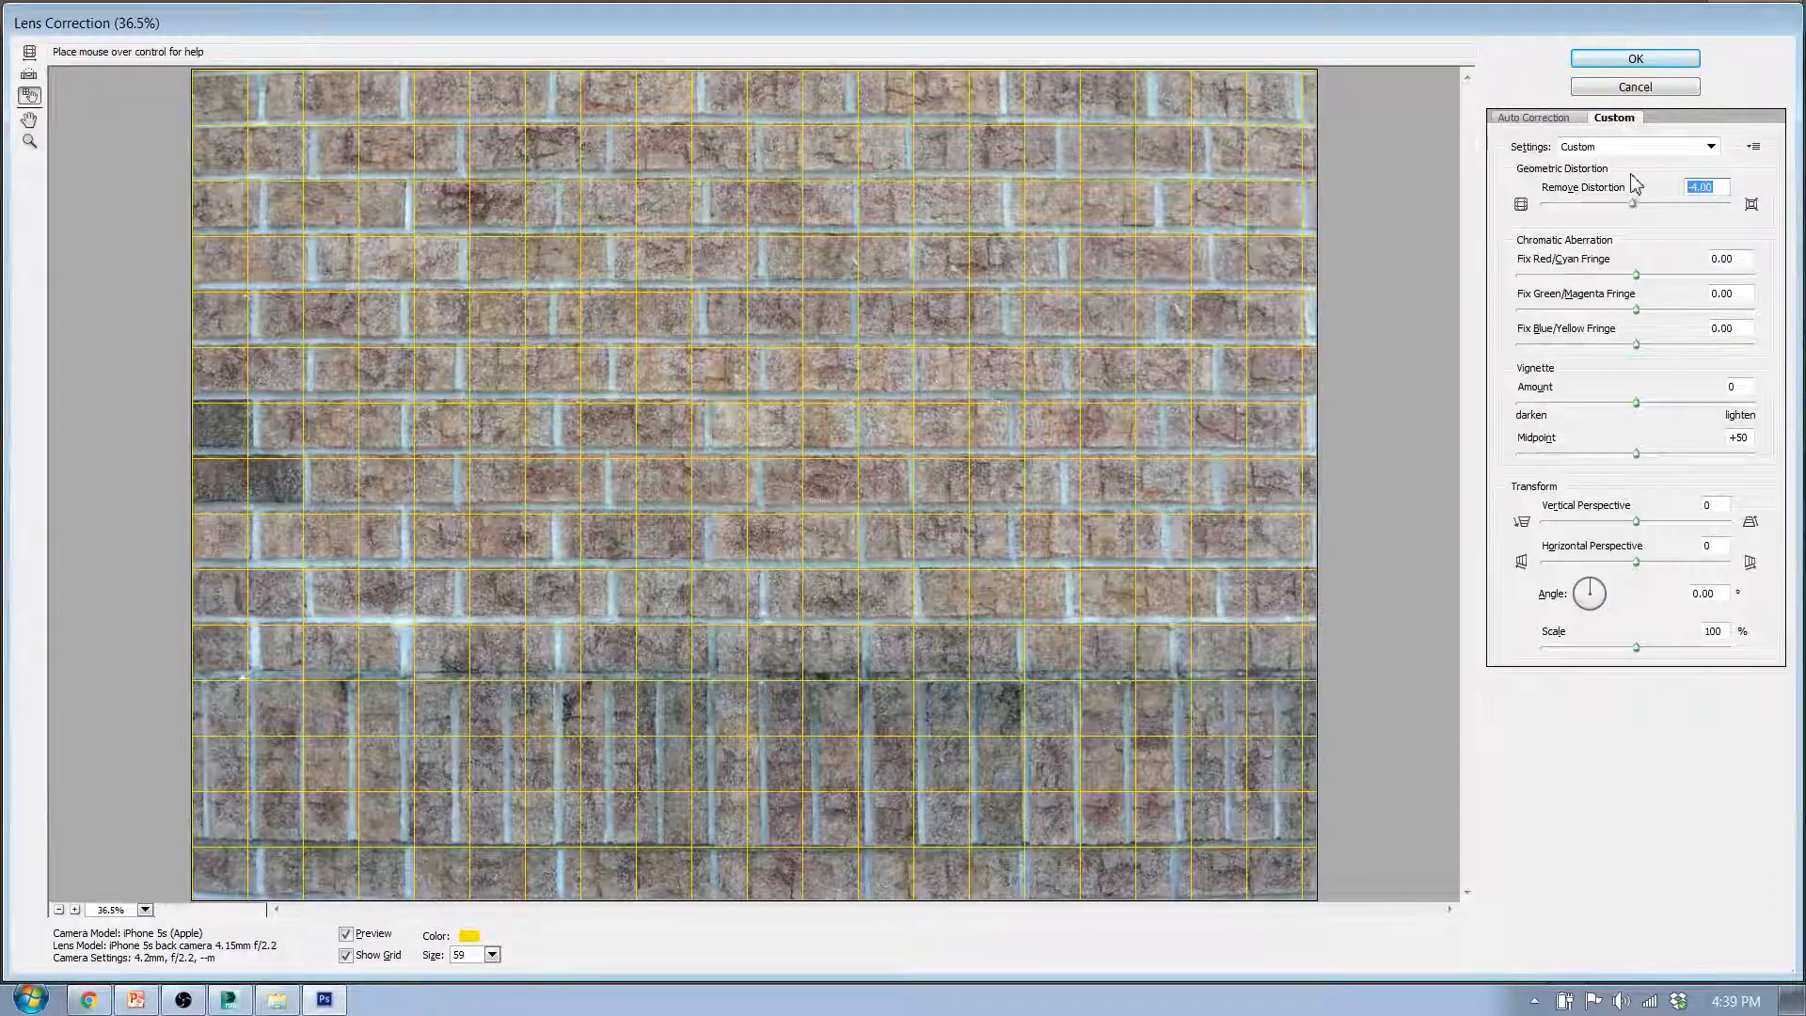
type("0")
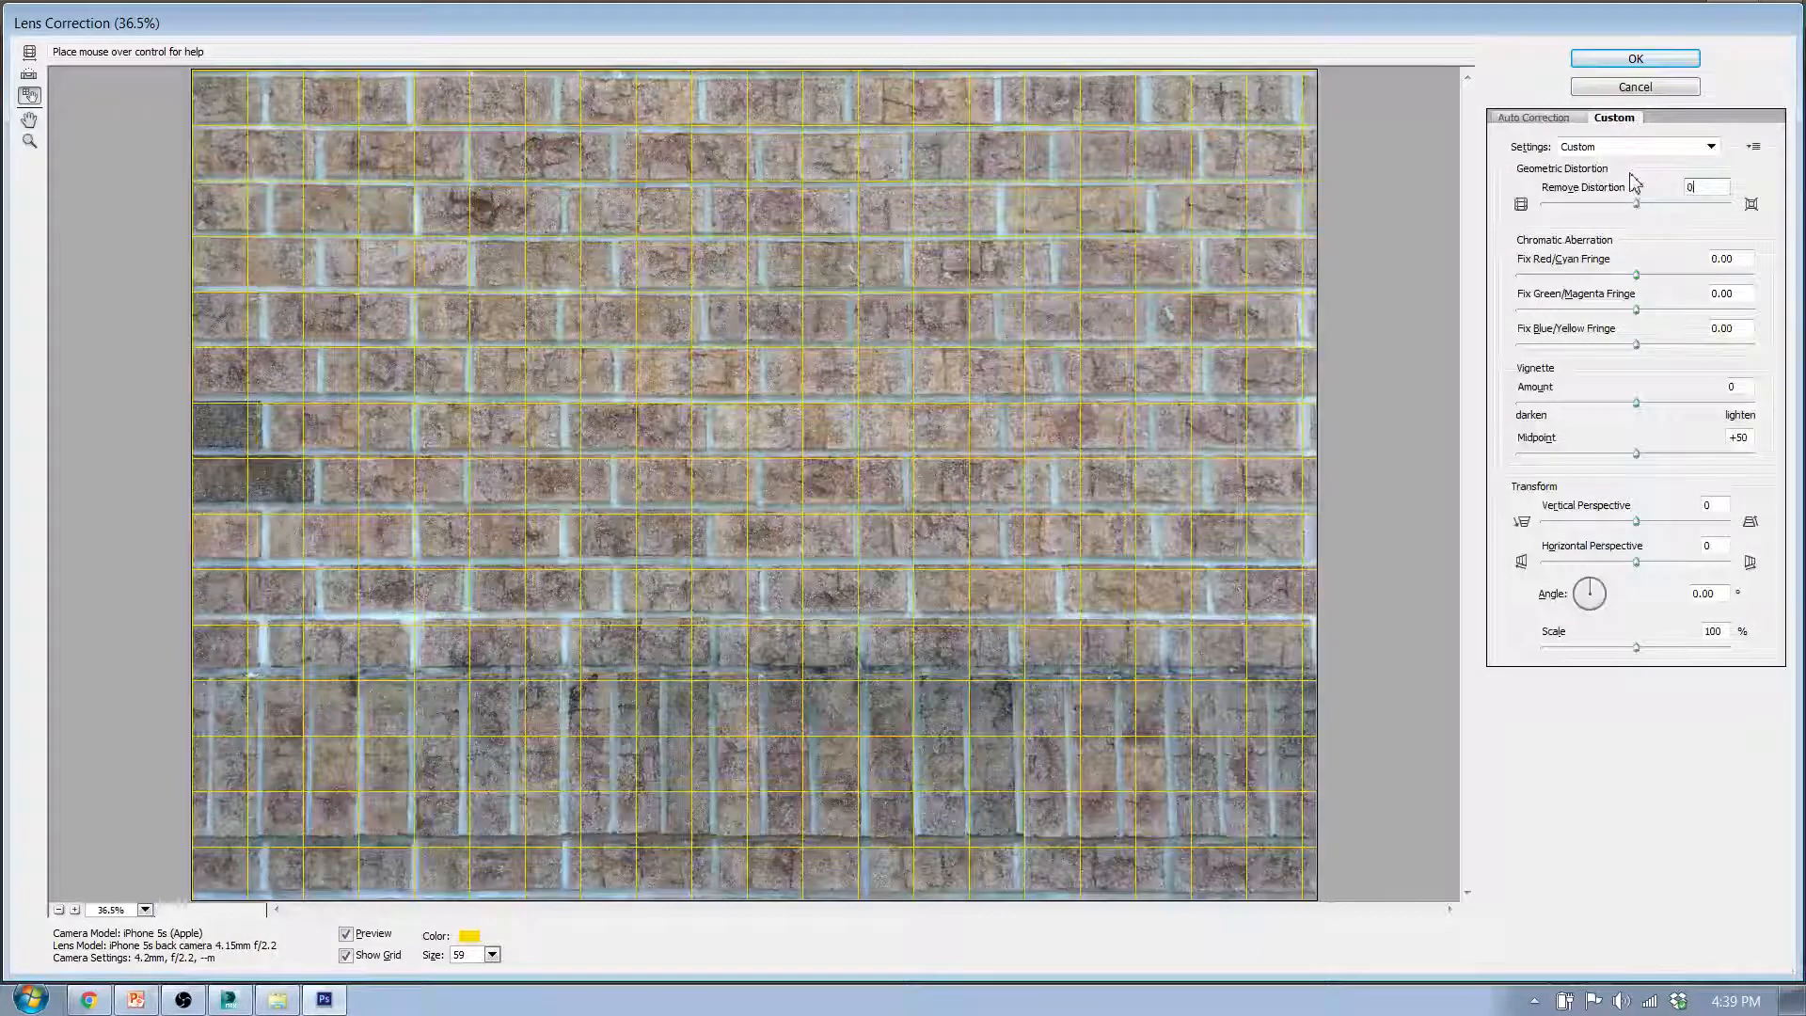
key("Down")
key("Down")
key("Down")
key("Down")
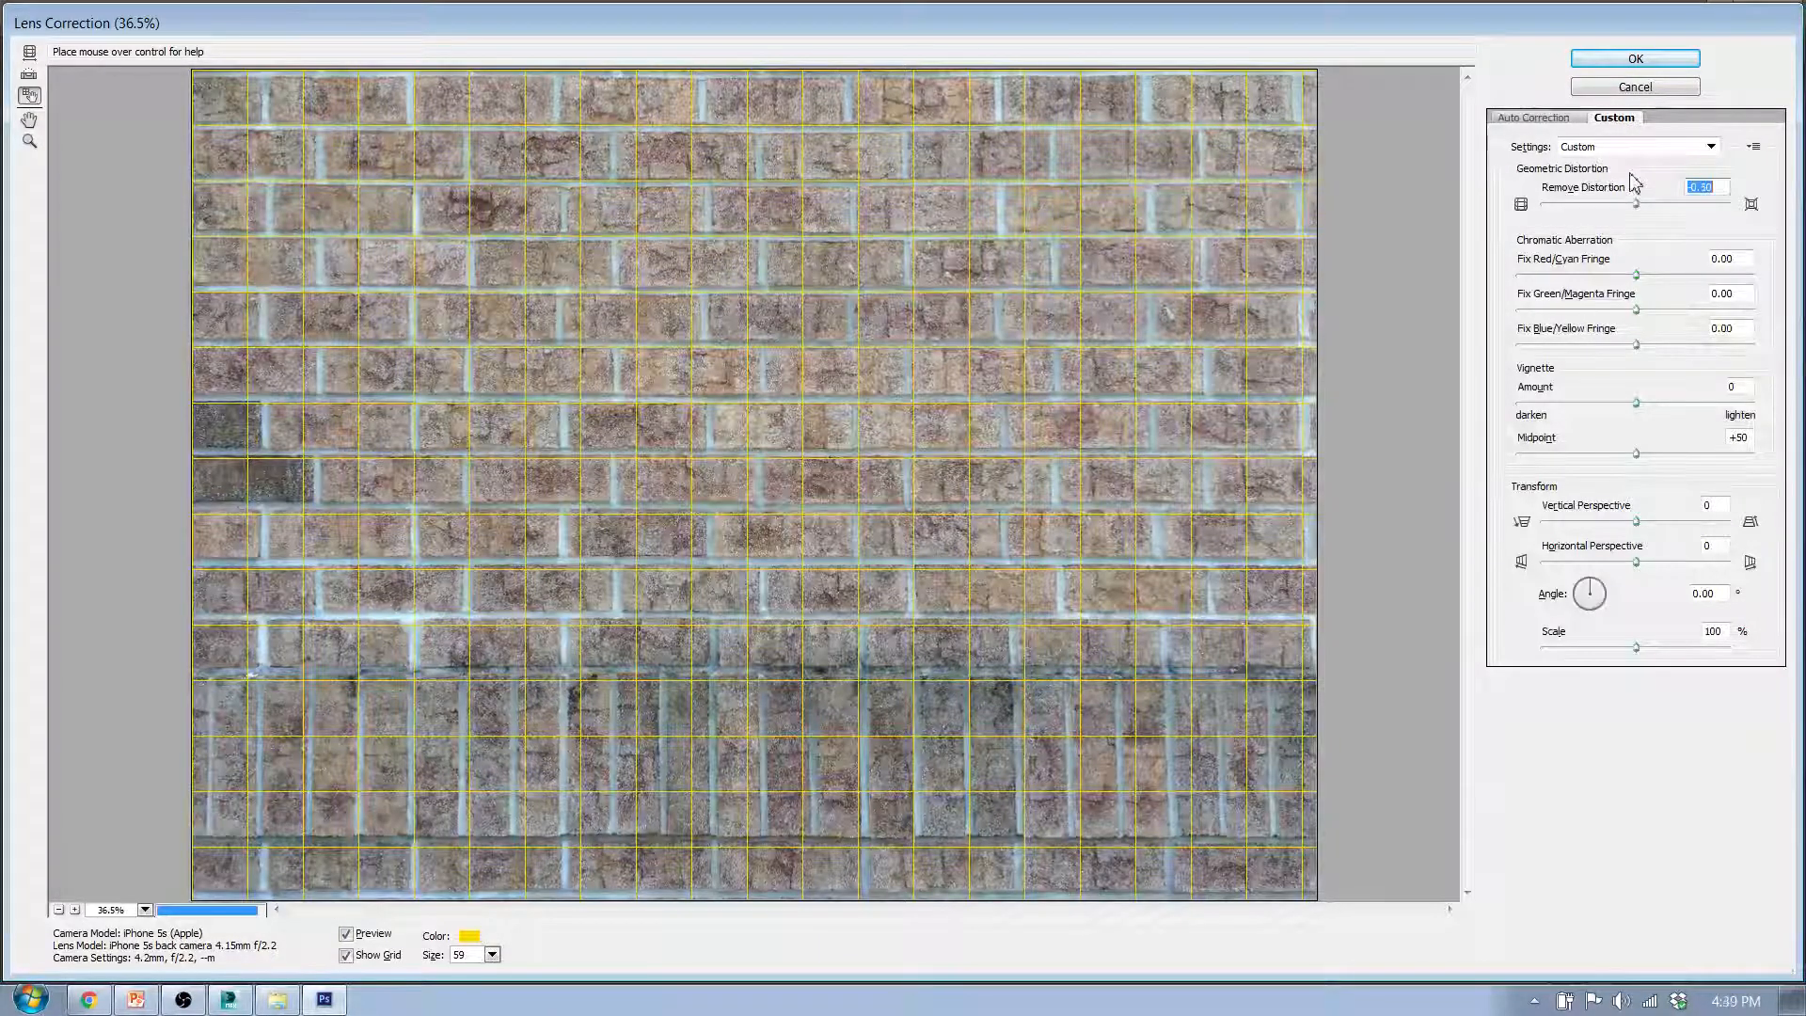
key("Down")
key("Down")
key("Down")
key("Down")
key("Down")
key("Down")
key("Down")
key("Down")
key("Down")
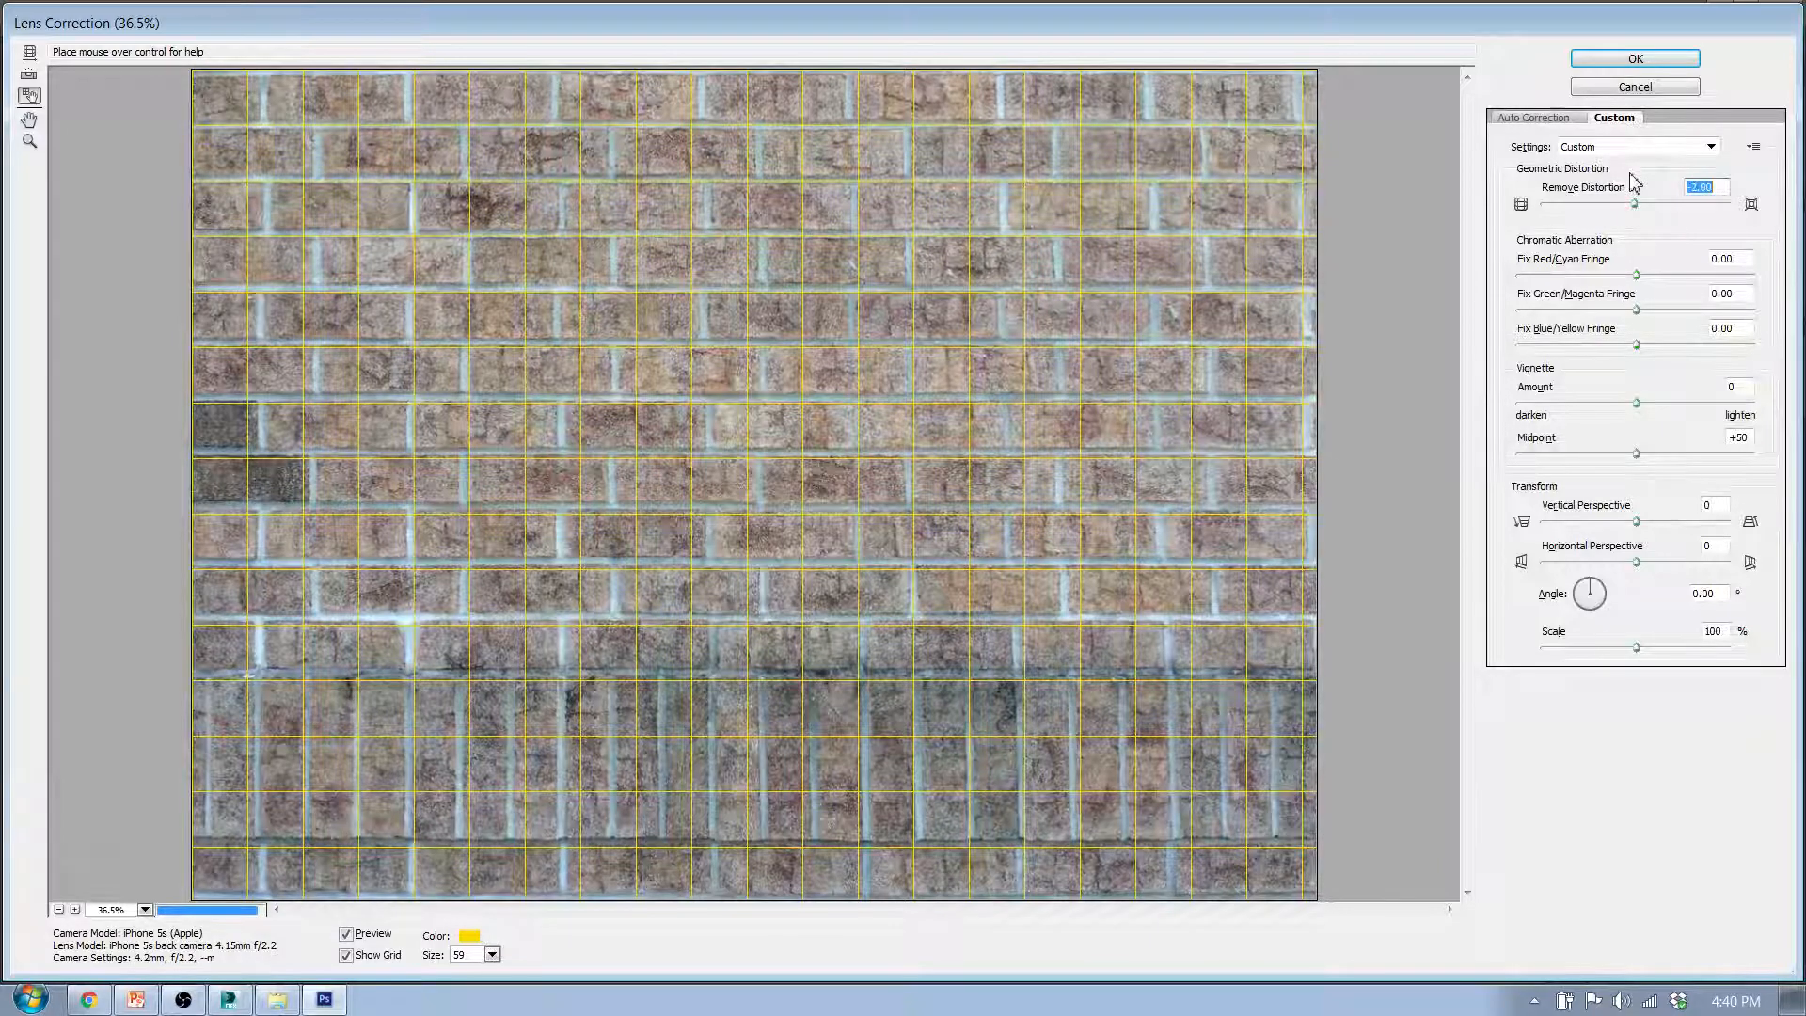
key("Down")
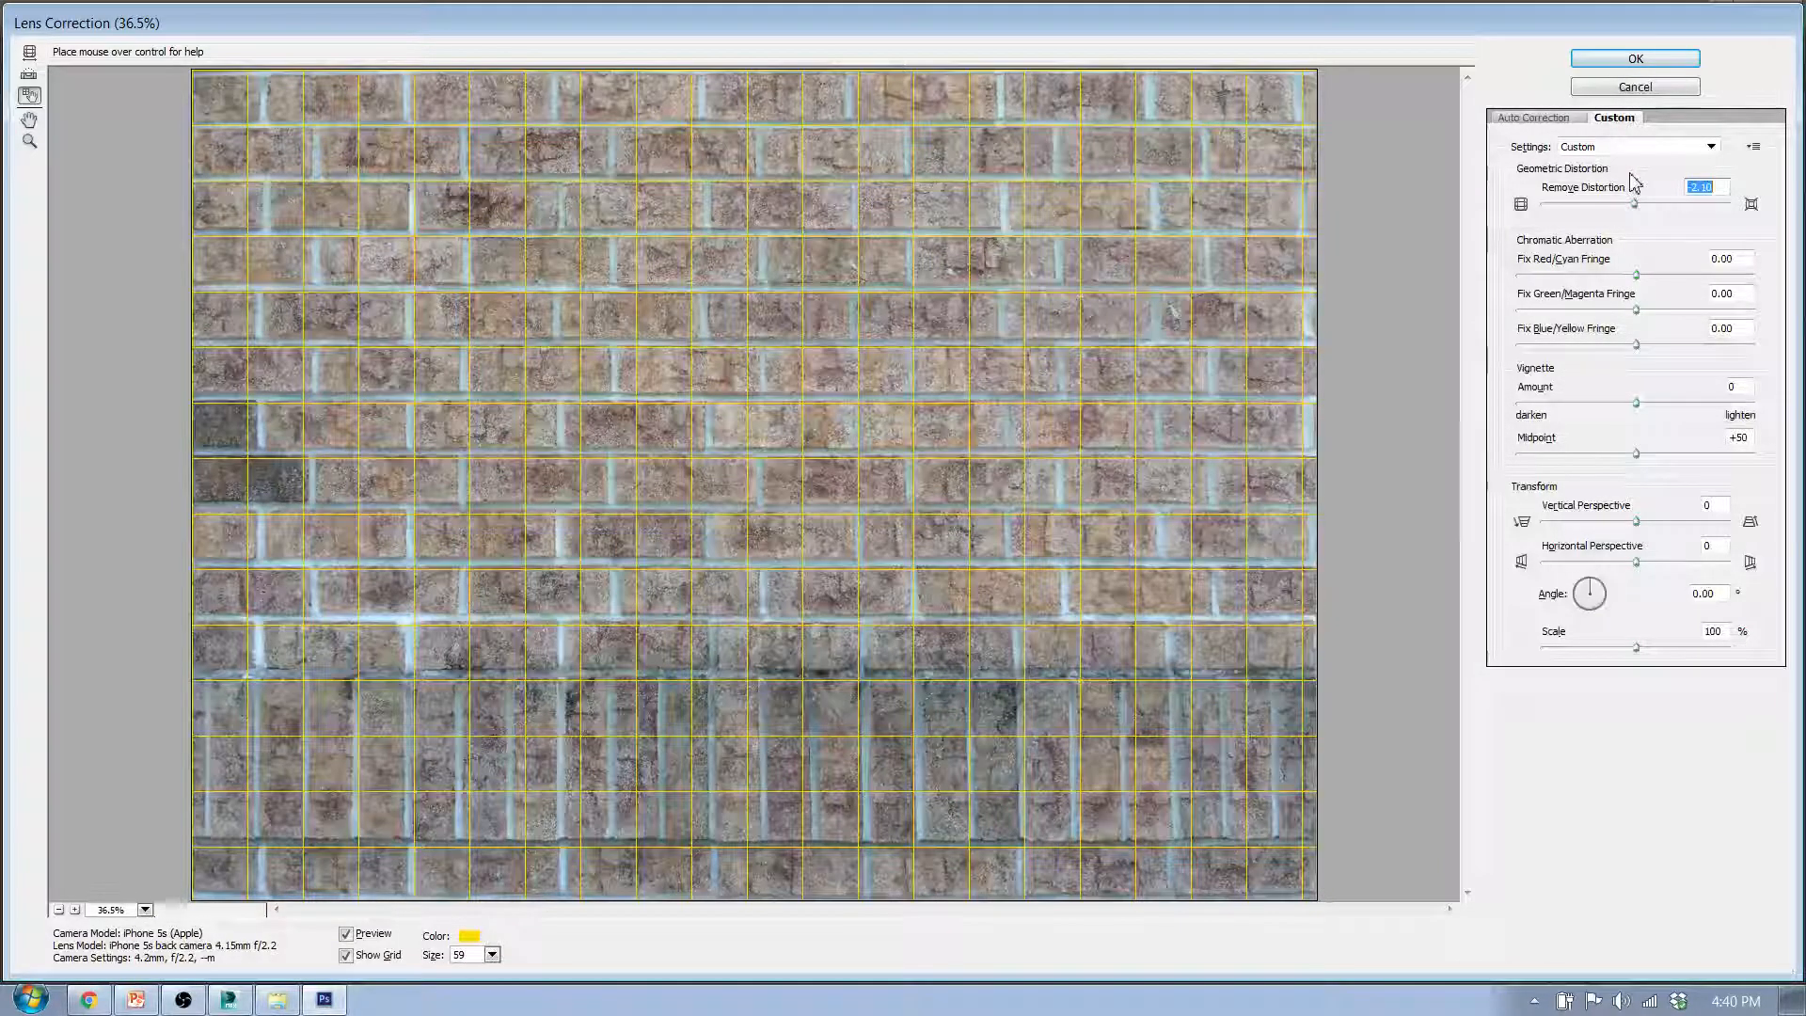
key("Down")
key("Down")
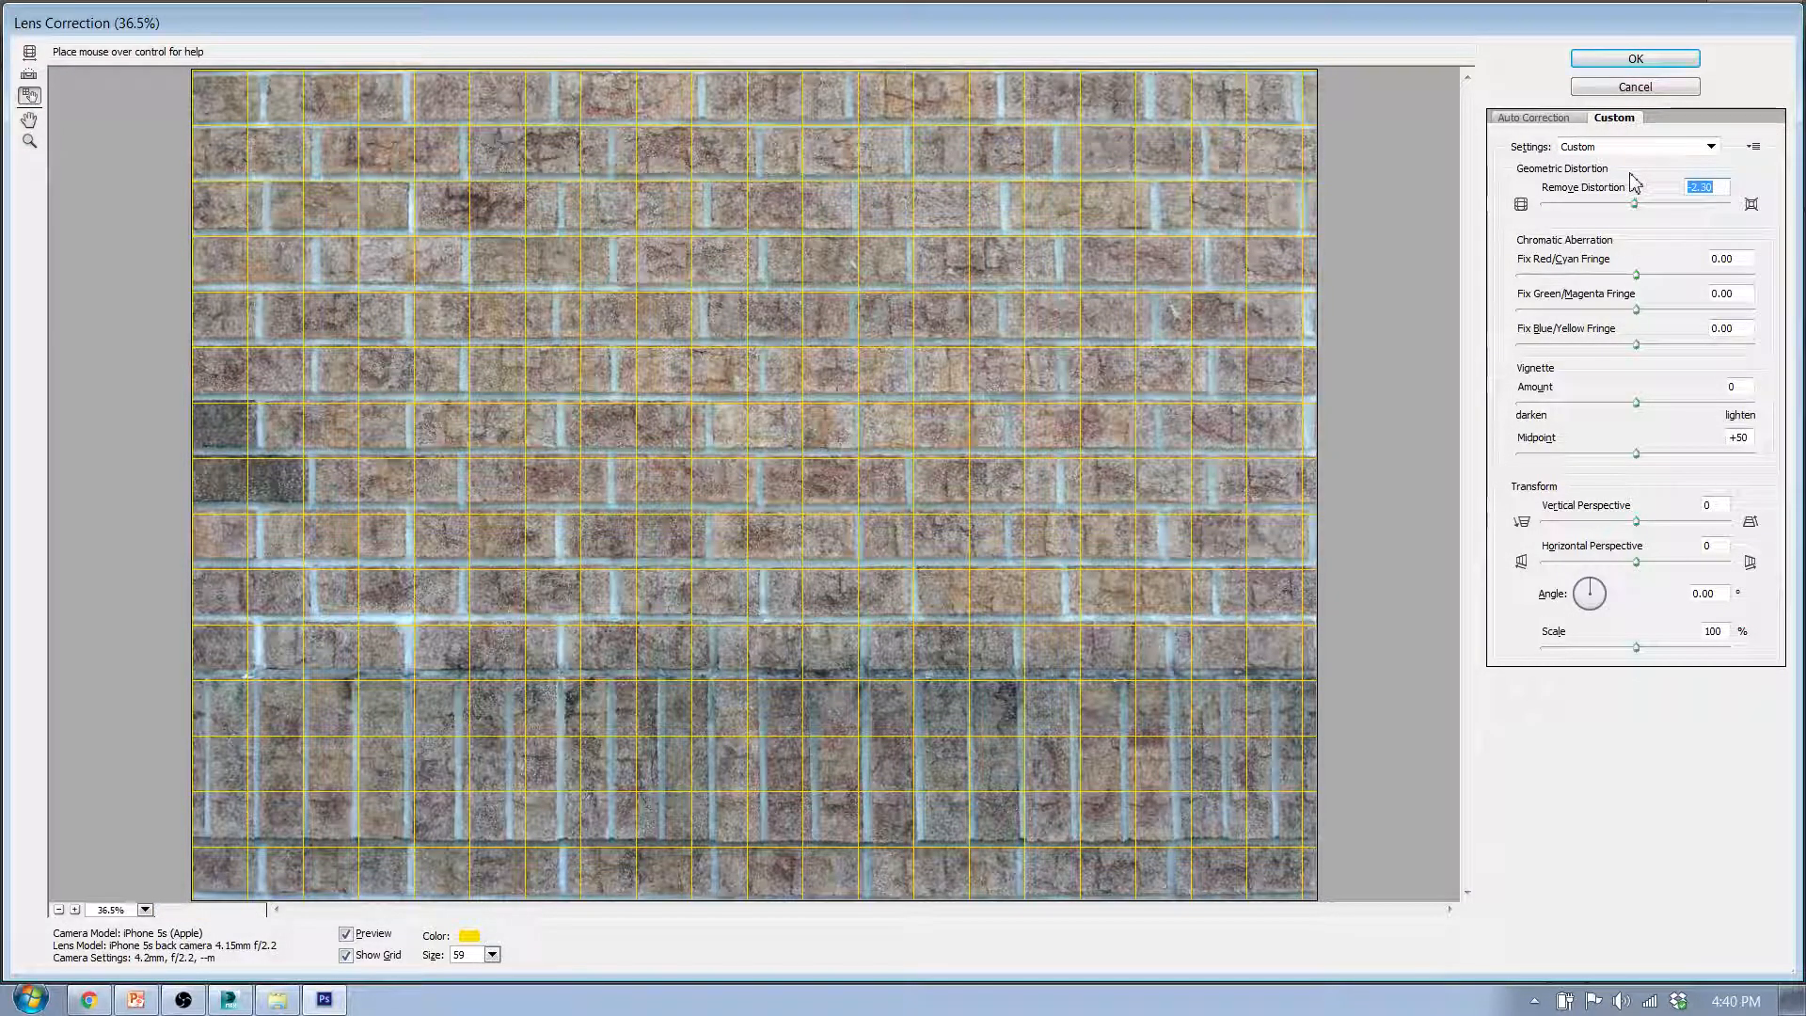
- Fine-tune Remove Distortion against the grid by raising it to -1.00, and settle on -1.40
key("Up")
key("Up")
key("Up")
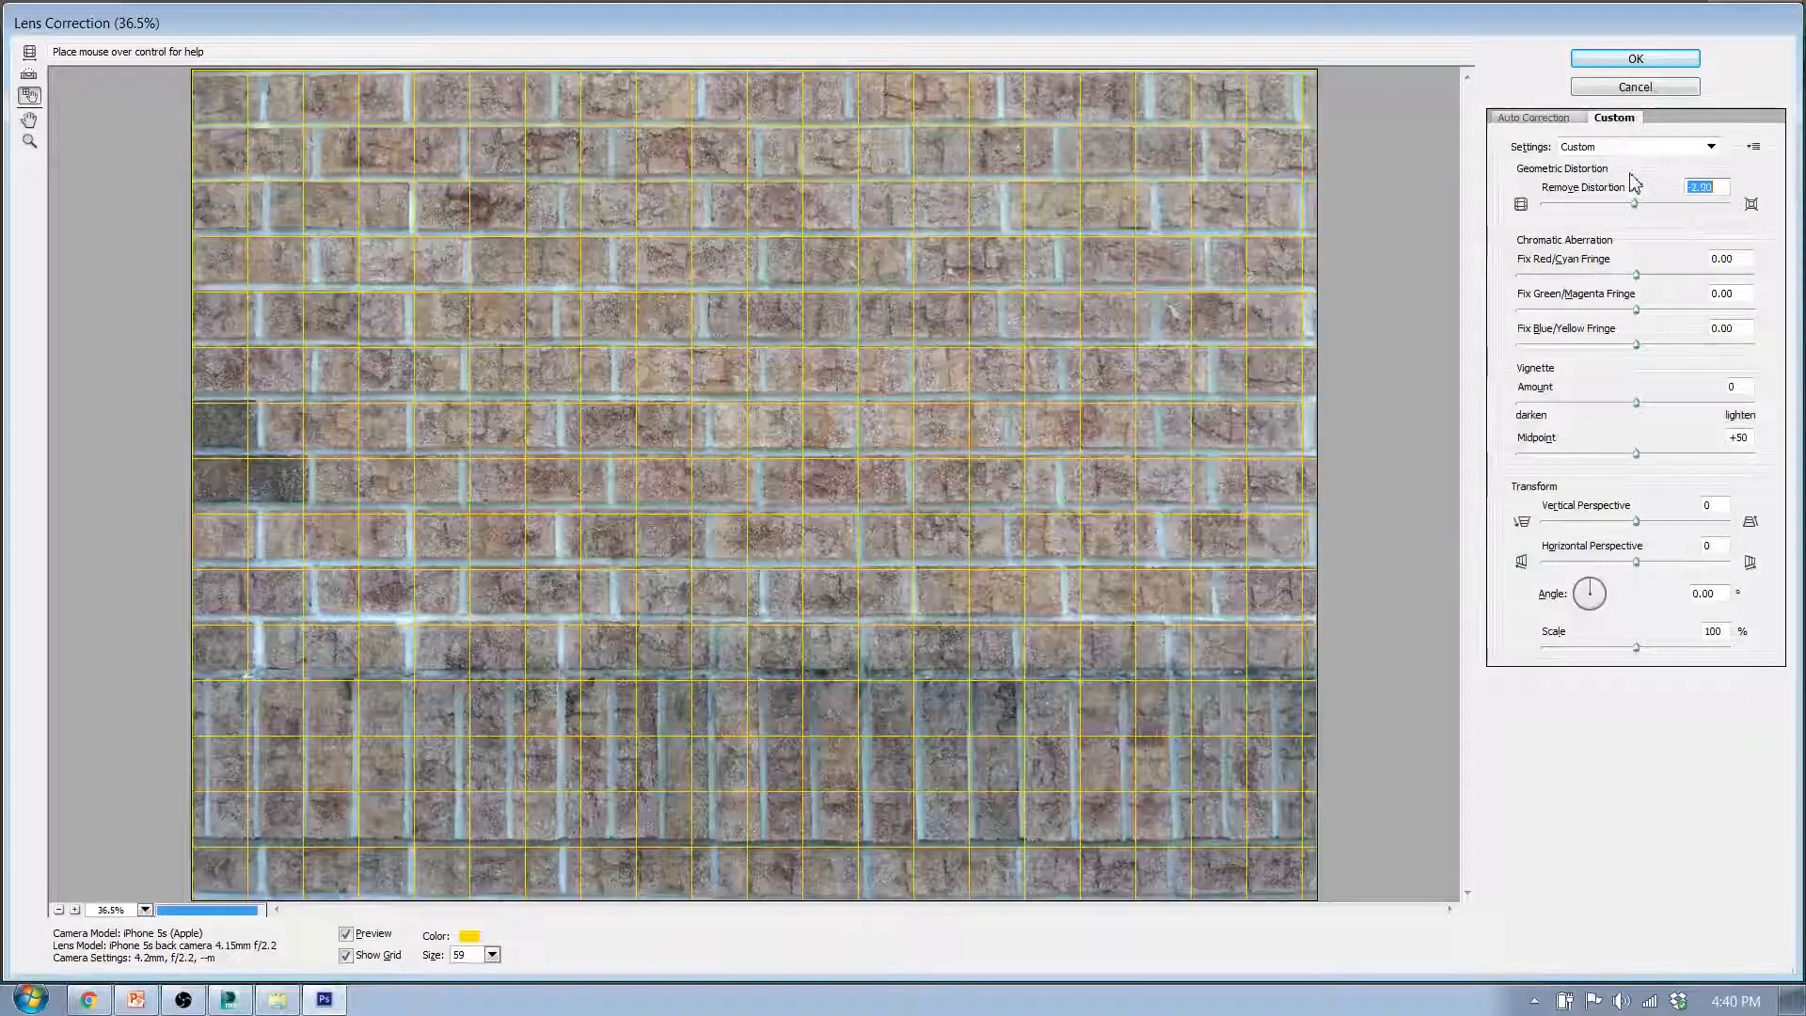
key("Up")
key("Up")
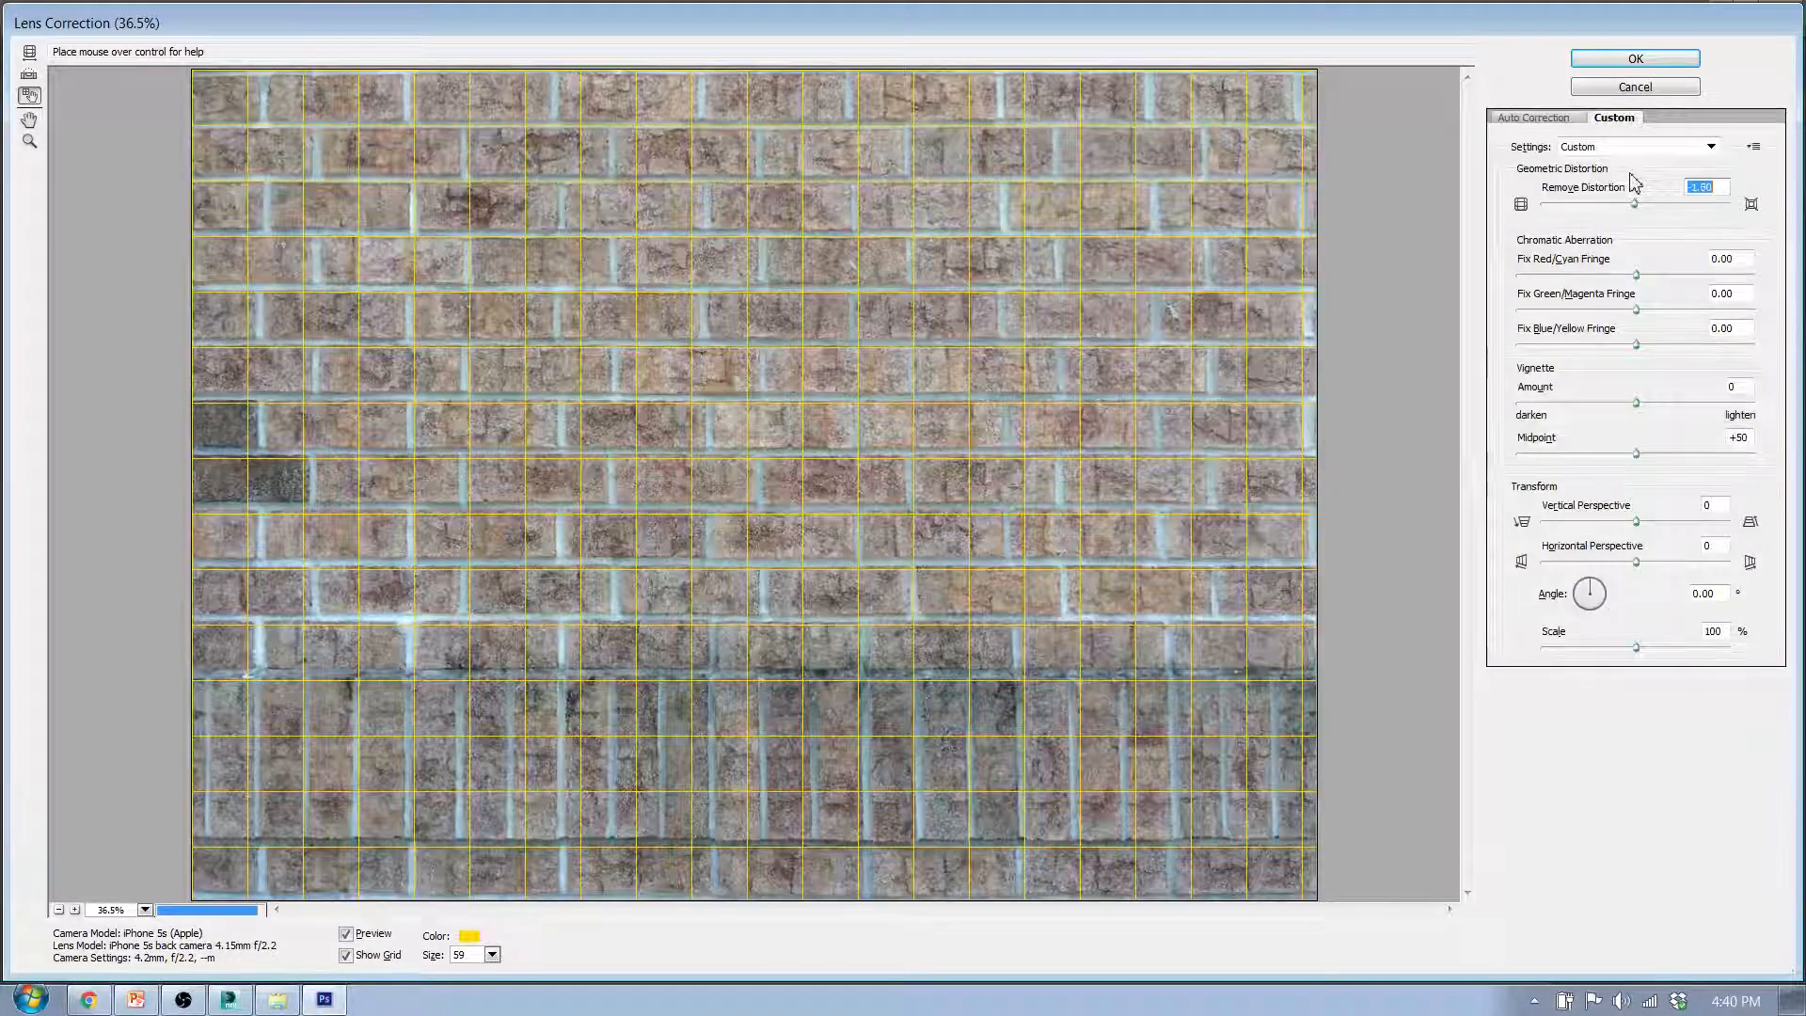
key("Up")
key("Up")
key("Up")
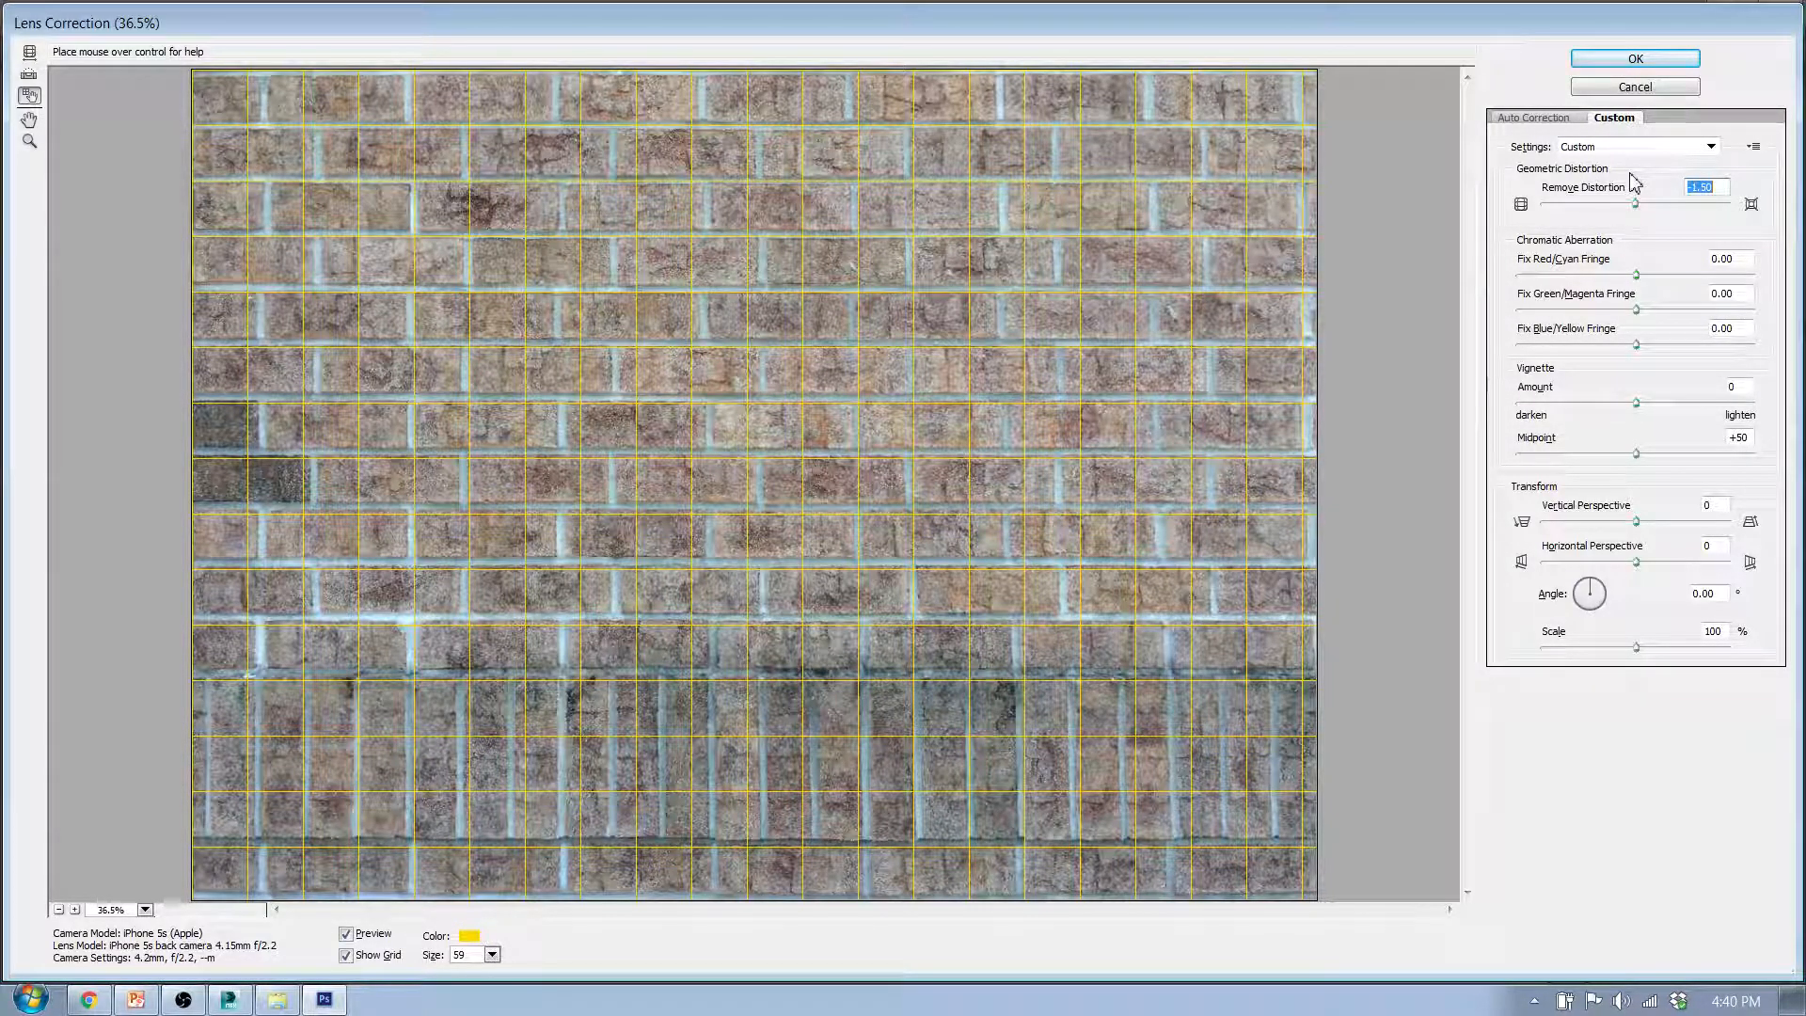
key("Up")
key("Up")
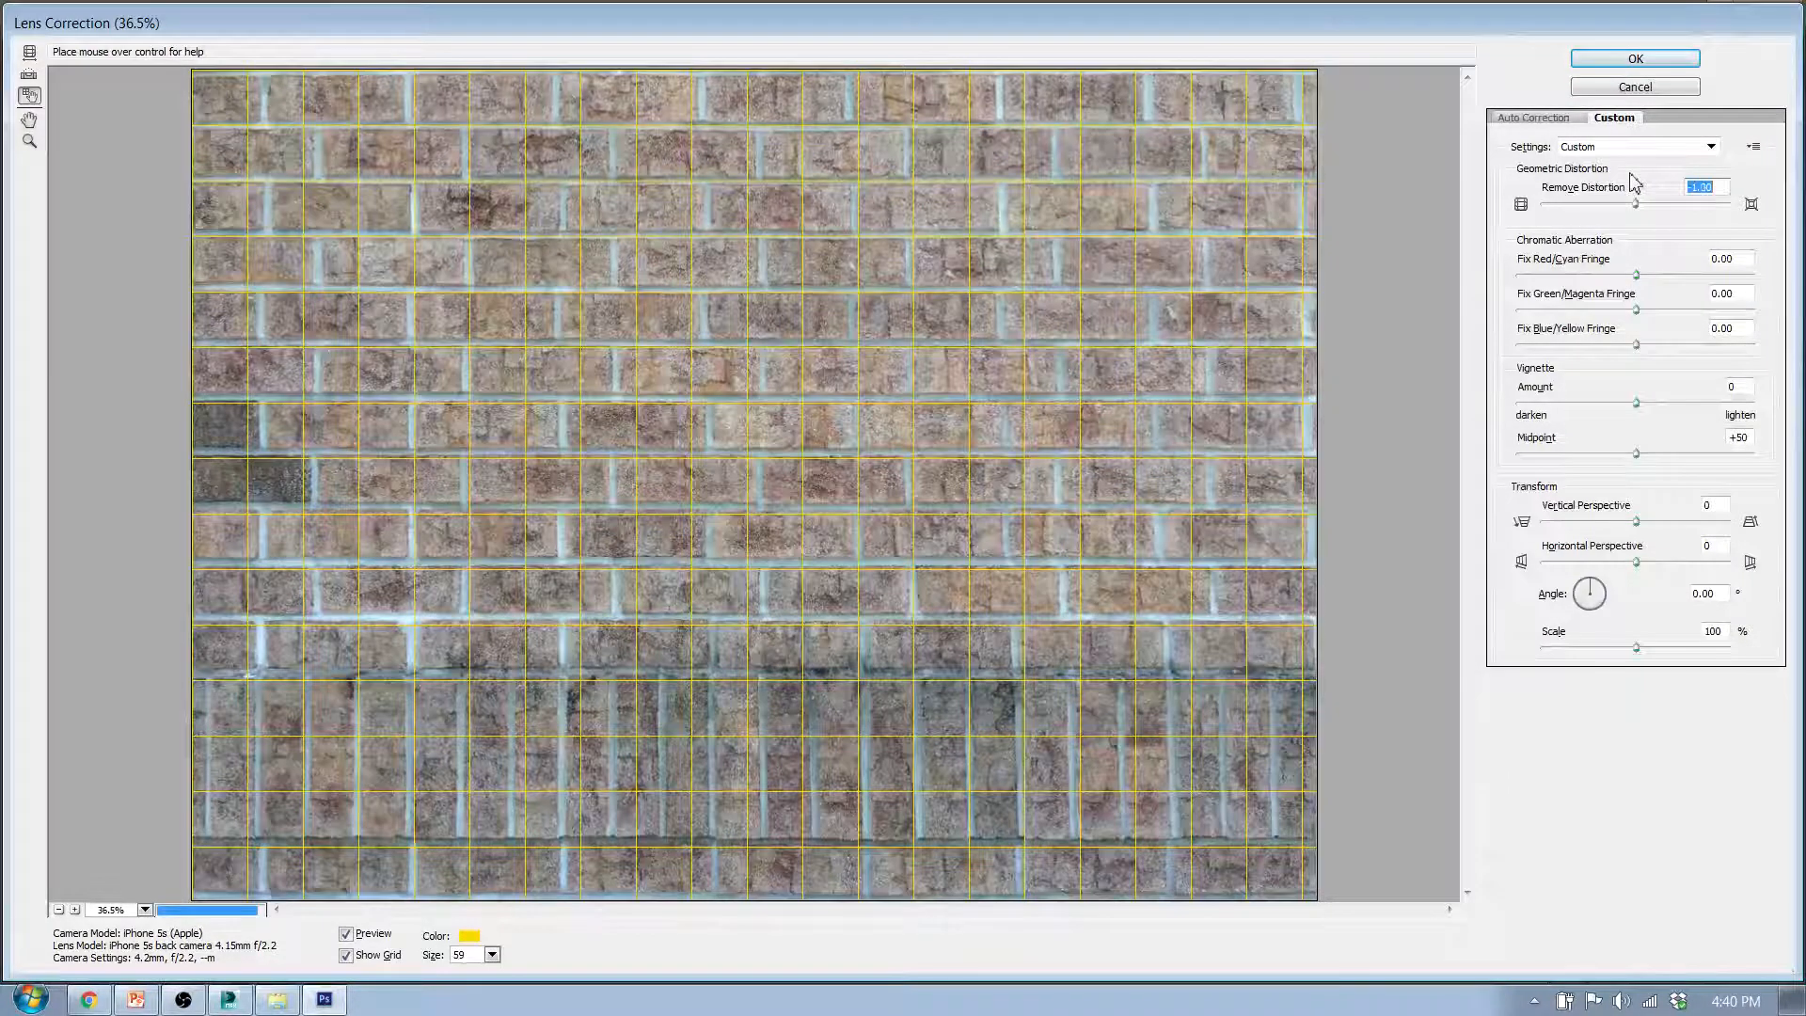
key("Down")
key("Down")
key("Down")
key("Down")
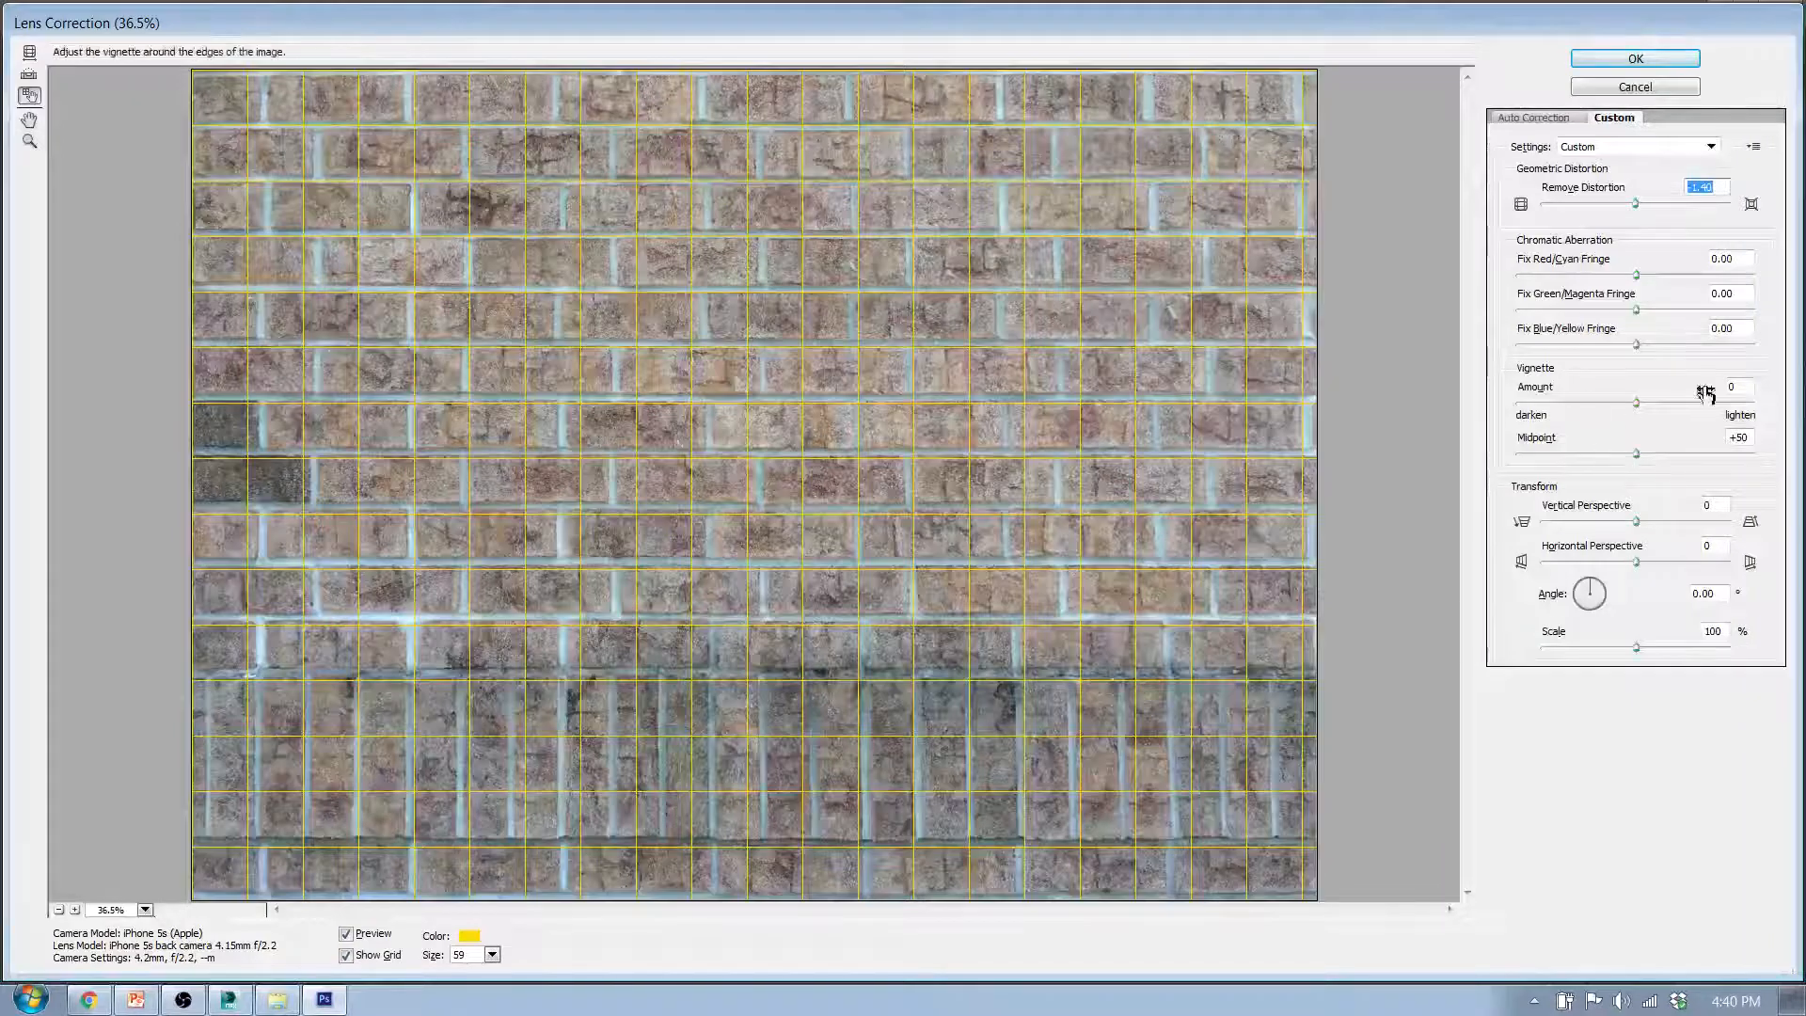
- Set the Vertical Perspective to -5 in the lens correction, comparing the brick courses with the alignment grid
left_click(1720, 505)
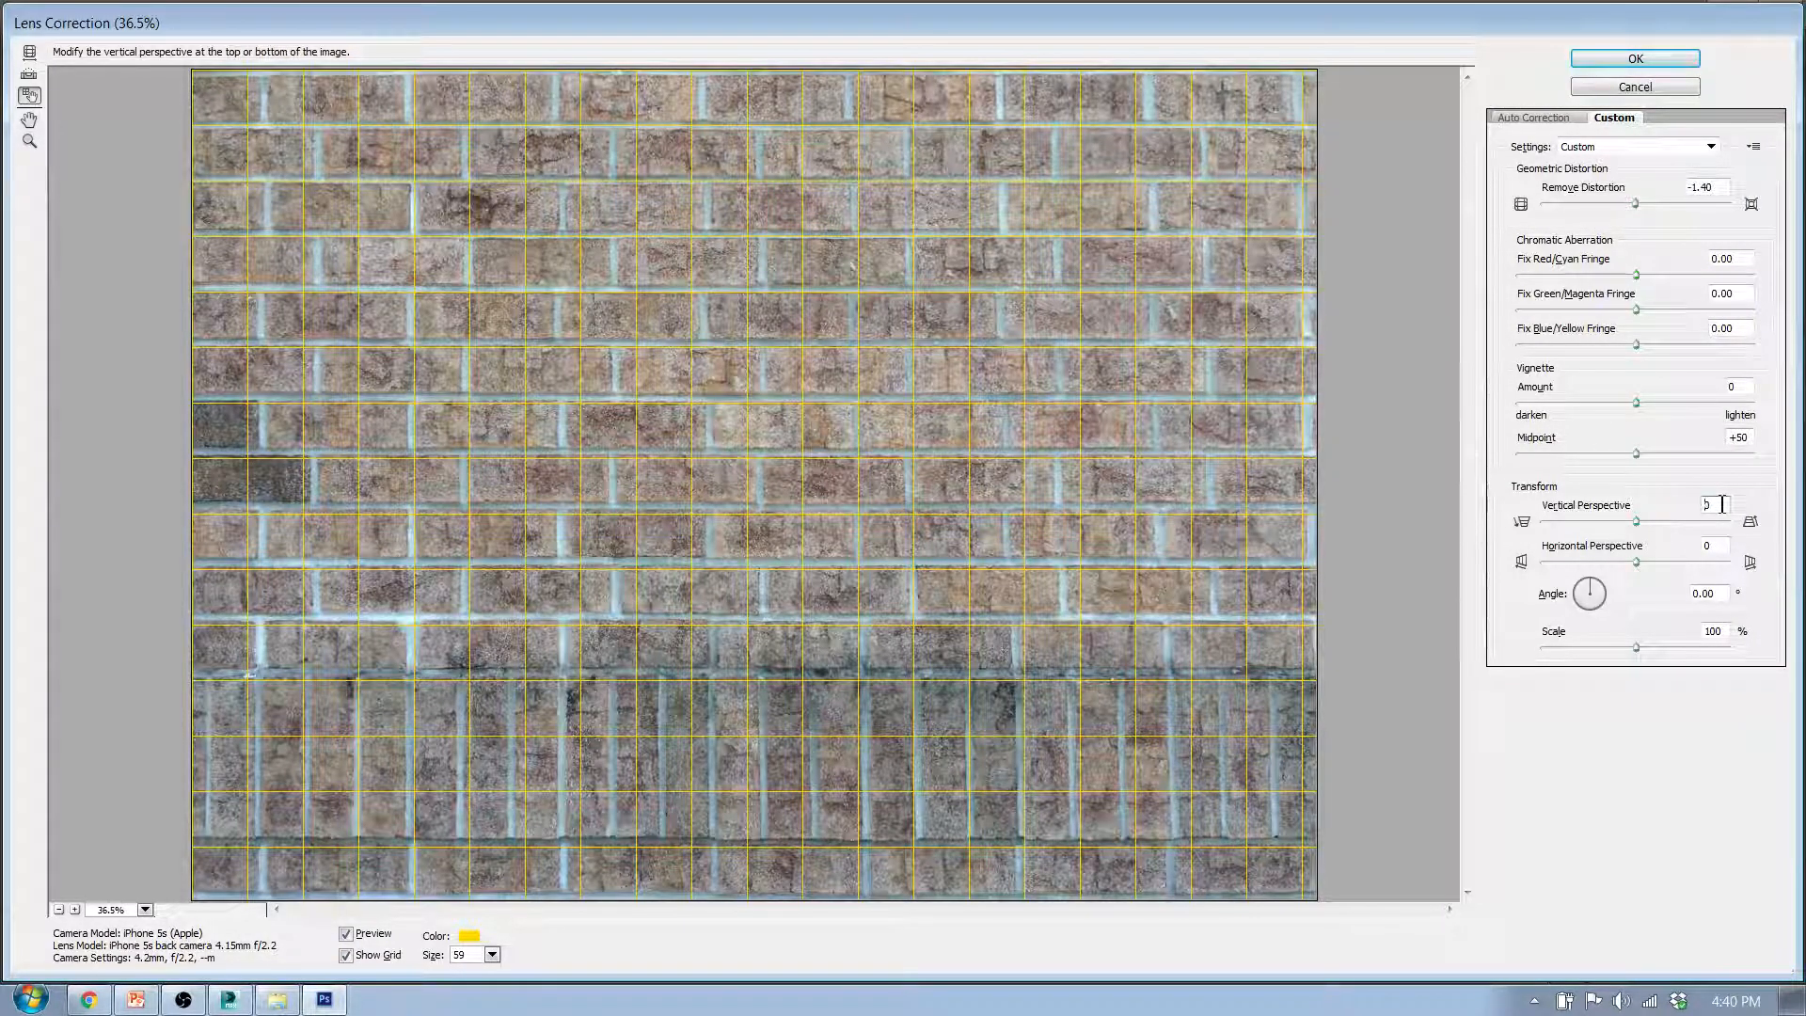
key("Up")
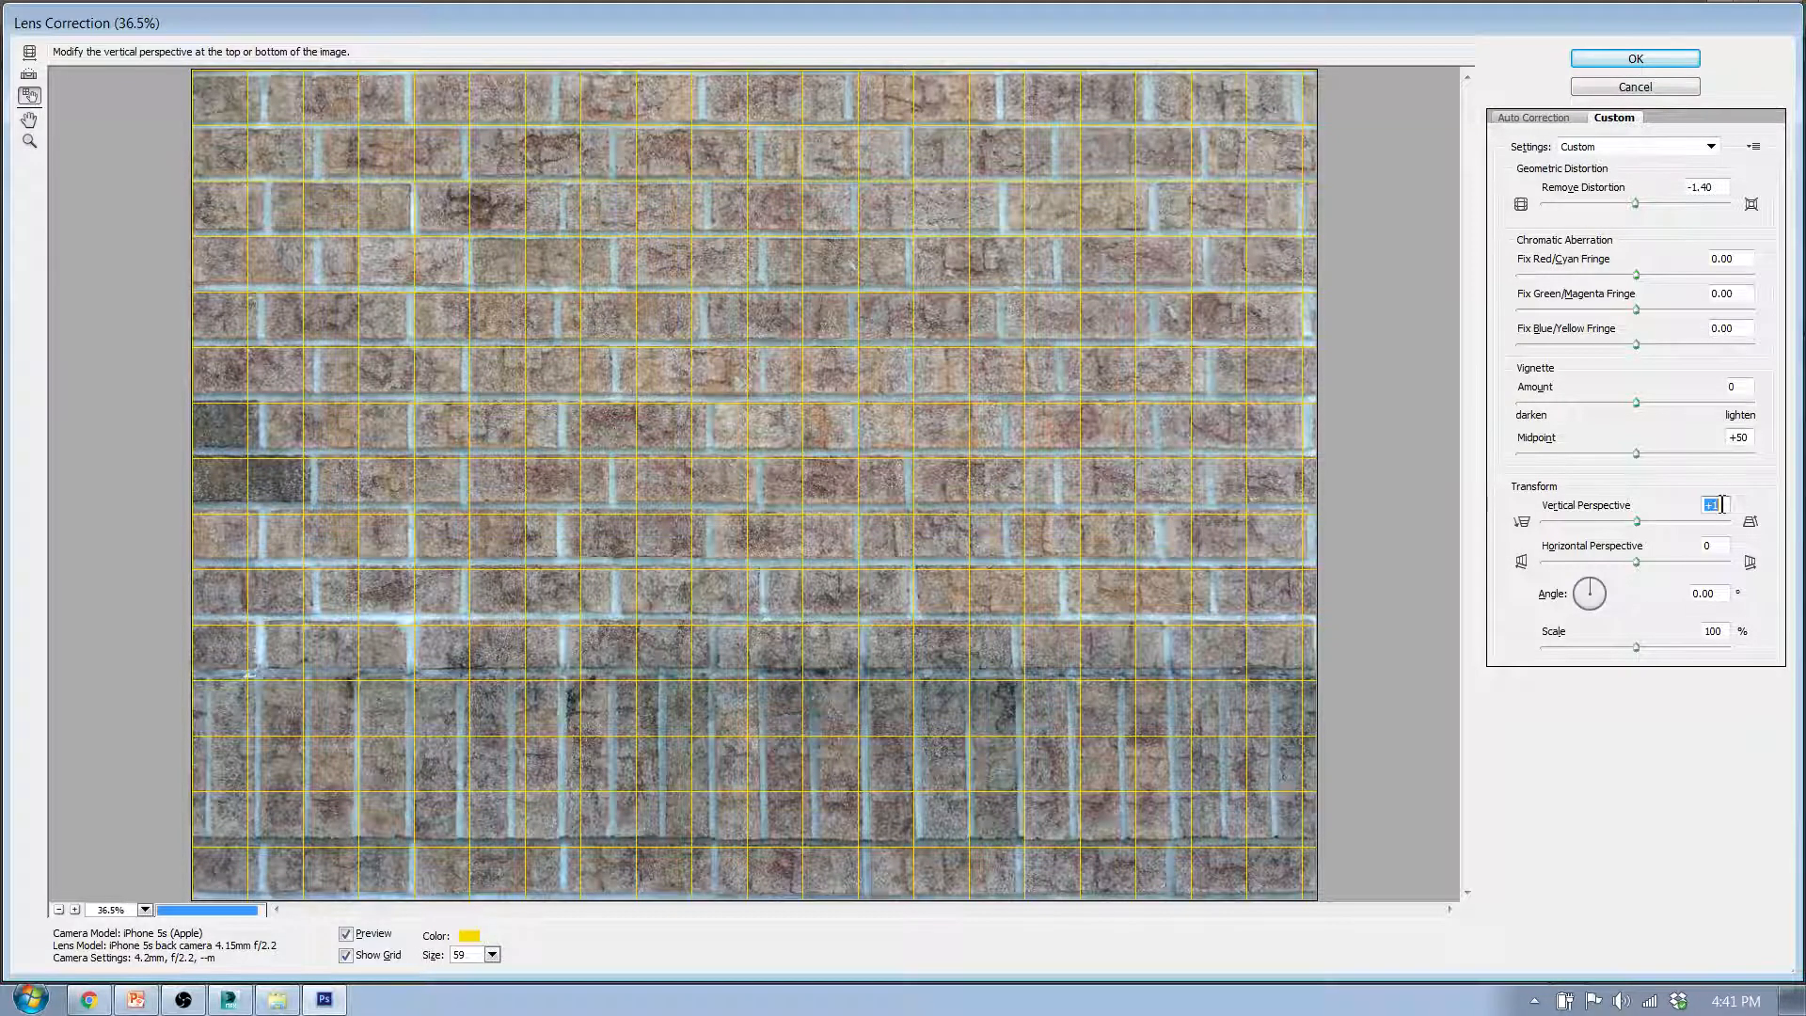
key("Down")
key("Down")
key("Down")
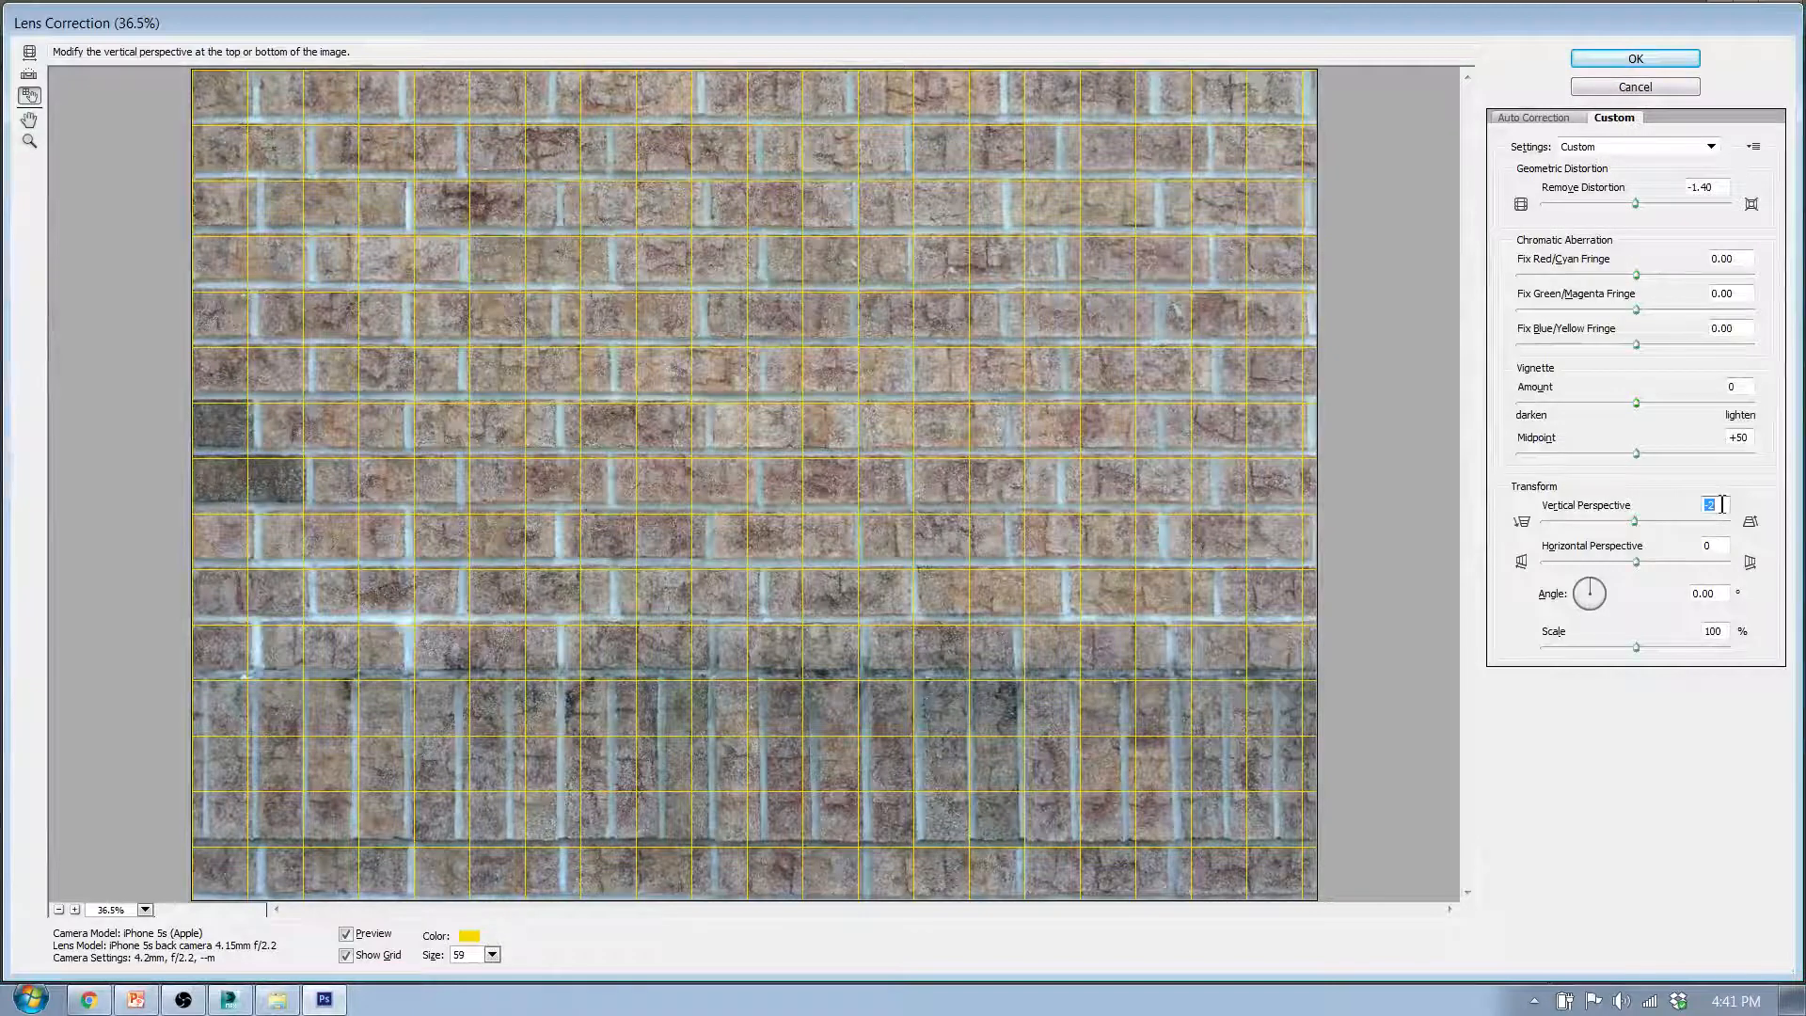
key("Down")
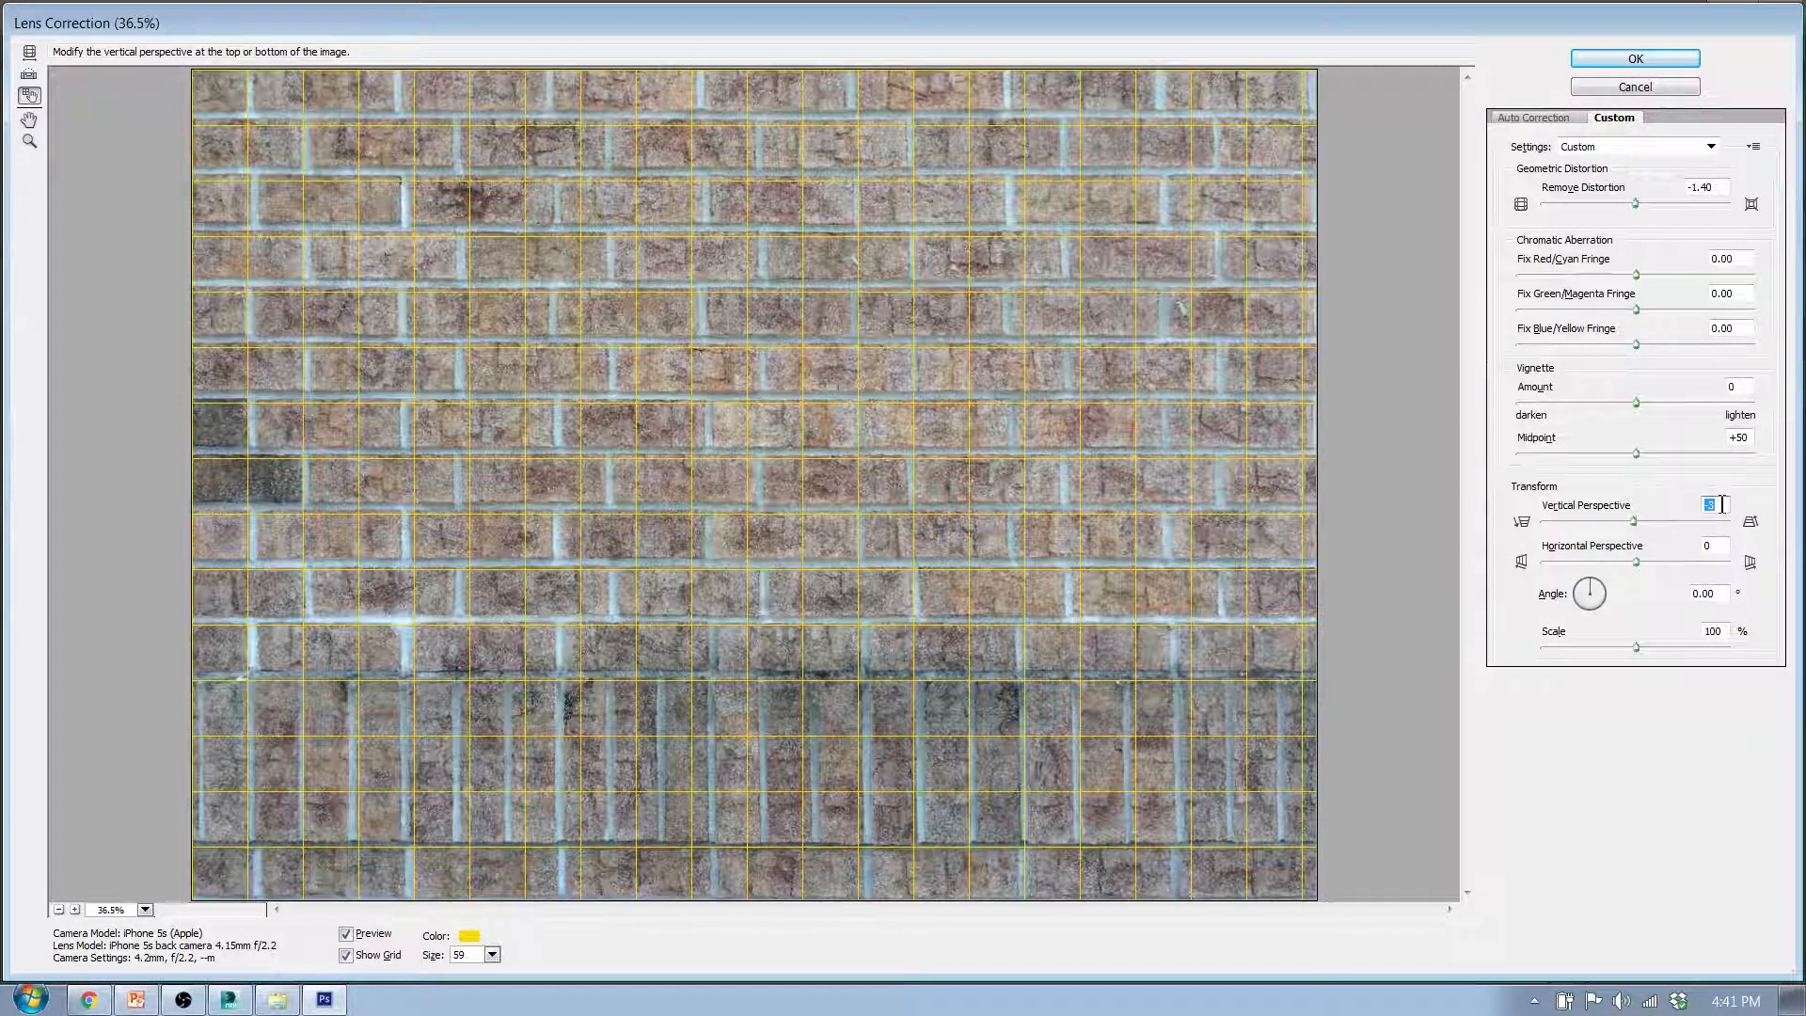
key("Down")
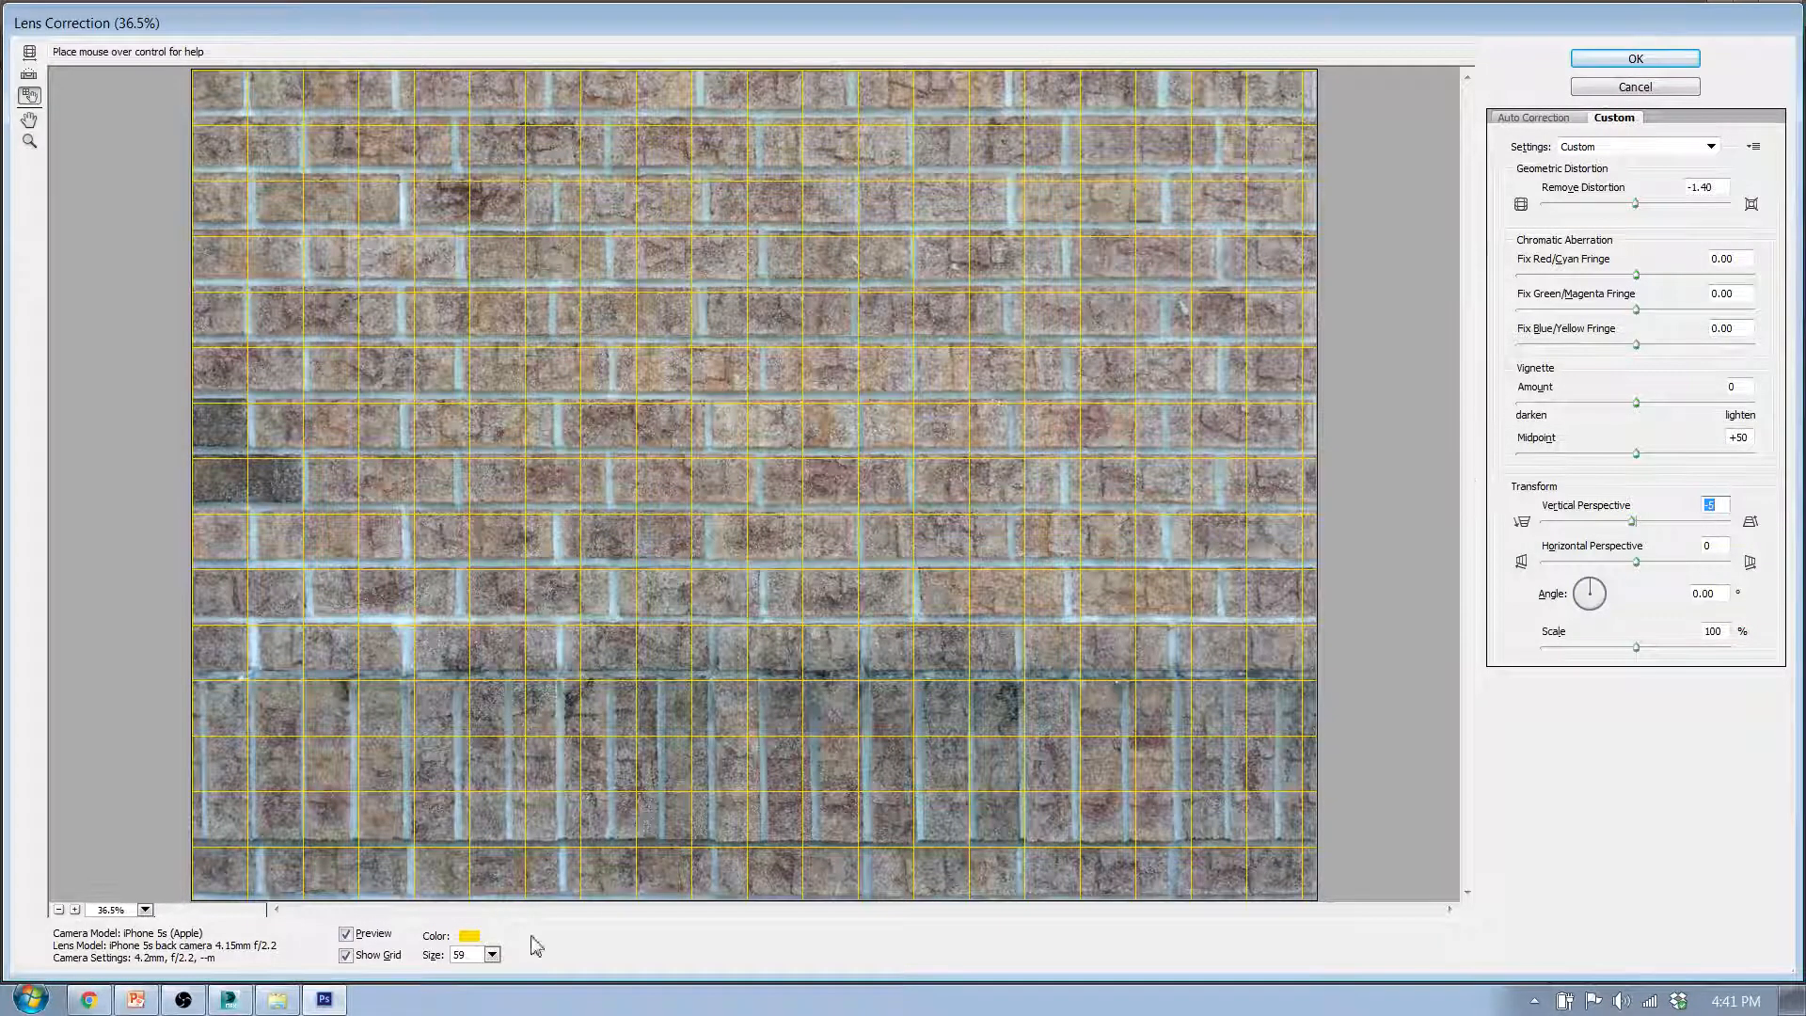
- Leave the grid size at 59 and shift the alignment grid slightly up and to the left over the mortar lines
left_click(492, 956)
left_click(492, 956)
left_click(435, 973)
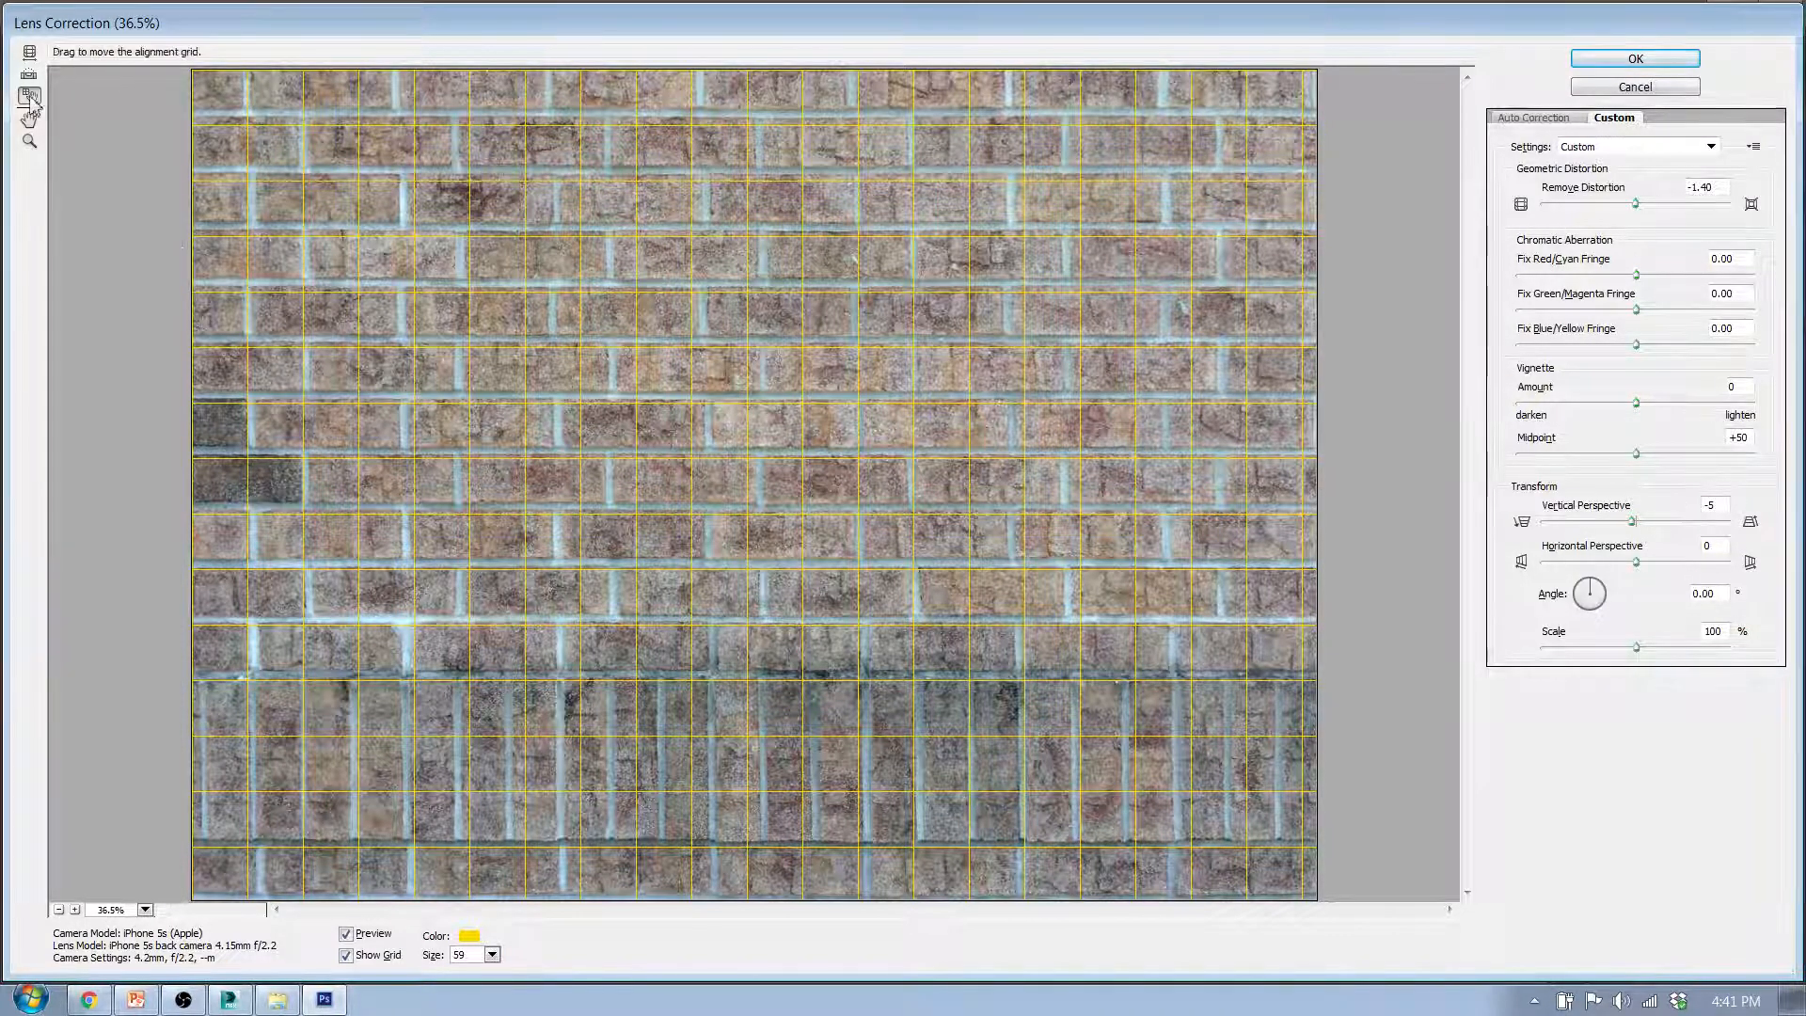
left_click_drag(538, 189, 529, 169)
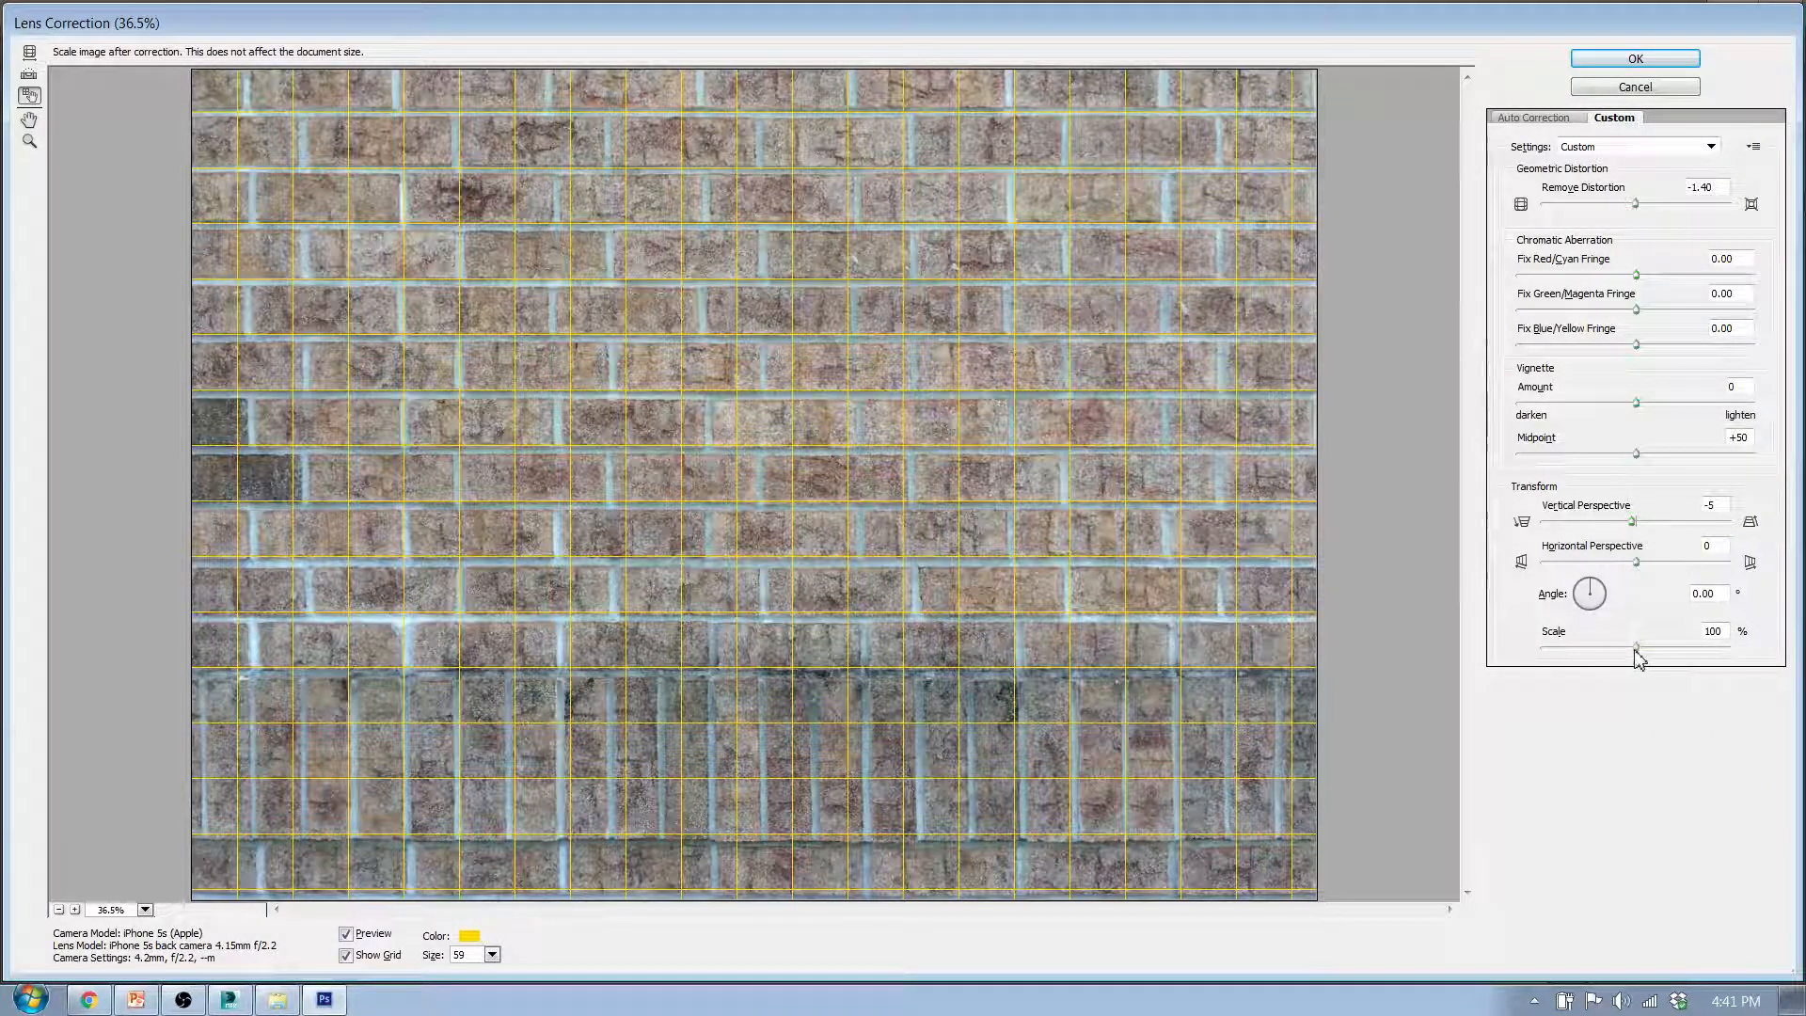
- Try a slightly larger Scale, restore it to 100%, and apply the lens correction to the Source layer
mouse_move(1638, 659)
left_mouse_down()
mouse_move(1666, 659)
mouse_move(1643, 660)
left_mouse_up()
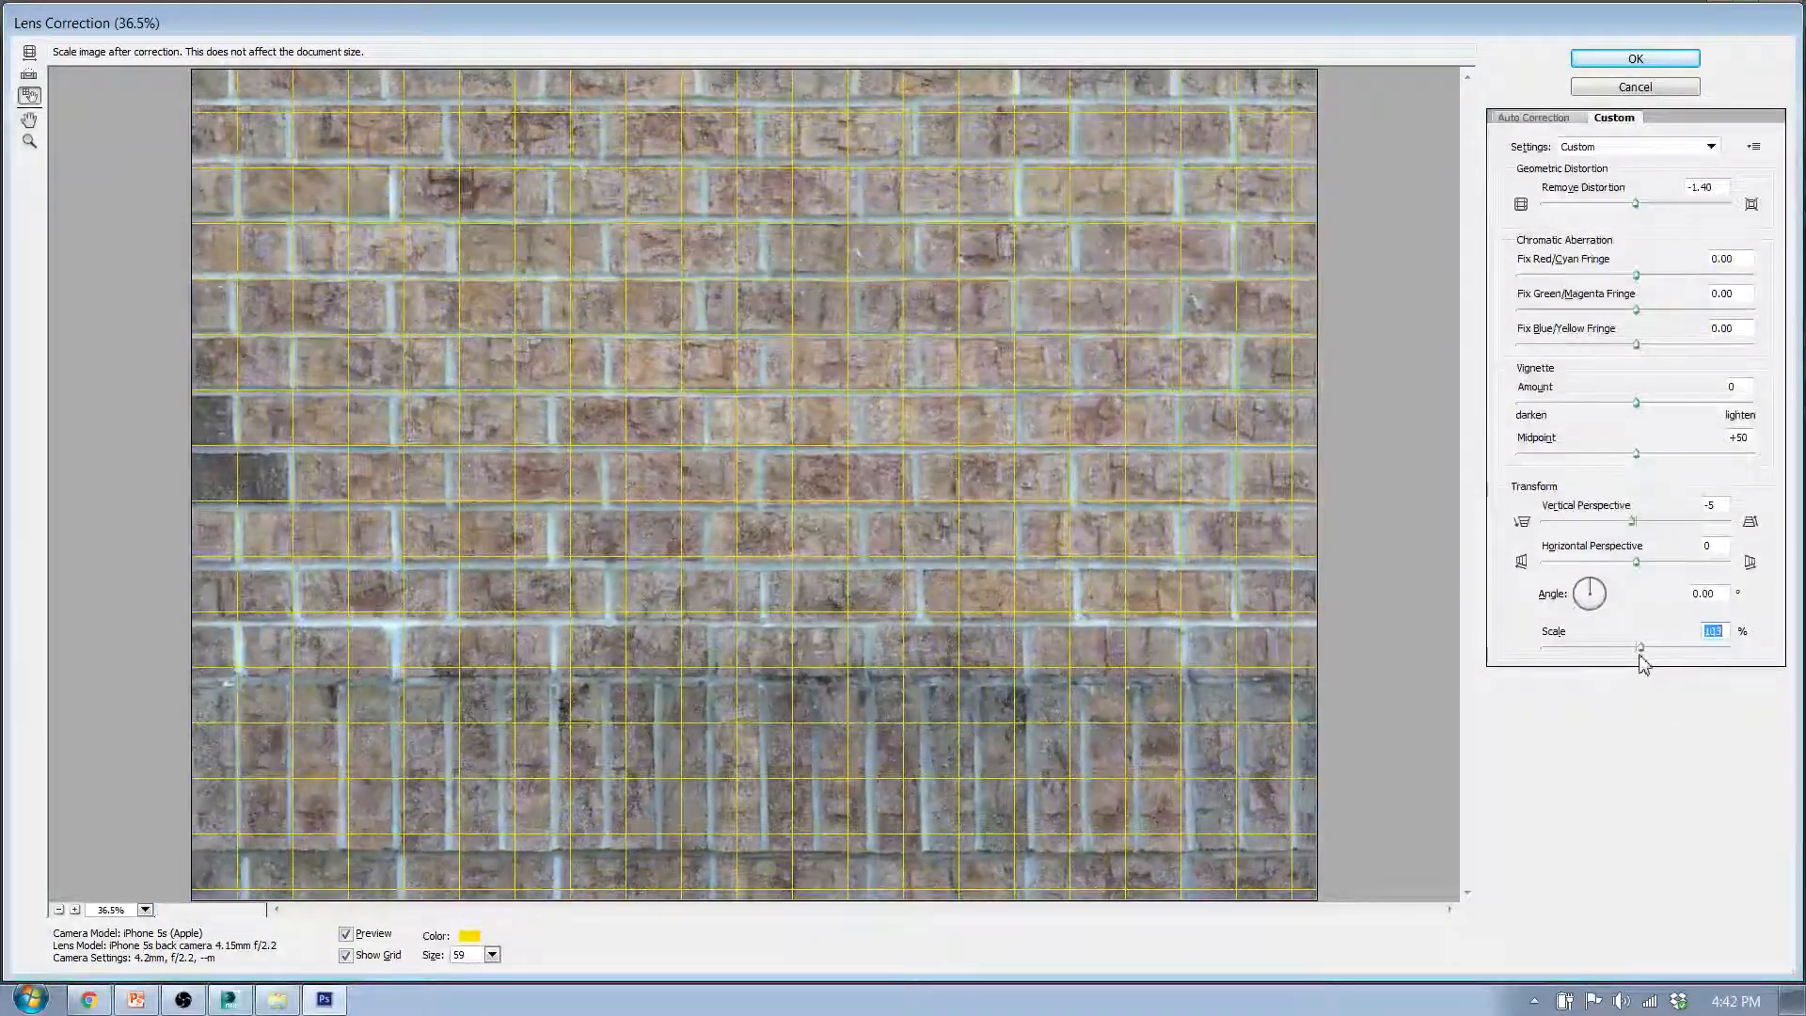
type("100")
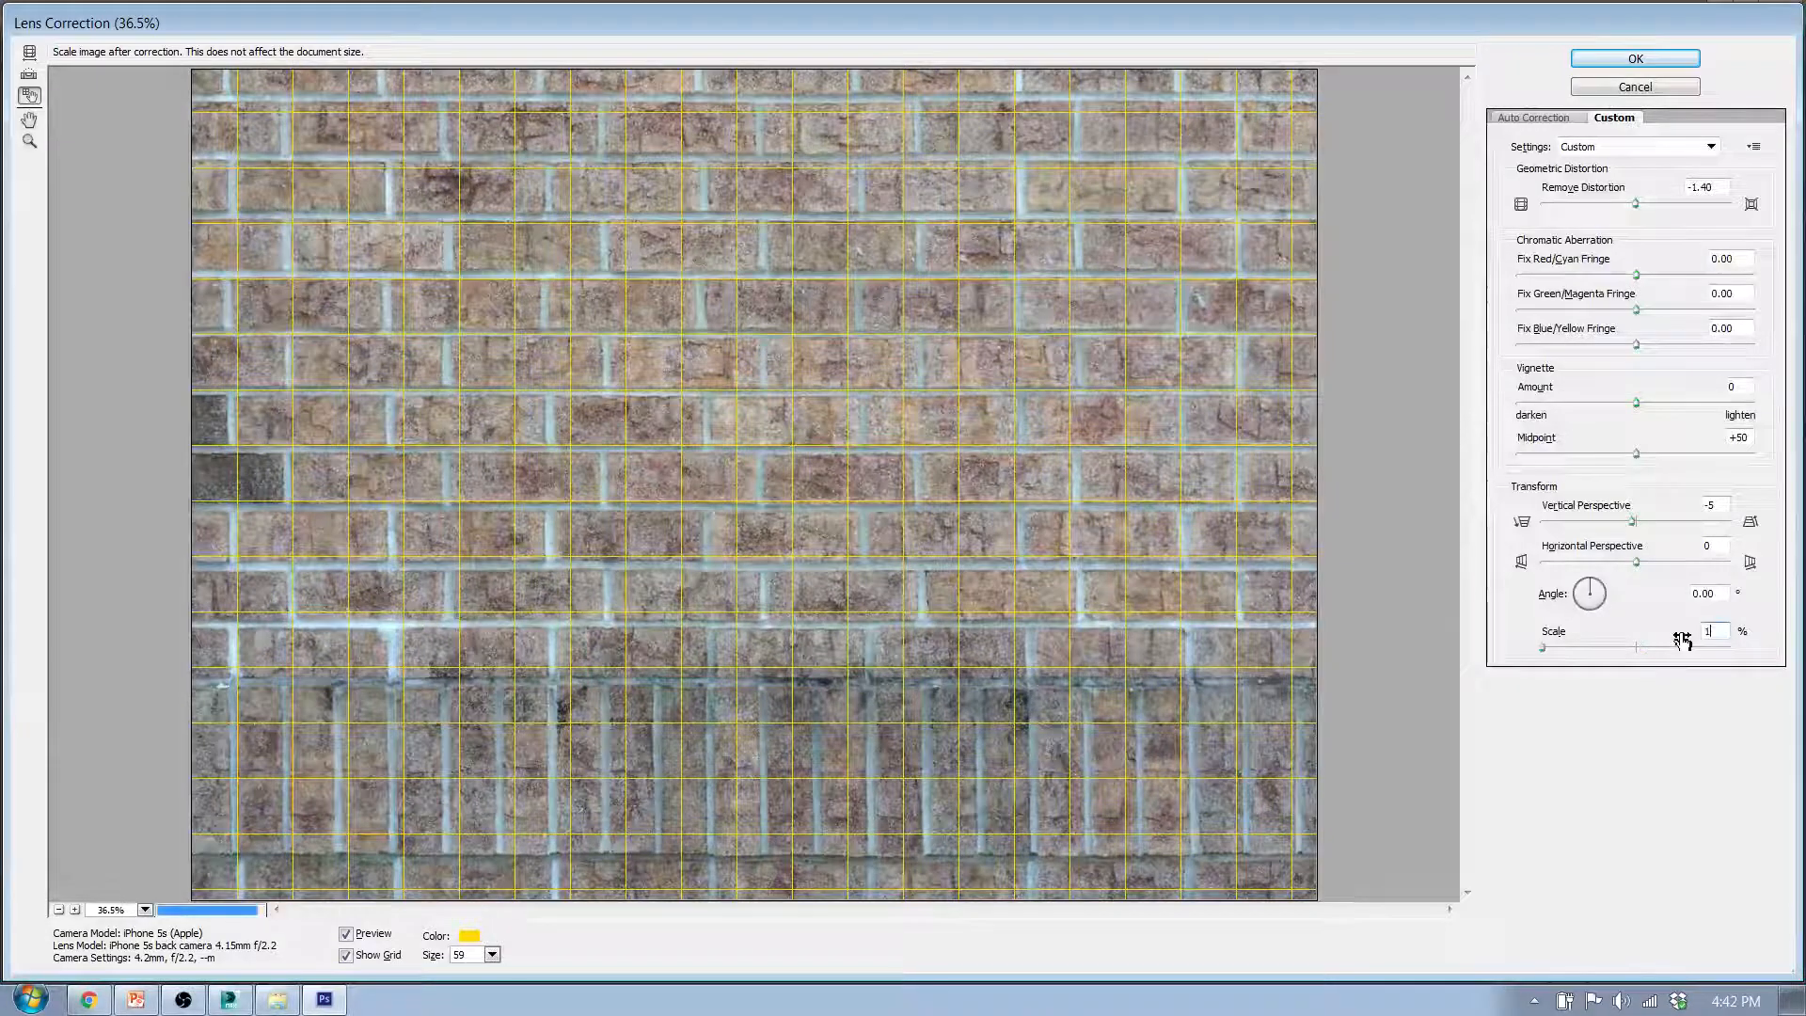
left_click(1628, 56)
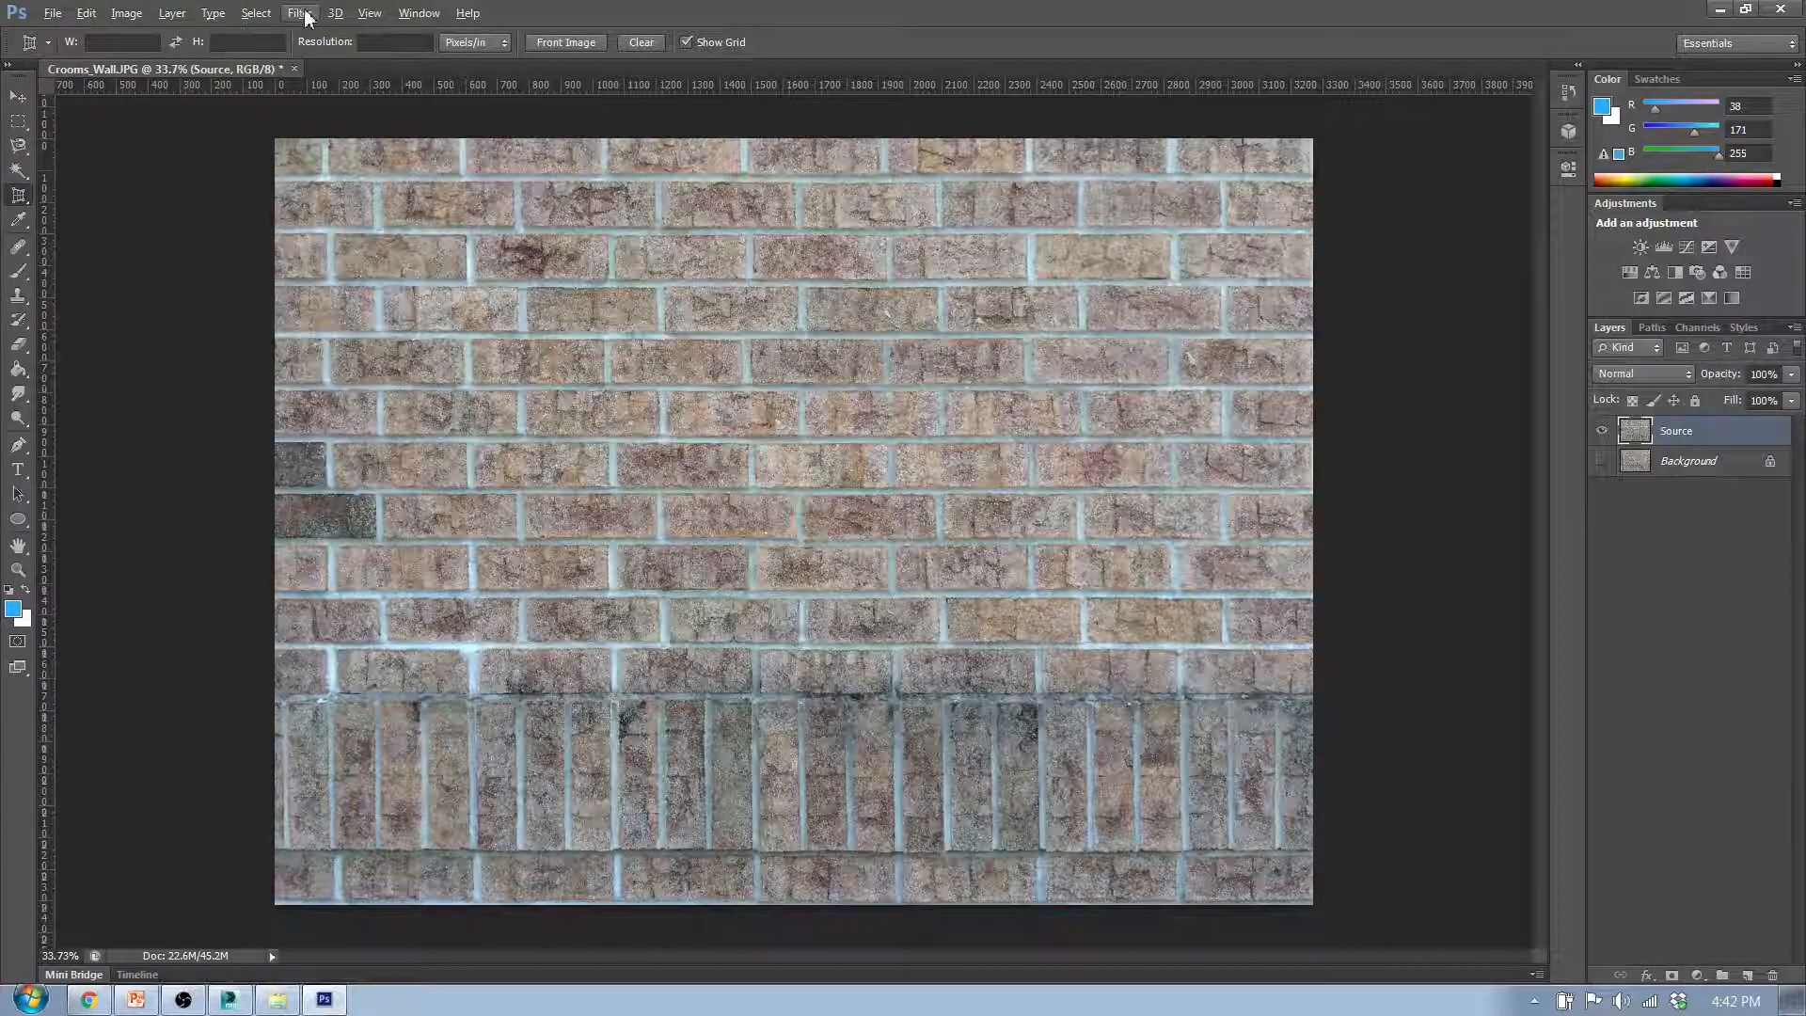
- Create a 3D tiled painting from the Source layer without switching workspace, and examine the seams between the repeated bricks
left_click(335, 13)
left_click(483, 332)
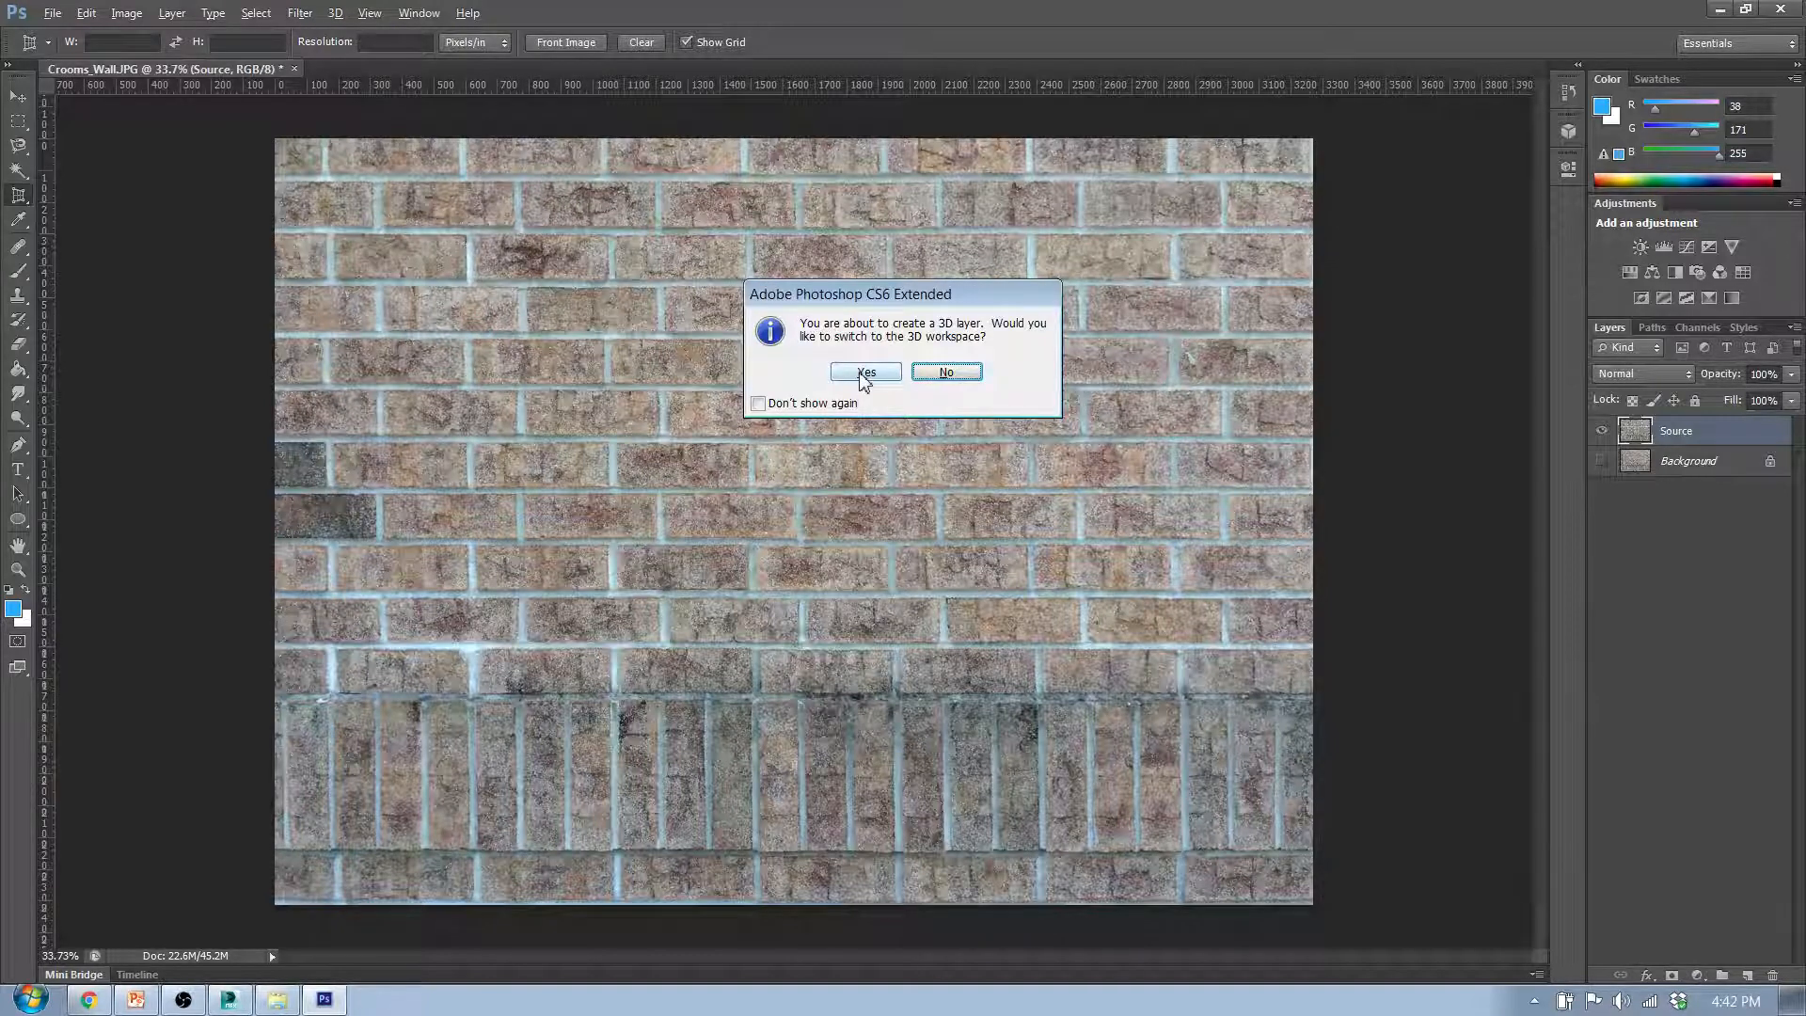
left_click(950, 374)
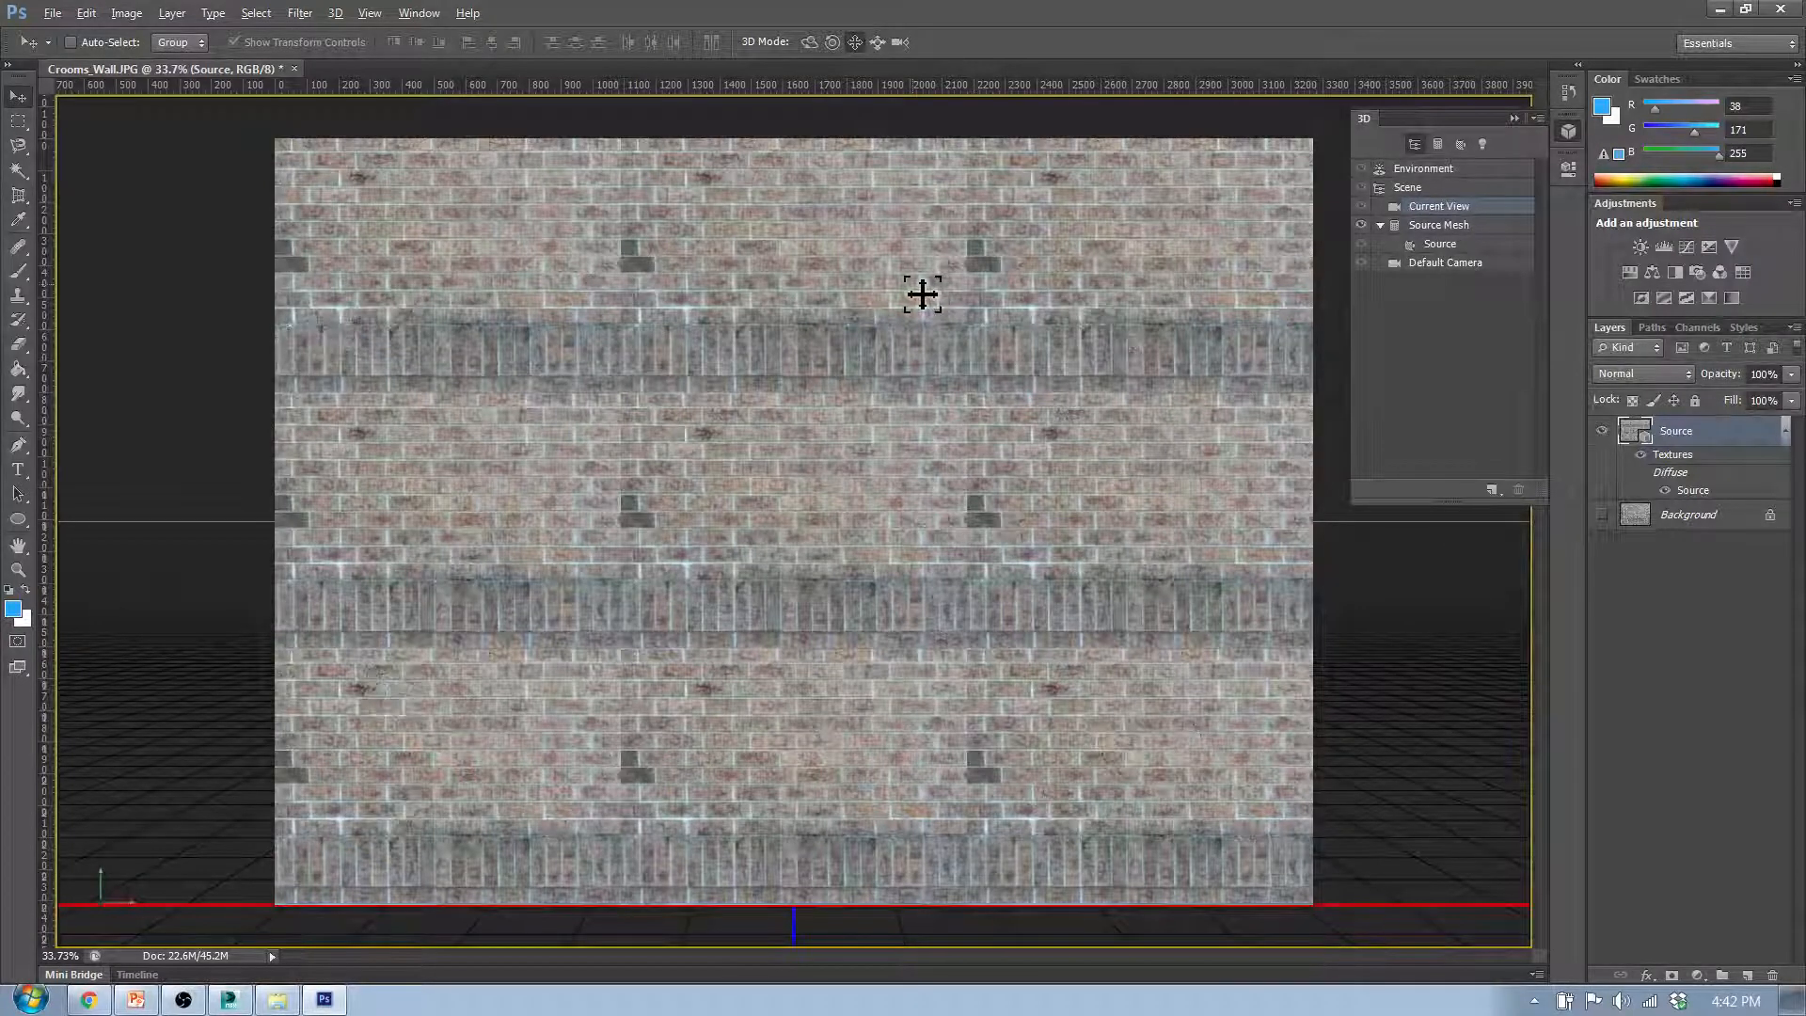
scroll(926, 315, "up", 3)
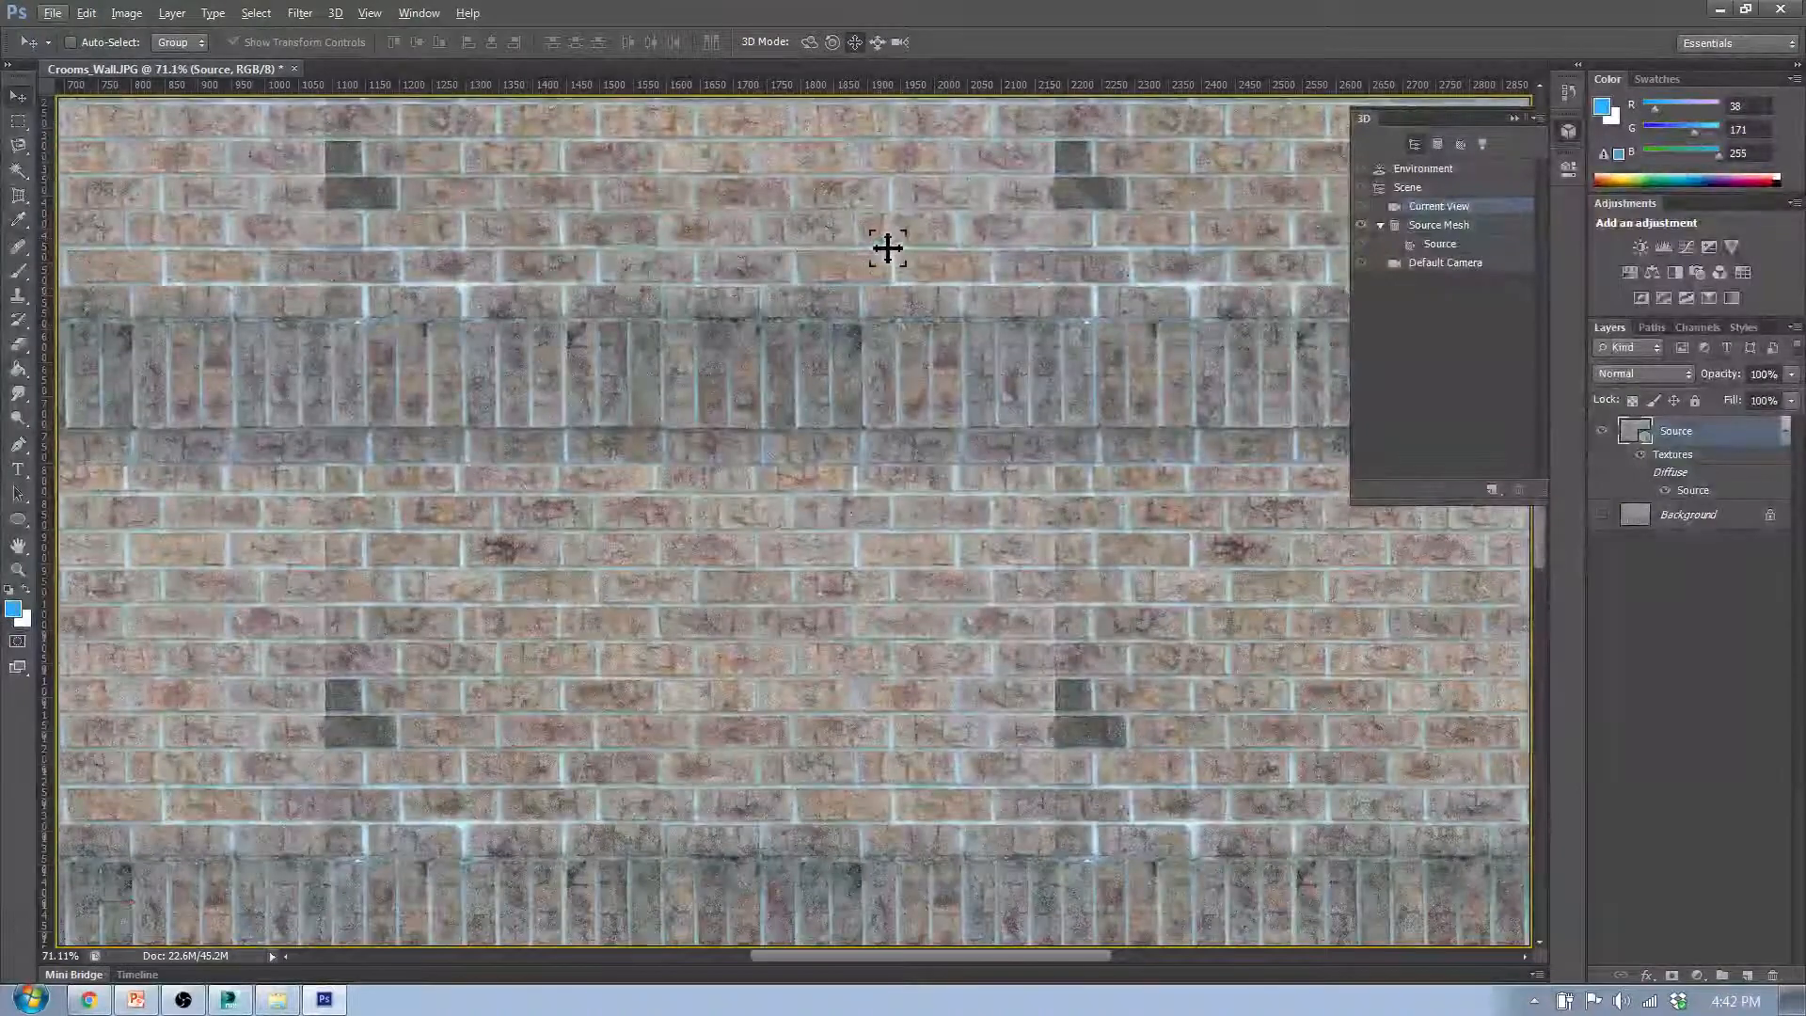
scroll(847, 218, "up", 3)
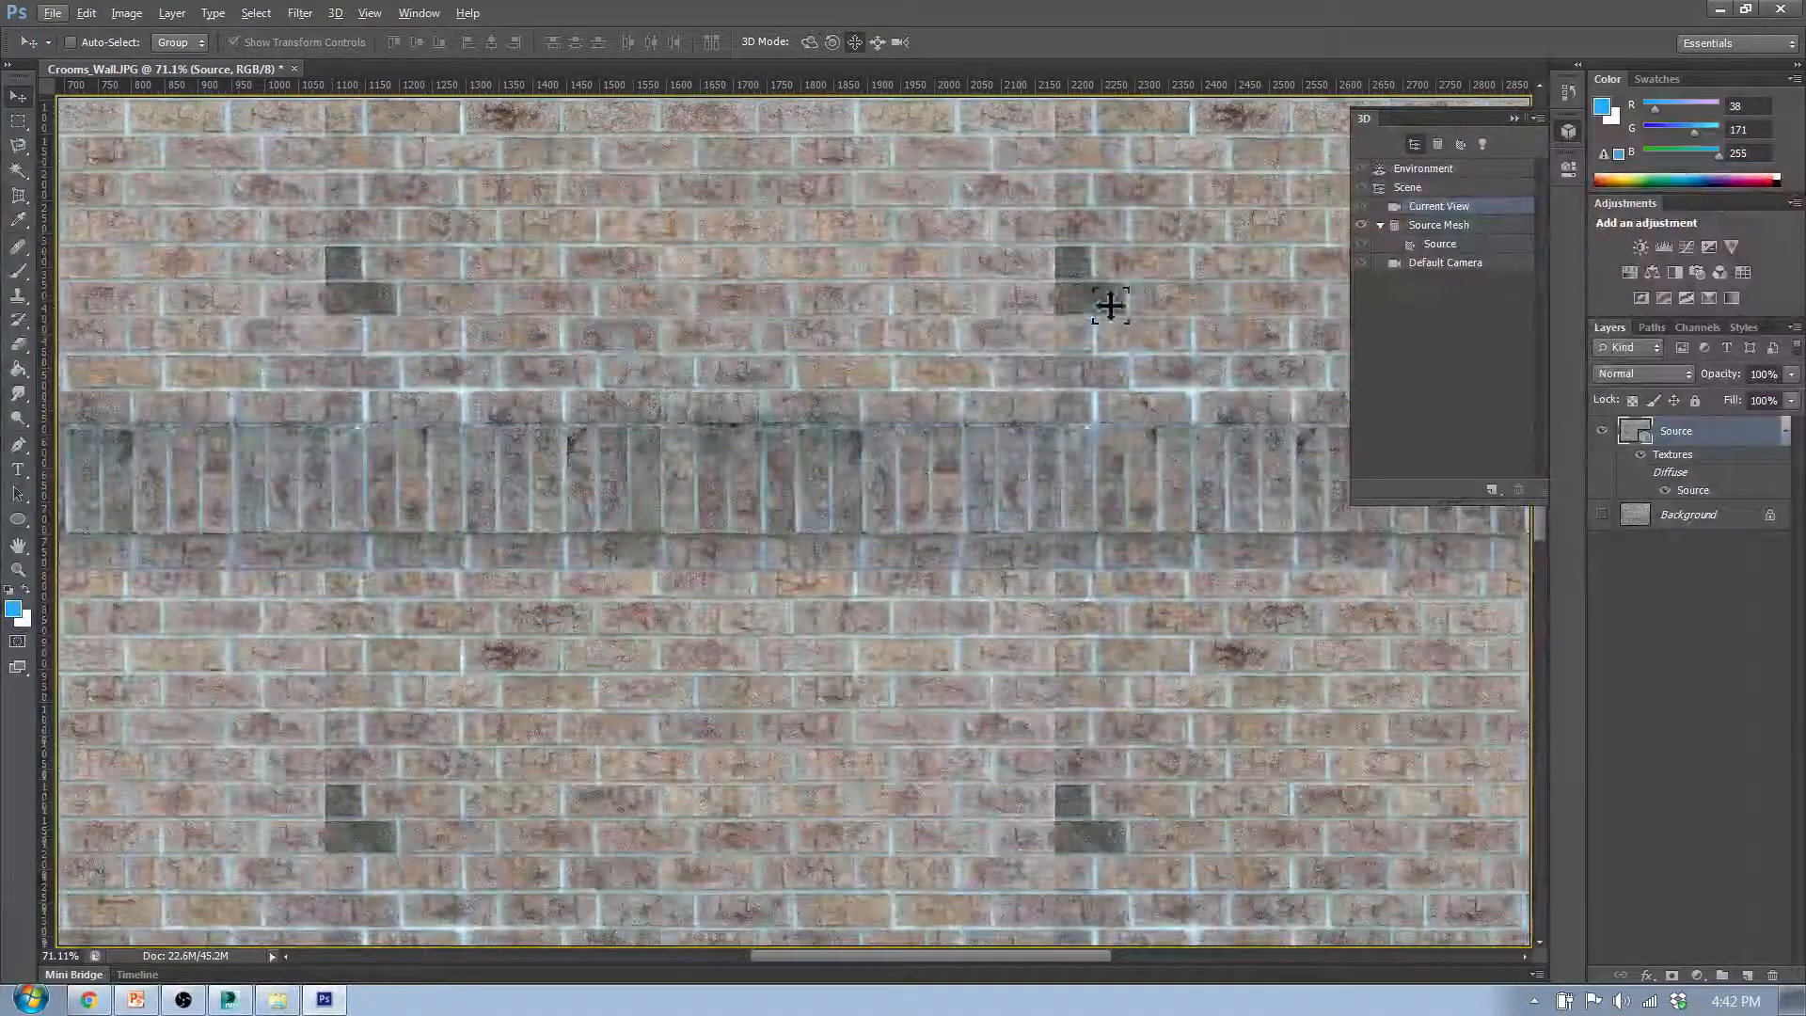
scroll(1119, 367, "up", 3)
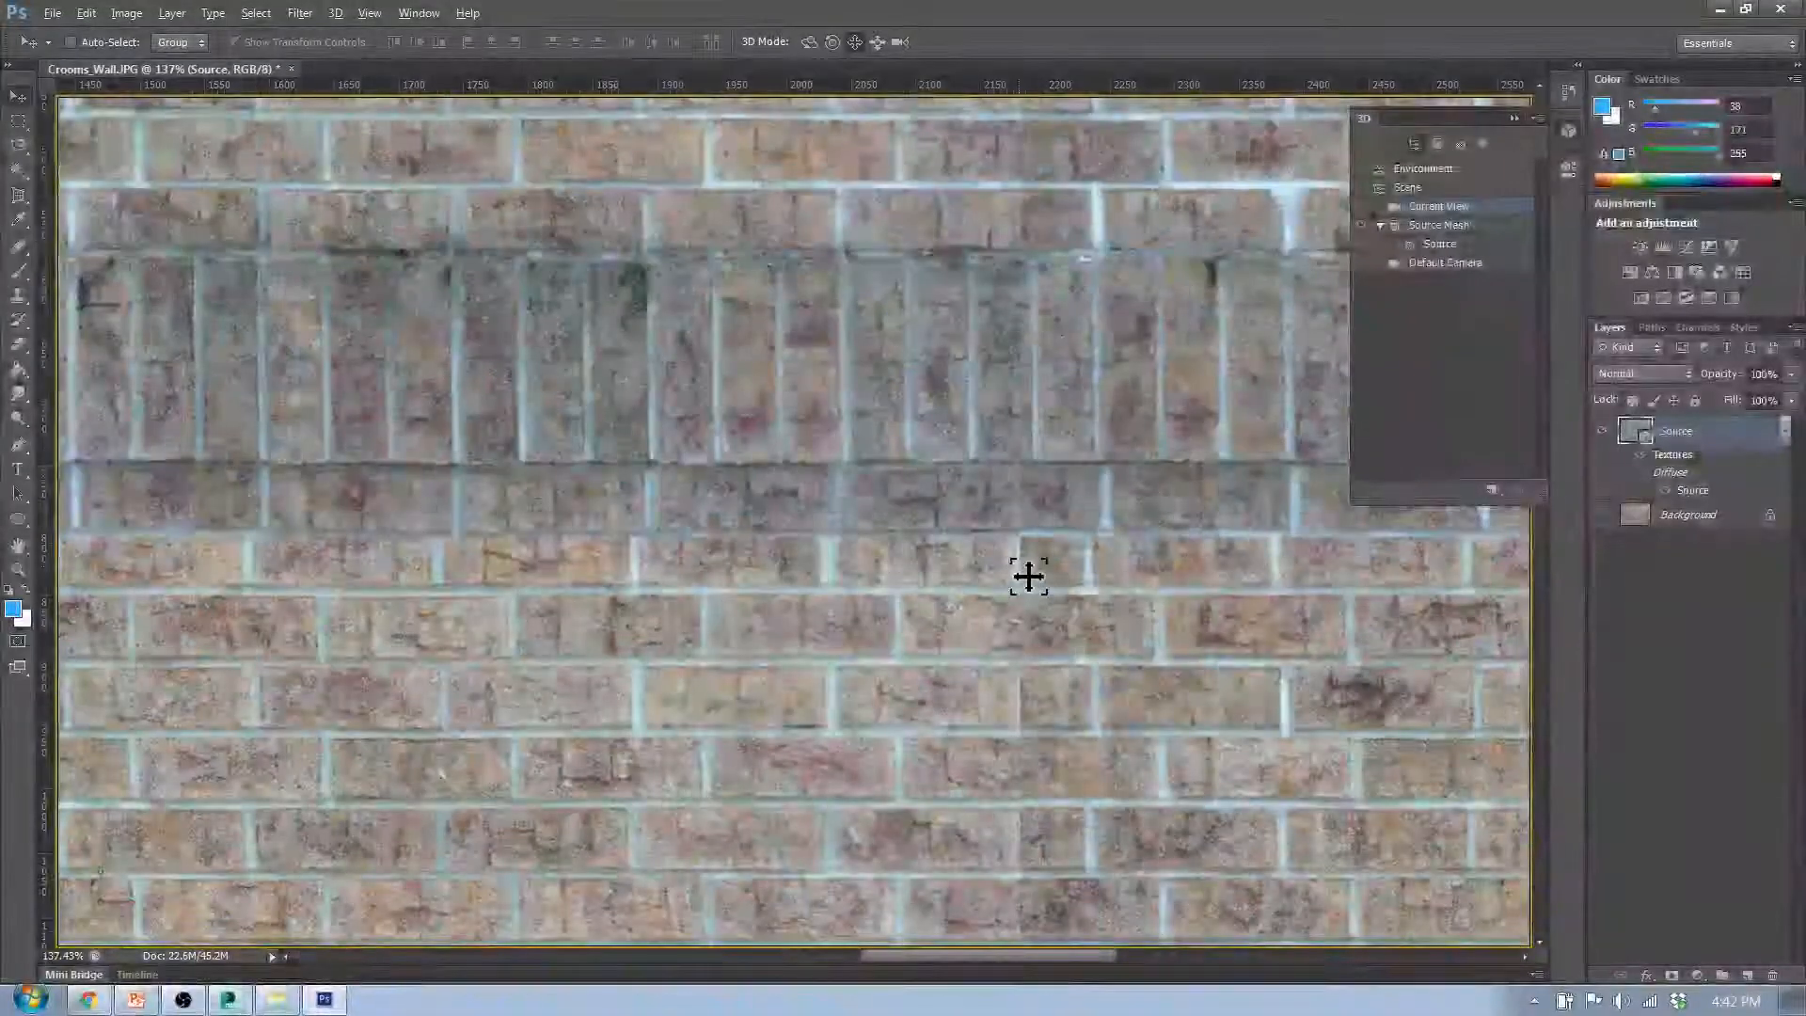
scroll(1036, 515, "up", 5)
scroll(1053, 529, "down", 8)
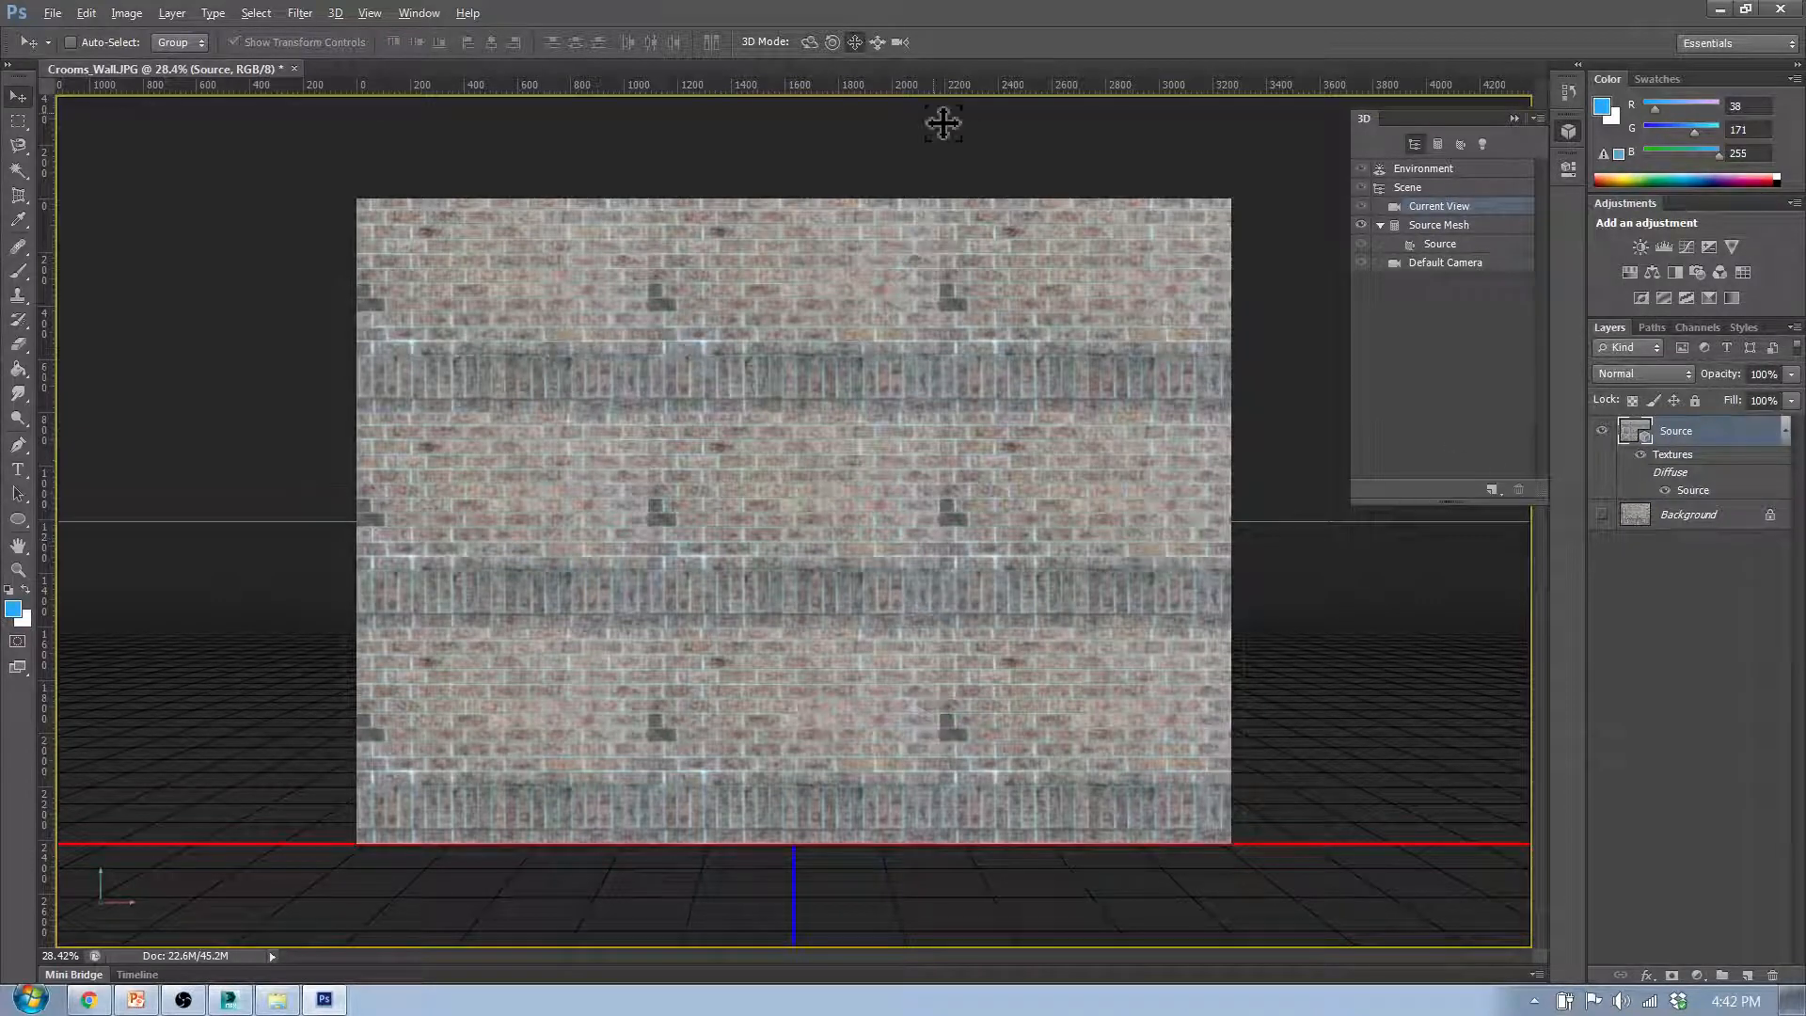
- Undo the tiled painting so the flat Source layer is restored, and collapse the 3D settings
key("ctrl+z")
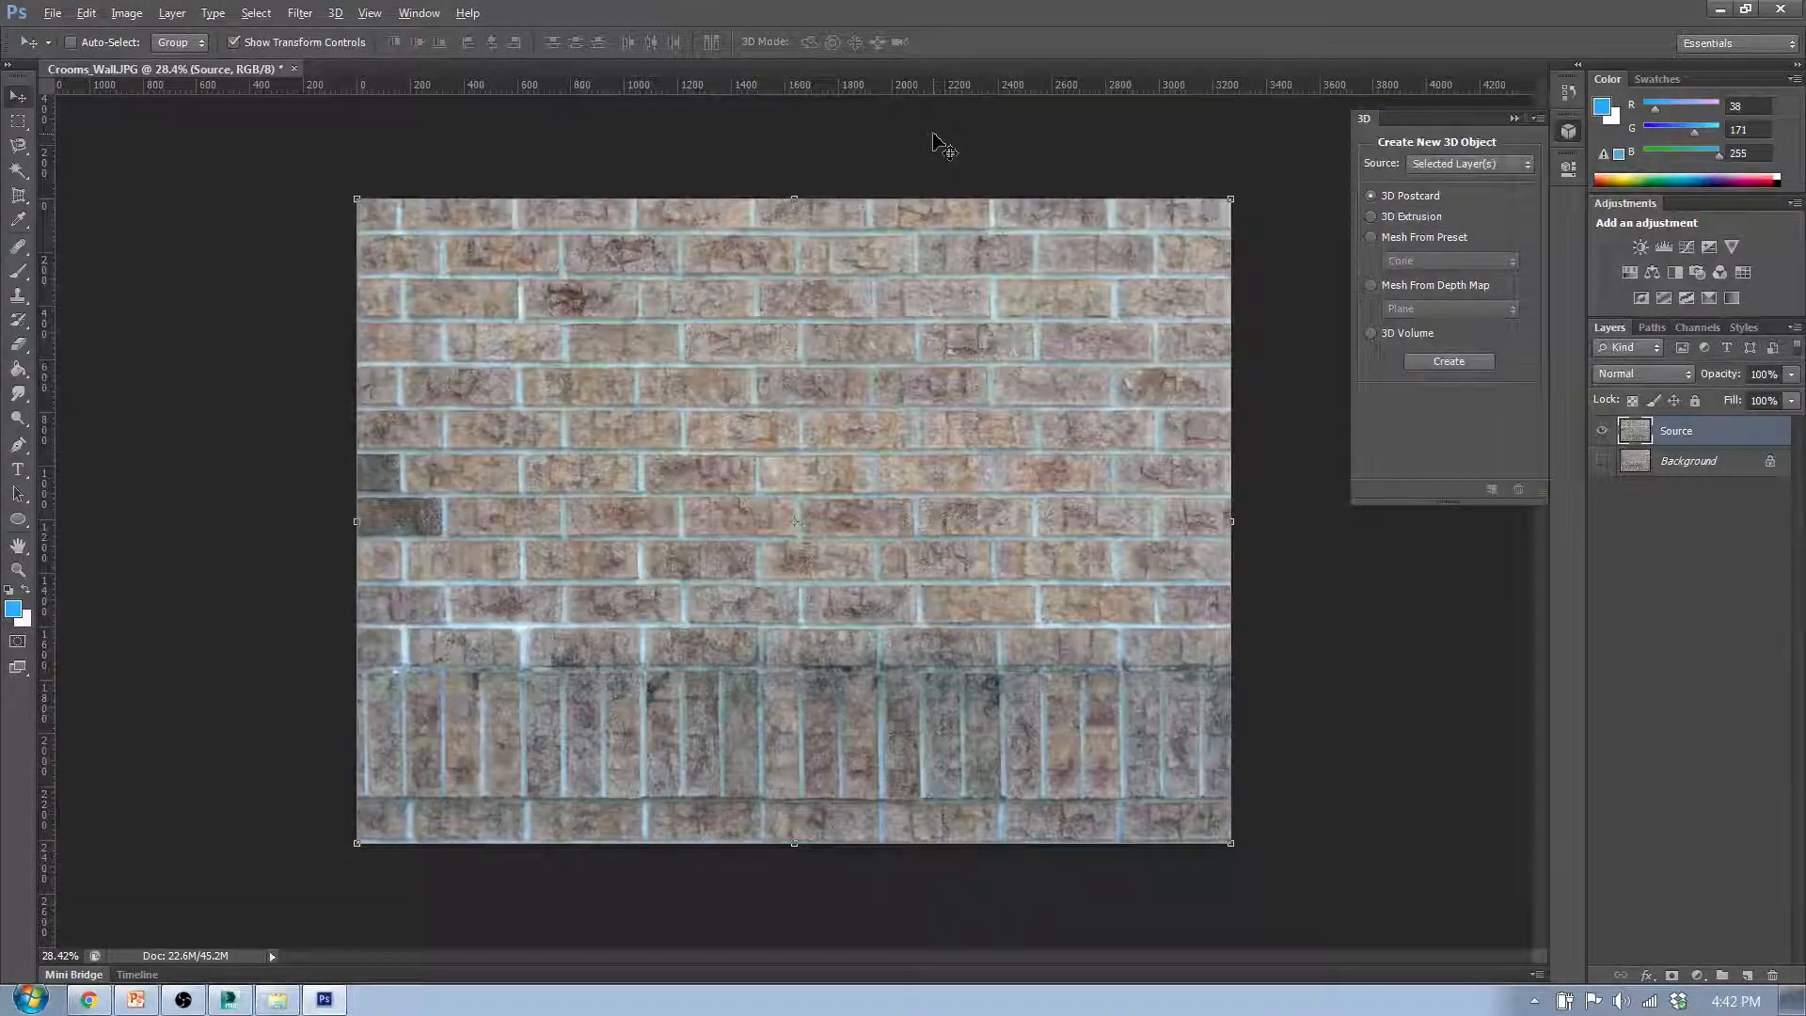
left_click(1513, 115)
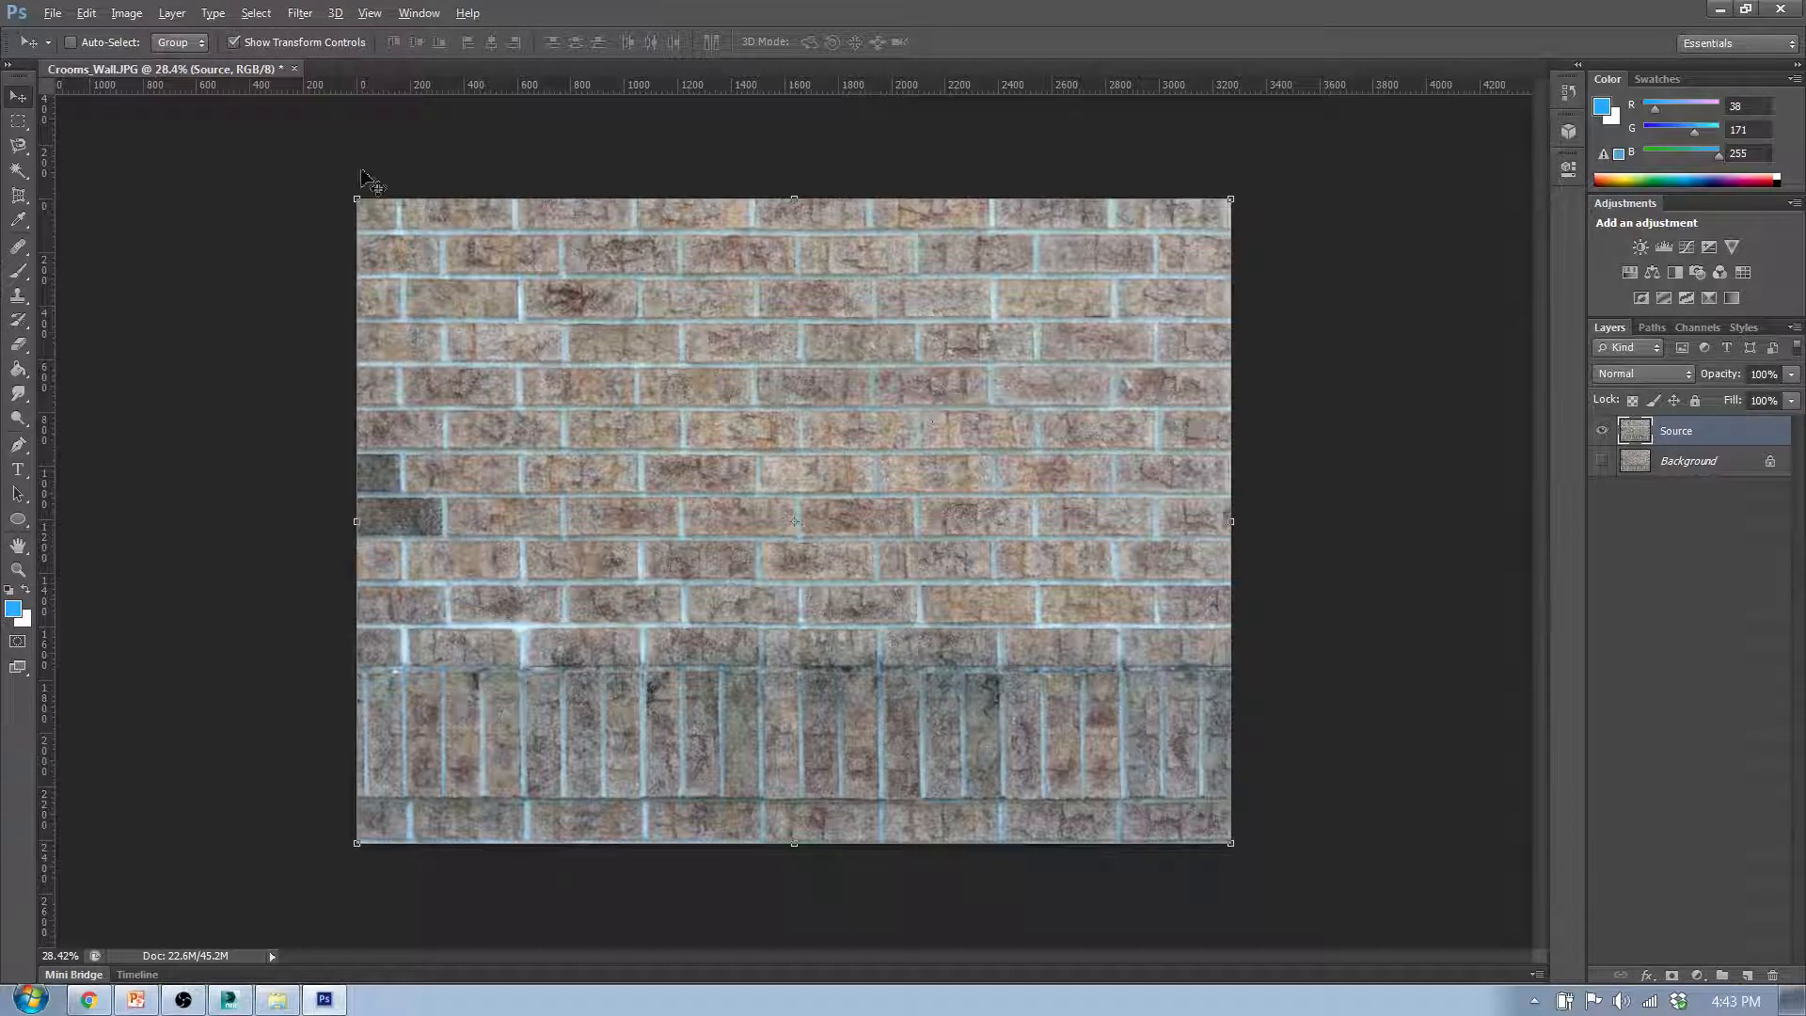
- Select a square area about 1600 px wide over the horizontal brick courses, using a rectangular marquee with a 1:1 fixed ratio
left_click(18, 122)
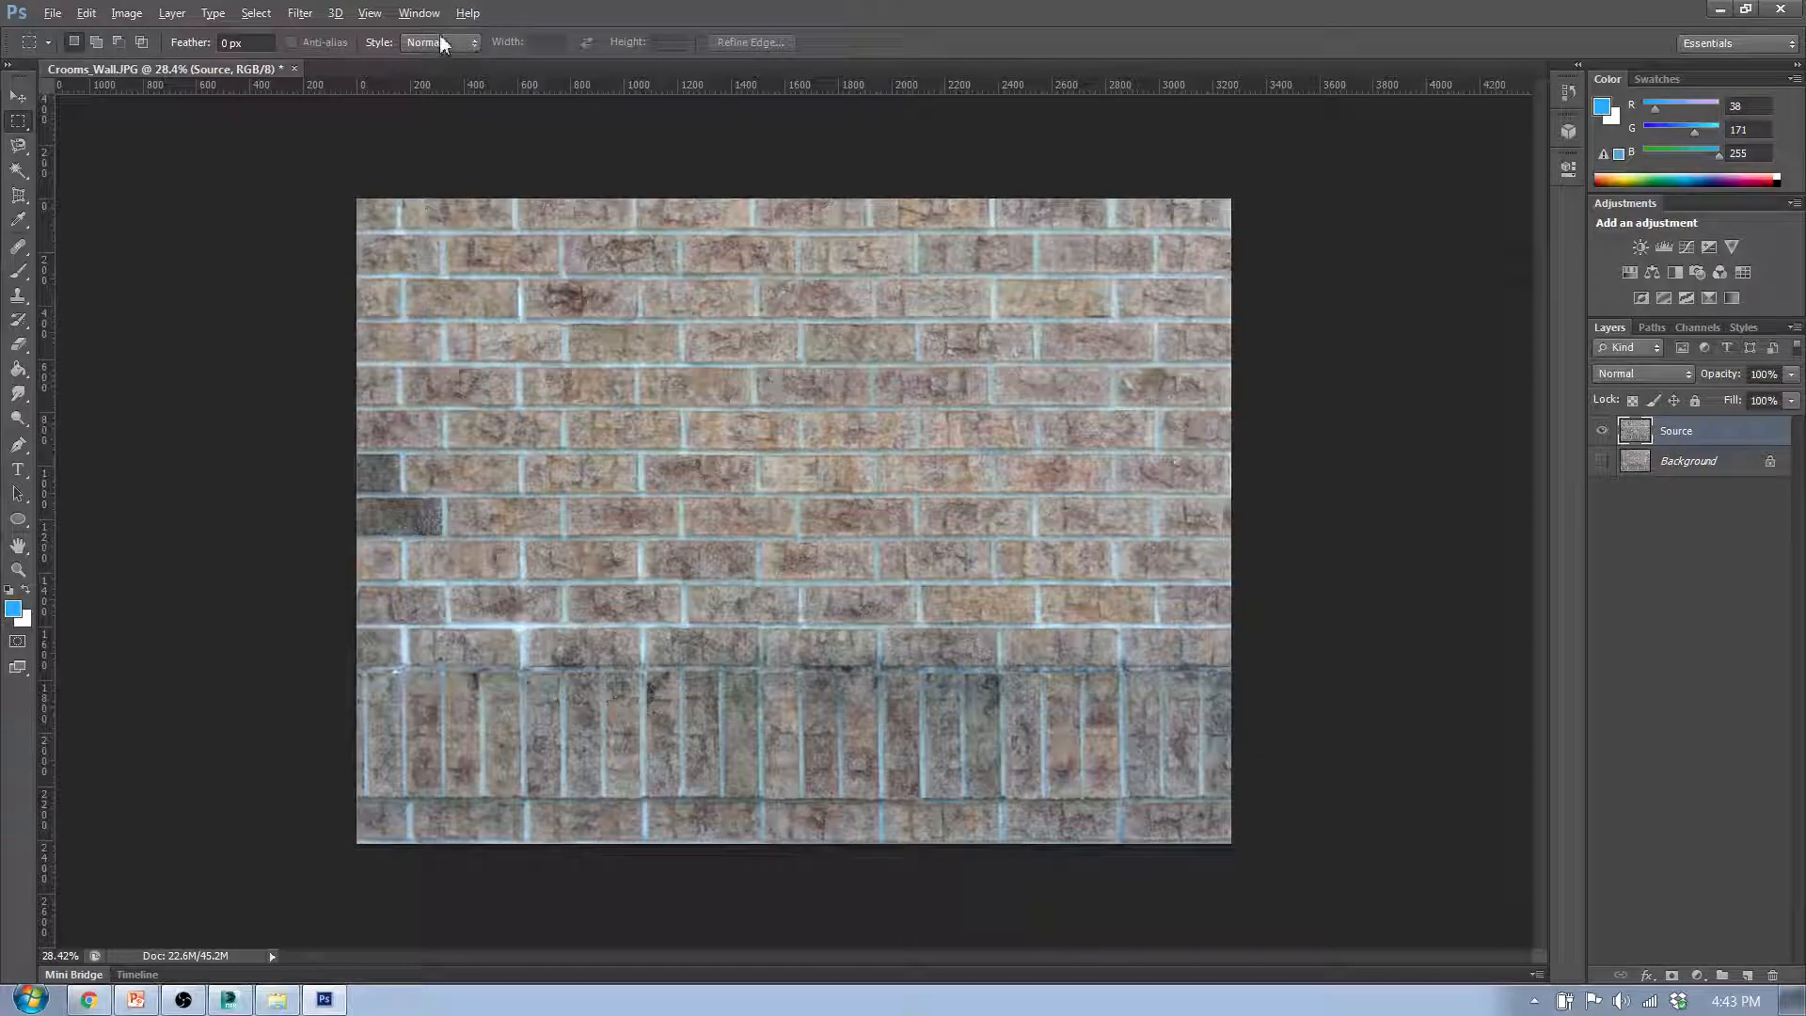
left_click(471, 43)
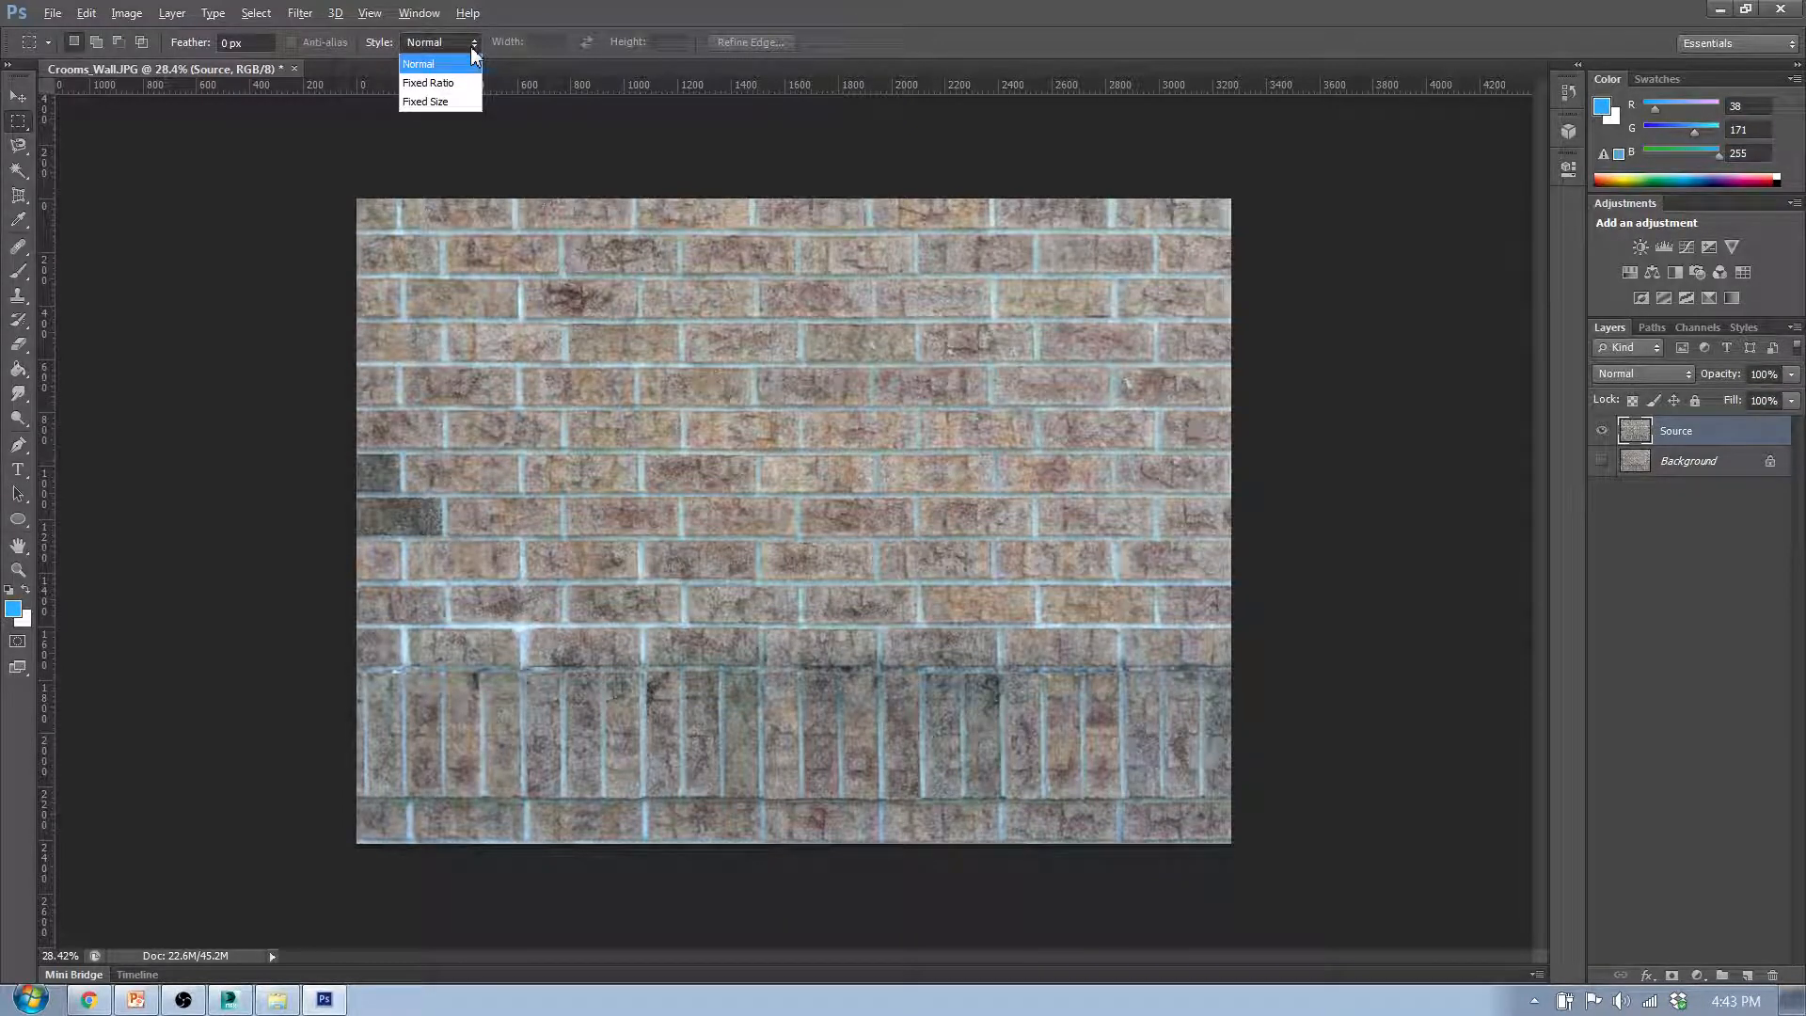
left_click(459, 83)
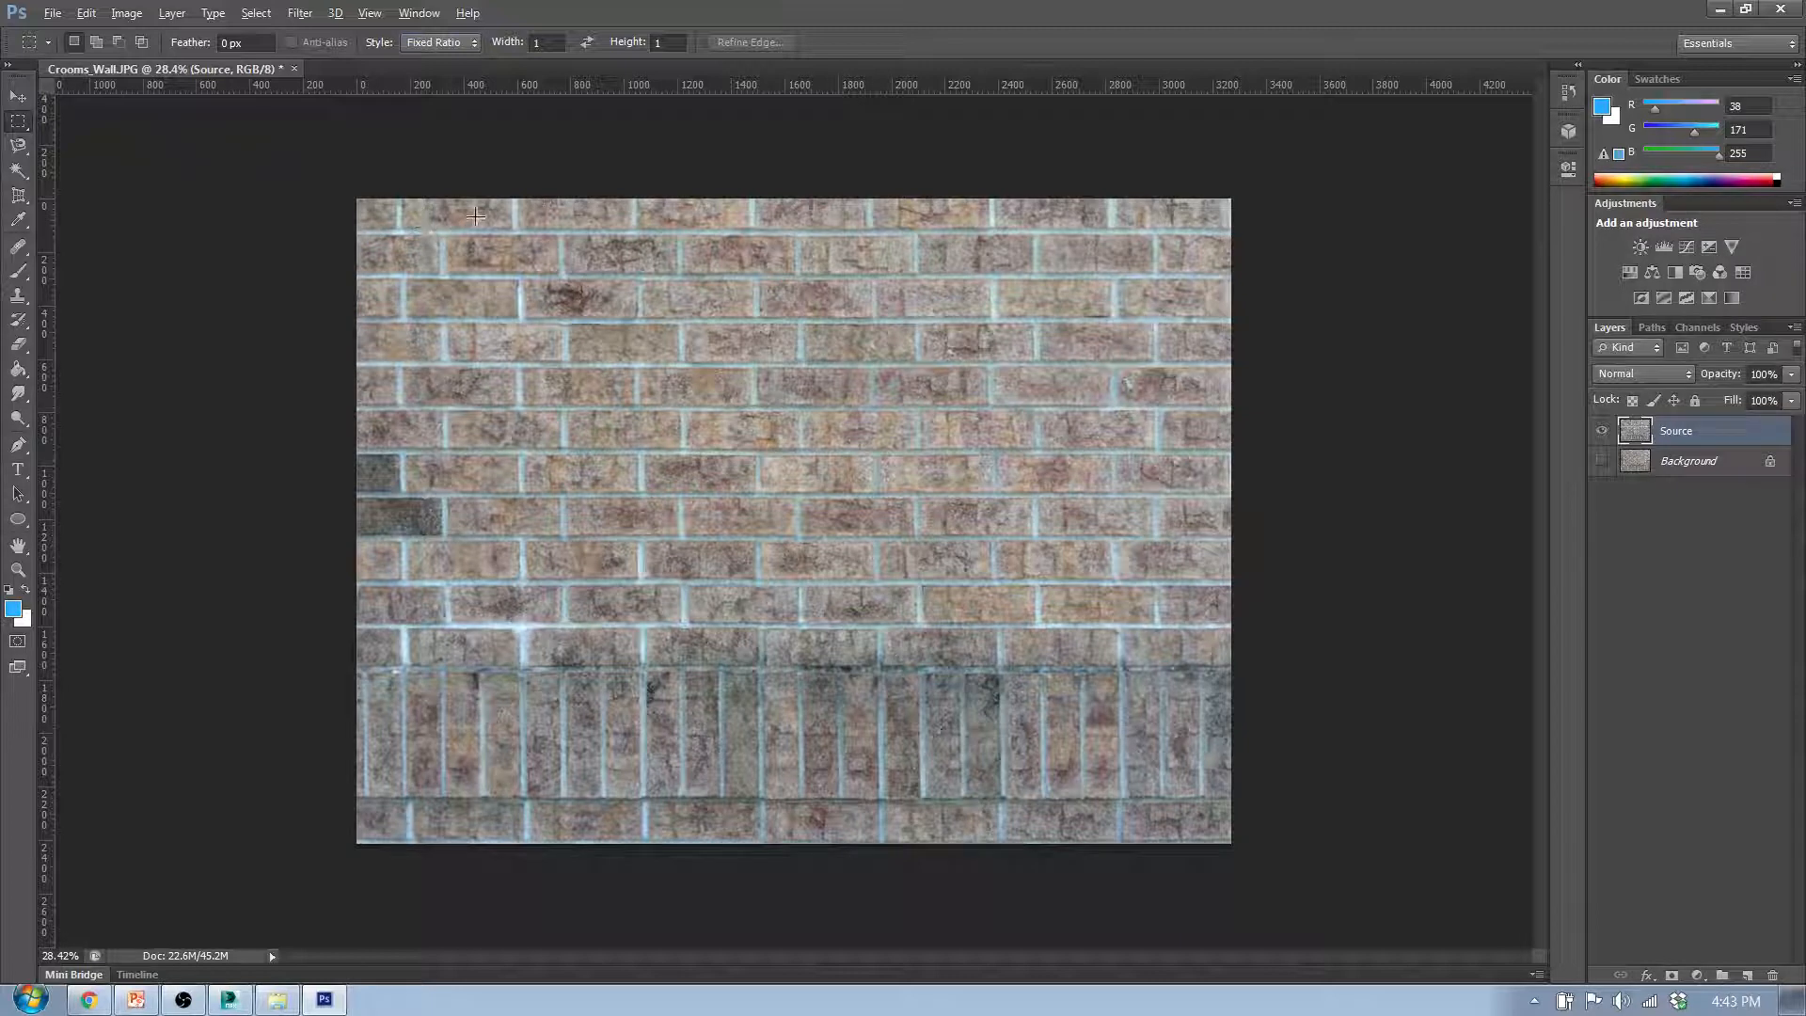
left_click_drag(479, 213, 543, 325)
left_click_drag(665, 376, 703, 404)
left_click_drag(840, 506, 962, 660)
left_click_drag(966, 651, 964, 648)
left_click_drag(965, 649, 962, 645)
left_click_drag(968, 650, 967, 649)
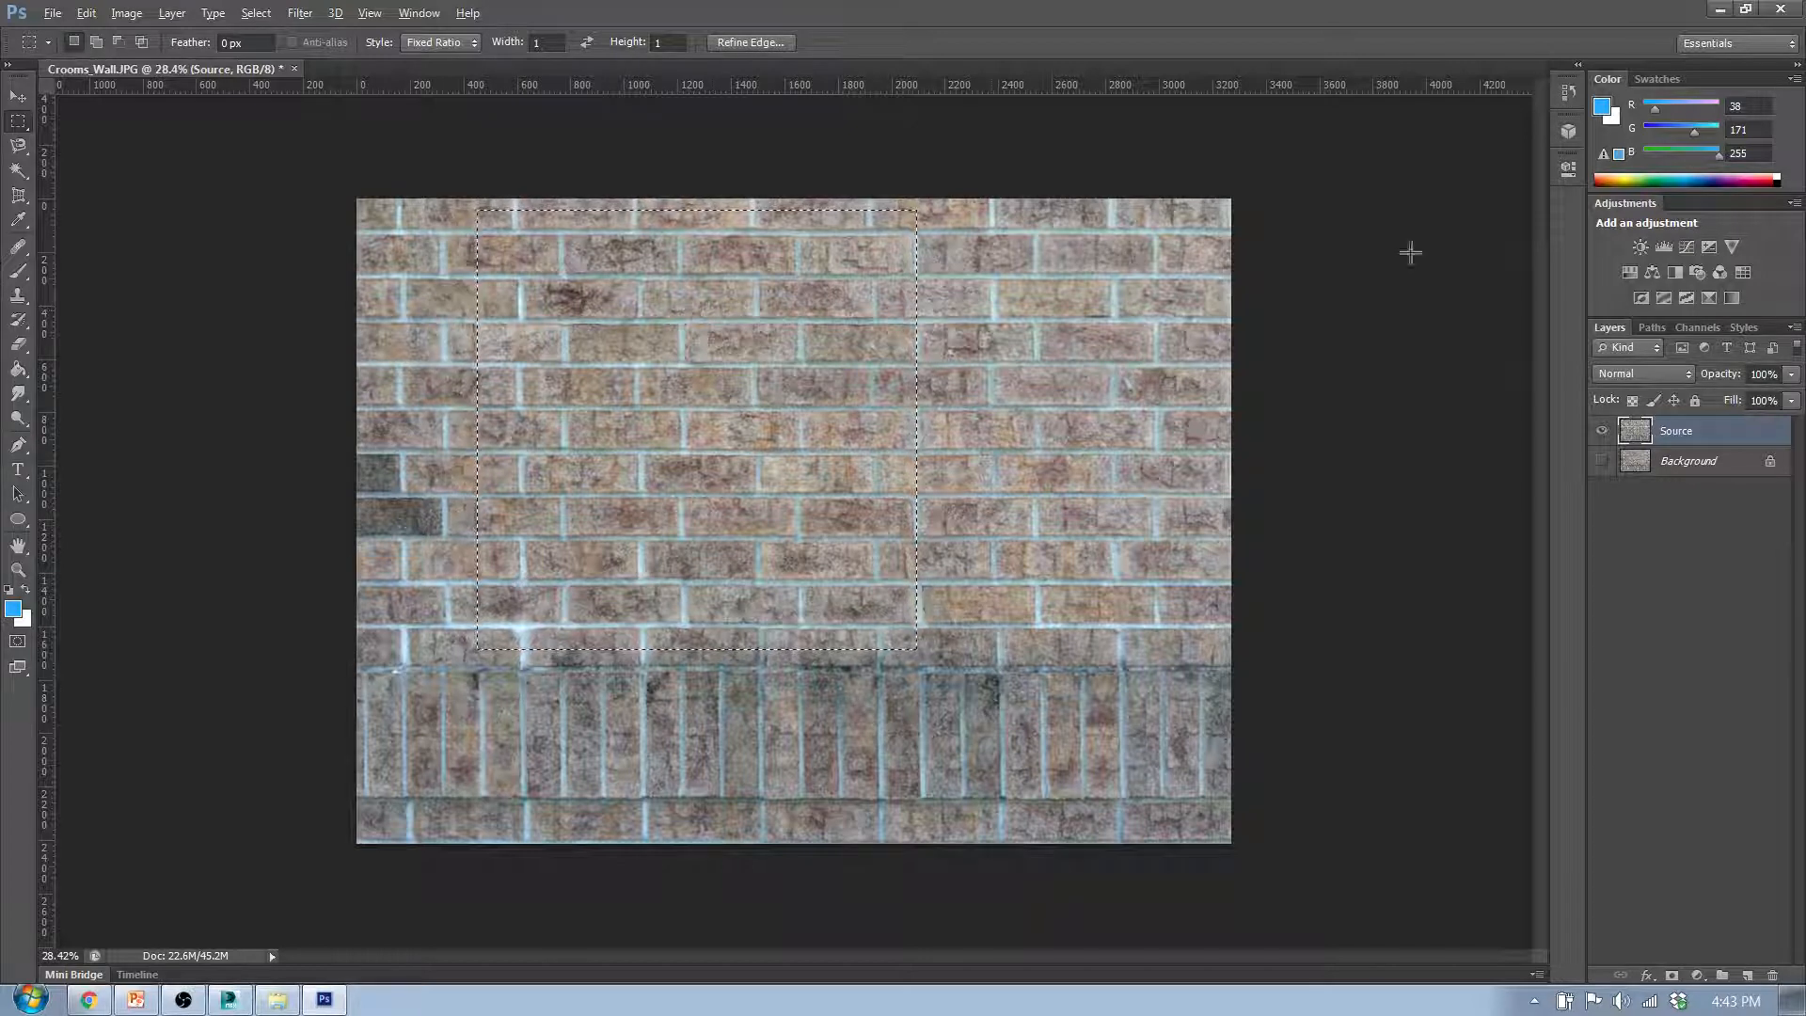
- Try moving the selected bricks, undo the move, and shift only the selection outline about 450 px to the right
left_click(18, 95)
left_click_drag(682, 256, 827, 278)
key("ctrl+z")
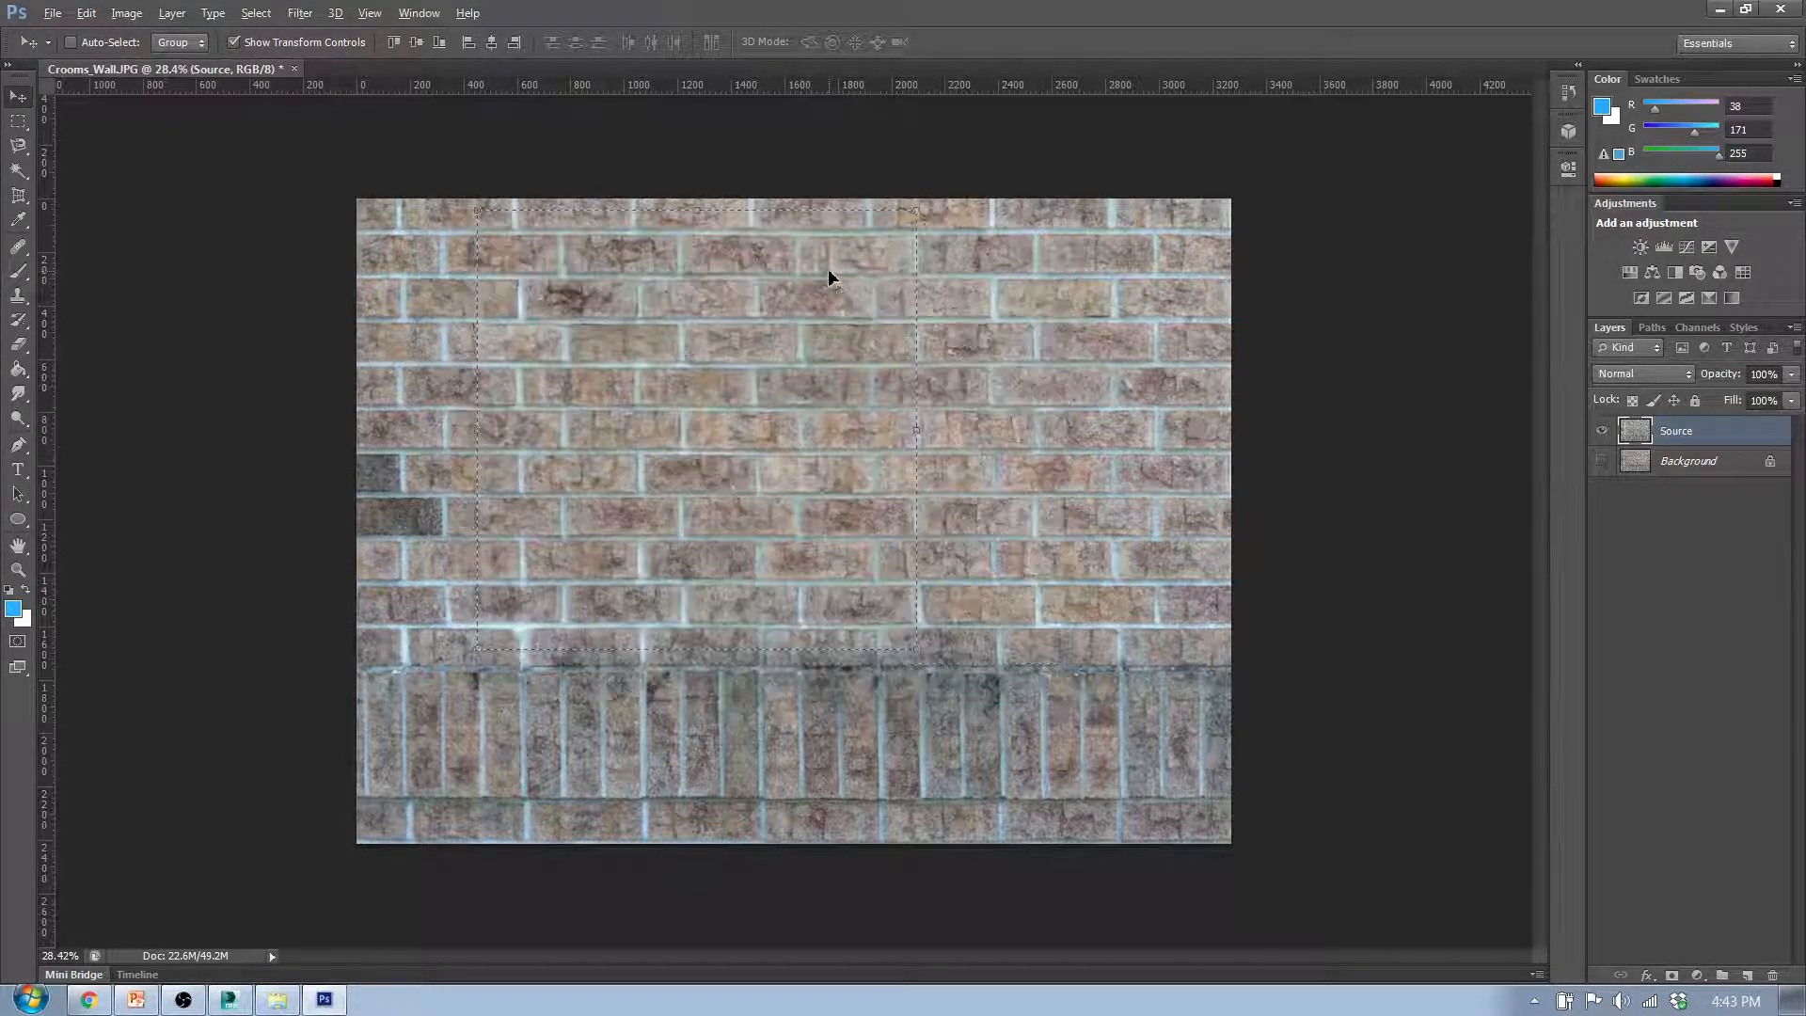
left_click(19, 121)
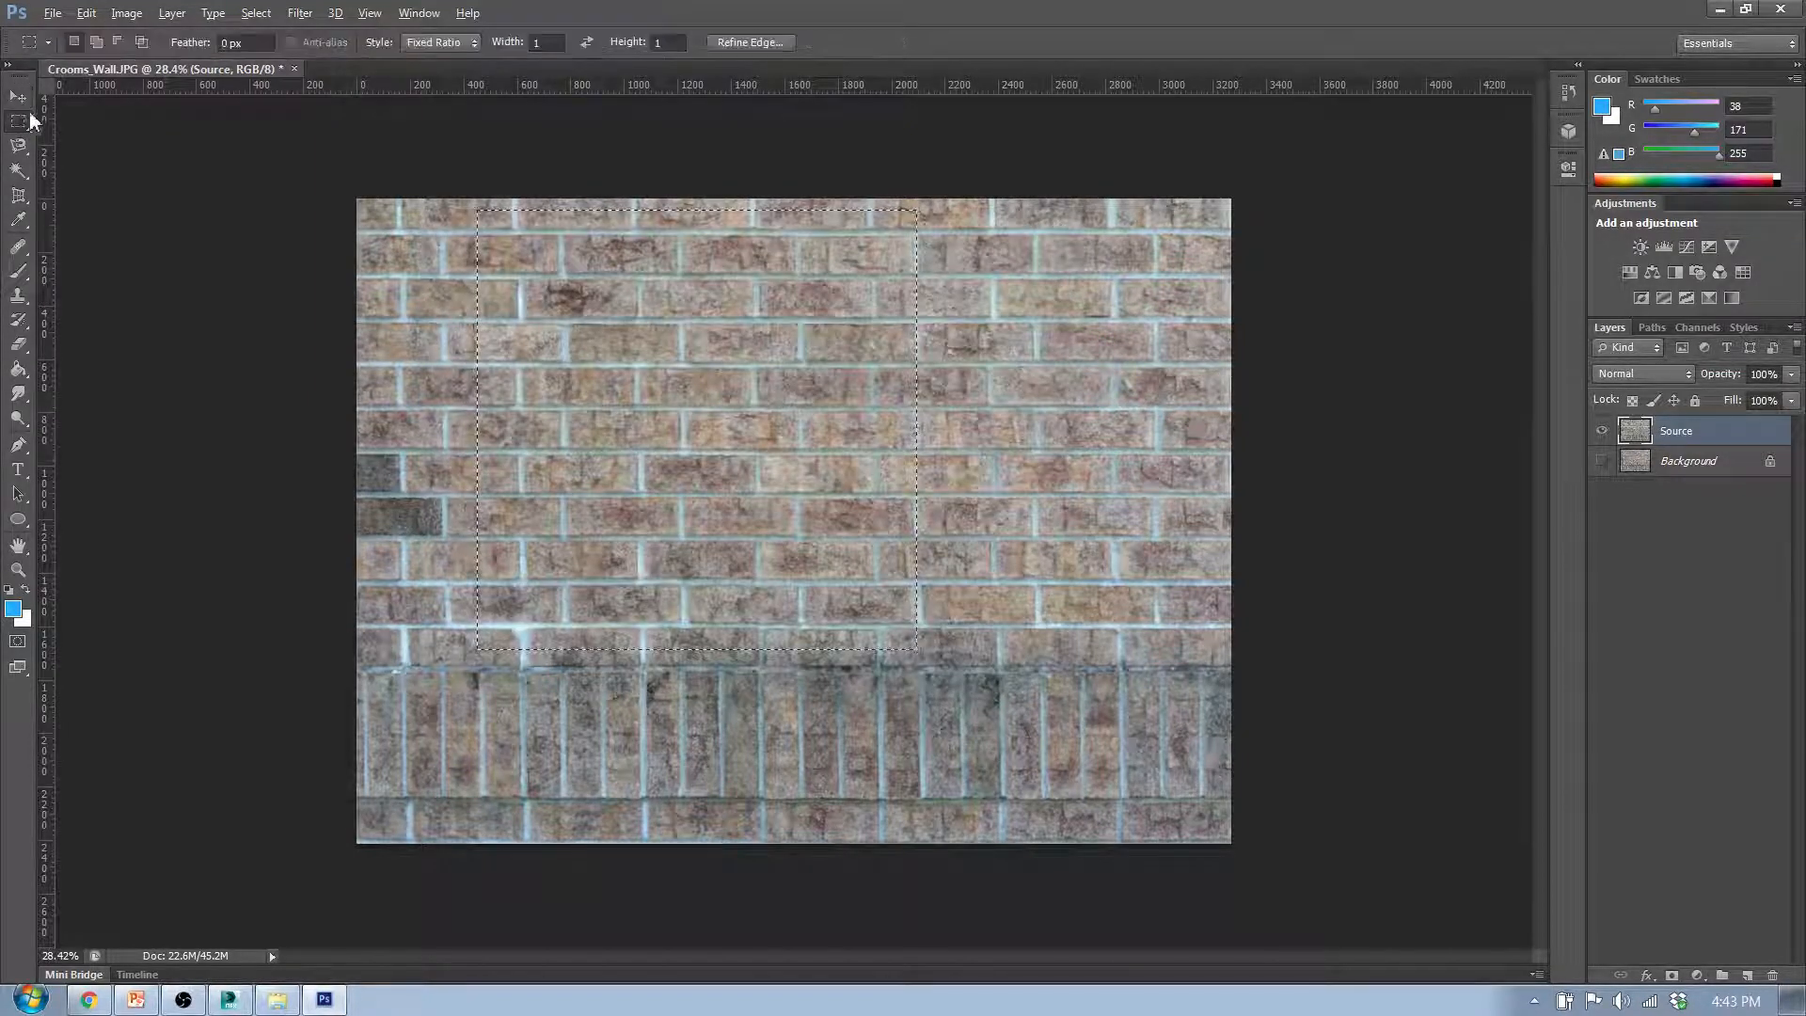
left_click_drag(481, 264, 603, 264)
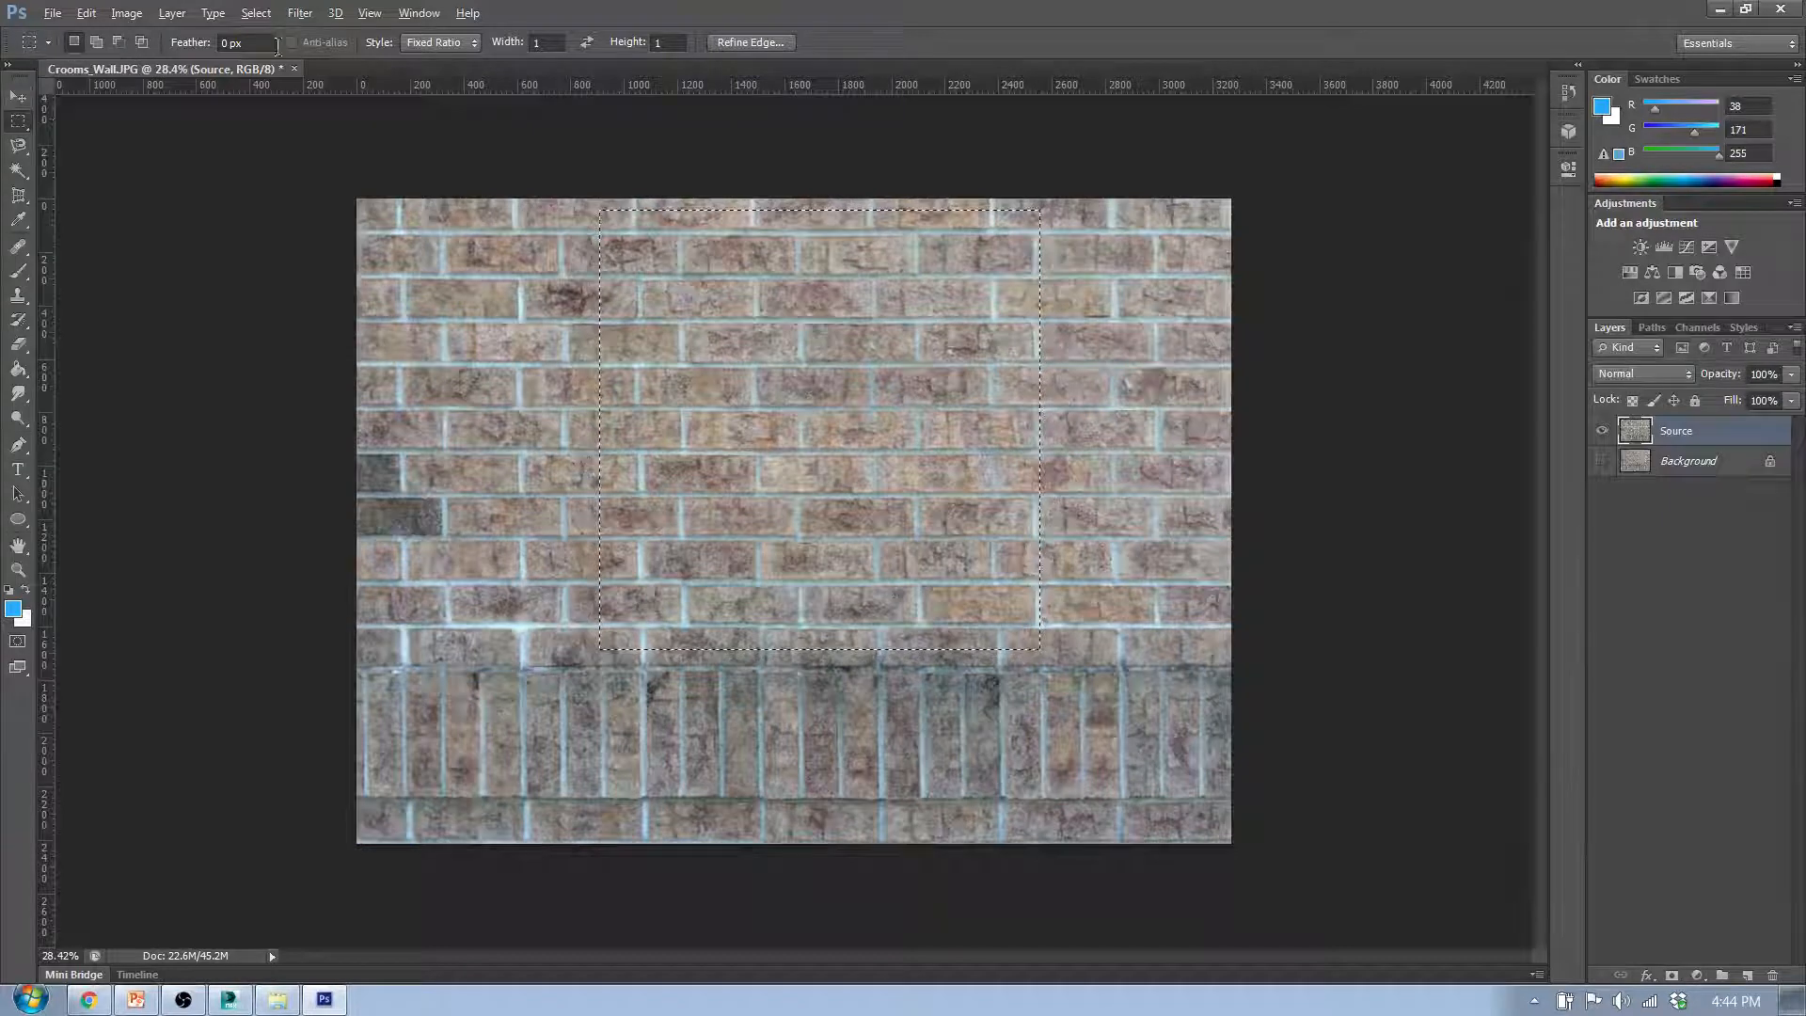
- Set the marquee style to Normal and select a rectangle of bricks about 1750 by 1600 px above the vertical brick band
left_click(475, 47)
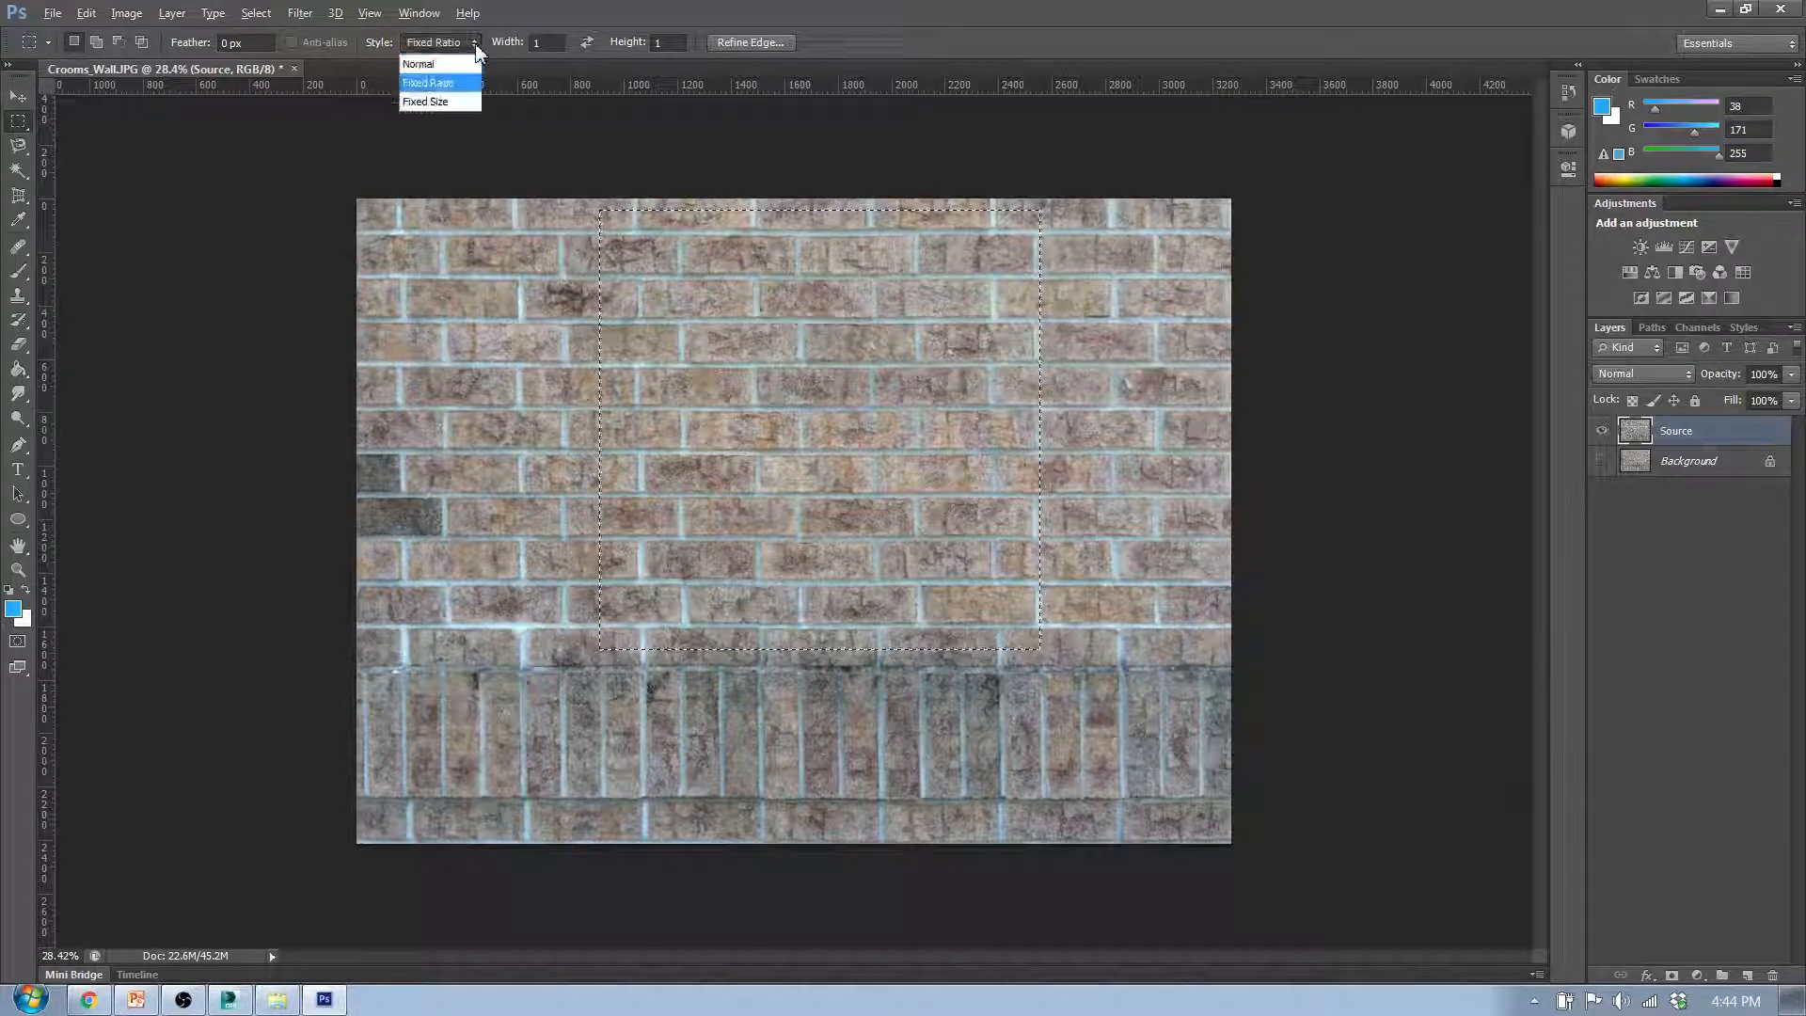
left_click(422, 64)
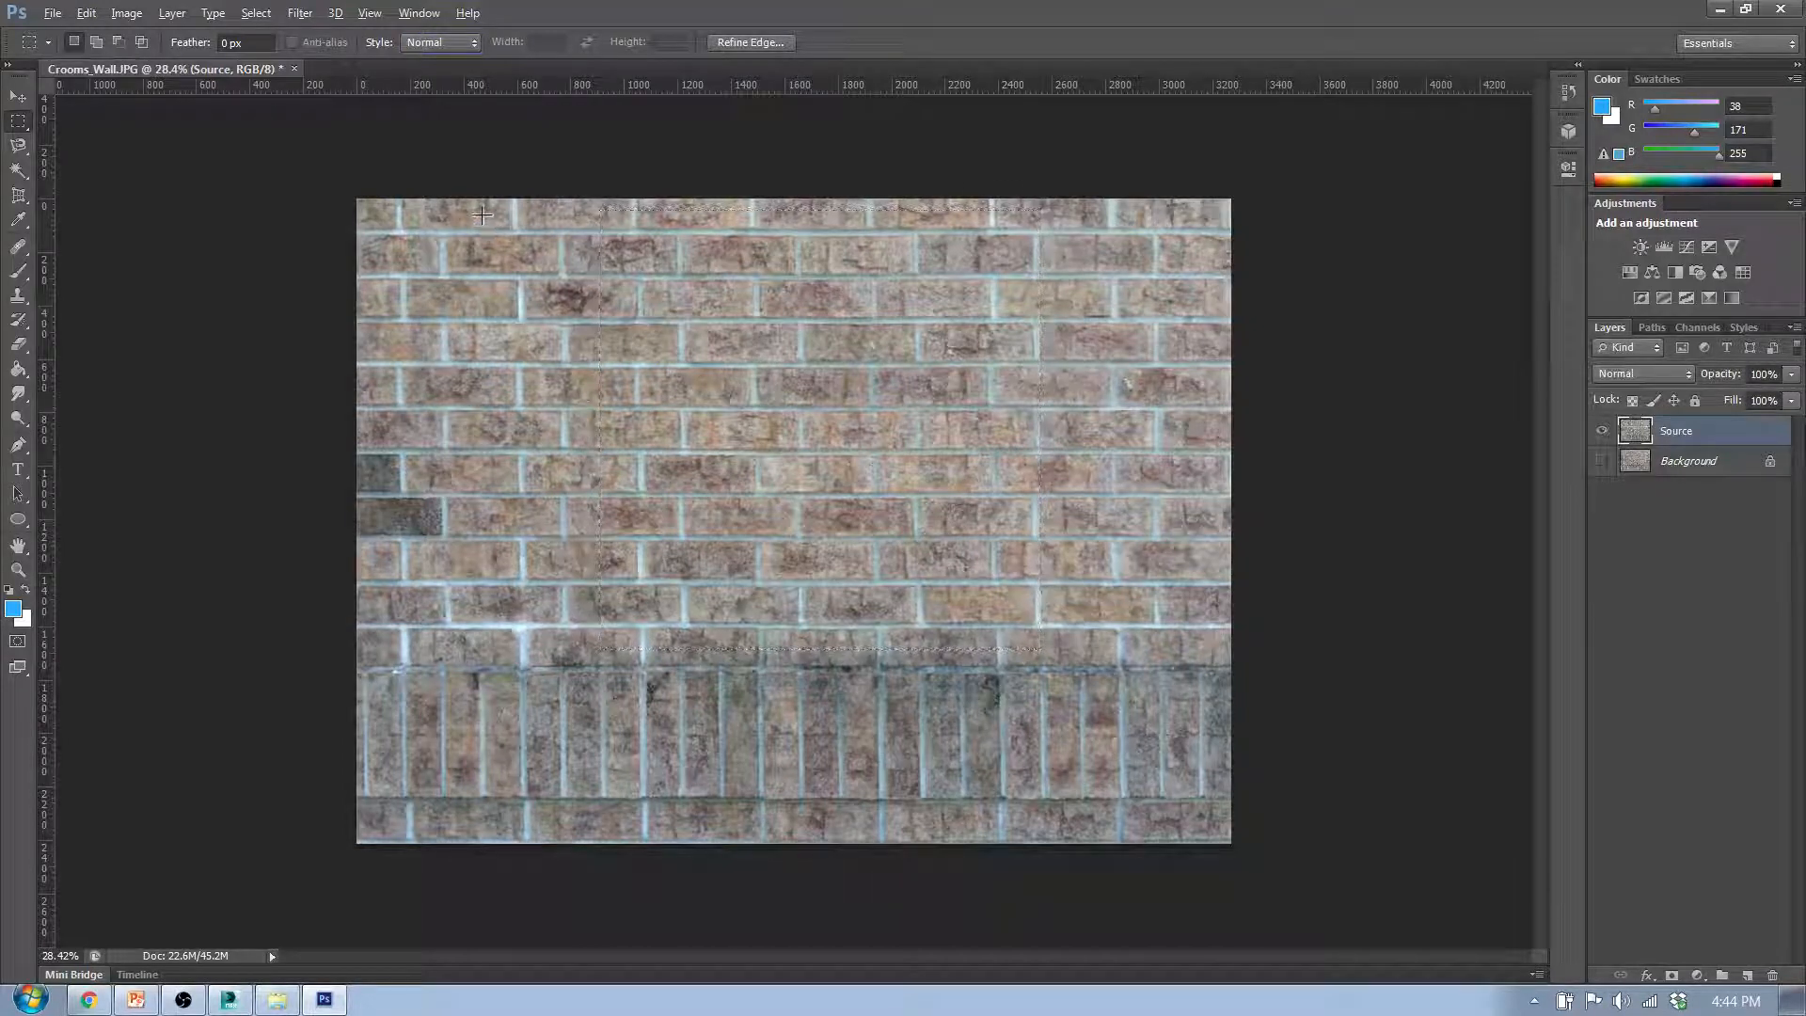
left_click_drag(516, 201, 679, 227)
left_click_drag(573, 252, 960, 564)
left_click_drag(959, 564, 952, 649)
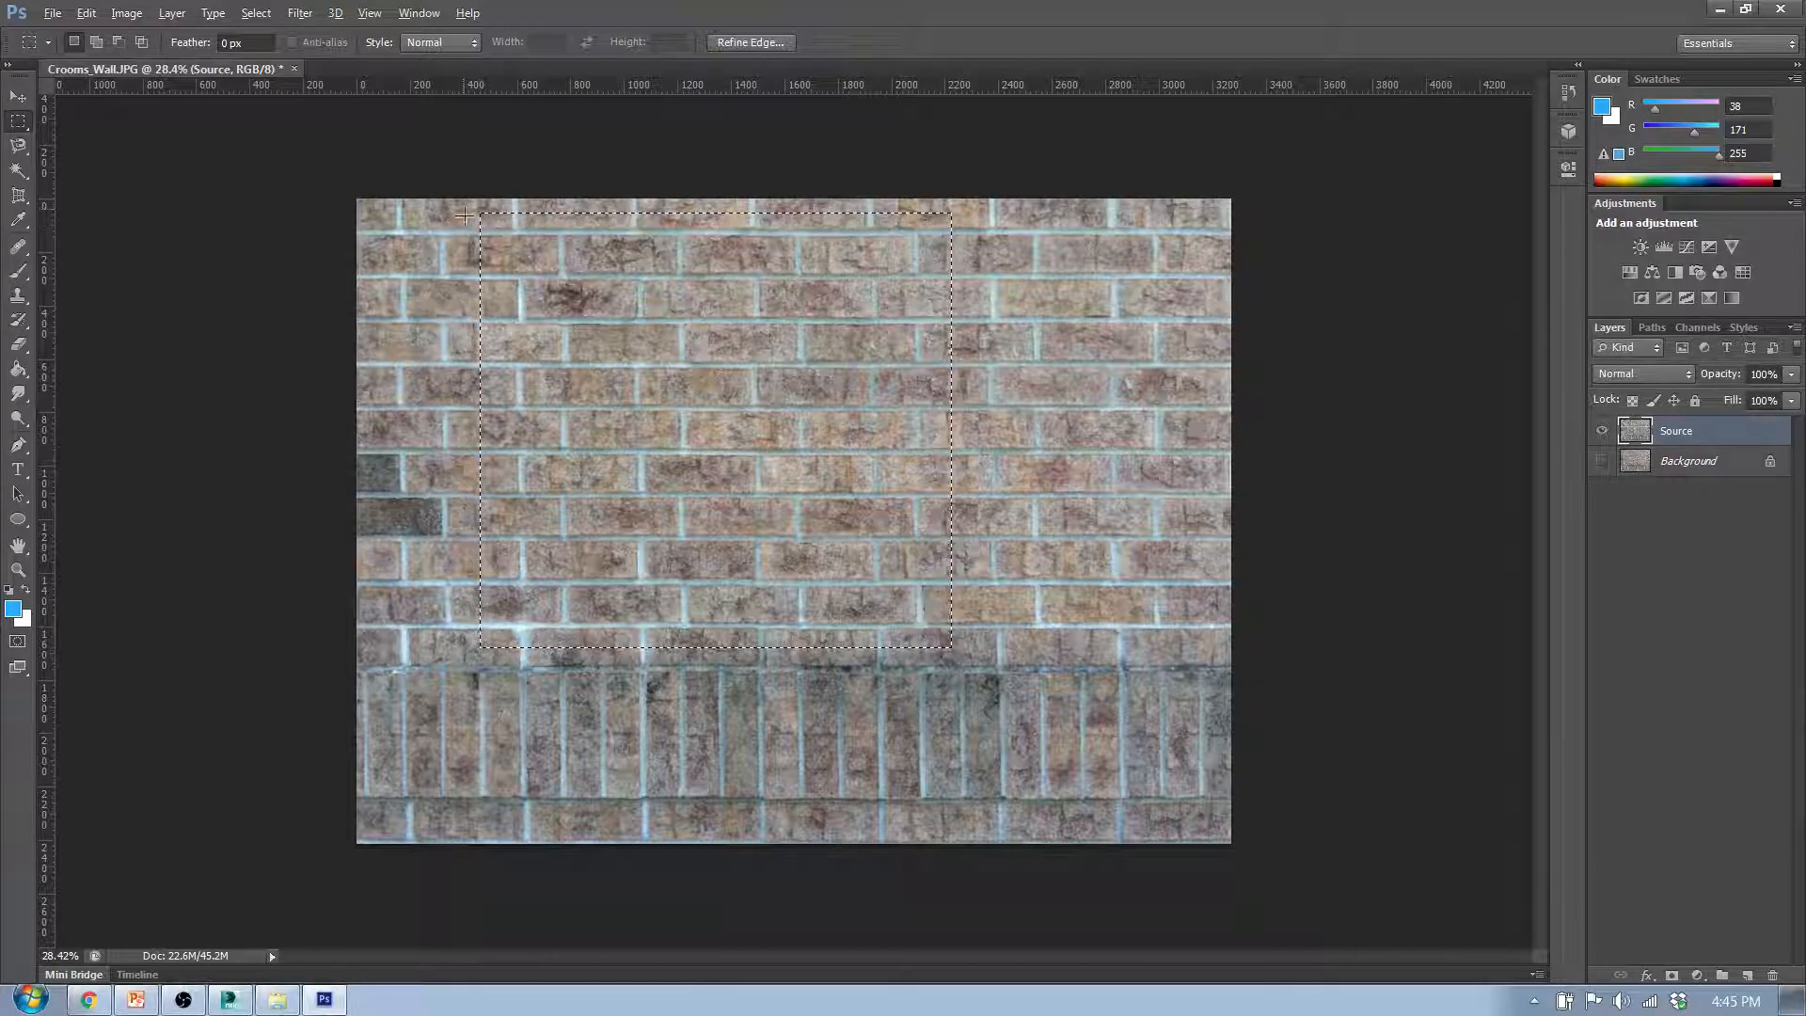
- Inspect the selection's lower left corner, and place a vertical guide along the mortar joint at about 590 px
scroll(467, 656, "up", 4)
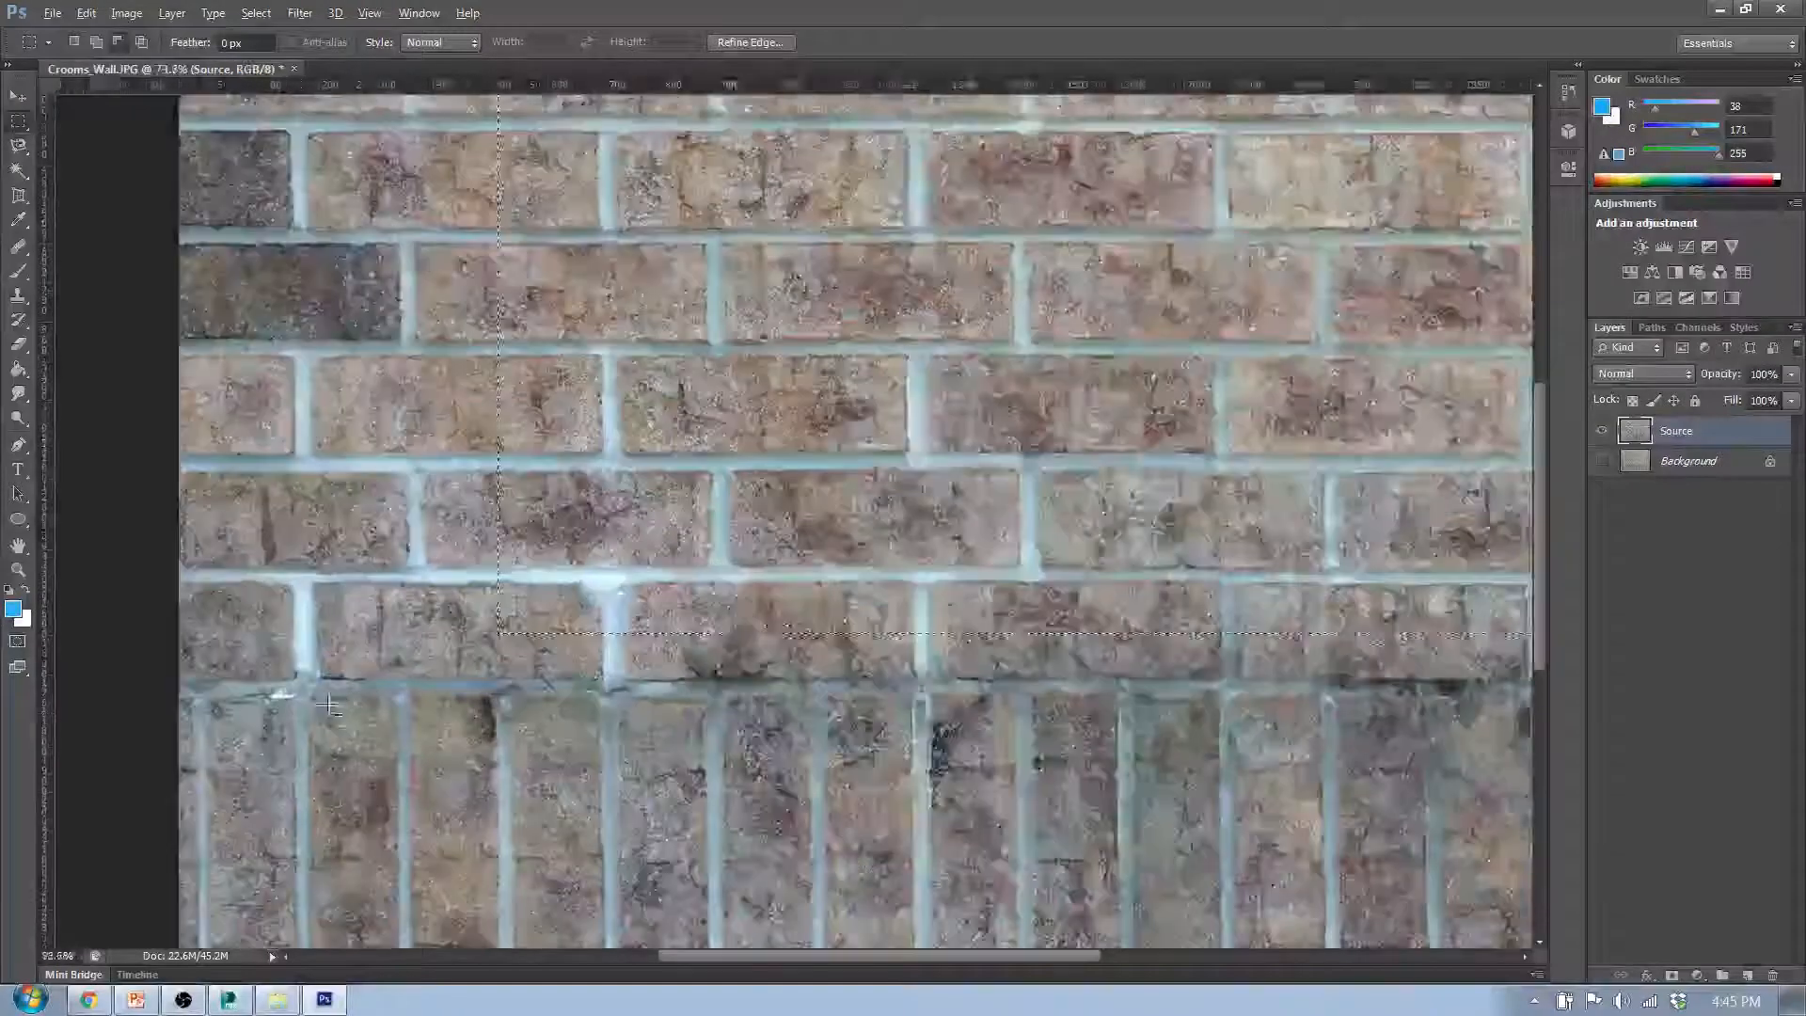
scroll(327, 703, "up", 1)
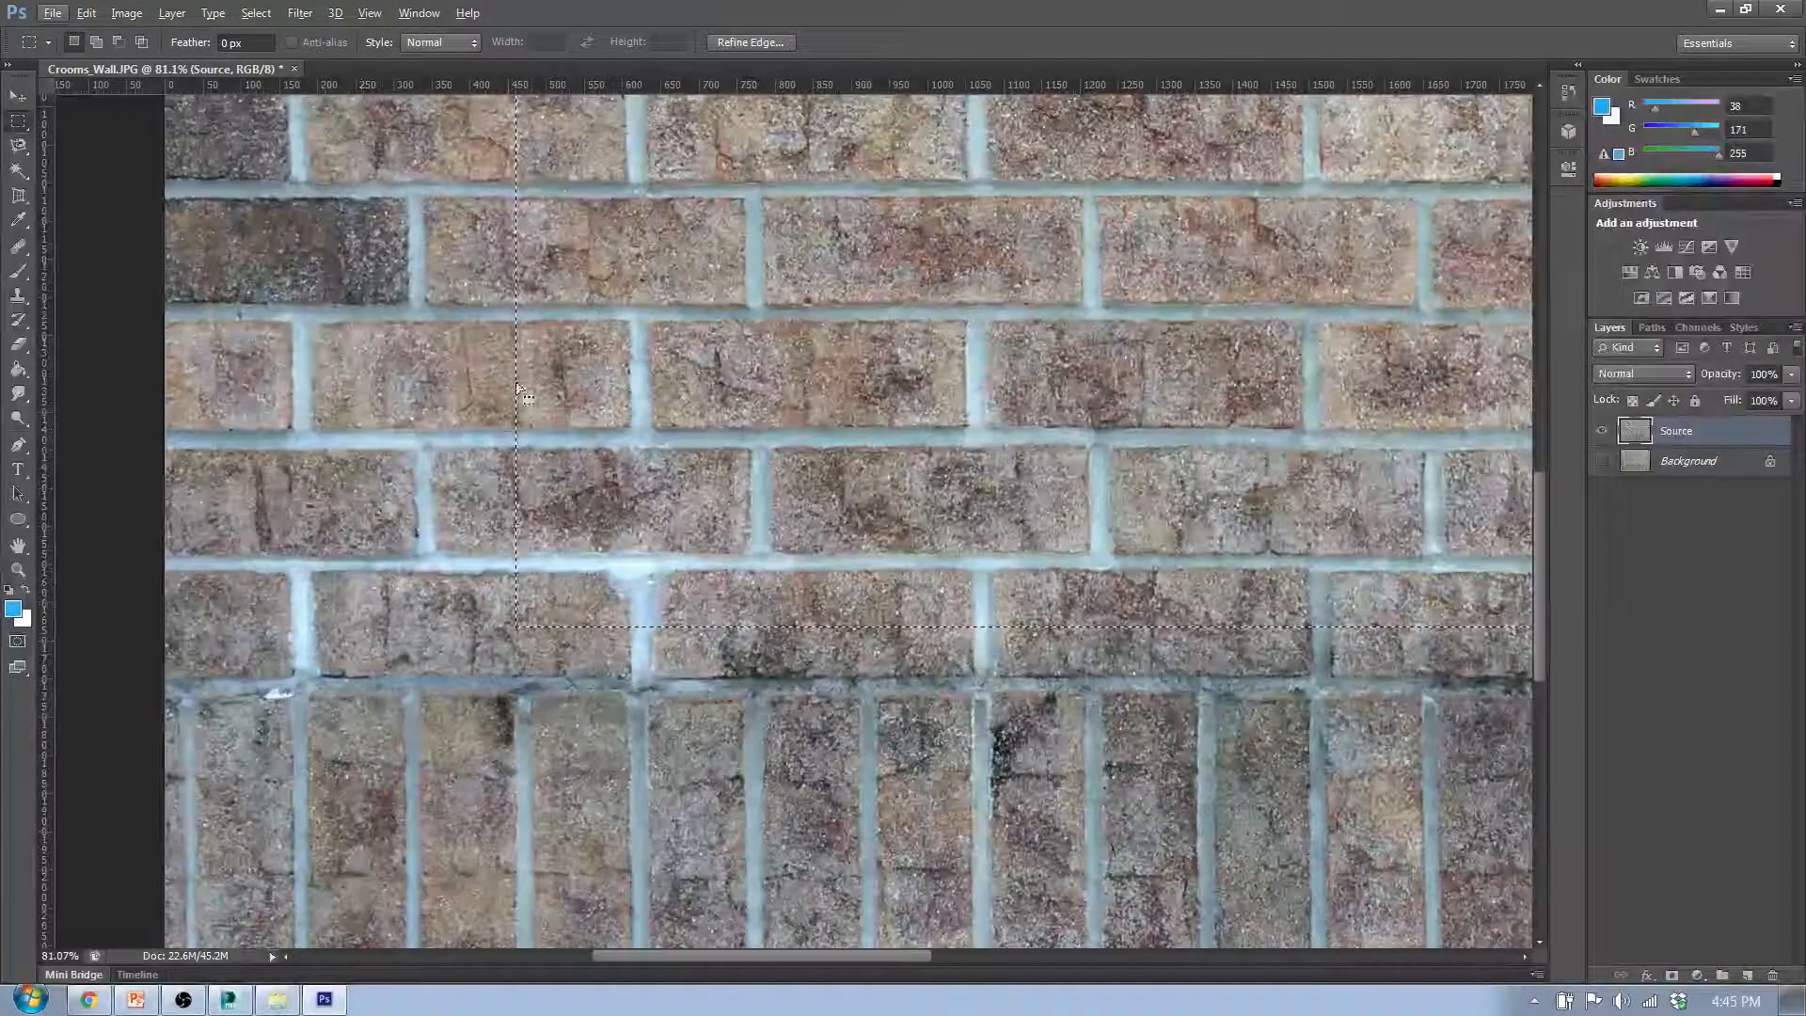
scroll(517, 387, "up", 2)
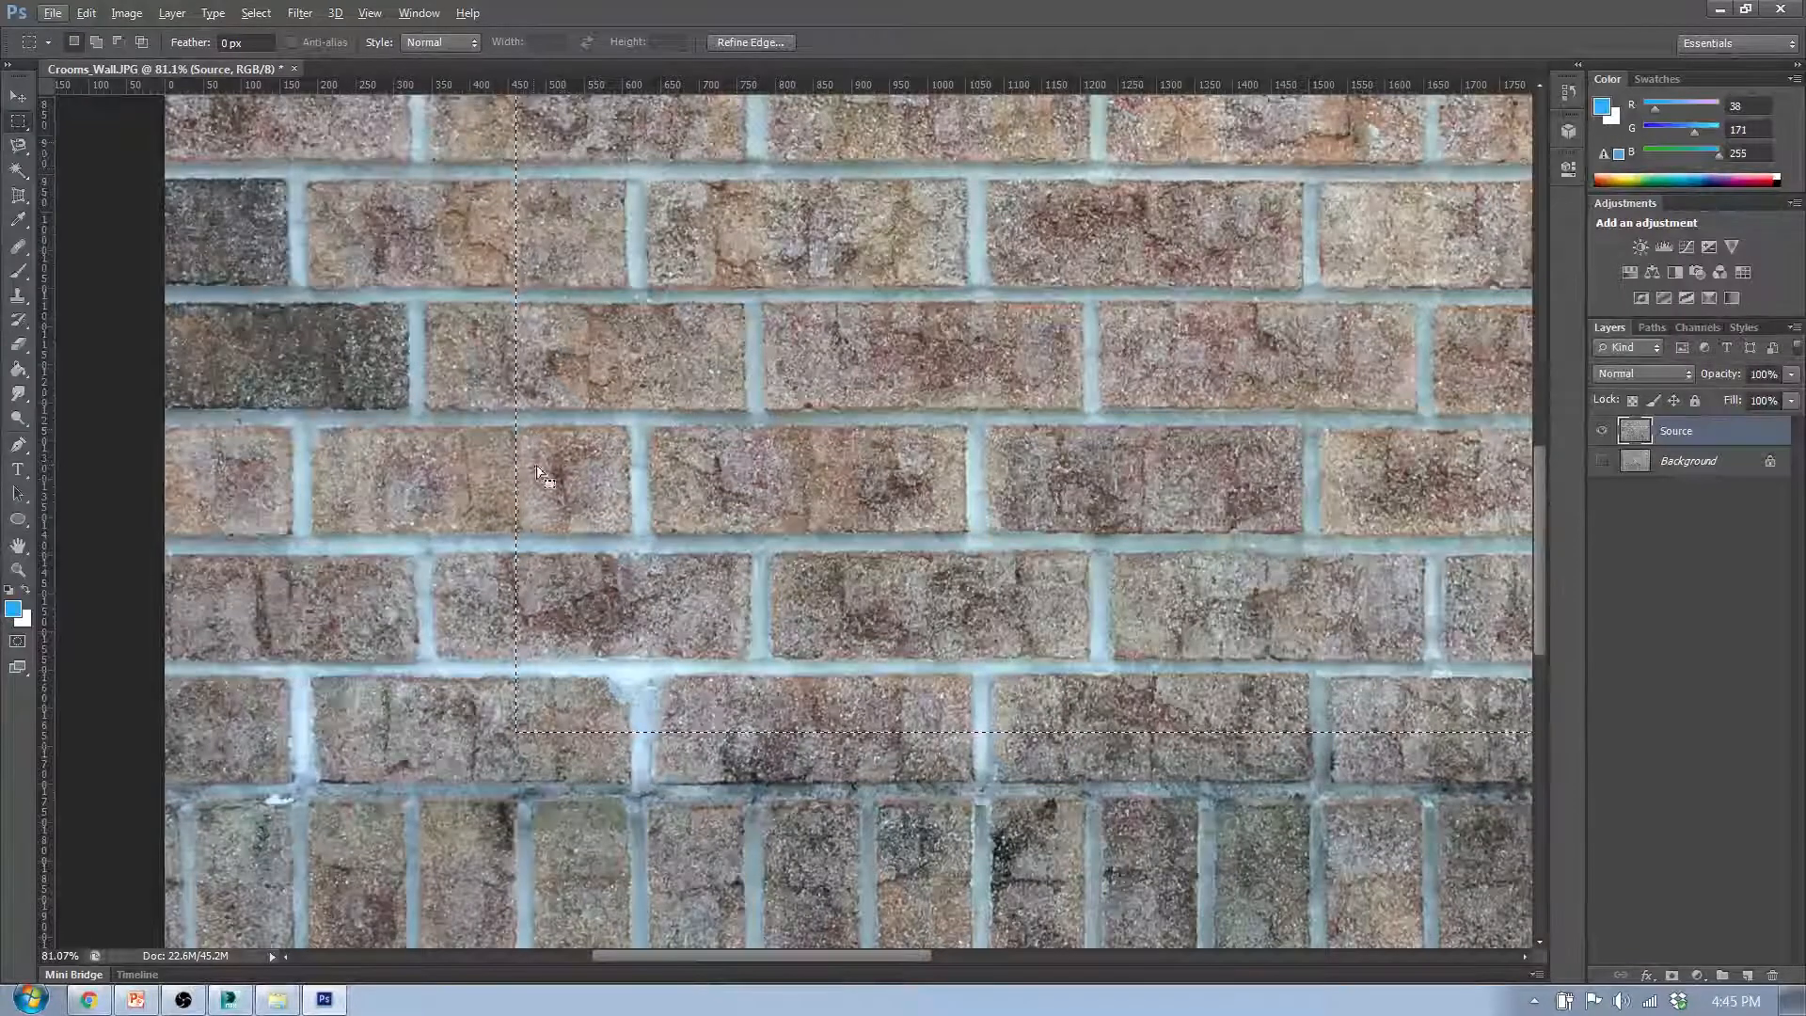
scroll(583, 611, "down", 5)
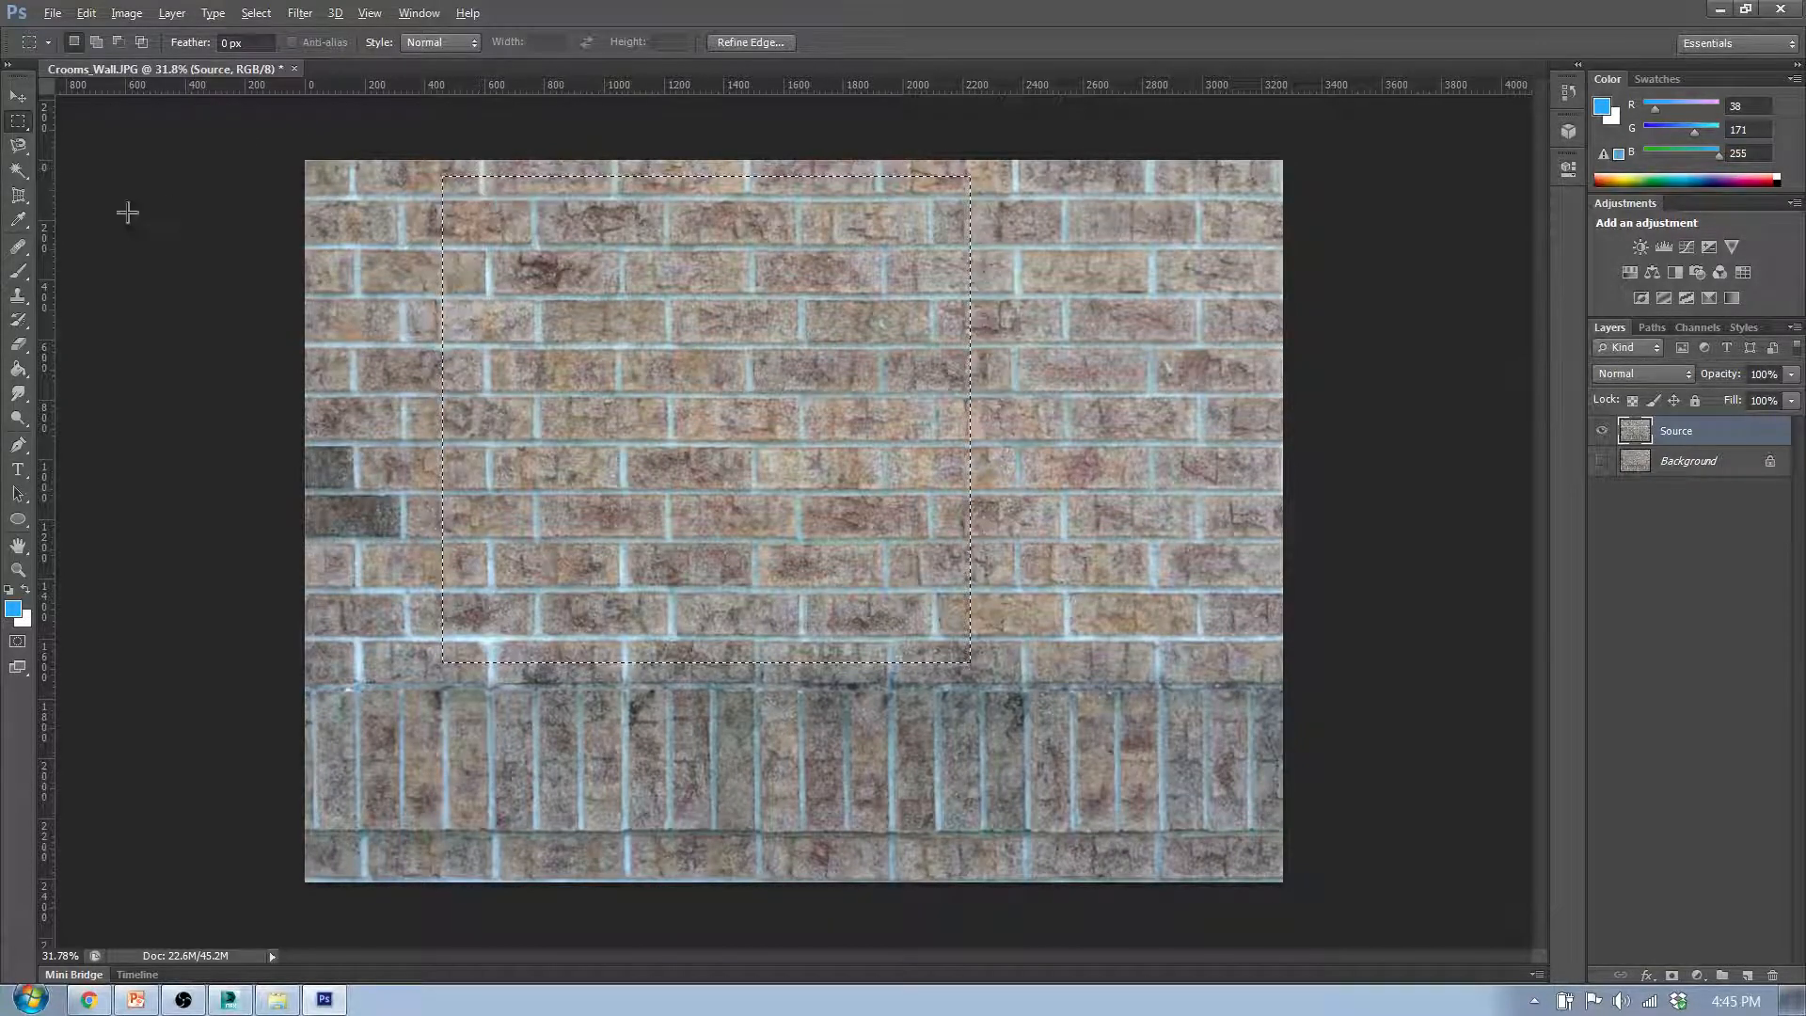
left_click_drag(48, 242, 536, 314)
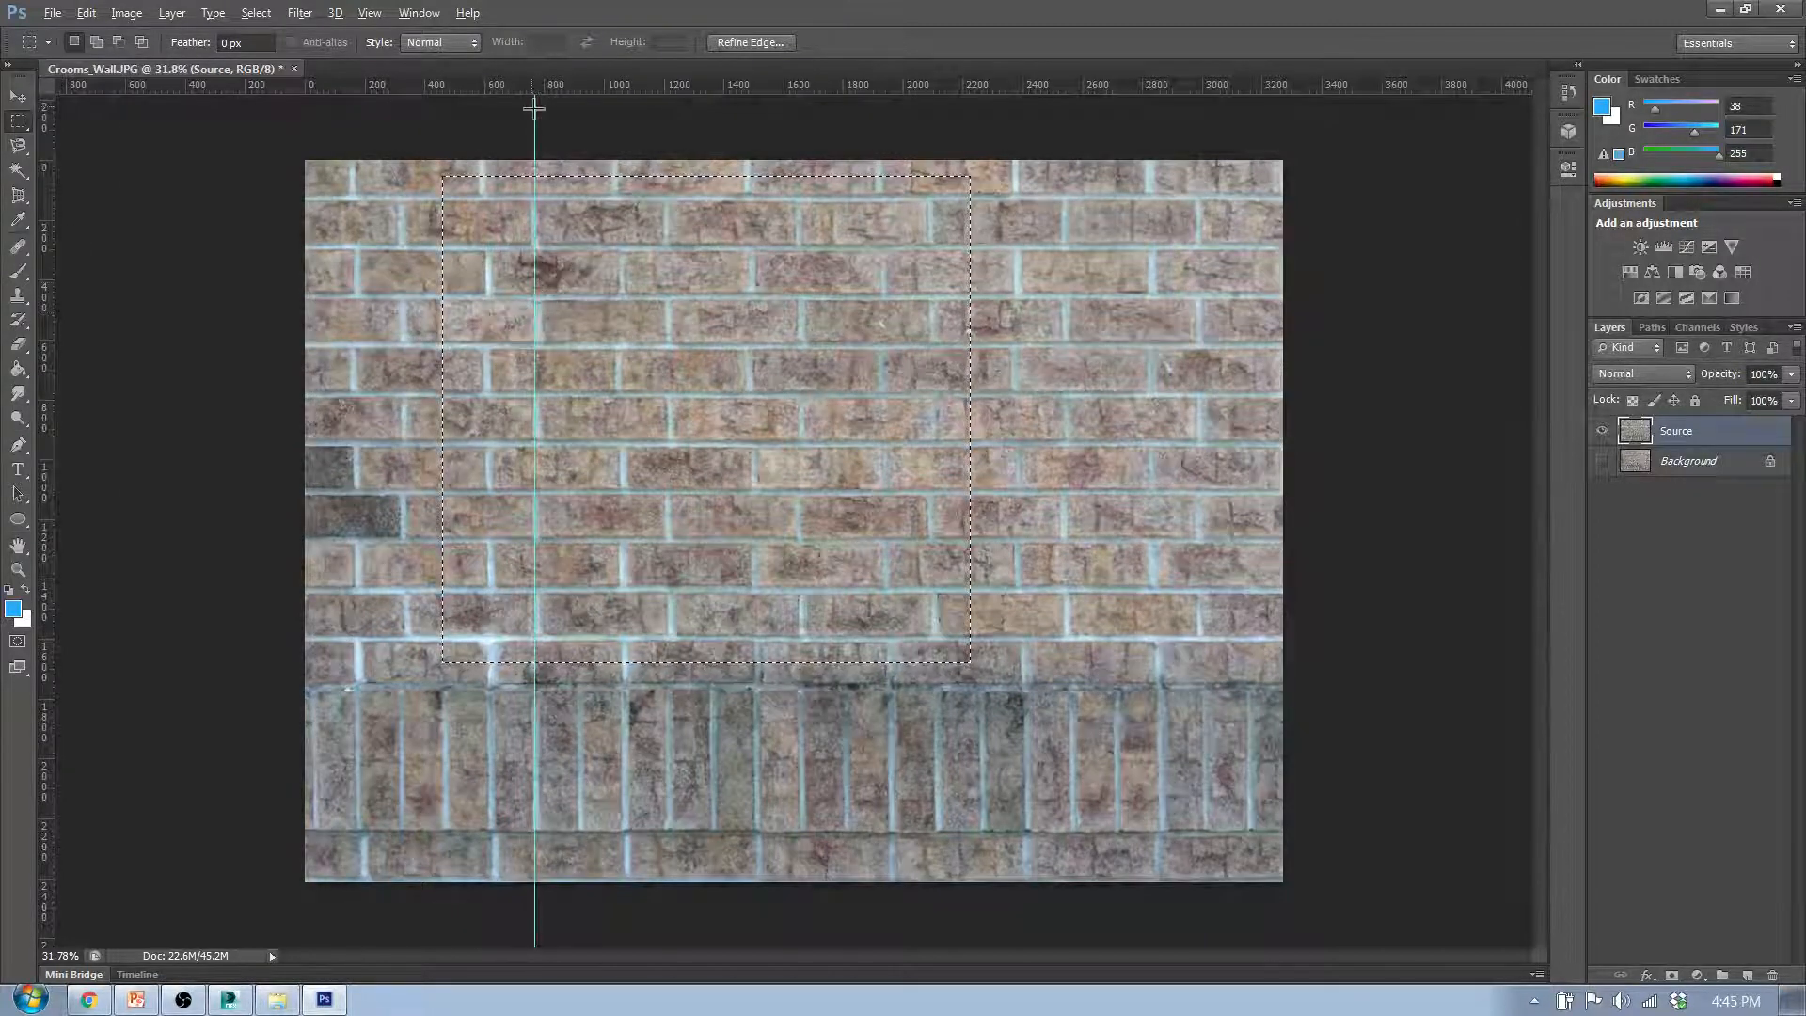
left_click(18, 96)
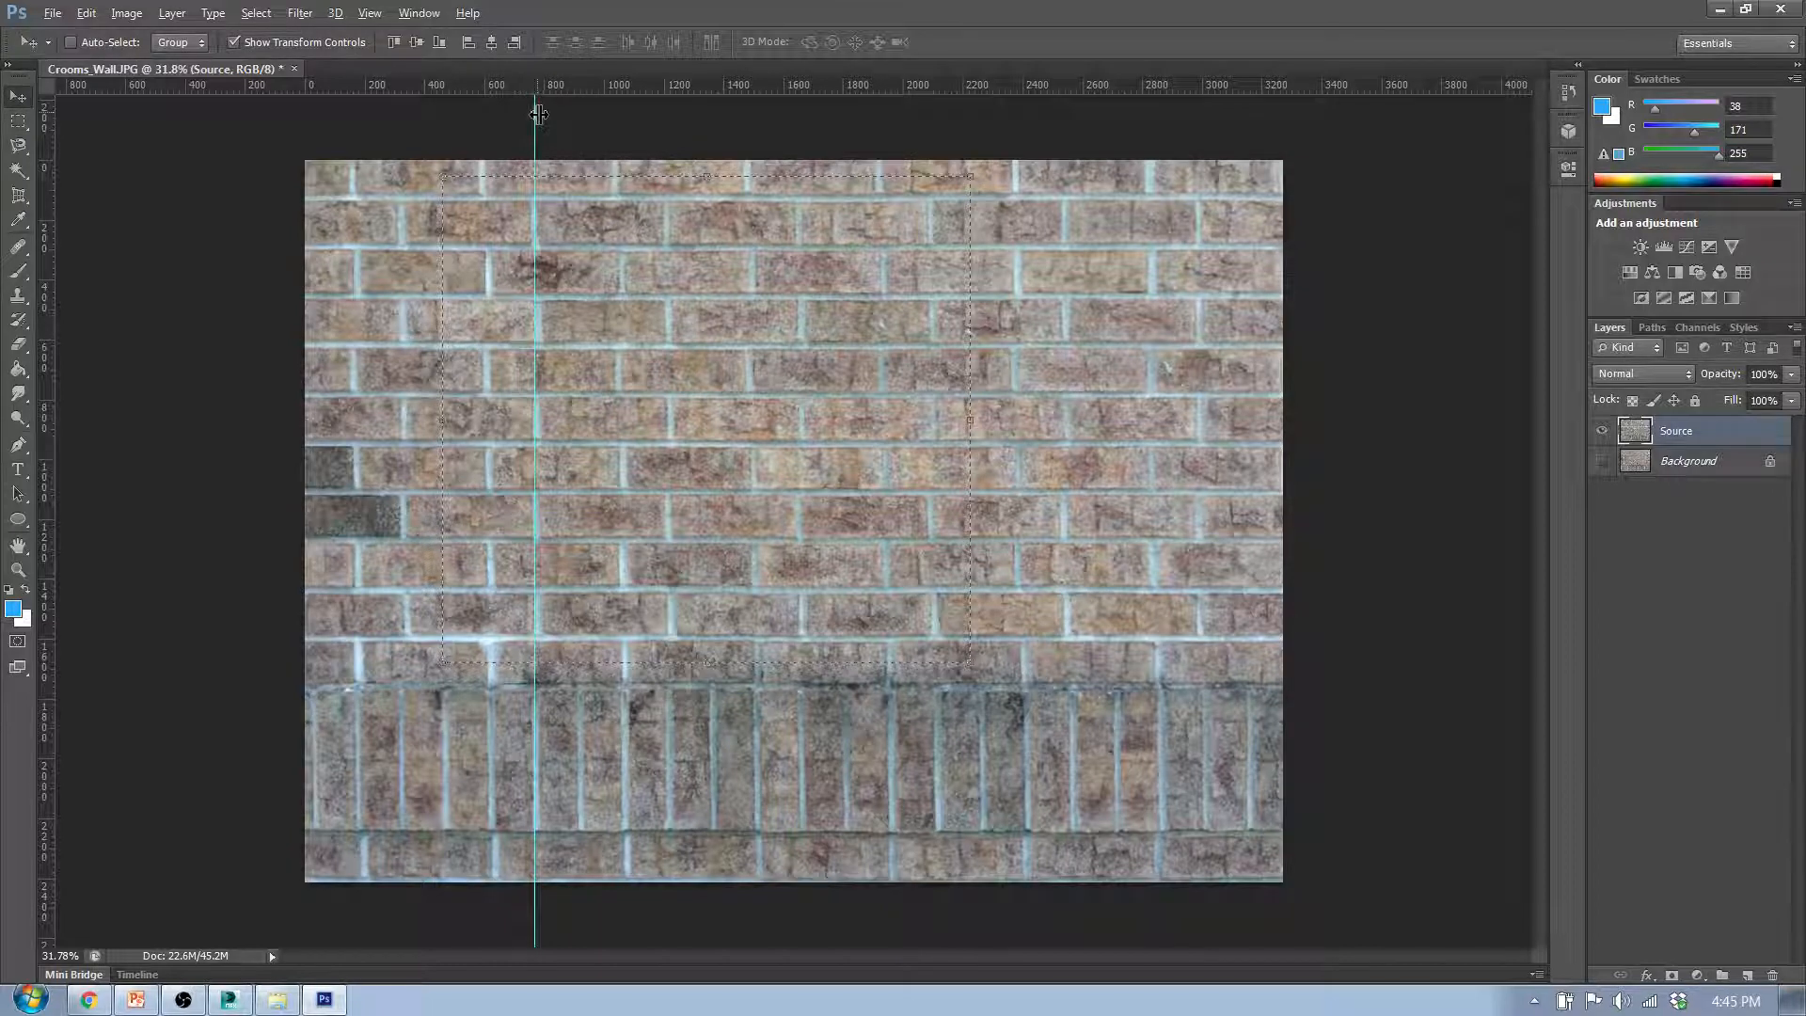
left_click_drag(538, 114, 483, 166)
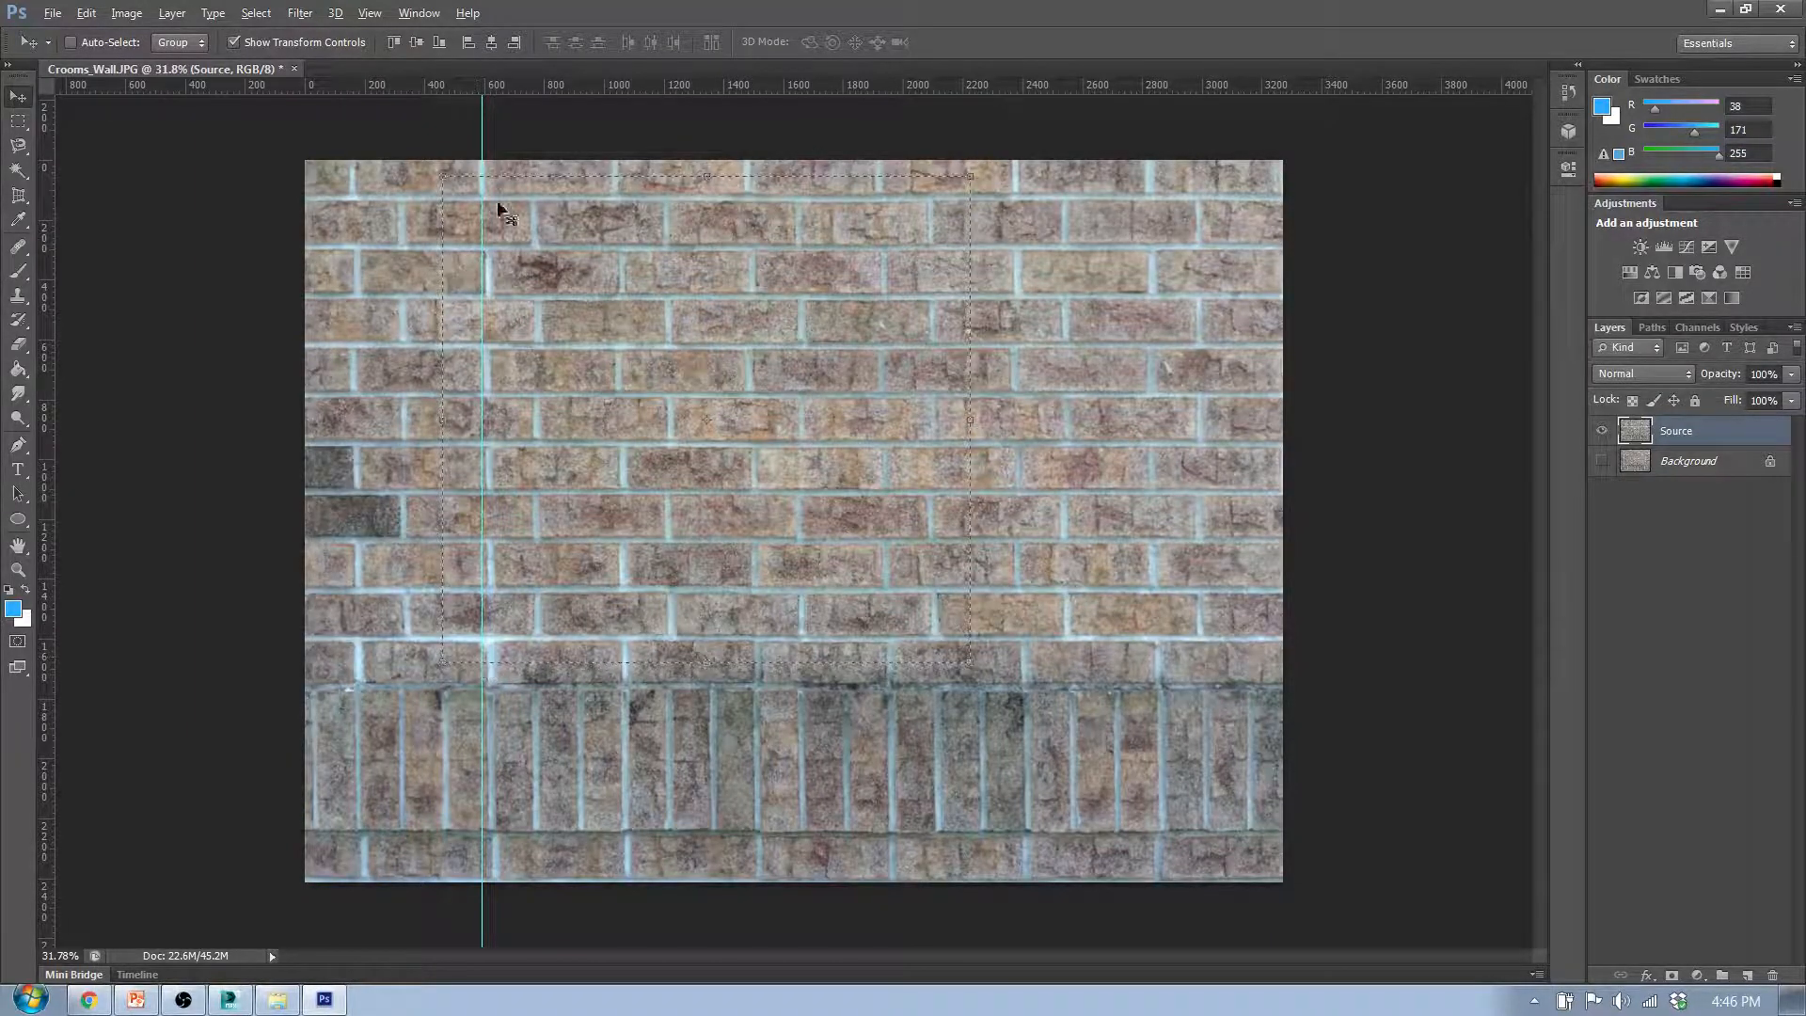
- Check the brick joints near 1900 px with the vertical guide, remove the guide, and crop the image to the selection
left_click_drag(482, 138, 882, 137)
left_click_drag(882, 137, 882, 137)
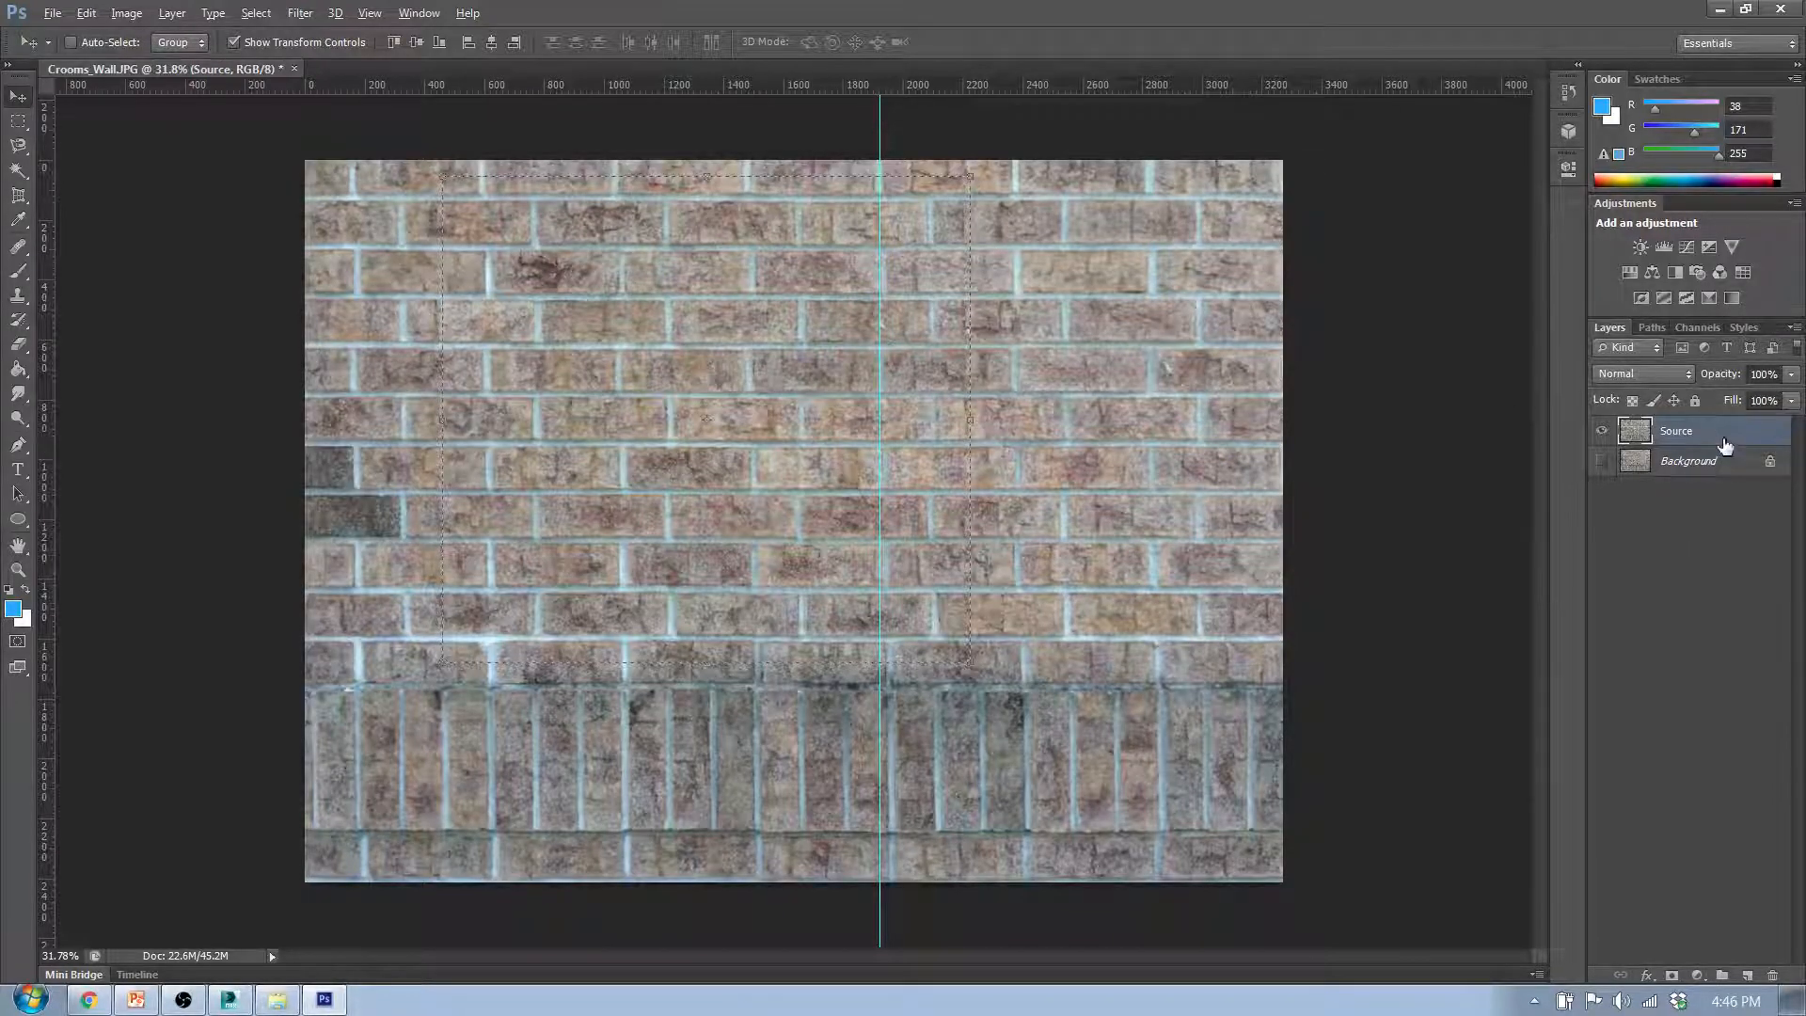
left_click_drag(881, 124, 45, 136)
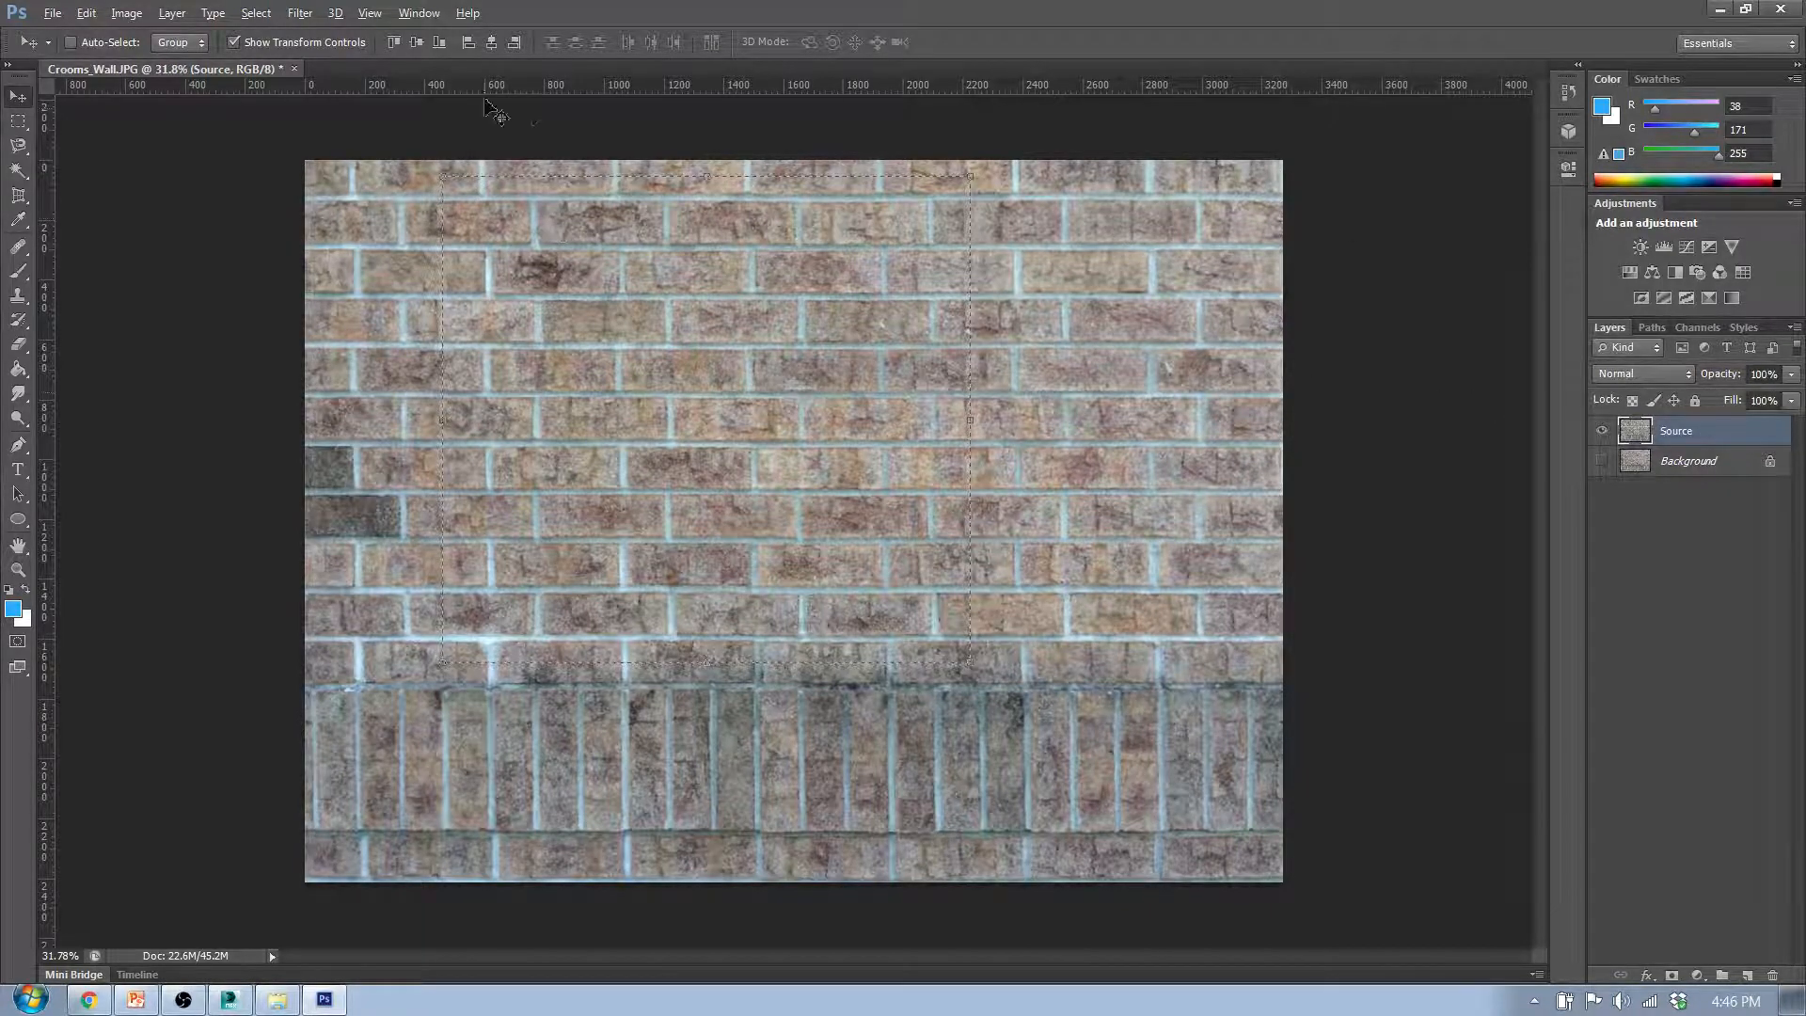
left_click(129, 14)
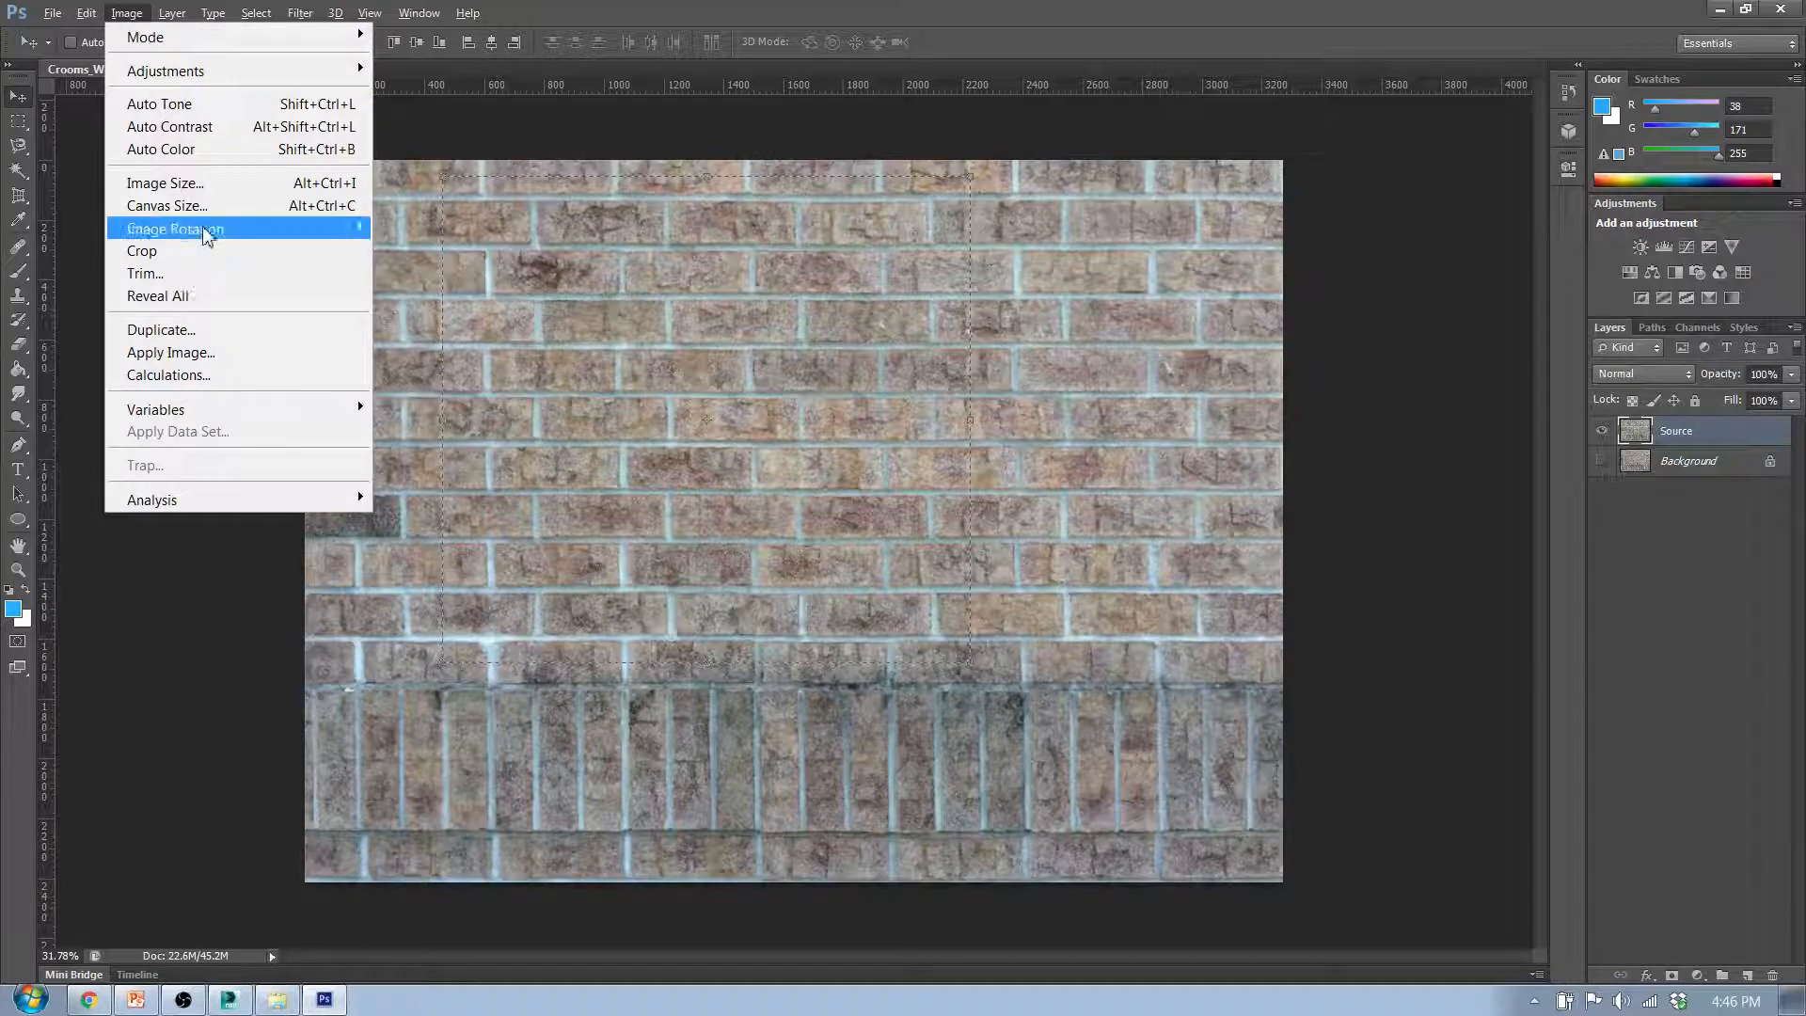
left_click(209, 250)
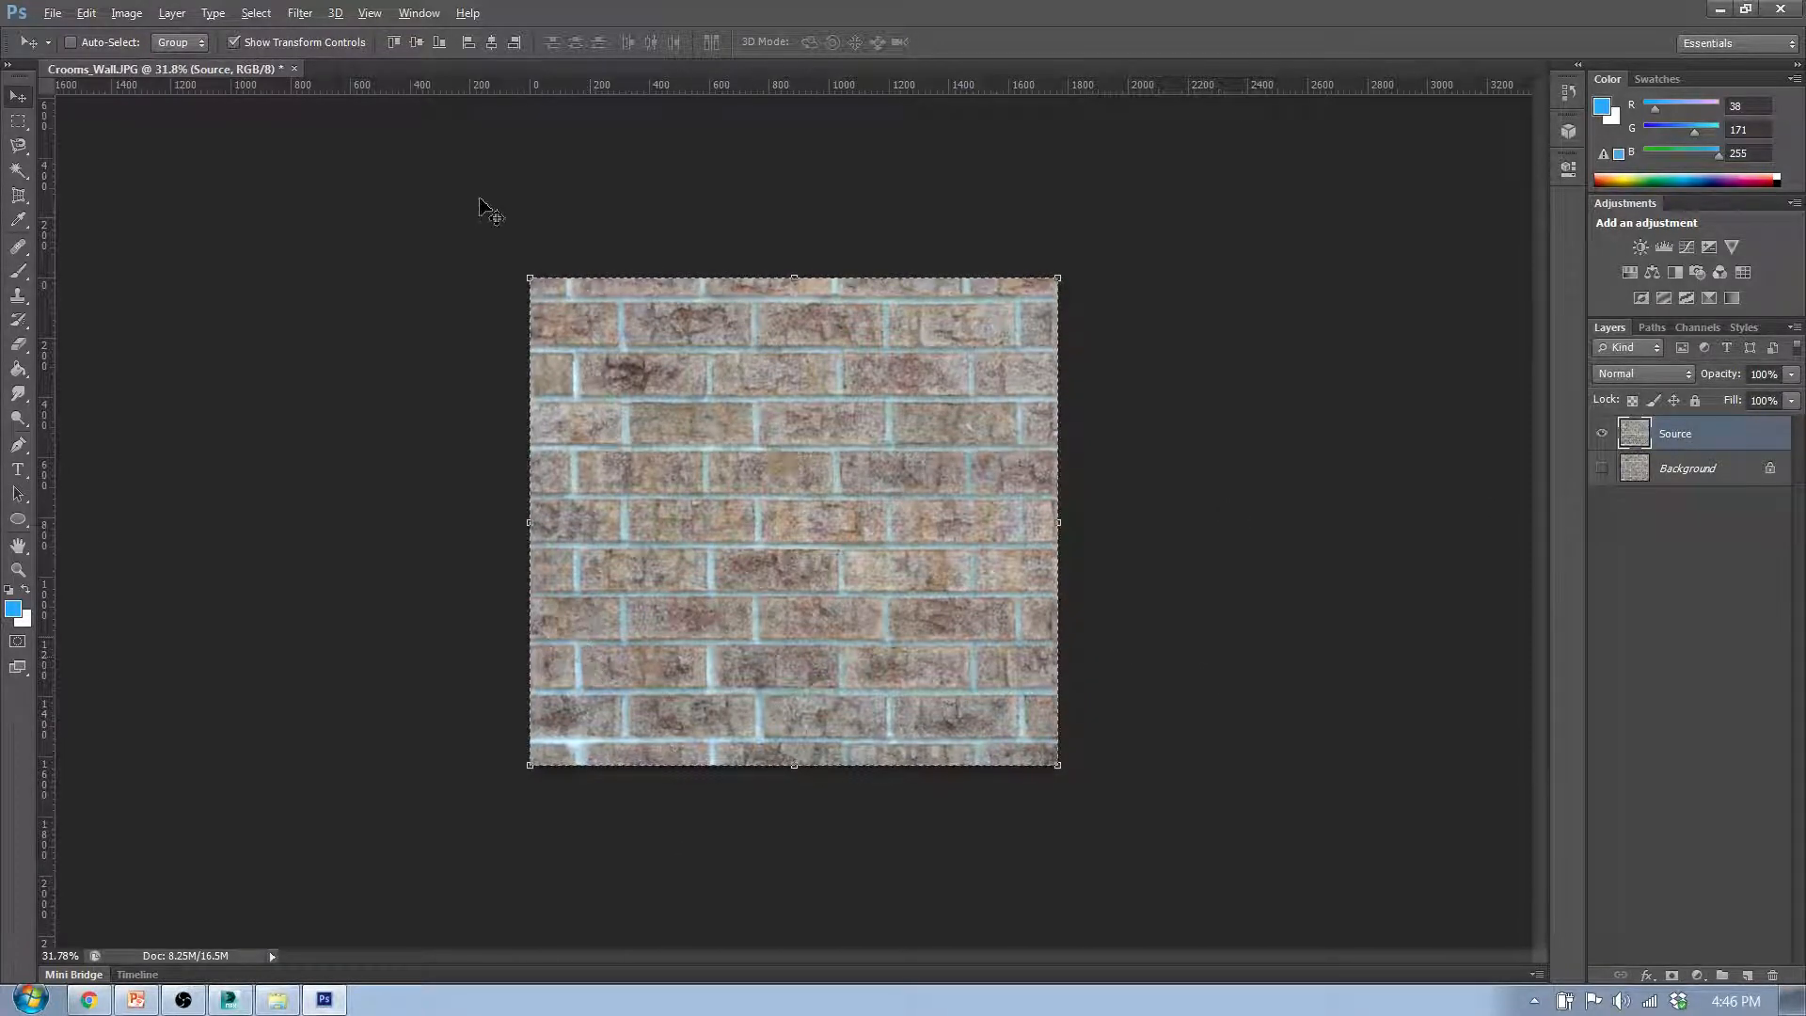
- Place a horizontal guide along the uppermost mortar joint at about 70 px, and try a vertical guide at about 600 px
left_click_drag(516, 87, 527, 299)
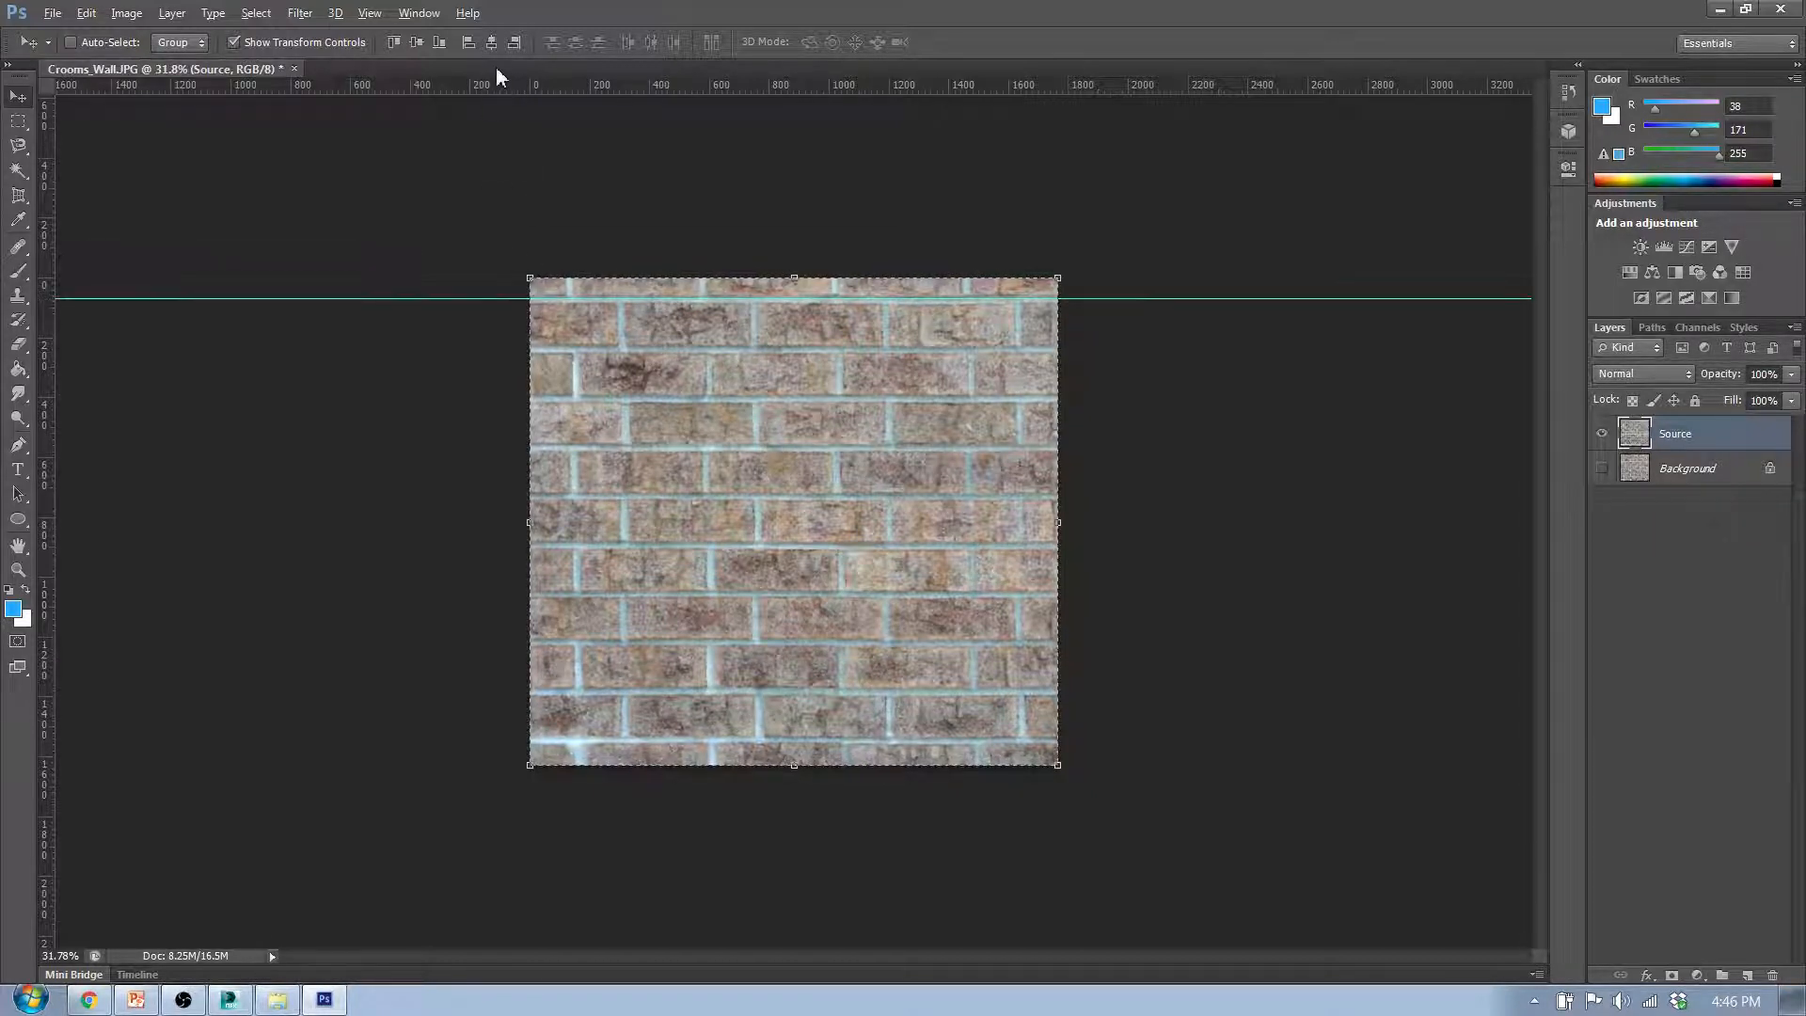
left_click_drag(504, 85, 557, 80)
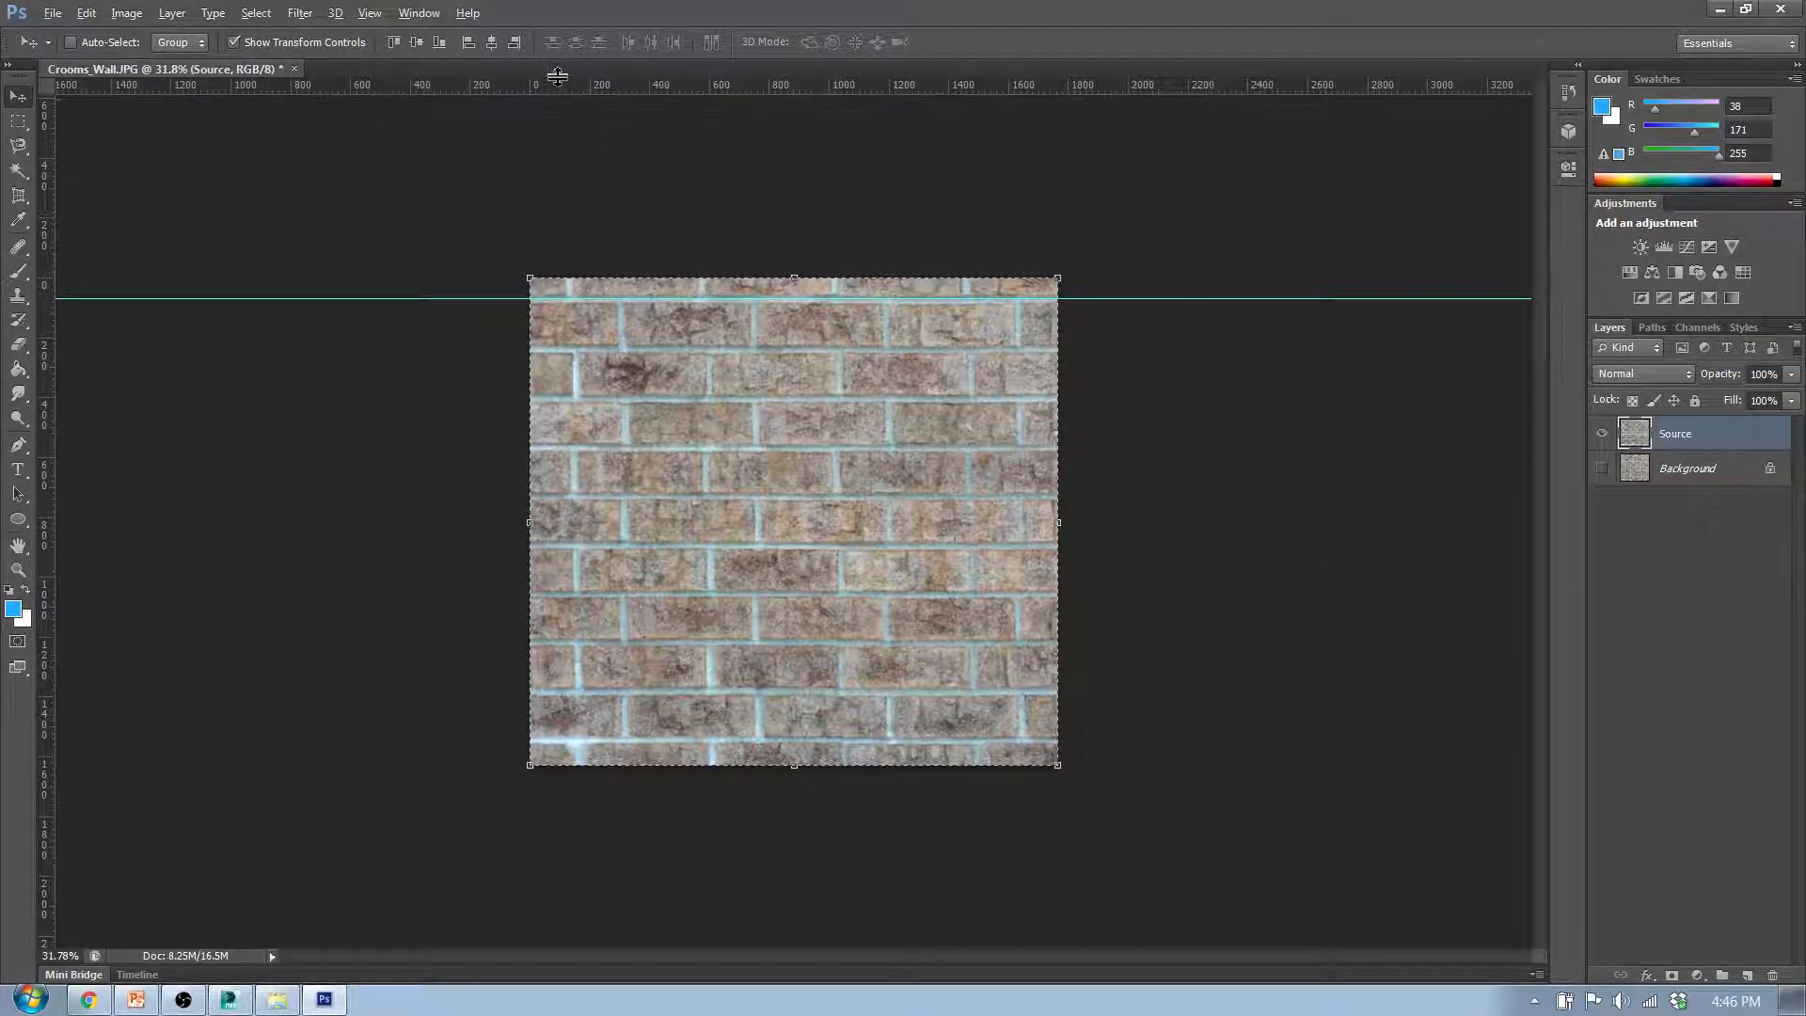
left_click_drag(47, 279, 715, 326)
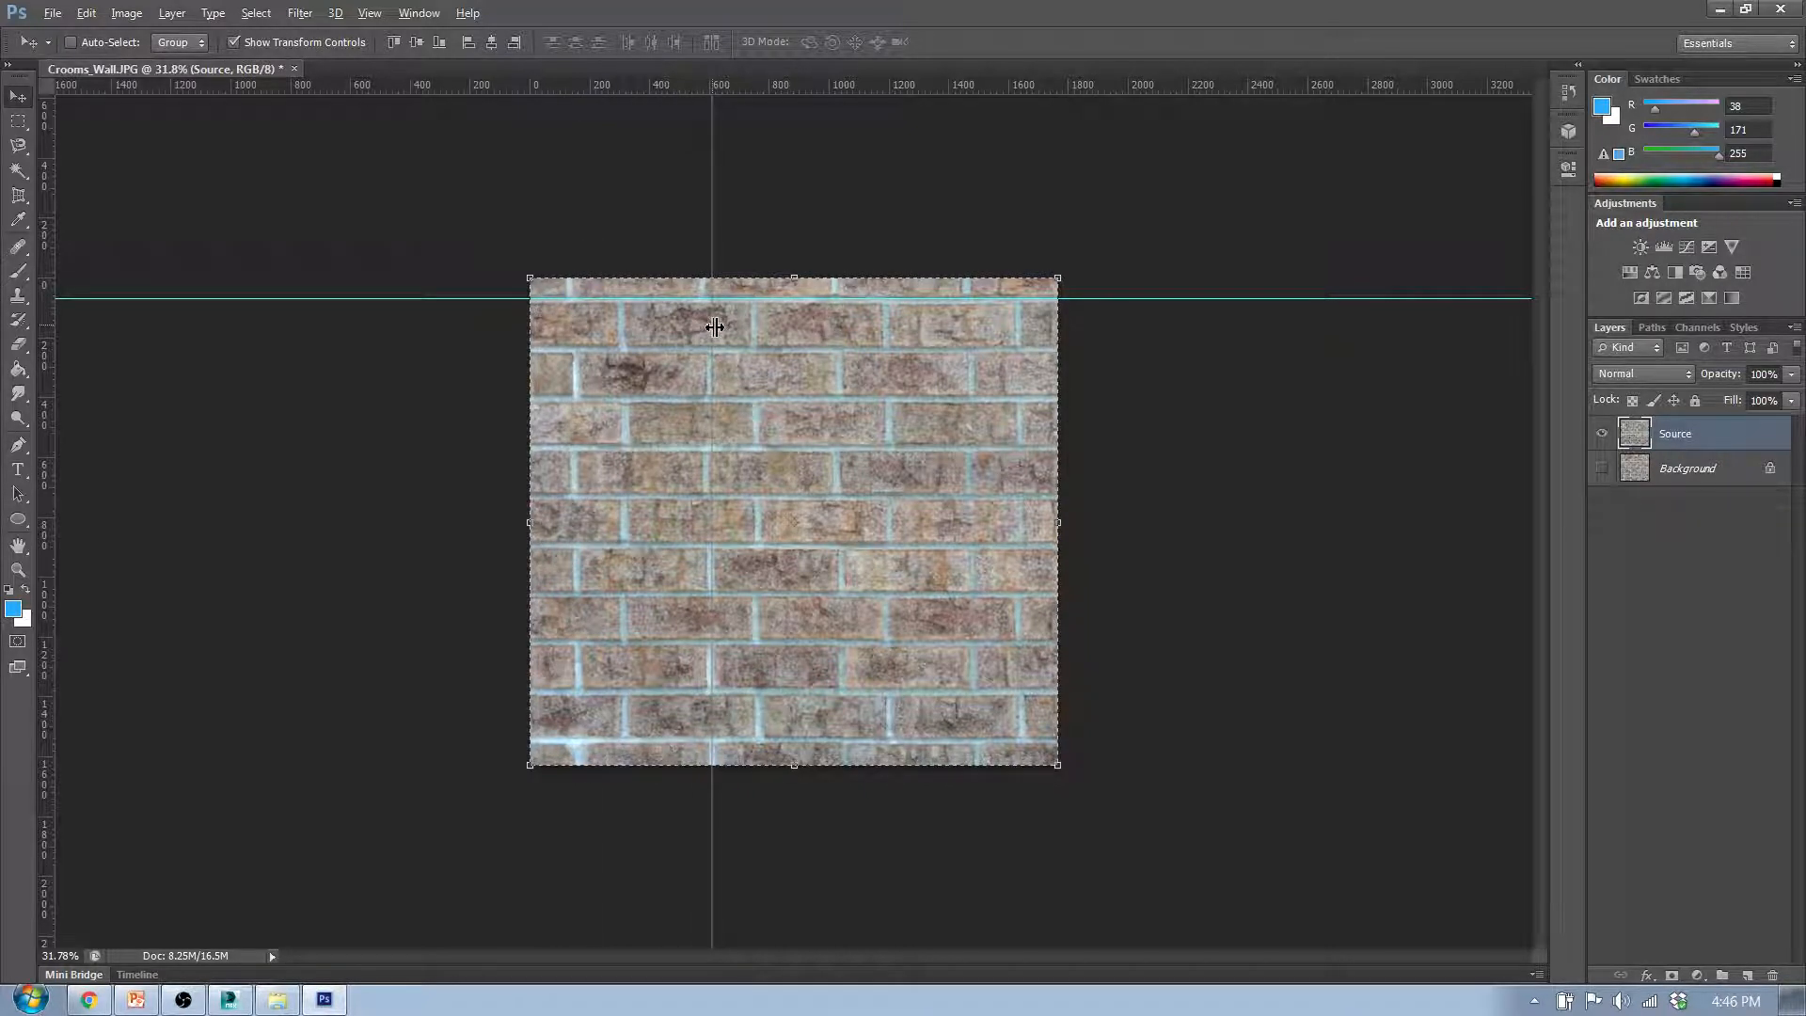
left_click_drag(715, 327, 40, 296)
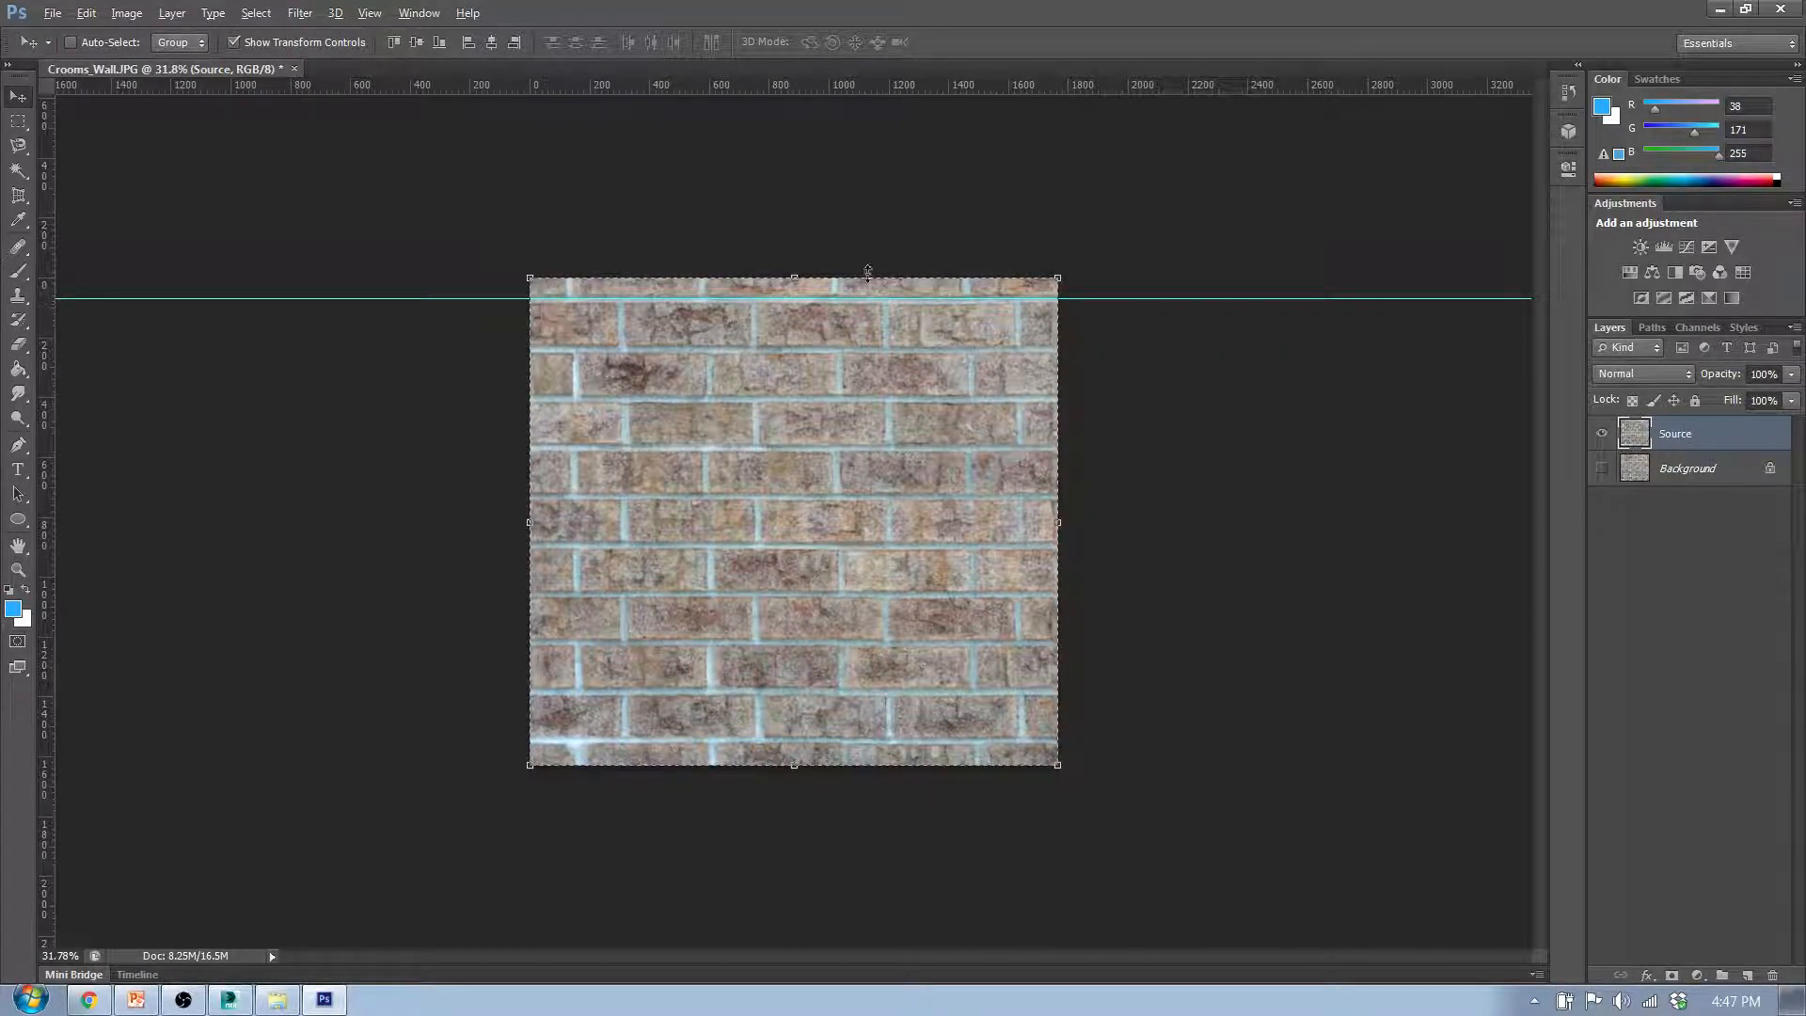
- Resize the image to 1024 by 1024 pixels with Constrain Proportions turned off
left_click(130, 13)
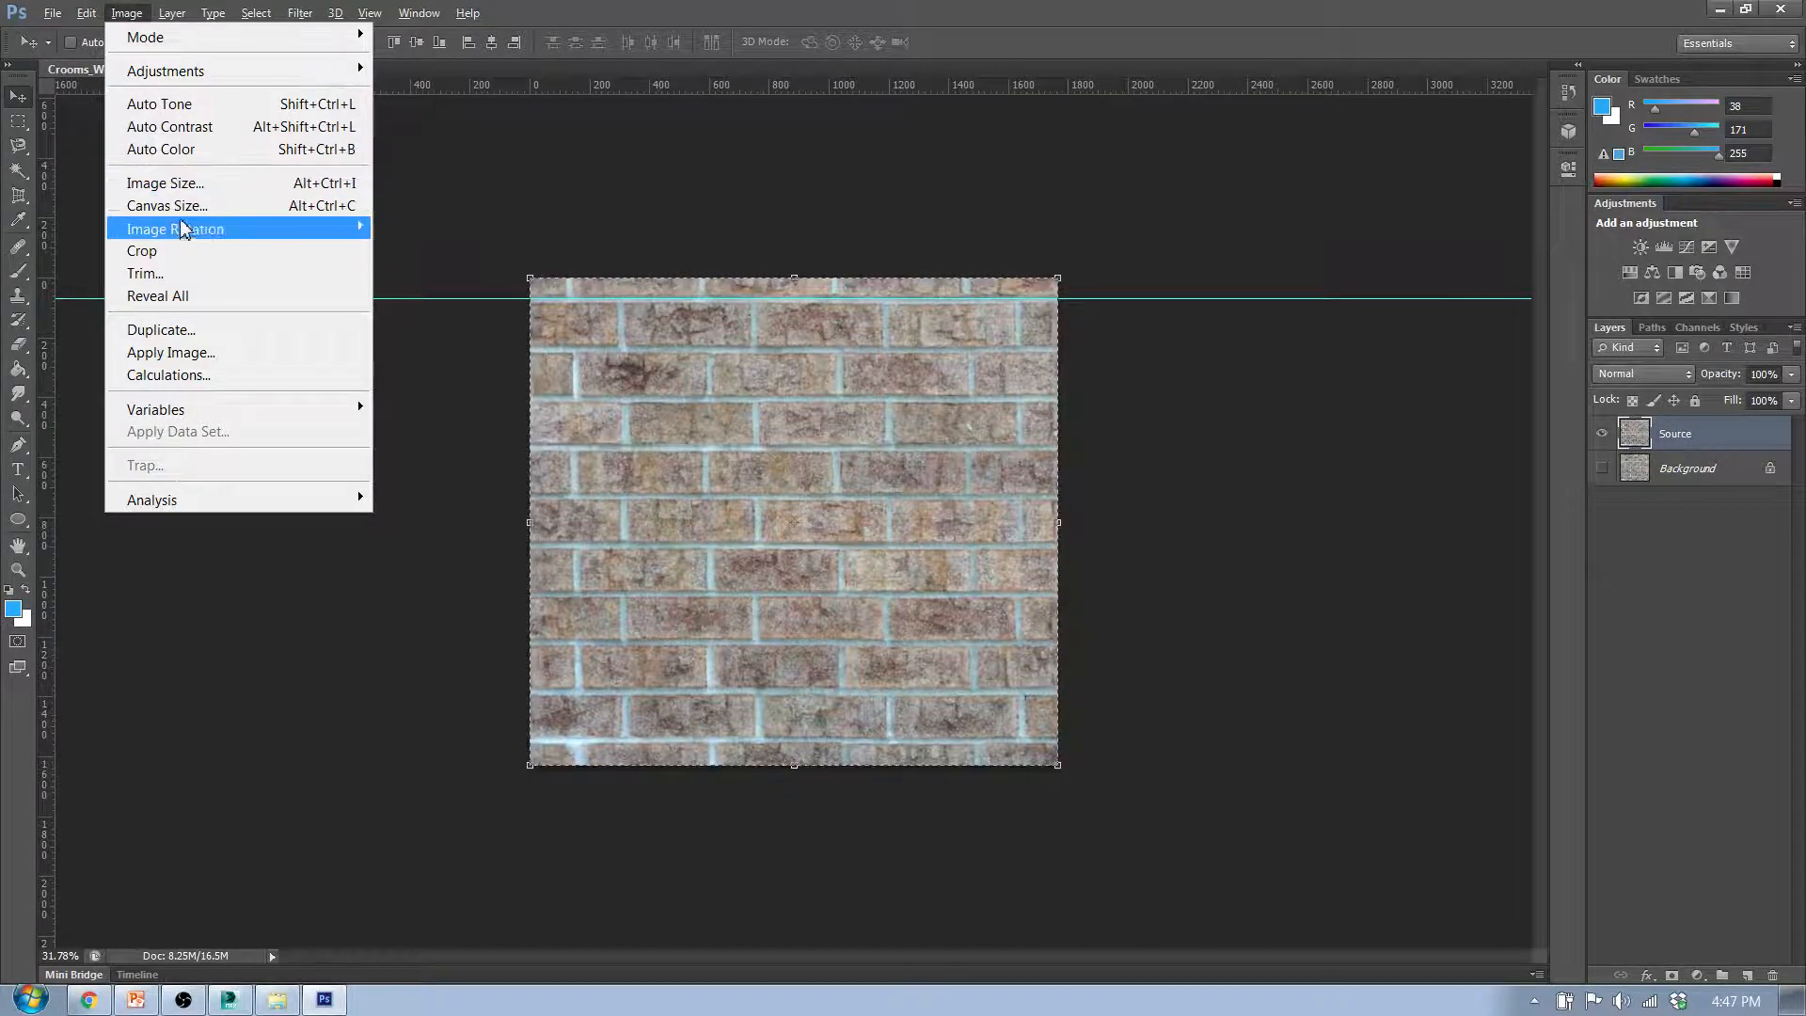
left_click(174, 183)
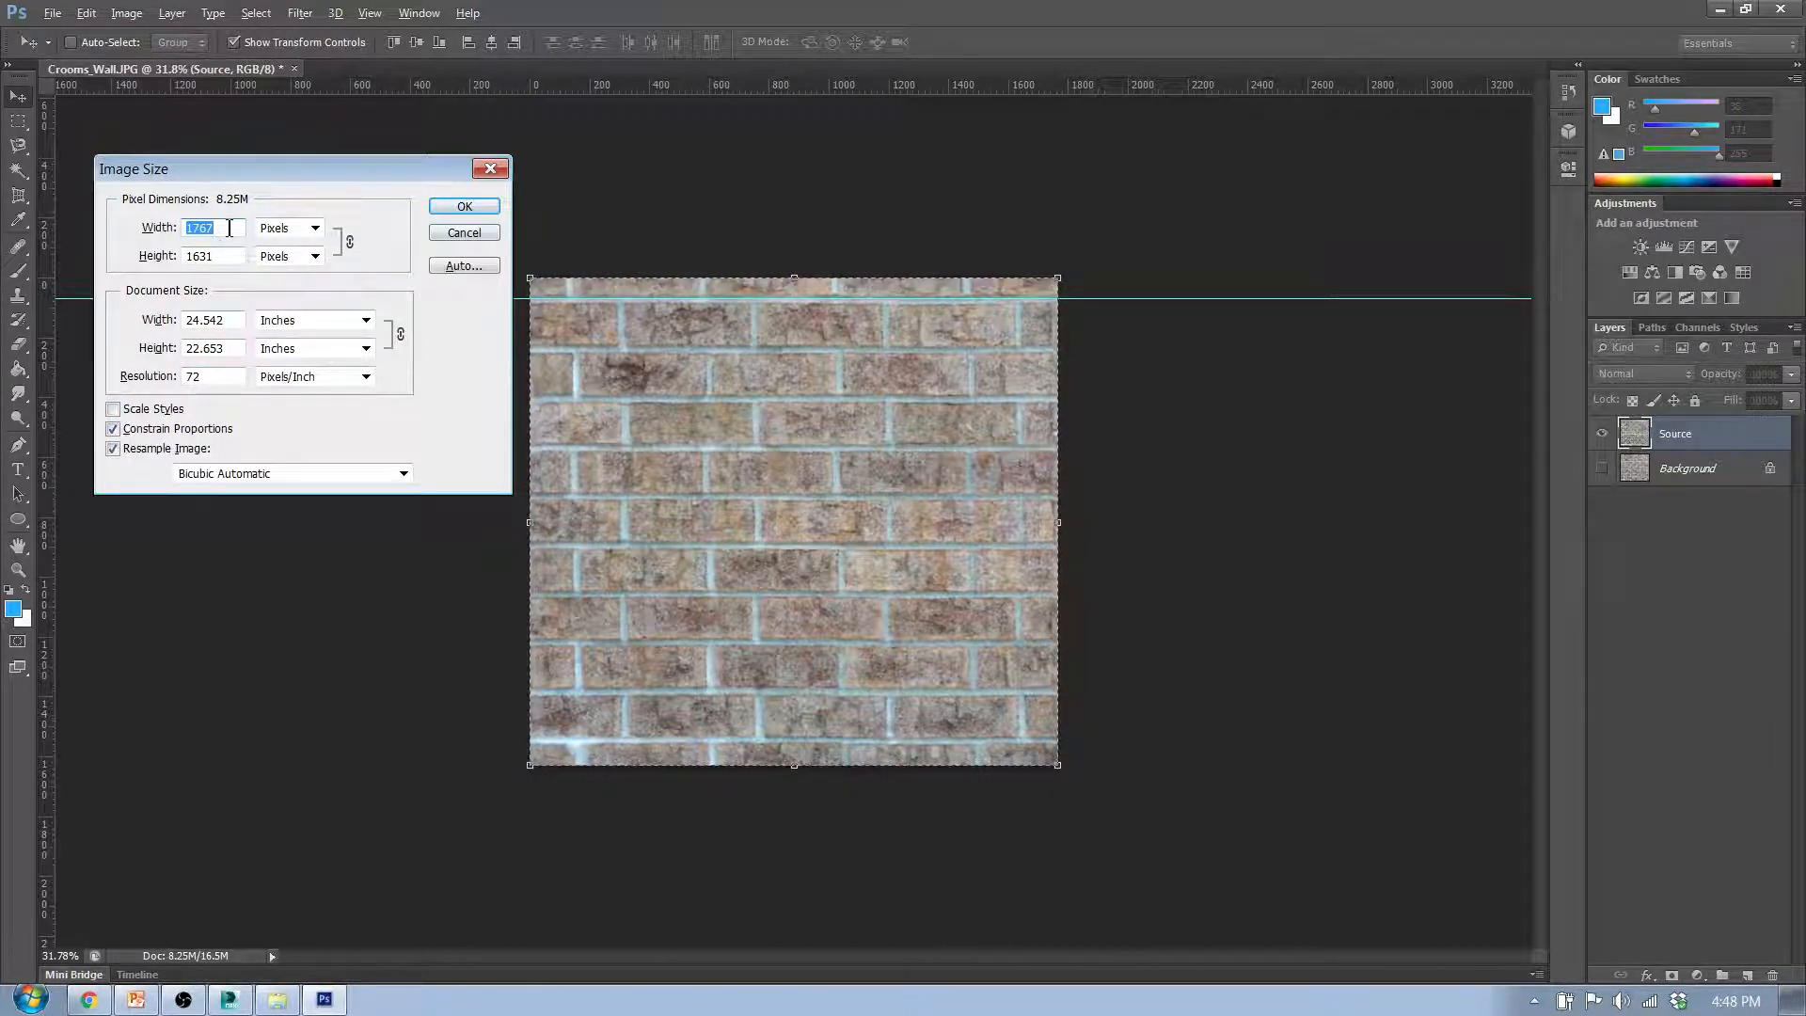
type("1")
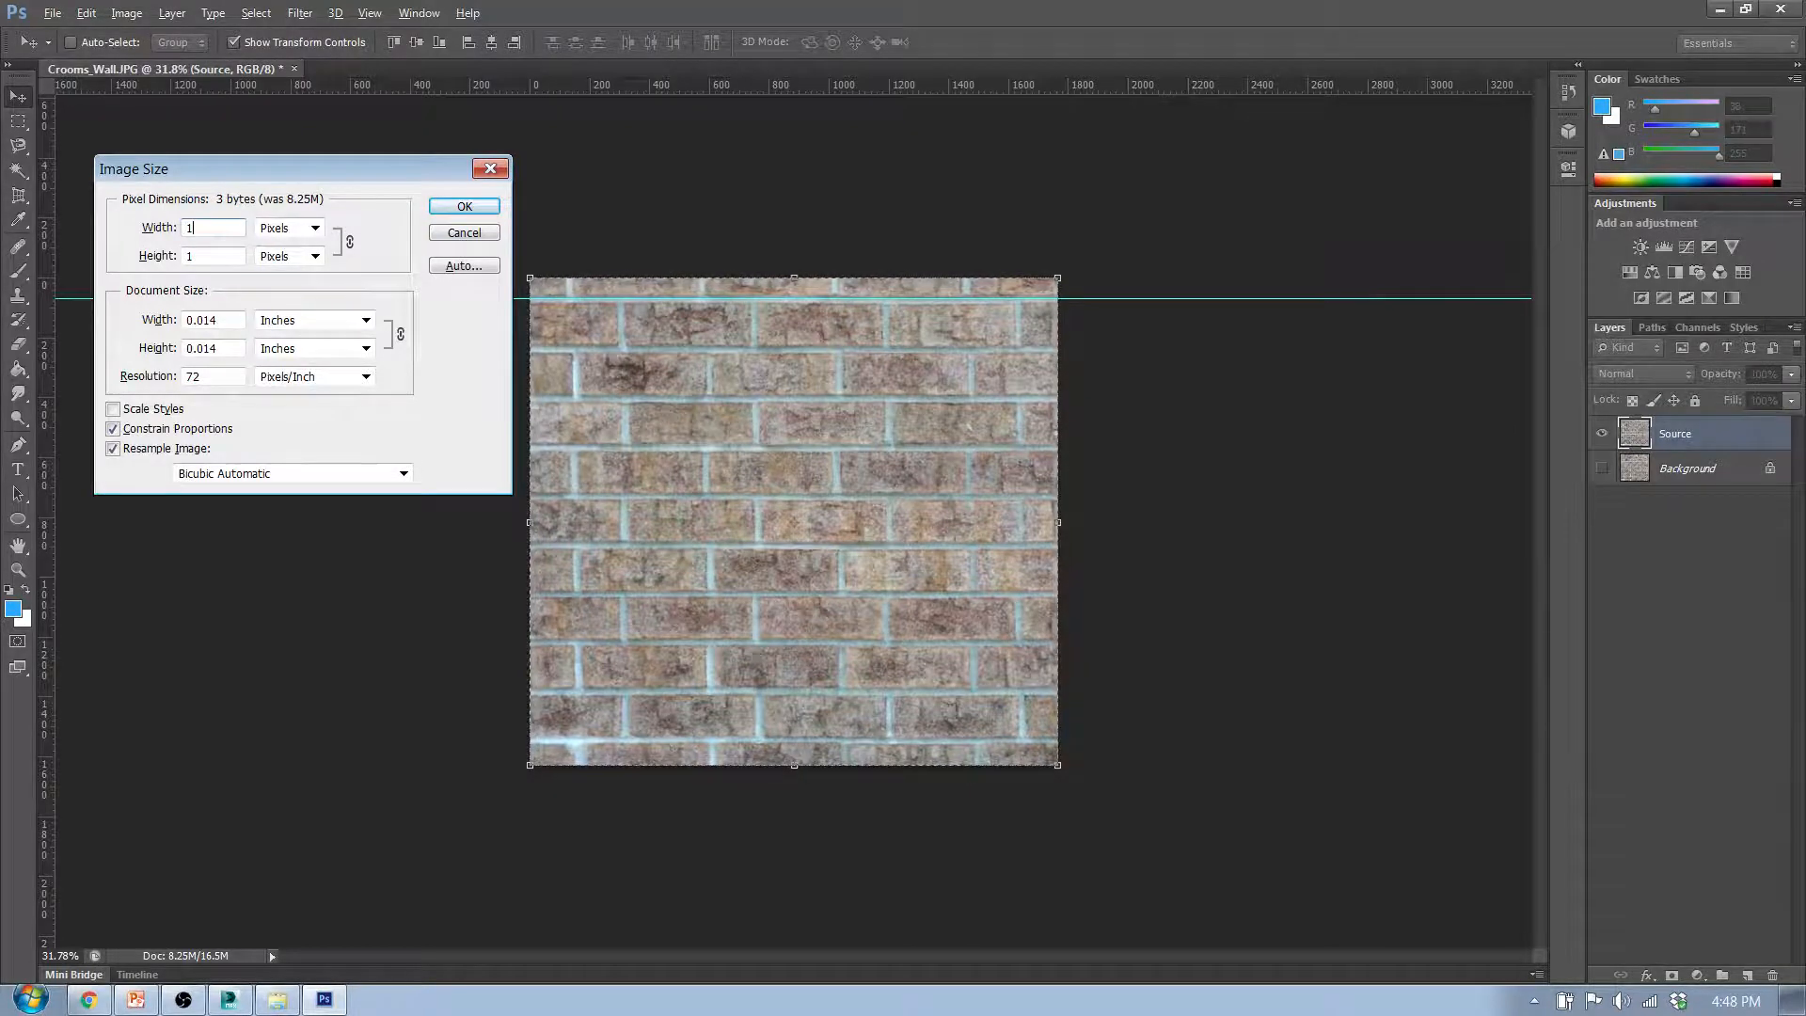
type("024")
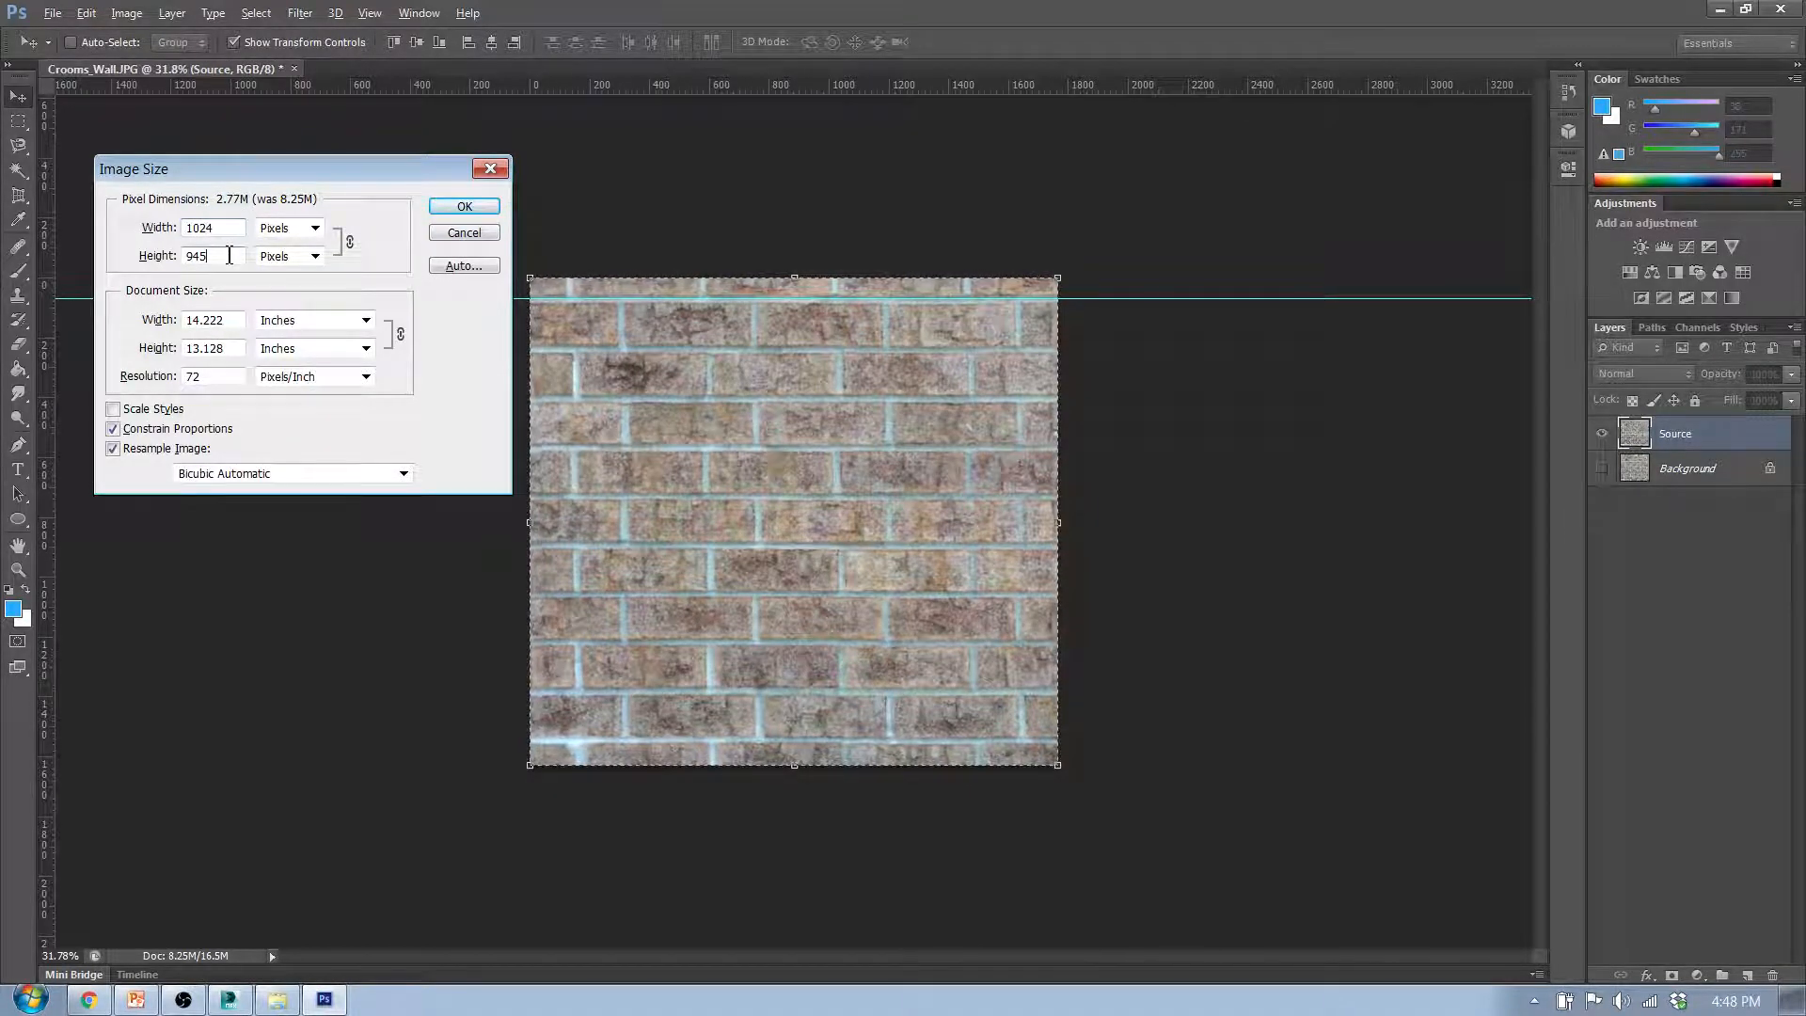
left_click(113, 429)
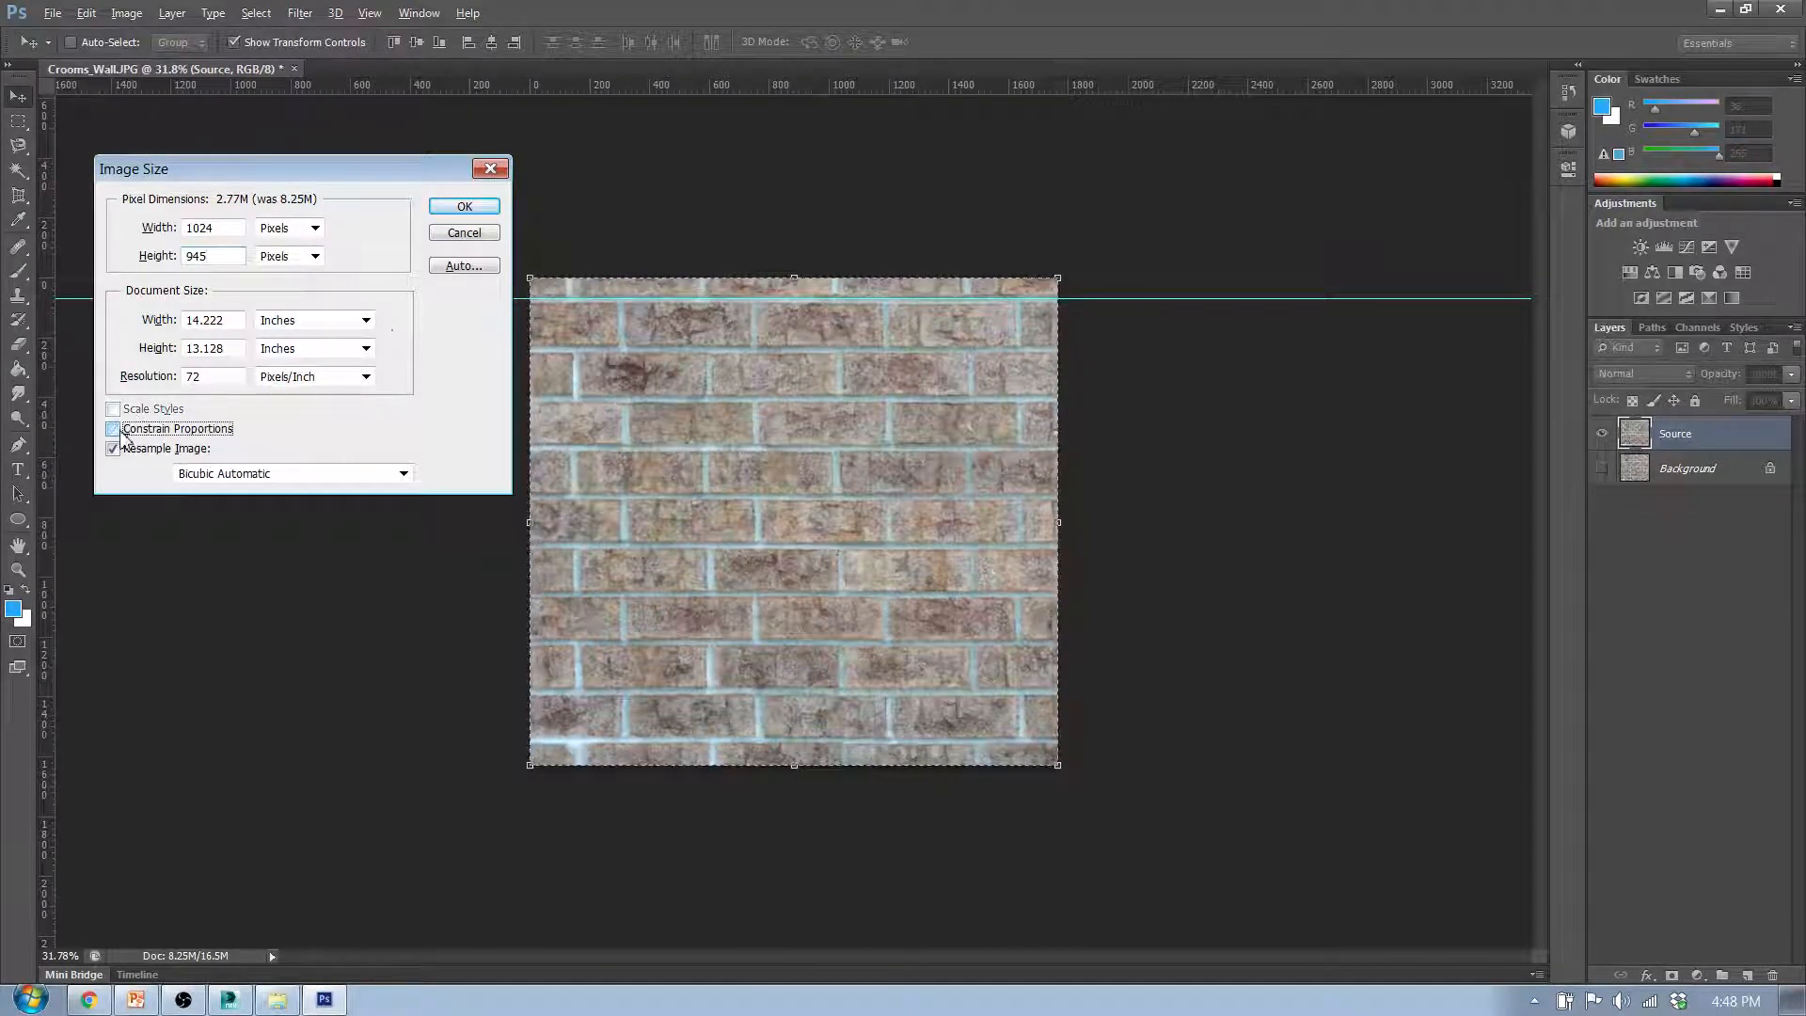
double_click(200, 256)
type("1024")
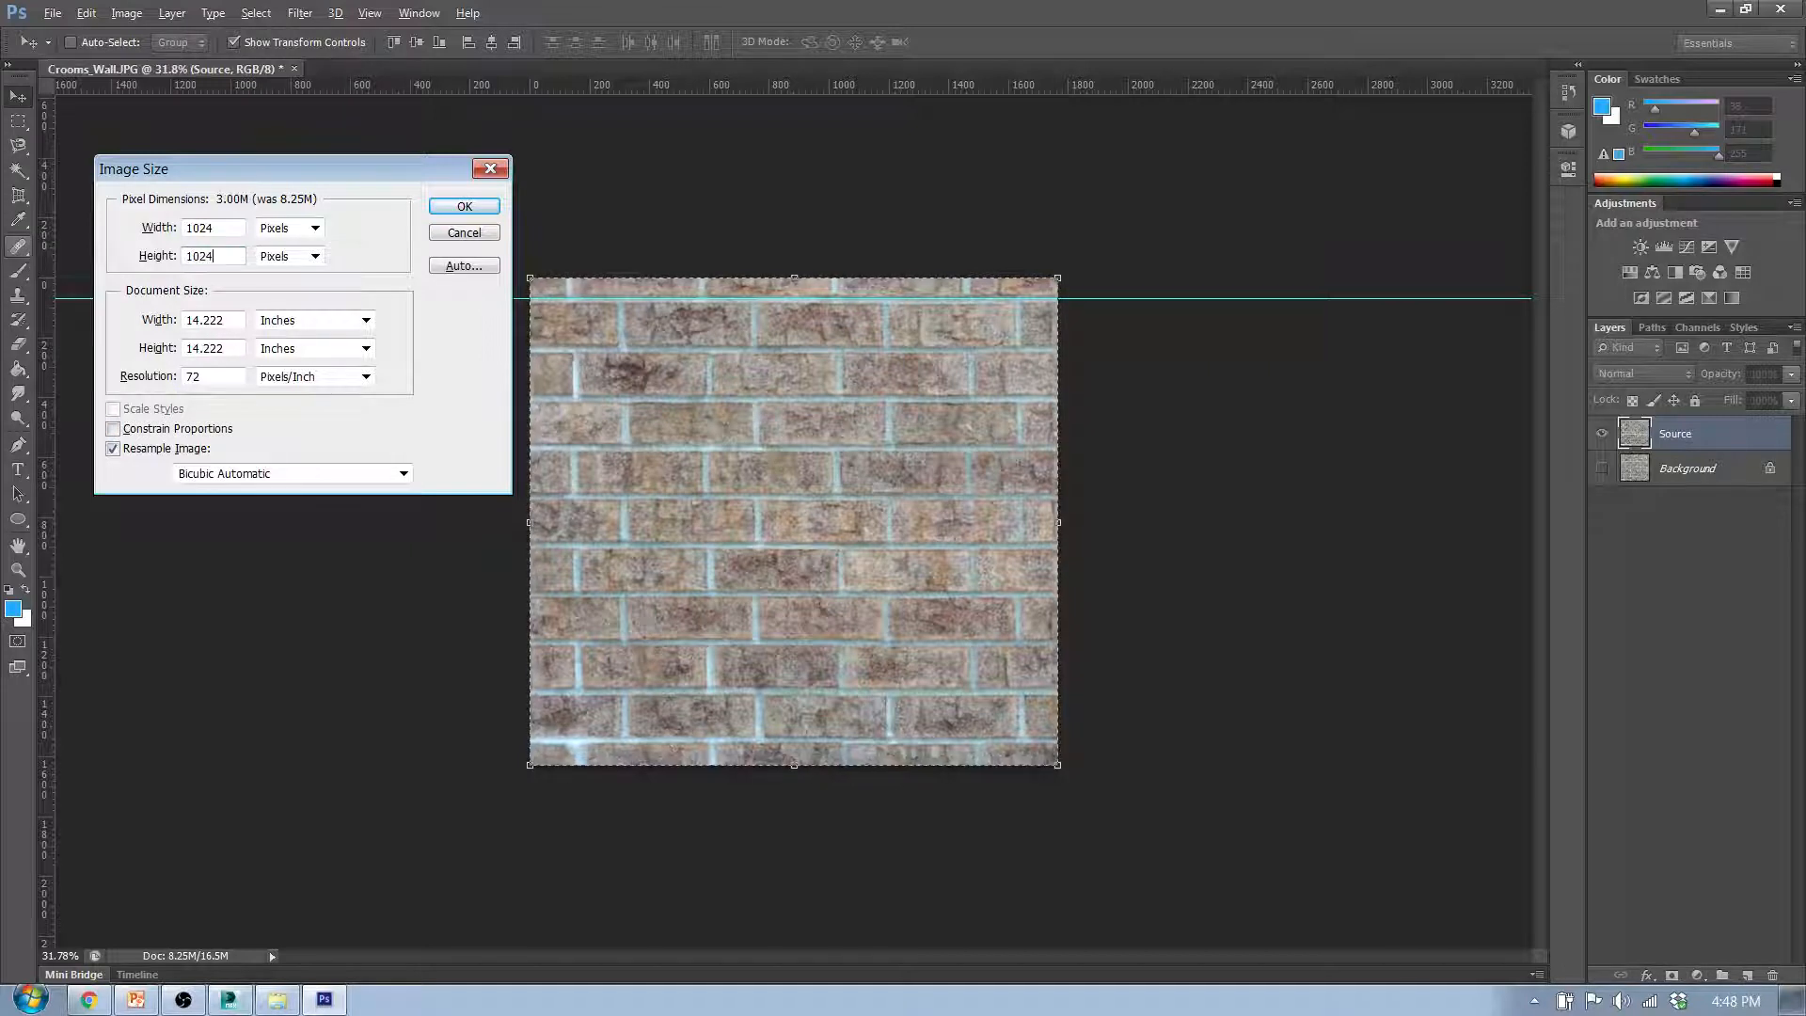
left_click(454, 208)
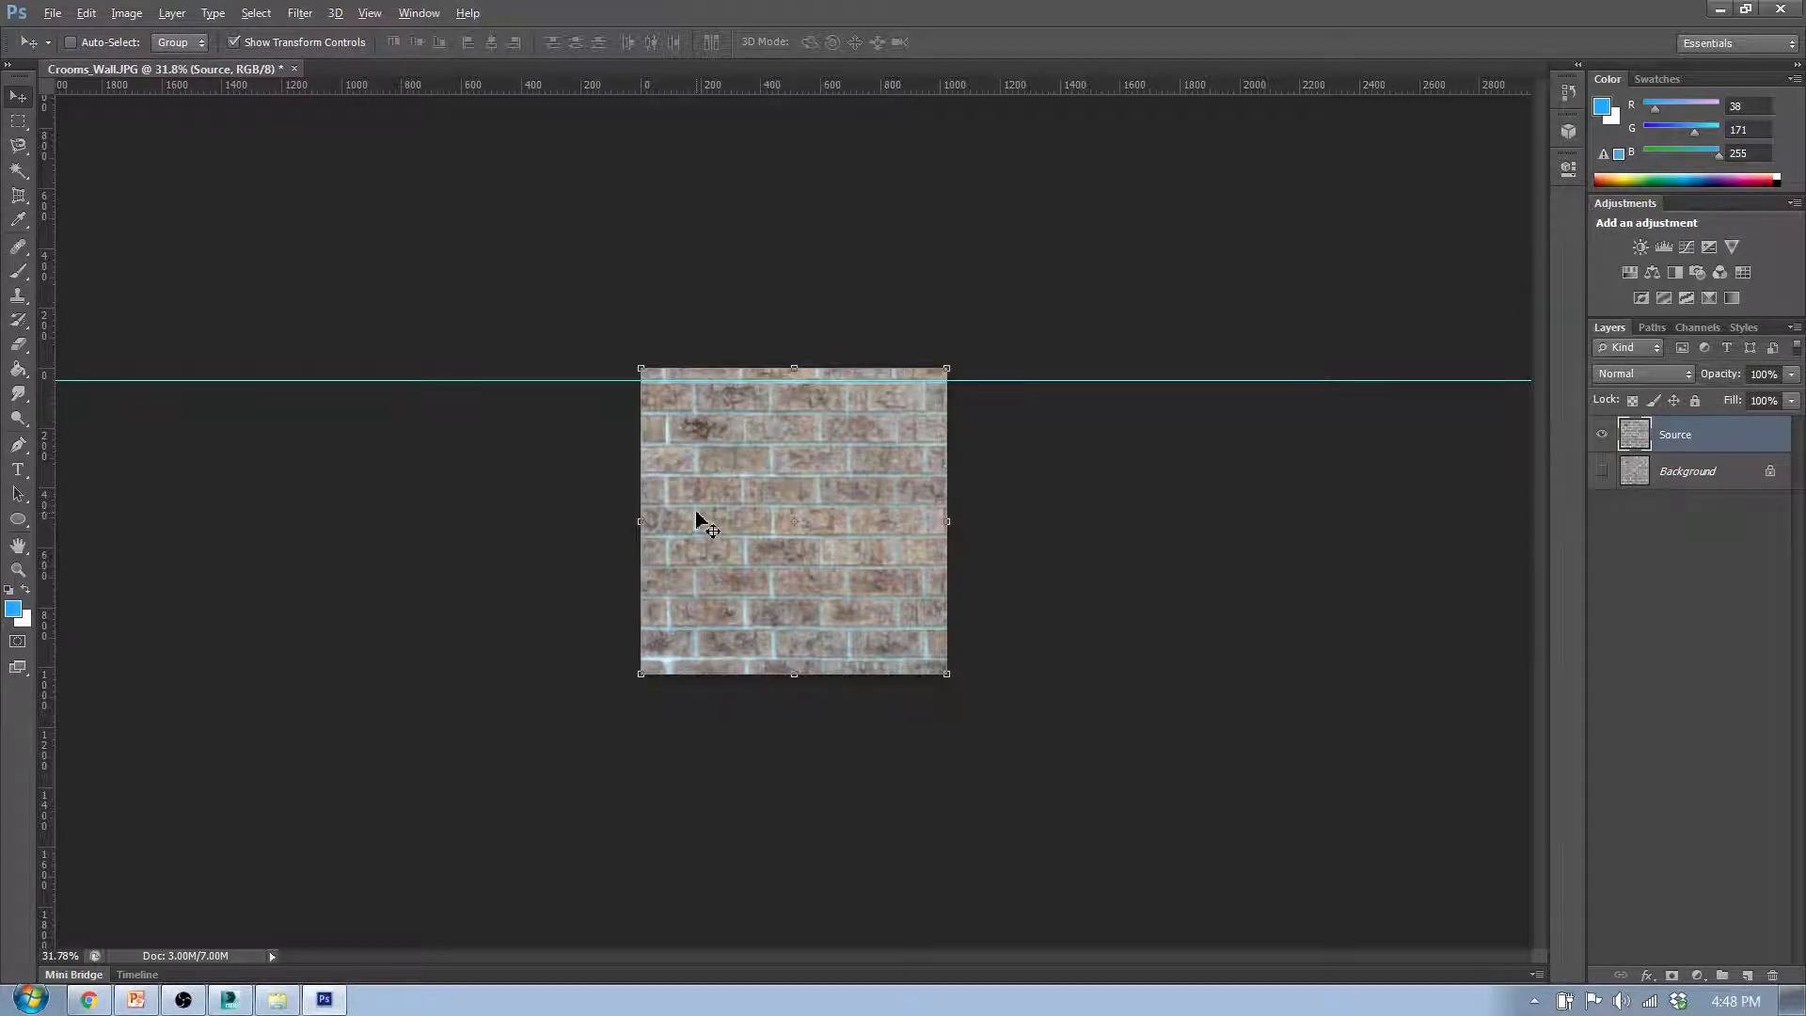
- Remove the horizontal guide from the uppermost mortar joint
scroll(694, 508, "up", 5)
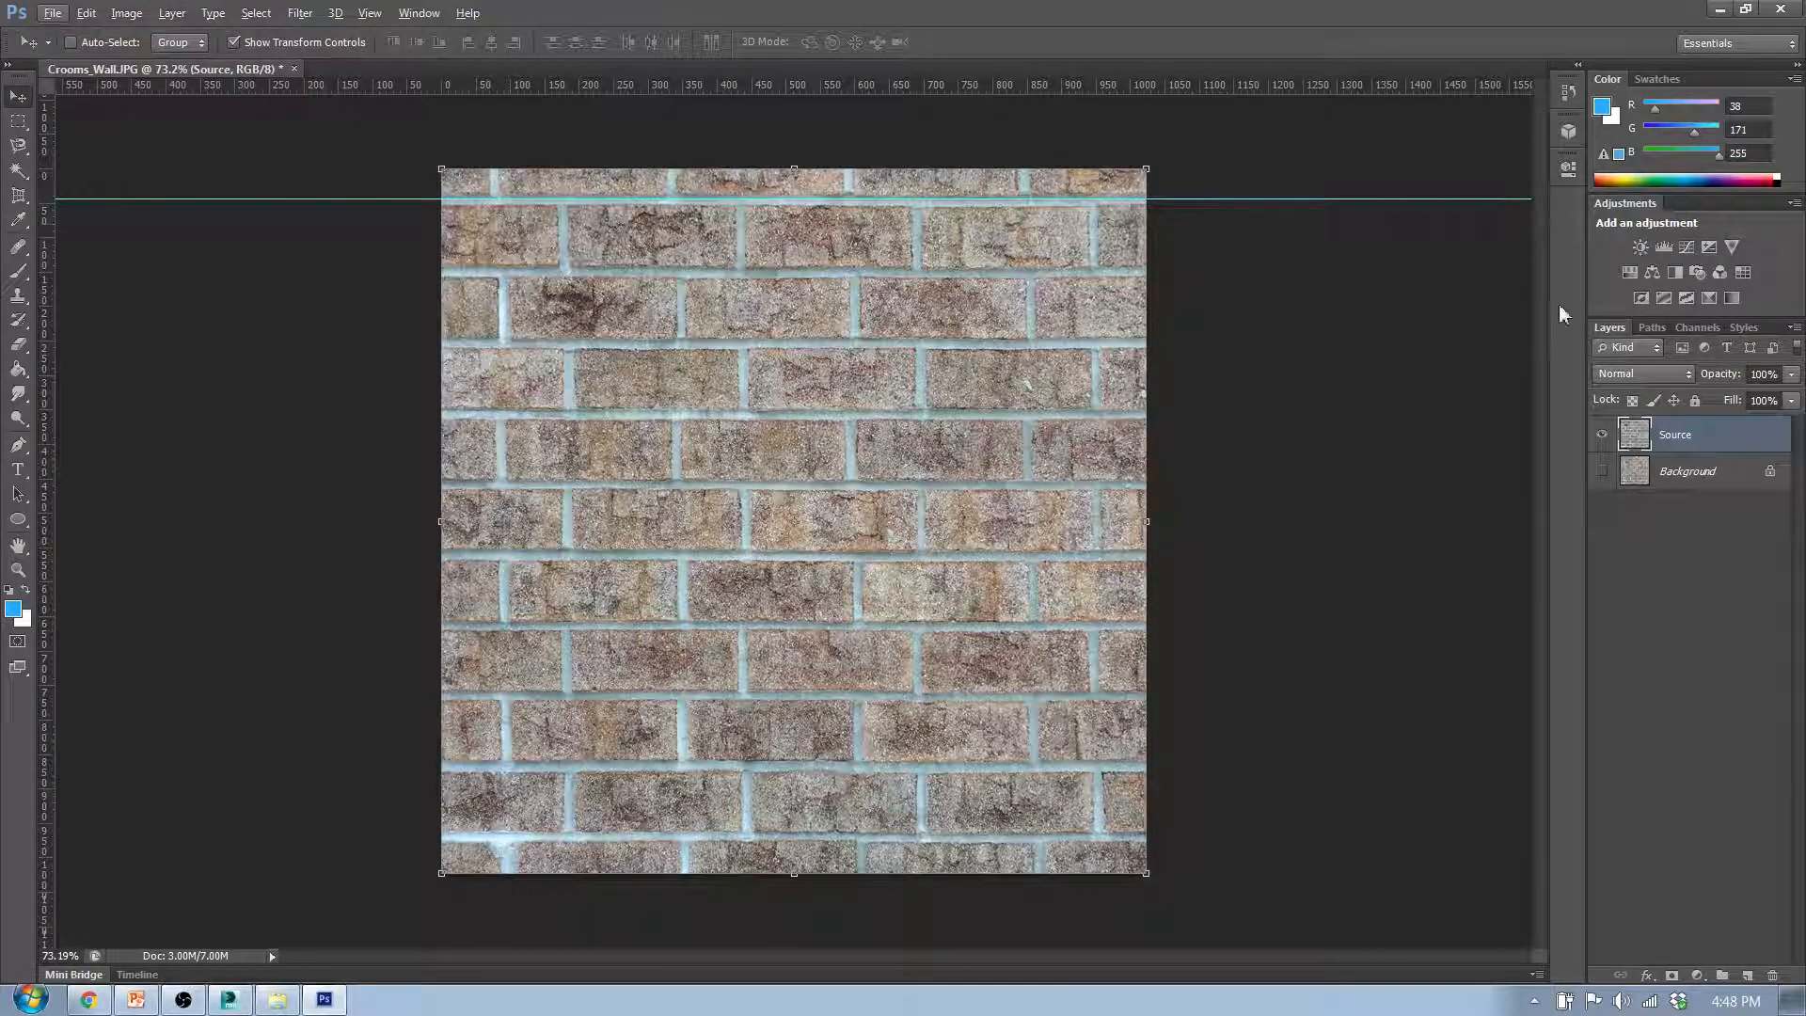
left_click_drag(1390, 200, 1378, 113)
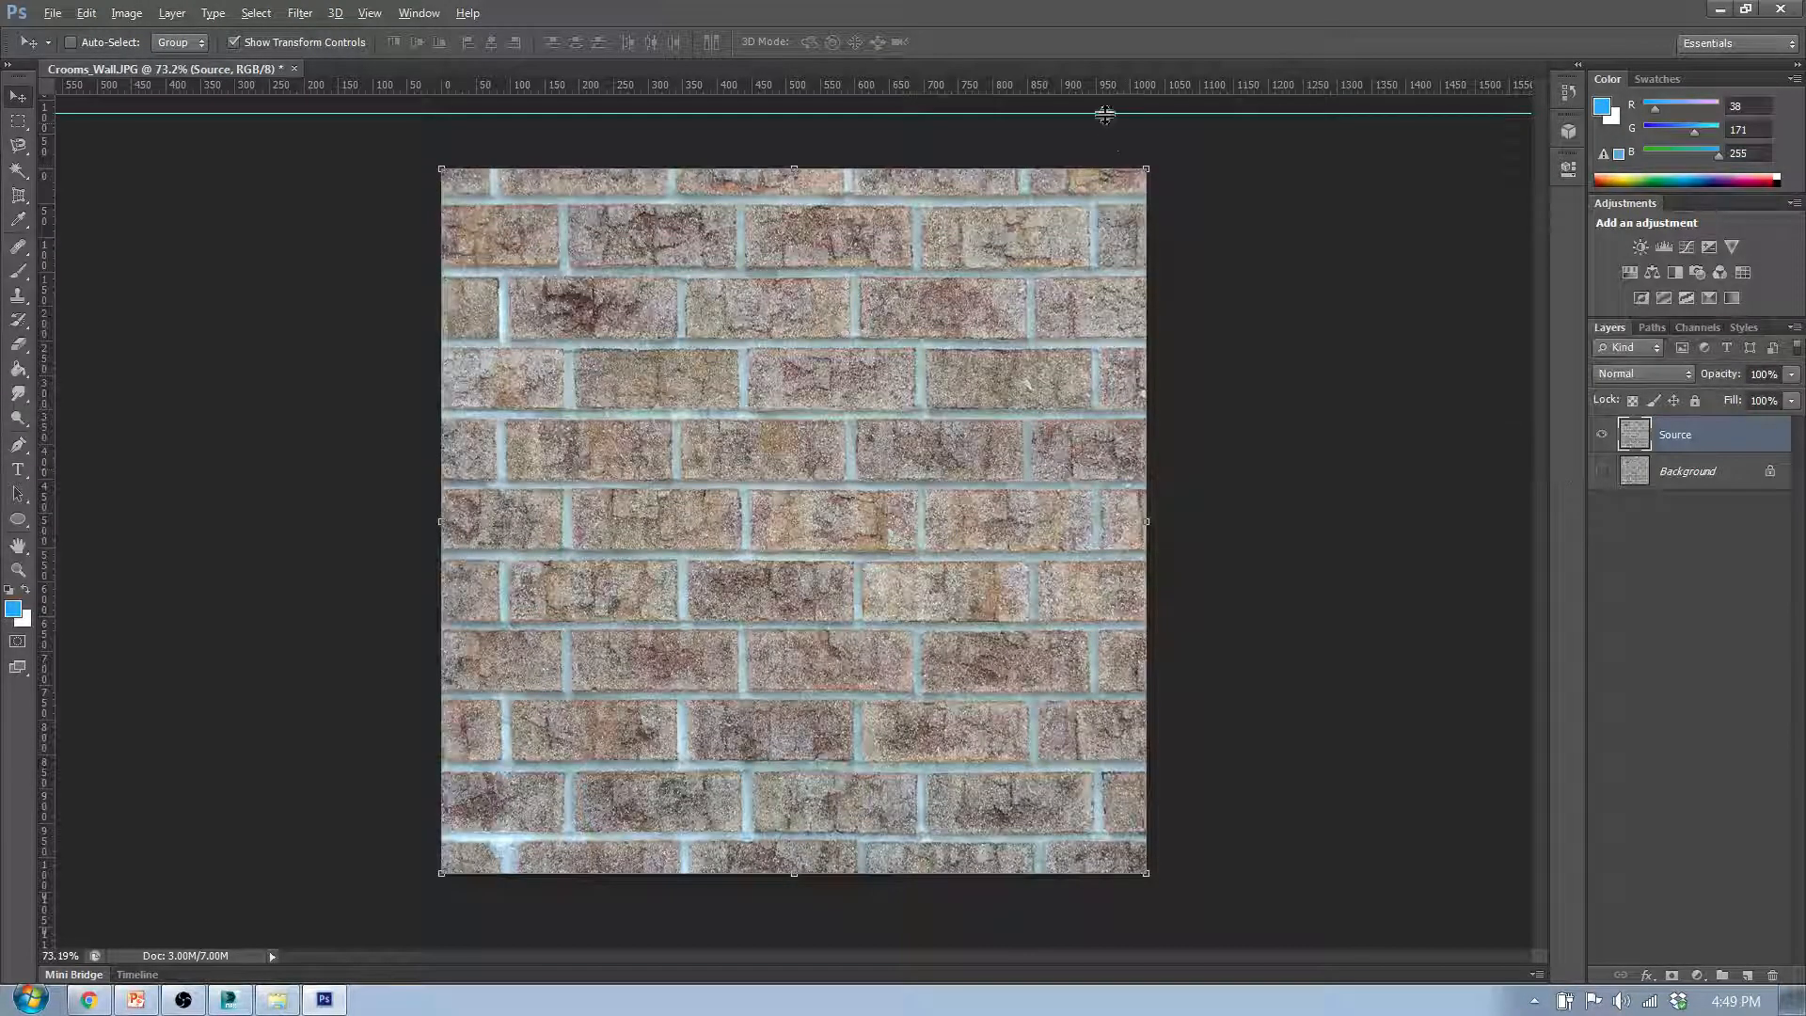
left_click_drag(1105, 114, 1088, 12)
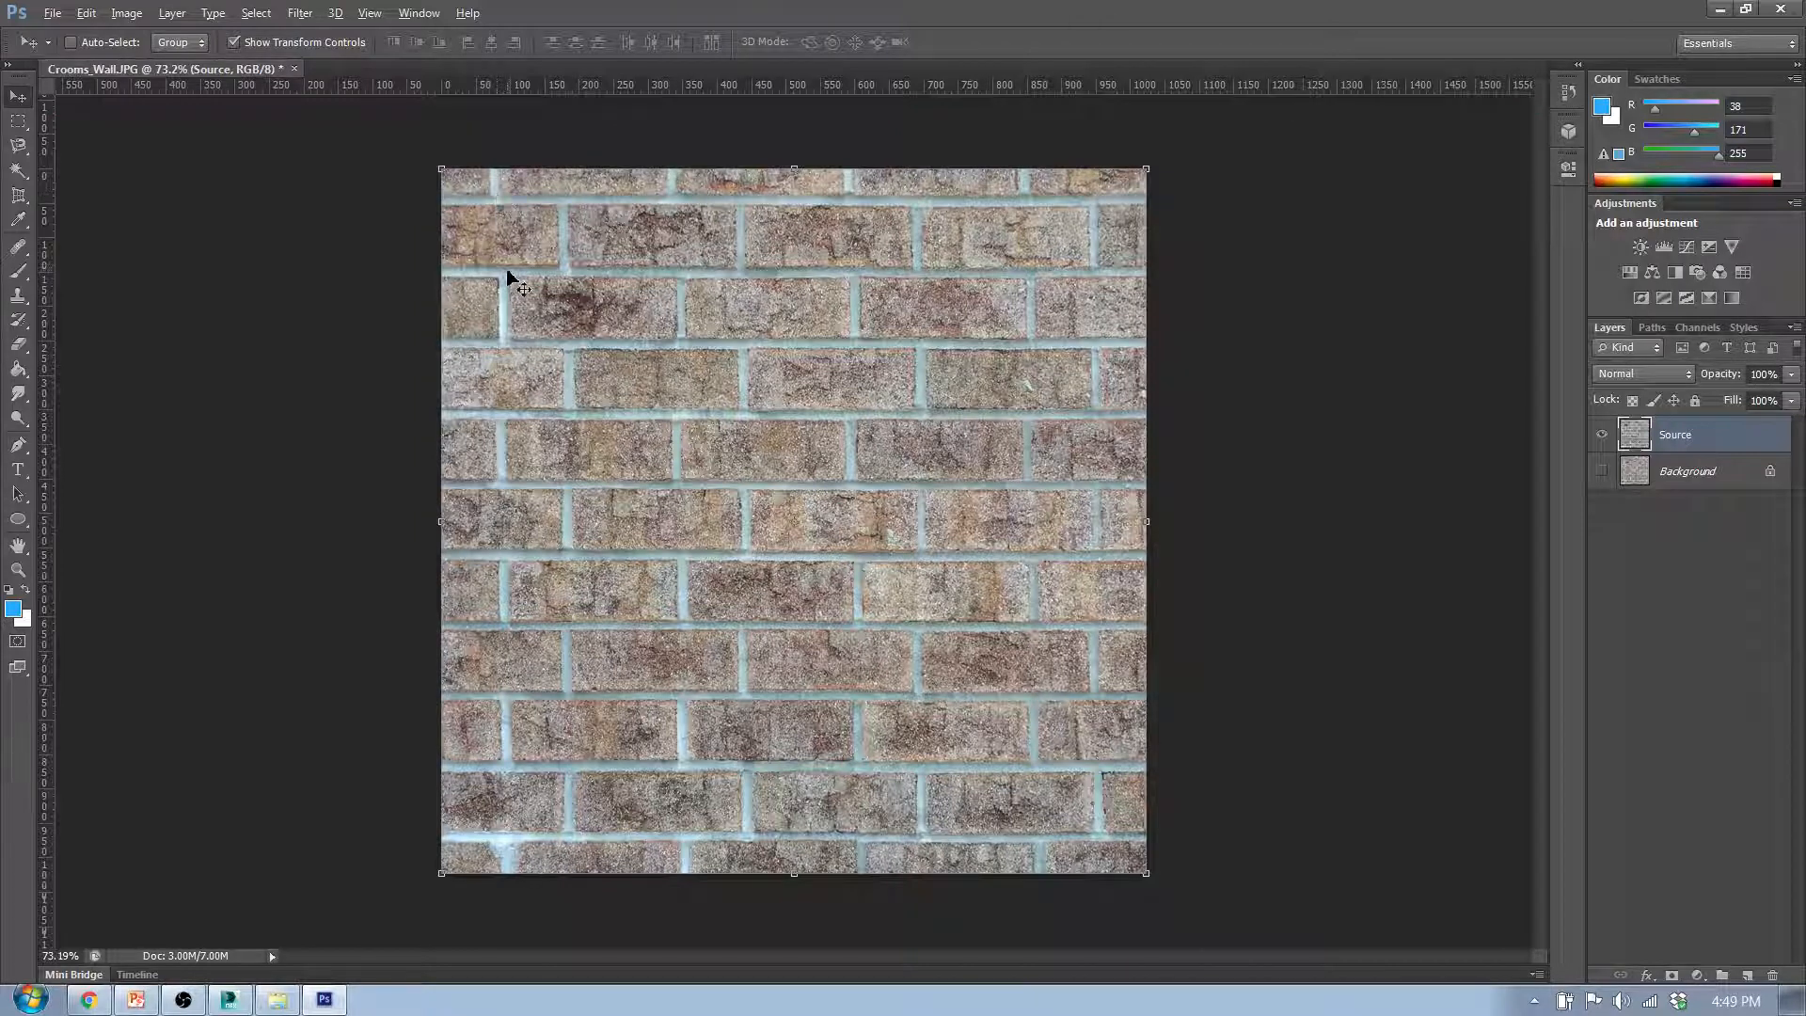
- Create a new tiled painting from the Source layer, declining the switch to the 3D workspace
left_click(370, 13)
mouse_move(346, 15)
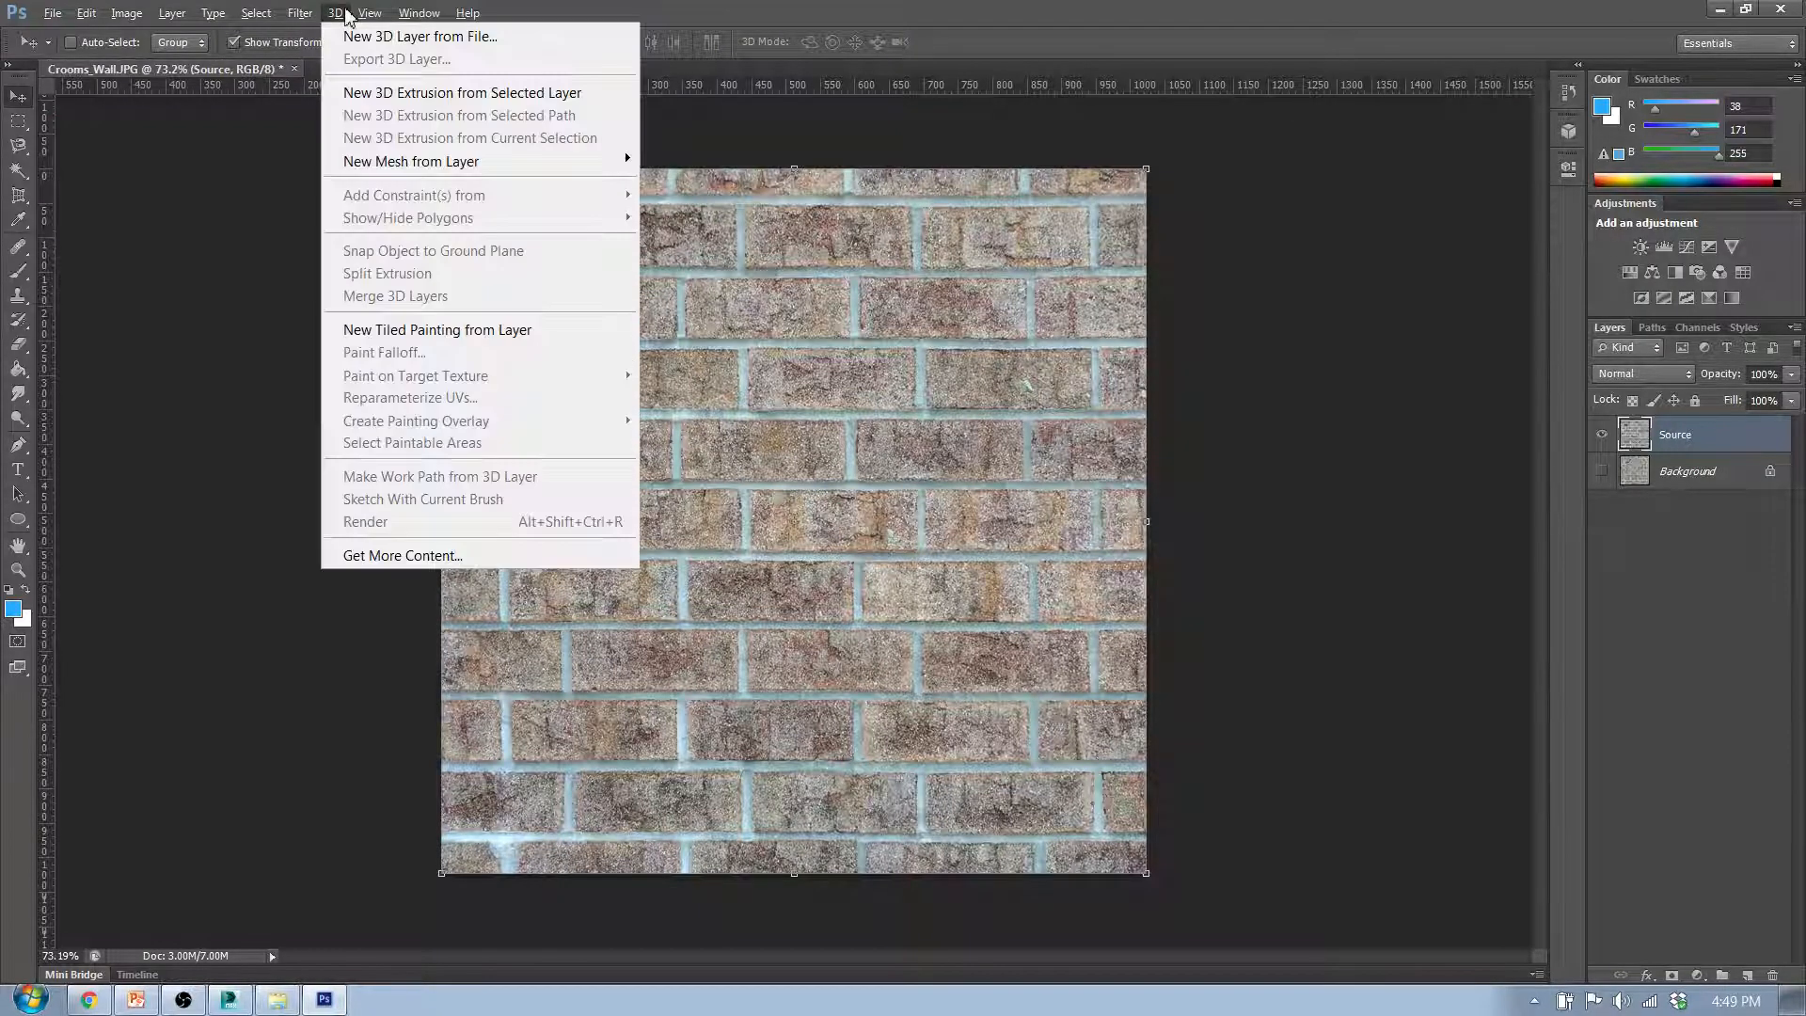
left_click(361, 329)
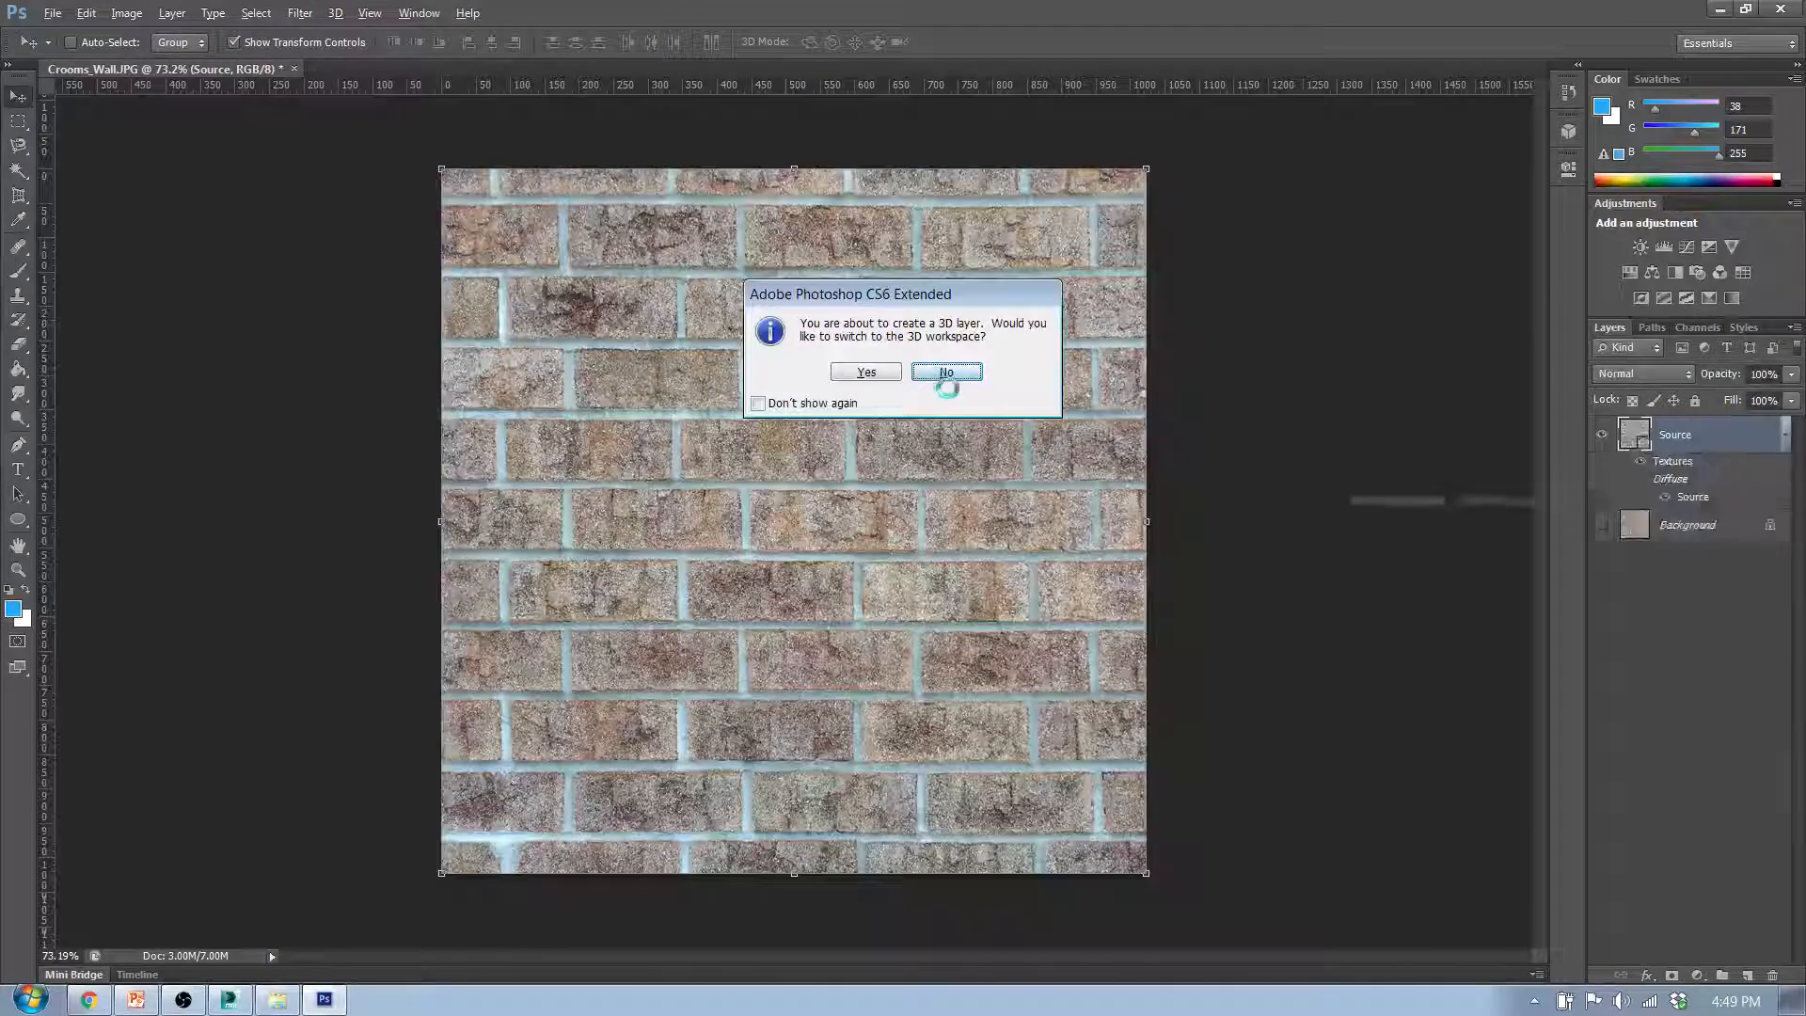
left_click(945, 375)
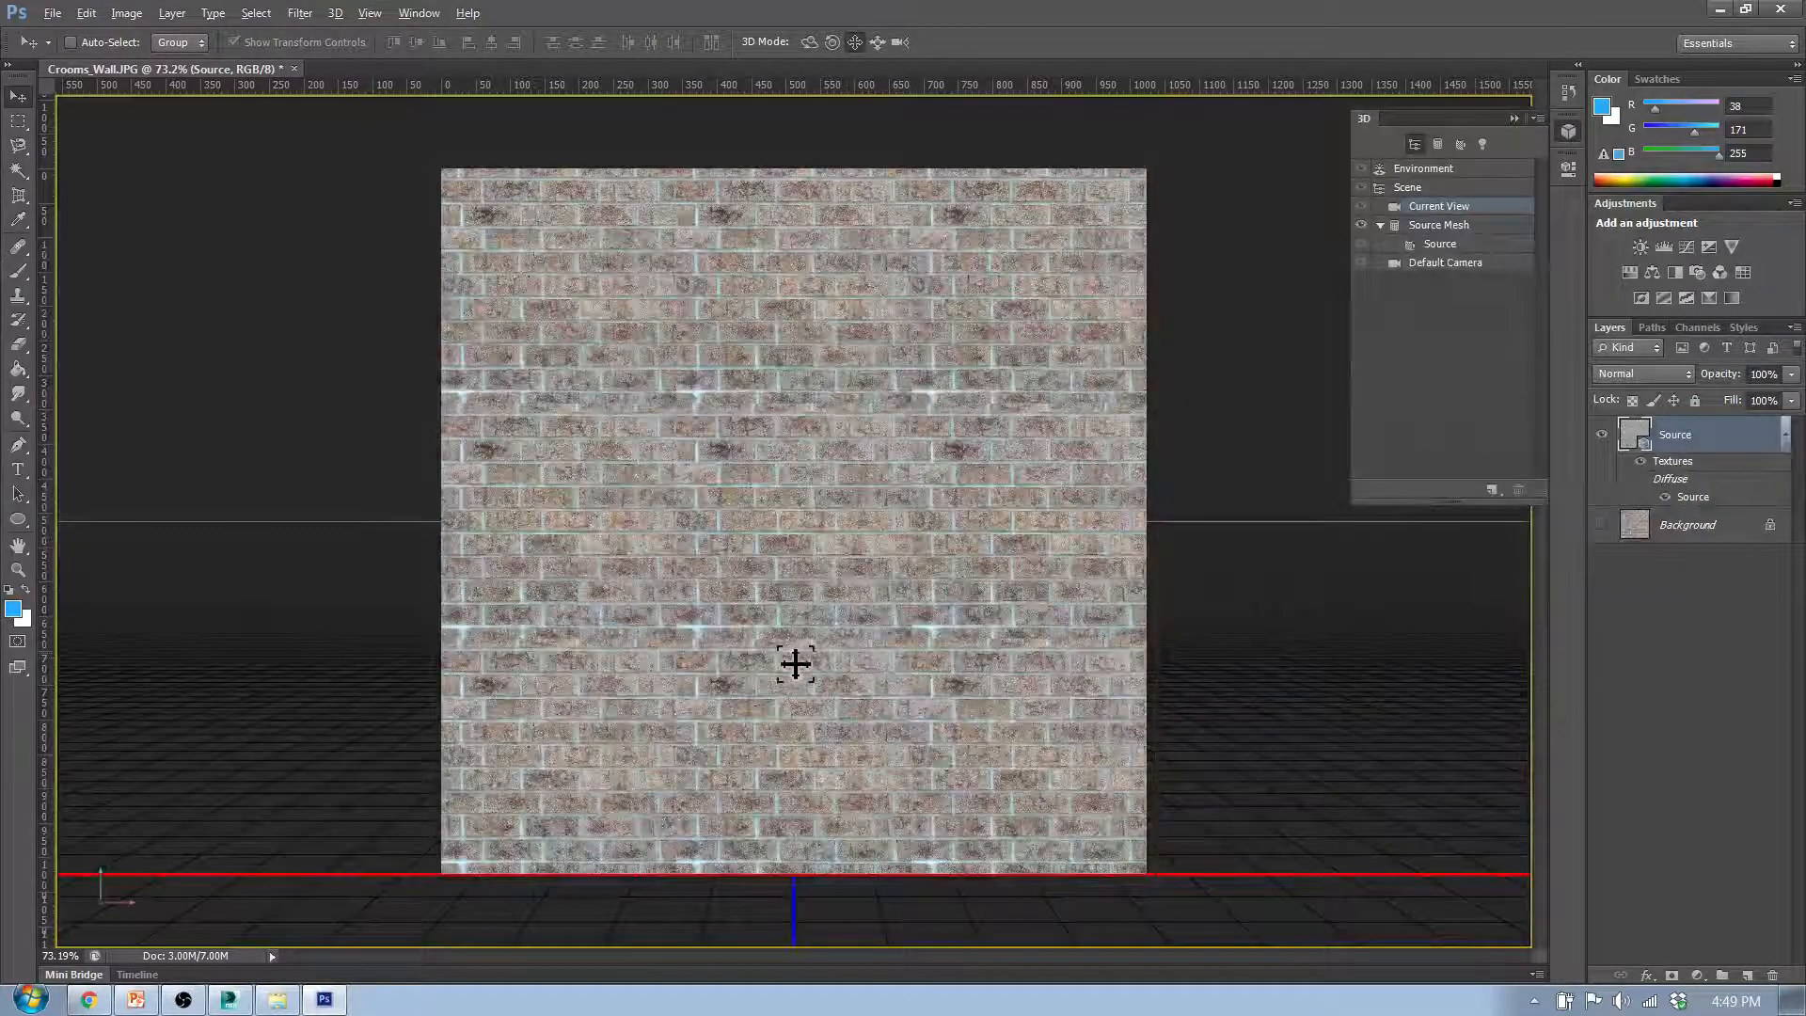
- Examine the seams between the repeated brick tiles up close, and undo the tiled painting
scroll(756, 656, "up", 11)
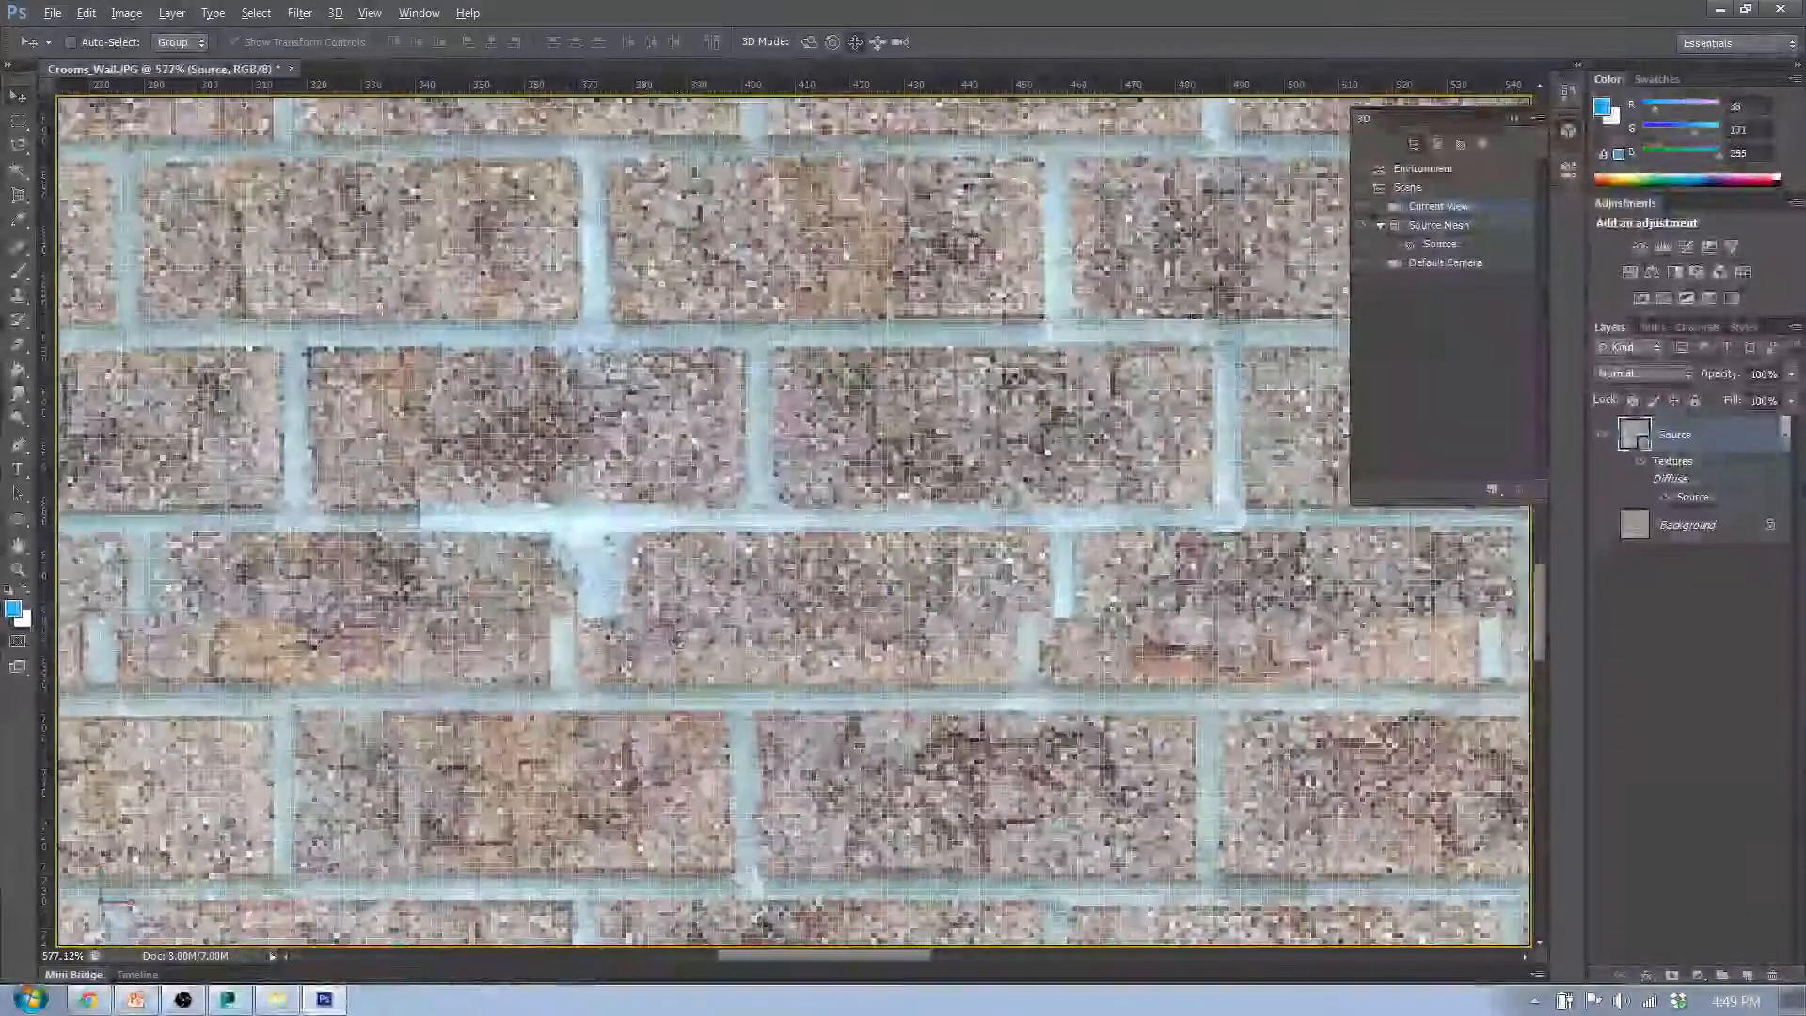
scroll(589, 630, "down", 5)
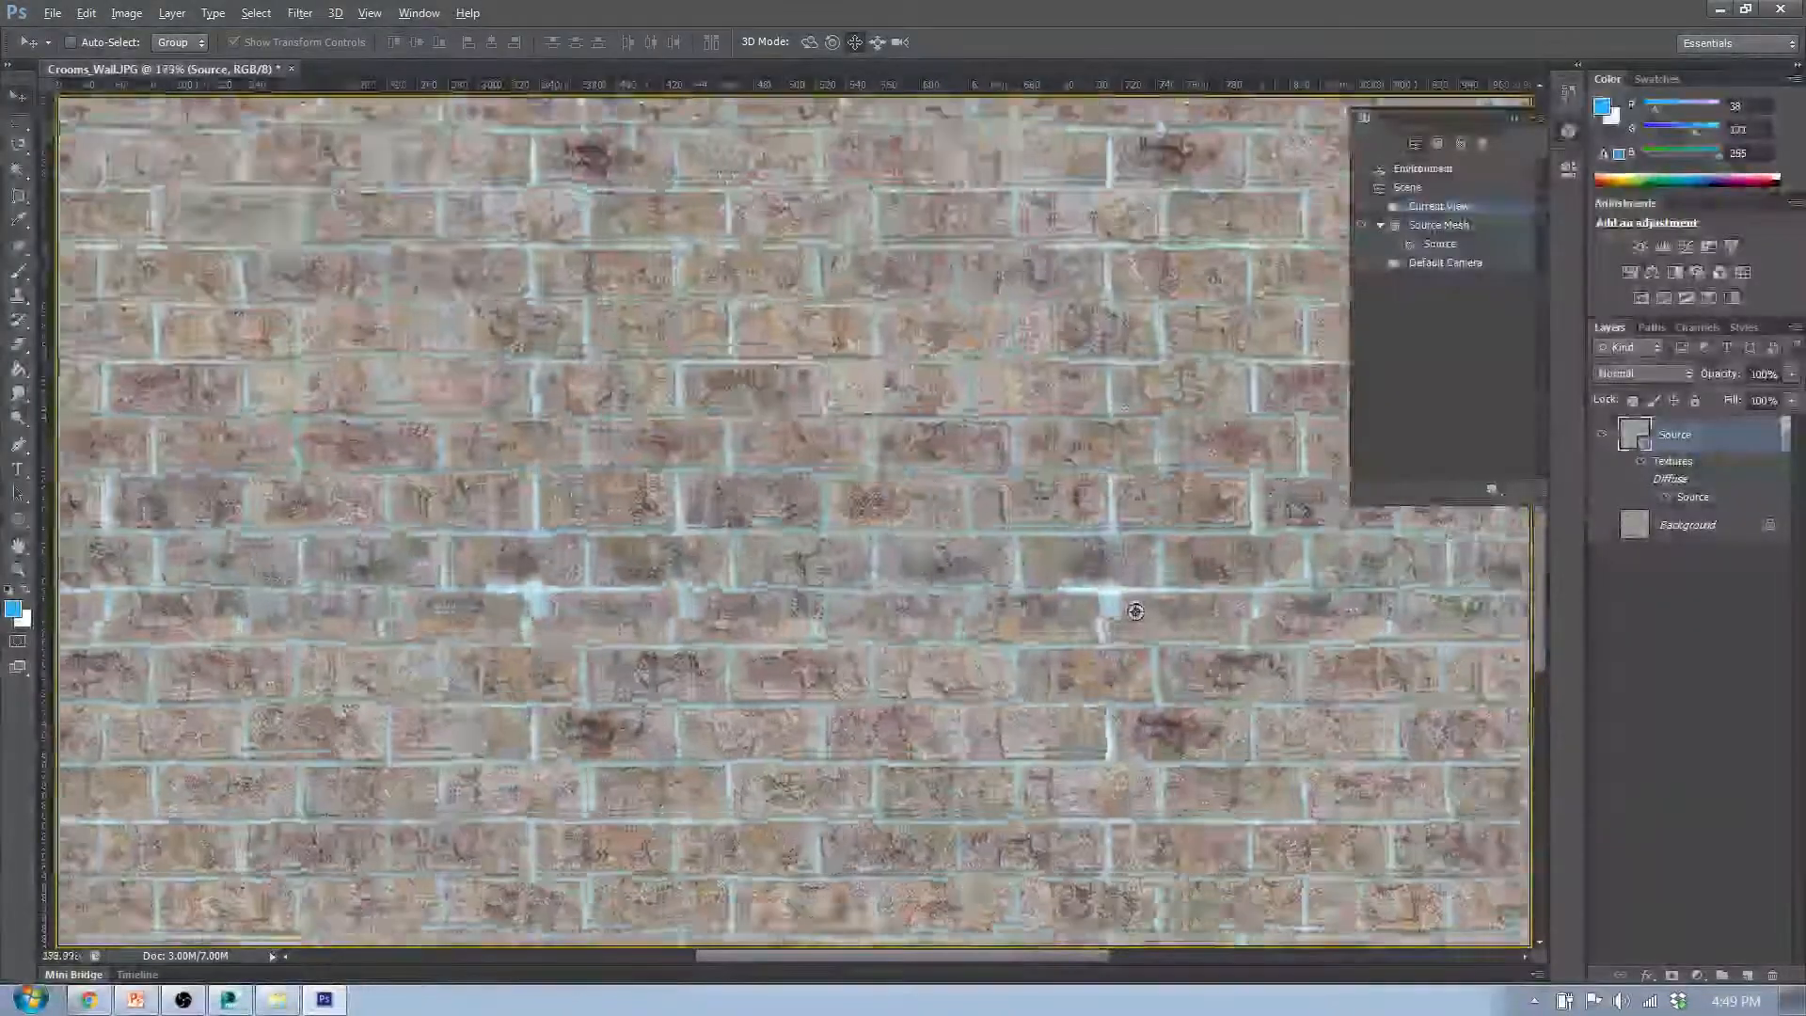
scroll(1135, 611, "up", 6)
scroll(1102, 643, "down", 5)
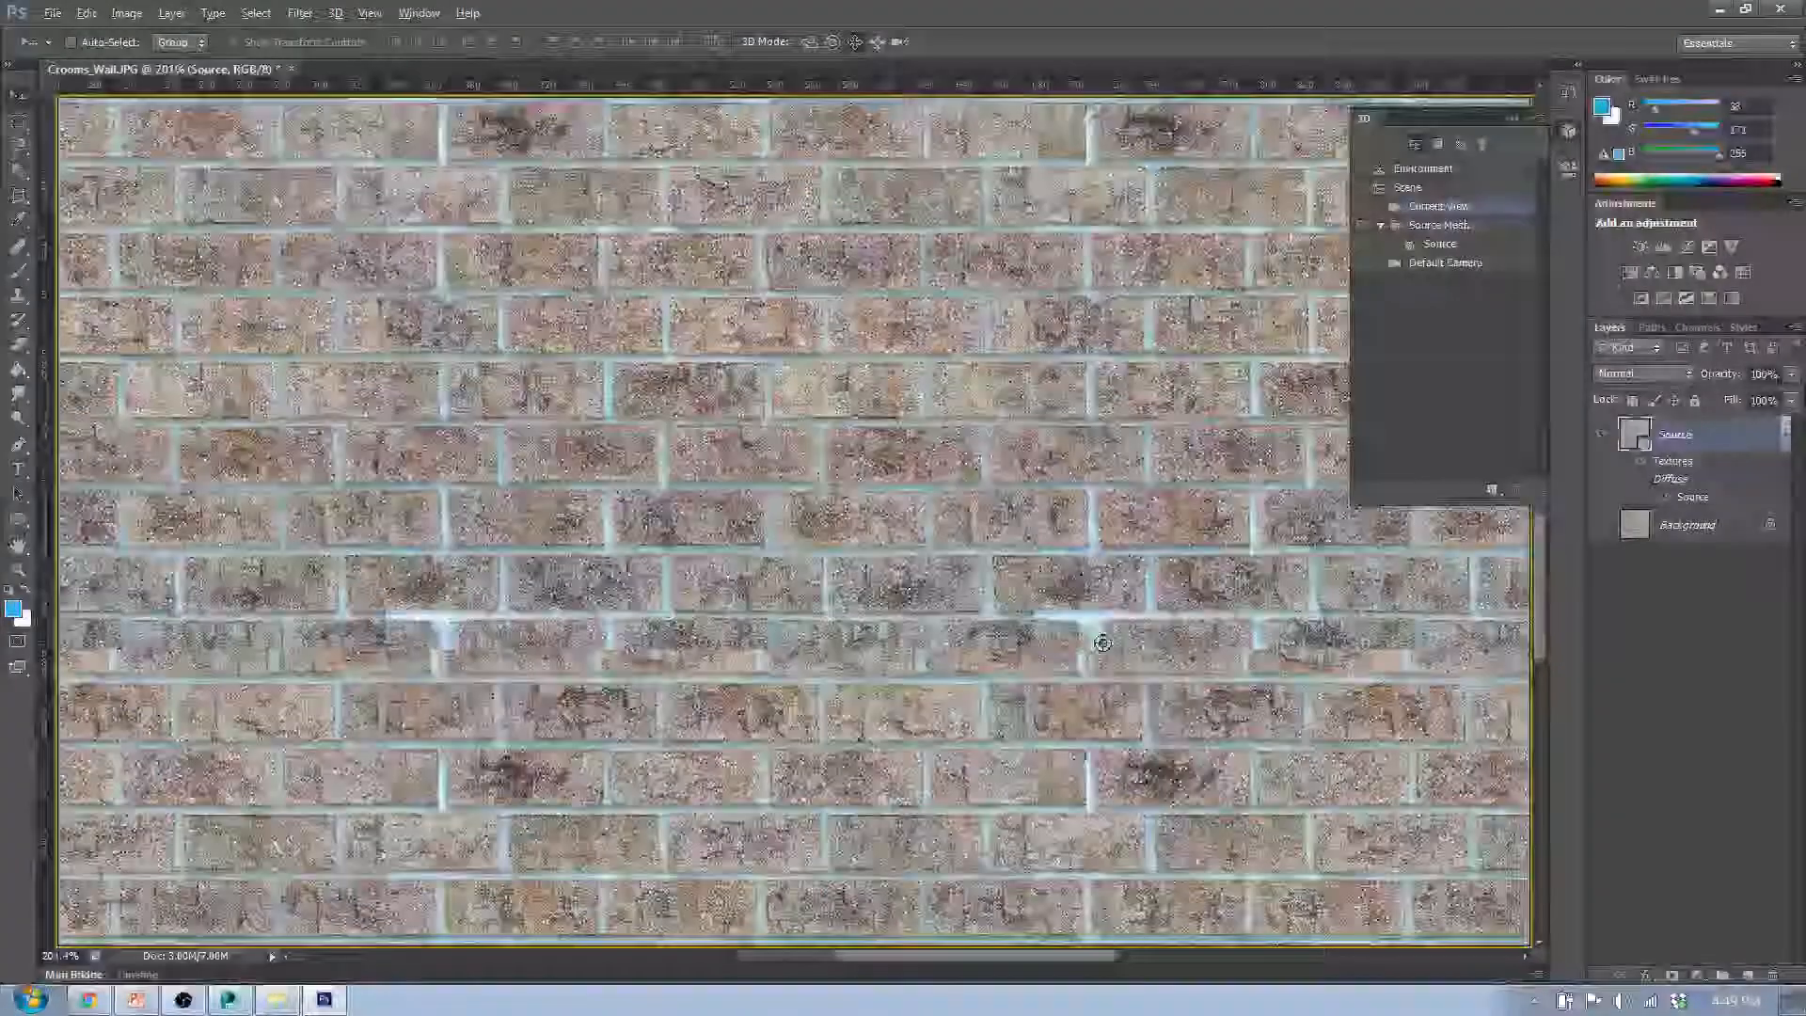
scroll(1102, 642, "down", 5)
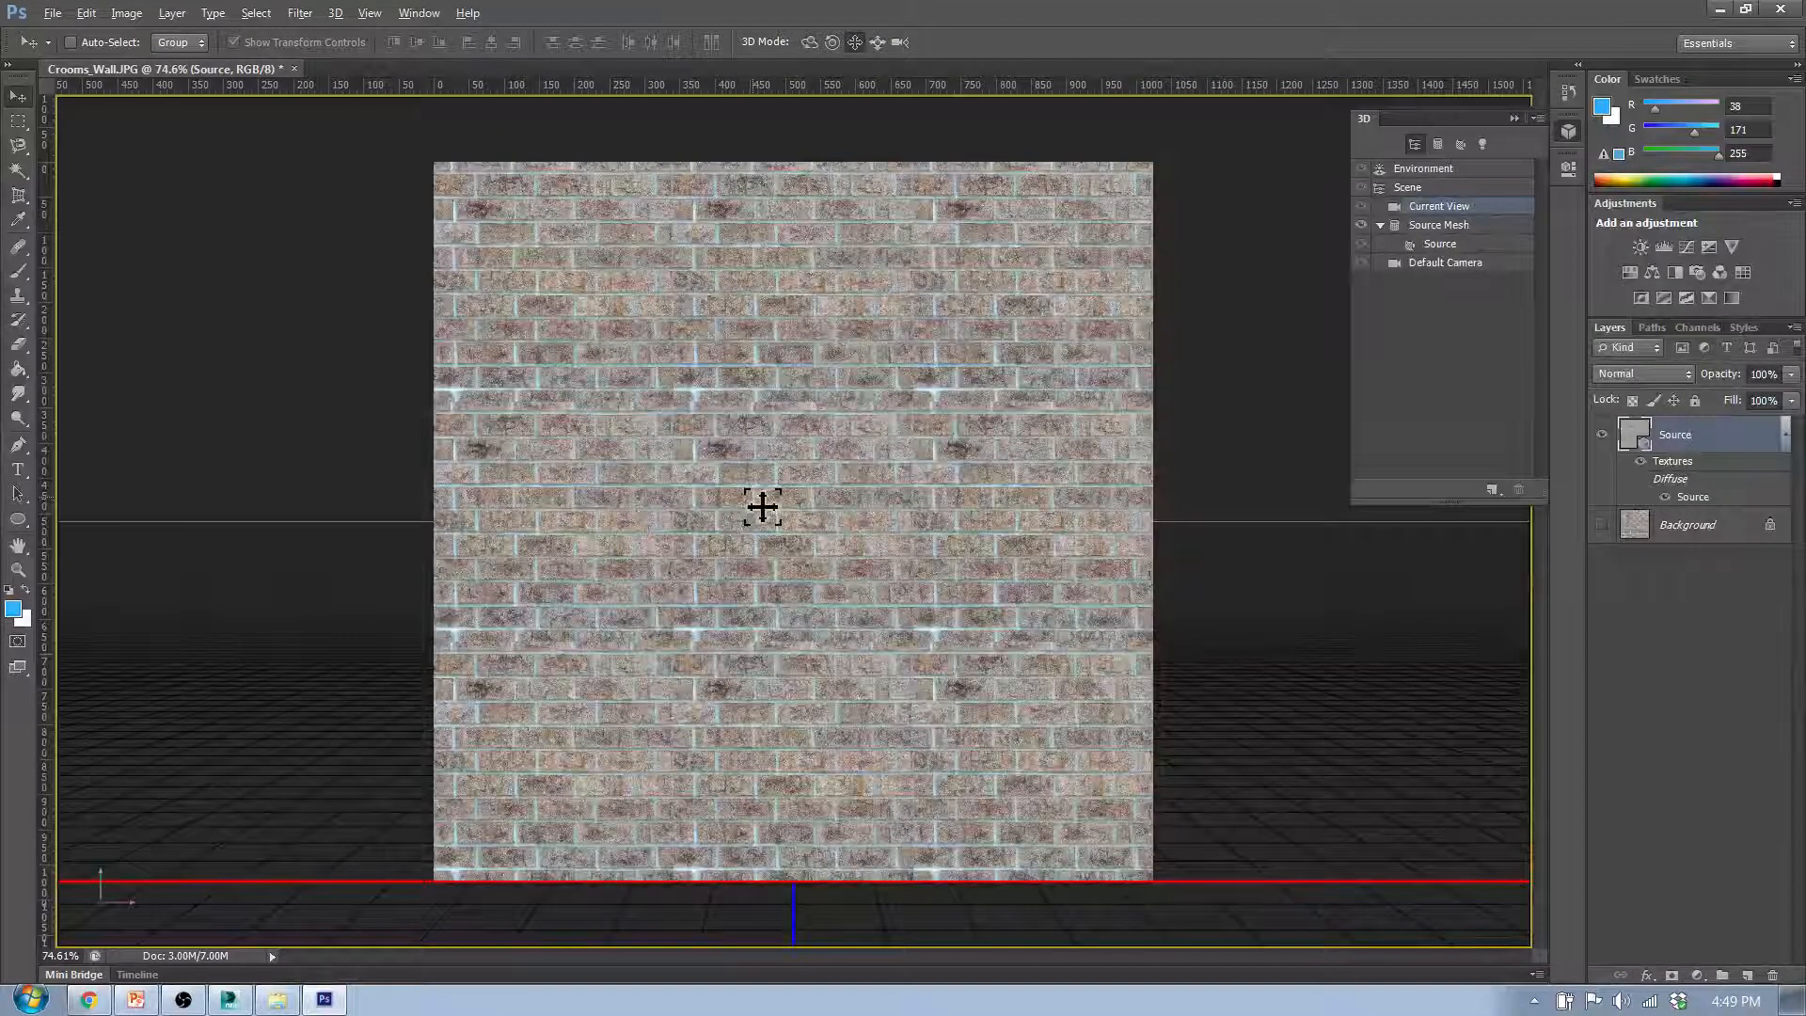
key("ctrl+z")
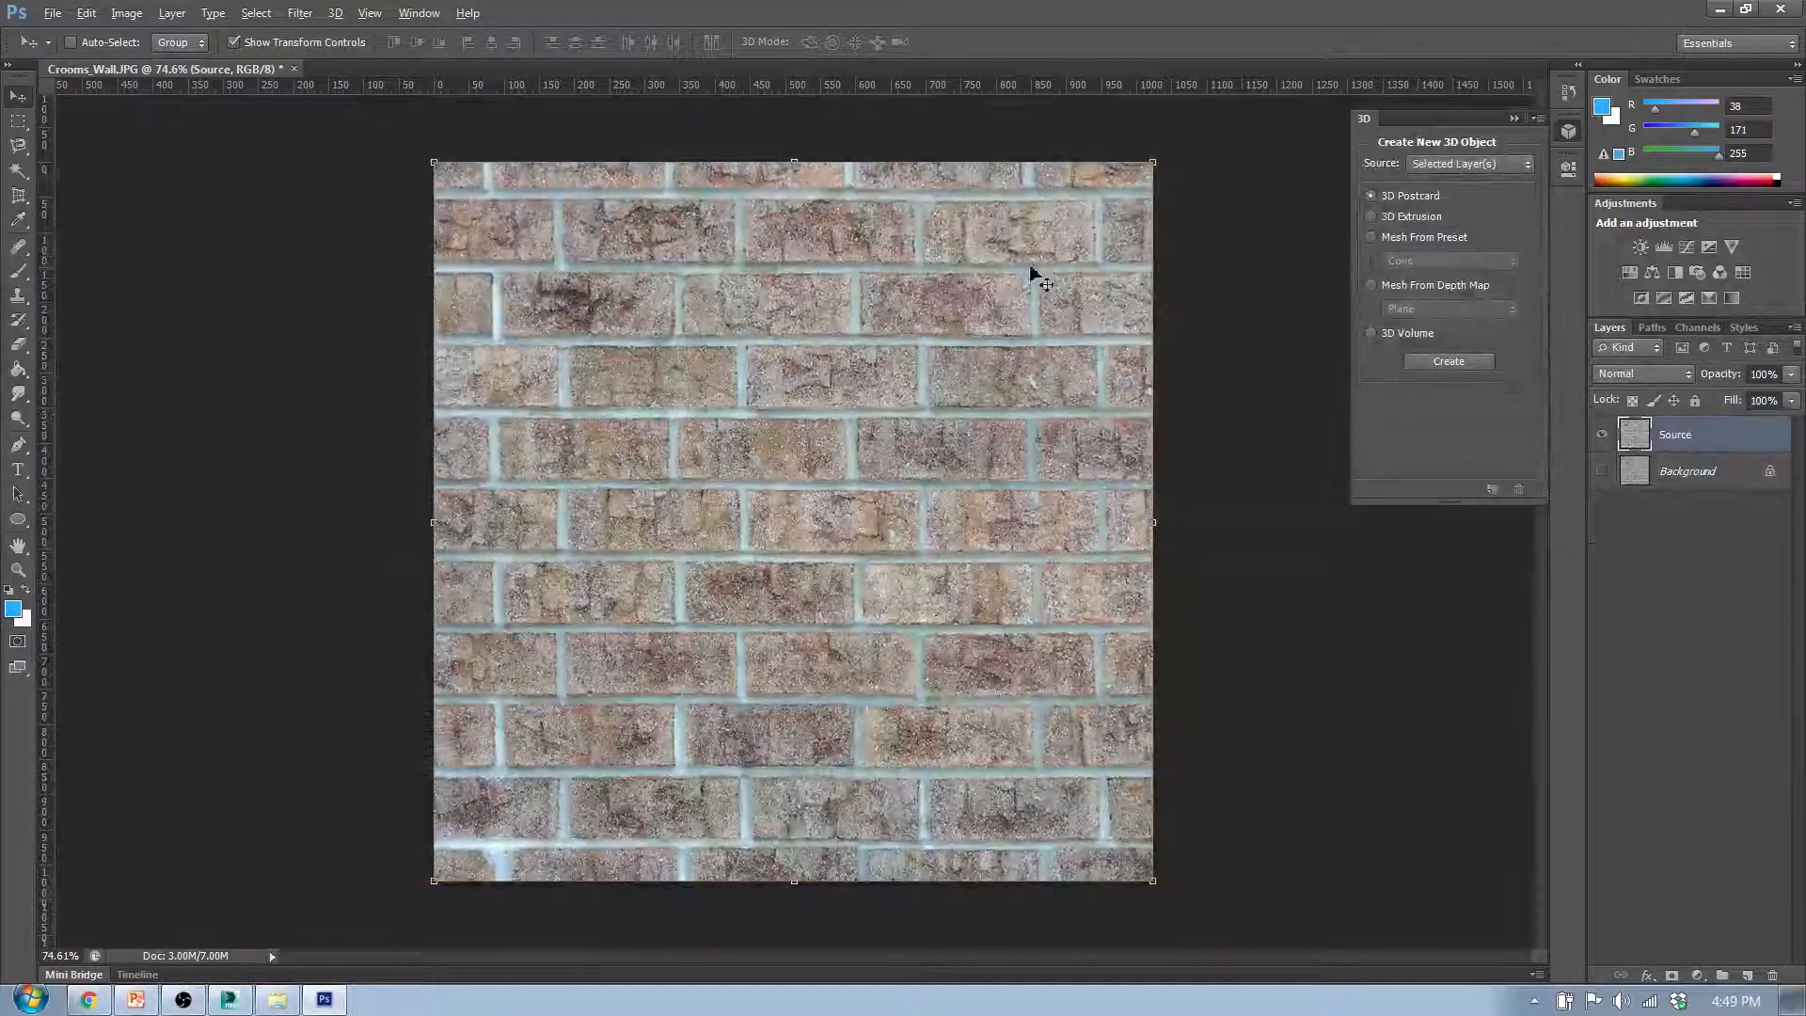
- Rename the Source layer to 1024_Source
left_click(1727, 555)
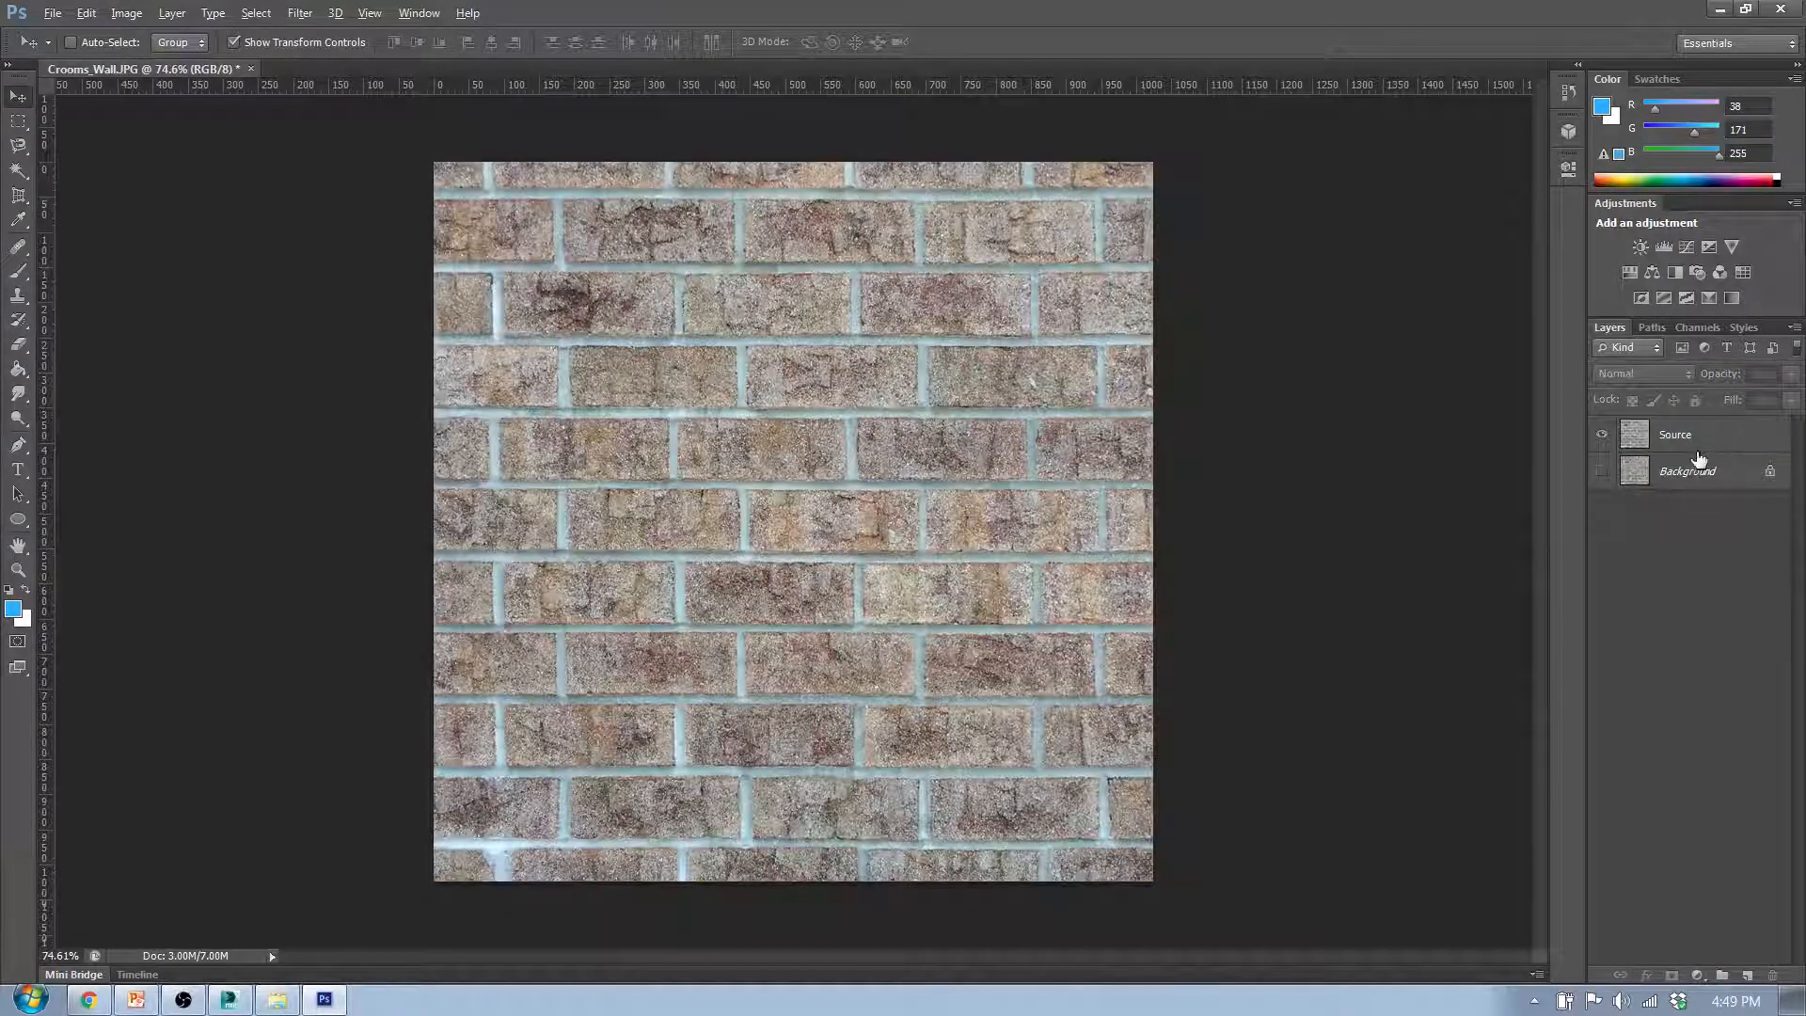
left_click(1701, 447)
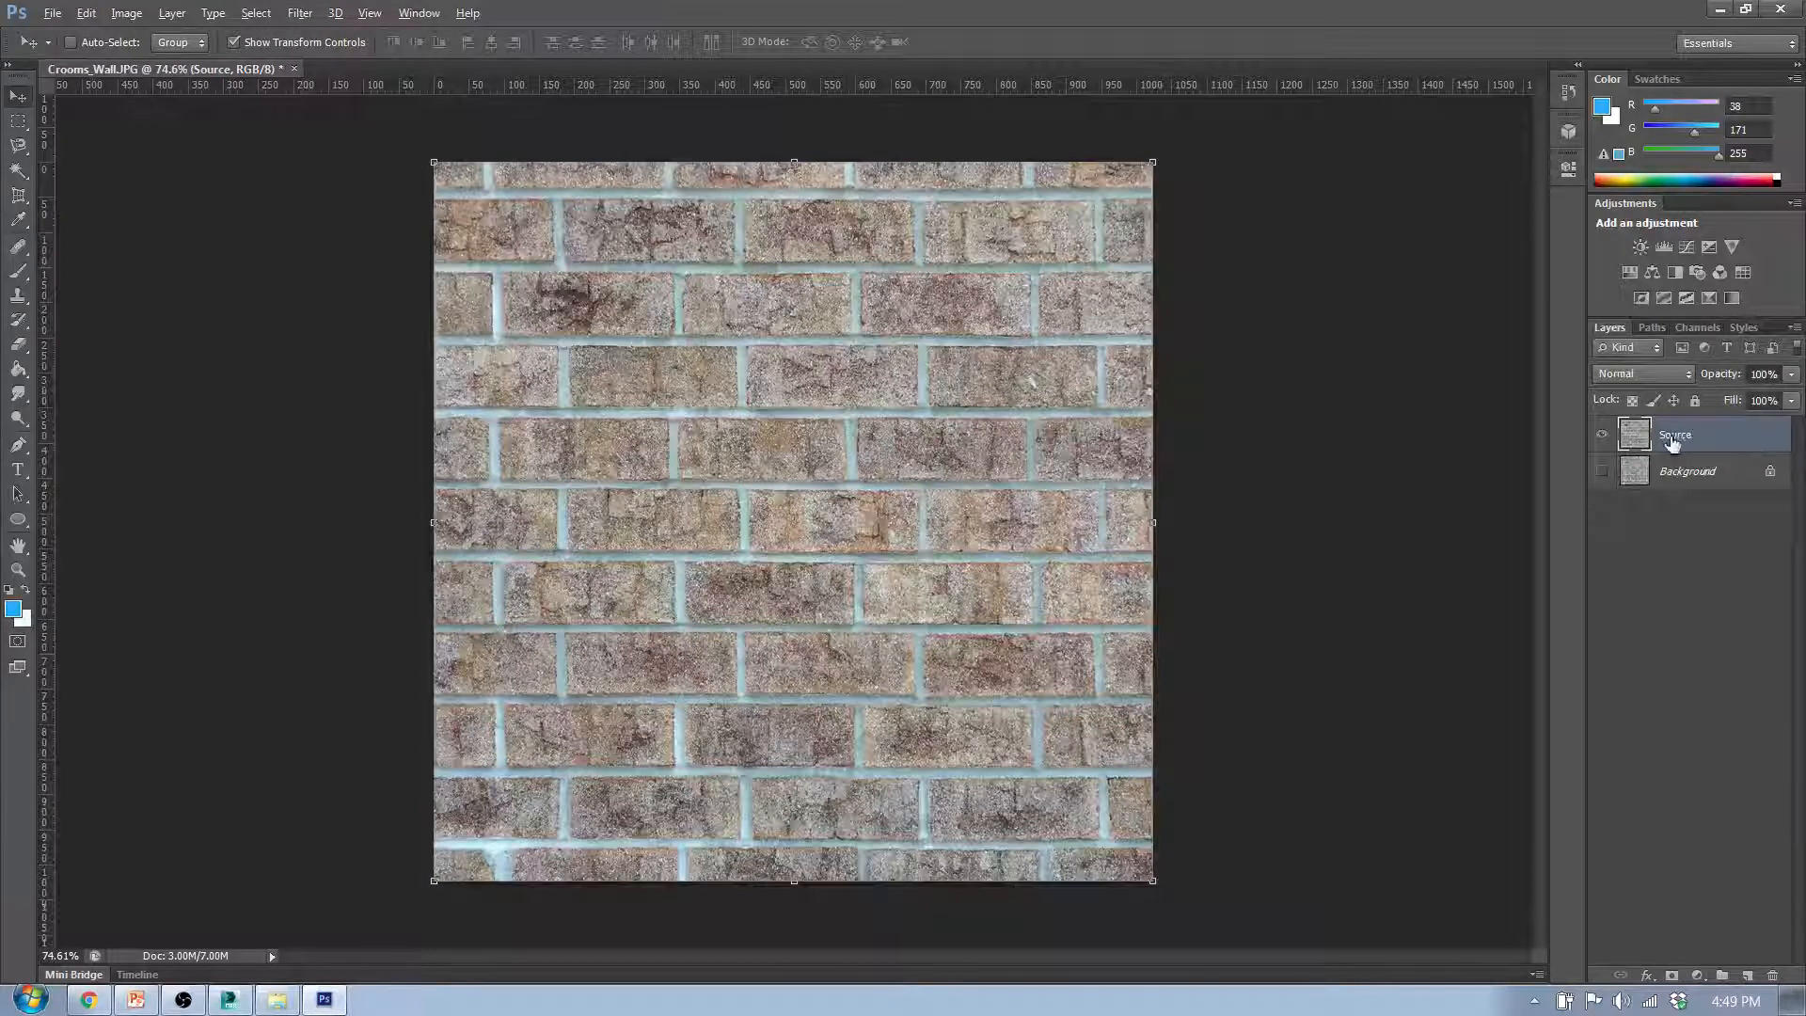
double_click(1677, 435)
type("1024_")
key("Return")
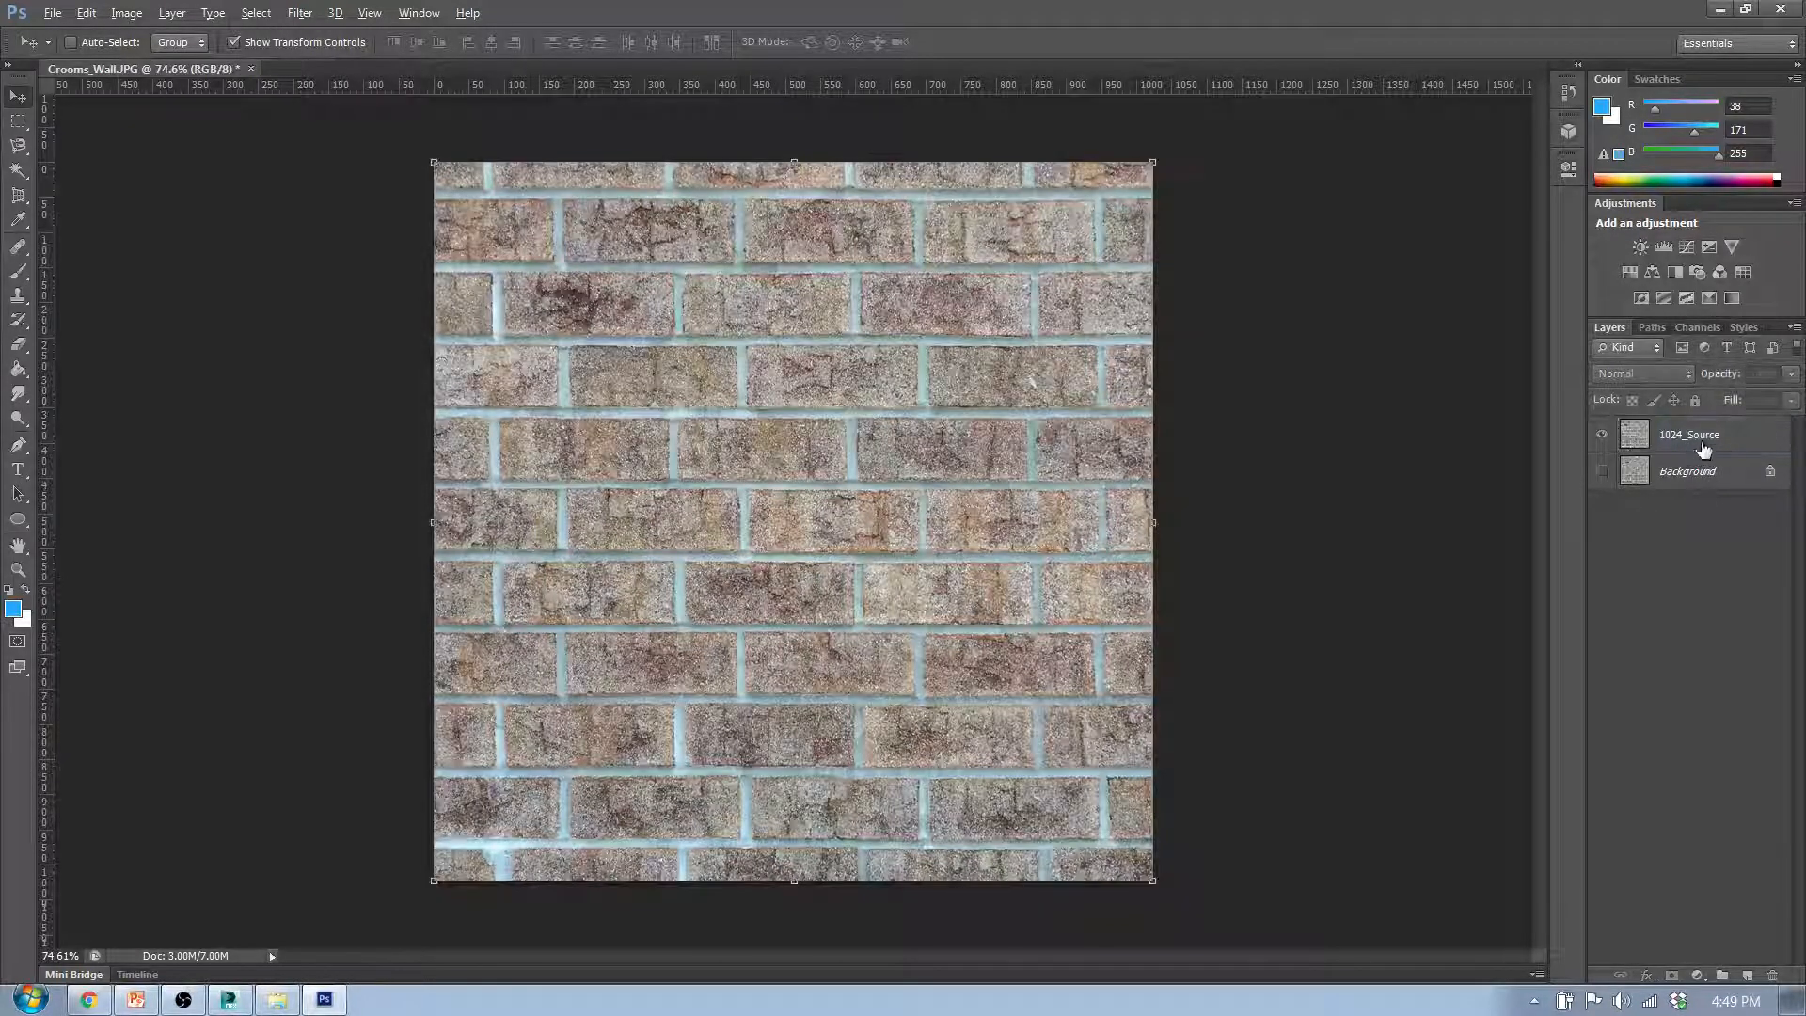
- Duplicate the 1024_Source layer and name the copy 1024_Offset
left_click_drag(1703, 449, 1747, 975)
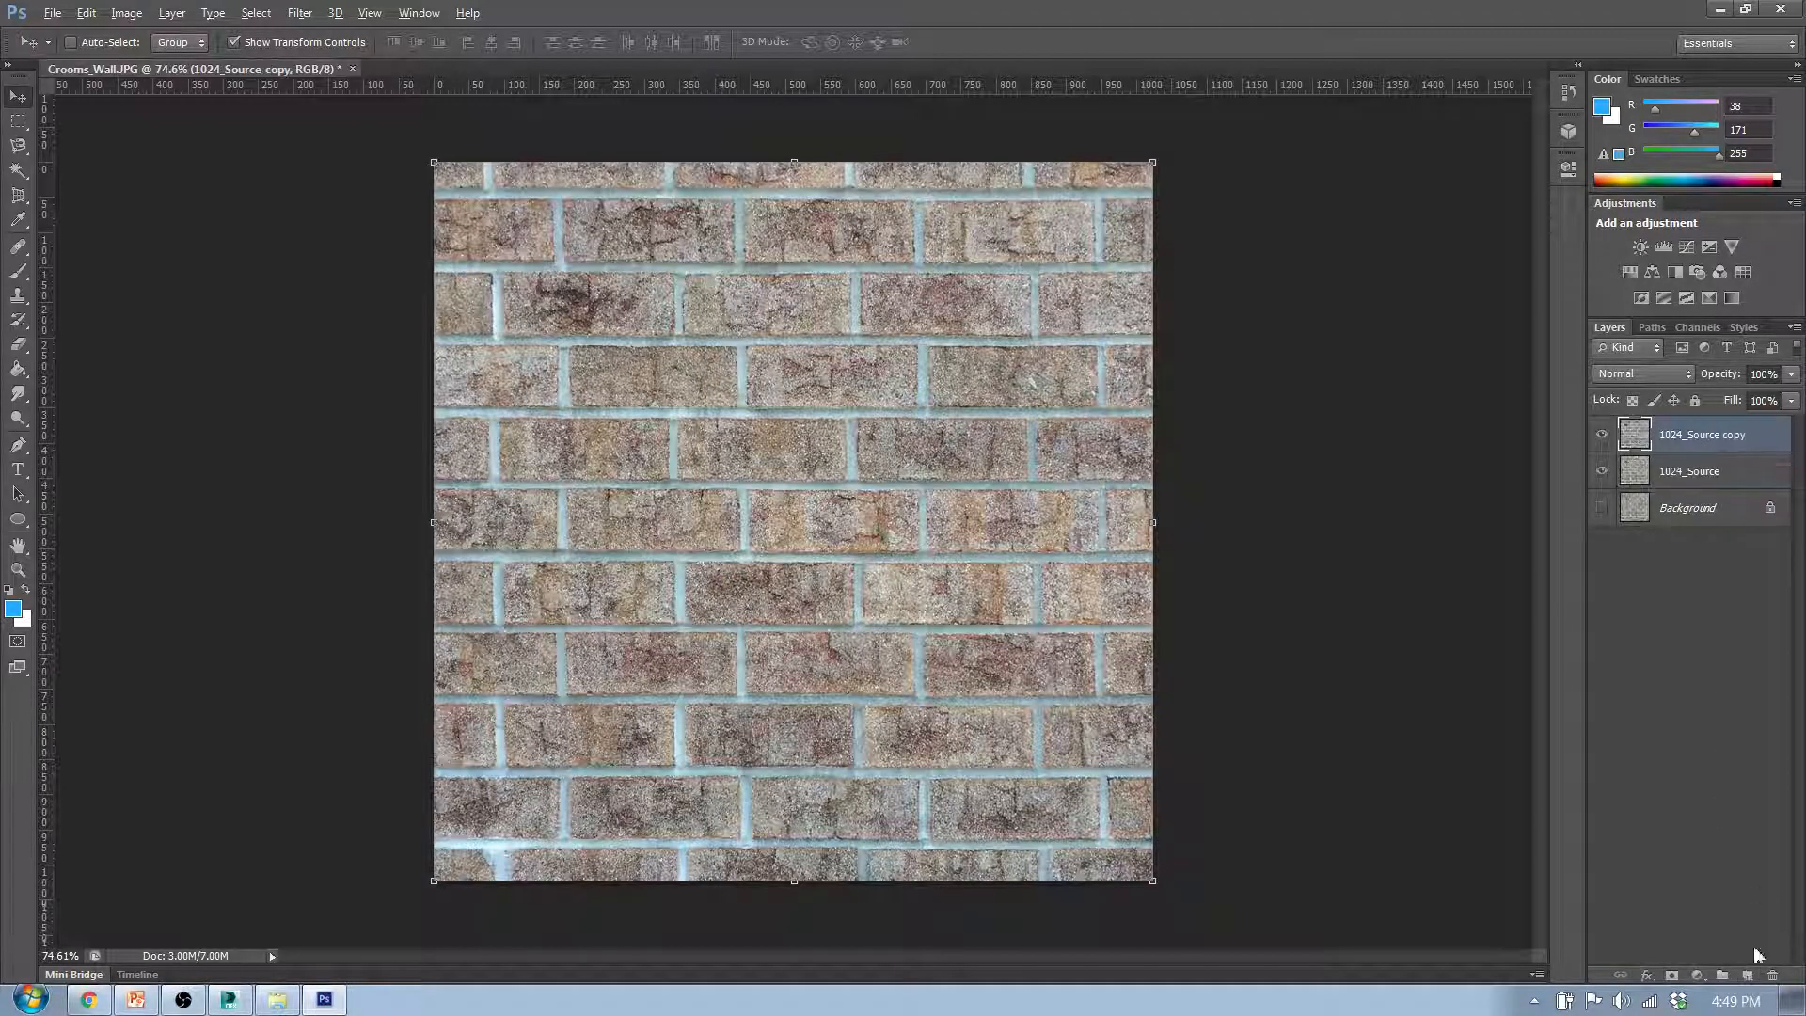
double_click(1710, 441)
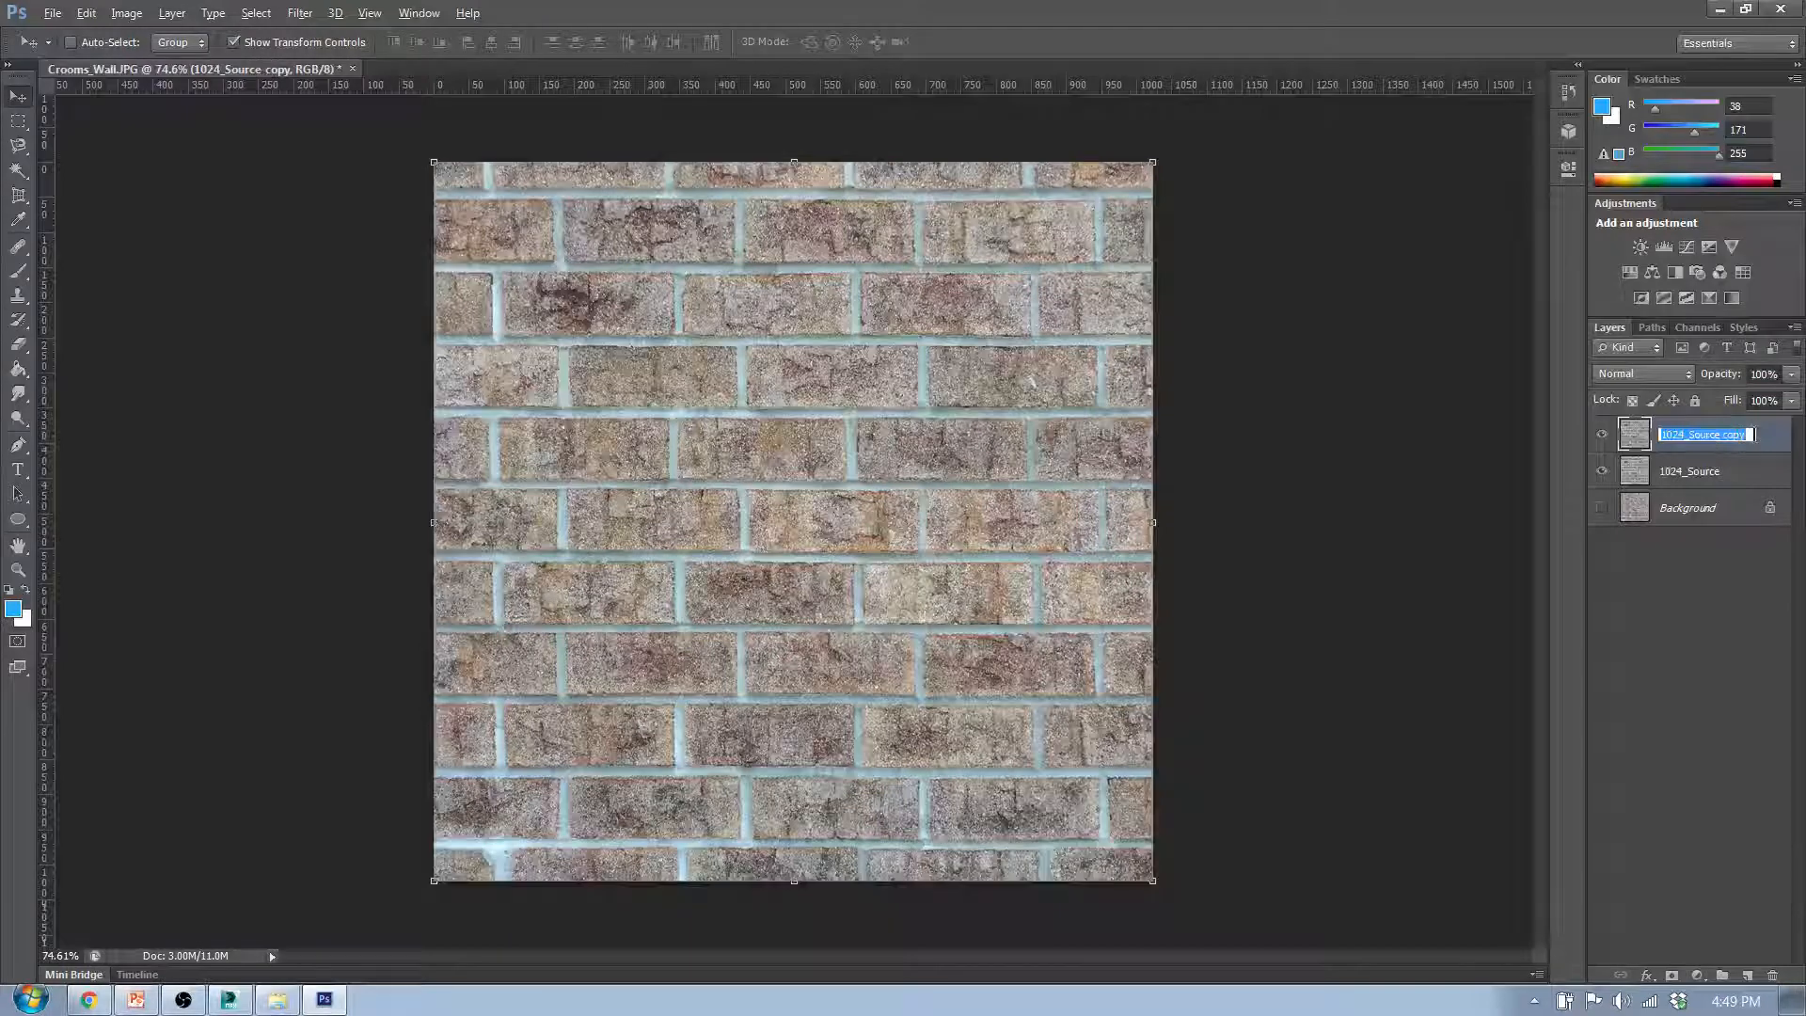
left_click_drag(1753, 434, 1689, 430)
type("Offset")
key("Return")
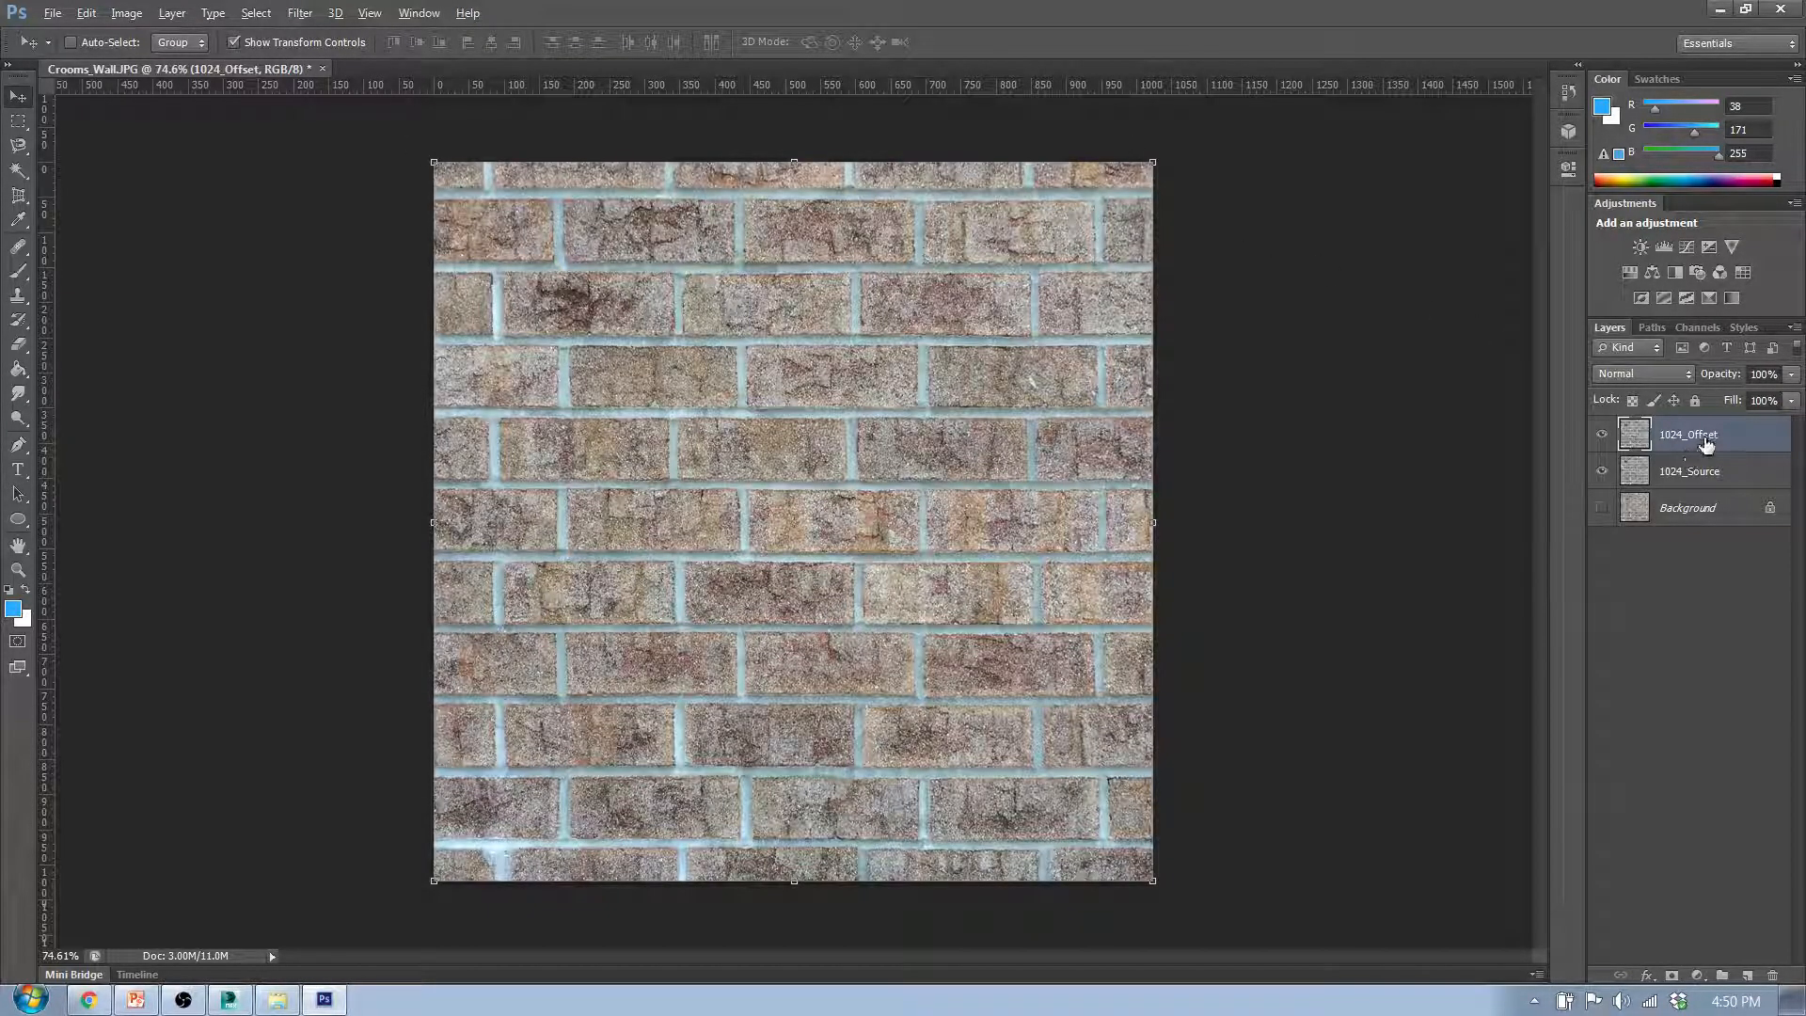
- Offset the 1024_Offset layer by +512 pixels horizontally and +512 vertically, using Wrap Around for the undefined areas
left_click(301, 13)
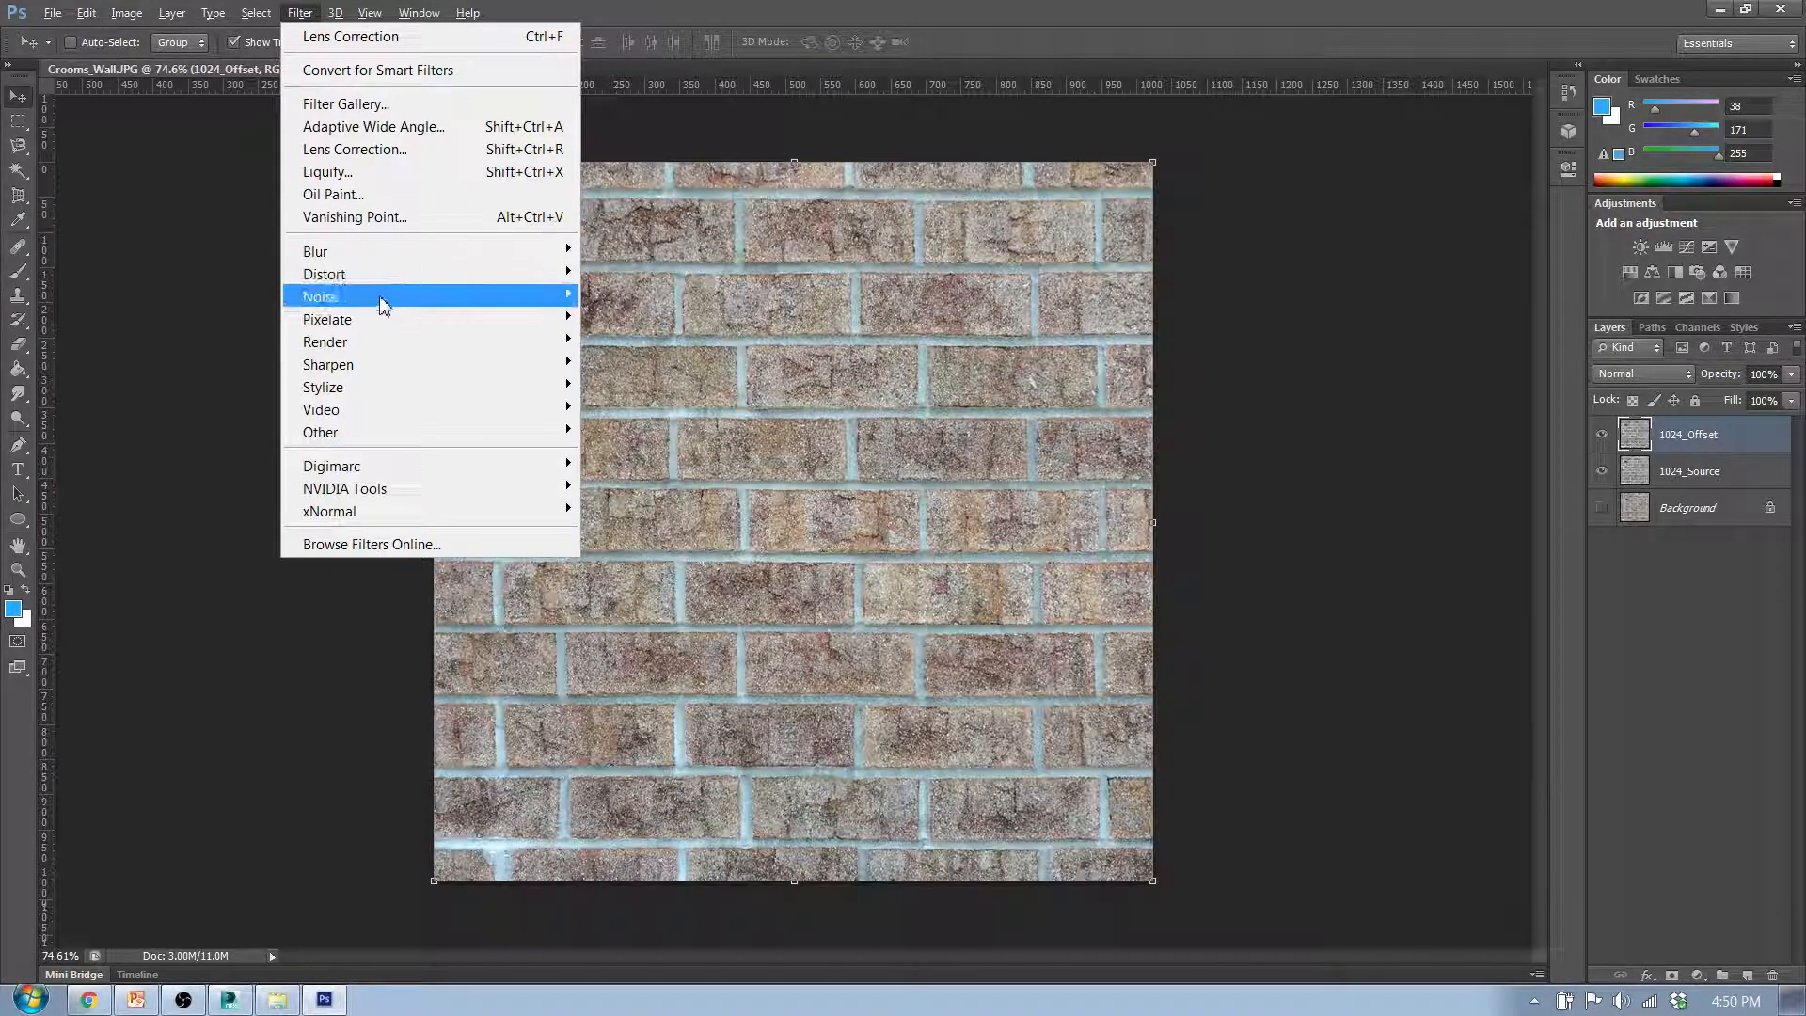
mouse_move(394, 430)
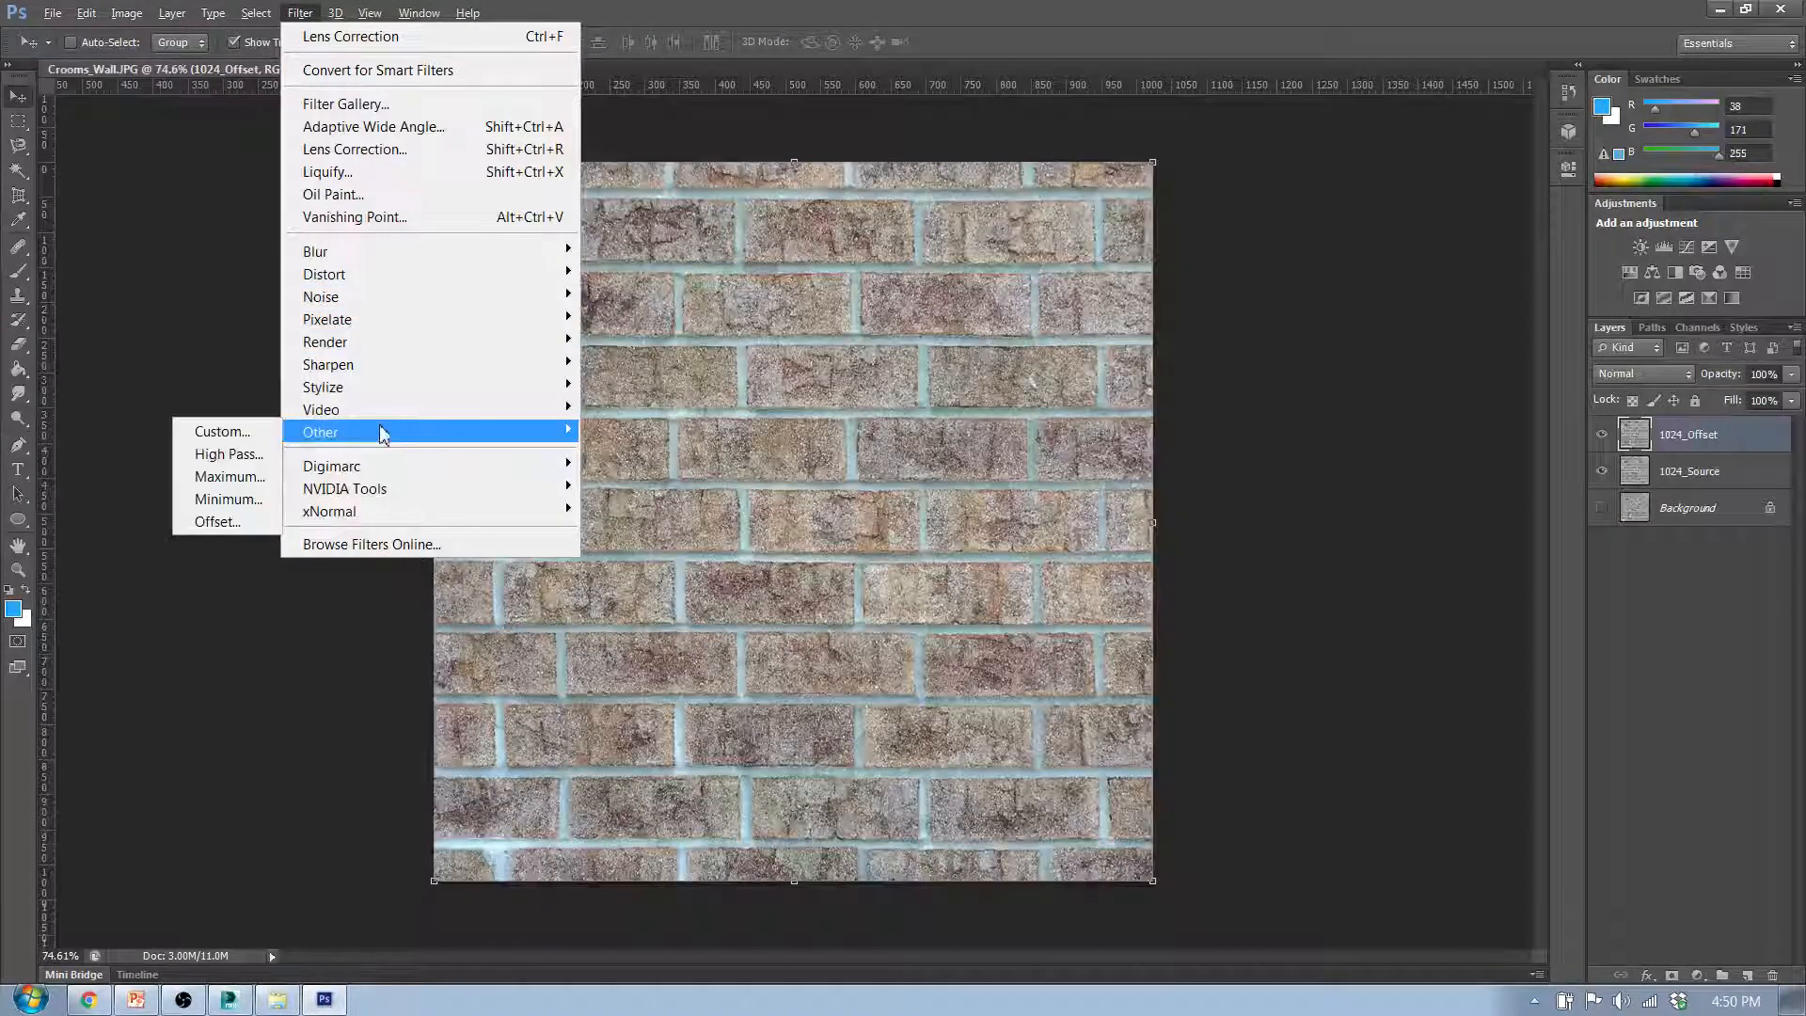
left_click(218, 522)
left_click_drag(995, 461, 1084, 271)
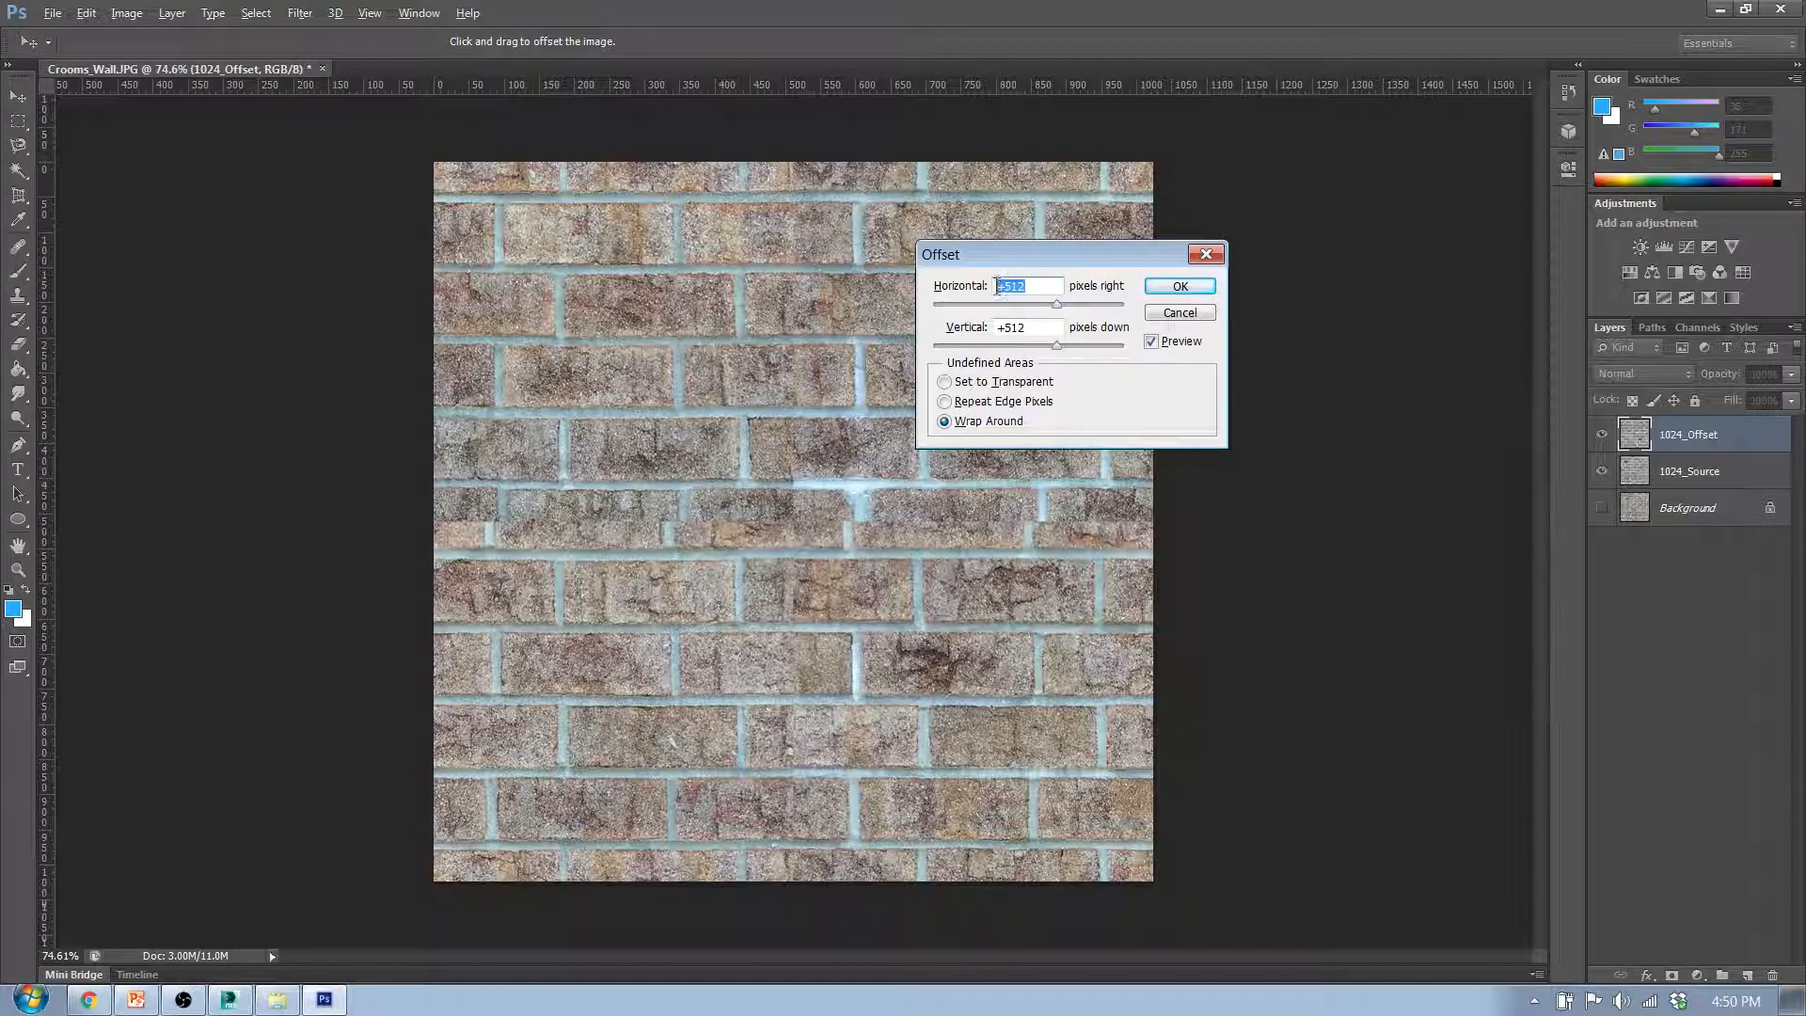
key("Tab")
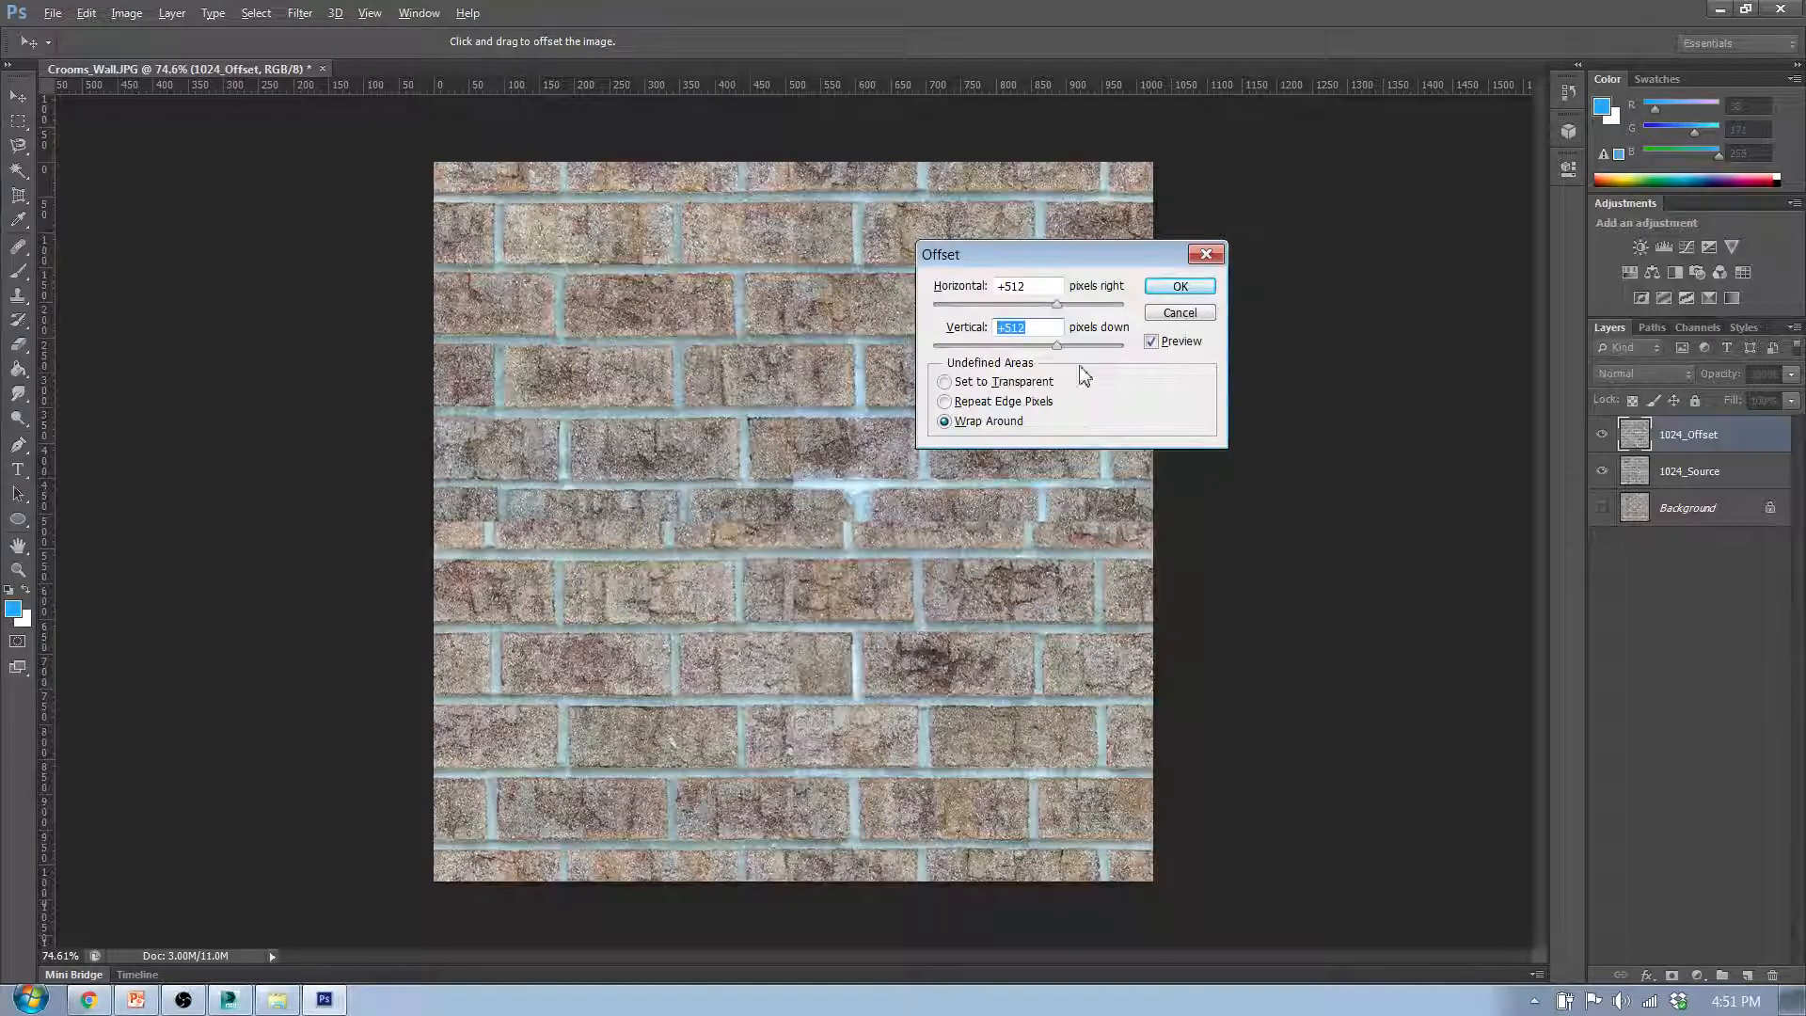
left_click(944, 402)
left_click(946, 382)
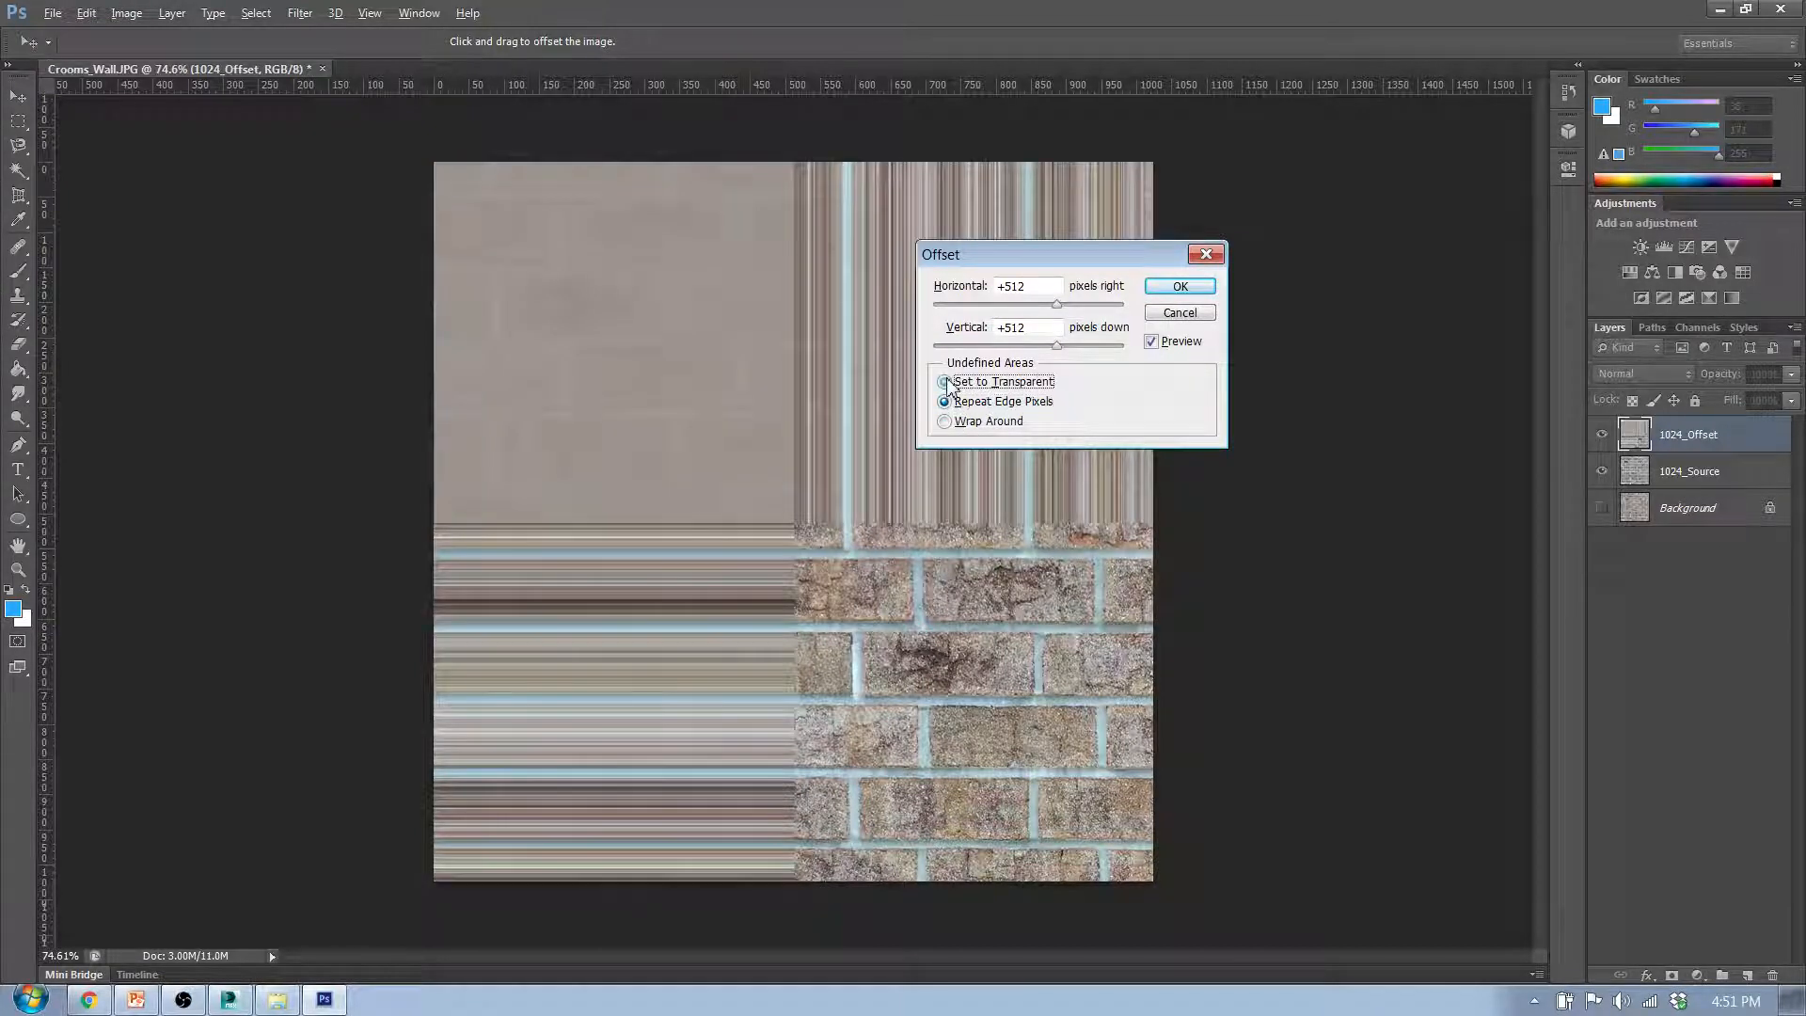
left_click(945, 421)
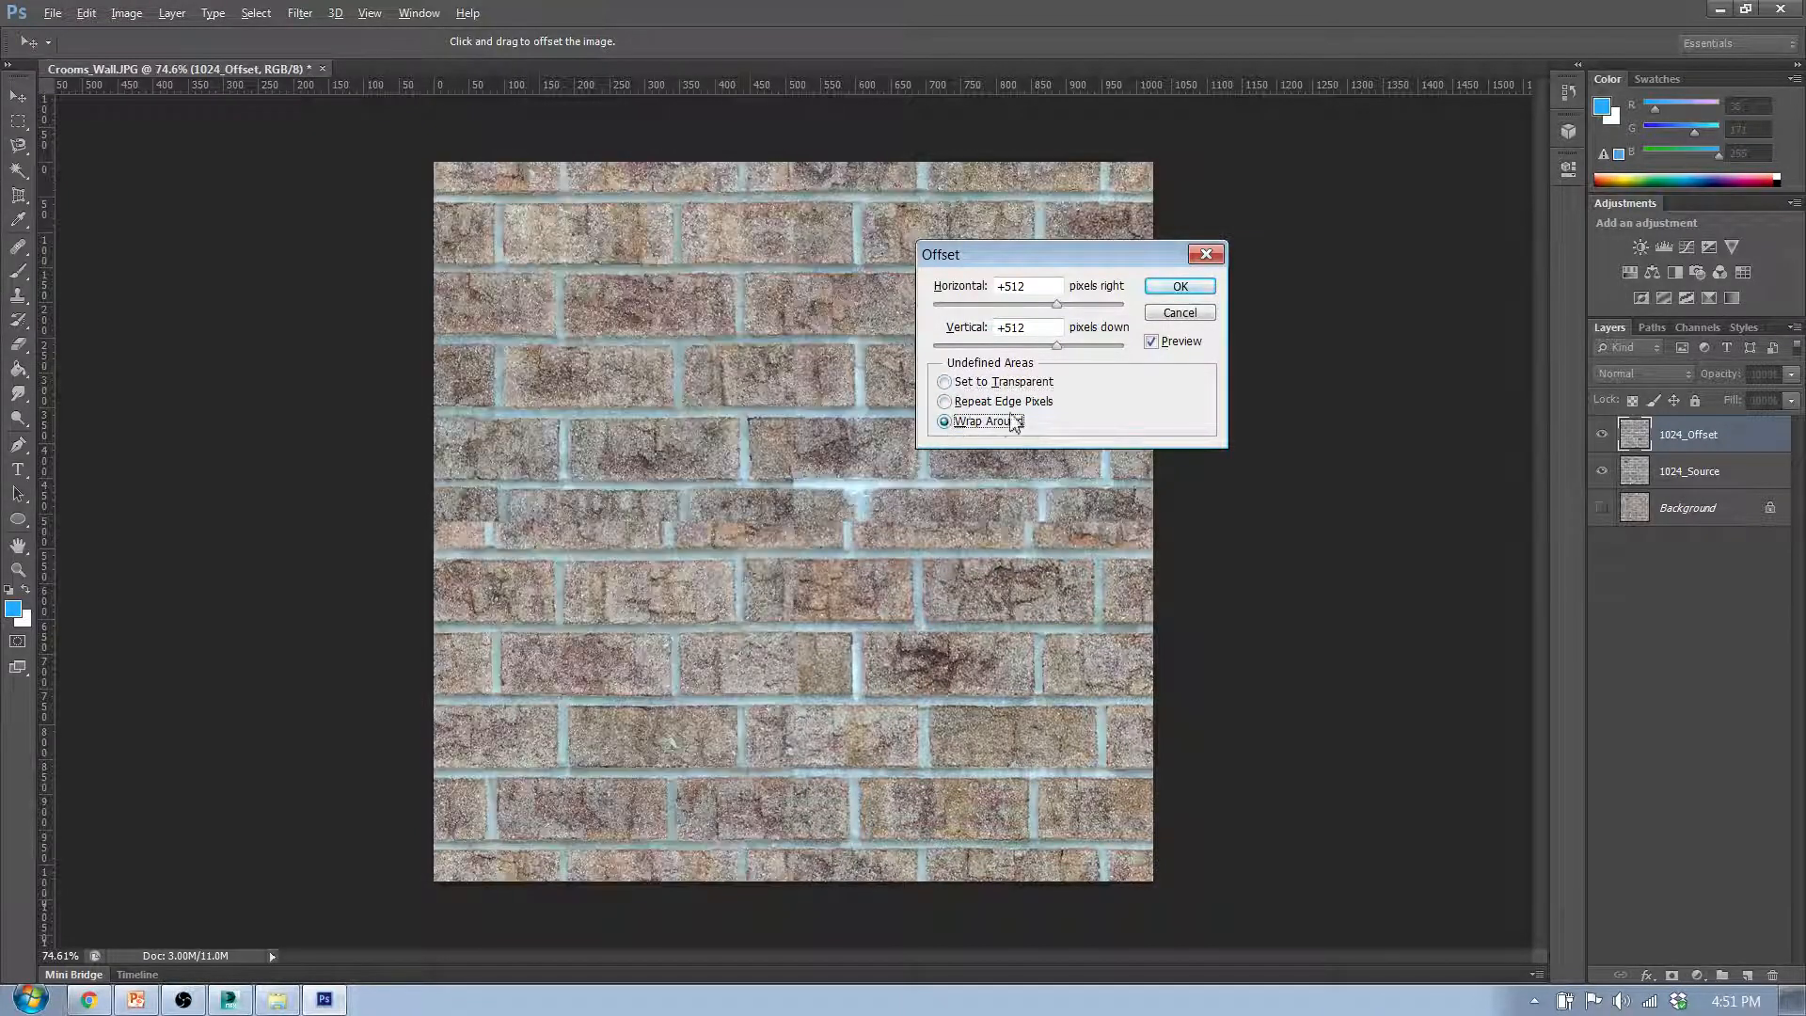
left_click(1178, 289)
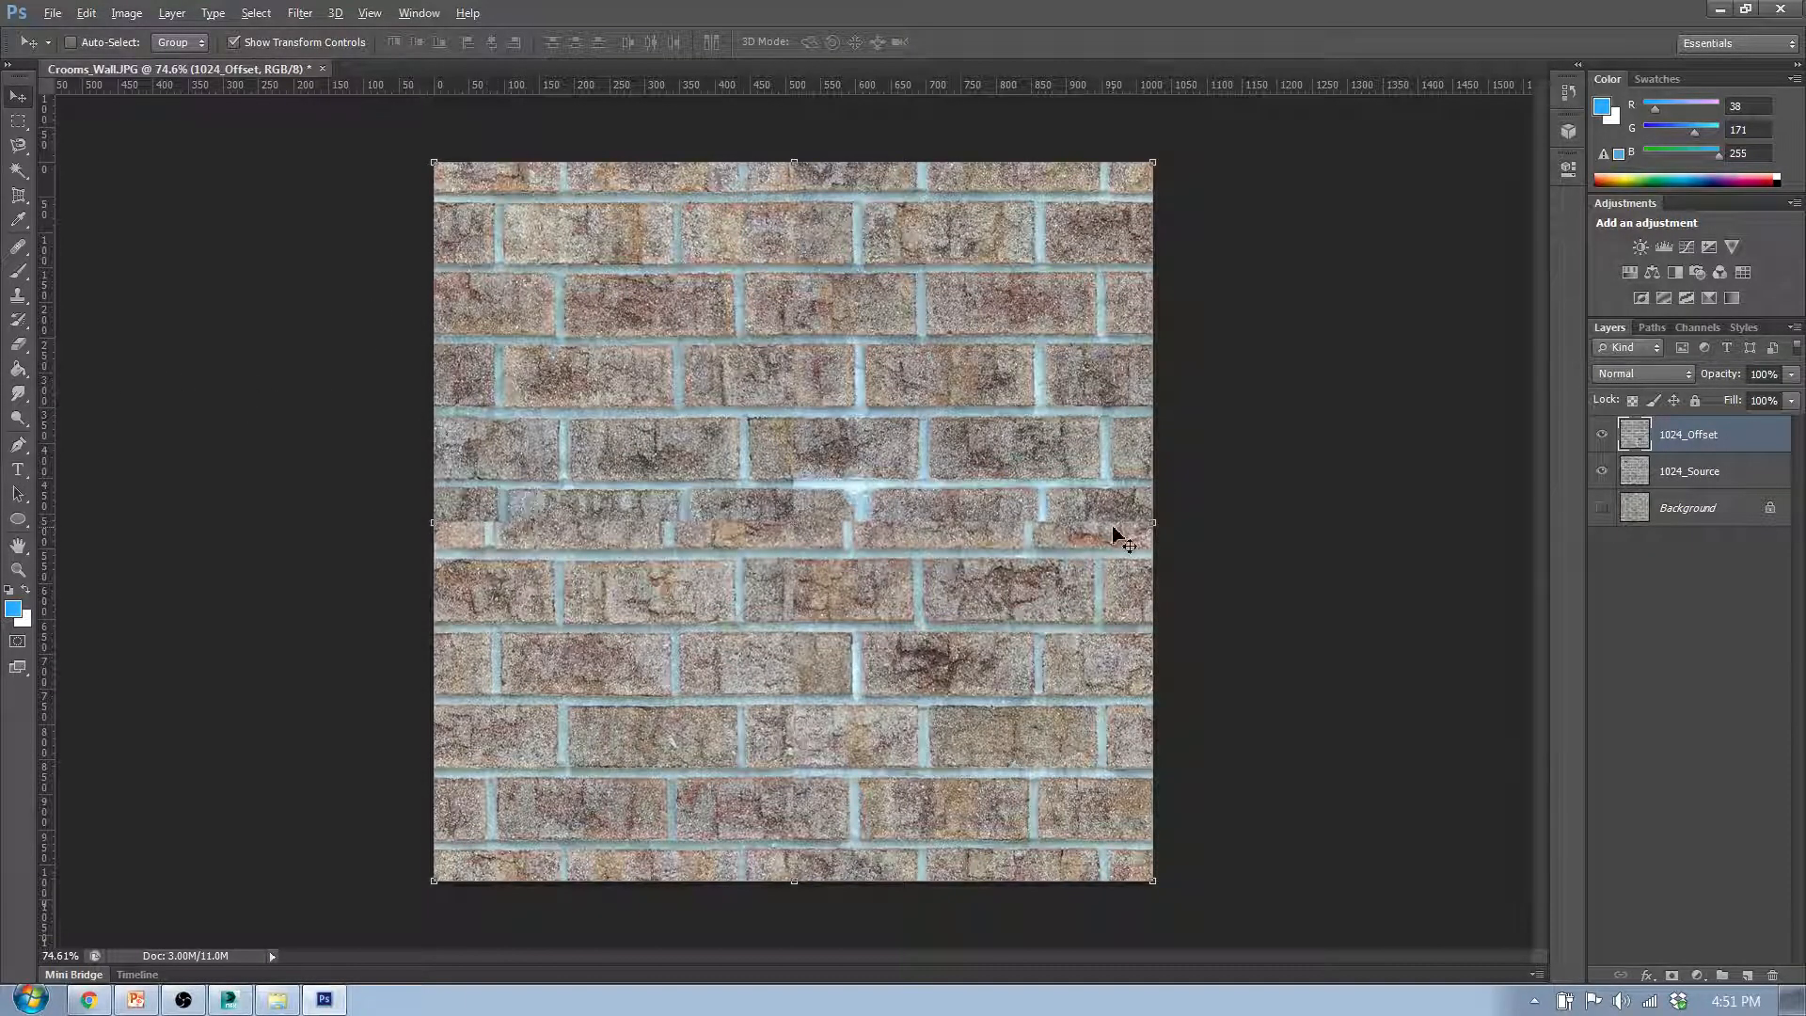
- Duplicate the 1024_Offset layer and name the copy 1024_Offset_Fixed
scroll(793, 508, "up", 5)
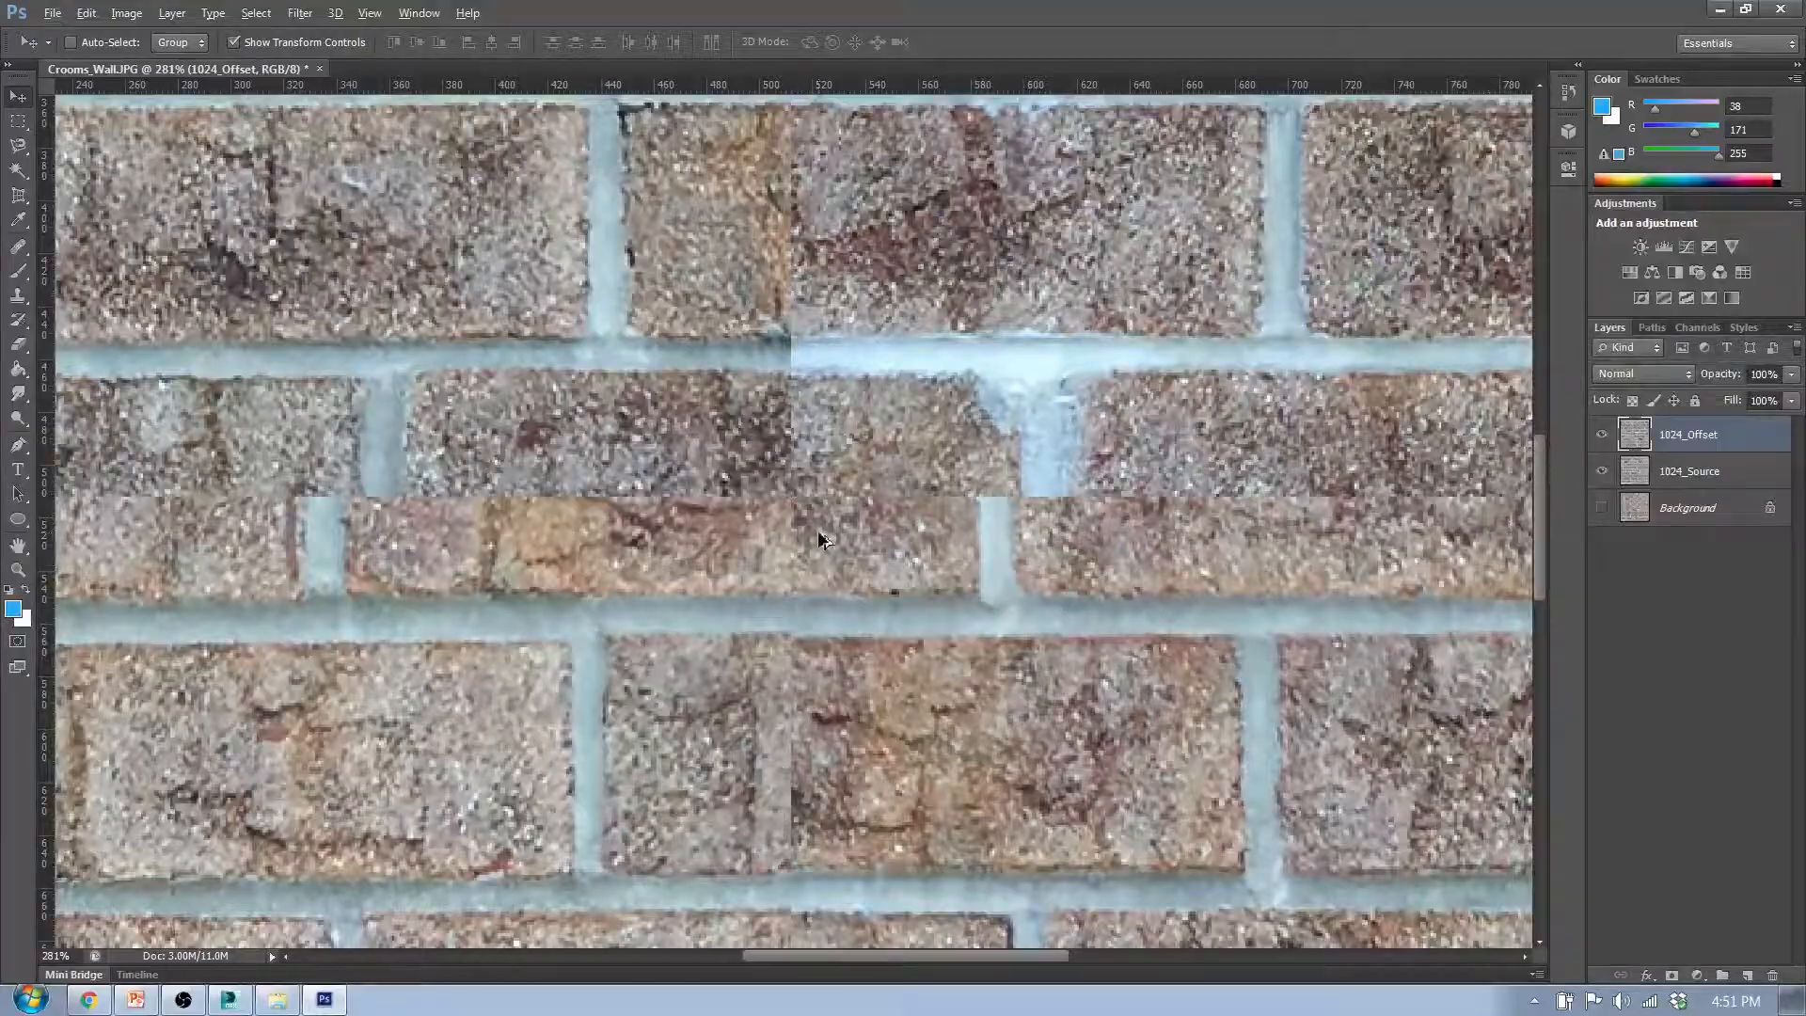
scroll(807, 570, "down", 5)
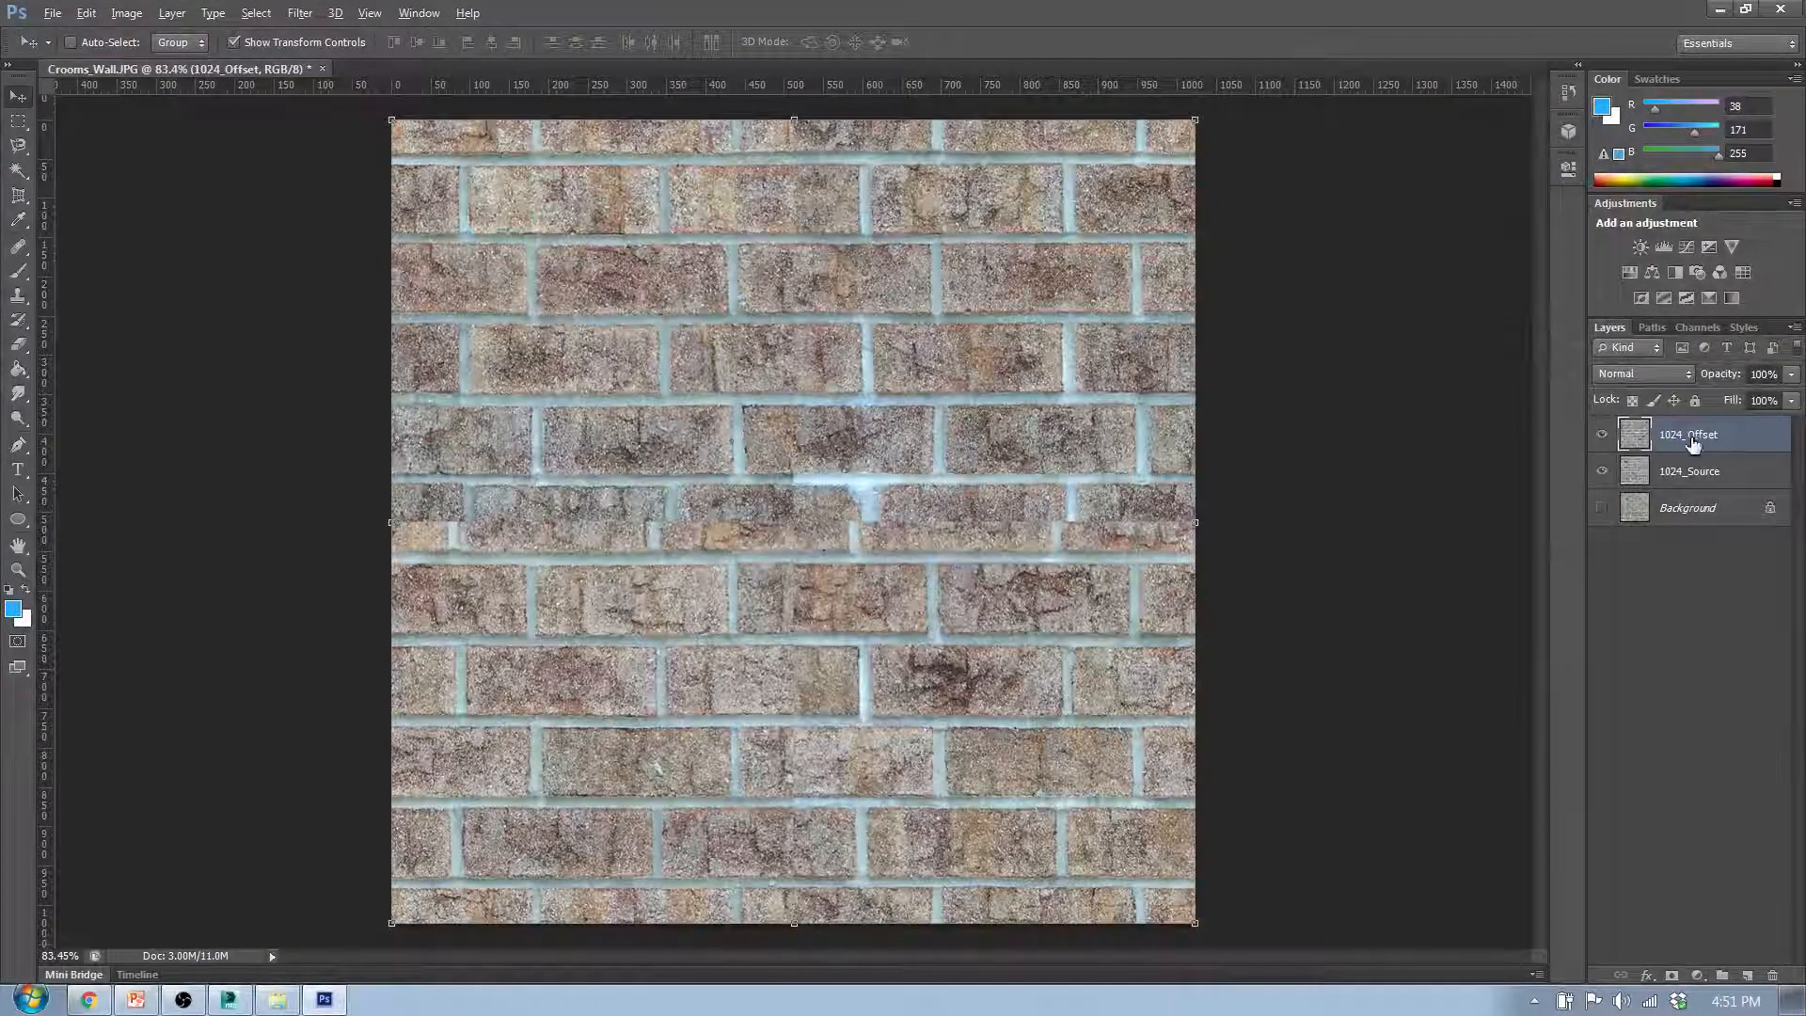
left_click(1720, 590)
left_click(1722, 436)
left_click_drag(1727, 438, 1765, 817)
left_click_drag(1746, 981, 1747, 976)
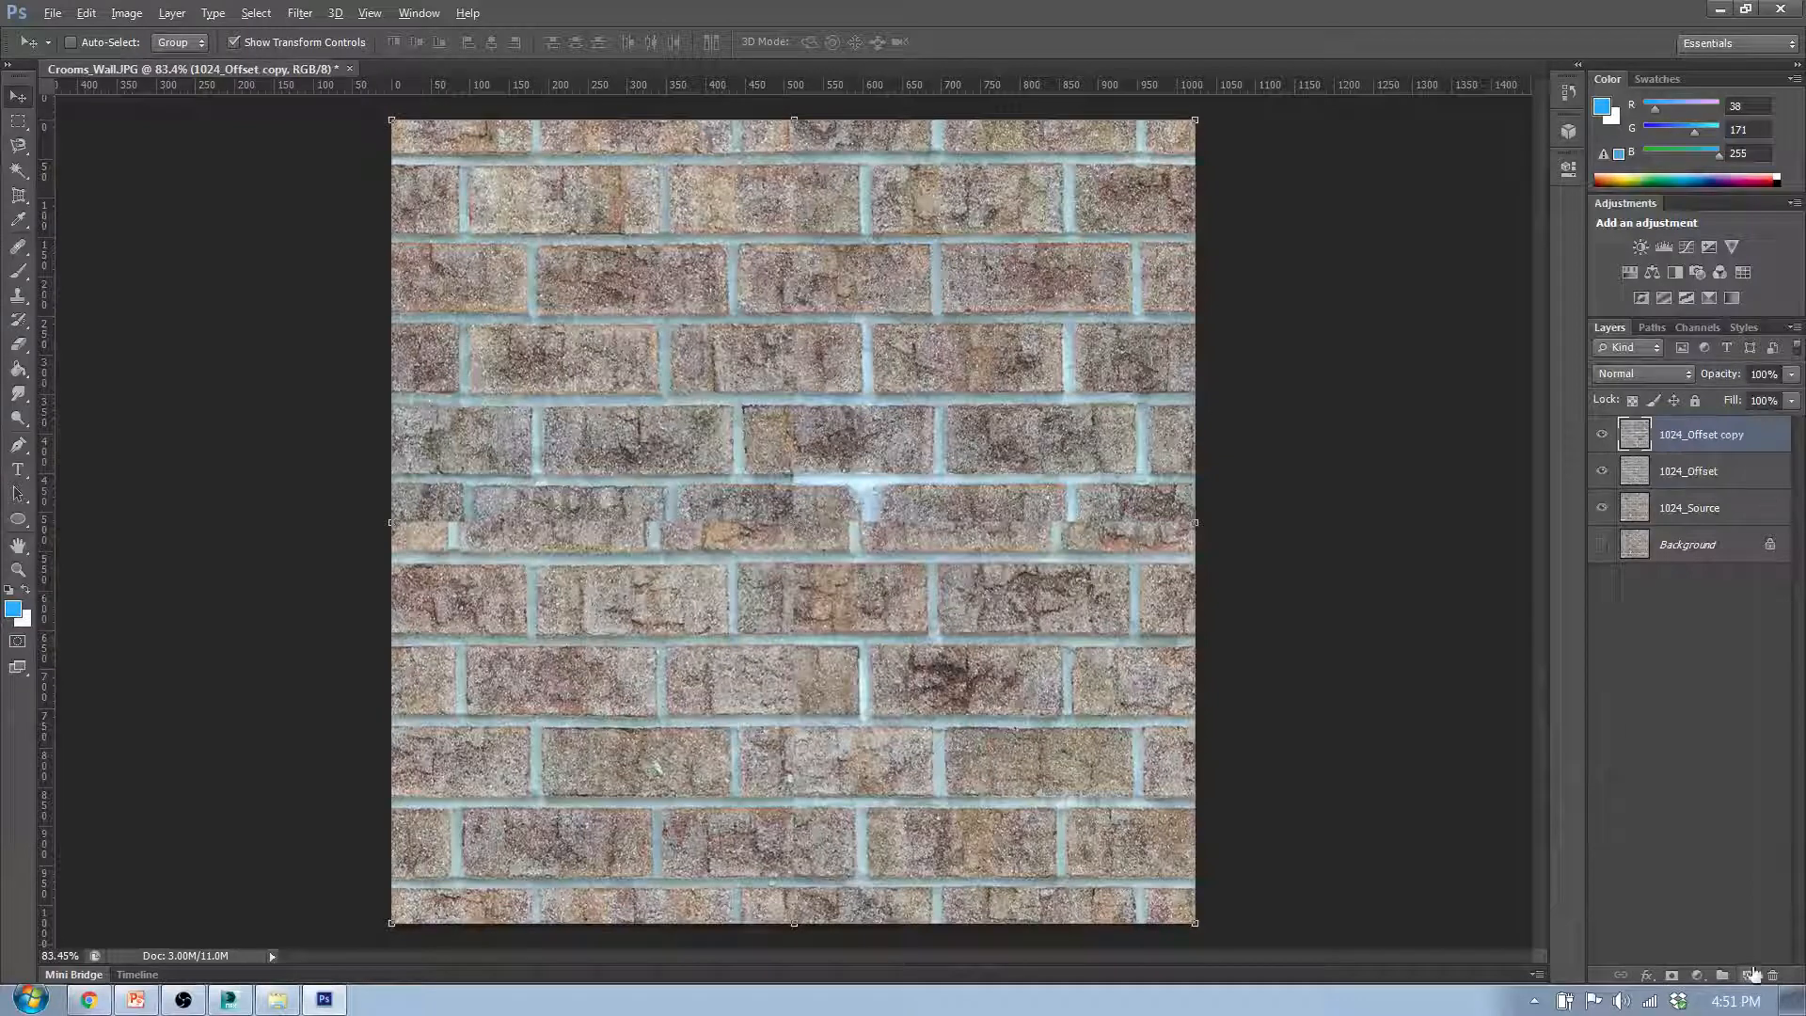
double_click(1718, 437)
left_click(1749, 434)
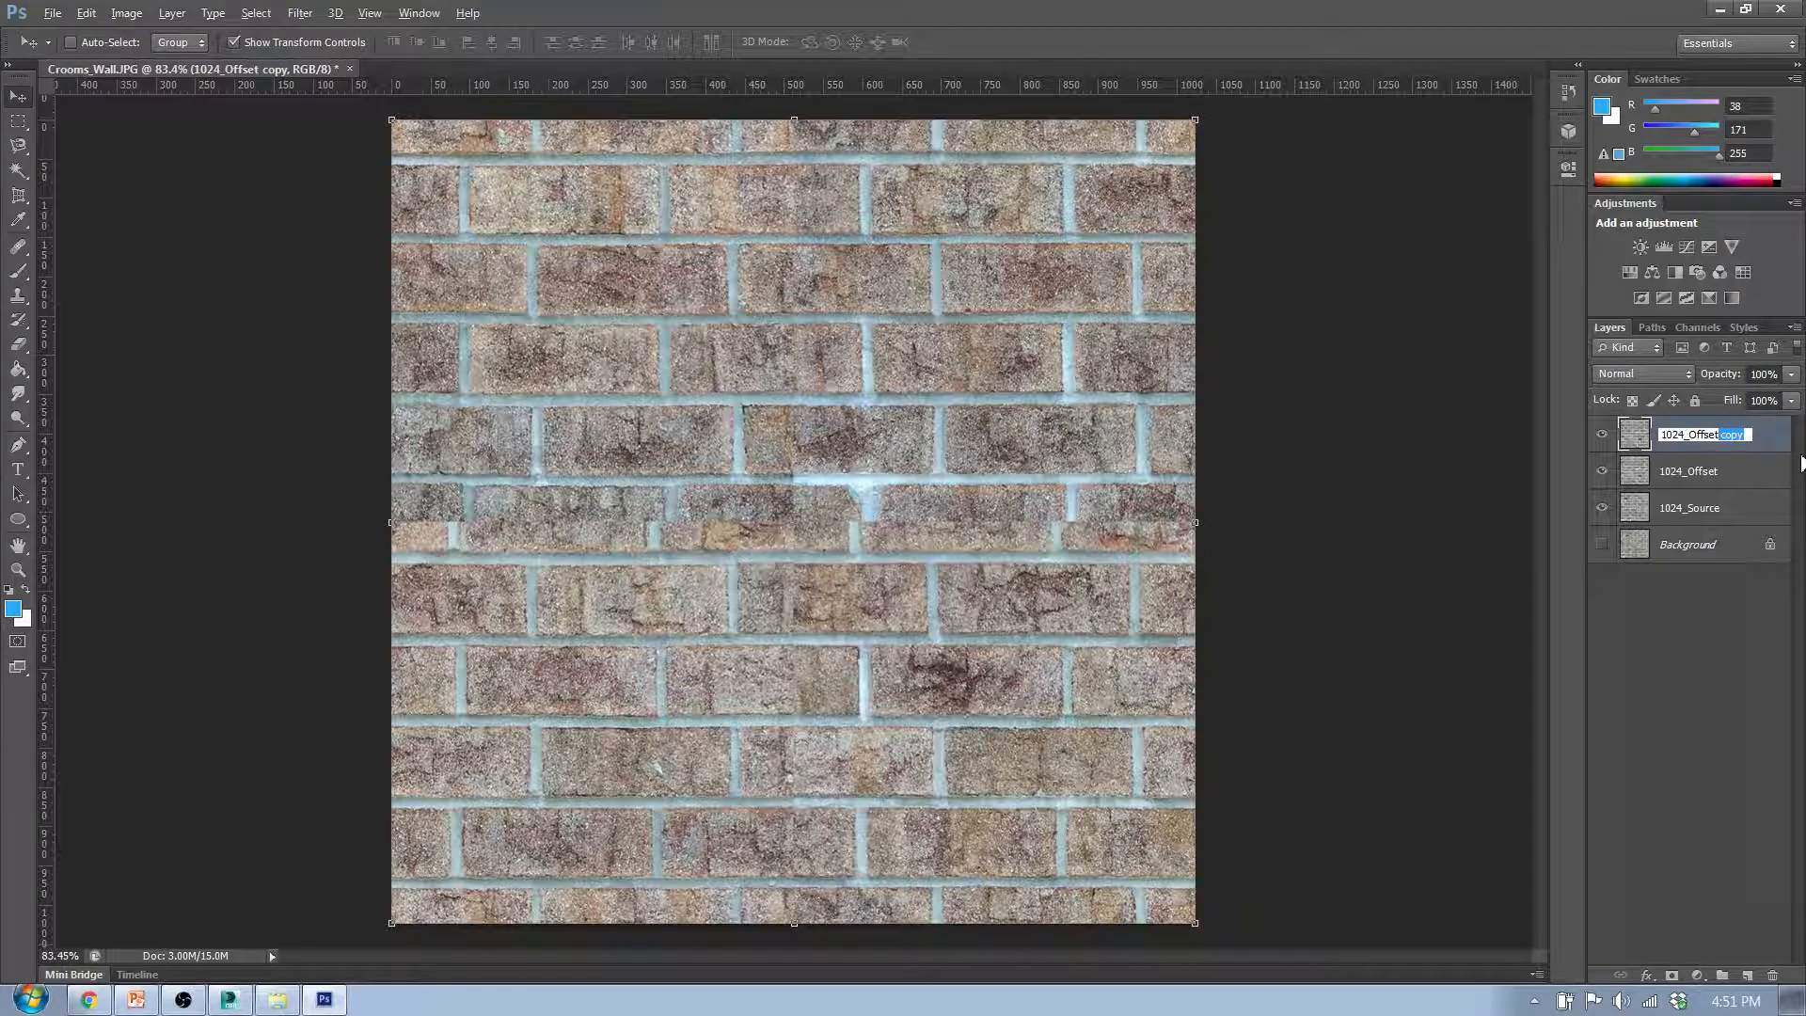
type("_Fixed")
left_click(1661, 726)
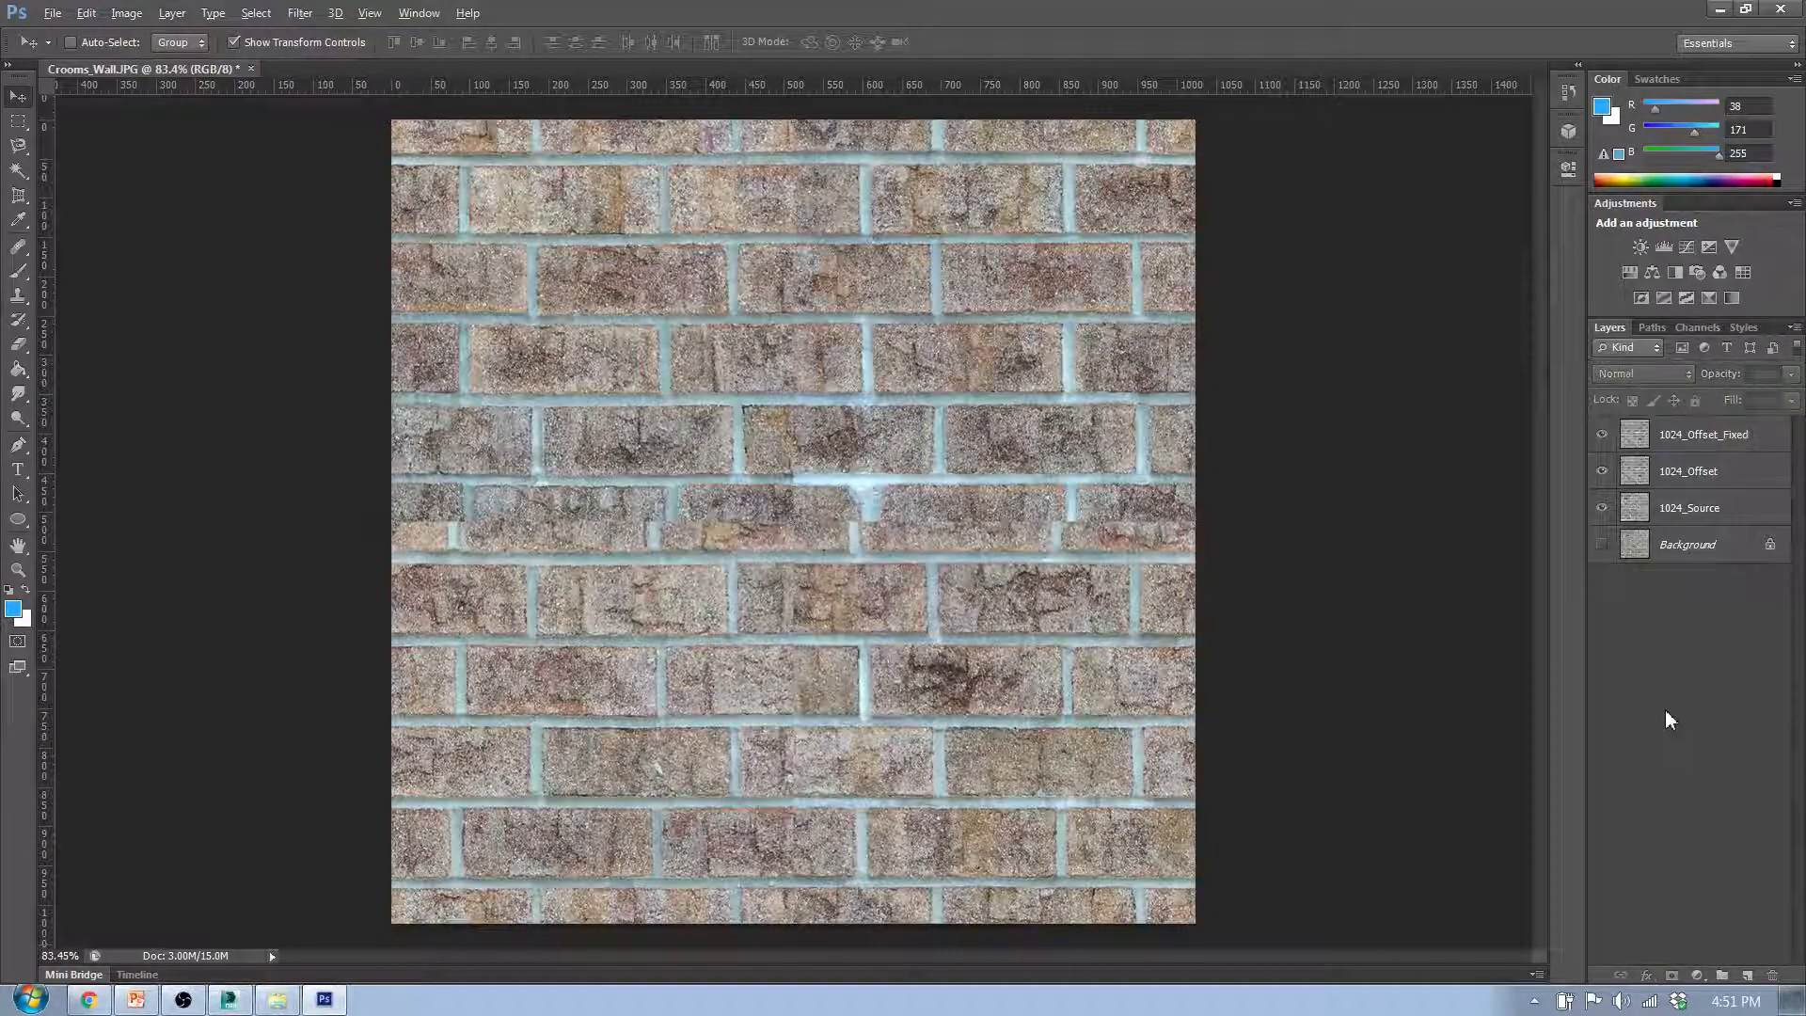
- Hide the 1024_Offset and 1024_Source layers, select 1024_Offset_Fixed, and inspect its seams up close
left_click(1721, 440)
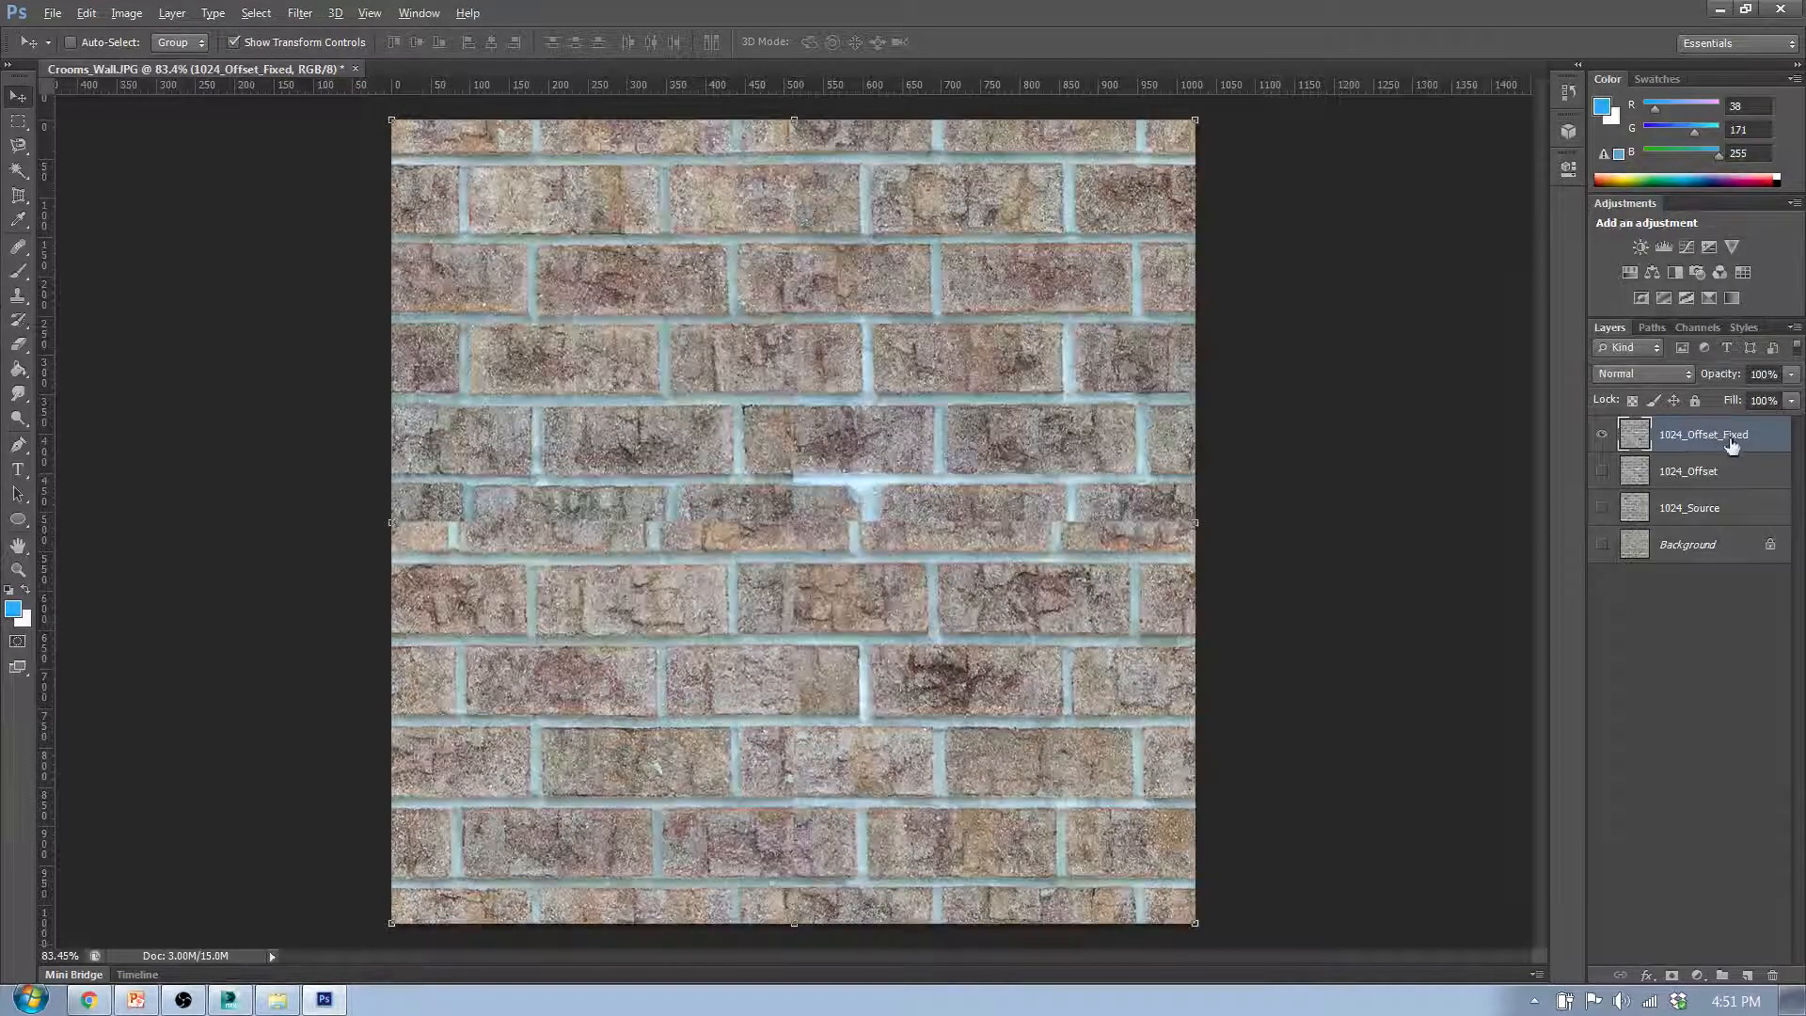
scroll(793, 150, "up", 8)
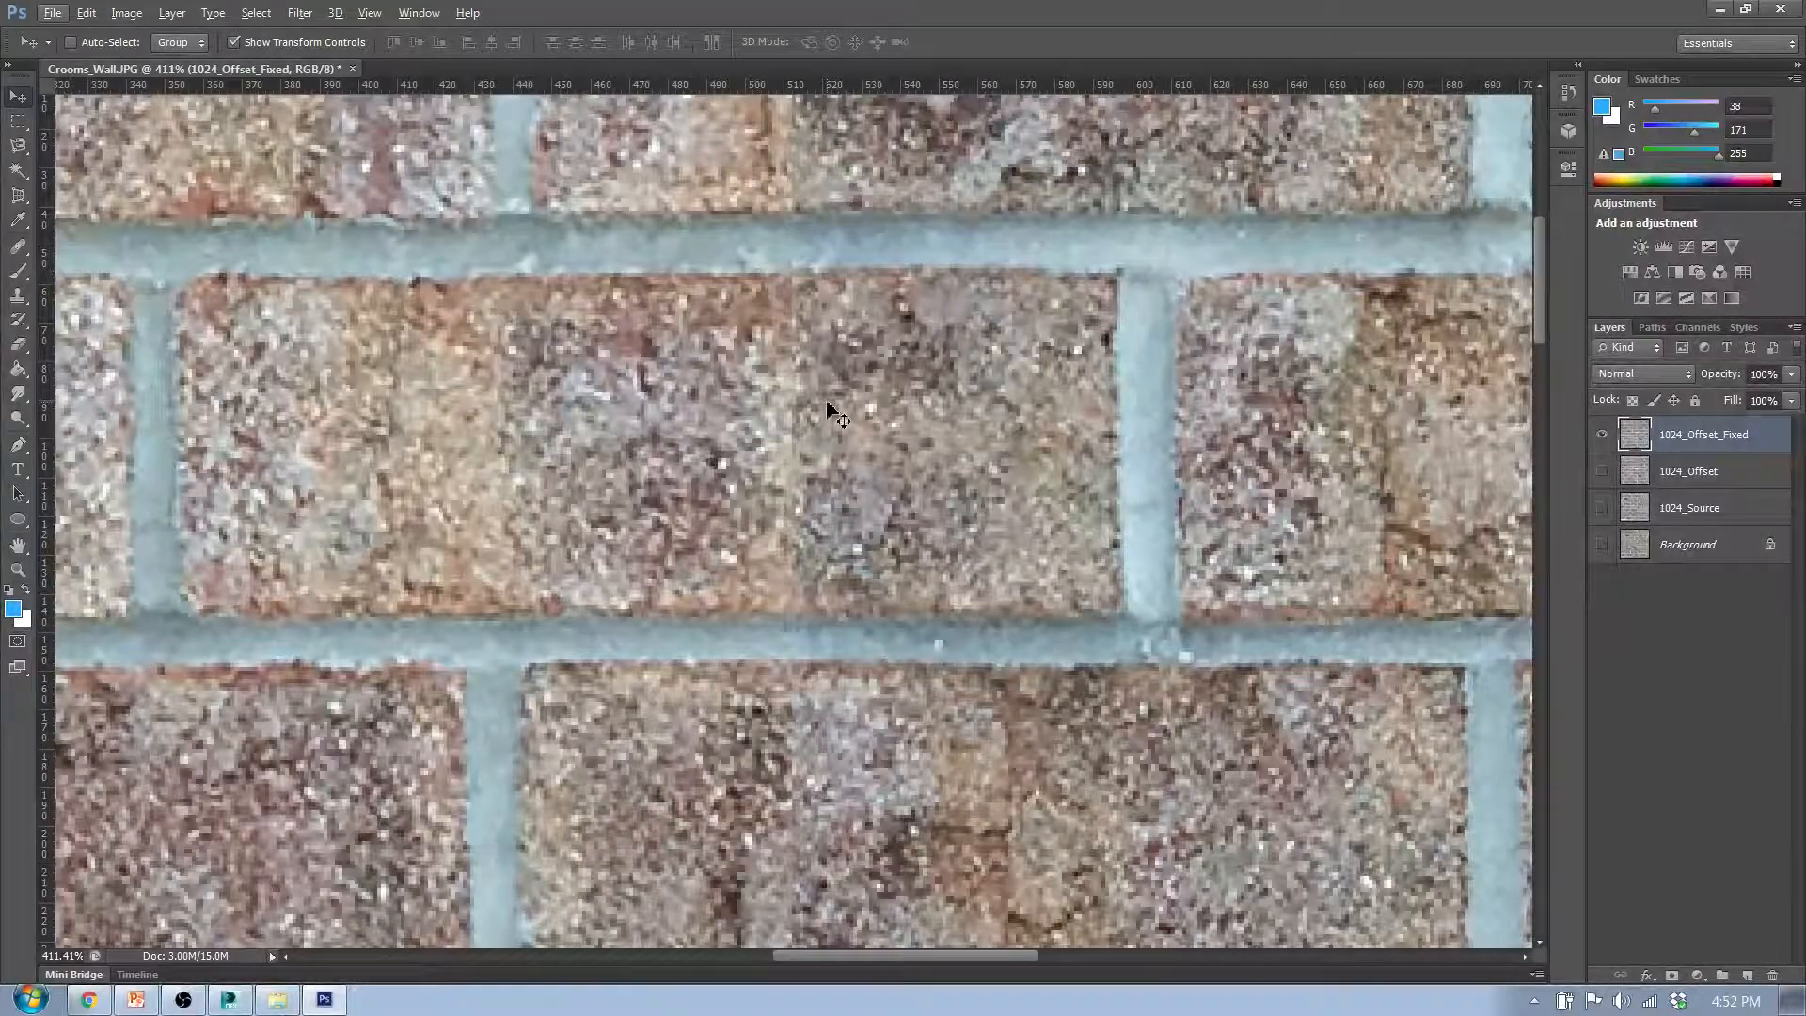
scroll(828, 404, "down", 5)
scroll(828, 405, "down", 3)
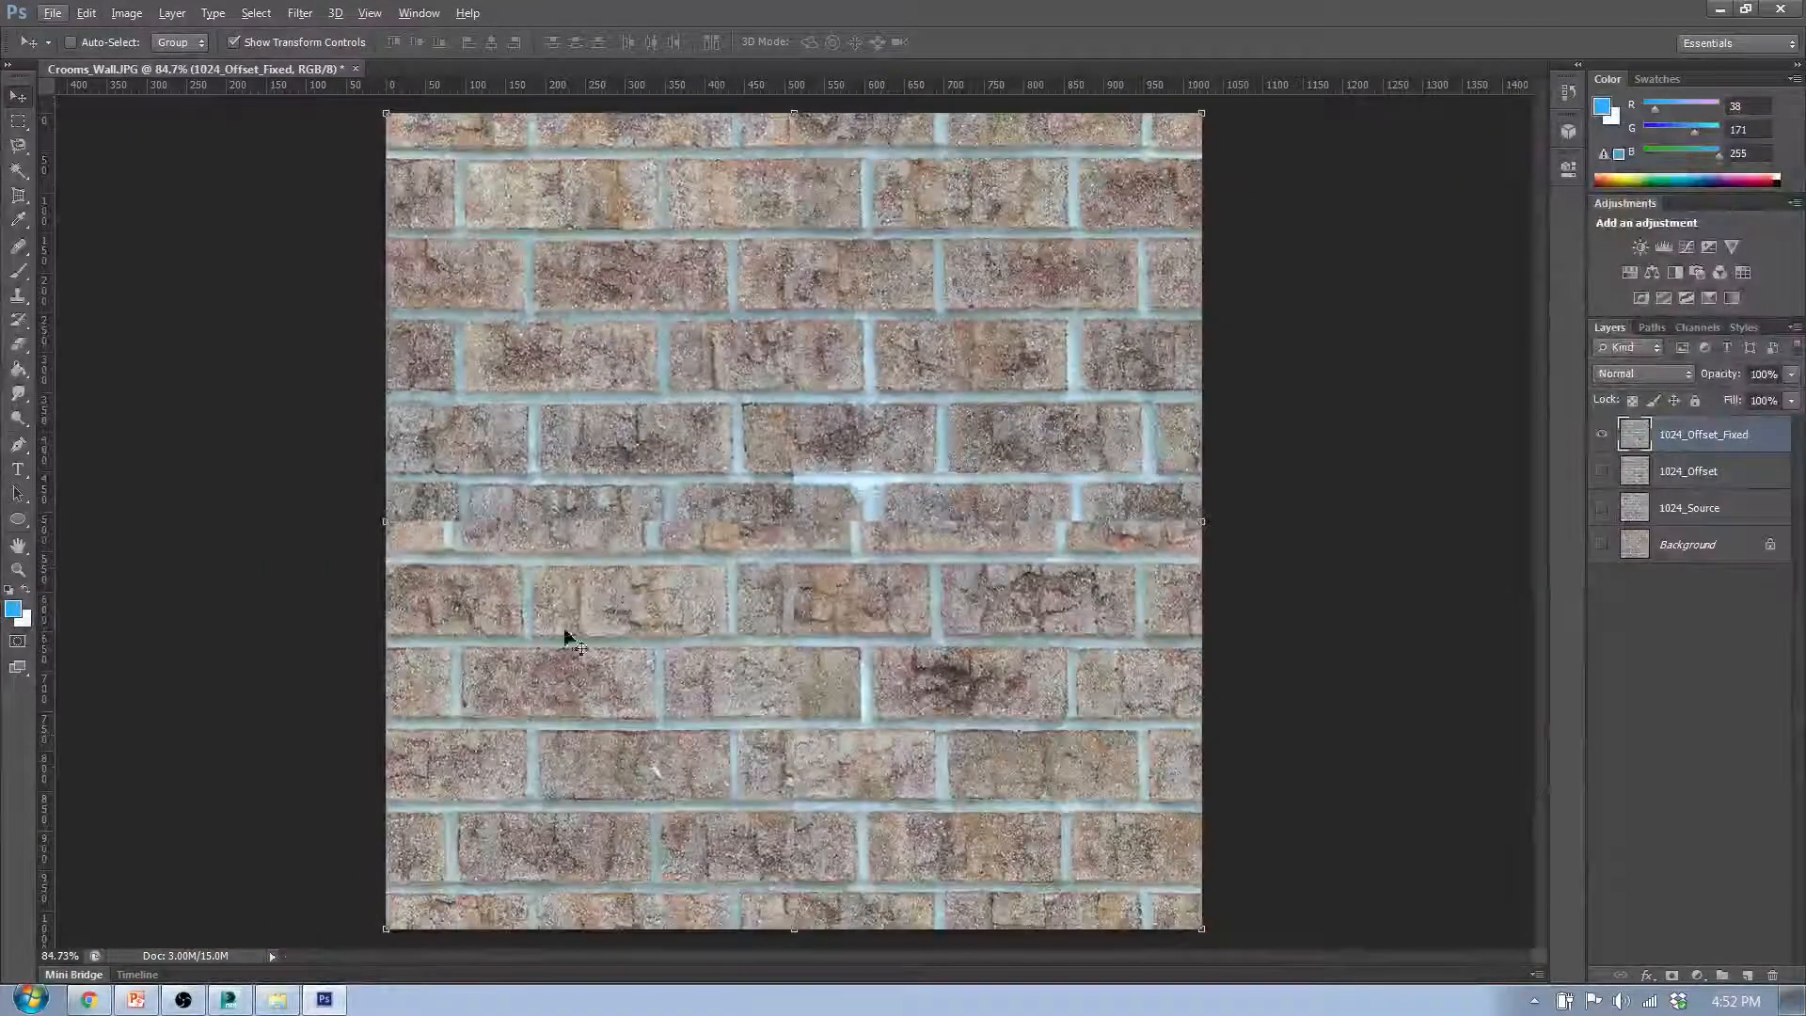
scroll(602, 629, "up", 5)
scroll(568, 491, "down", 4)
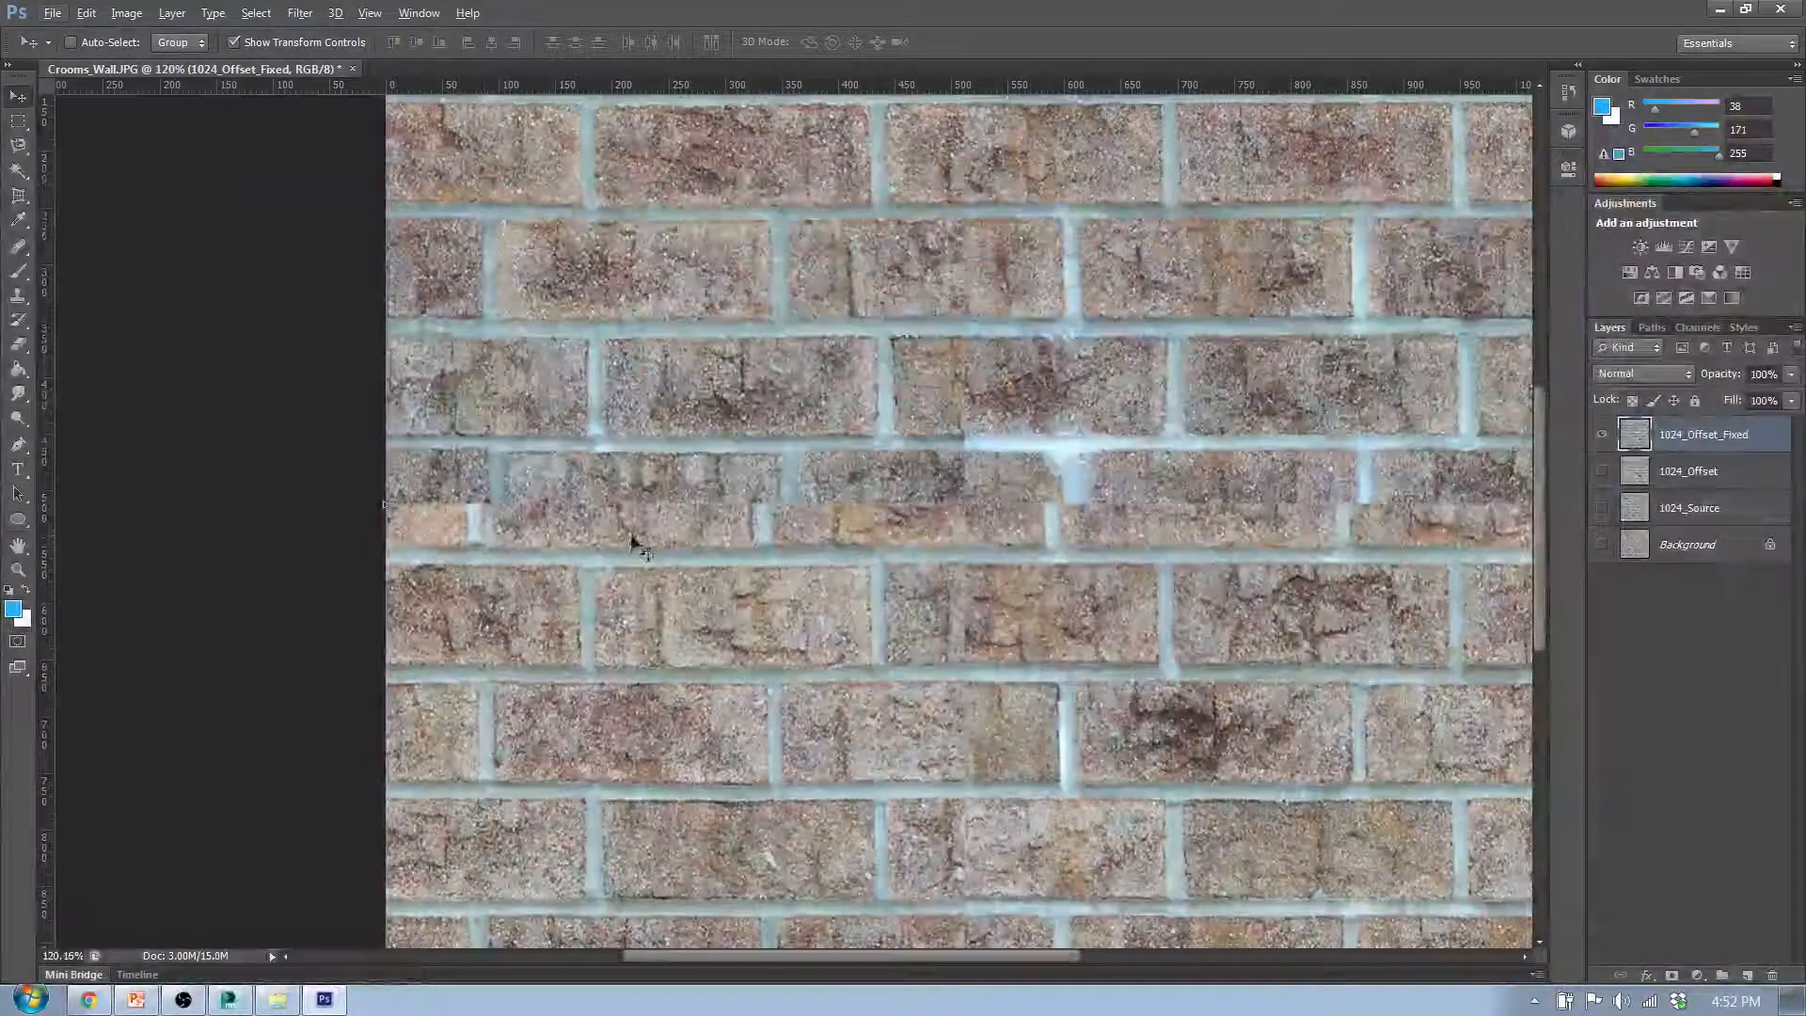
scroll(633, 527, "down", 2)
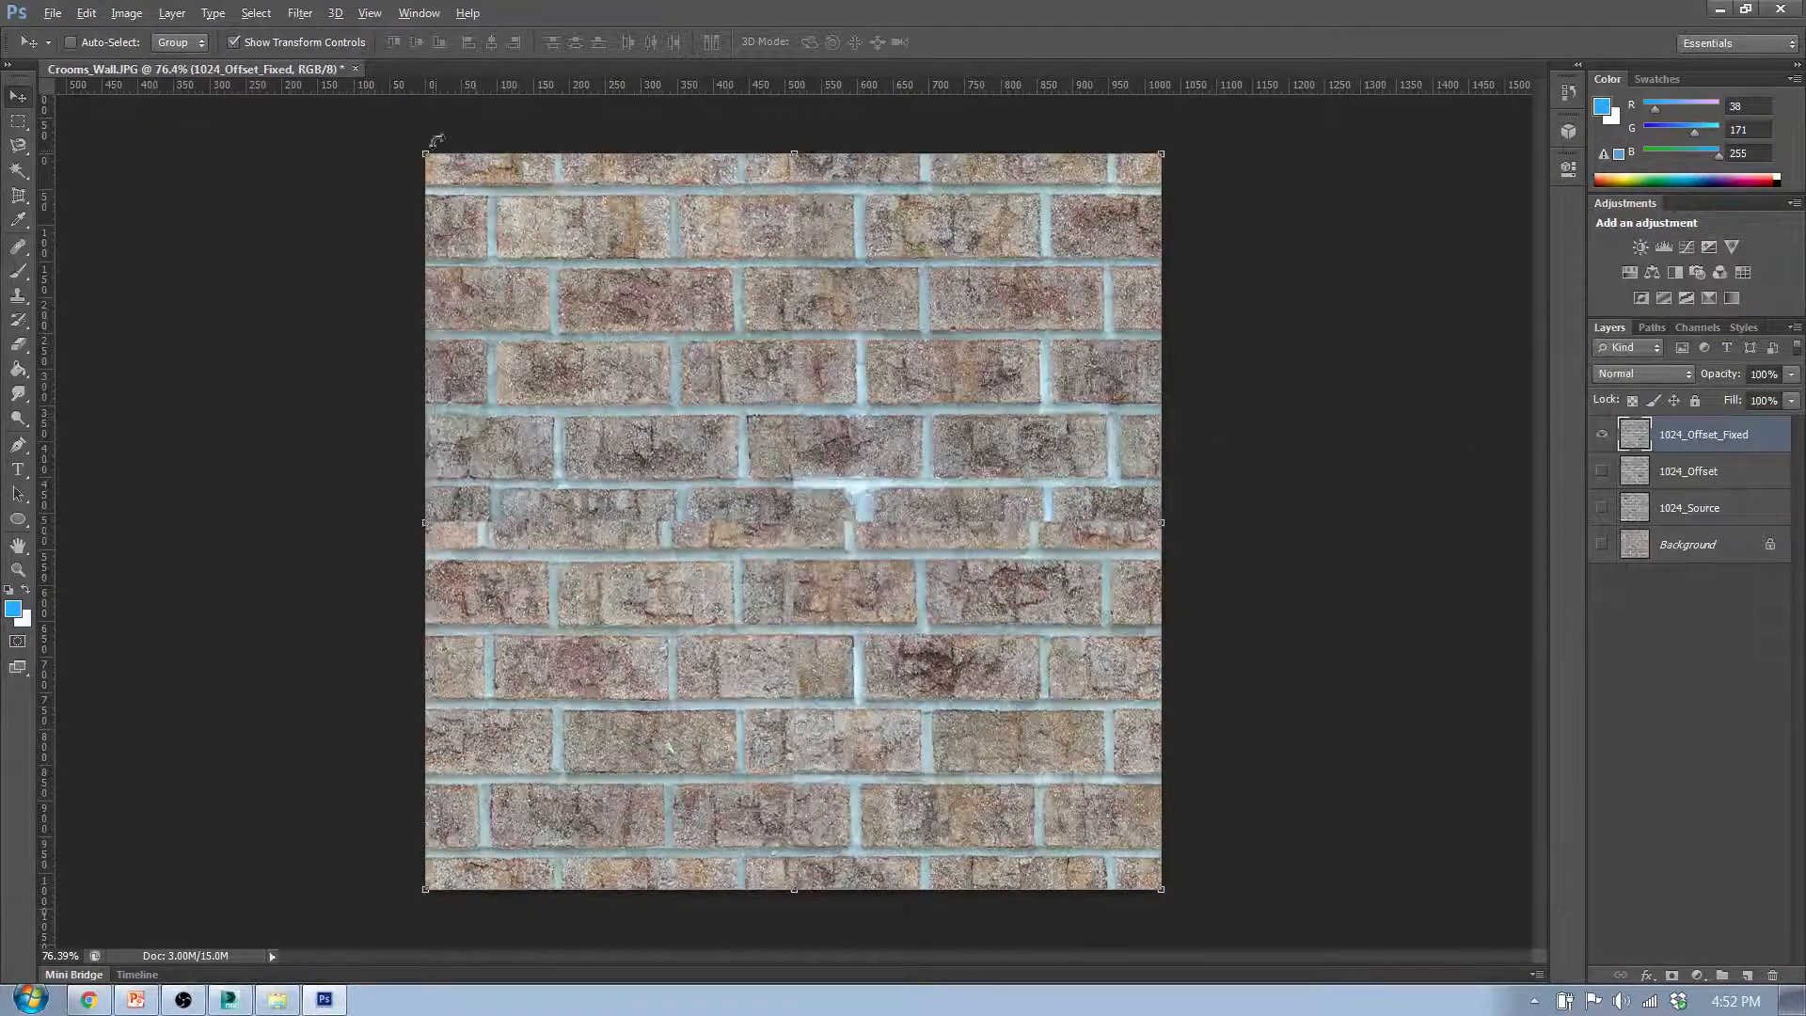
- Switch to the Spot Healing Brush, and change to the regular Healing Brush tool
left_click(25, 250)
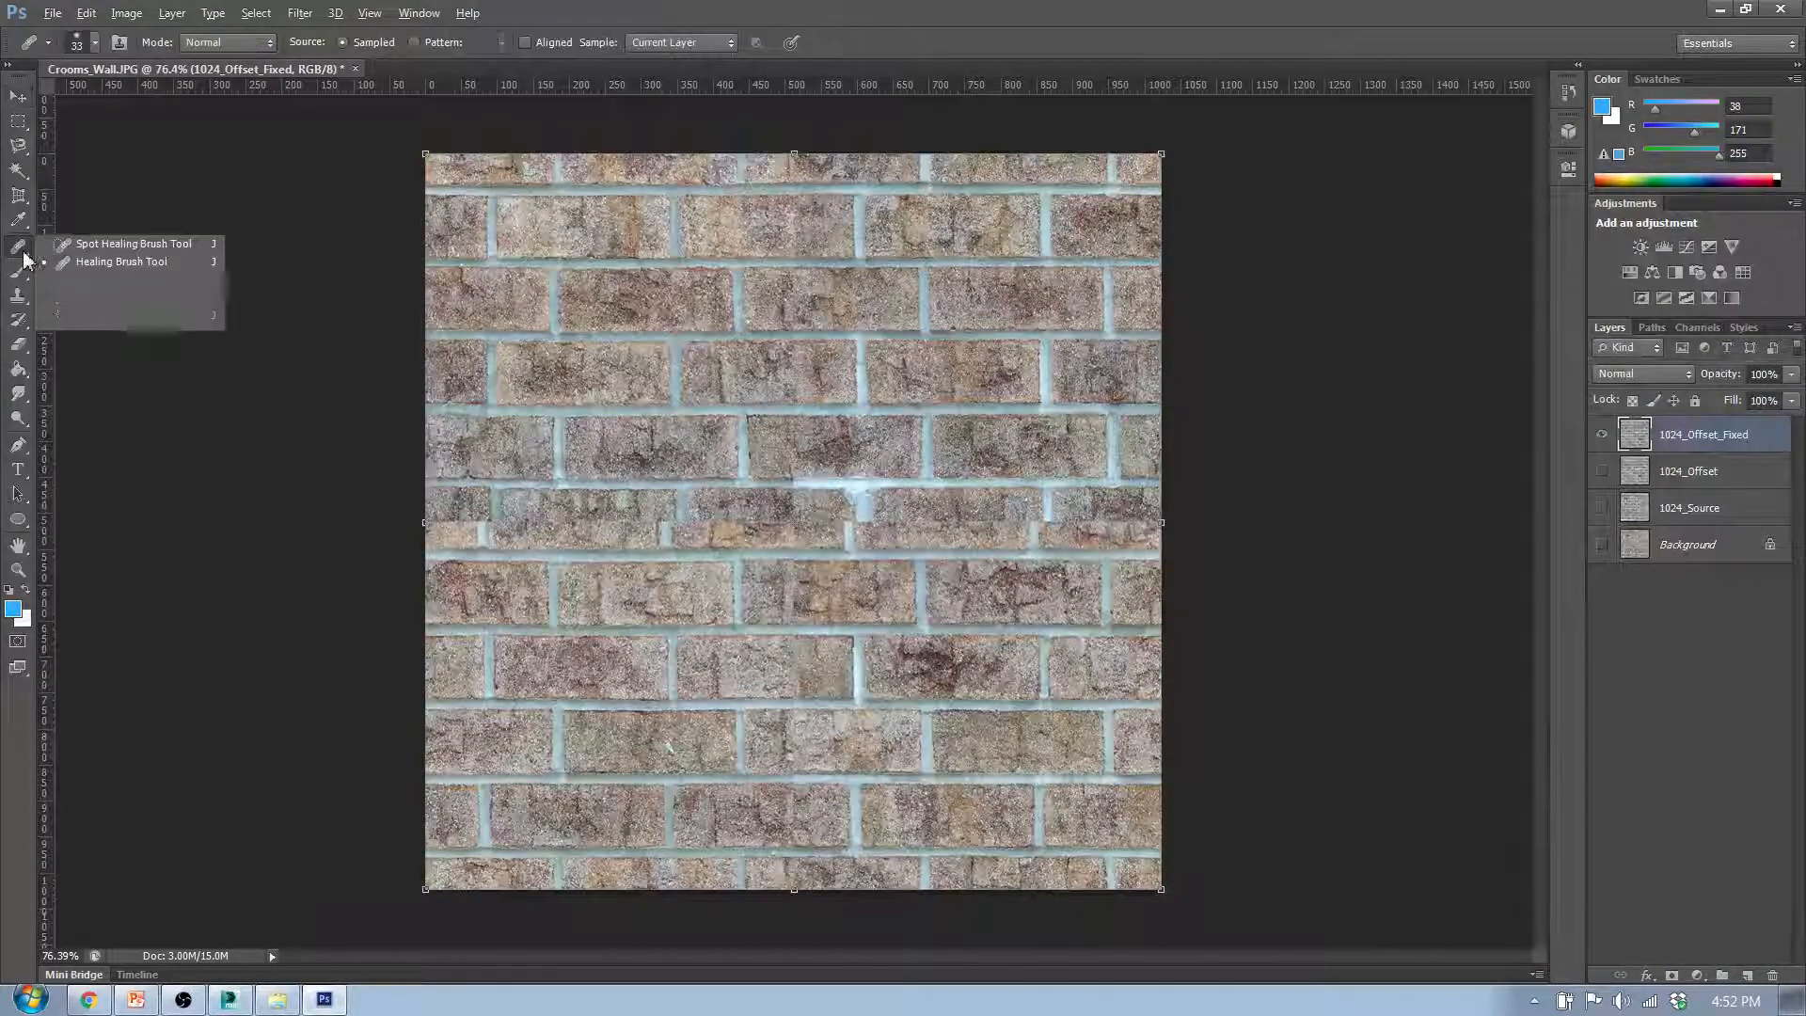
left_click(79, 249)
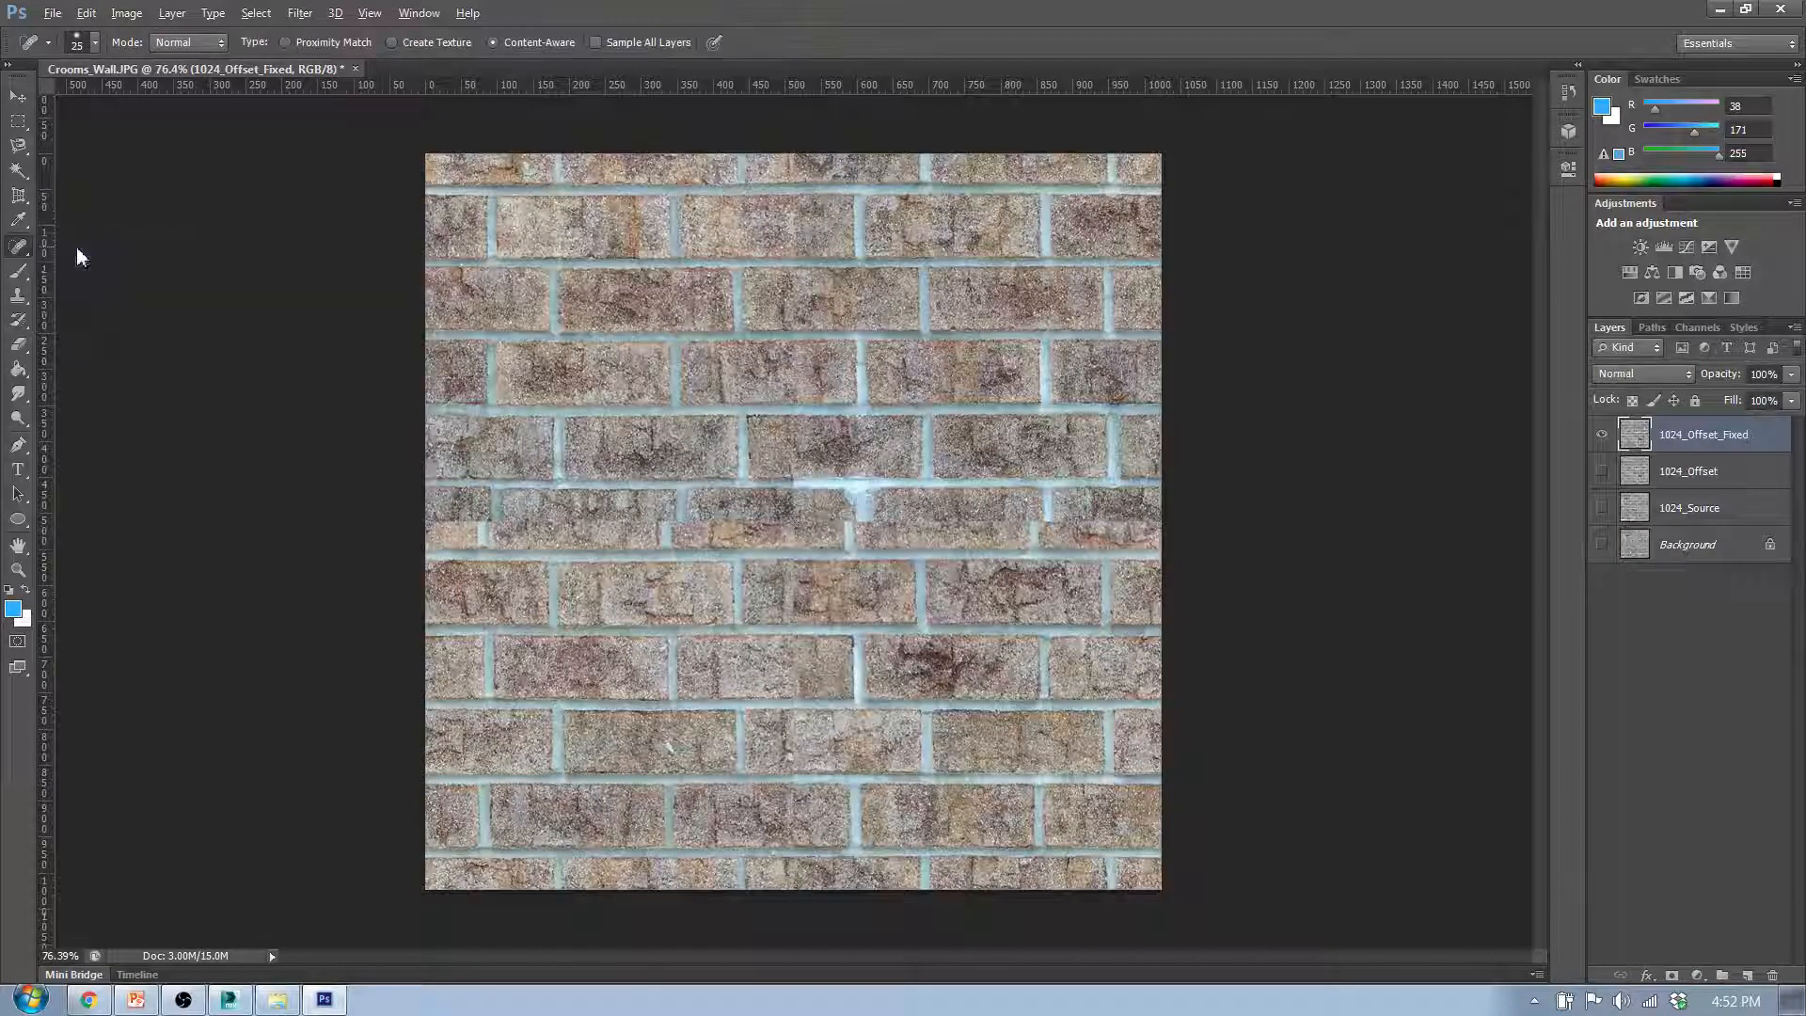
left_click(19, 248)
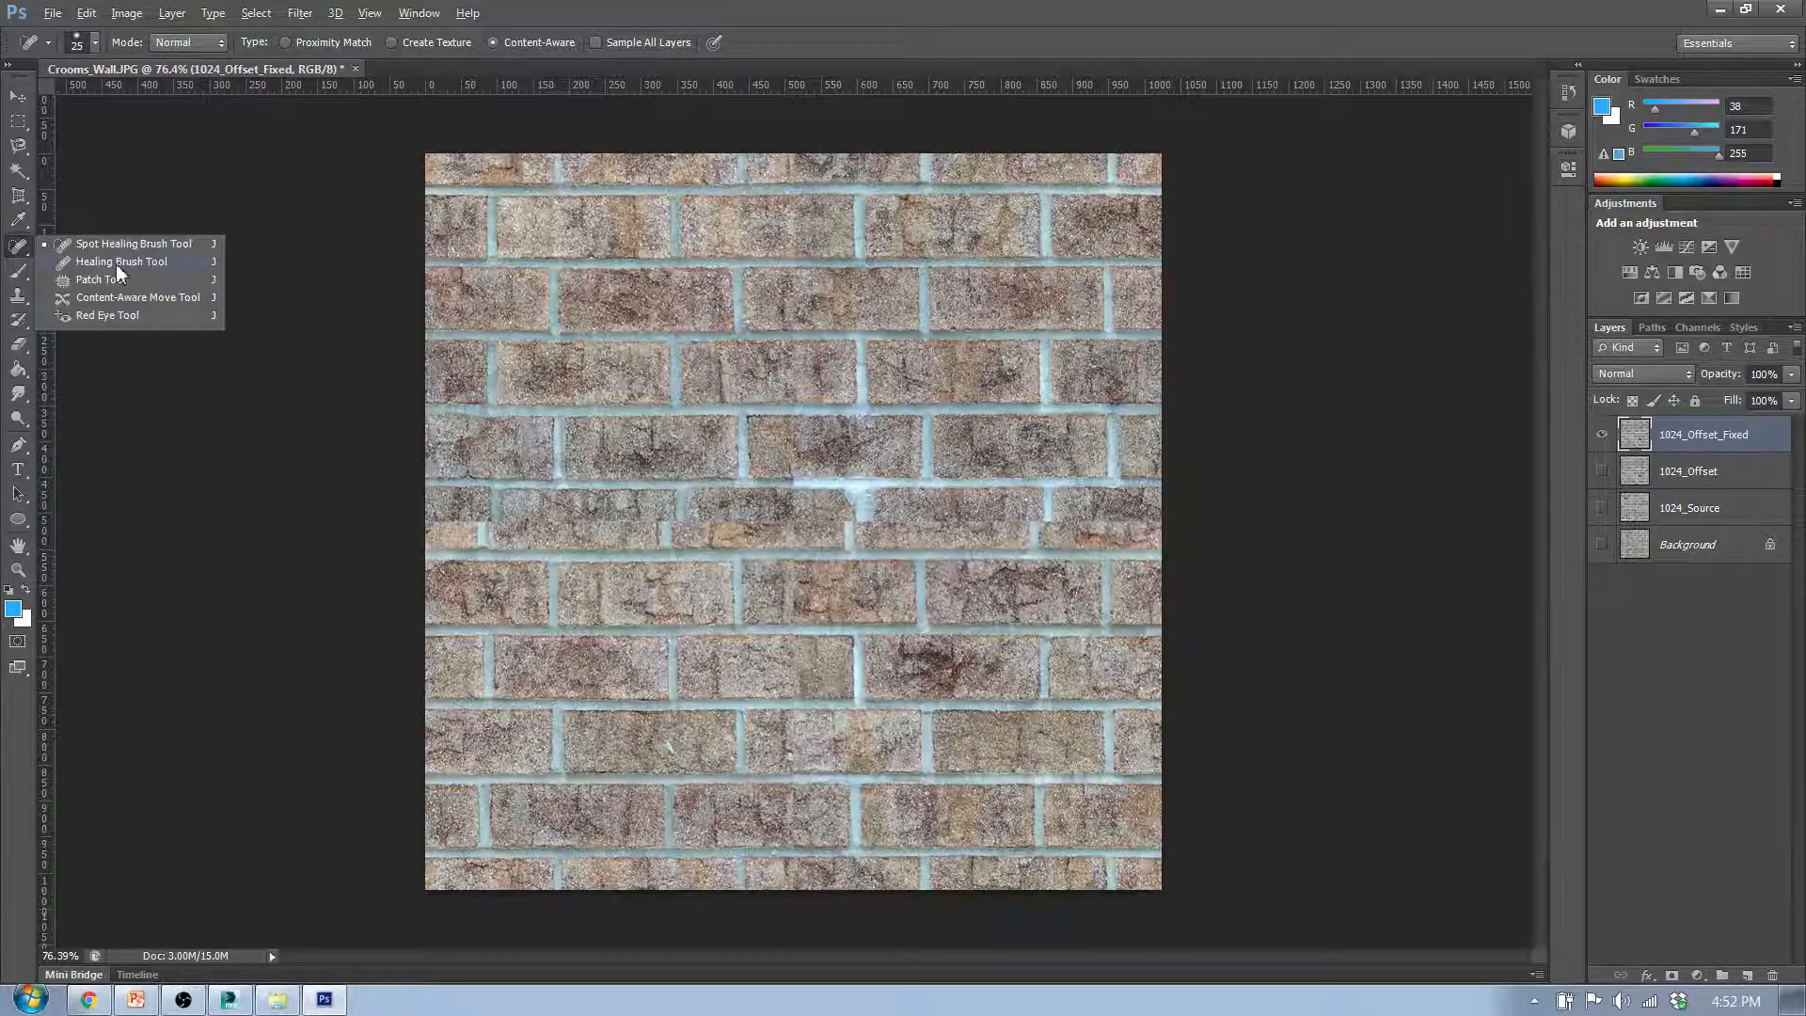
left_click(117, 263)
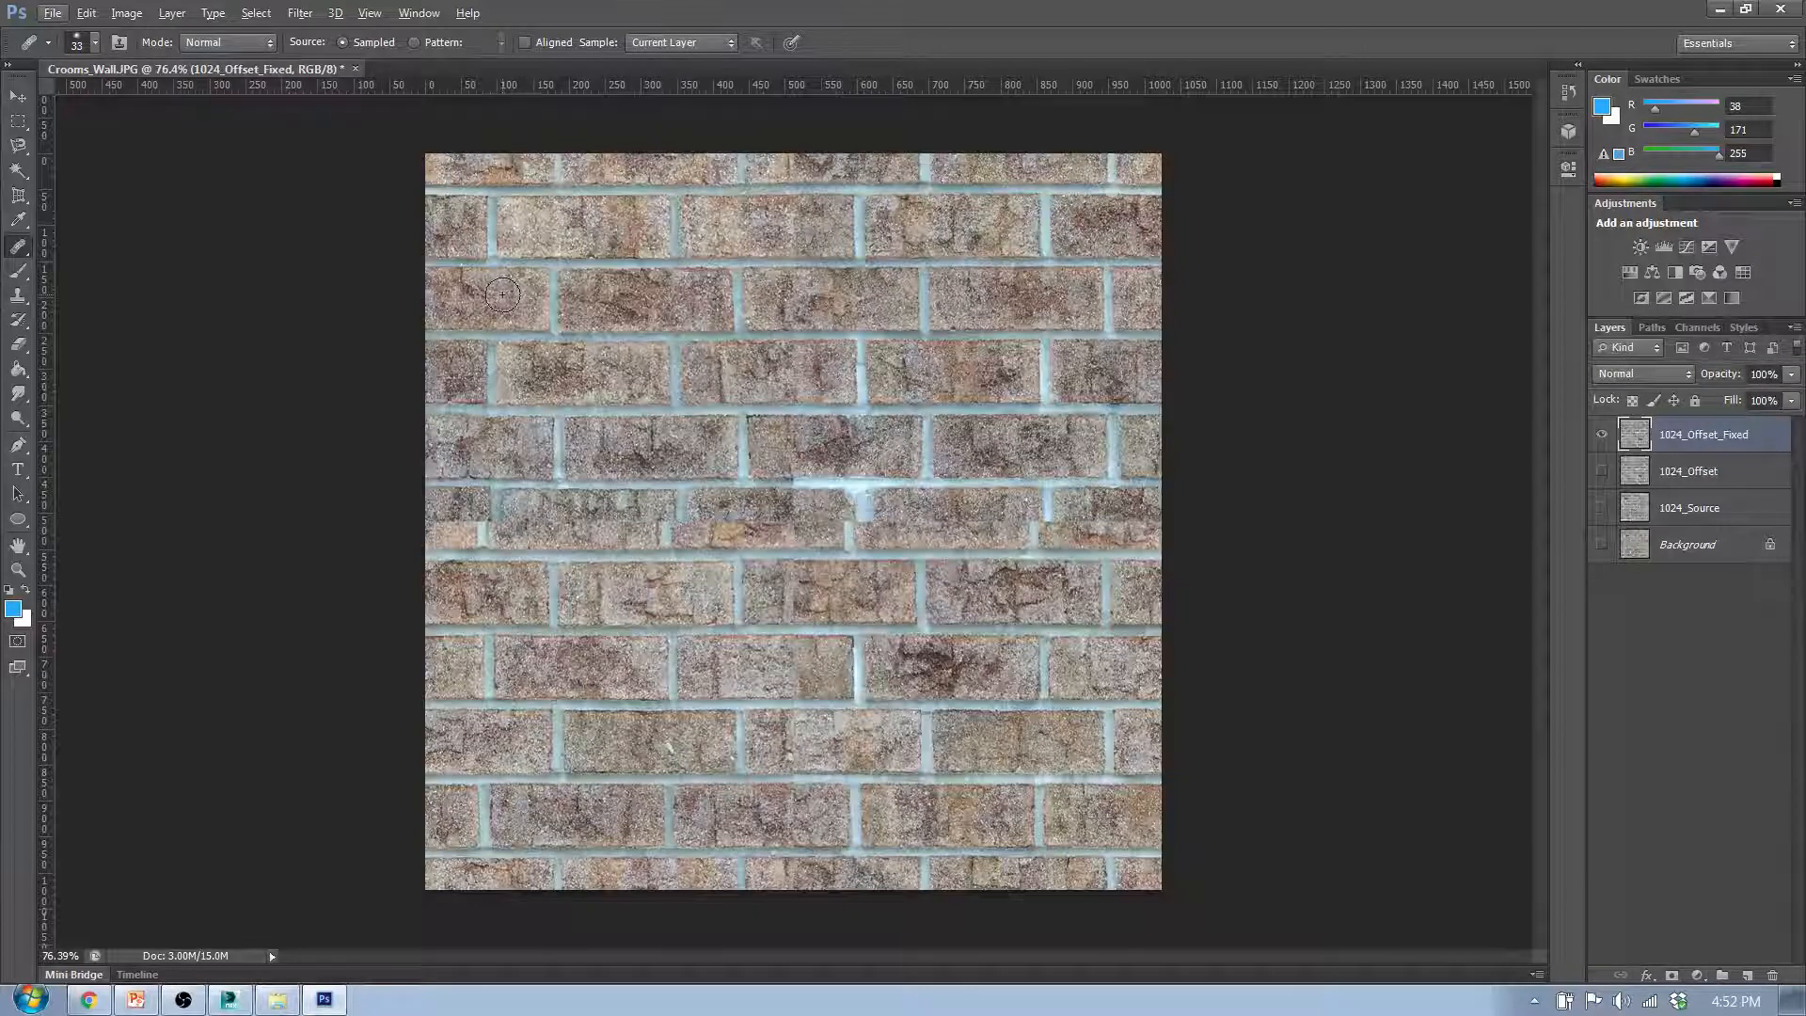
key("alt")
- Try cloning the mortar joint onto a third-row brick with the Clone Stamp, undo it, and return to the Healing Brush
left_click(23, 298)
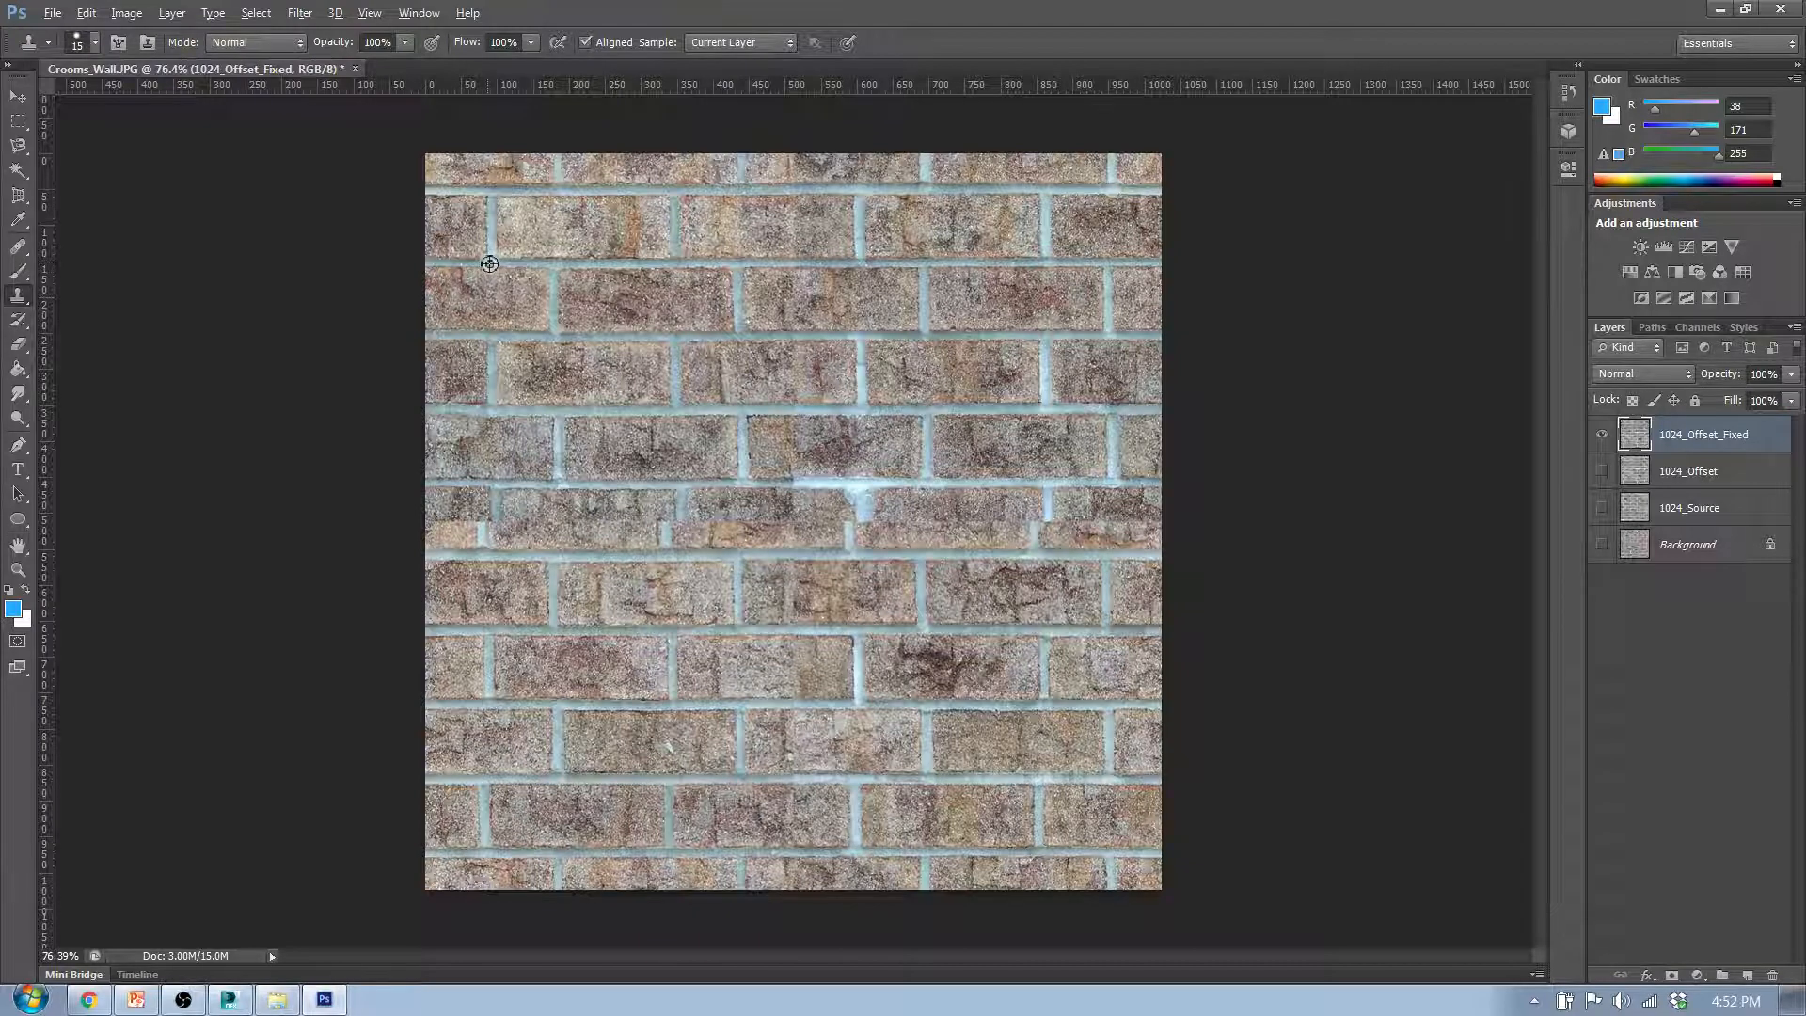
left_click(490, 264, "alt")
mouse_move(618, 299)
left_mouse_down()
mouse_move(656, 307)
mouse_move(629, 337)
mouse_move(603, 309)
mouse_move(626, 297)
mouse_move(678, 318)
mouse_move(627, 303)
mouse_move(685, 298)
left_mouse_up()
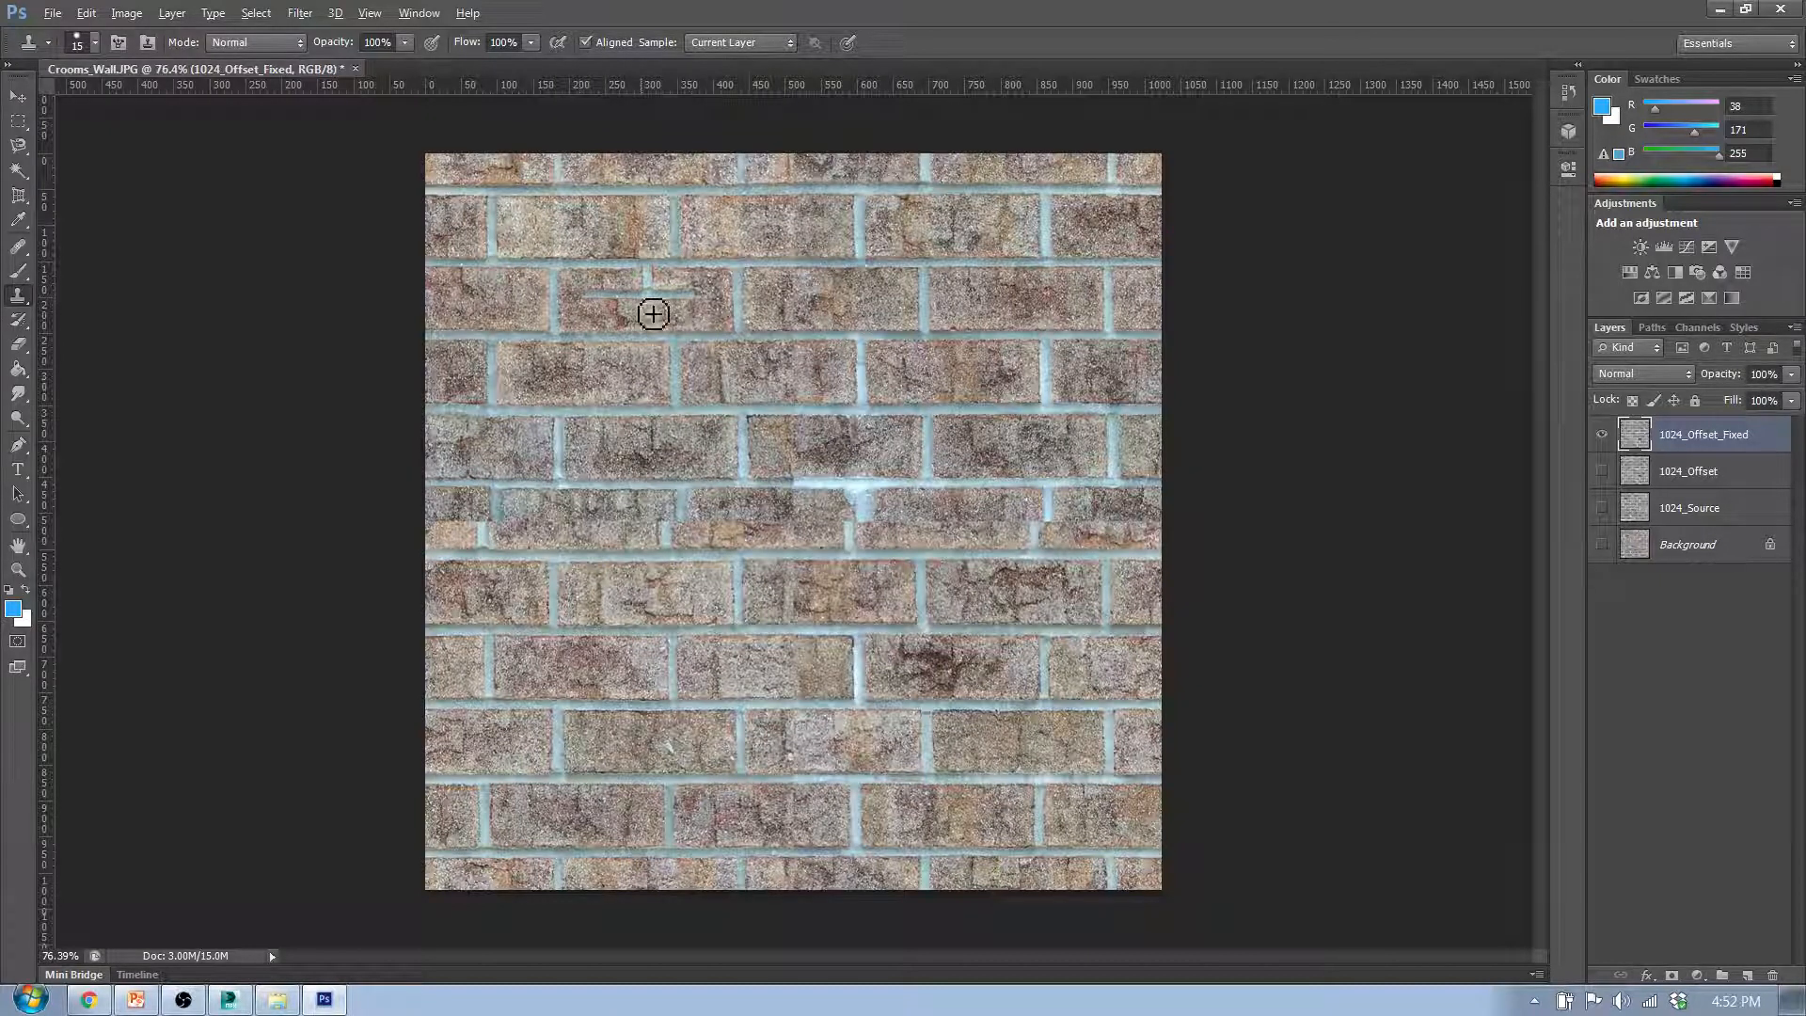
key("ctrl+z")
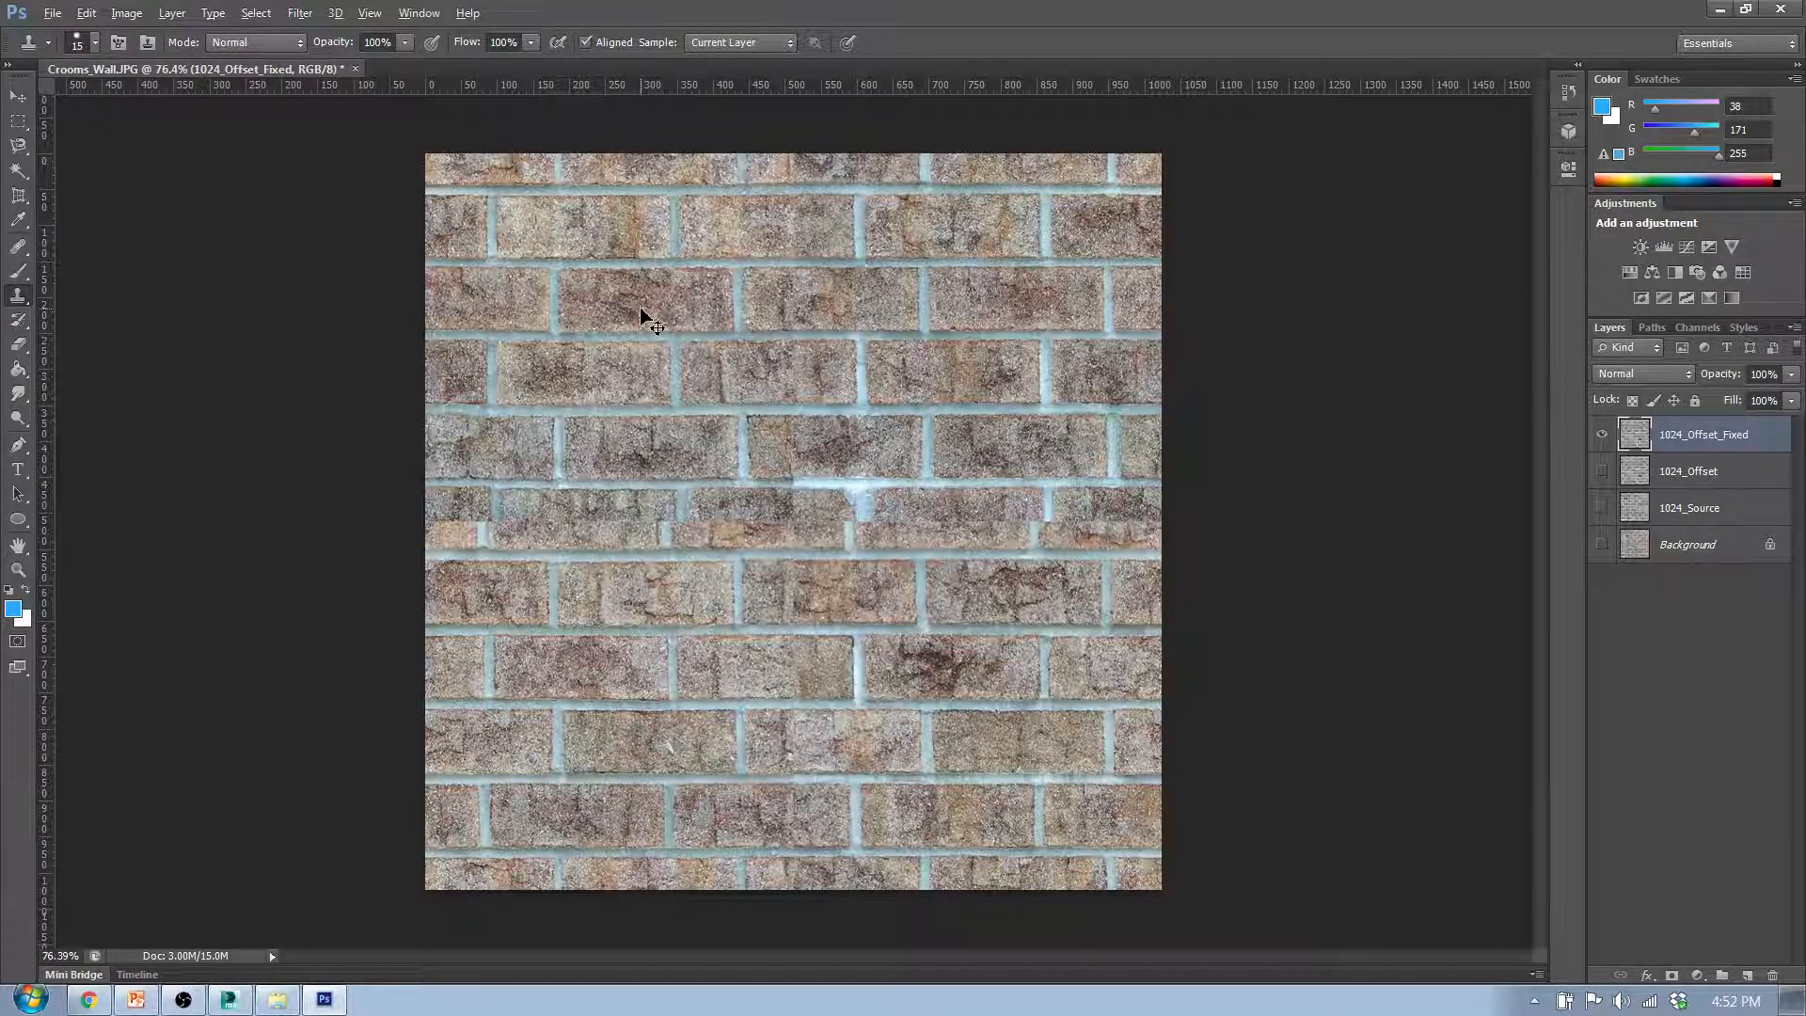
left_click(18, 248)
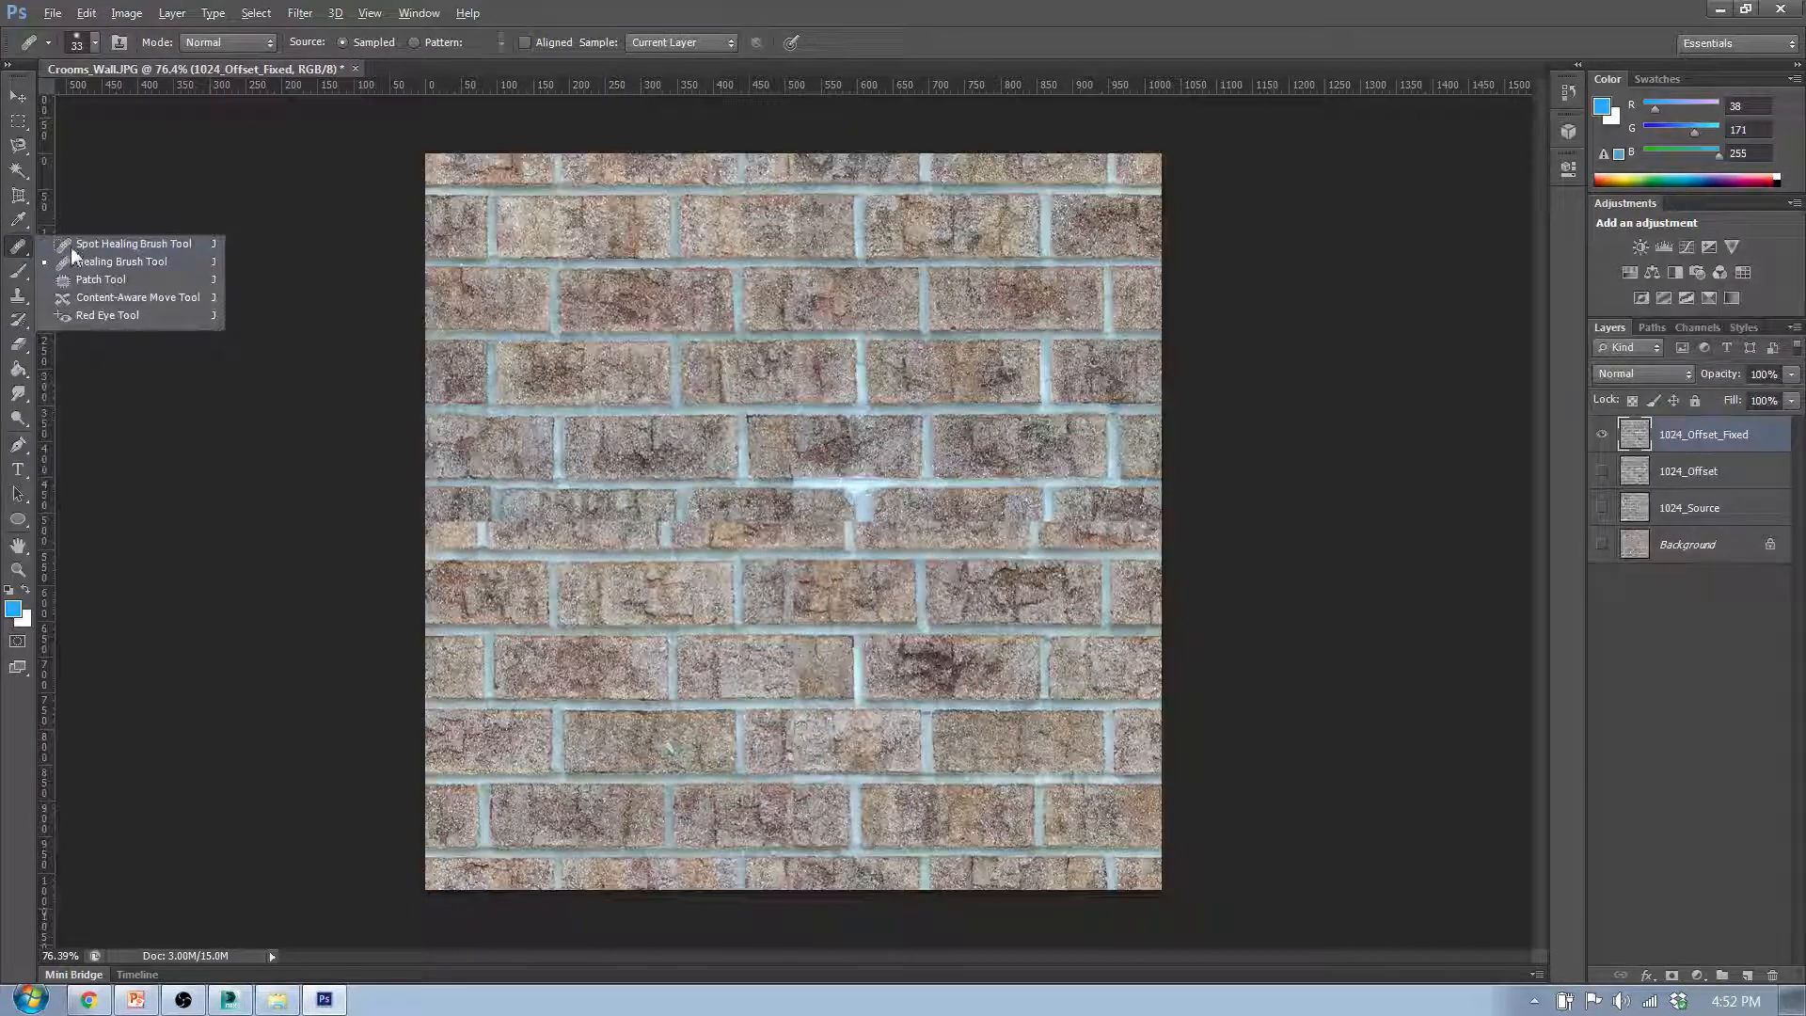
left_click(75, 260)
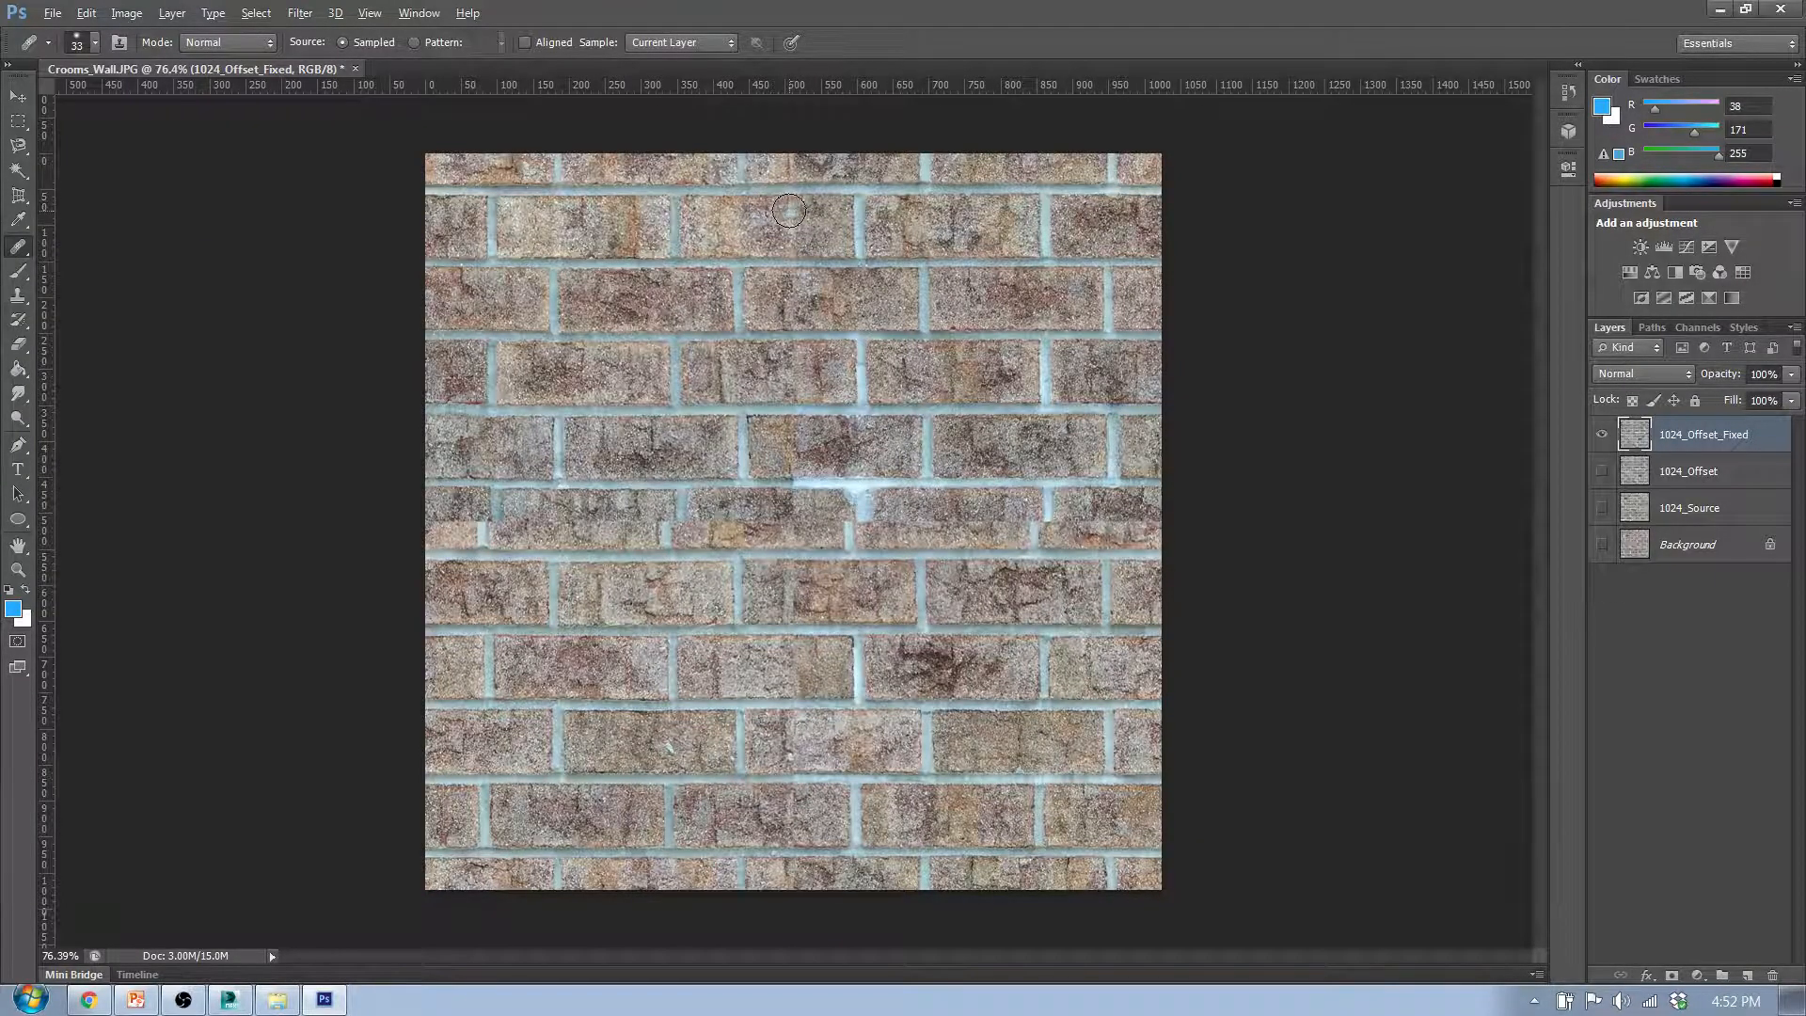
- Try to blend the vertical seam in the middle brick of the second row with the 33 px Healing Brush
scroll(790, 183, "up", 4)
scroll(790, 188, "up", 4)
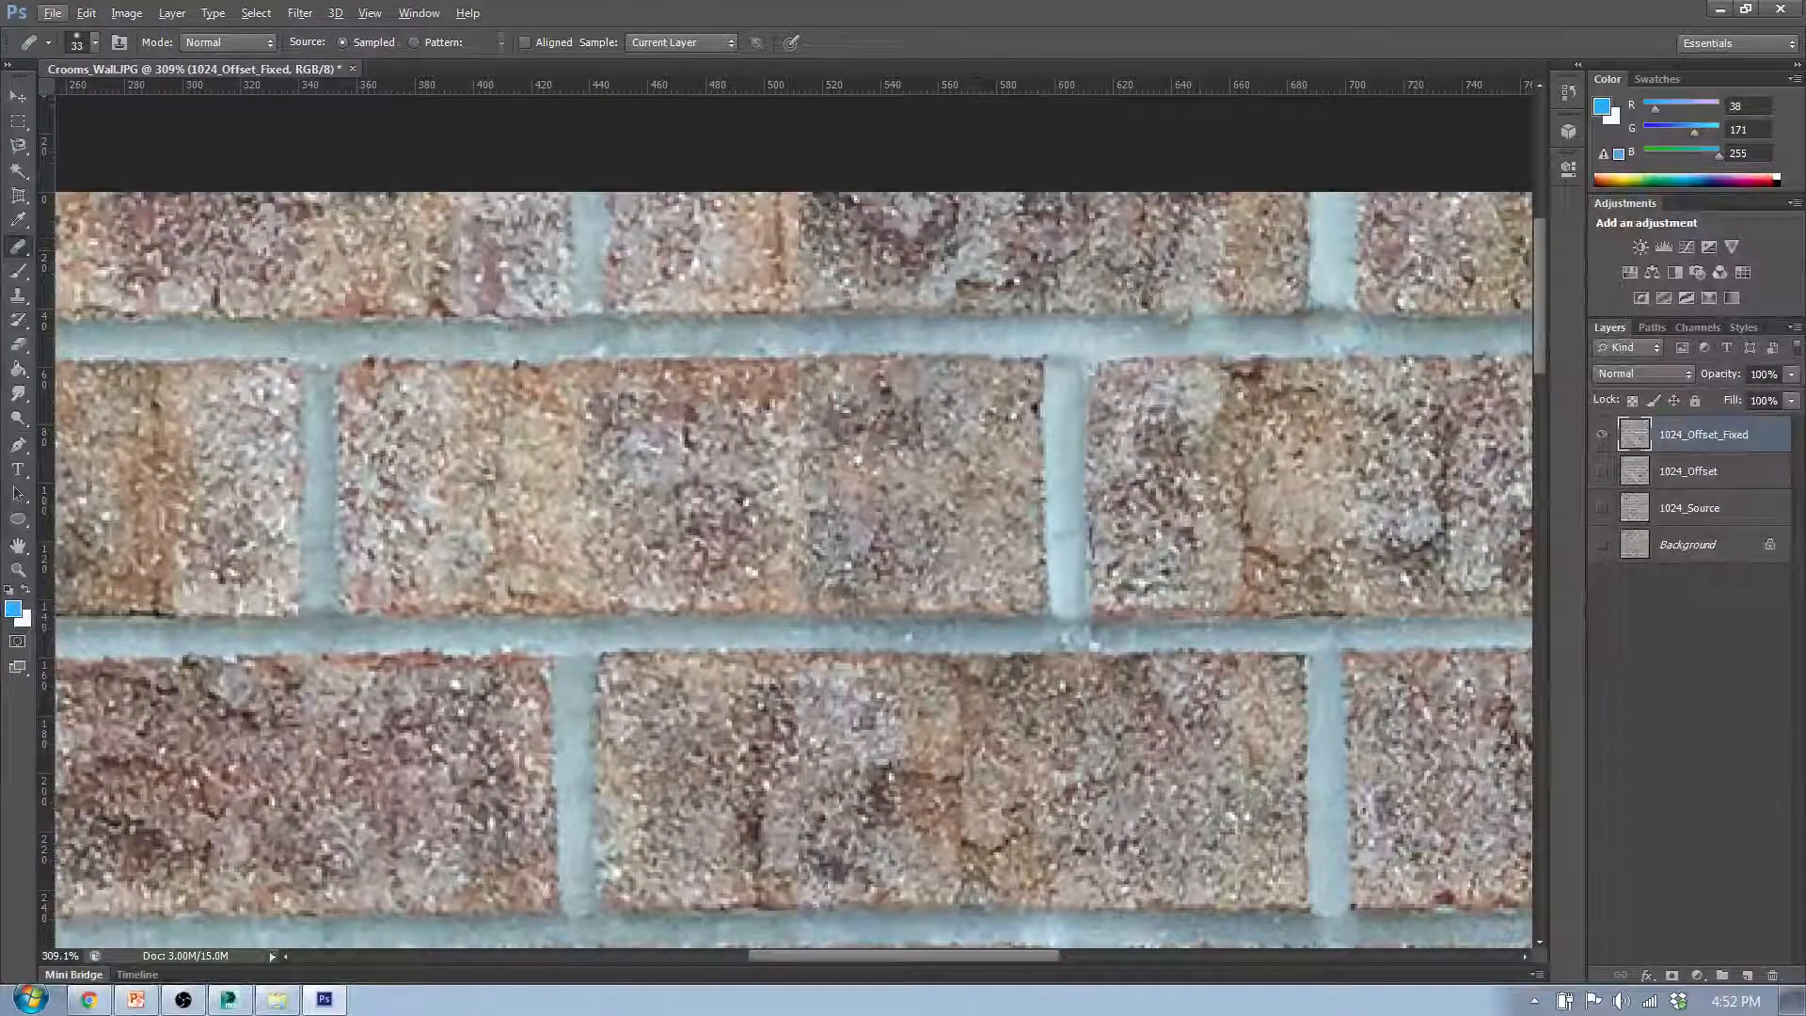
scroll(781, 273, "down", 2)
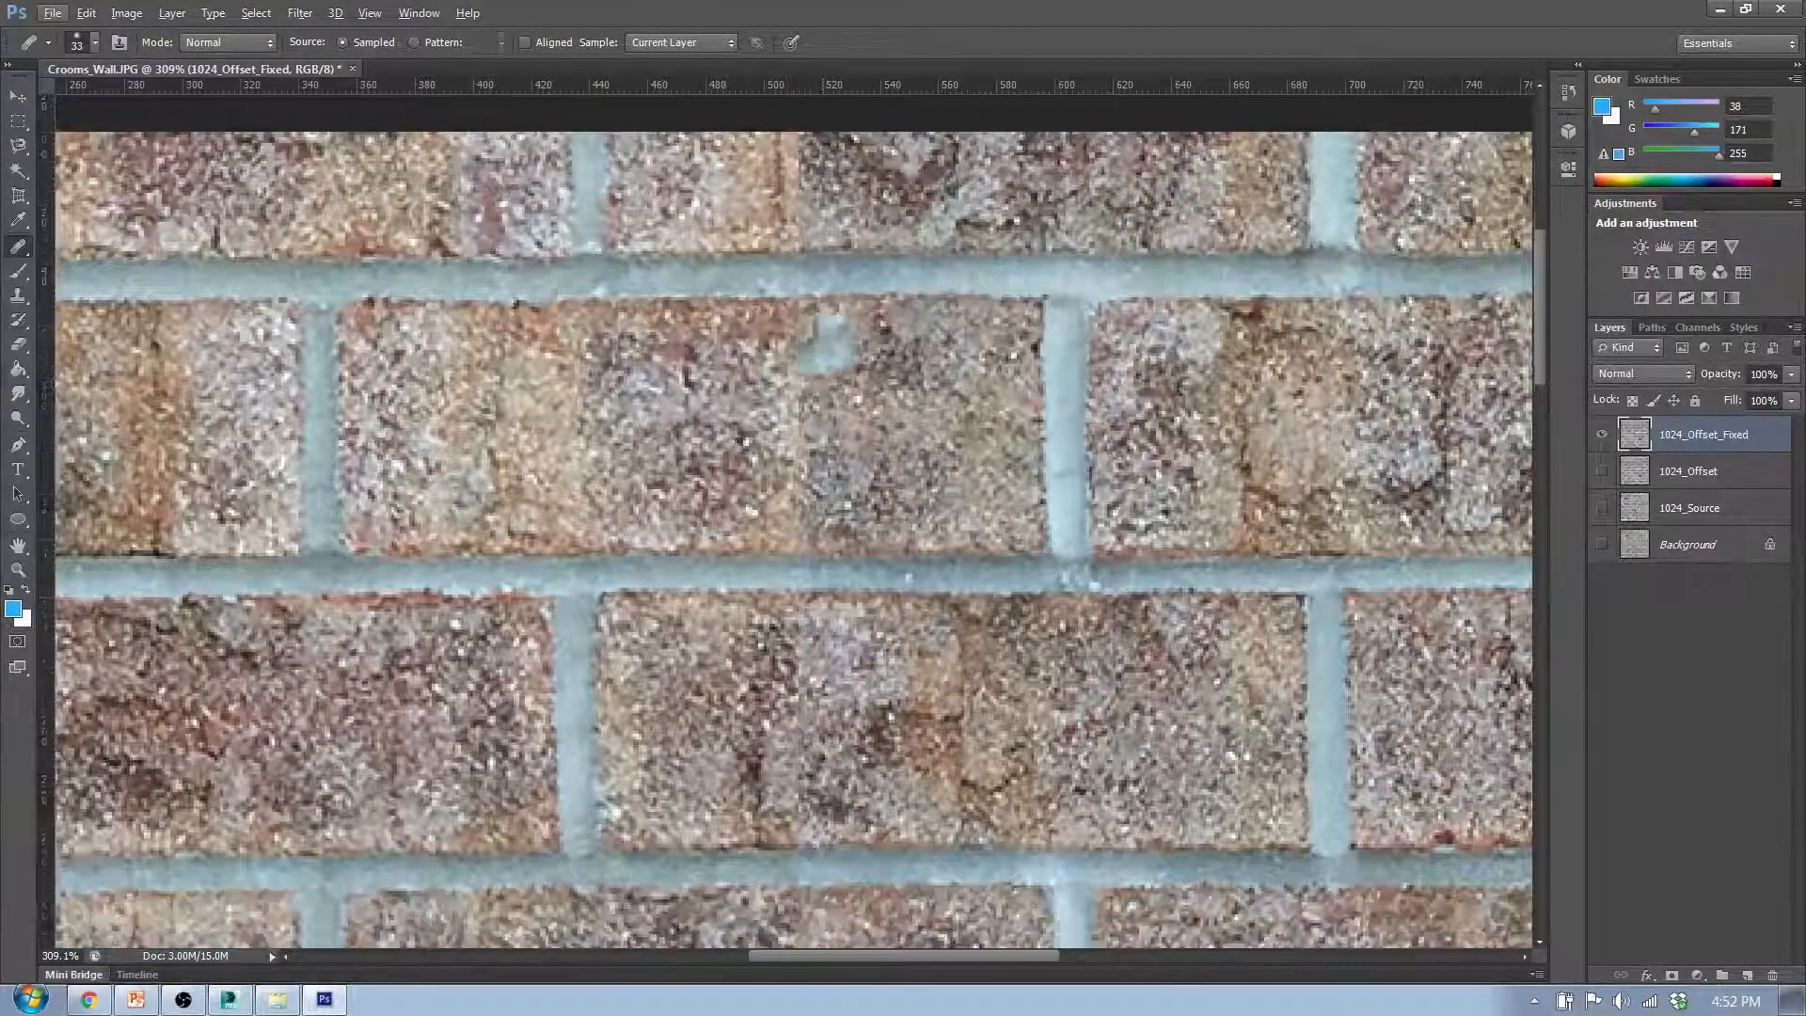
scroll(765, 324, "up", 2)
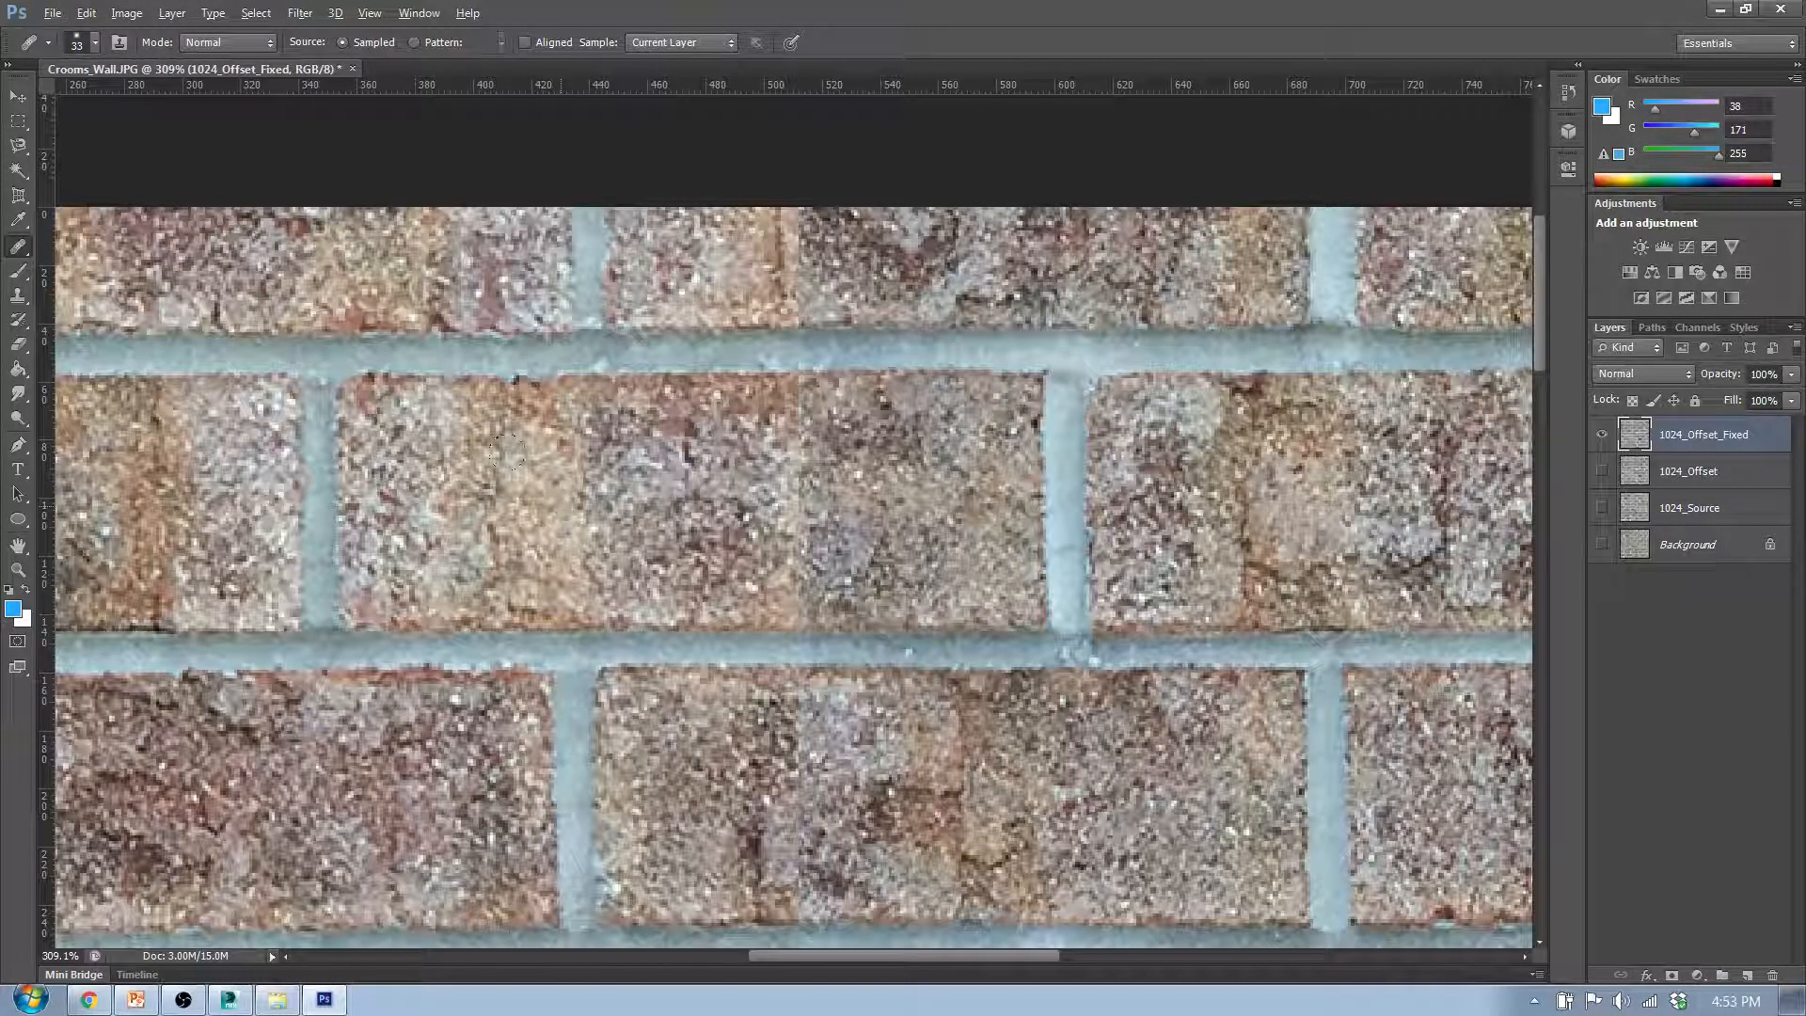
mouse_move(807, 514)
left_mouse_down()
mouse_move(828, 516)
mouse_move(812, 494)
left_mouse_up()
- Set the Healing Brush hardness to 50% and its size to 33 px
left_click(96, 43)
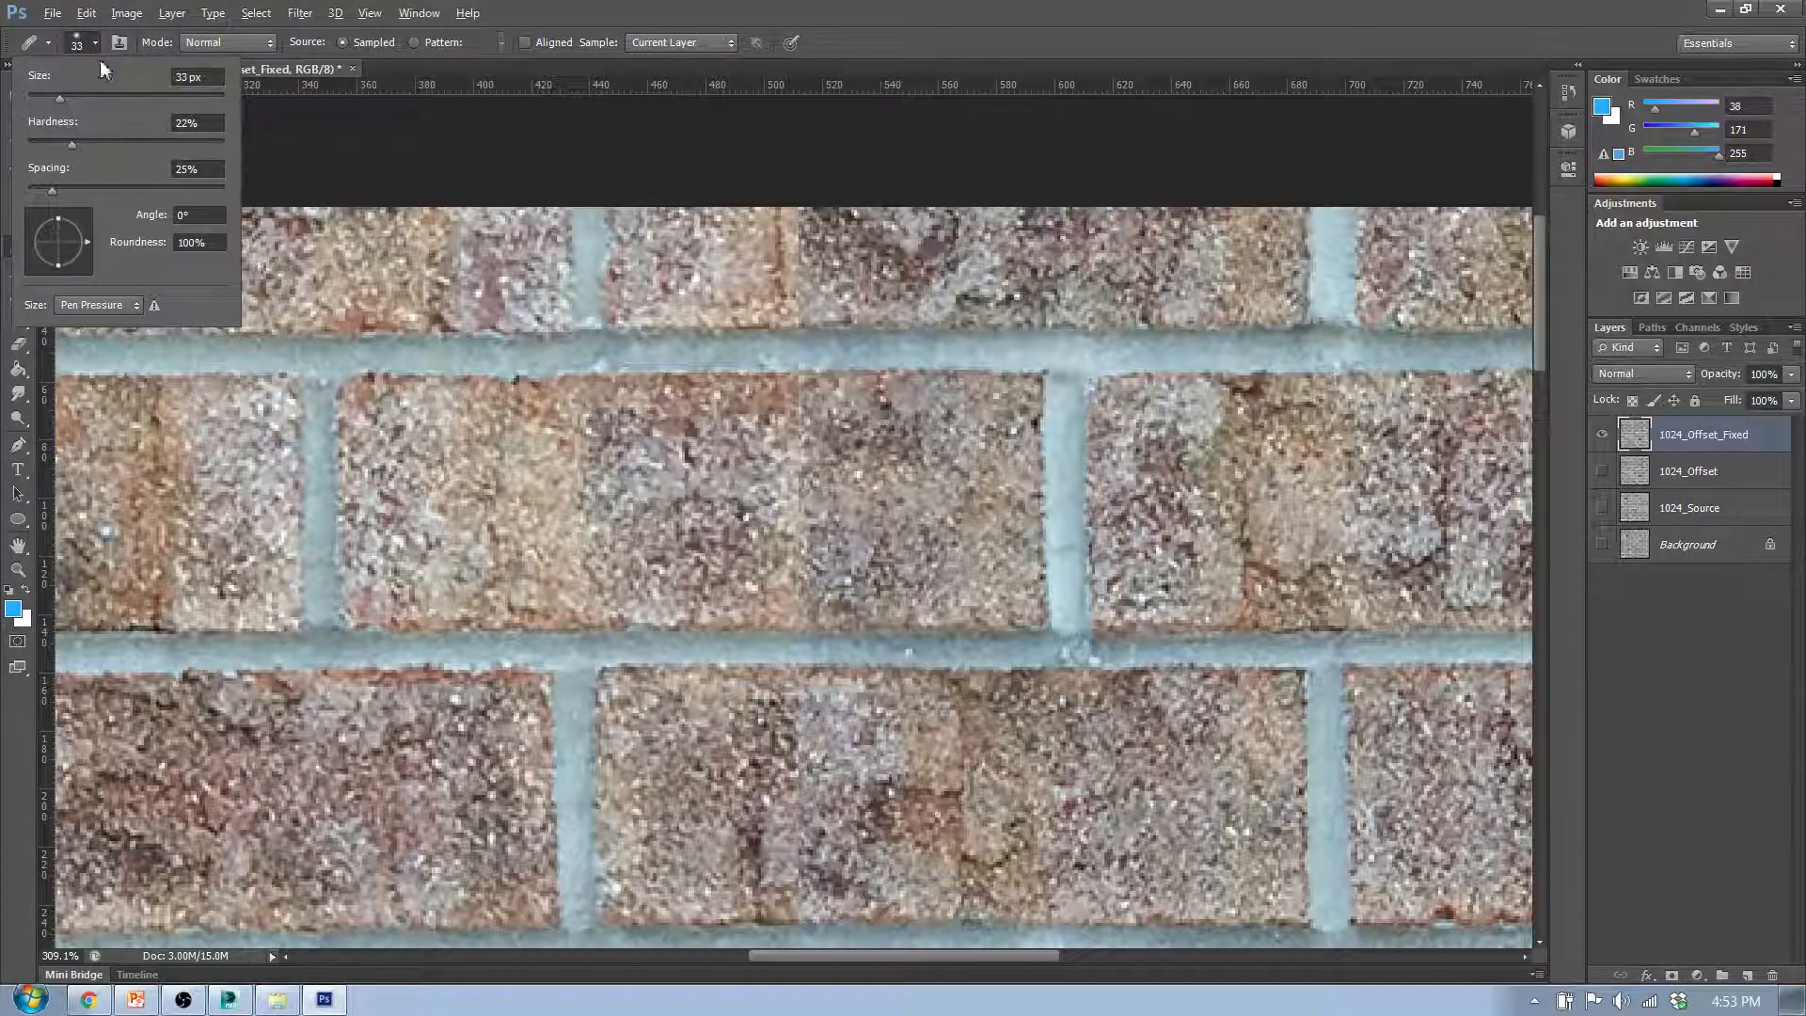
left_click_drag(69, 143, 148, 123)
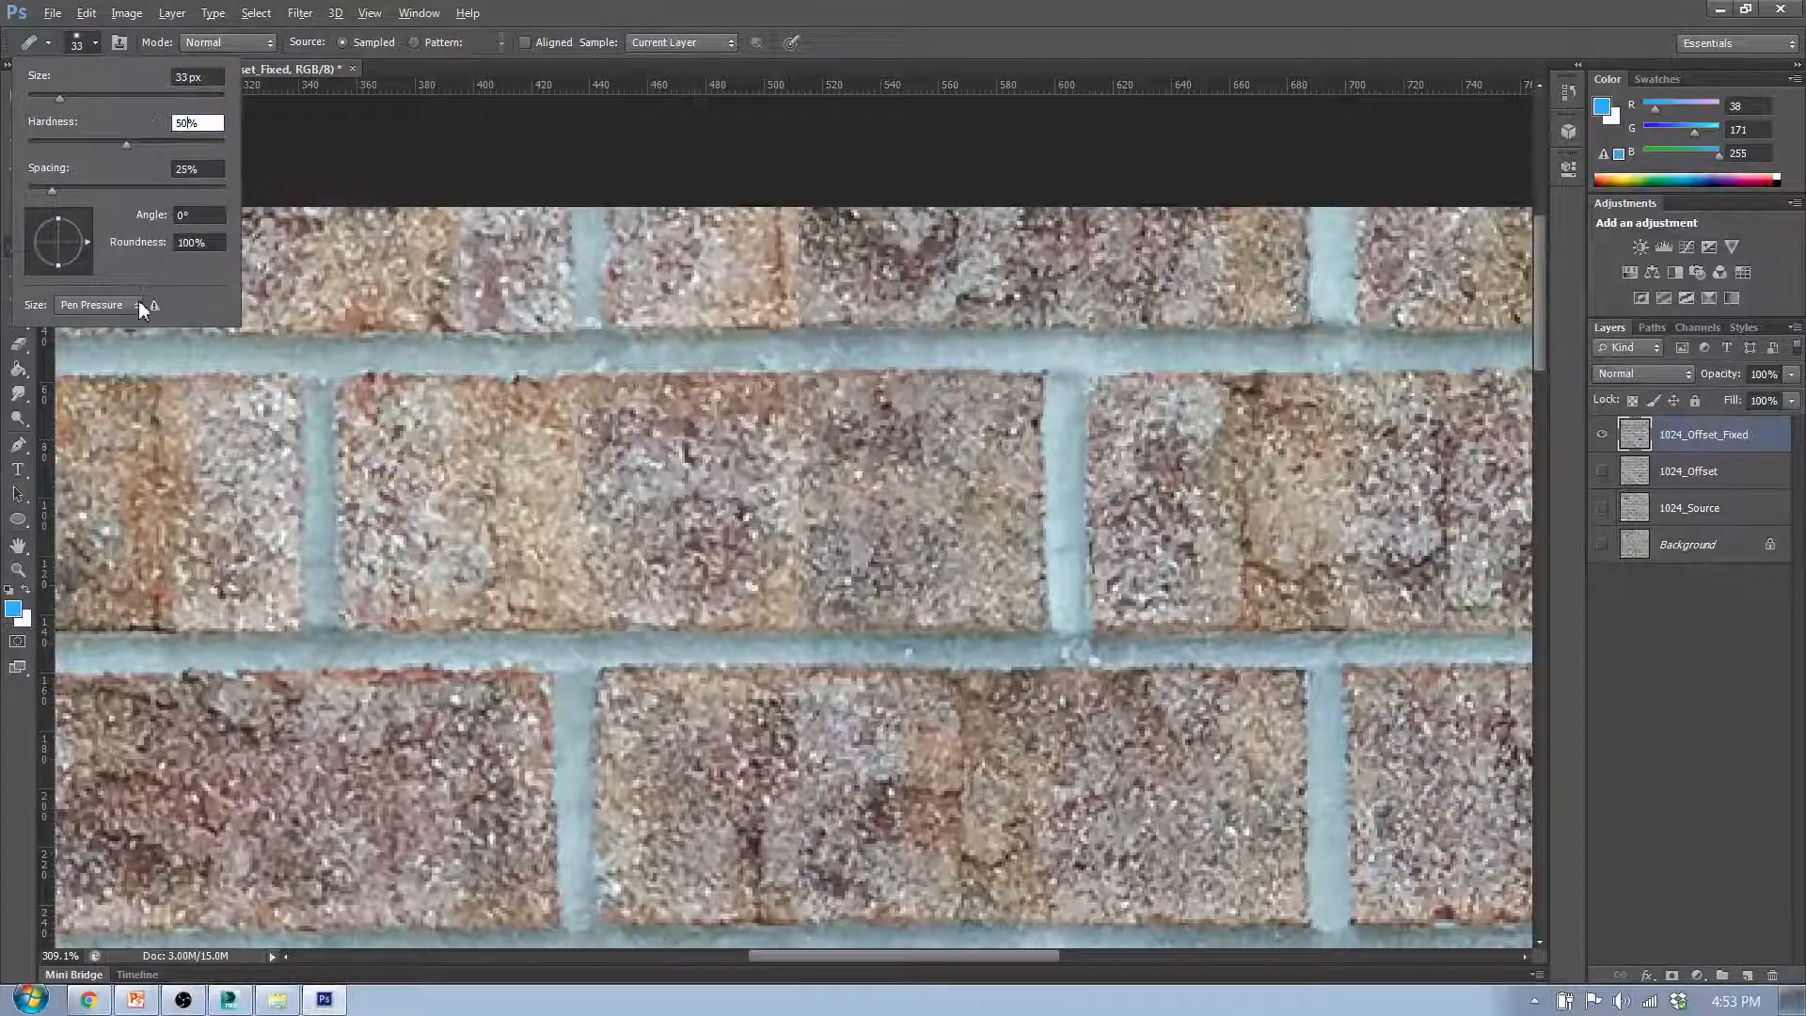
left_click_drag(128, 100, 104, 106)
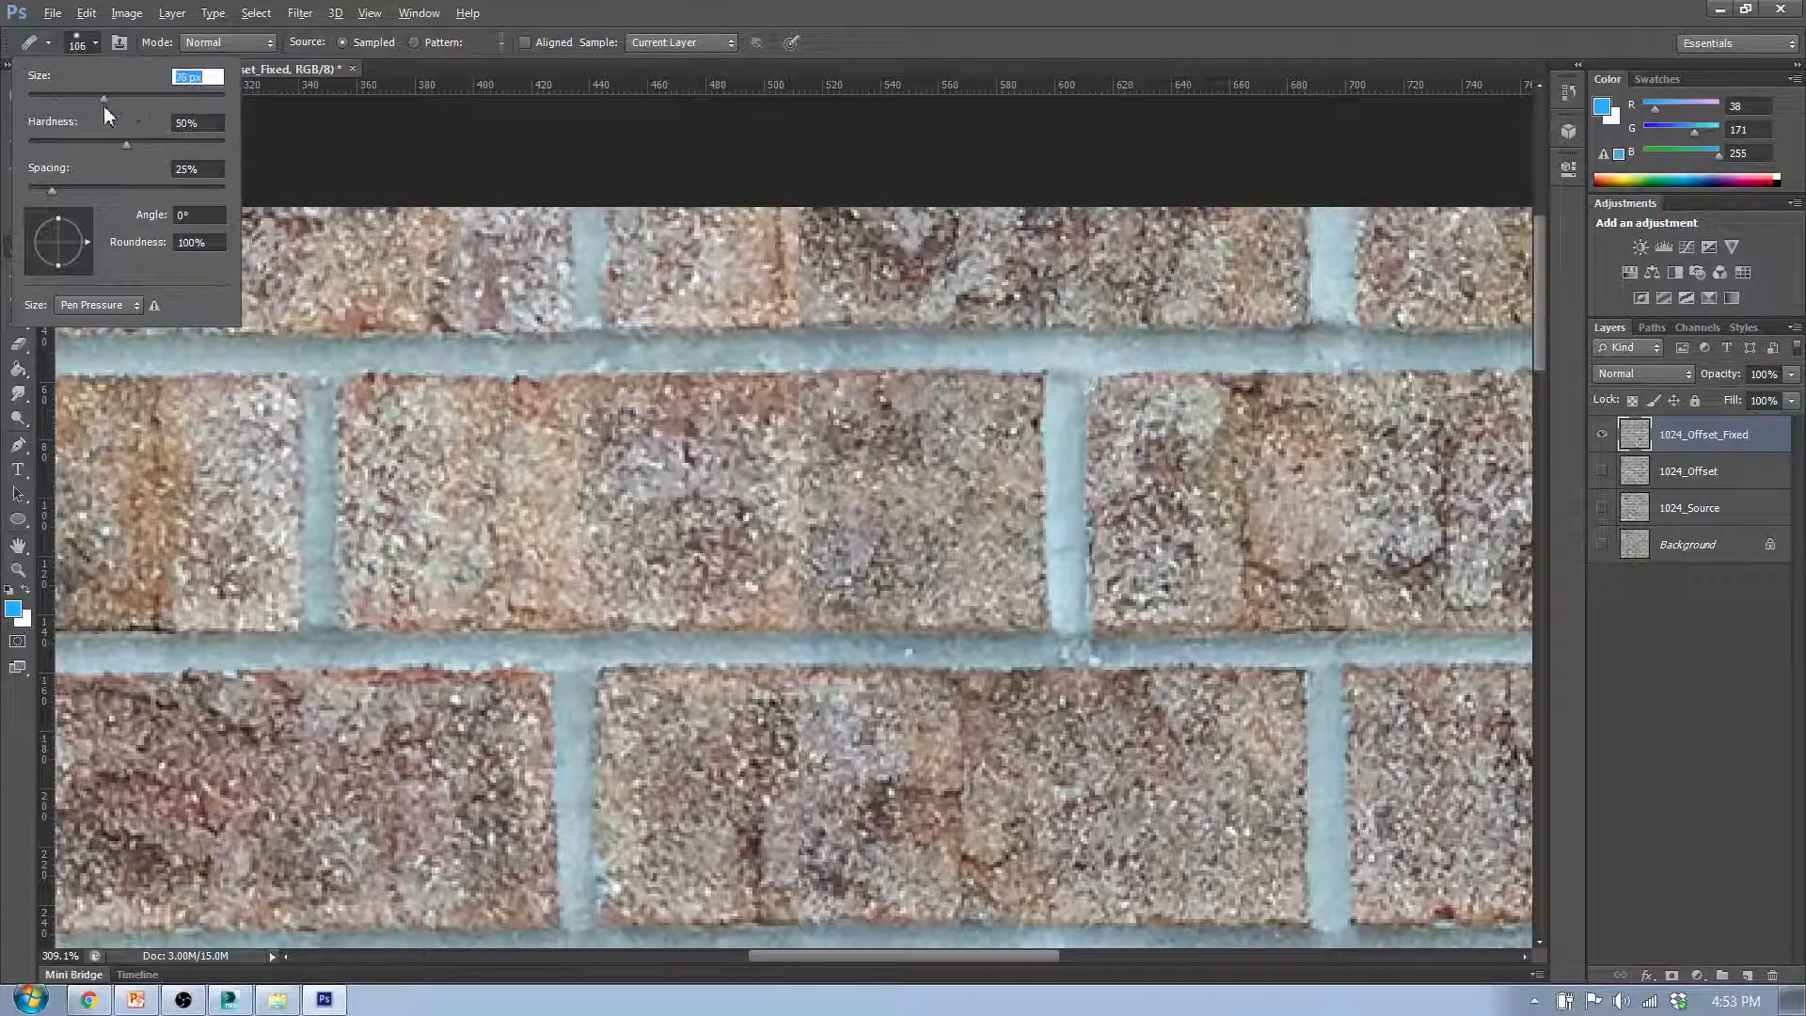
type("33")
key("Return")
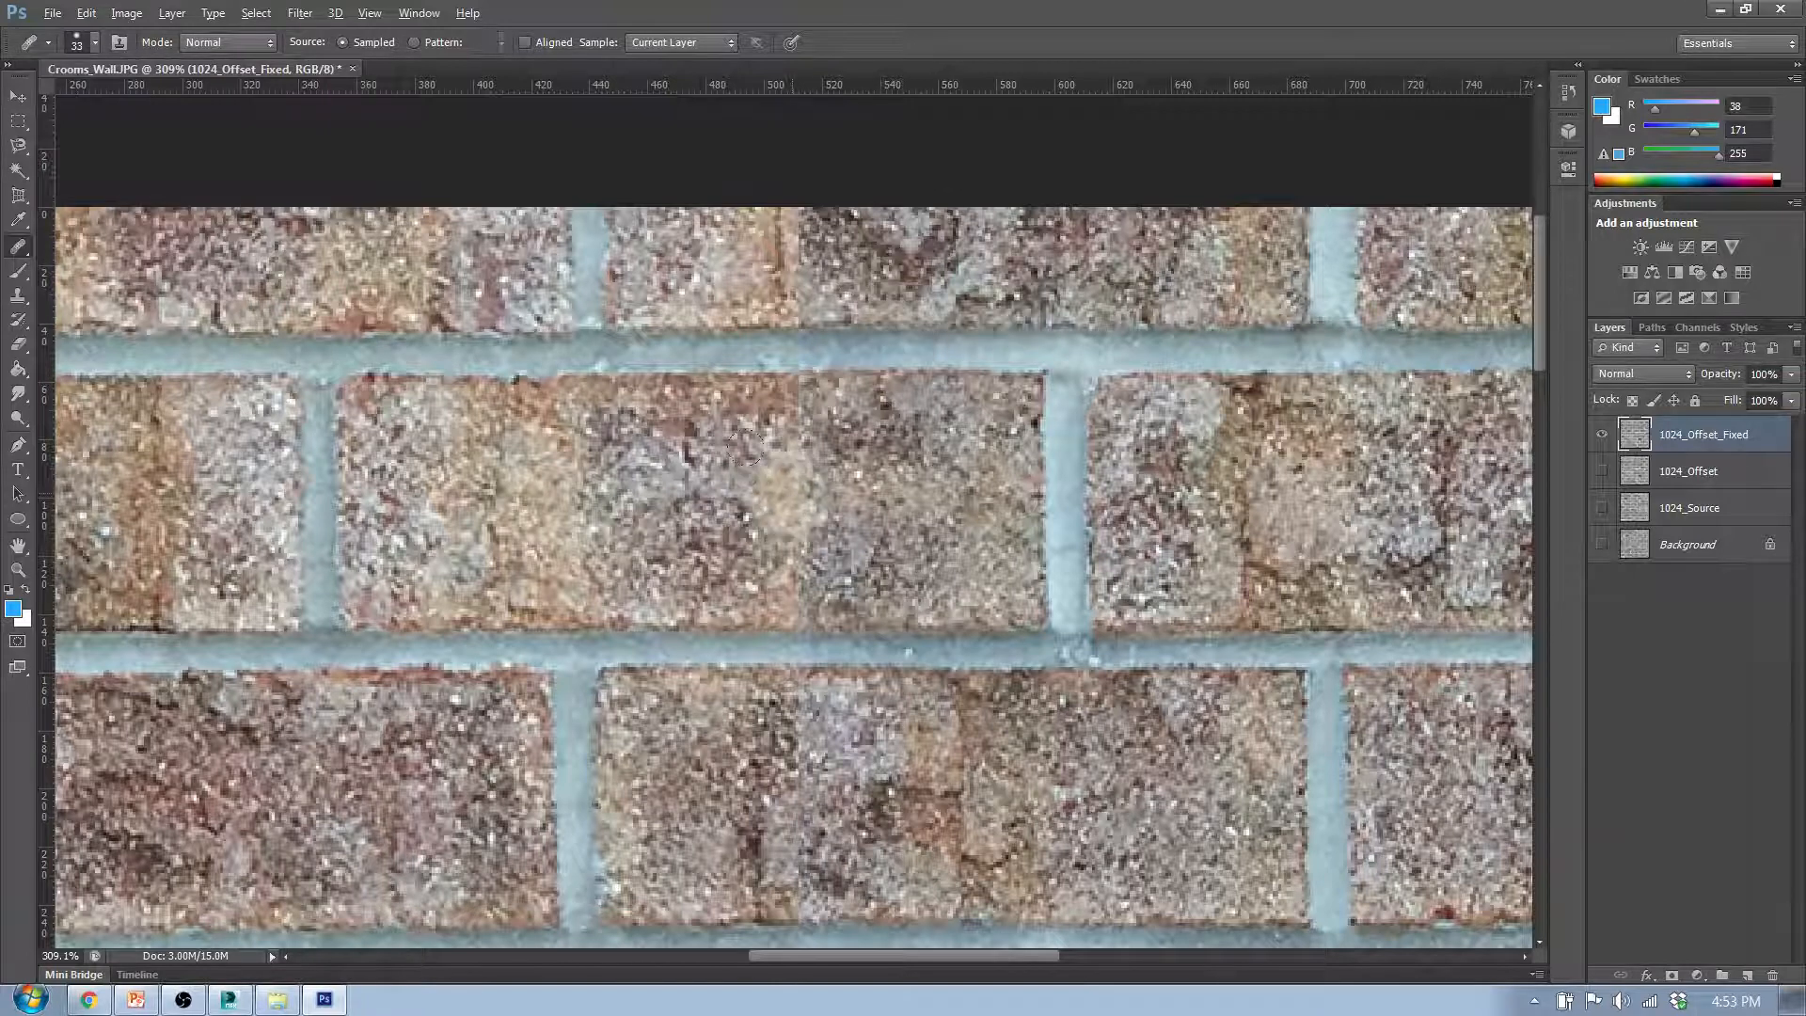
- Heal the vertical seam across the middle brick of the second row, sampling clean texture from the same brick
mouse_move(585, 450)
left_mouse_down()
mouse_move(677, 489)
mouse_move(555, 489)
mouse_move(638, 500)
left_mouse_up()
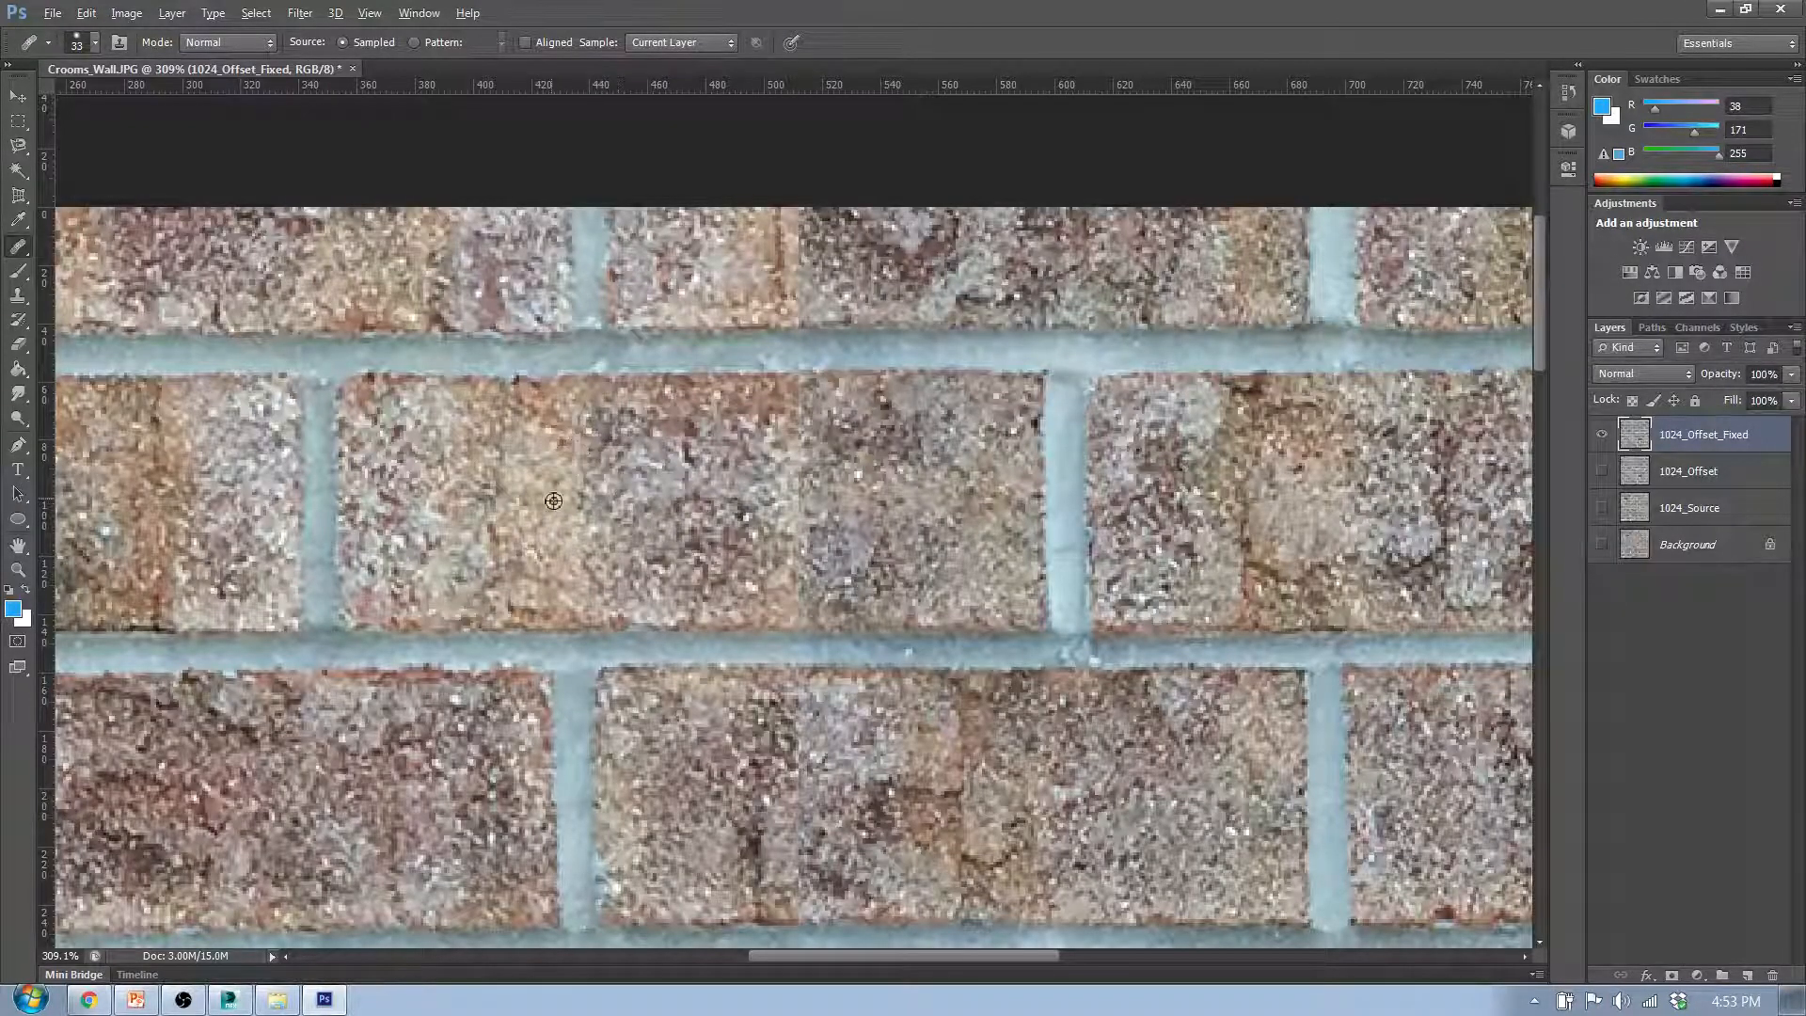
mouse_move(790, 470)
left_mouse_down()
mouse_move(828, 508)
mouse_move(772, 489)
mouse_move(841, 516)
mouse_move(836, 475)
mouse_move(747, 392)
mouse_move(772, 544)
left_mouse_up()
left_click(613, 499, "alt")
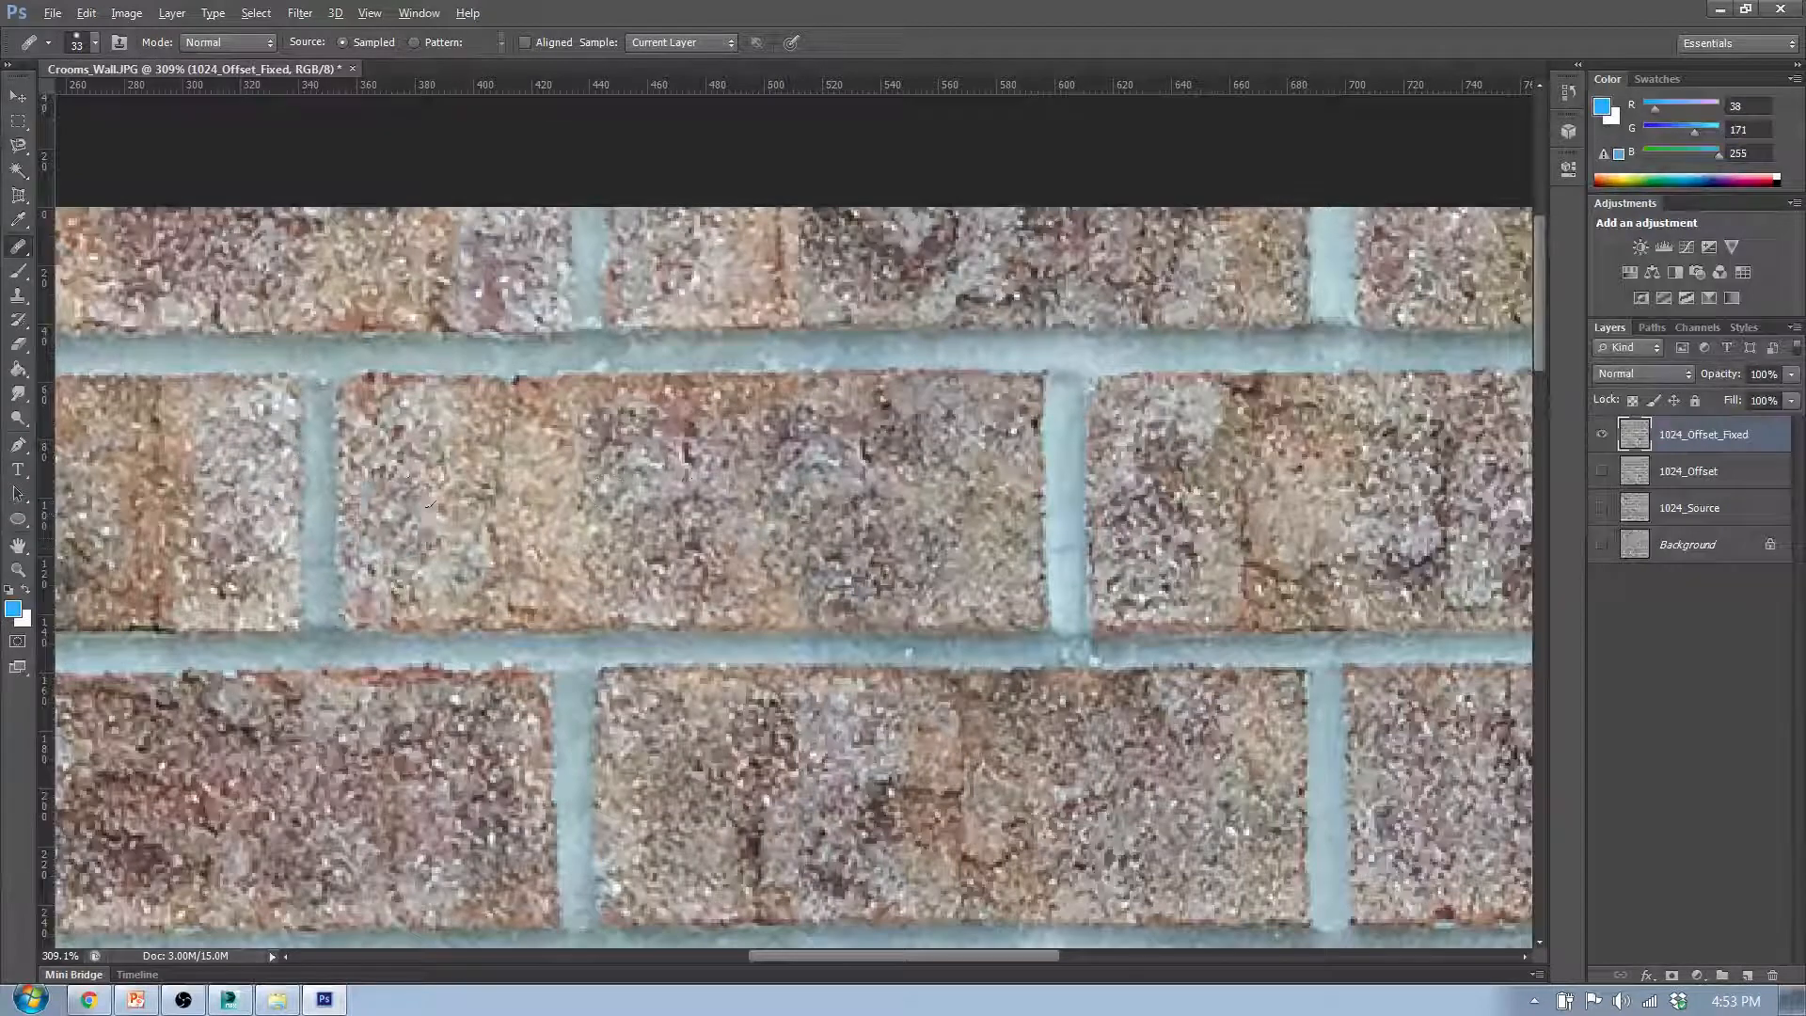
- Blend the remaining tonal break in the second-row middle brick with the Healing Brush, sampling from its lighter left part and centre
left_click(391, 519, "alt")
left_click_drag(655, 537, 696, 532)
left_click(654, 481, "alt")
mouse_move(847, 478)
left_mouse_down()
mouse_move(772, 471)
mouse_move(857, 517)
left_mouse_up()
scroll(804, 525, "down", 5)
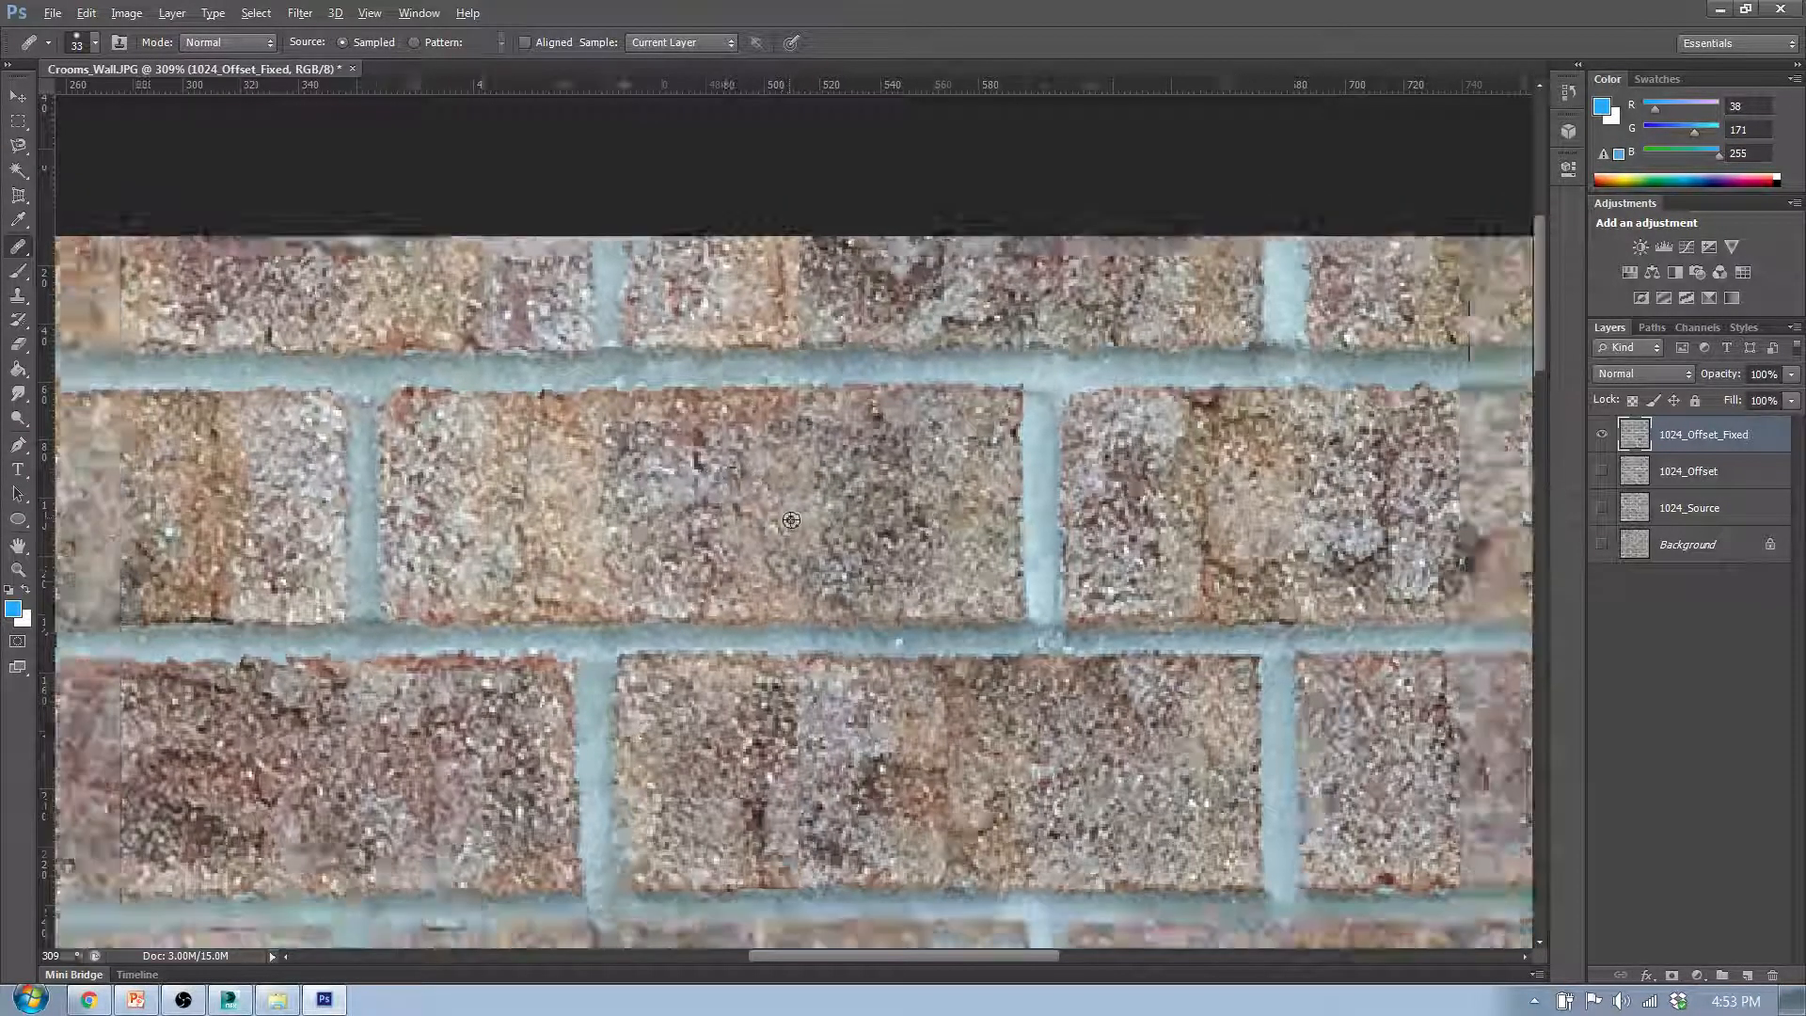
scroll(787, 415, "up", 5)
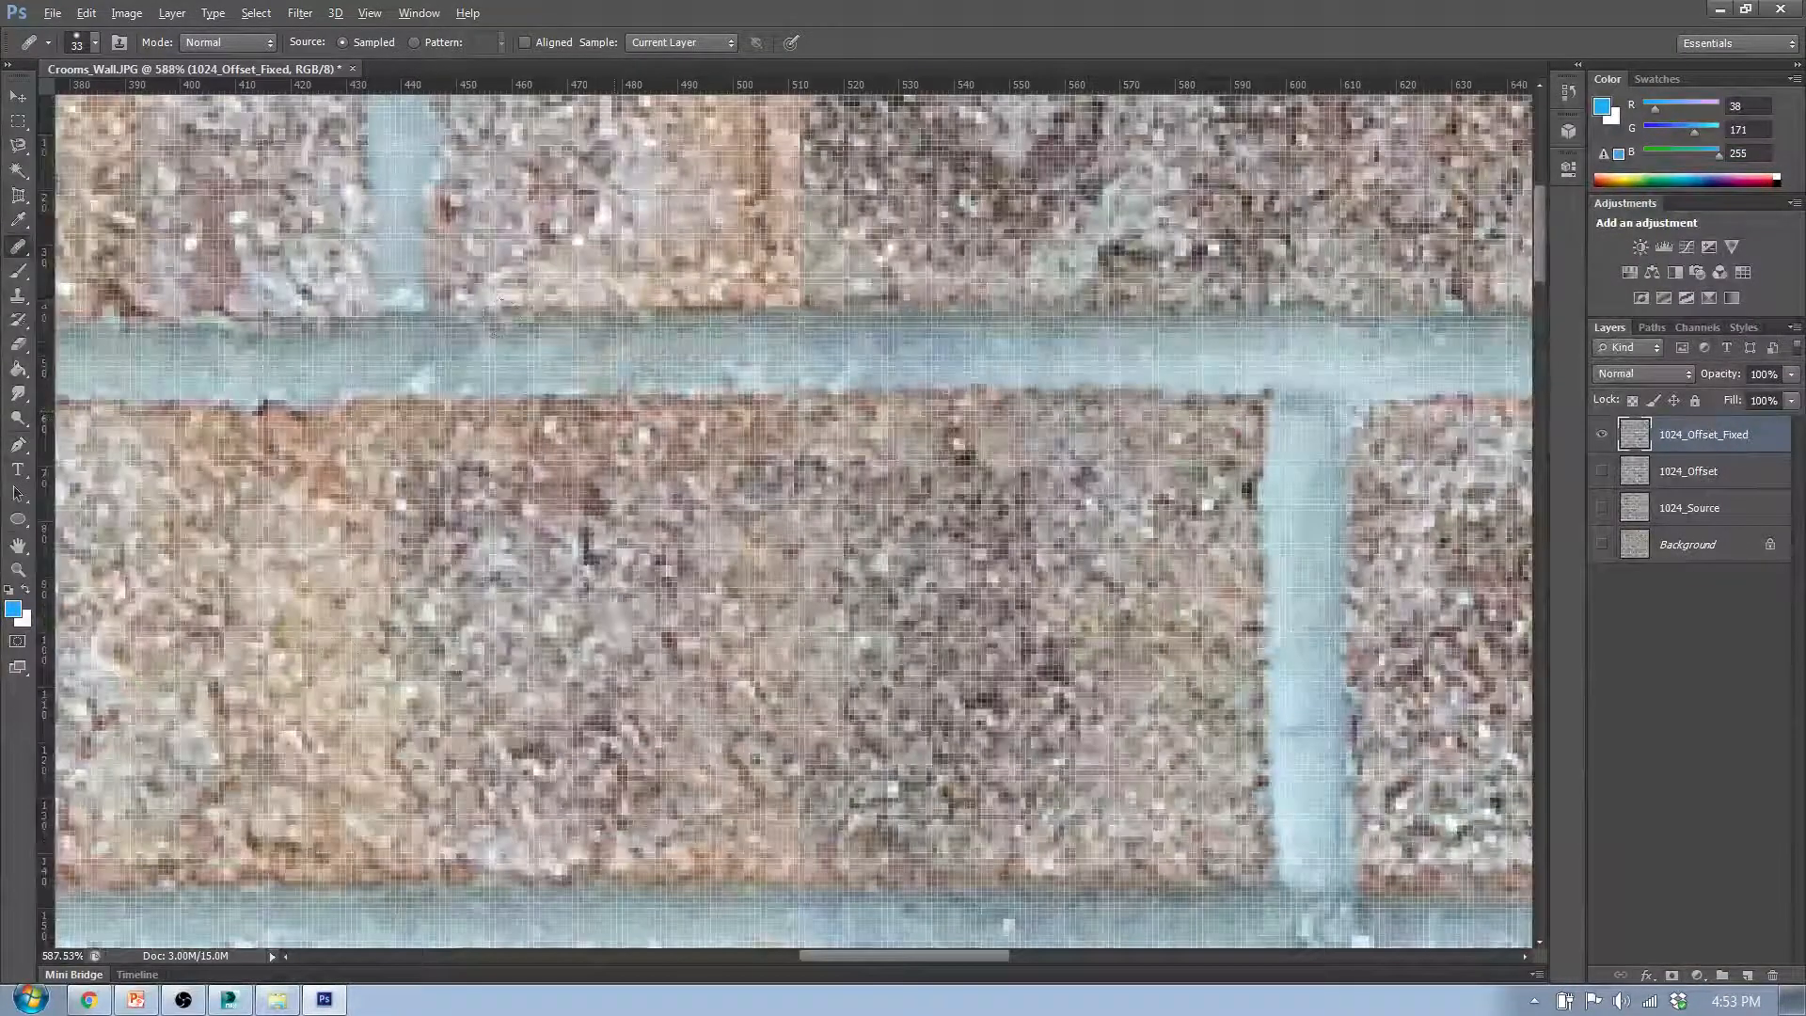
scroll(908, 377, "down", 1)
scroll(909, 405, "down", 3)
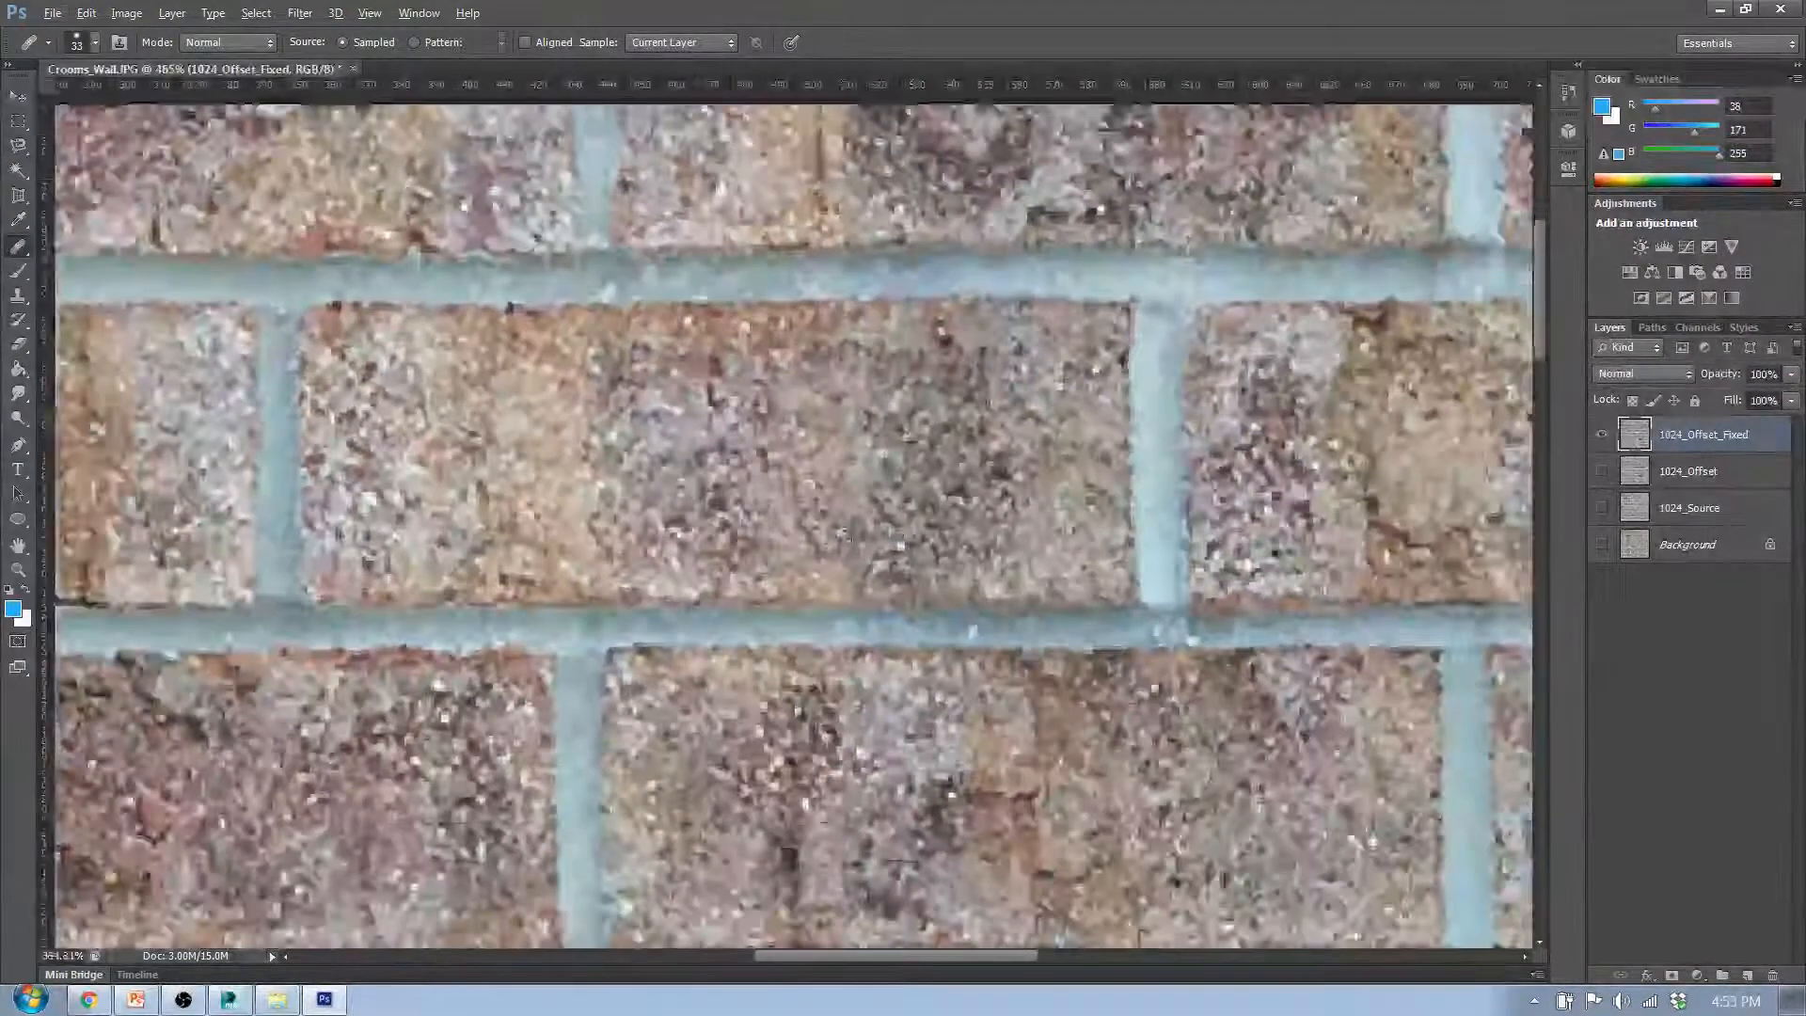
- Try healing strokes from the second-row middle brick across the mortar into the third row, then undo them
left_click(605, 575, "alt")
mouse_move(863, 536)
left_mouse_down()
mouse_move(829, 659)
mouse_move(833, 758)
mouse_move(850, 755)
left_mouse_up()
key("ctrl+z")
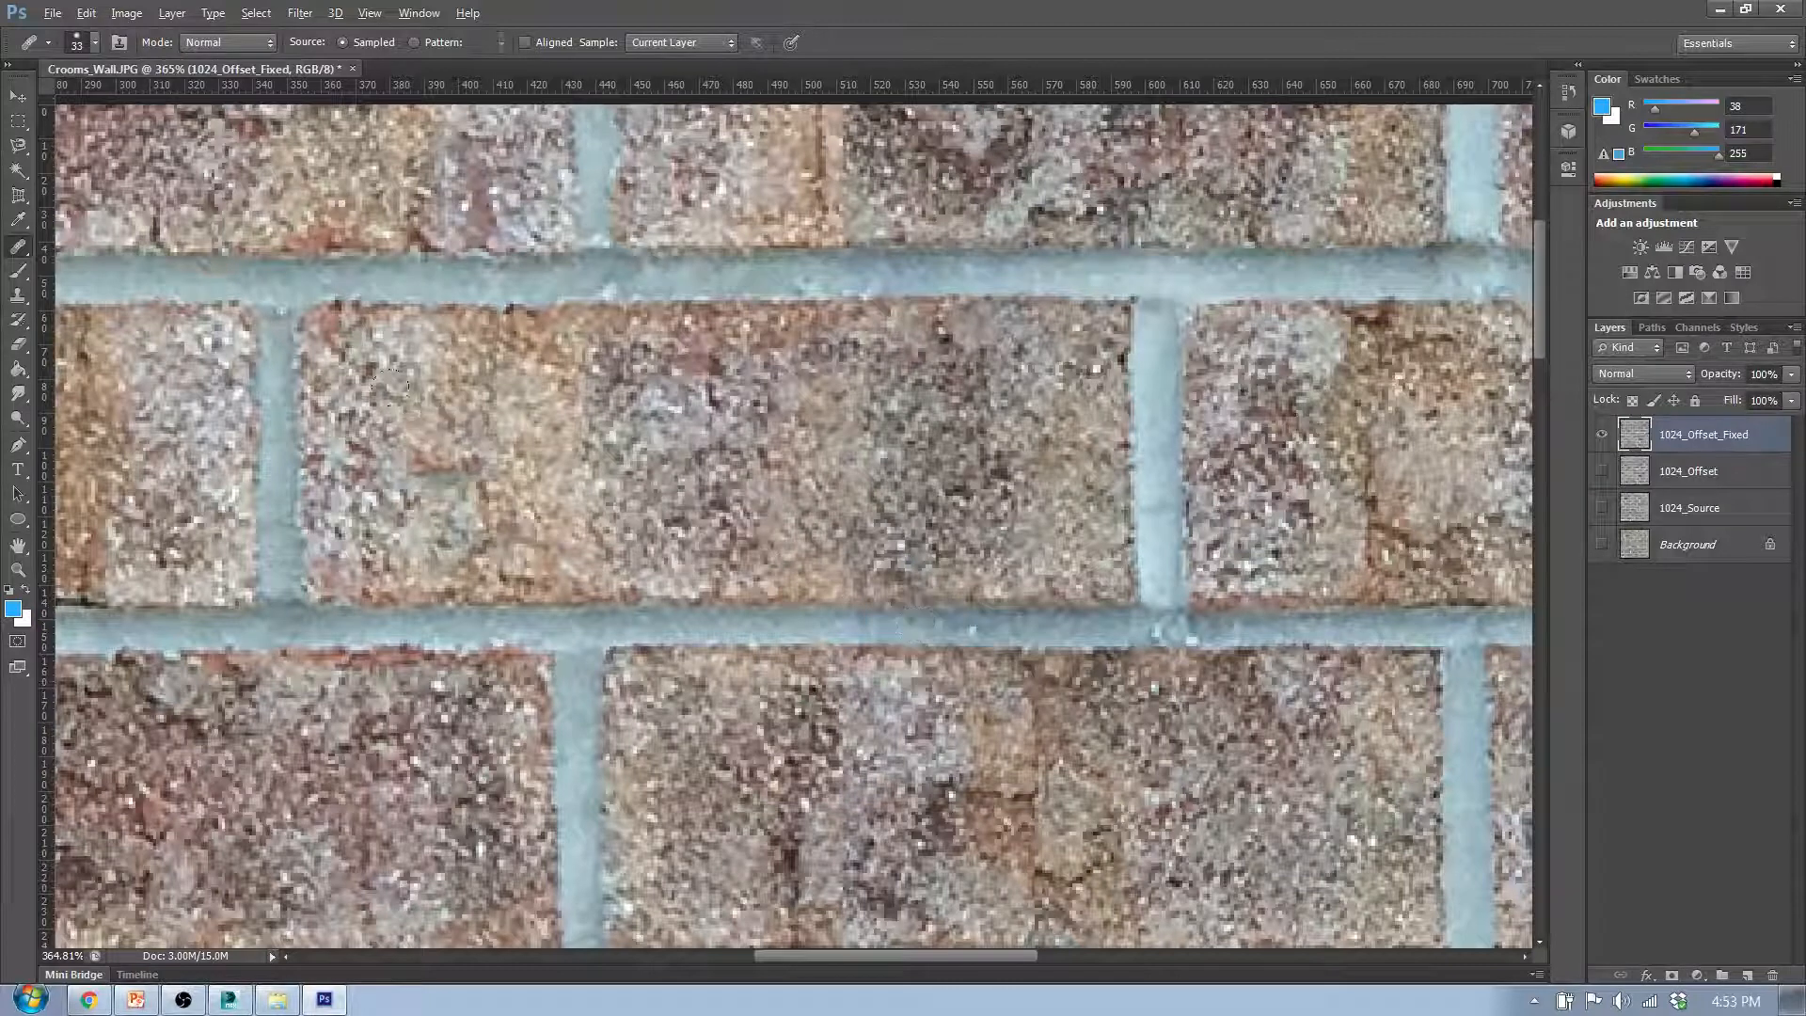
left_click(583, 454, "alt")
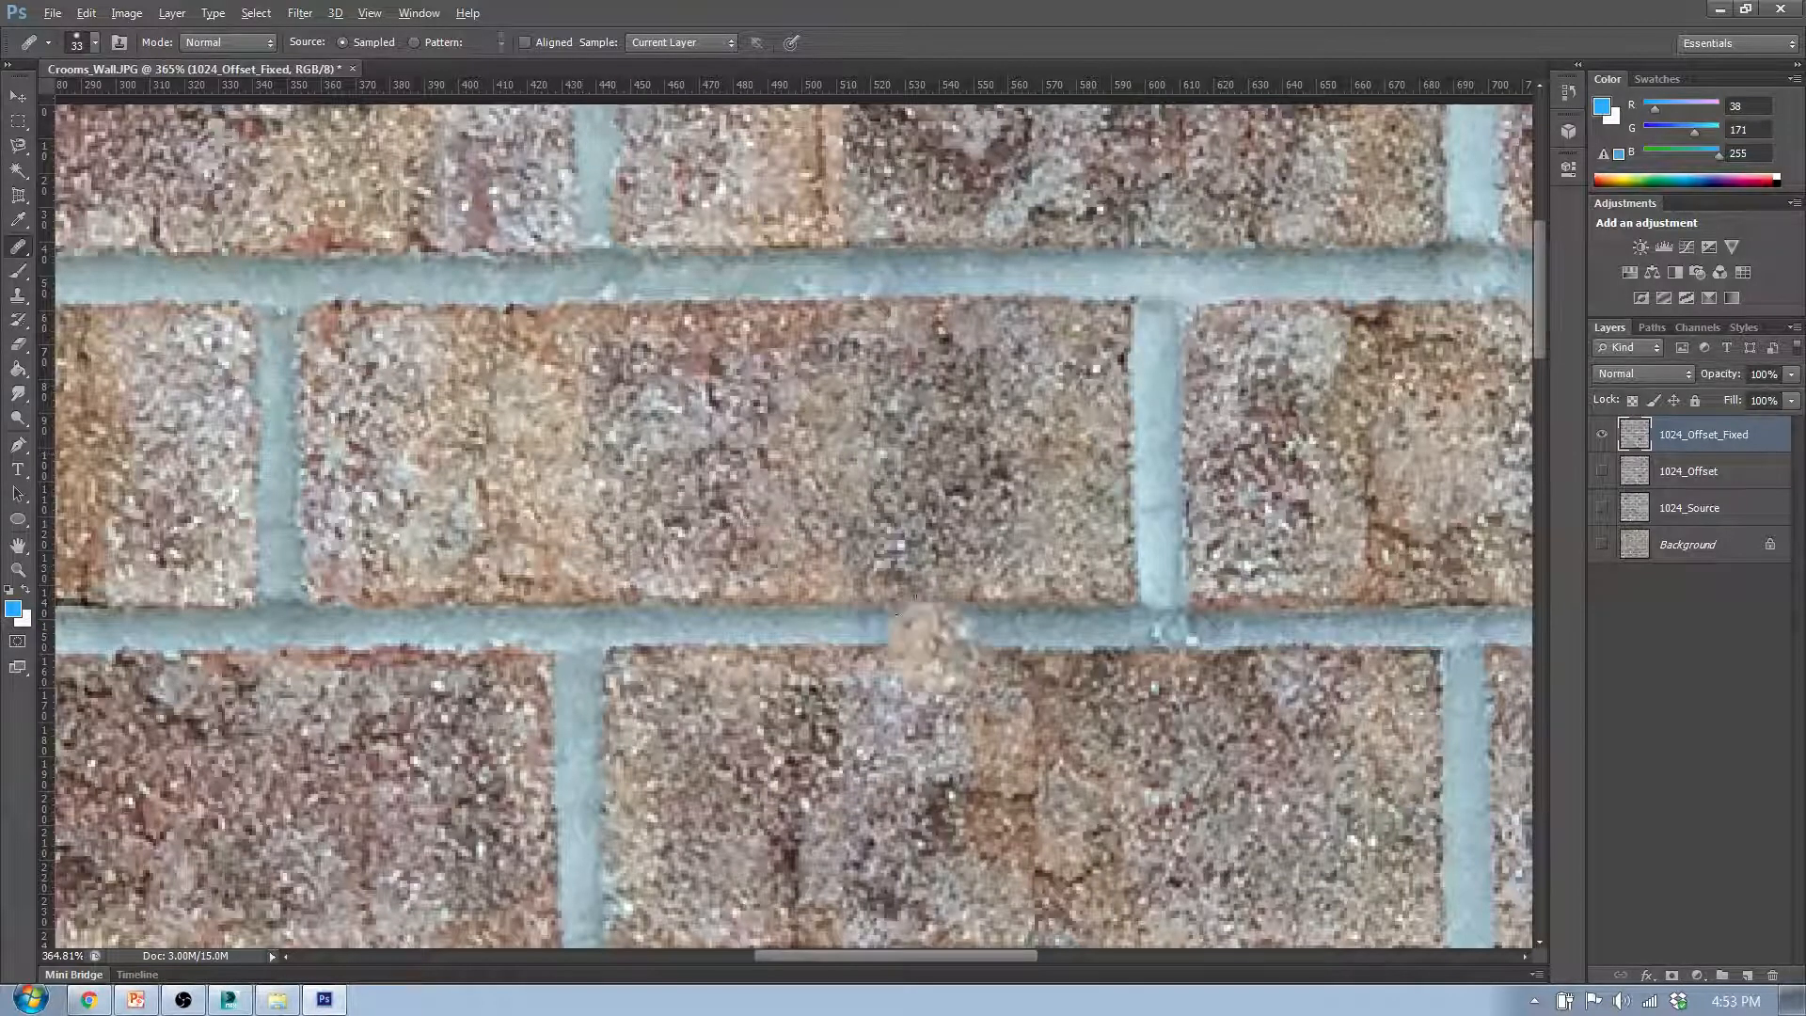
mouse_move(899, 624)
left_mouse_down()
mouse_move(845, 545)
mouse_move(978, 739)
mouse_move(879, 475)
mouse_move(1140, 770)
mouse_move(1163, 758)
left_mouse_up()
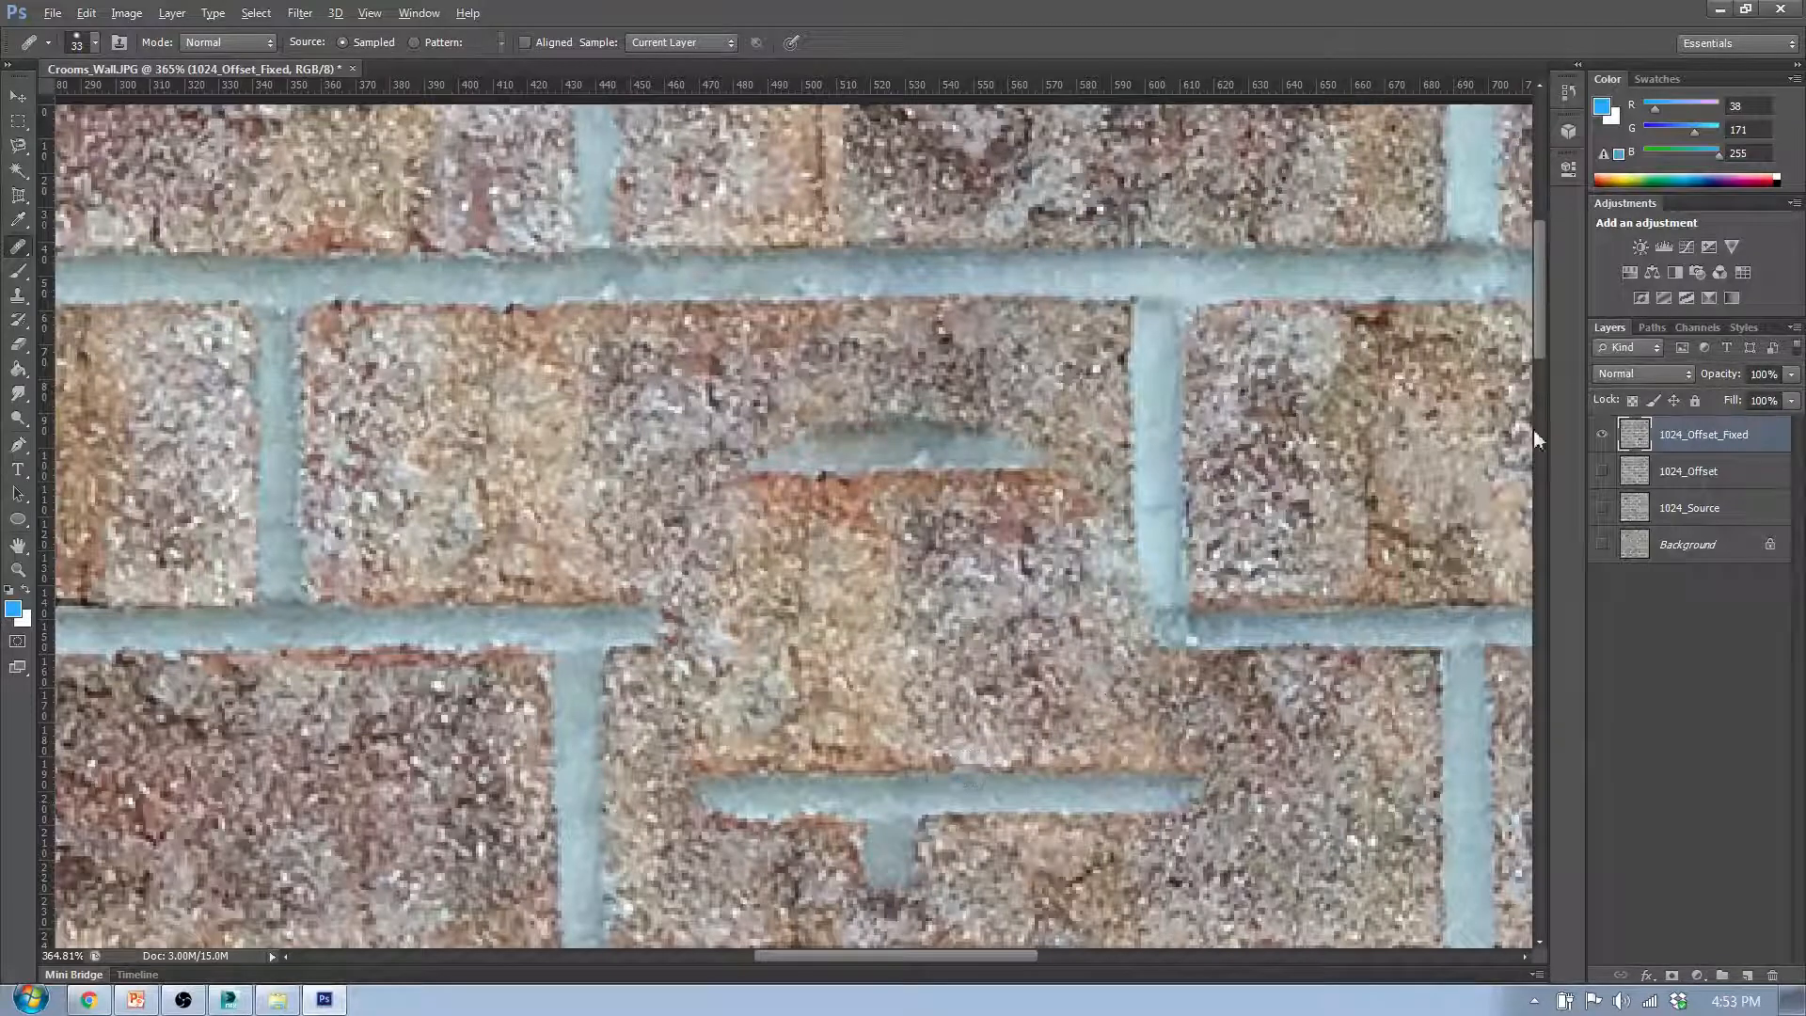
key("ctrl+z")
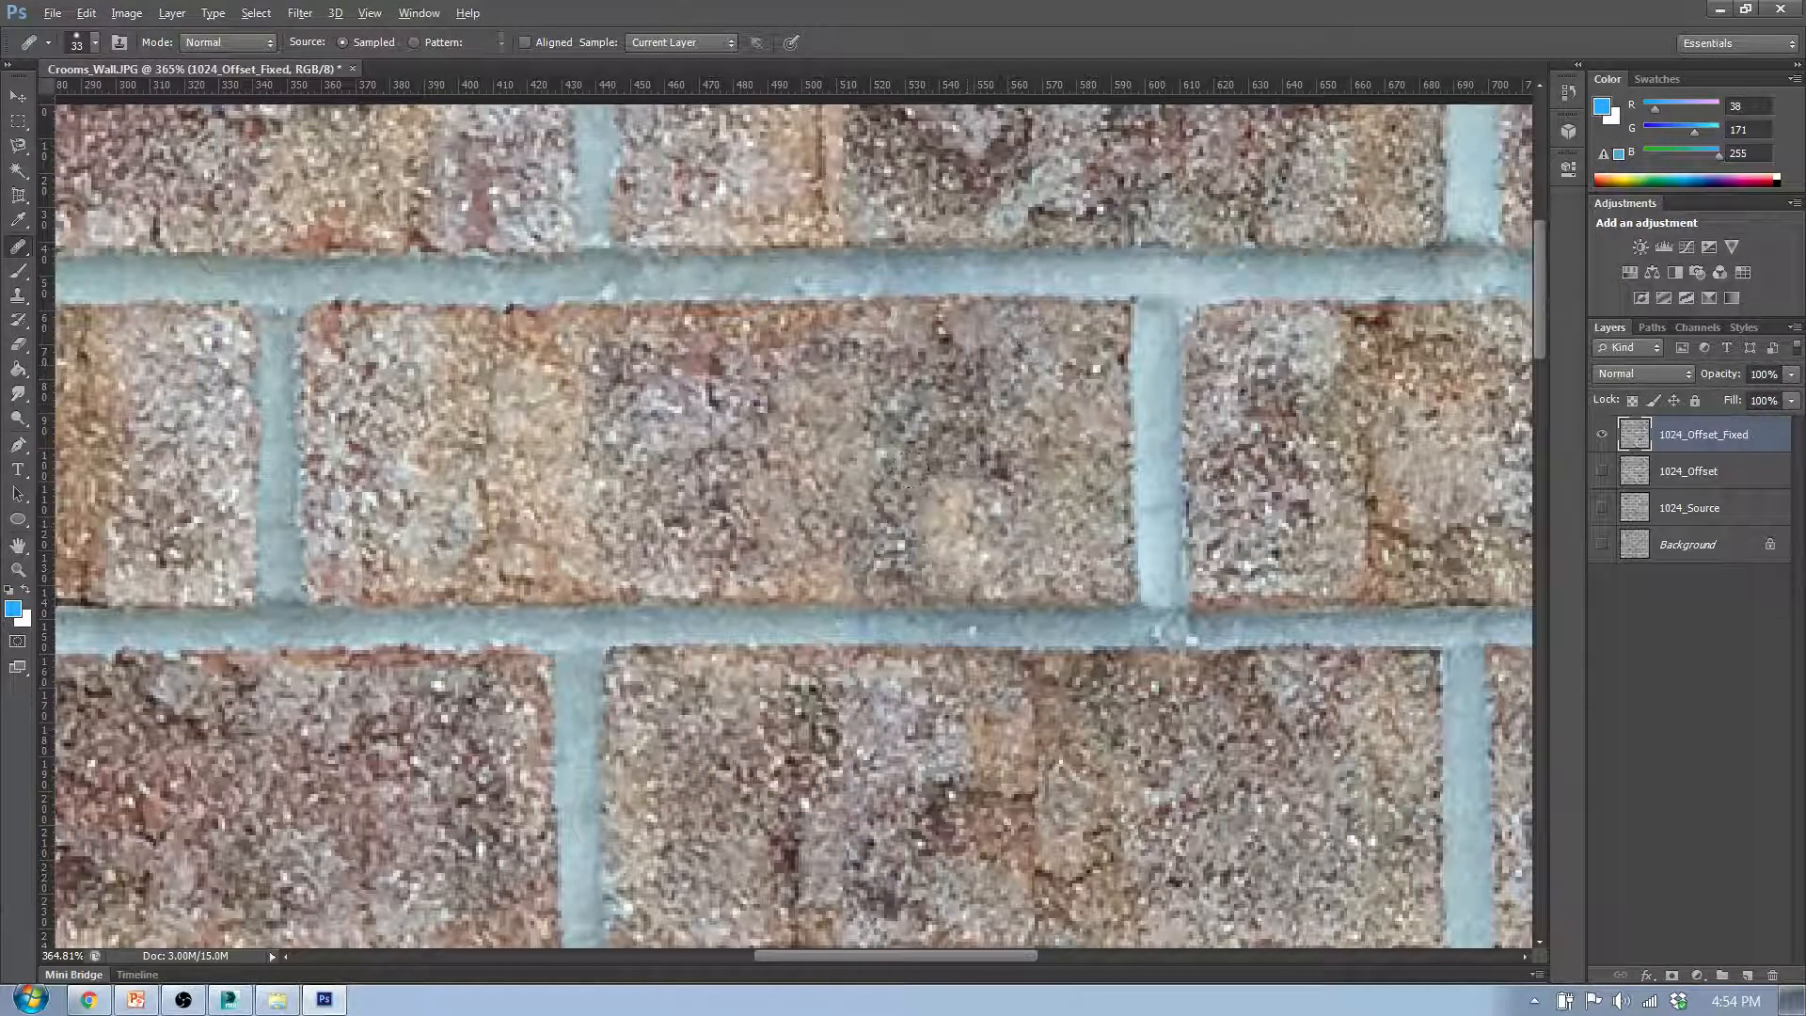
- Heal the top edge of the second-row middle brick below the mortar joint, sampling from clean brick edges in the same row
scroll(677, 442, "up", 2)
scroll(640, 430, "up", 4)
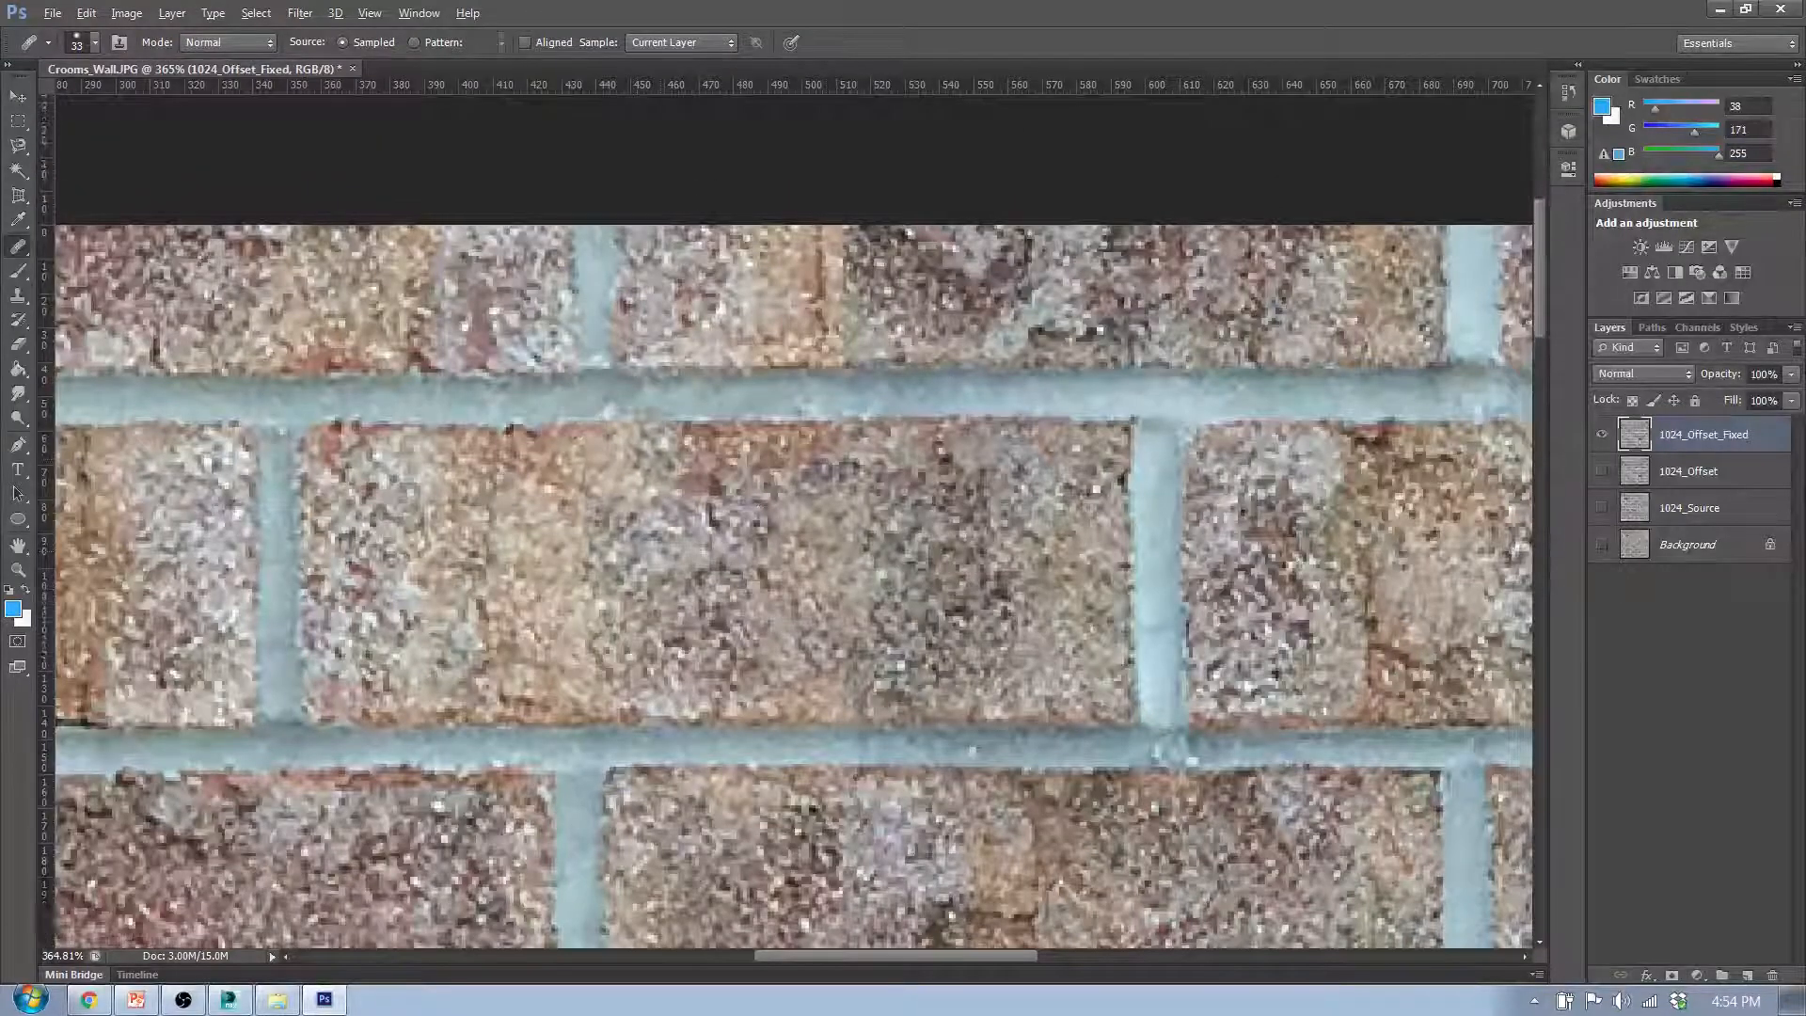
scroll(1077, 491, "down", 4)
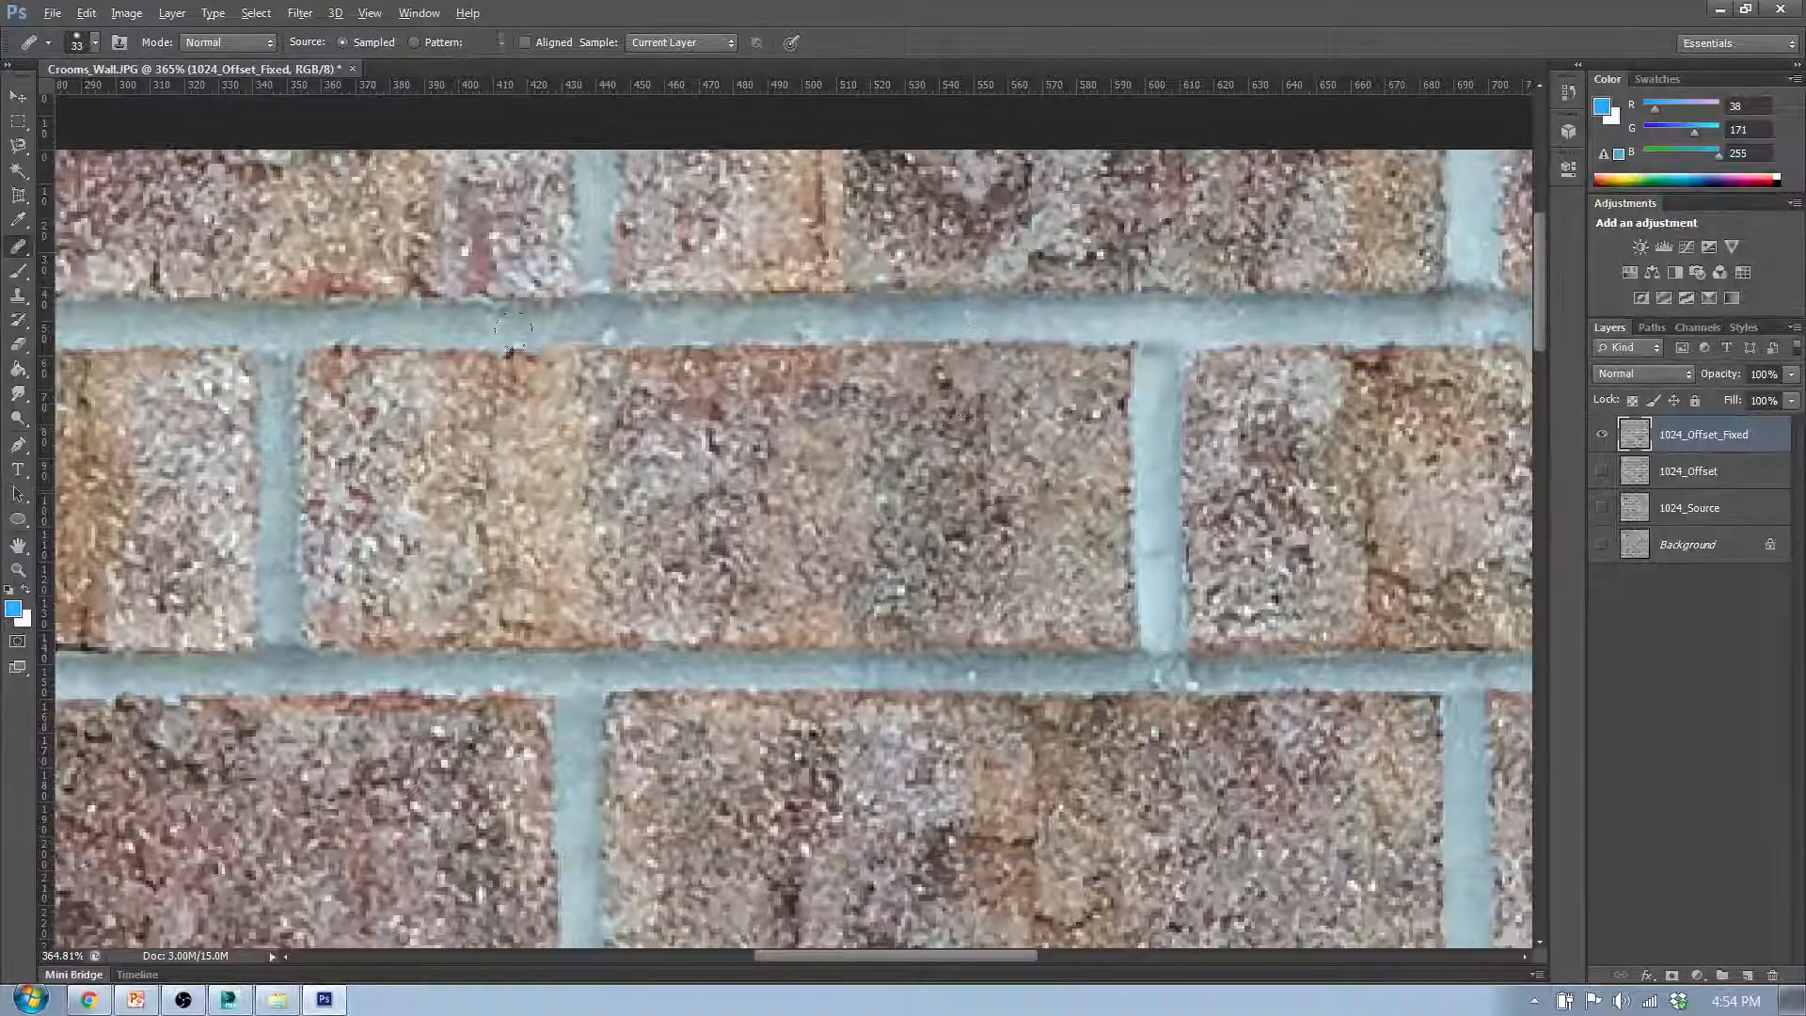
left_click(560, 359, "alt")
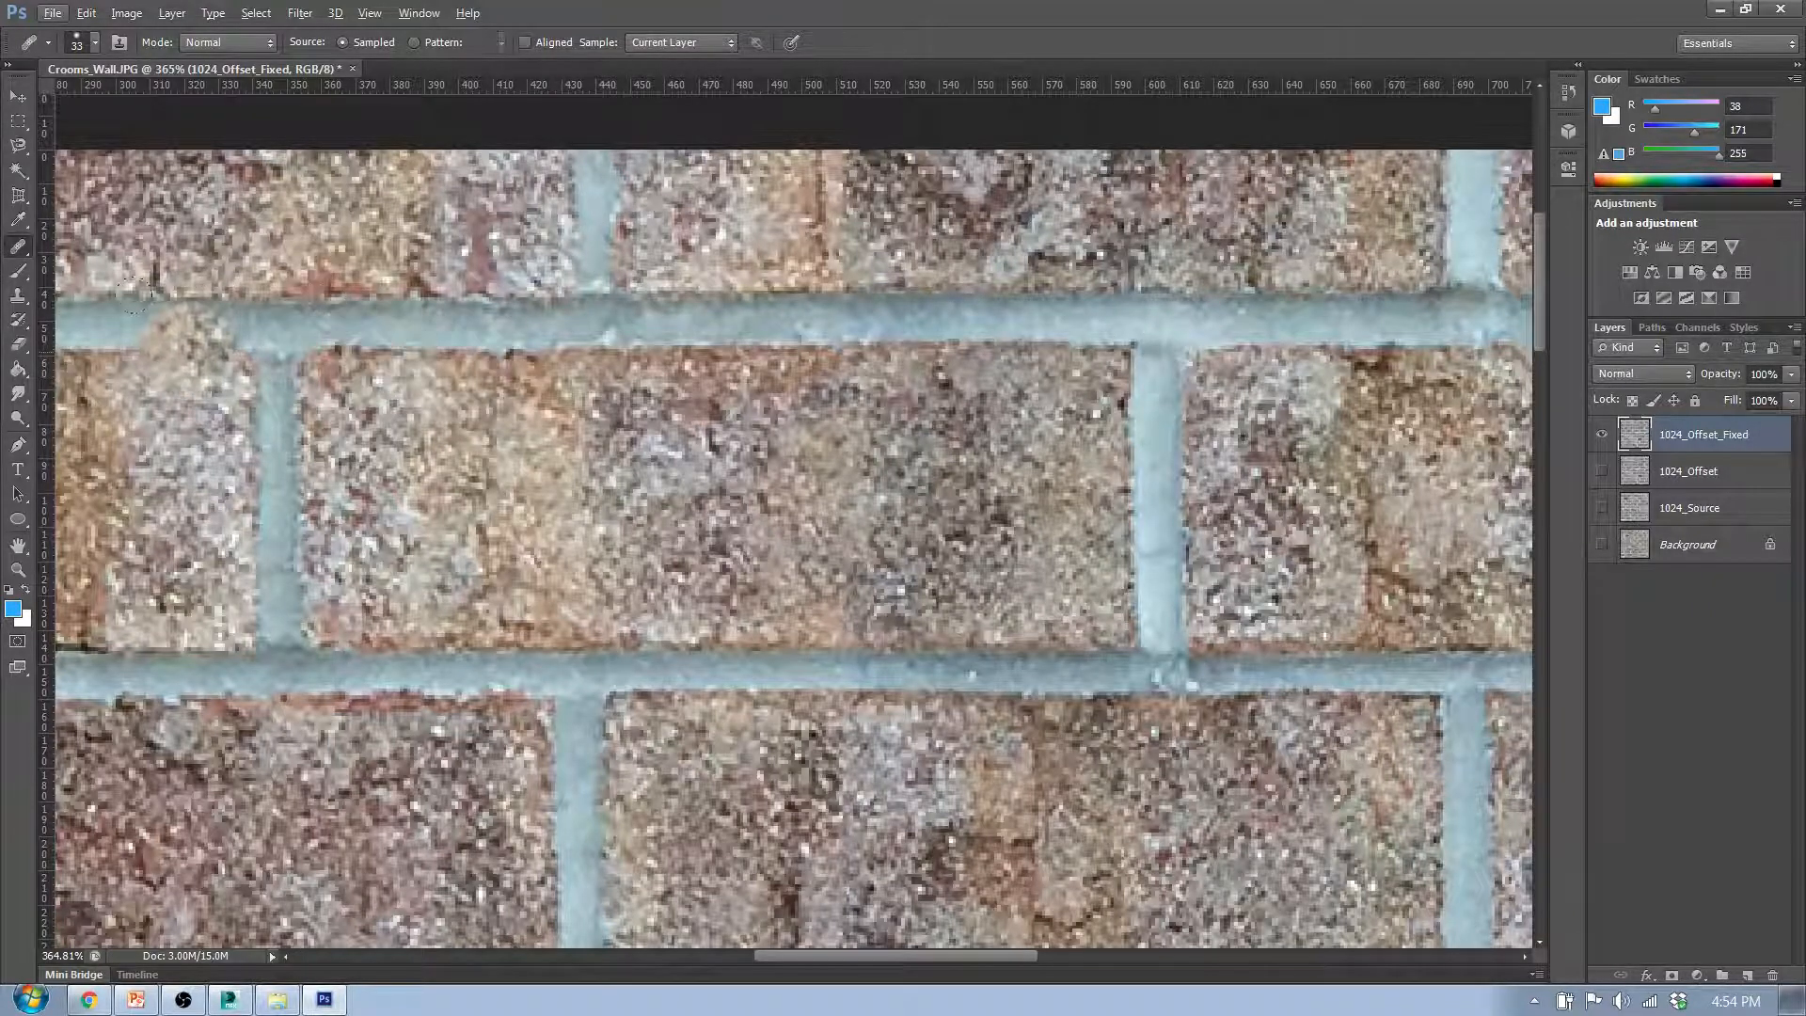
key("alt")
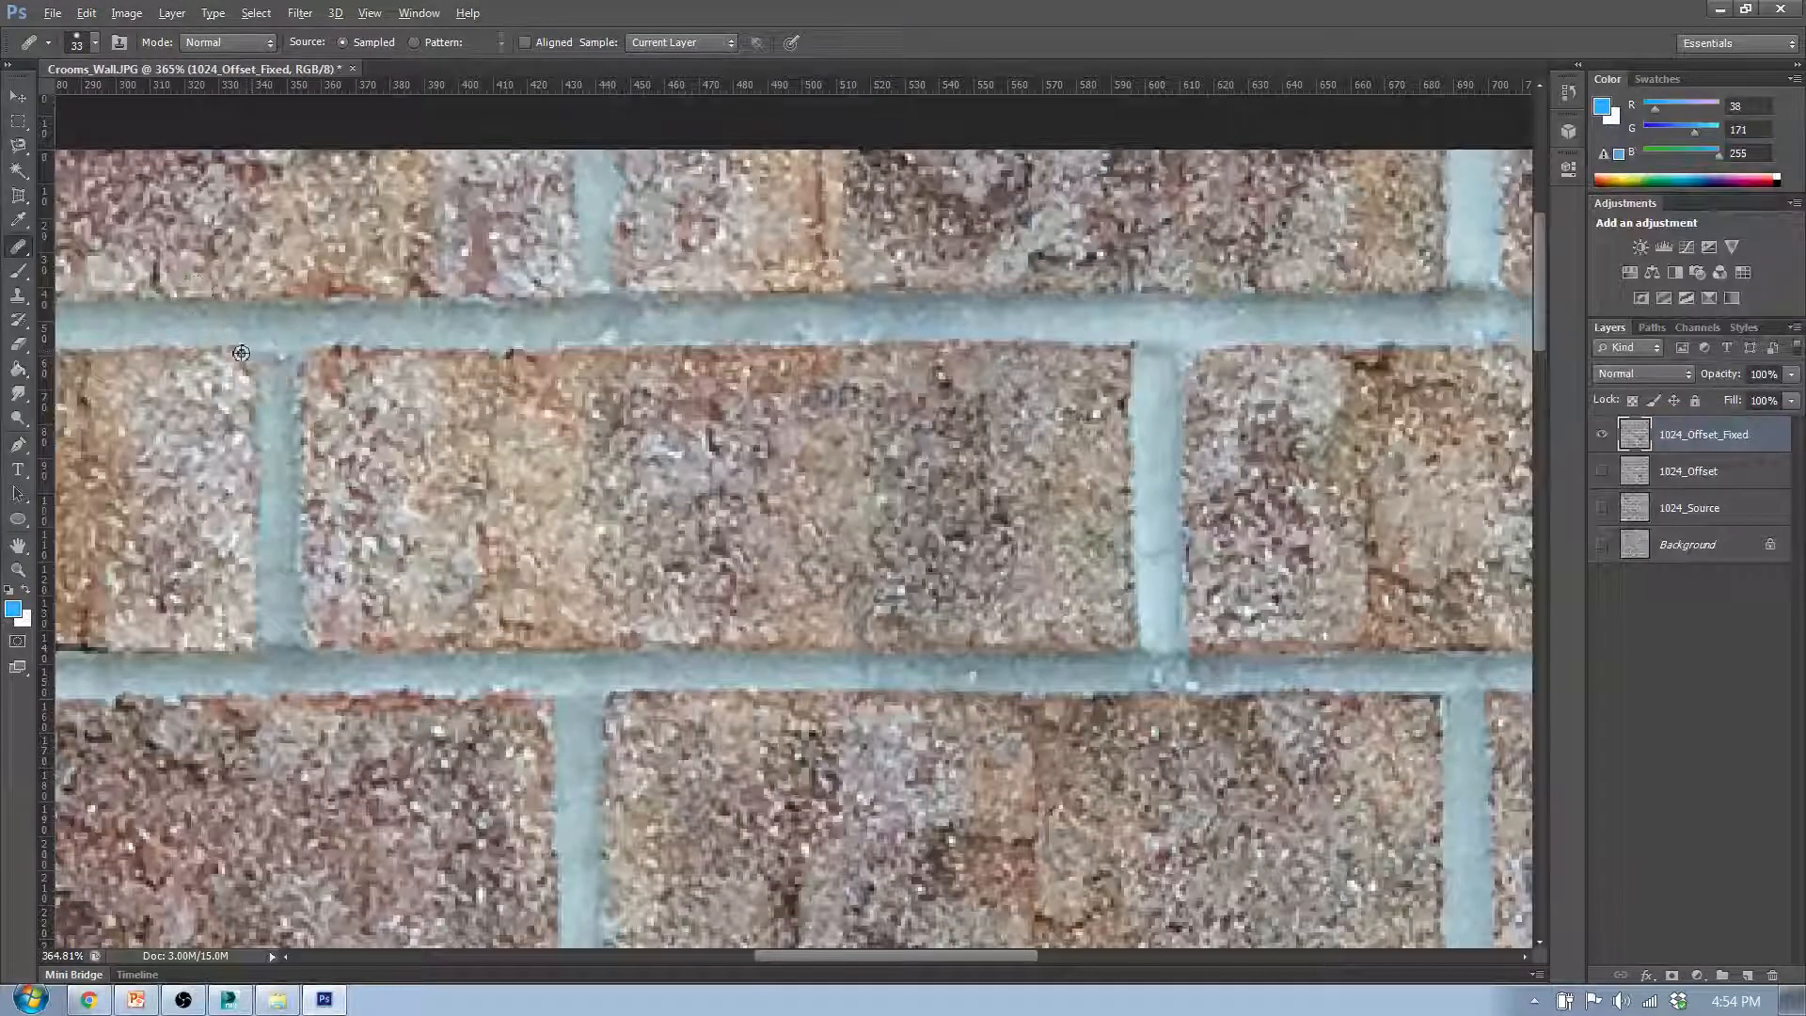
left_click(250, 358, "alt")
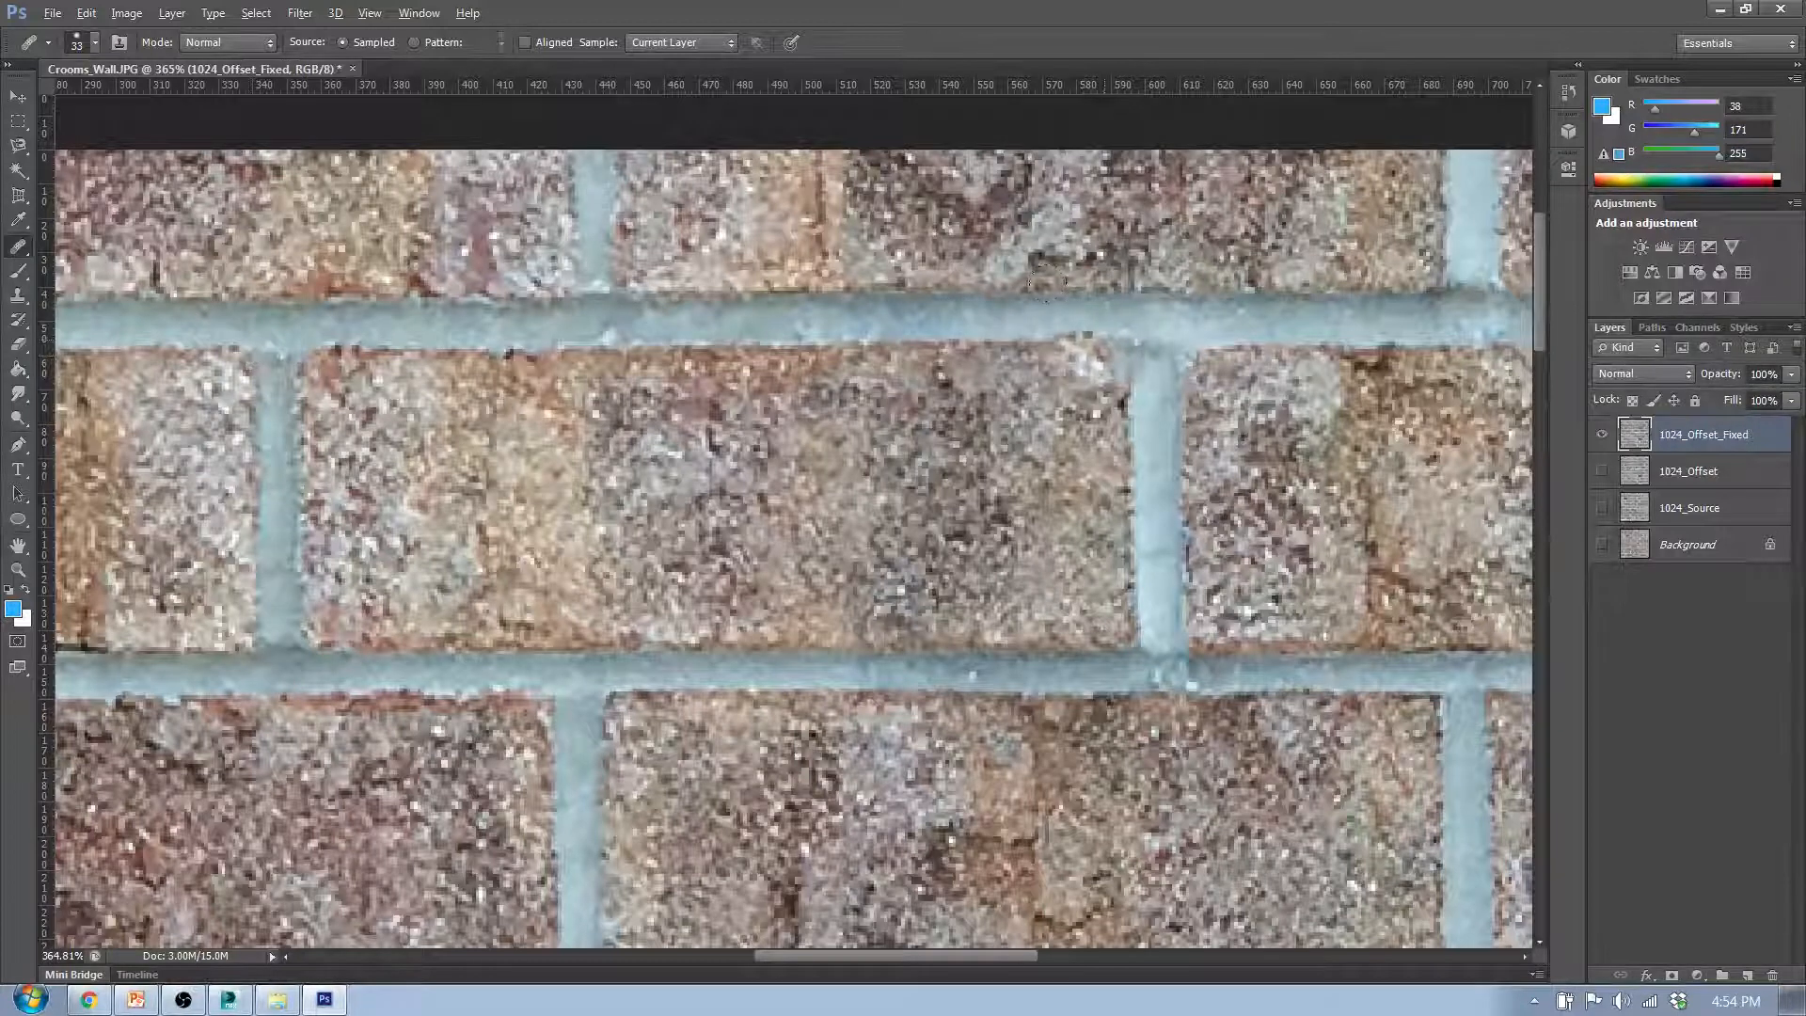
left_click(1117, 348)
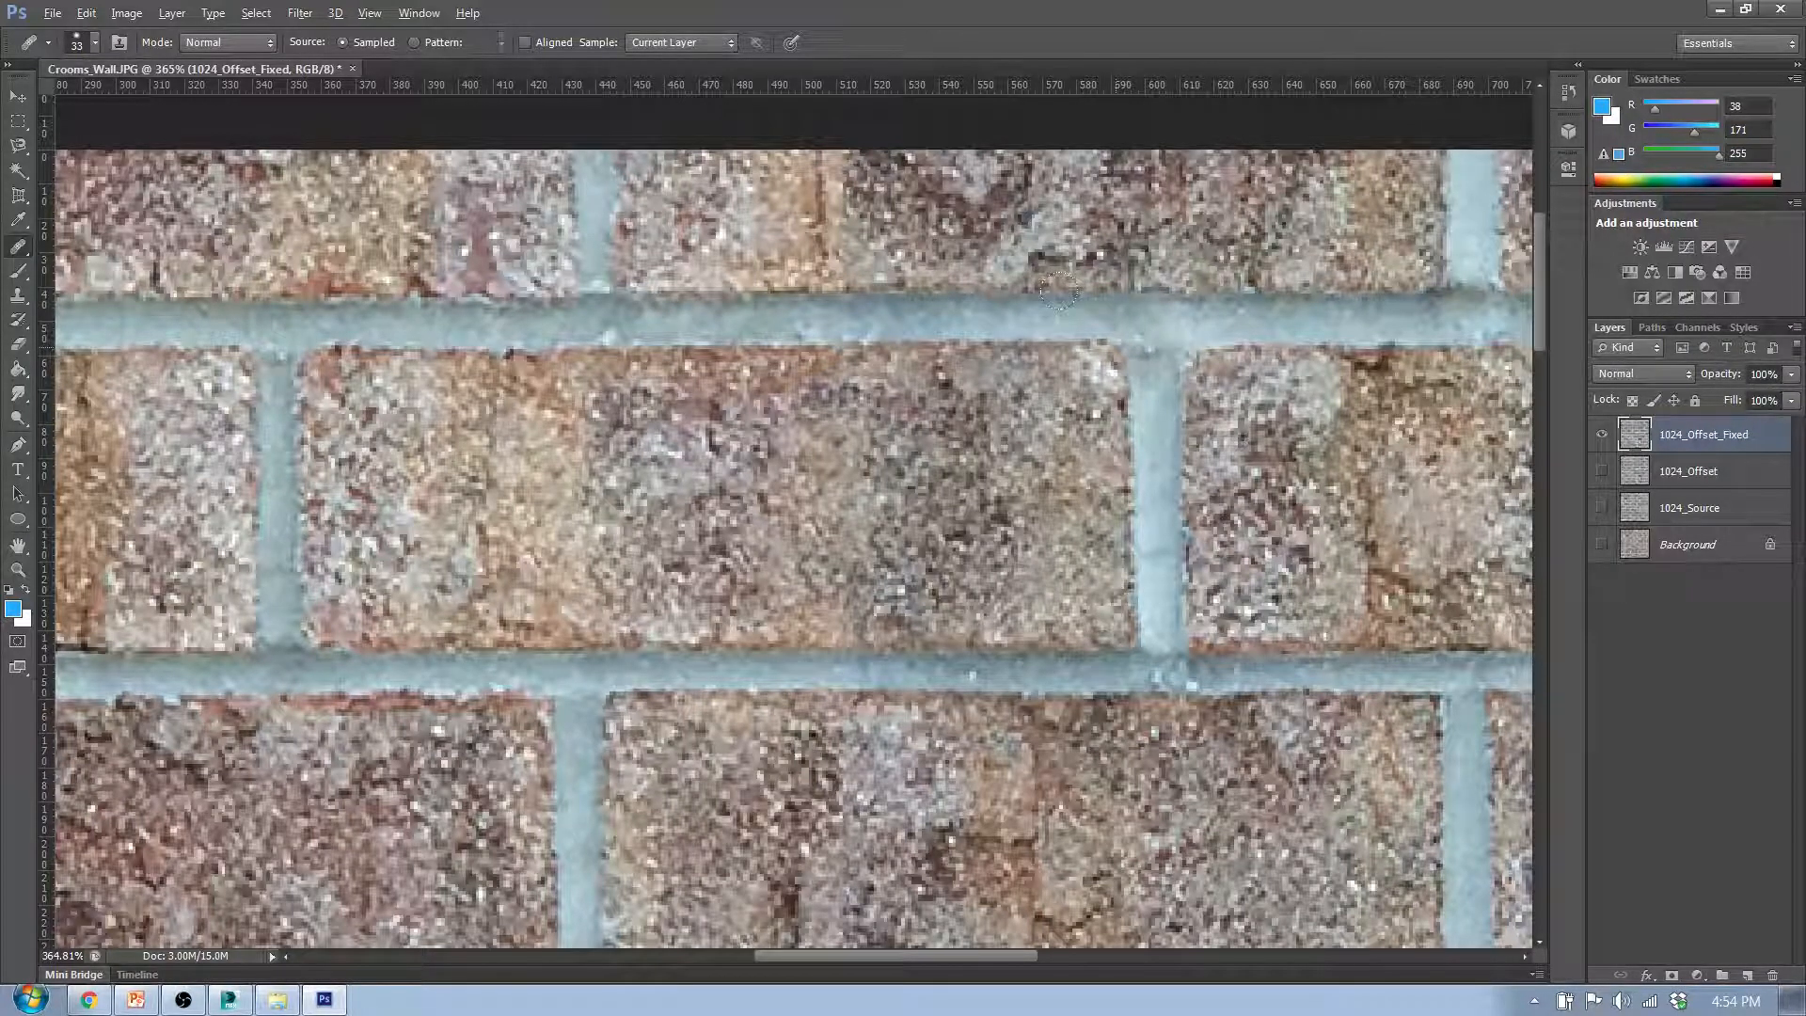
mouse_move(1117, 347)
left_mouse_down()
mouse_move(1023, 354)
mouse_move(1098, 419)
left_mouse_up()
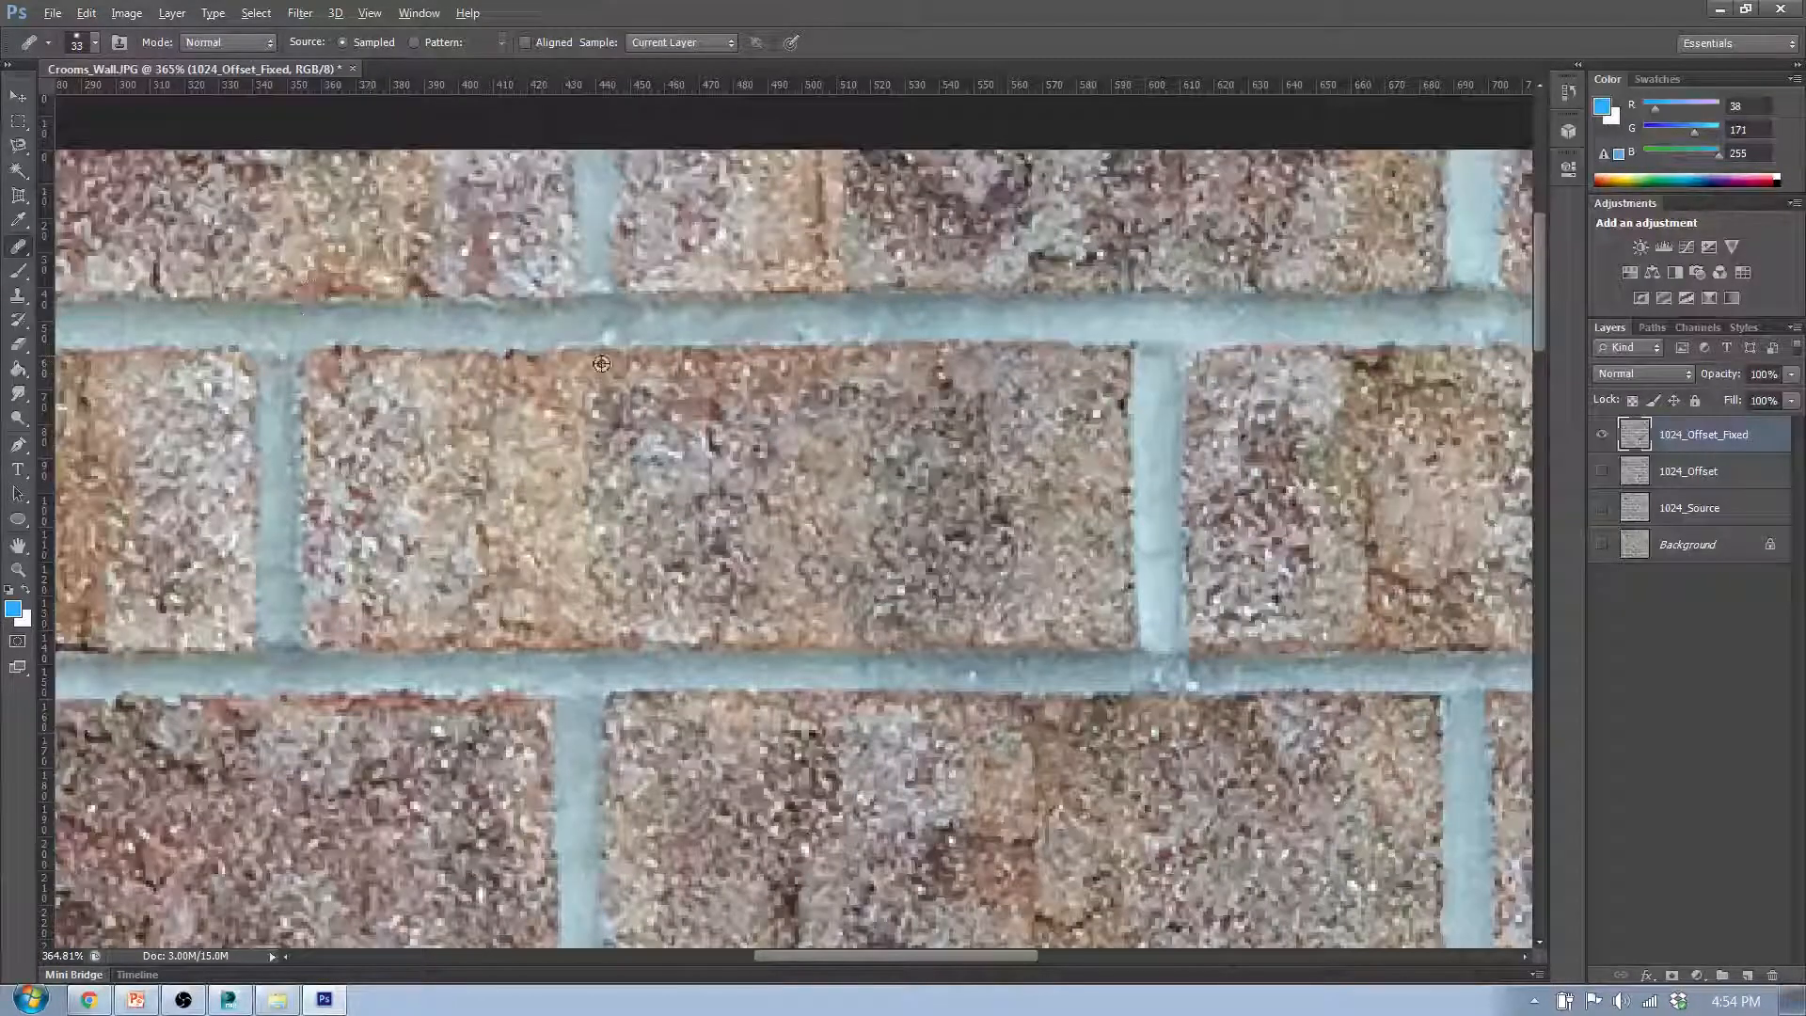
scroll(1007, 356, "up", 5)
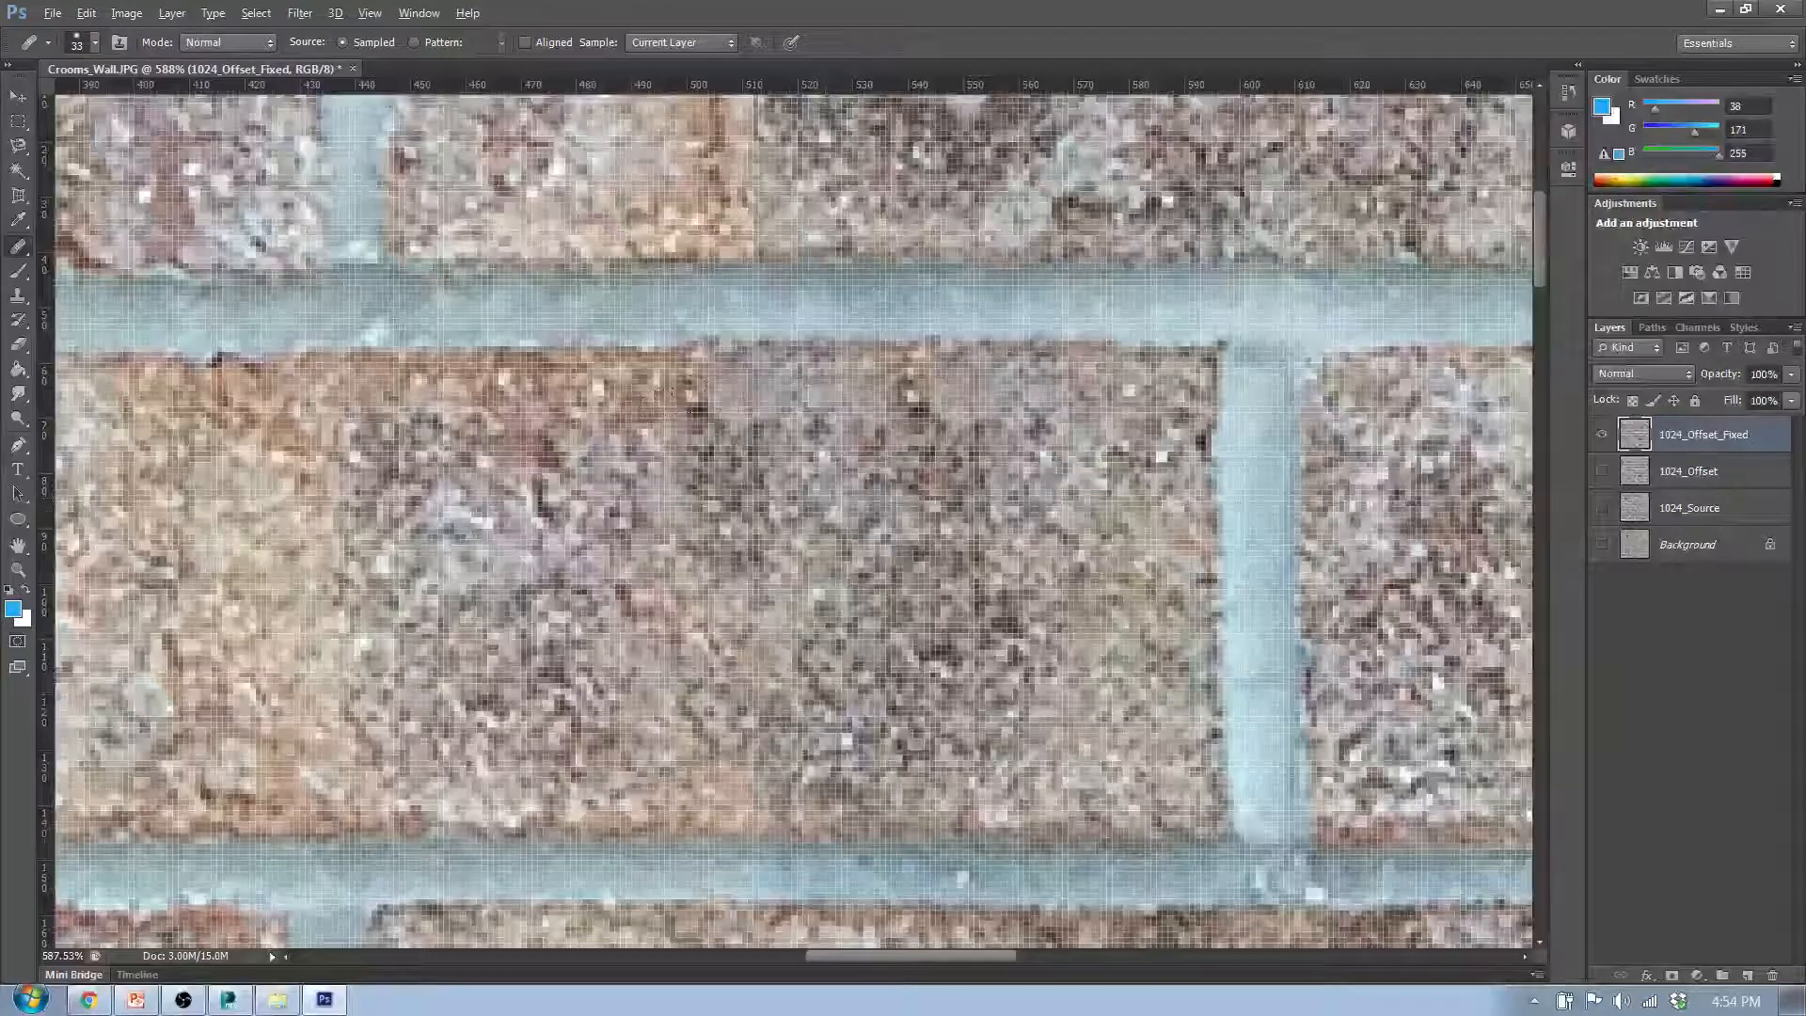
scroll(478, 436, "down", 5)
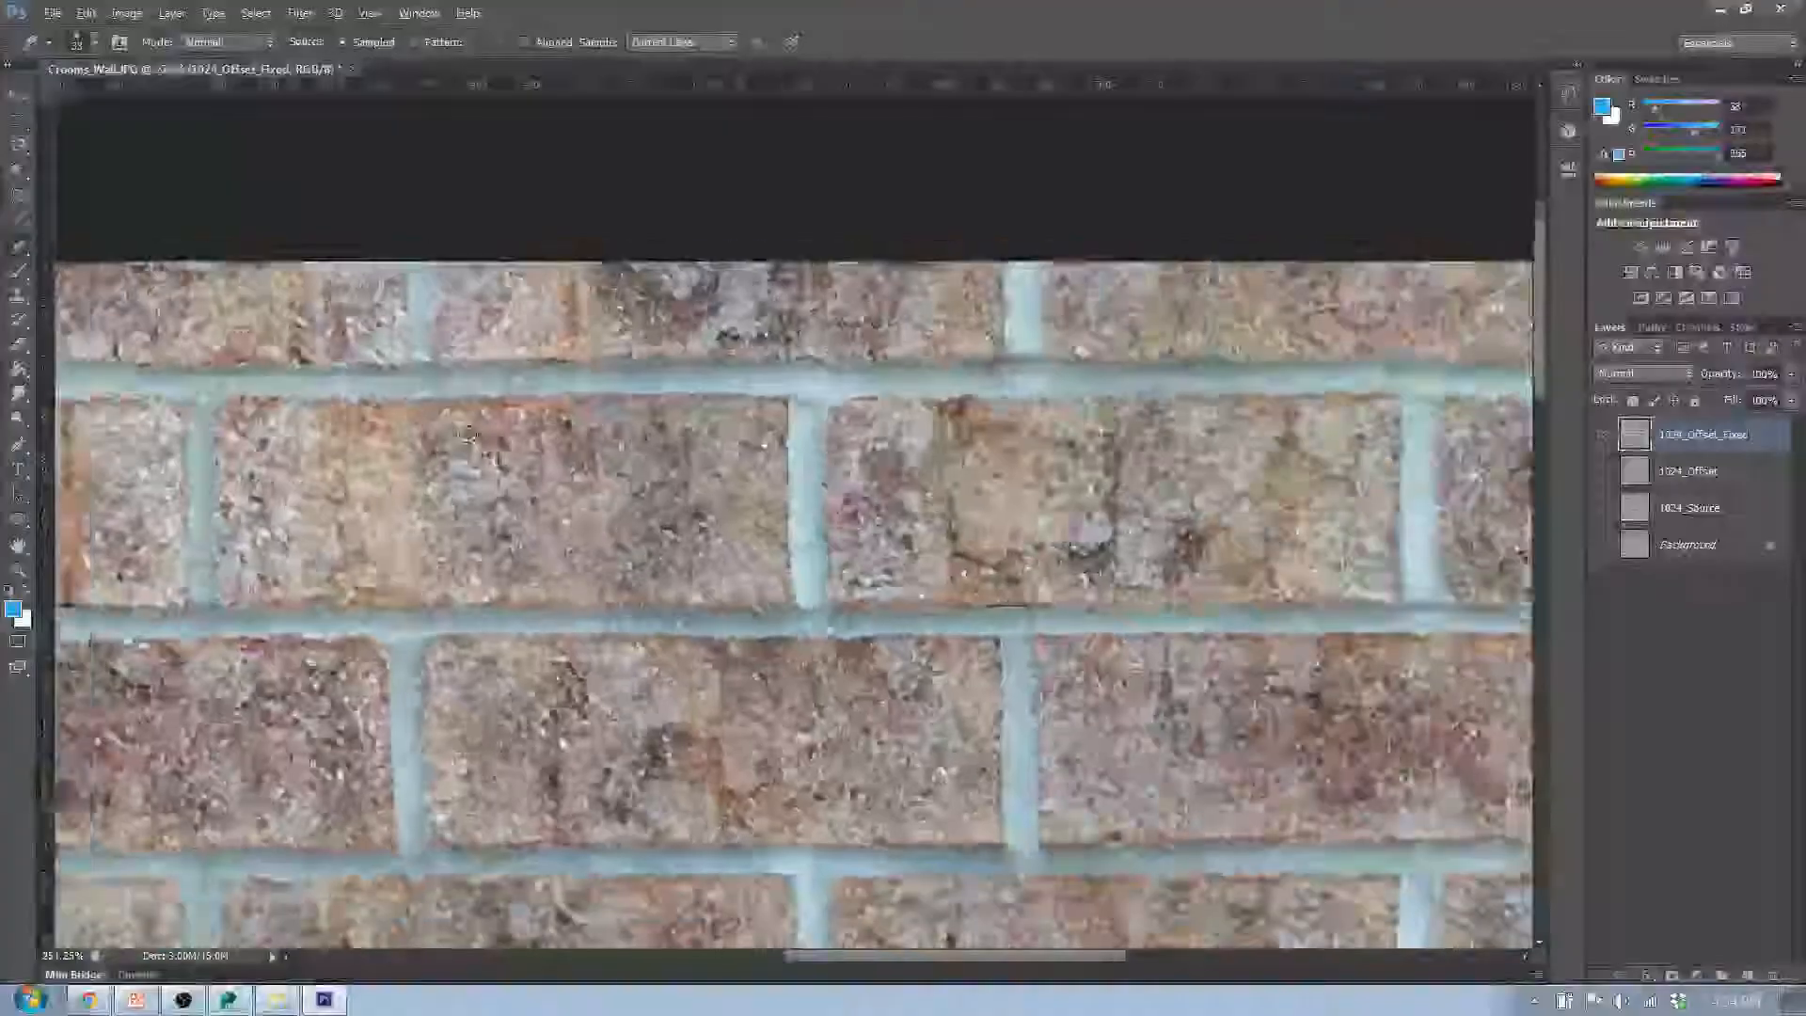
- Soften the seam in the upper middle of the second-row brick using texture sampled from its left half
scroll(578, 445, "up", 3)
left_click(318, 498, "alt")
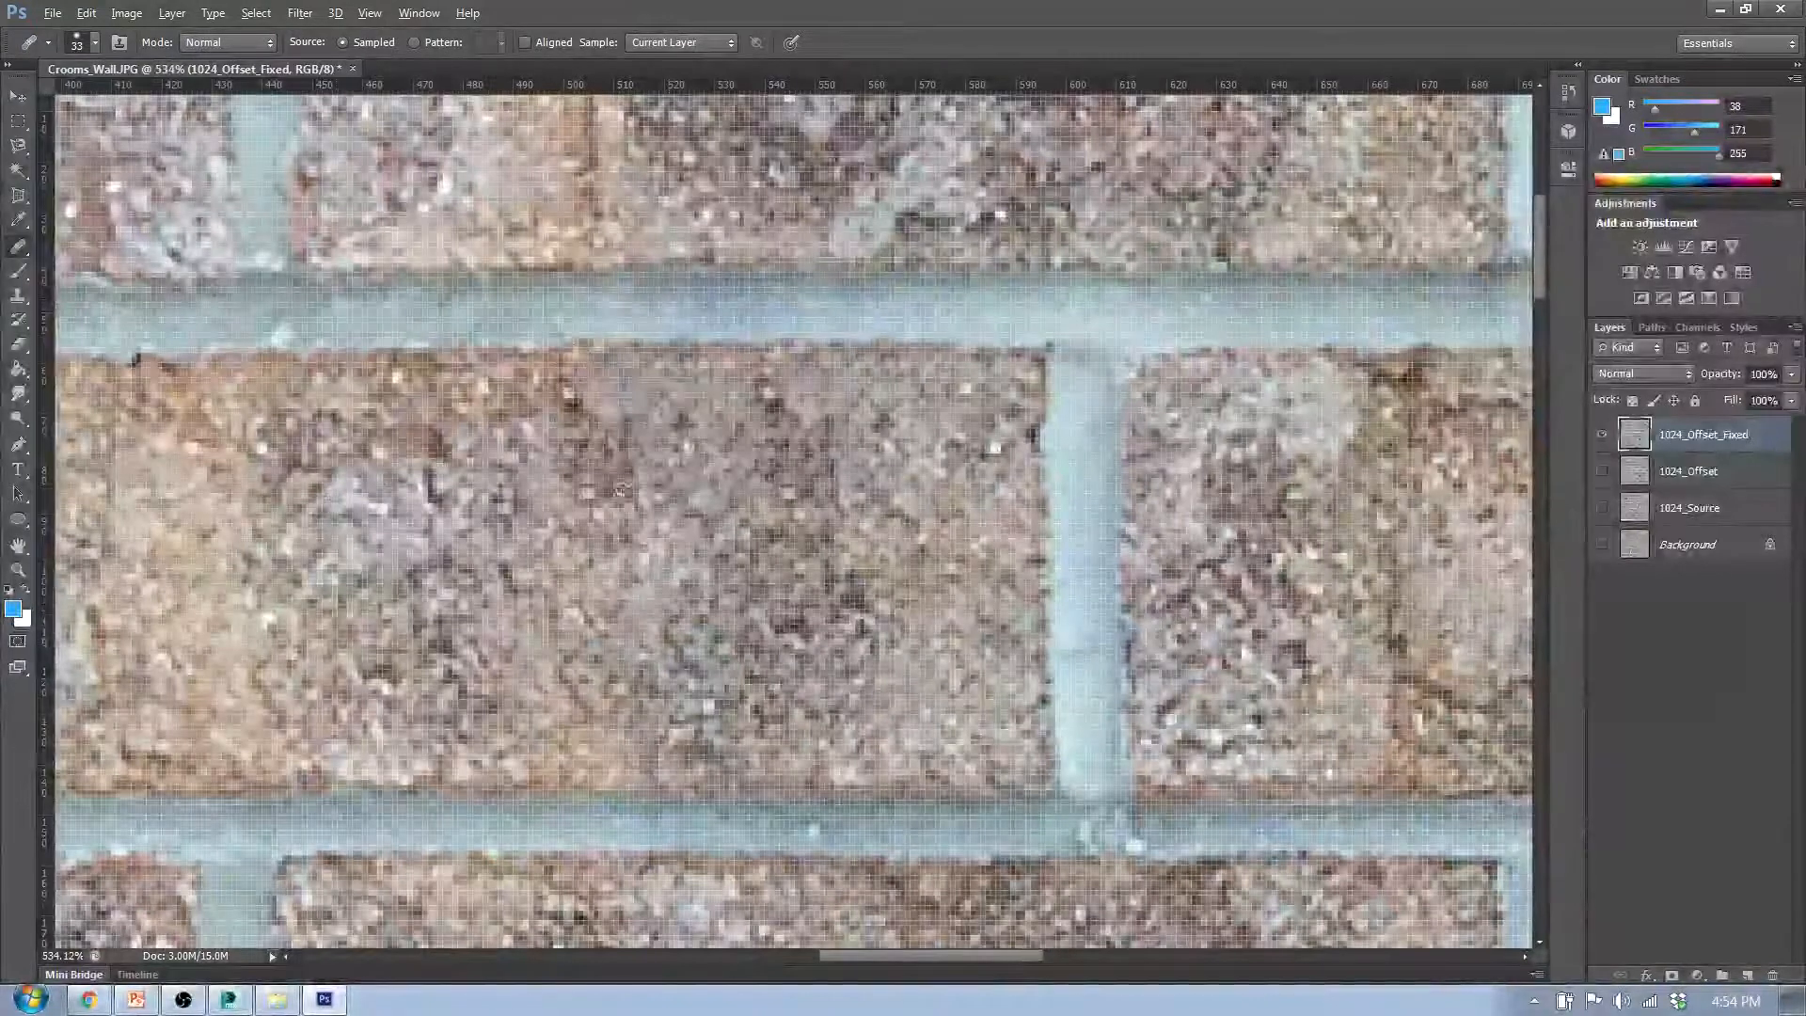
left_click_drag(672, 449, 589, 484)
scroll(784, 520, "down", 4)
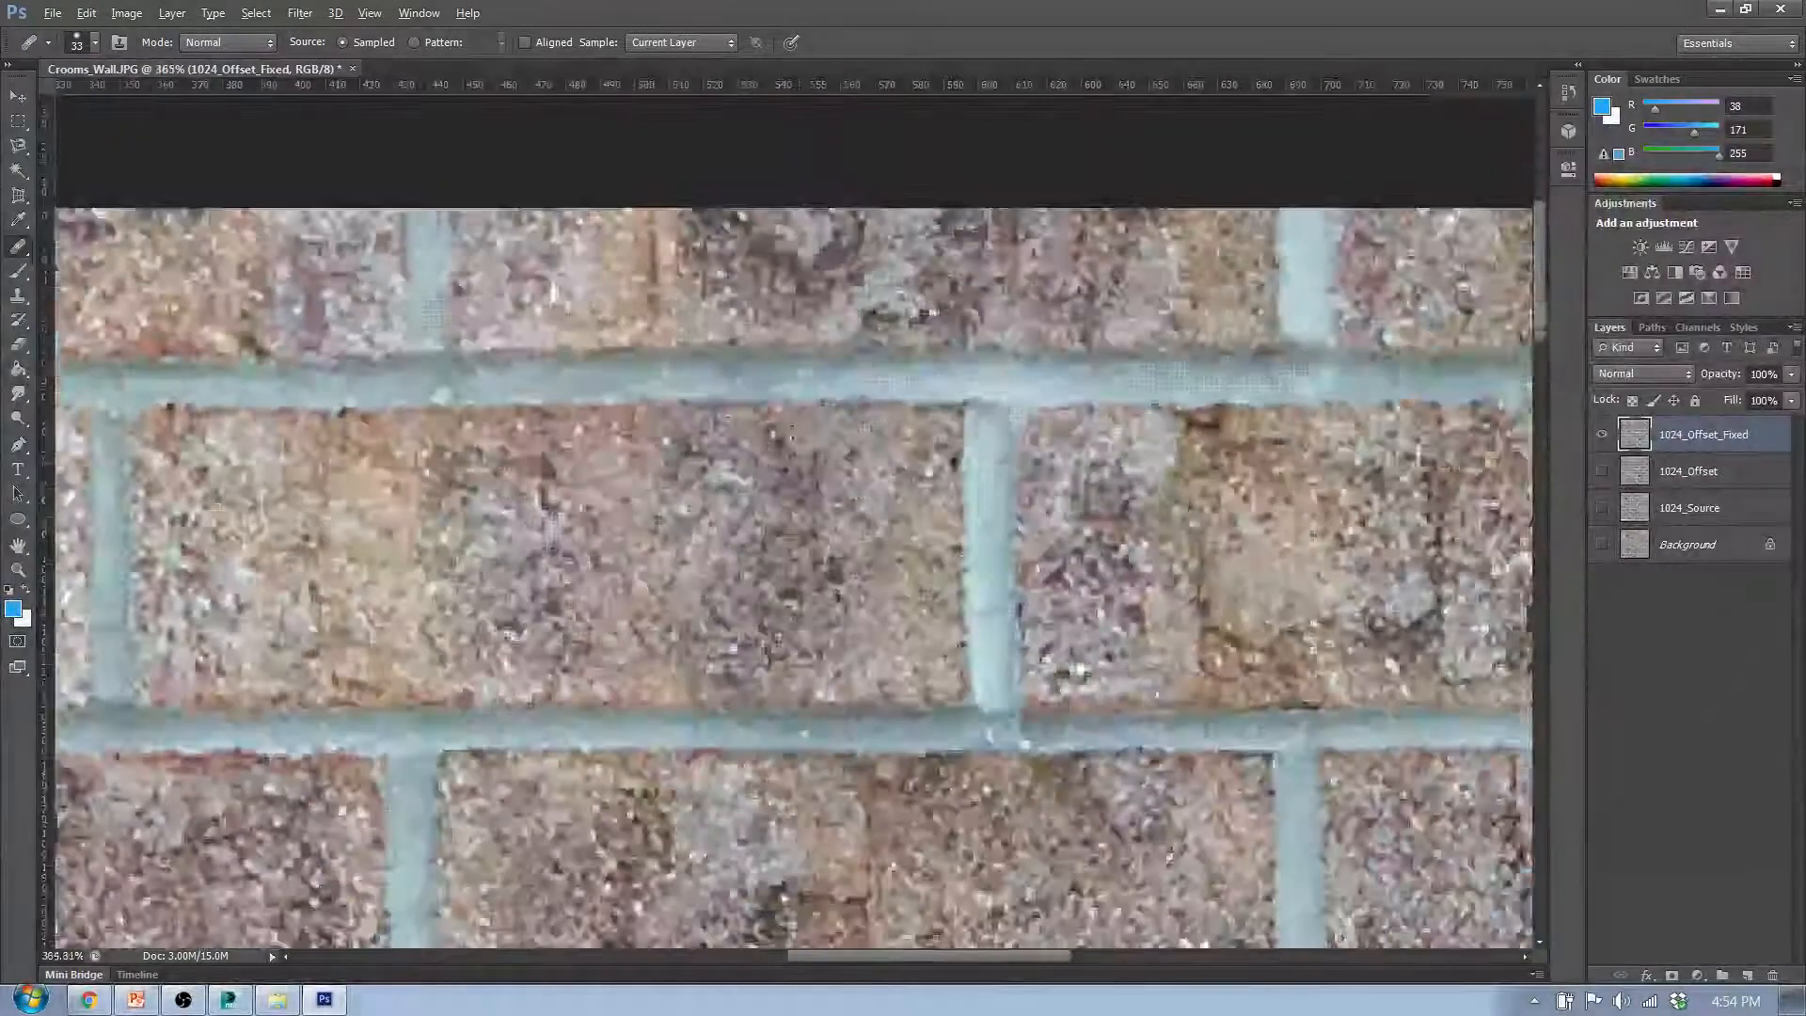
scroll(734, 481, "down", 4)
scroll(686, 385, "up", 3)
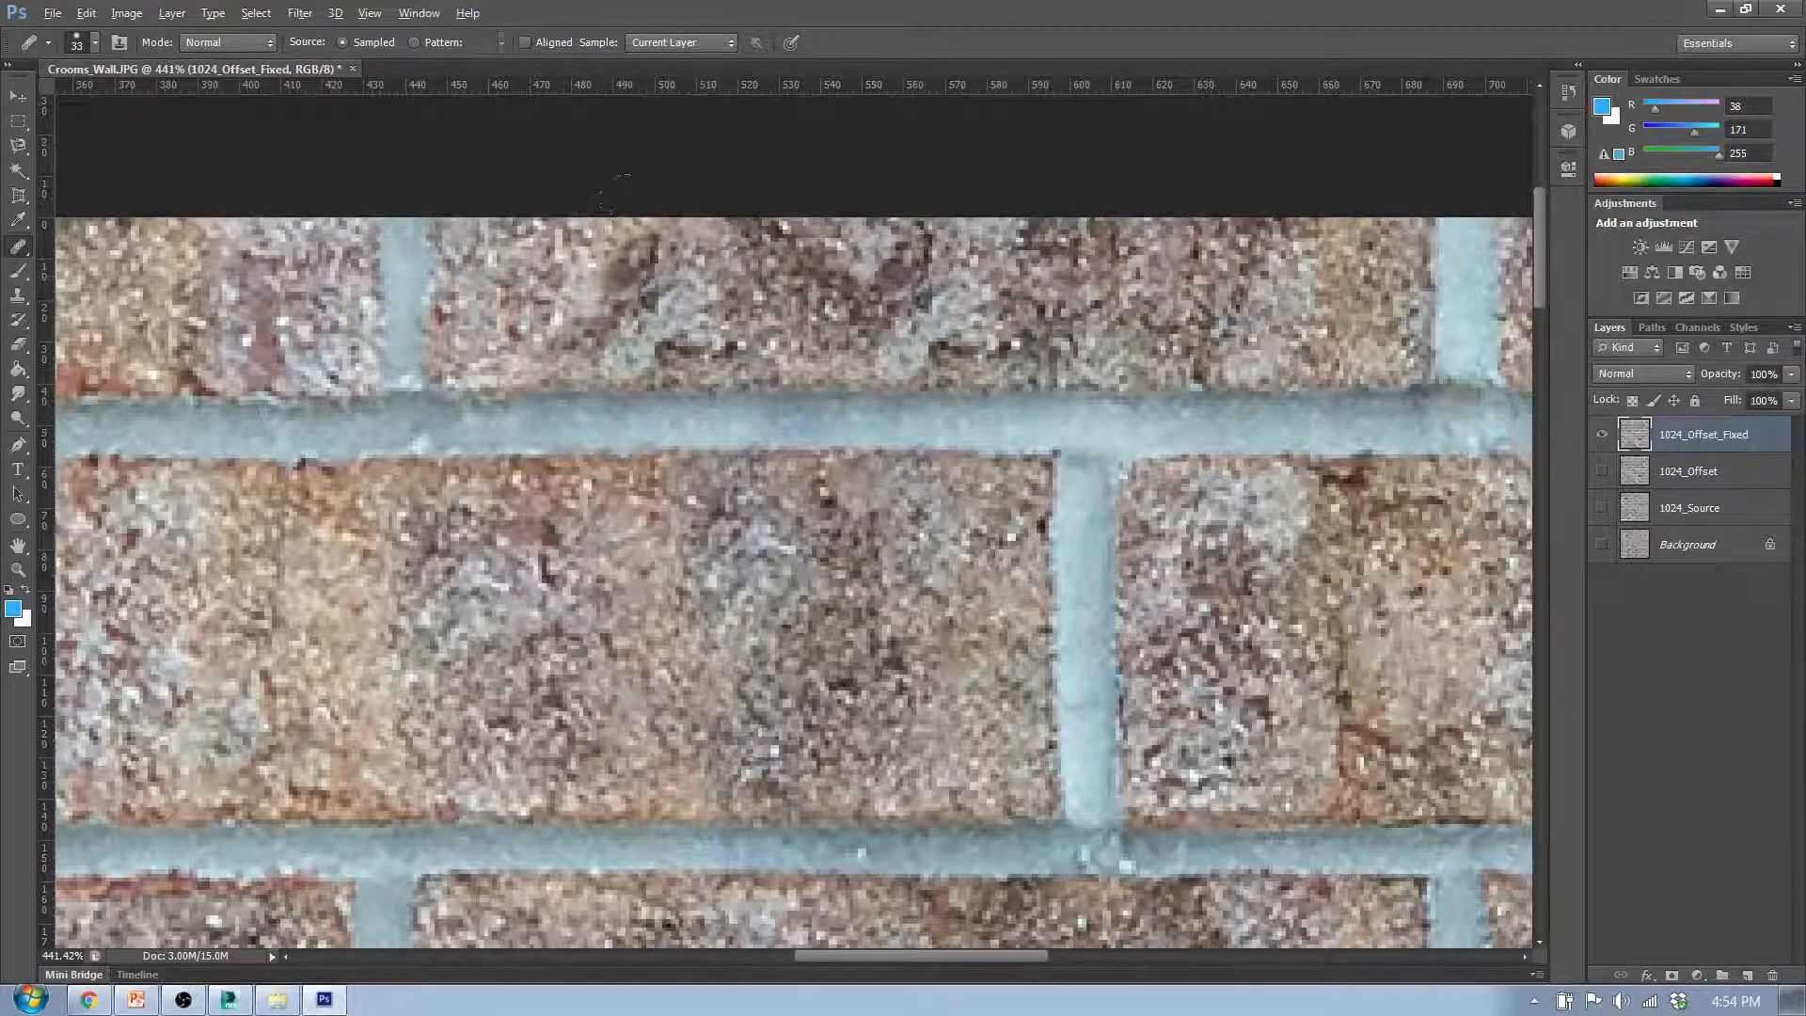
- Try to heal the vertical seam in the first-row middle brick, then step back through the strokes to undo them
left_click_drag(618, 199, 612, 196)
key("ctrl+z")
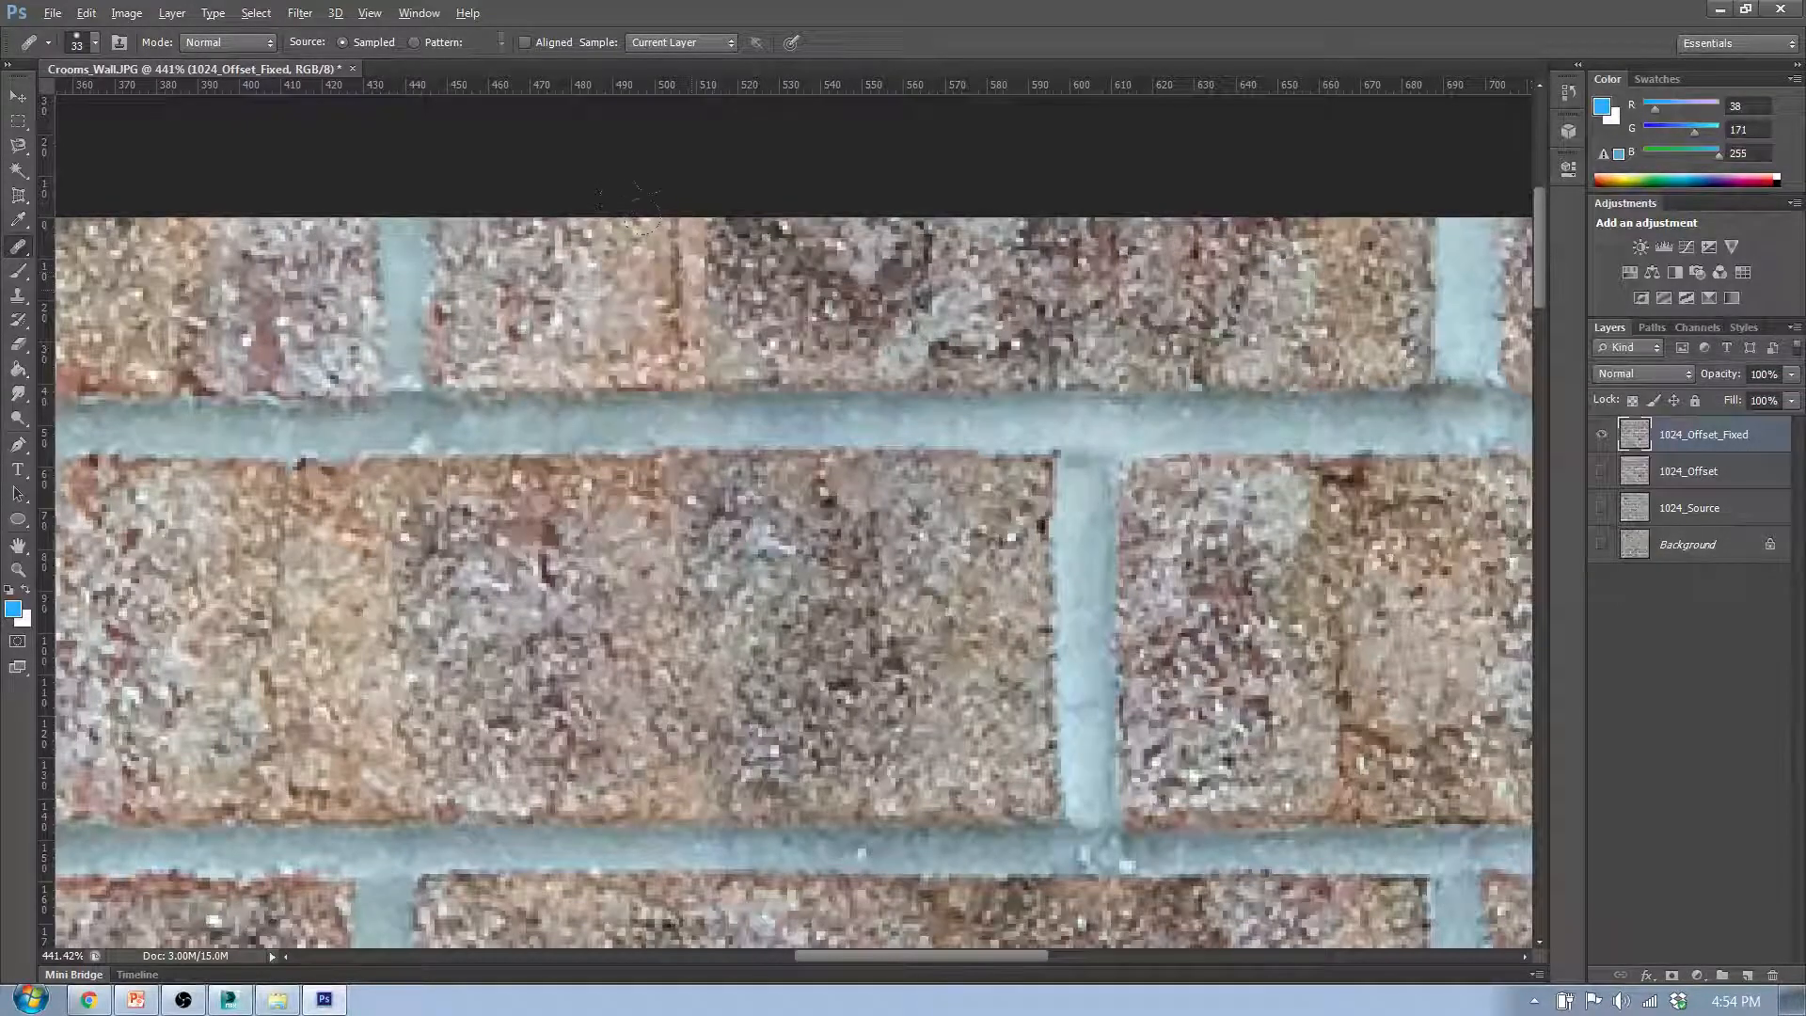
key("ctrl+alt+z")
key("ctrl+alt+z")
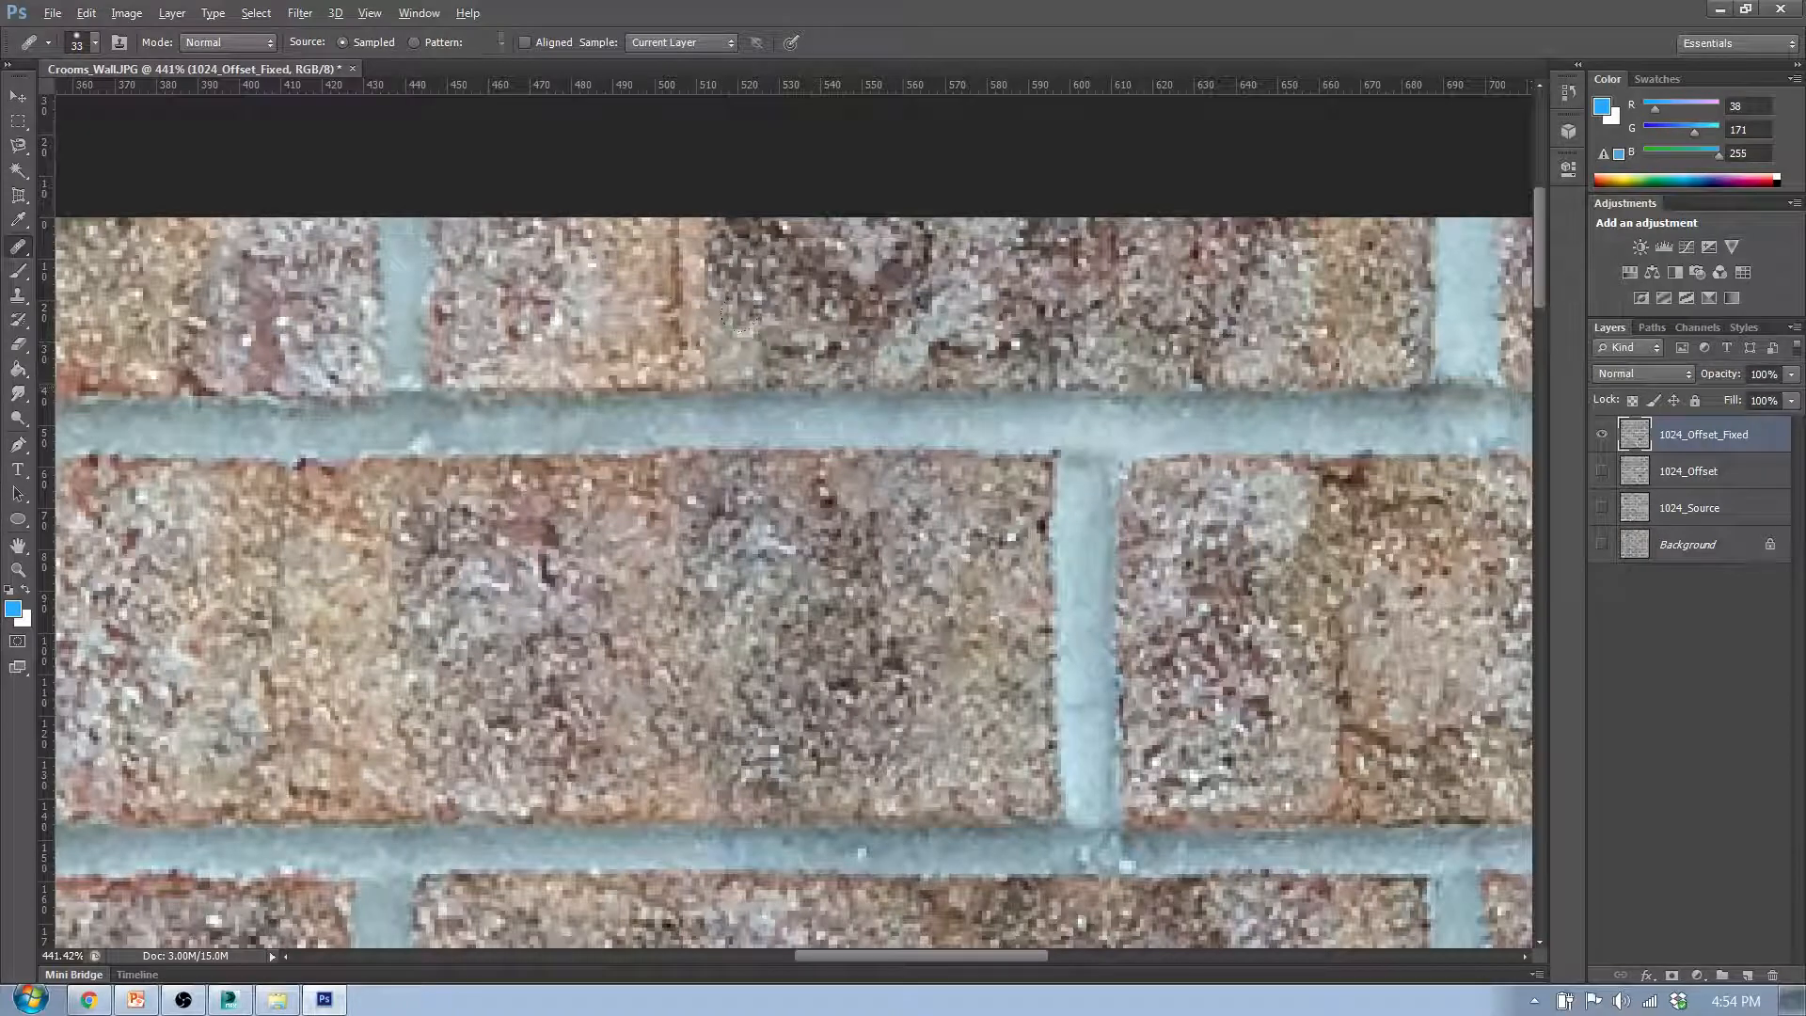
- Heal the vertical seam in the first-row middle brick up to the image's top edge, sampling texture right of the seam
mouse_move(741, 325)
left_mouse_down()
mouse_move(725, 372)
mouse_move(800, 372)
left_mouse_up()
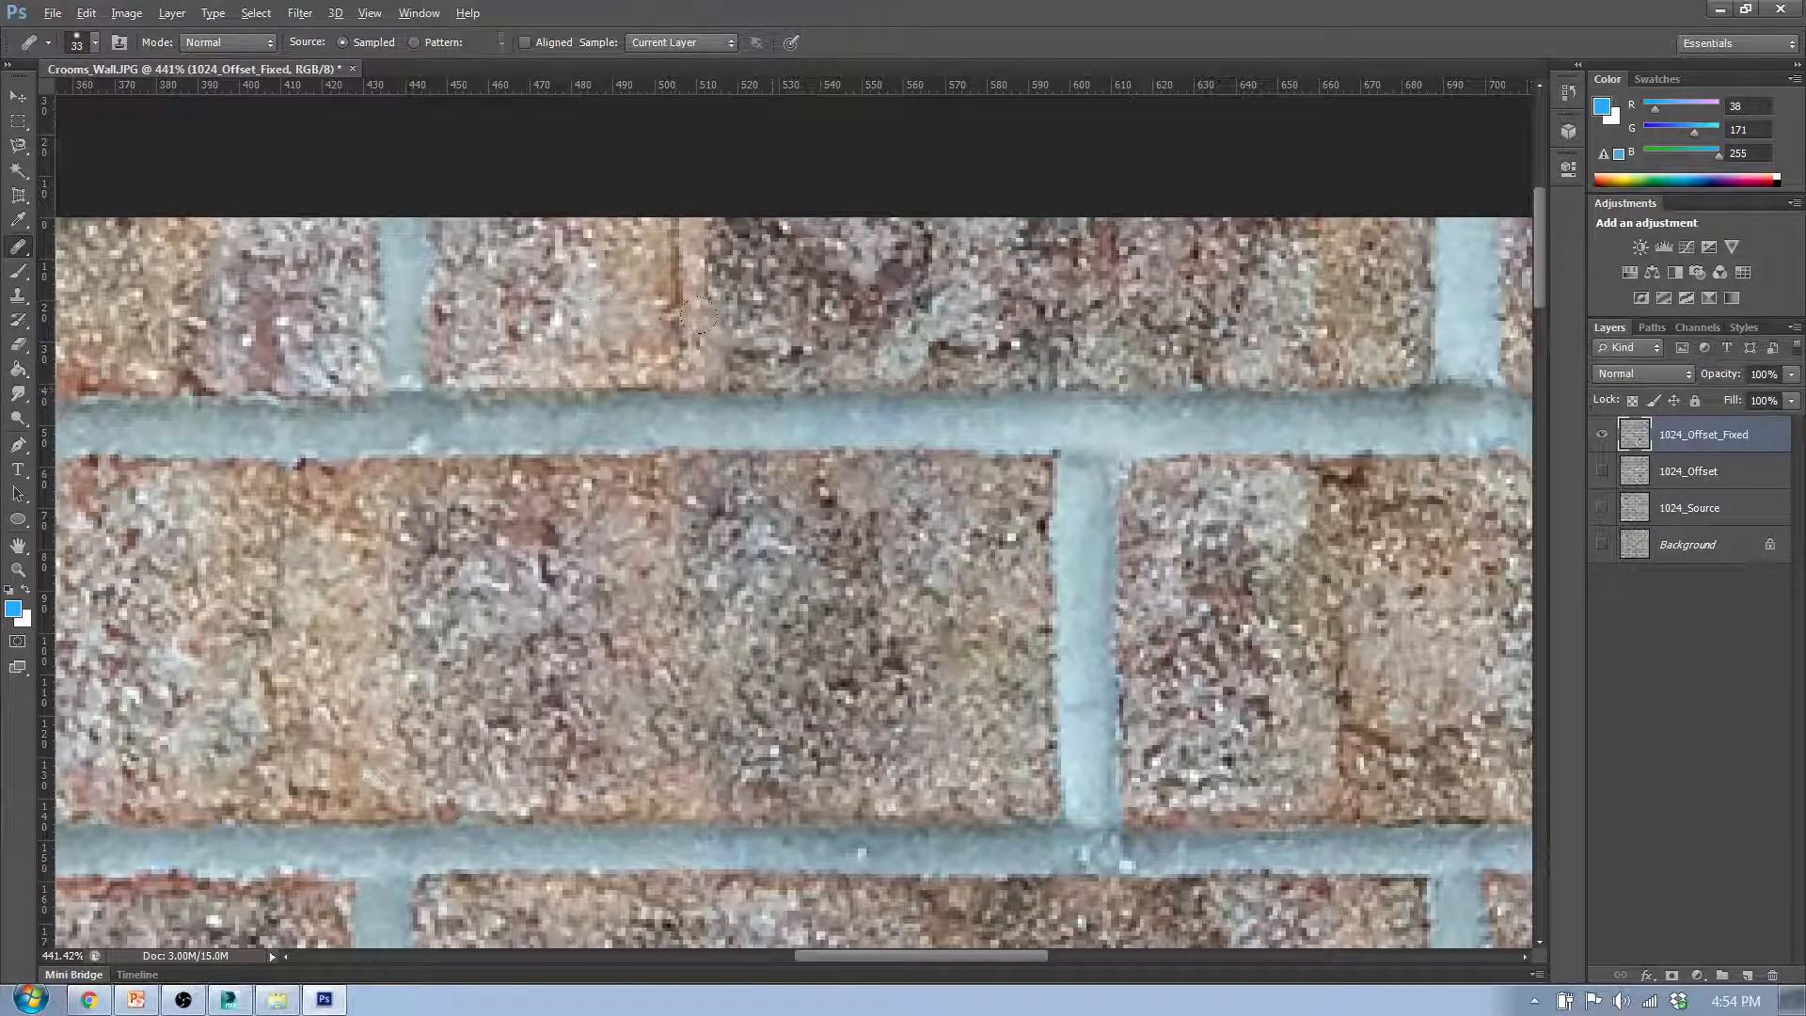
left_click_drag(624, 348, 657, 306)
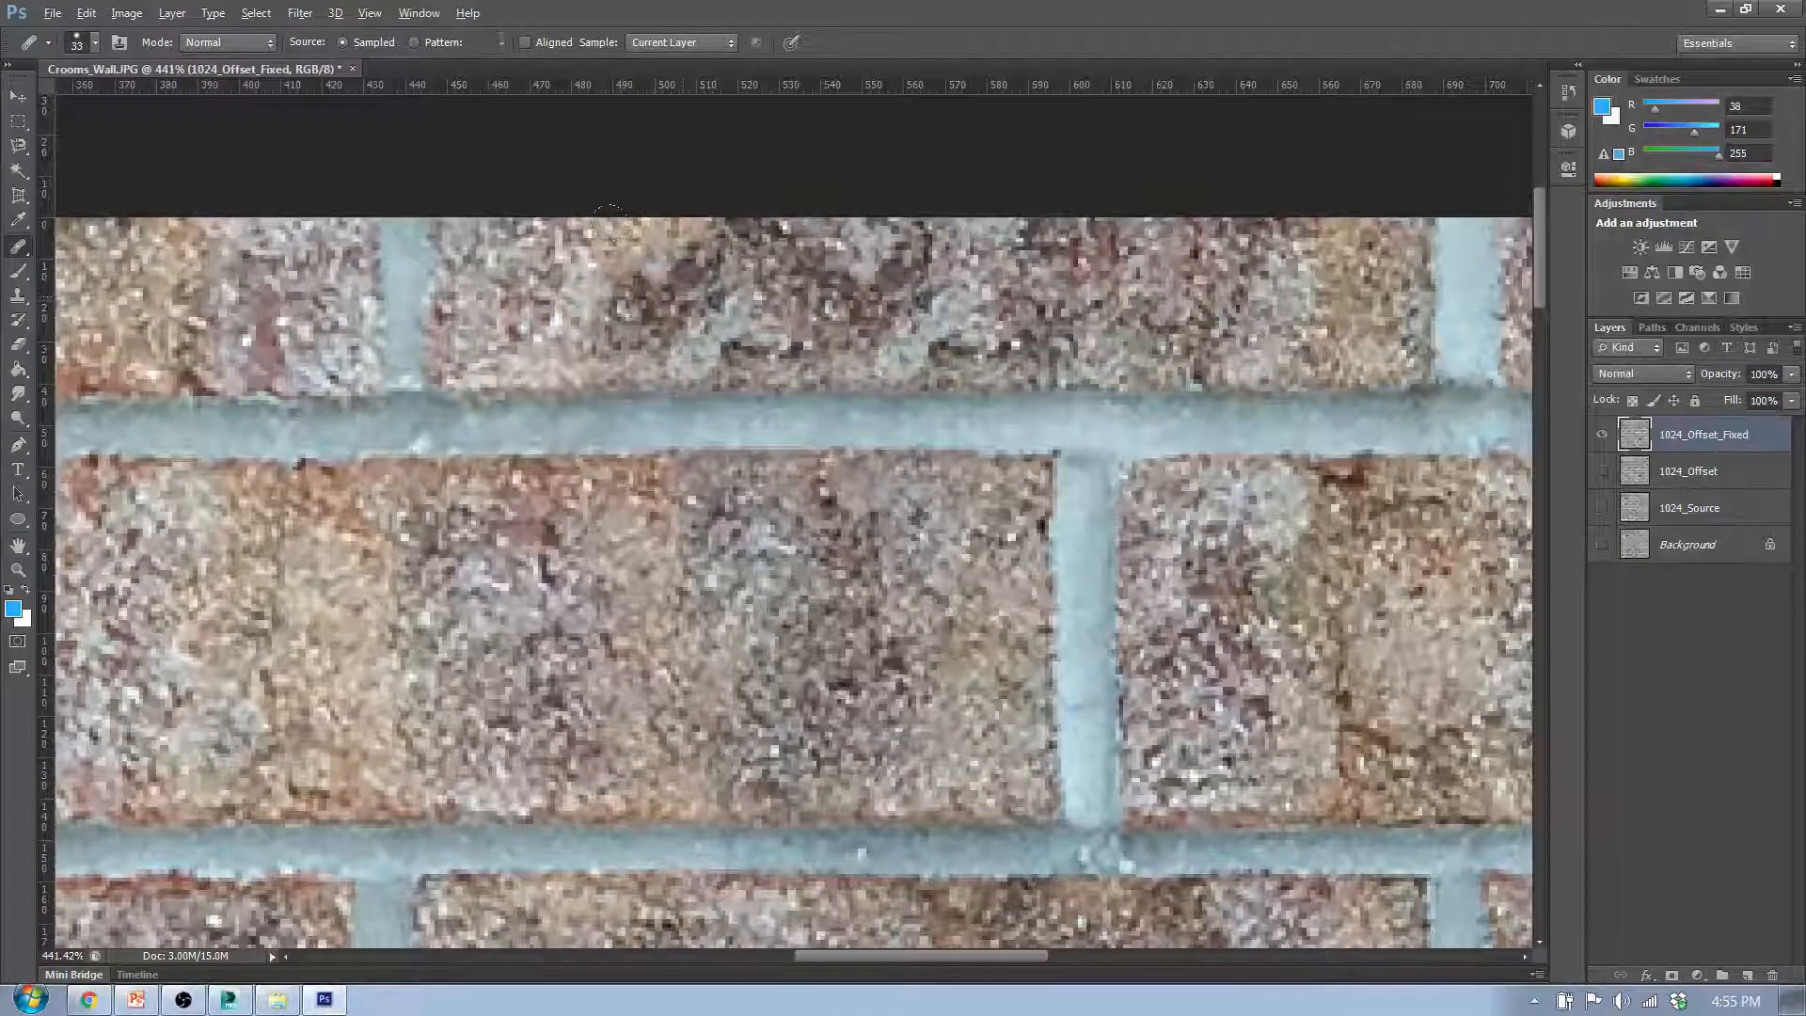
left_click_drag(582, 220, 471, 229)
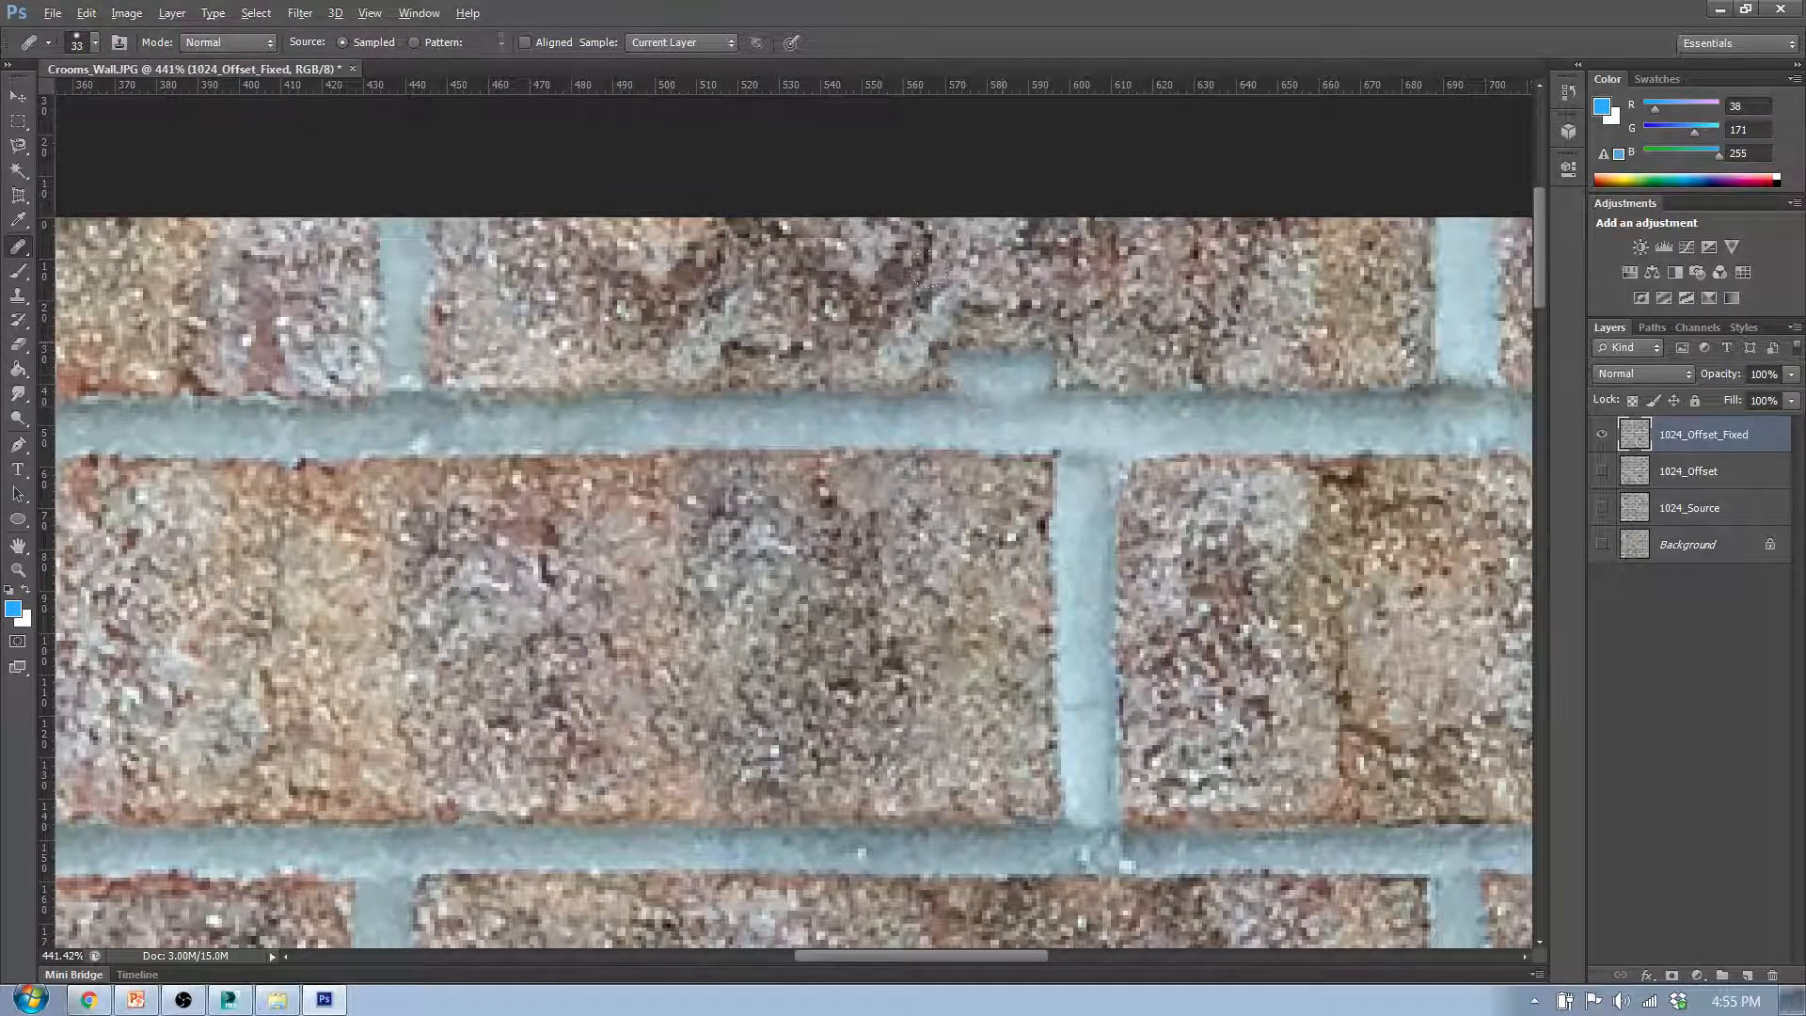
scroll(783, 365, "down", 3)
scroll(784, 365, "down", 2)
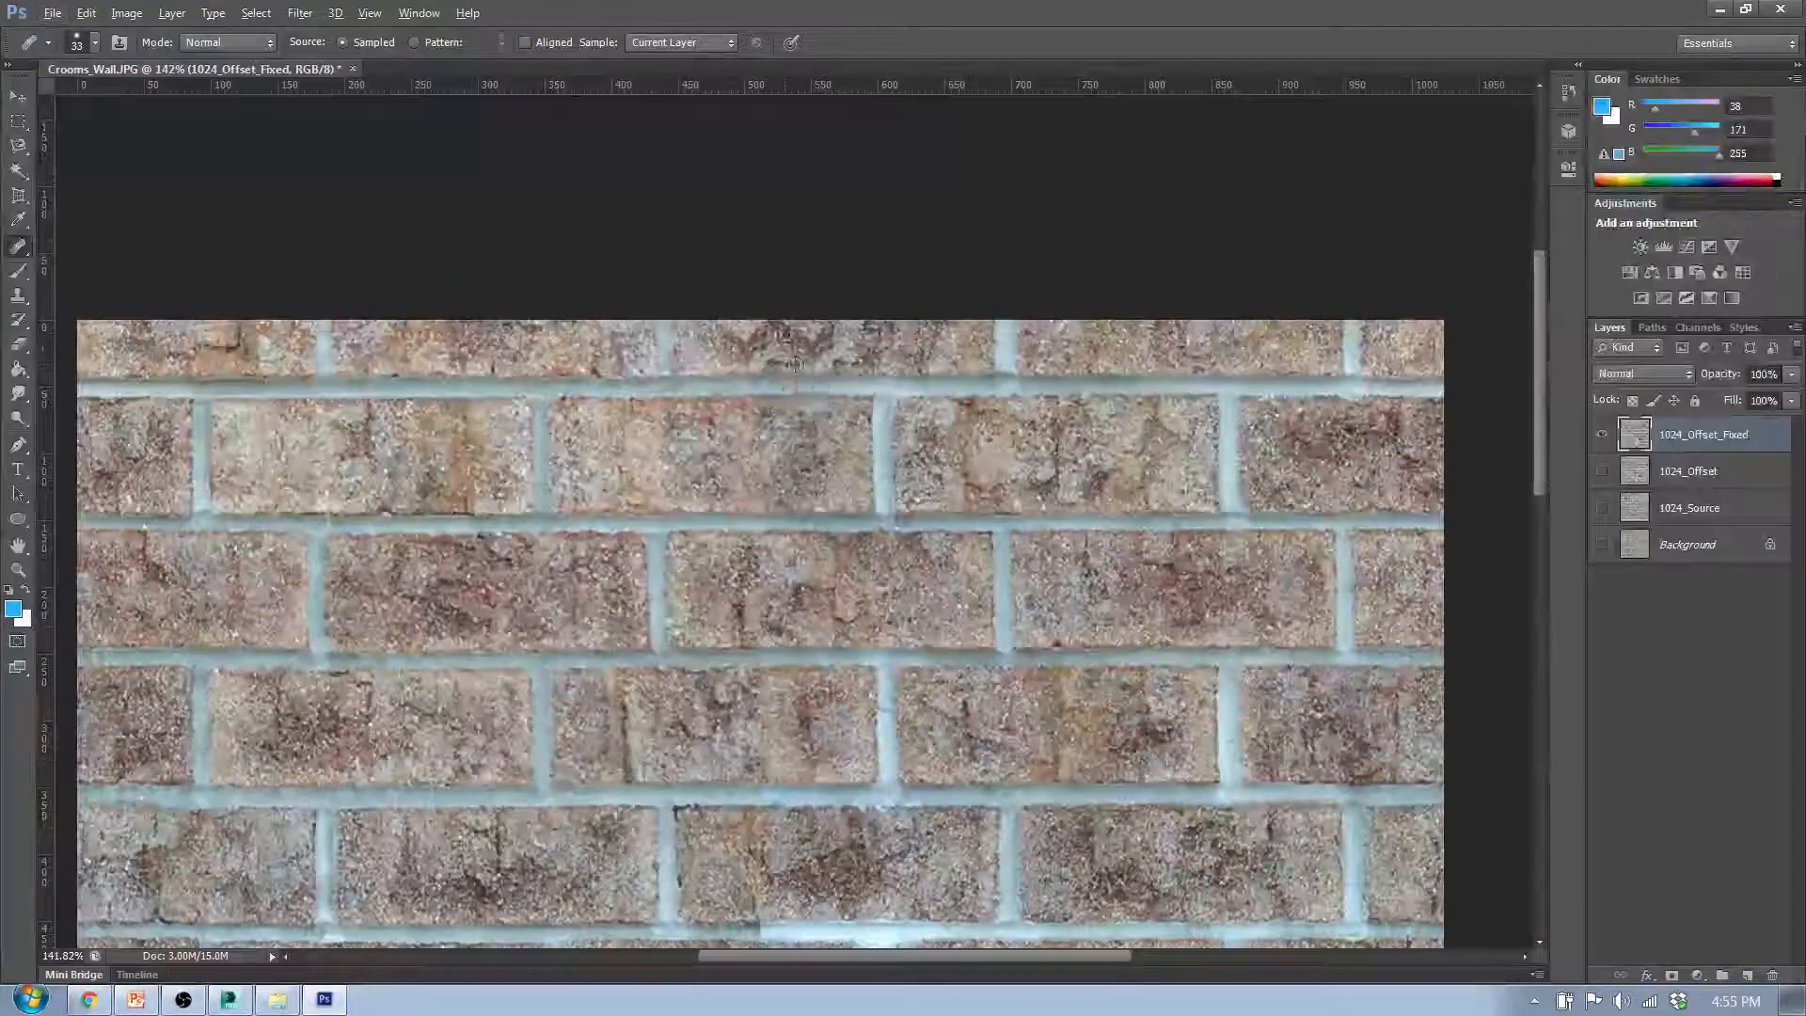
- Break up the duplicated light patches and dark crack in the first-row middle brick by healing them with nearby texture
scroll(795, 363, "up", 5)
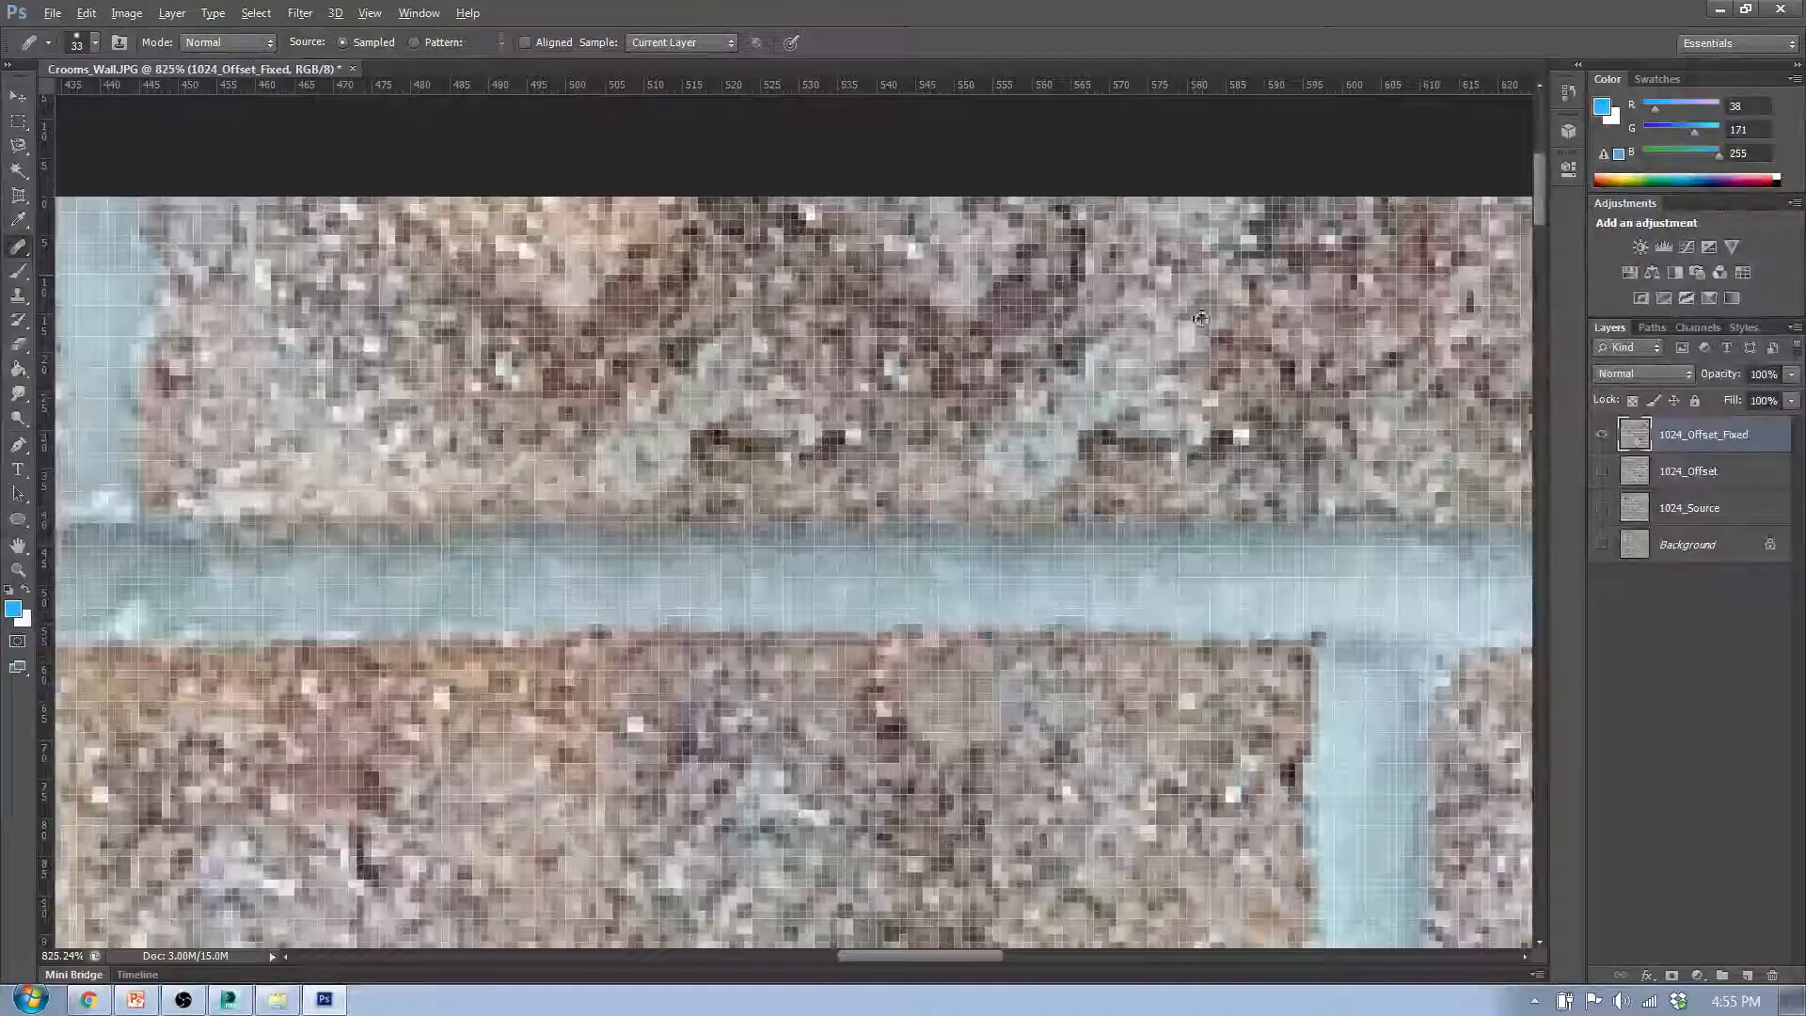
left_click(1201, 319, "alt")
left_click(767, 325)
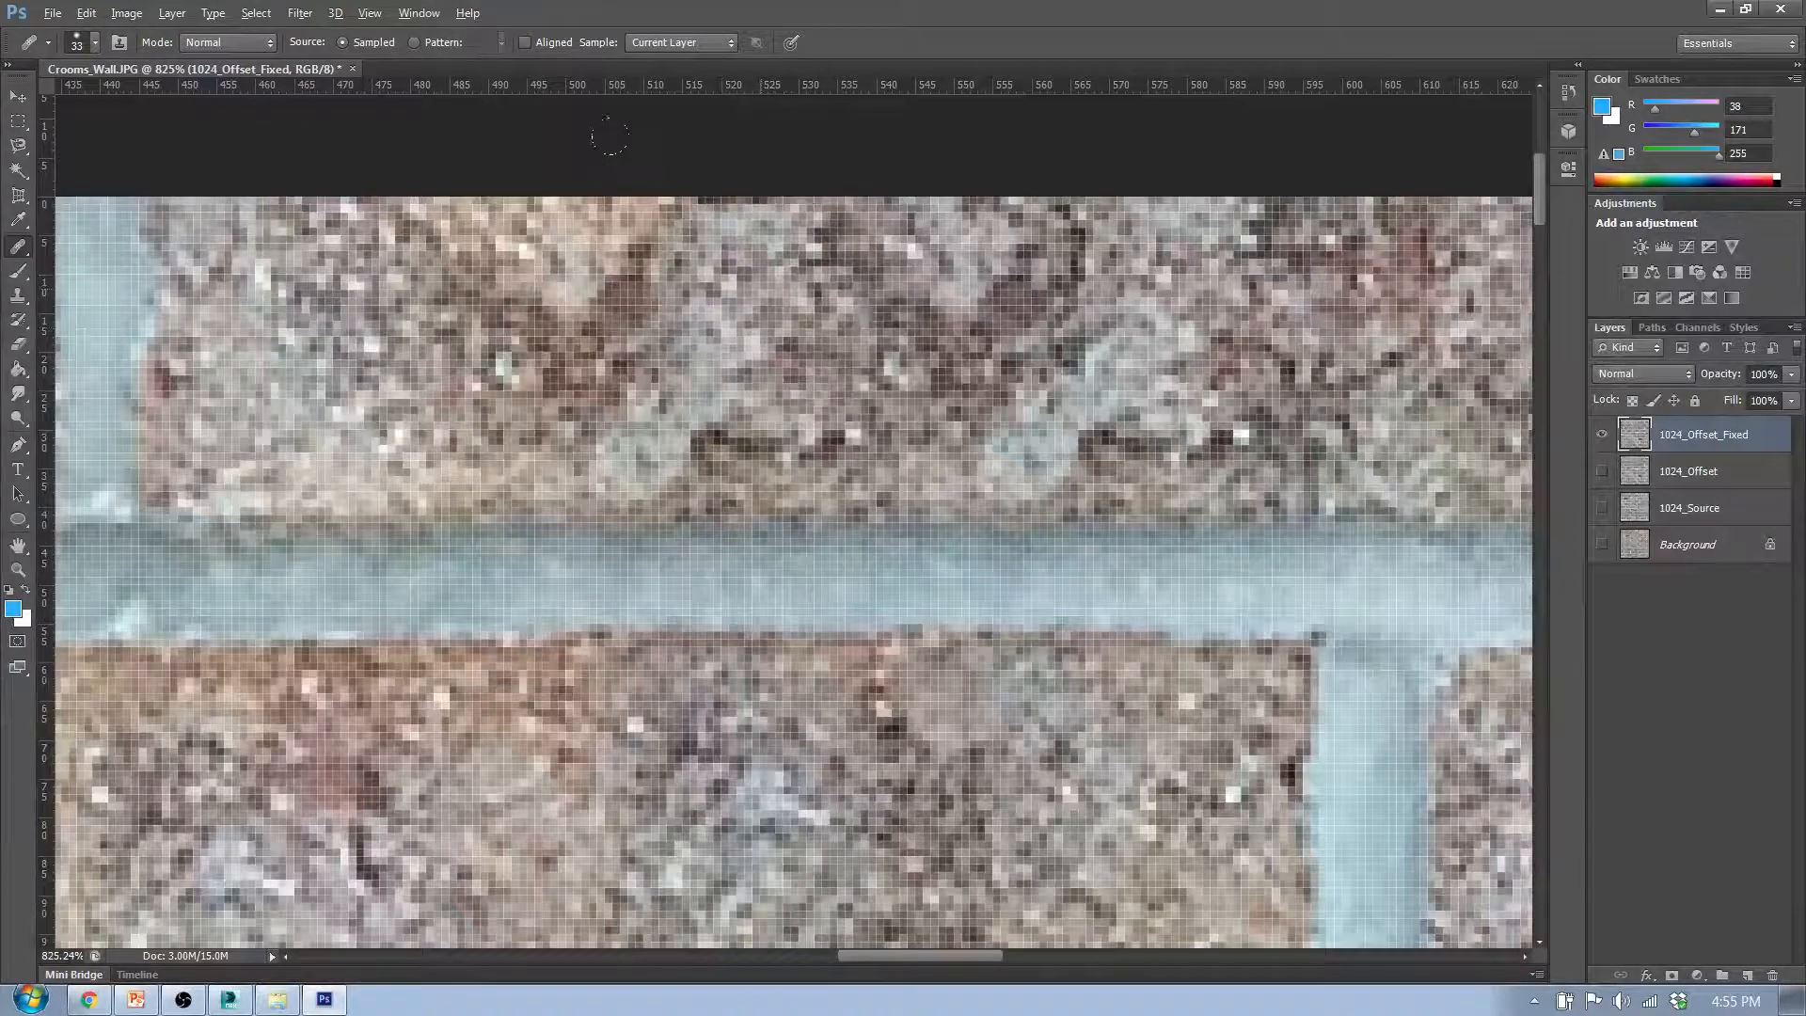
left_click(1226, 414)
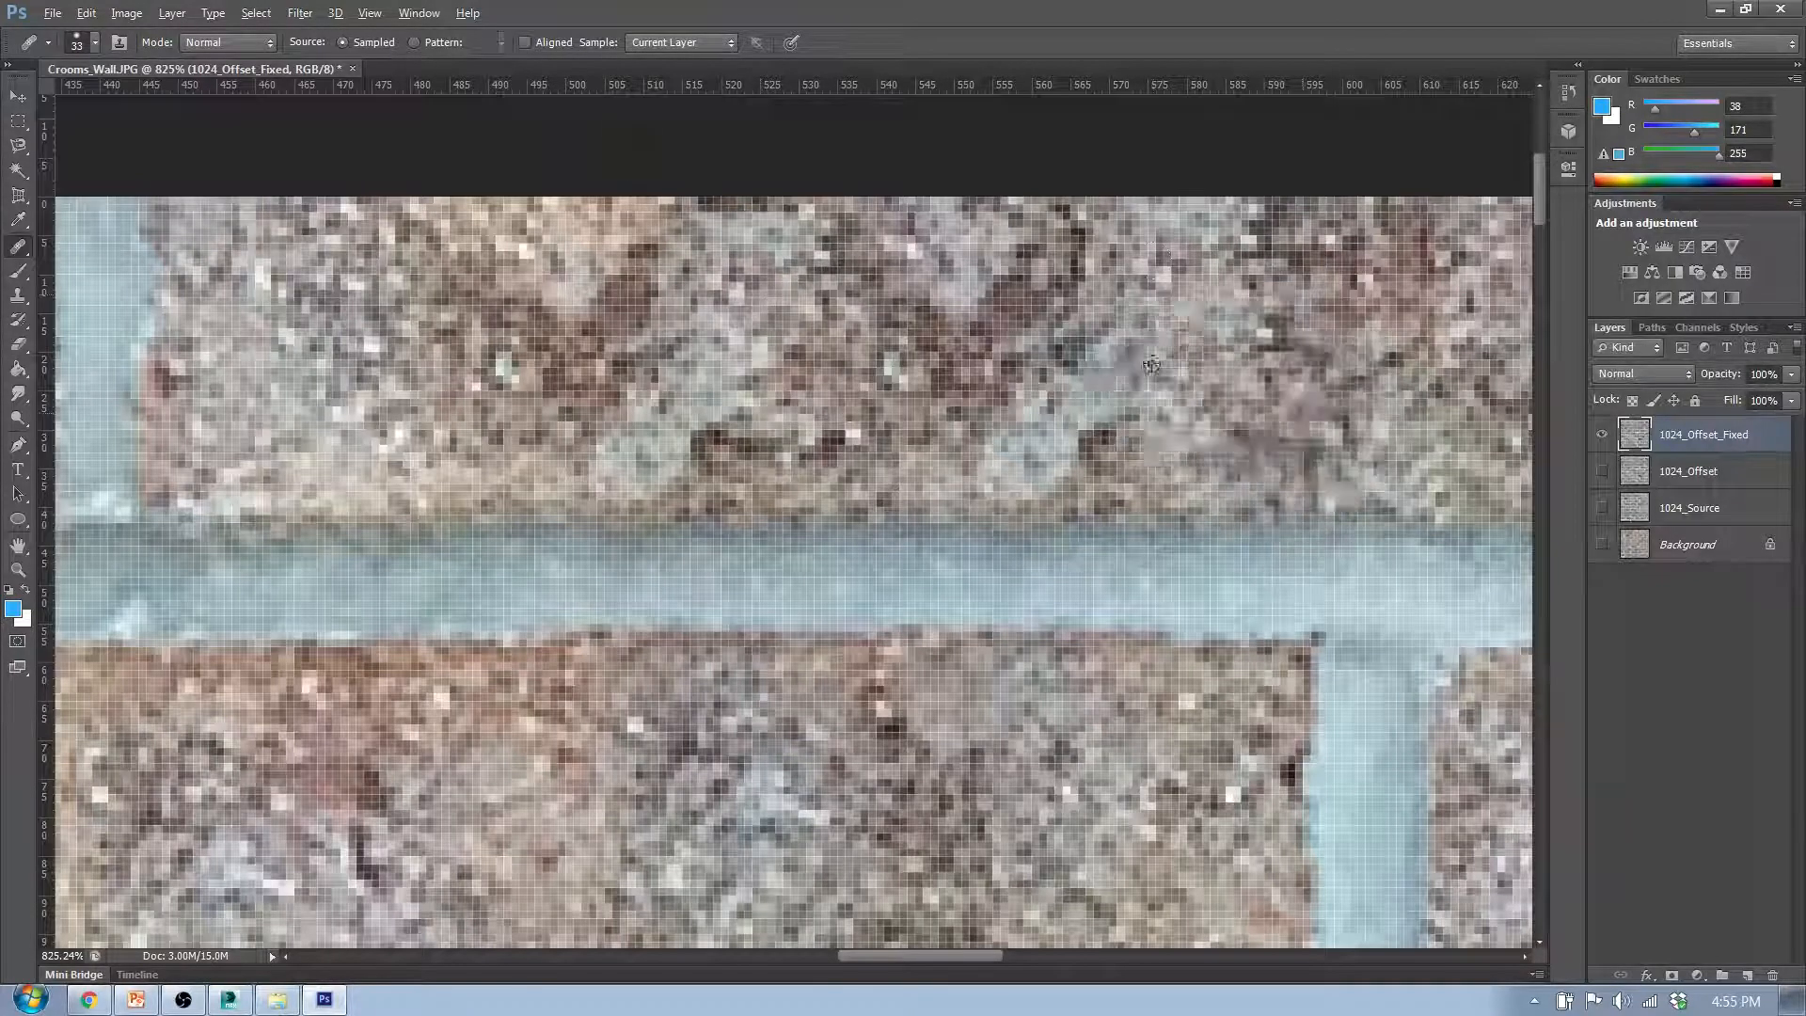
scroll(1152, 365, "down", 4)
scroll(1106, 383, "down", 1)
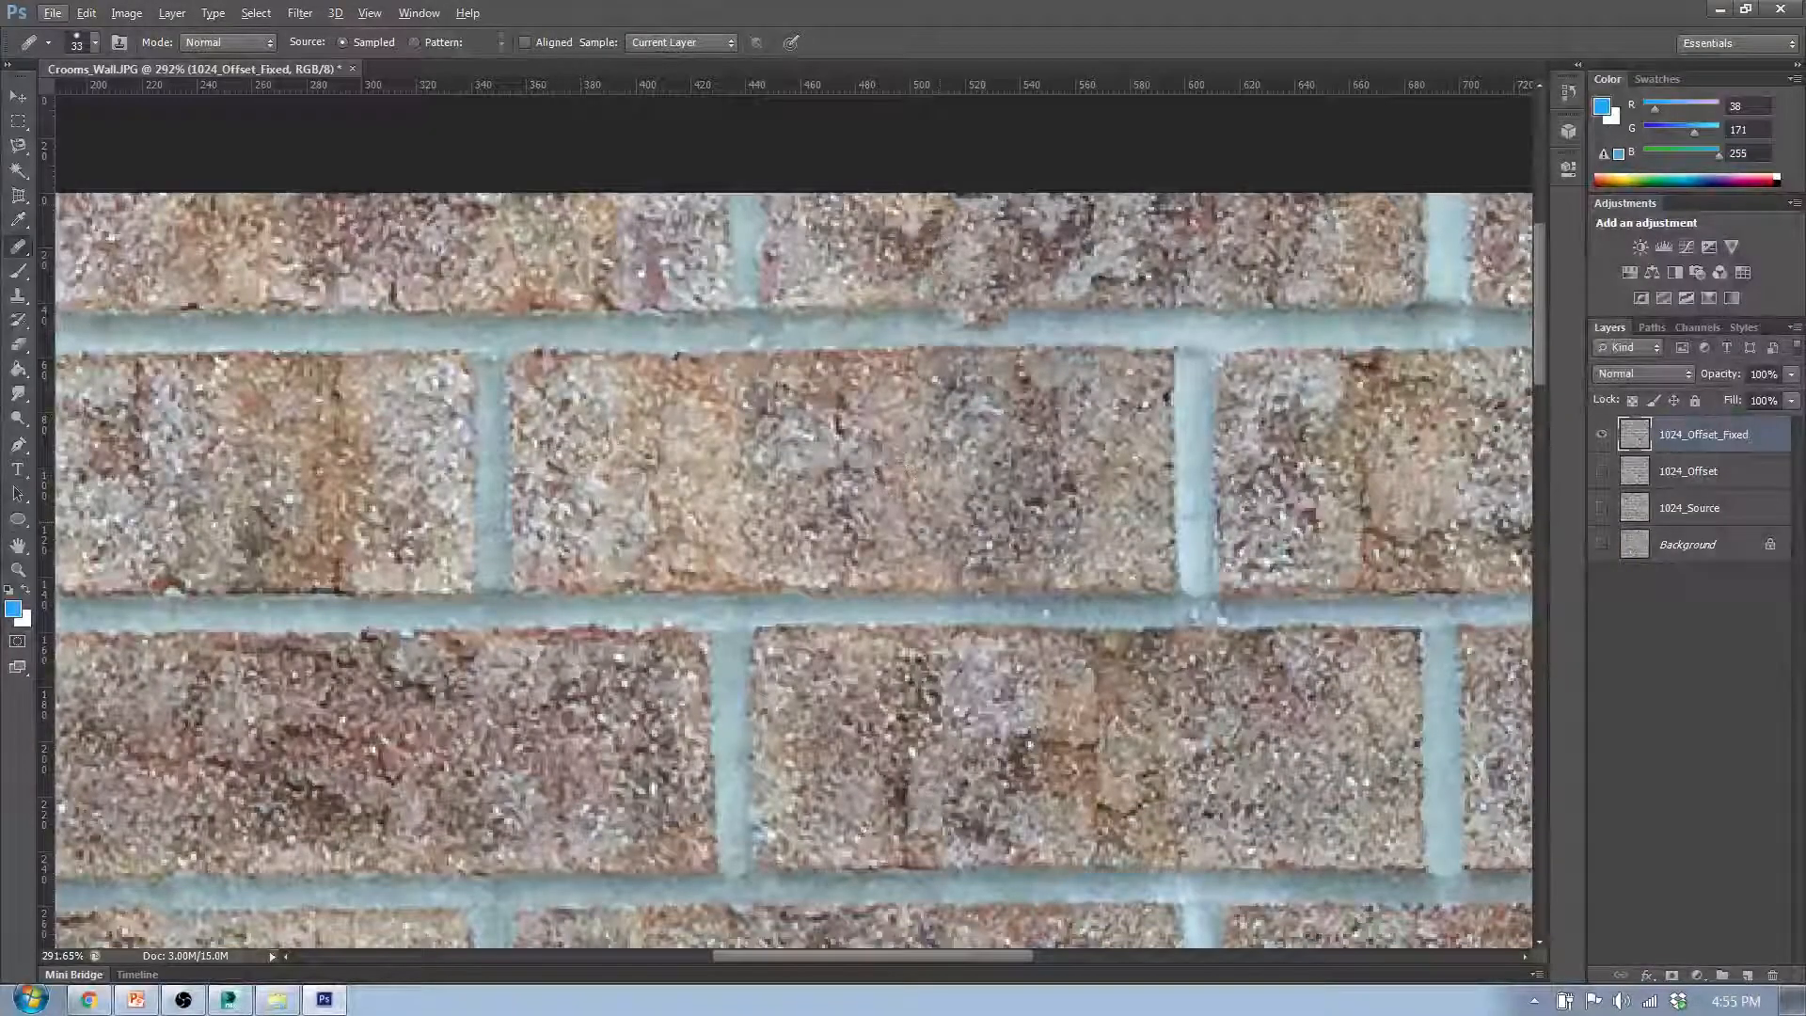
- Examine the whole texture and the middle bricks of the second to fourth rows for remaining visible seams
scroll(957, 148, "down", 5)
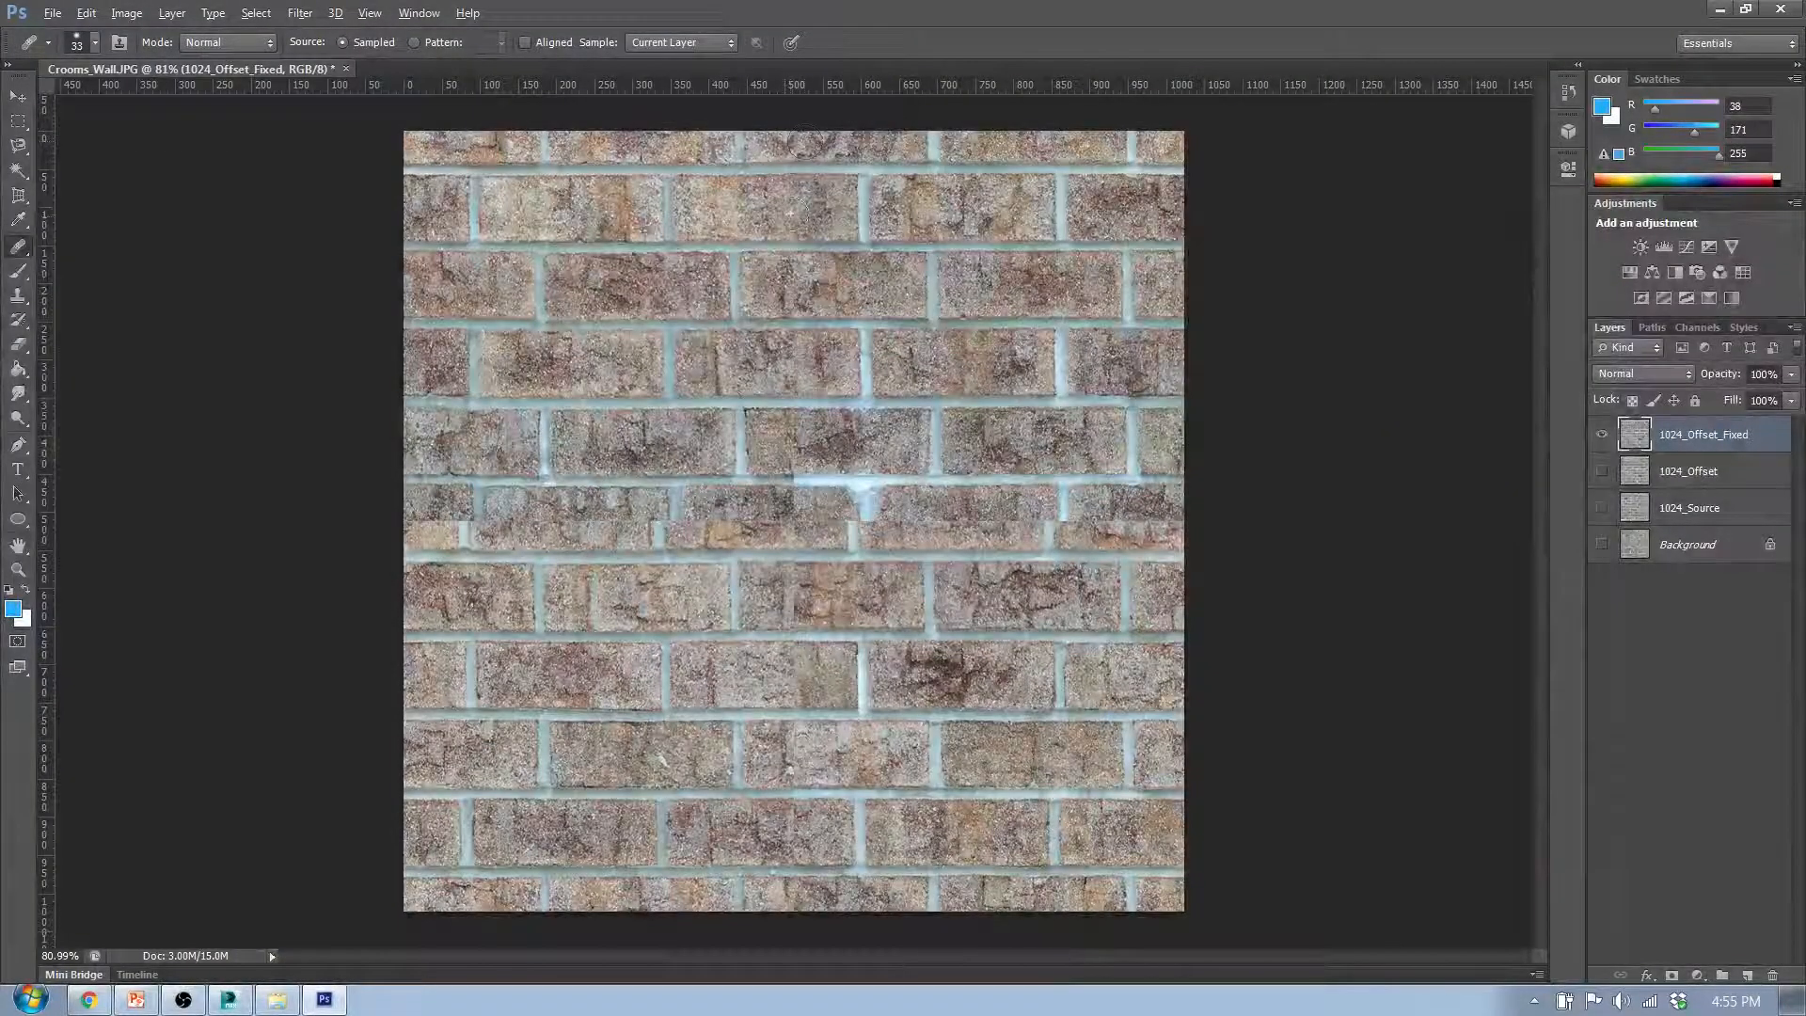
scroll(795, 209, "up", 4)
scroll(778, 406, "up", 2)
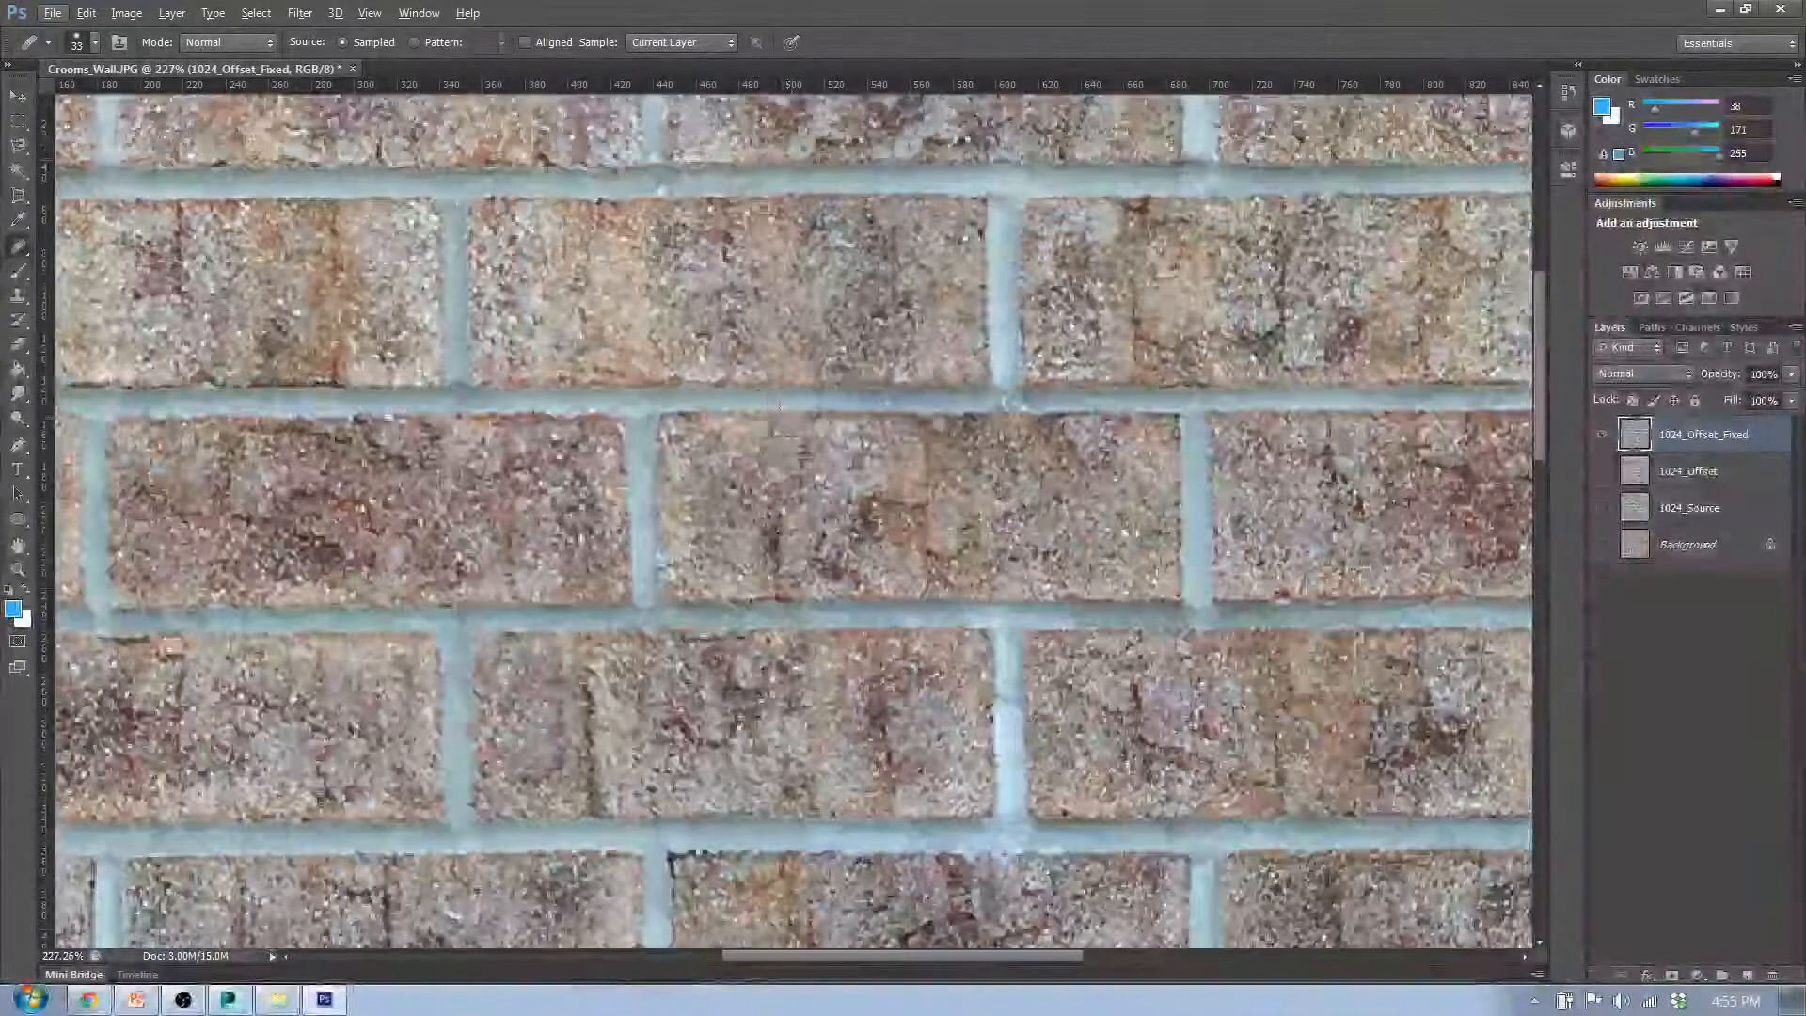
scroll(779, 406, "up", 2)
scroll(790, 423, "down", 2)
scroll(760, 489, "up", 3)
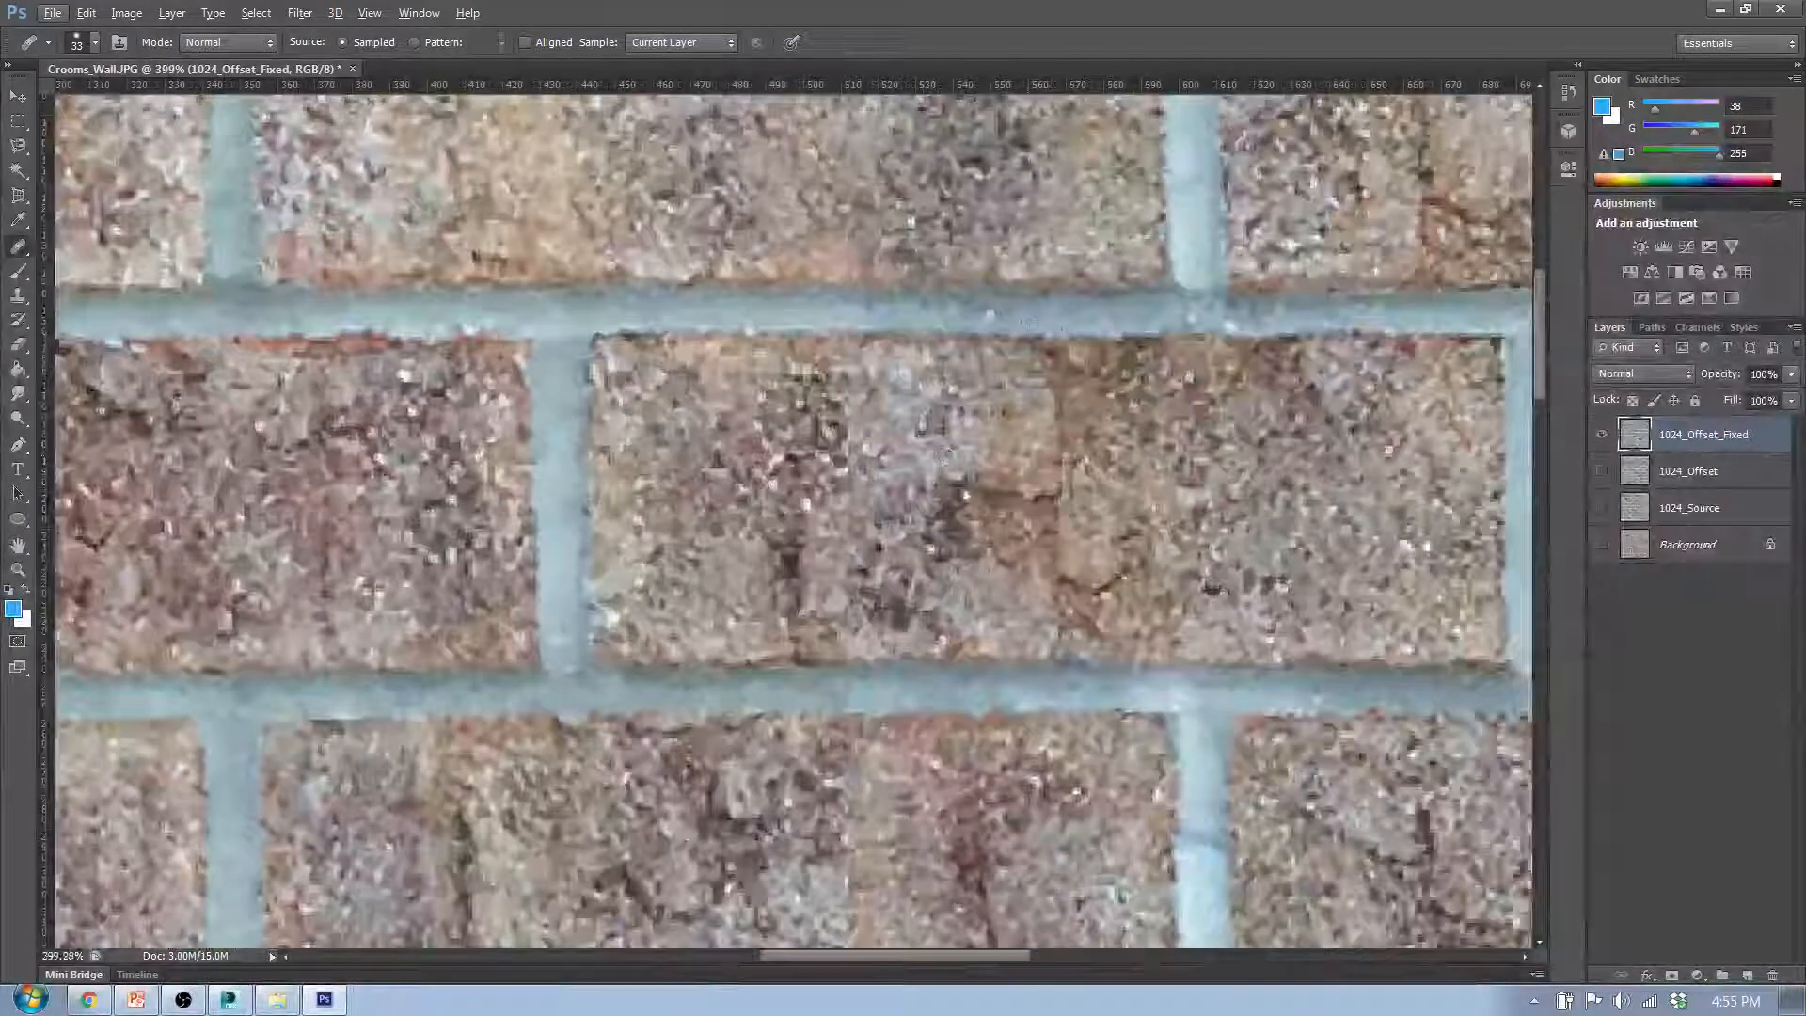
scroll(790, 517, "down", 1)
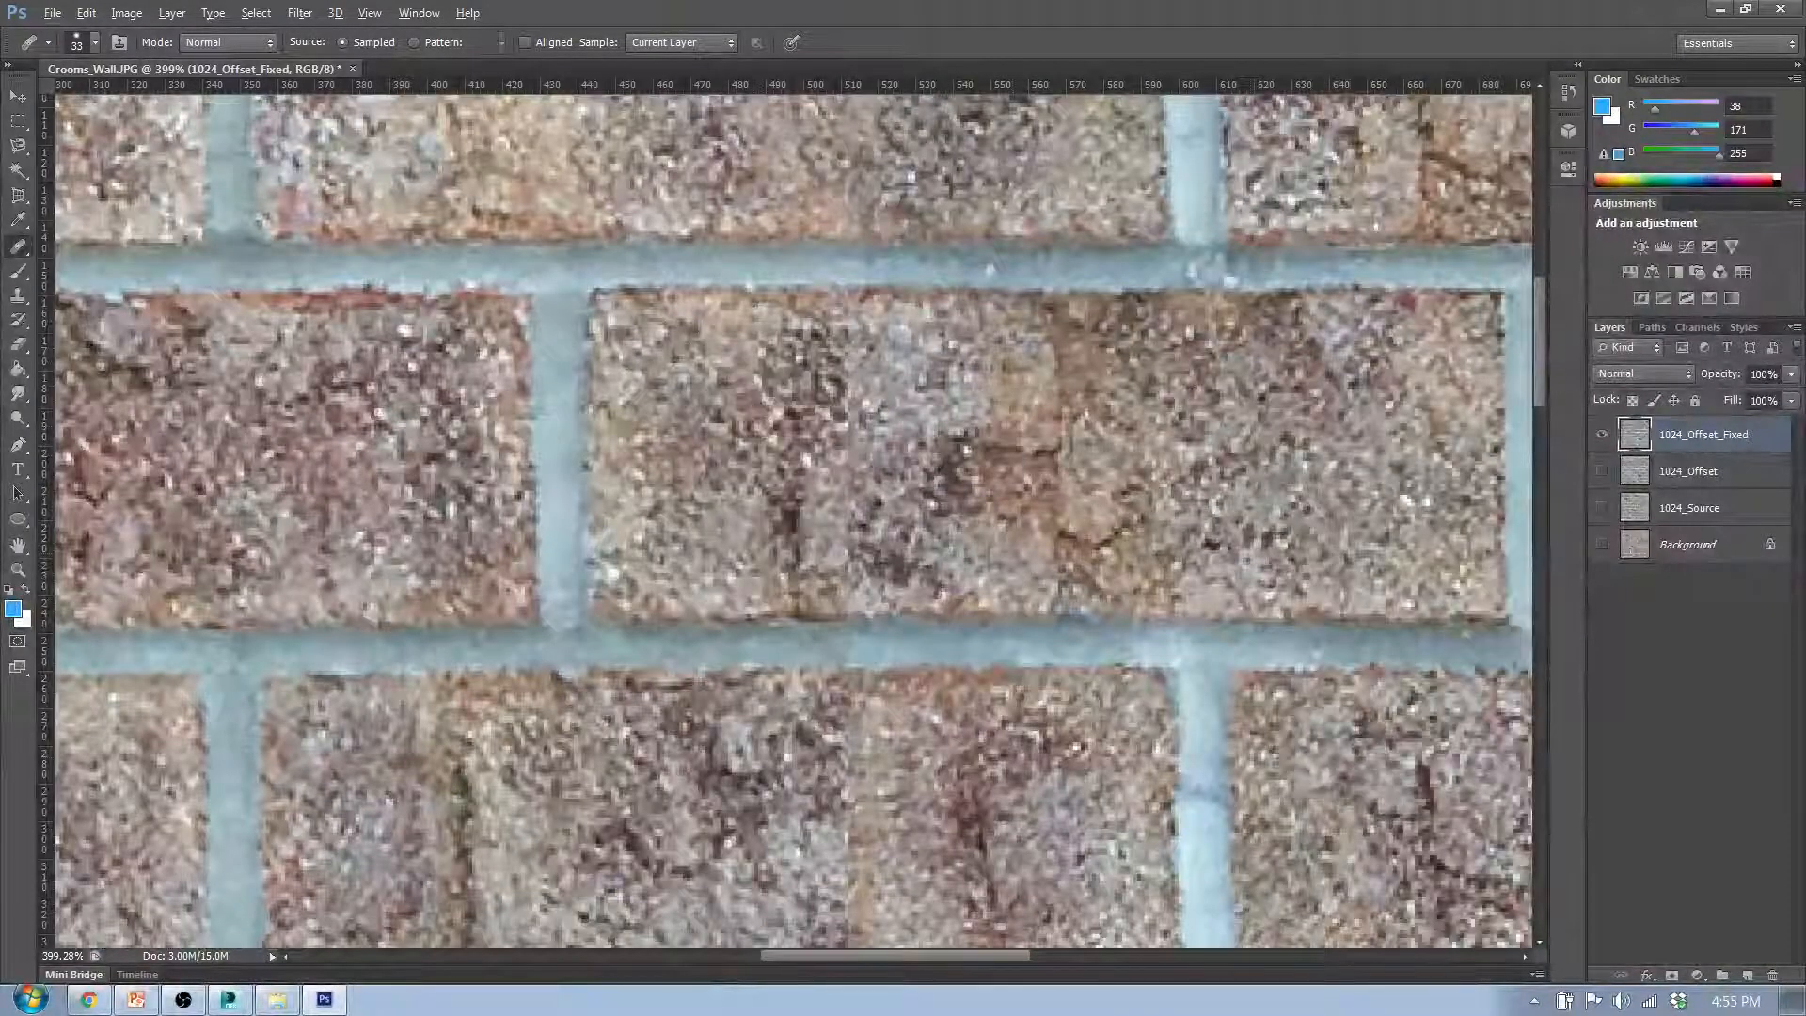
scroll(981, 492, "down", 2)
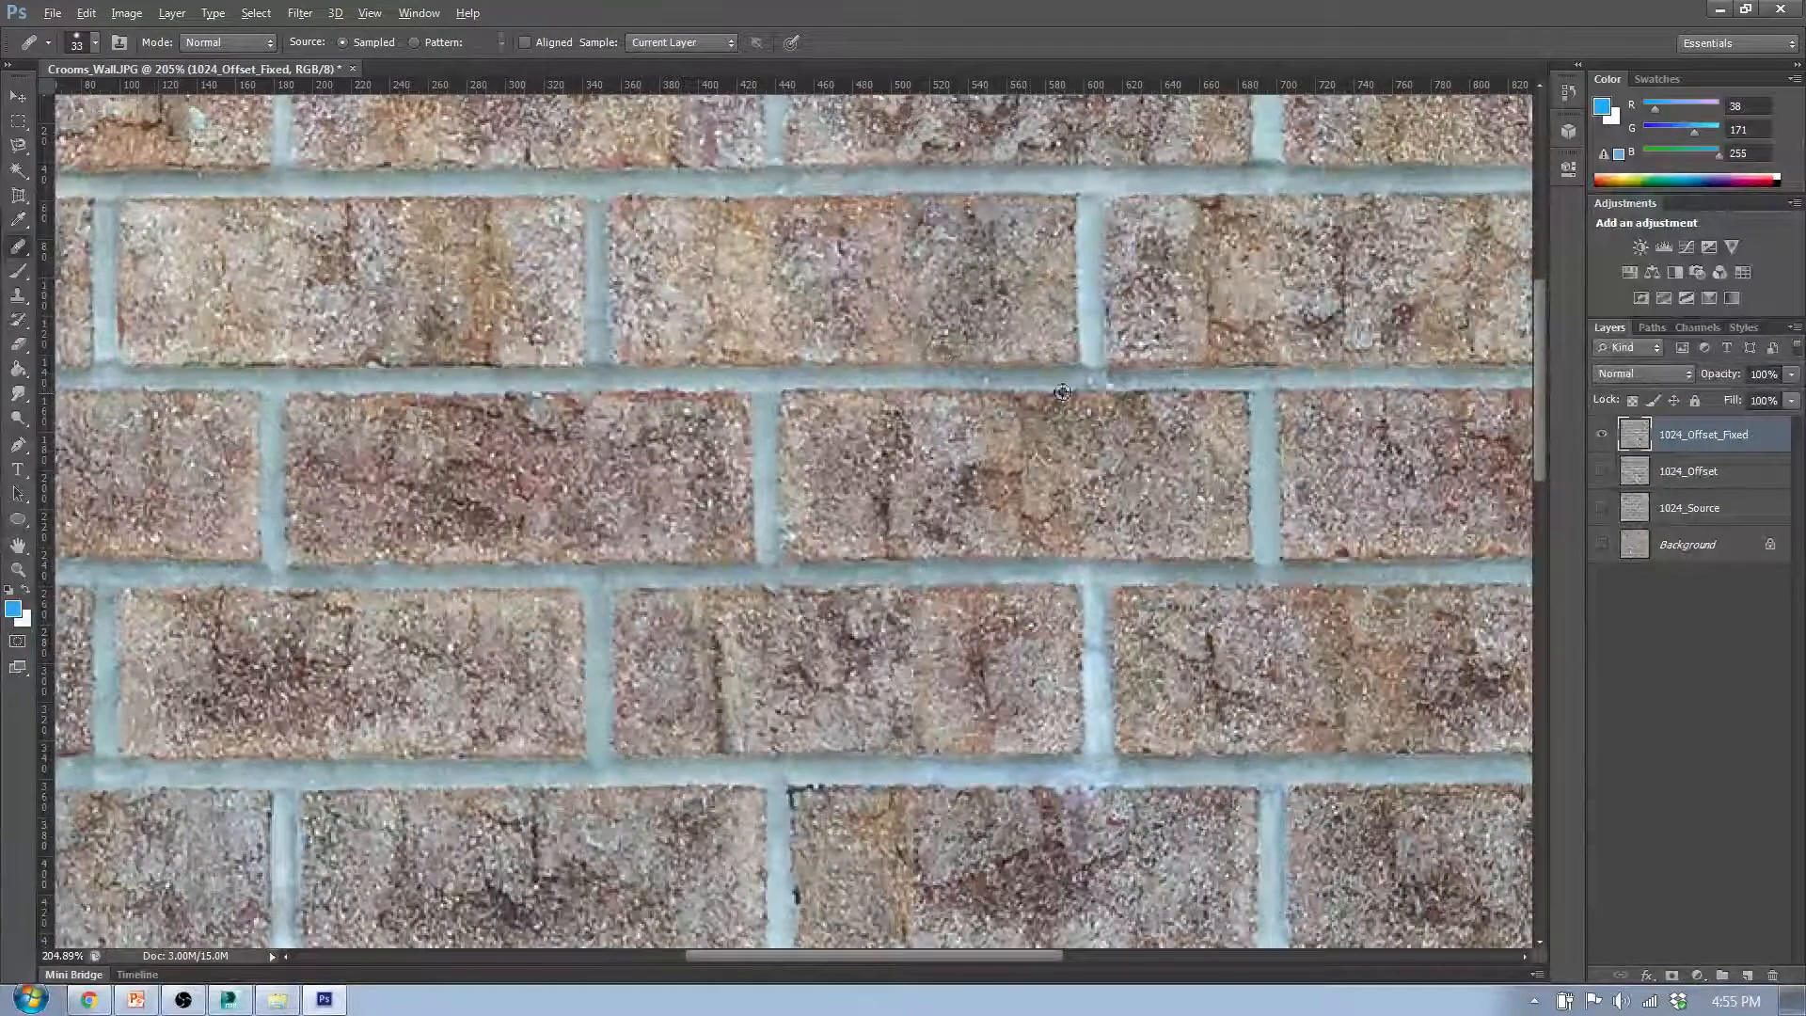
scroll(969, 399, "down", 2)
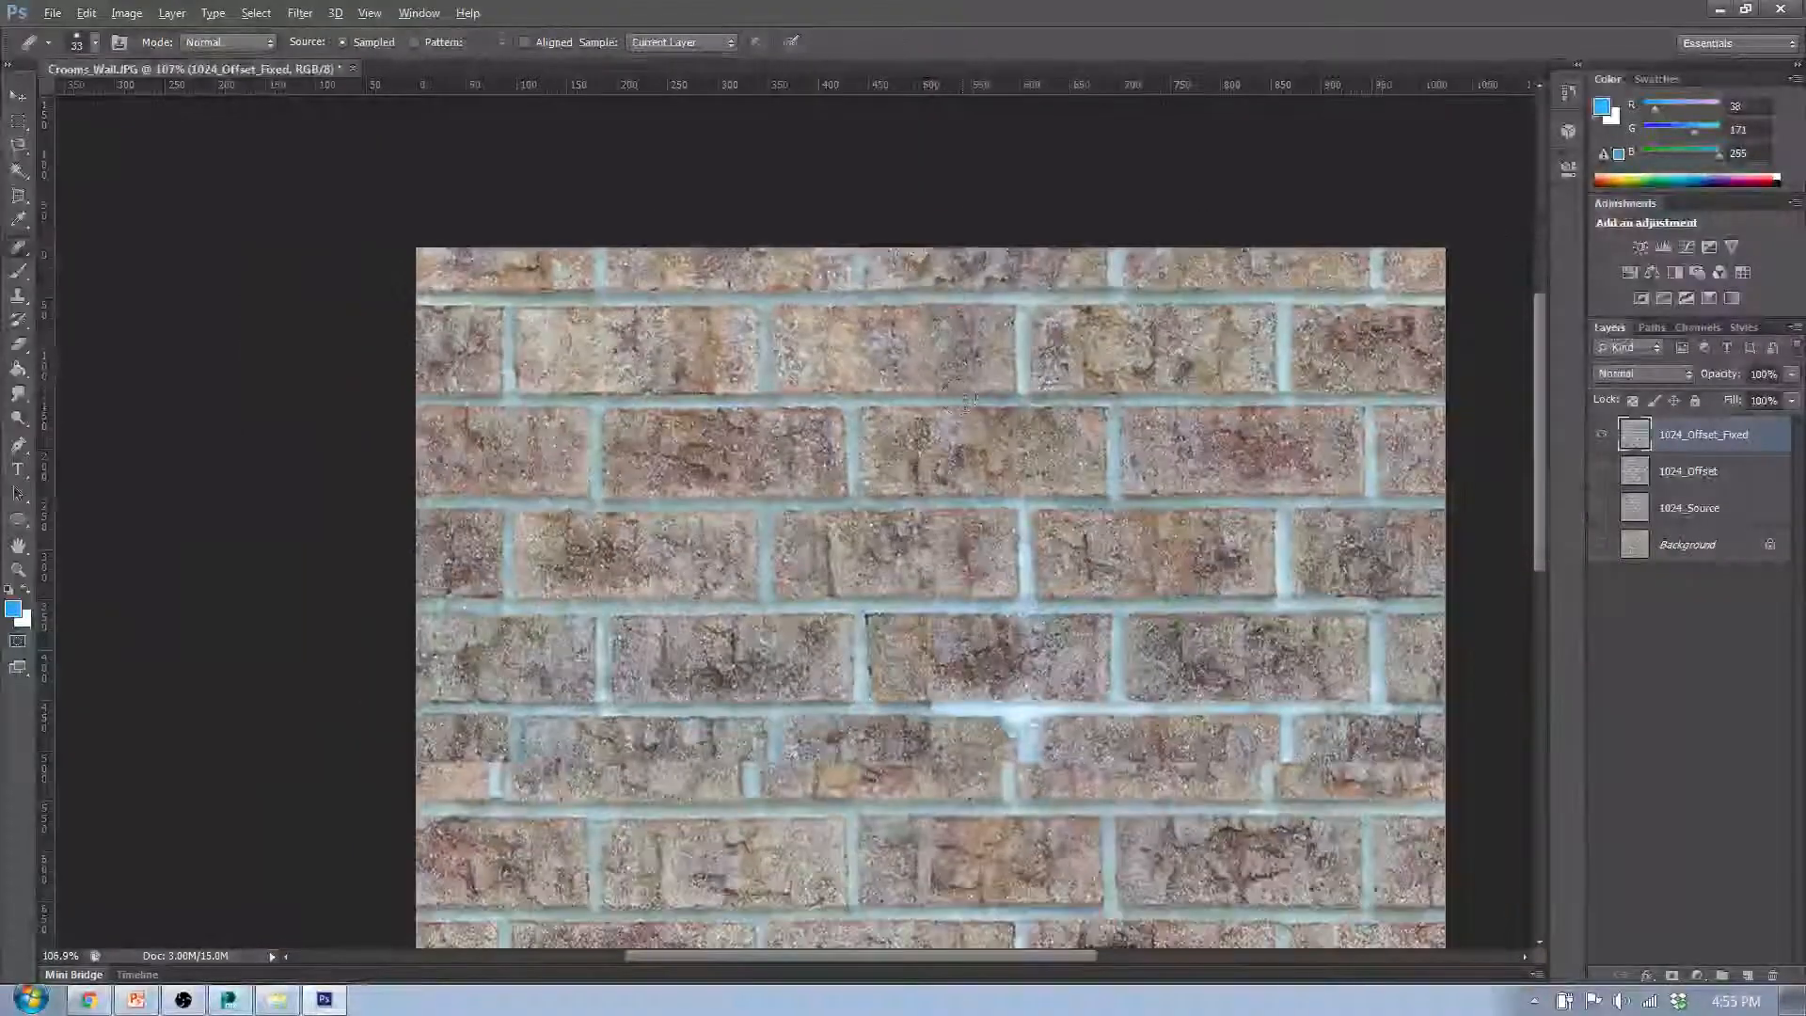
- Heal the mortar line between the second and third brick rows where the vertical seam crosses it
scroll(969, 399, "up", 4)
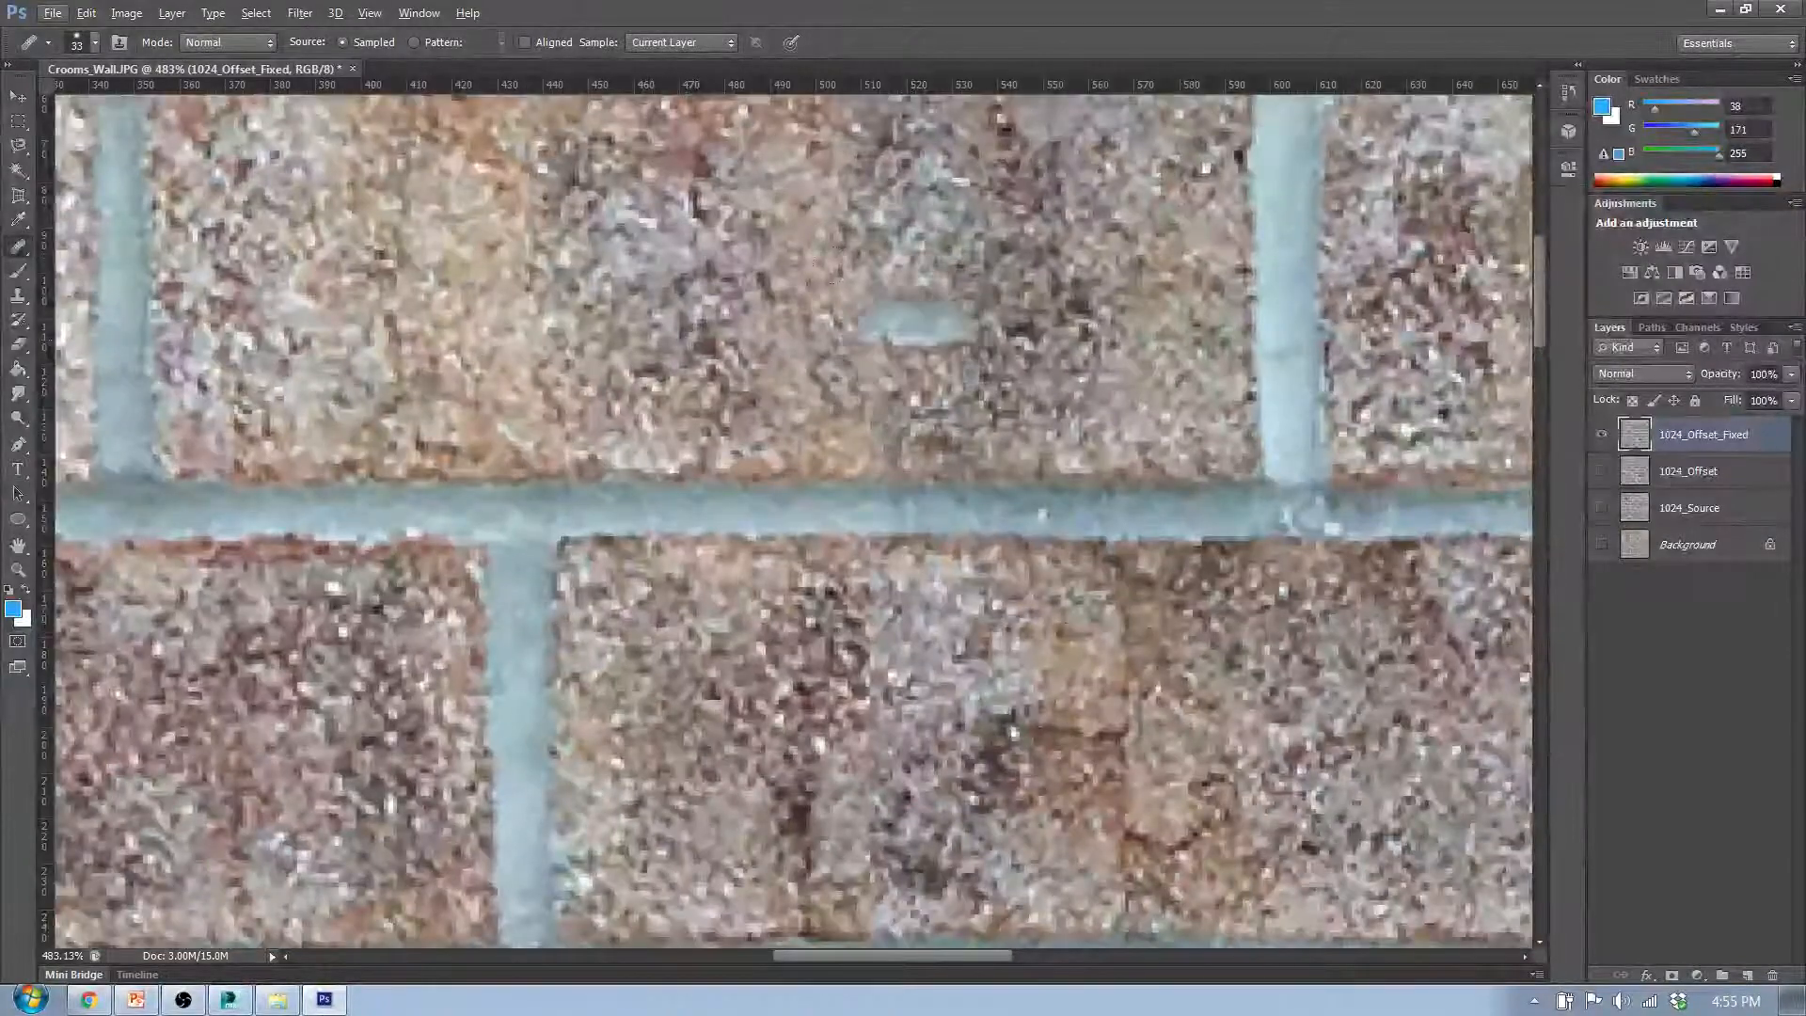
scroll(1056, 693, "up", 1)
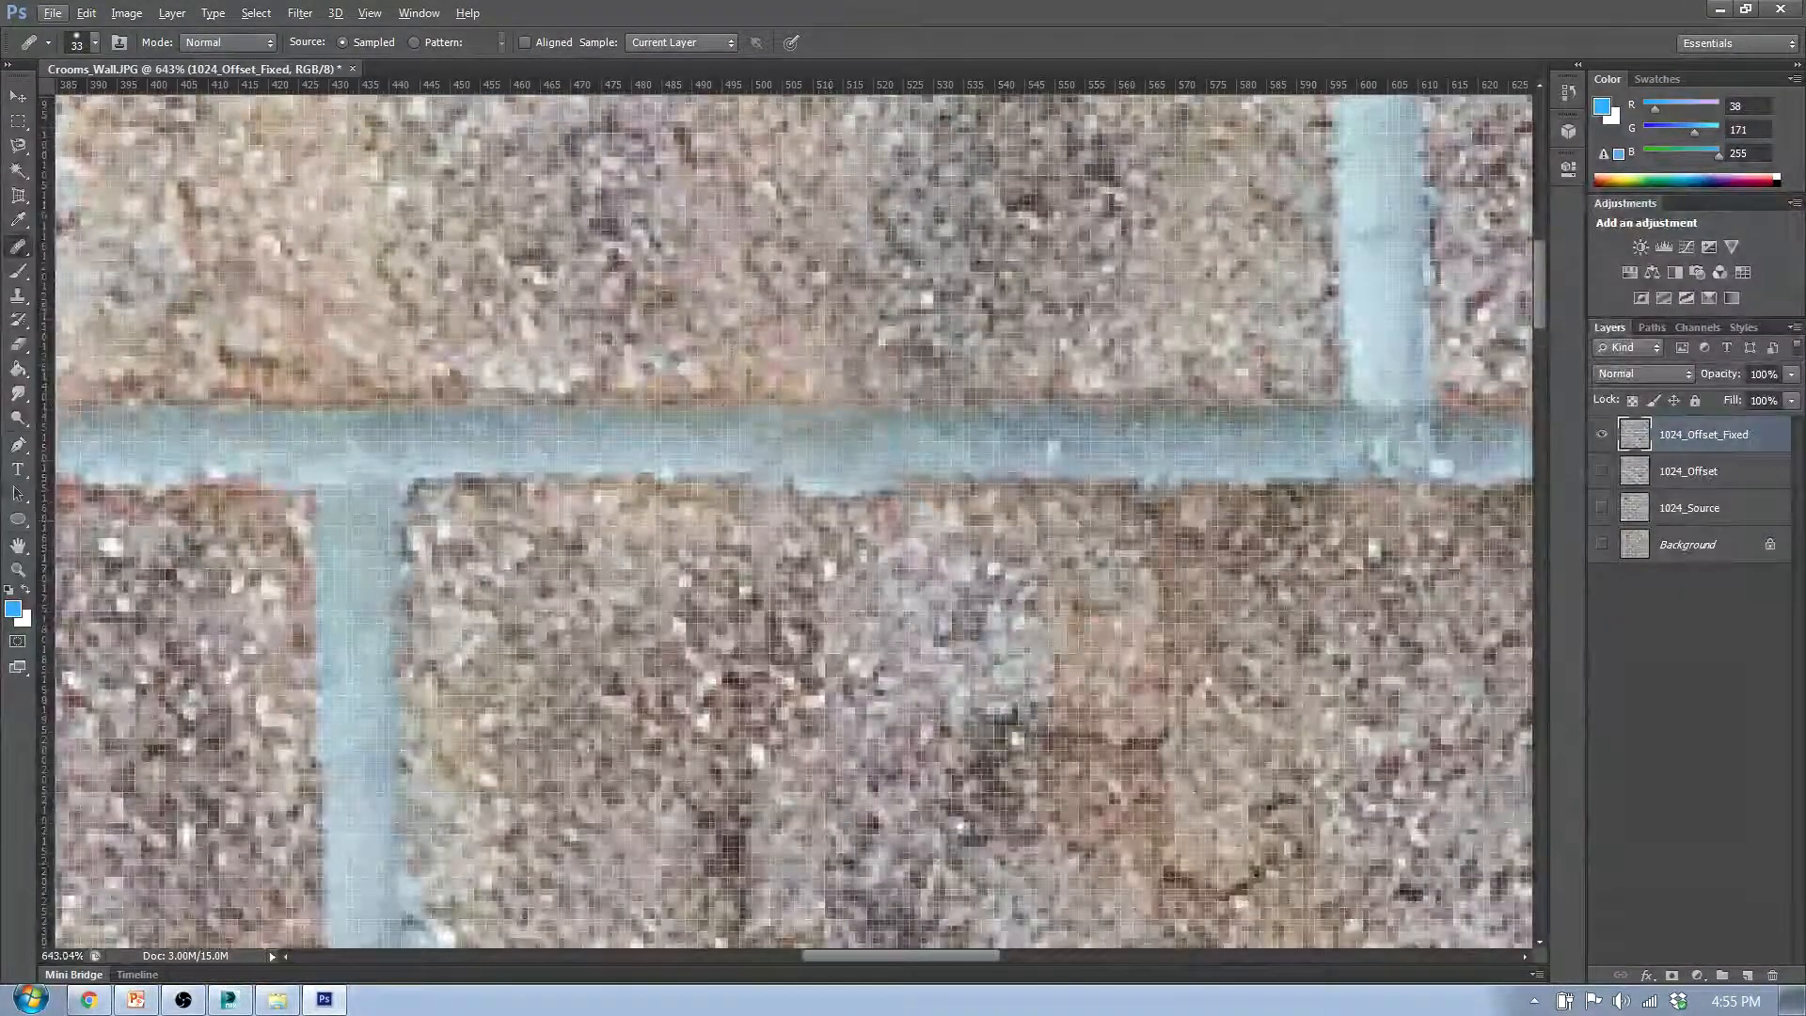
left_click(824, 489, "alt")
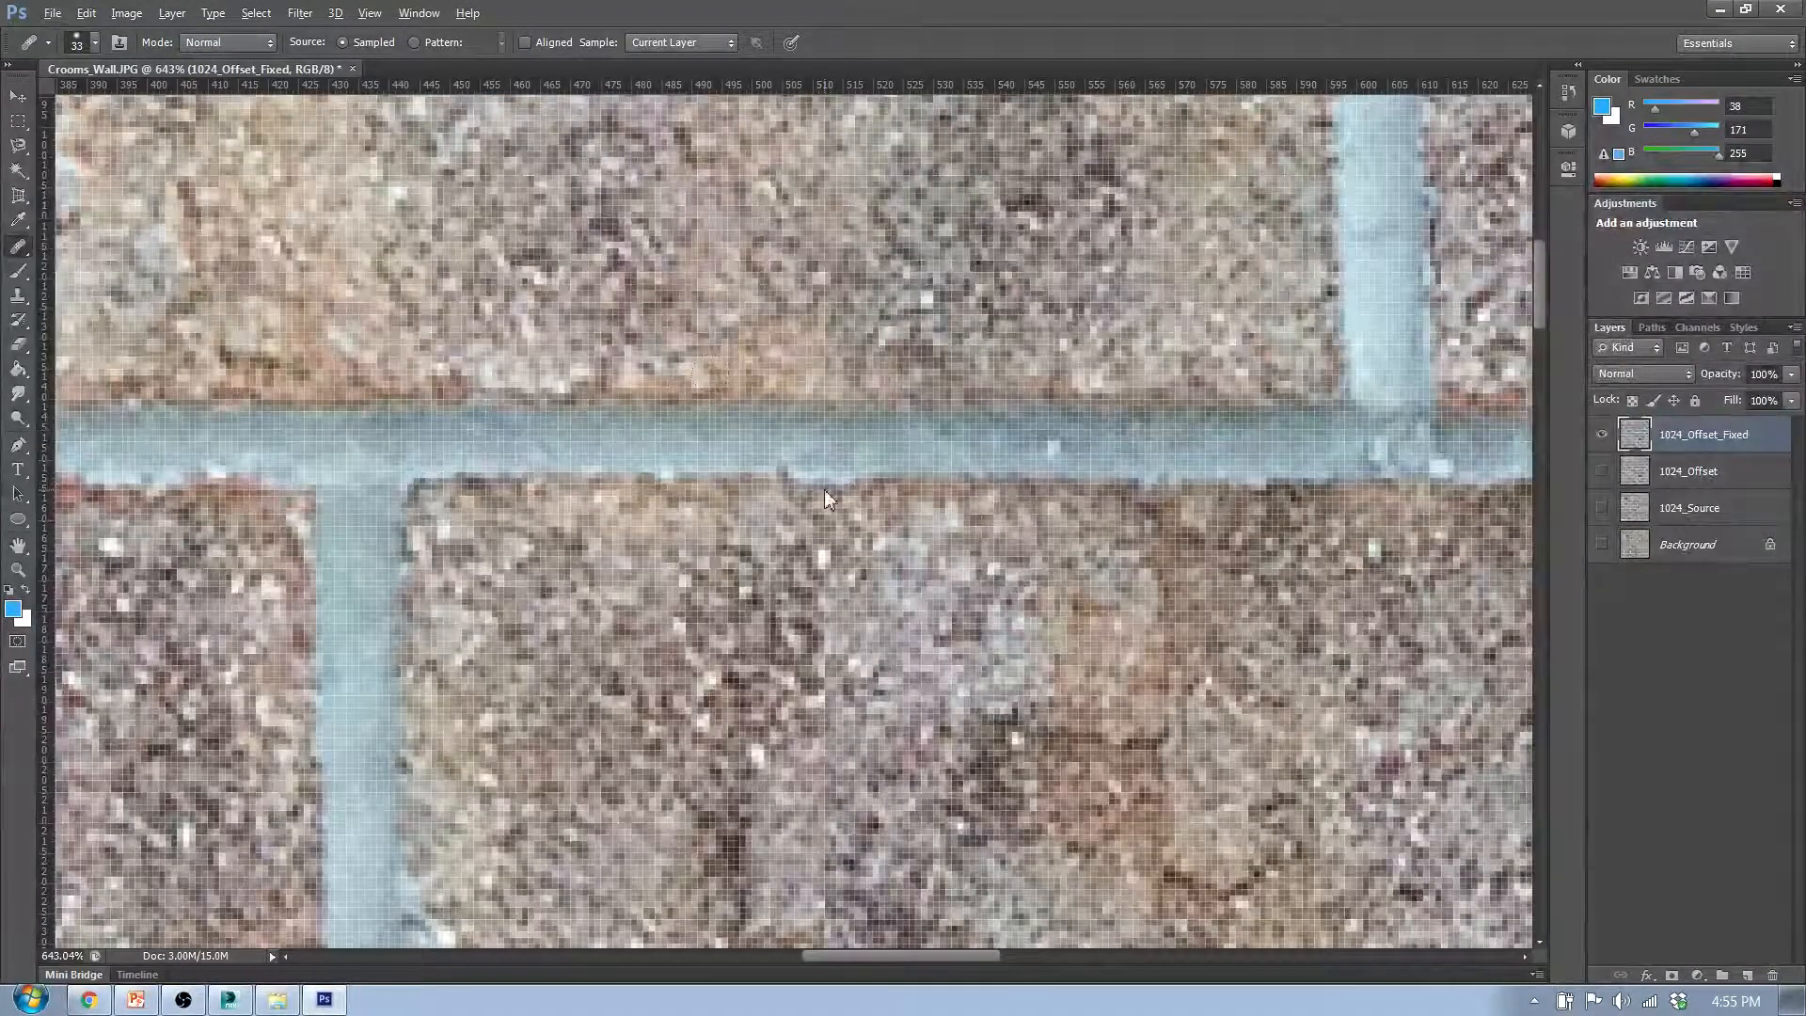
- Heal the vertical seam in the third-row middle brick down to the mortar line, sampling brick texture right of the seam
scroll(871, 670, "down", 3)
scroll(874, 630, "down", 1)
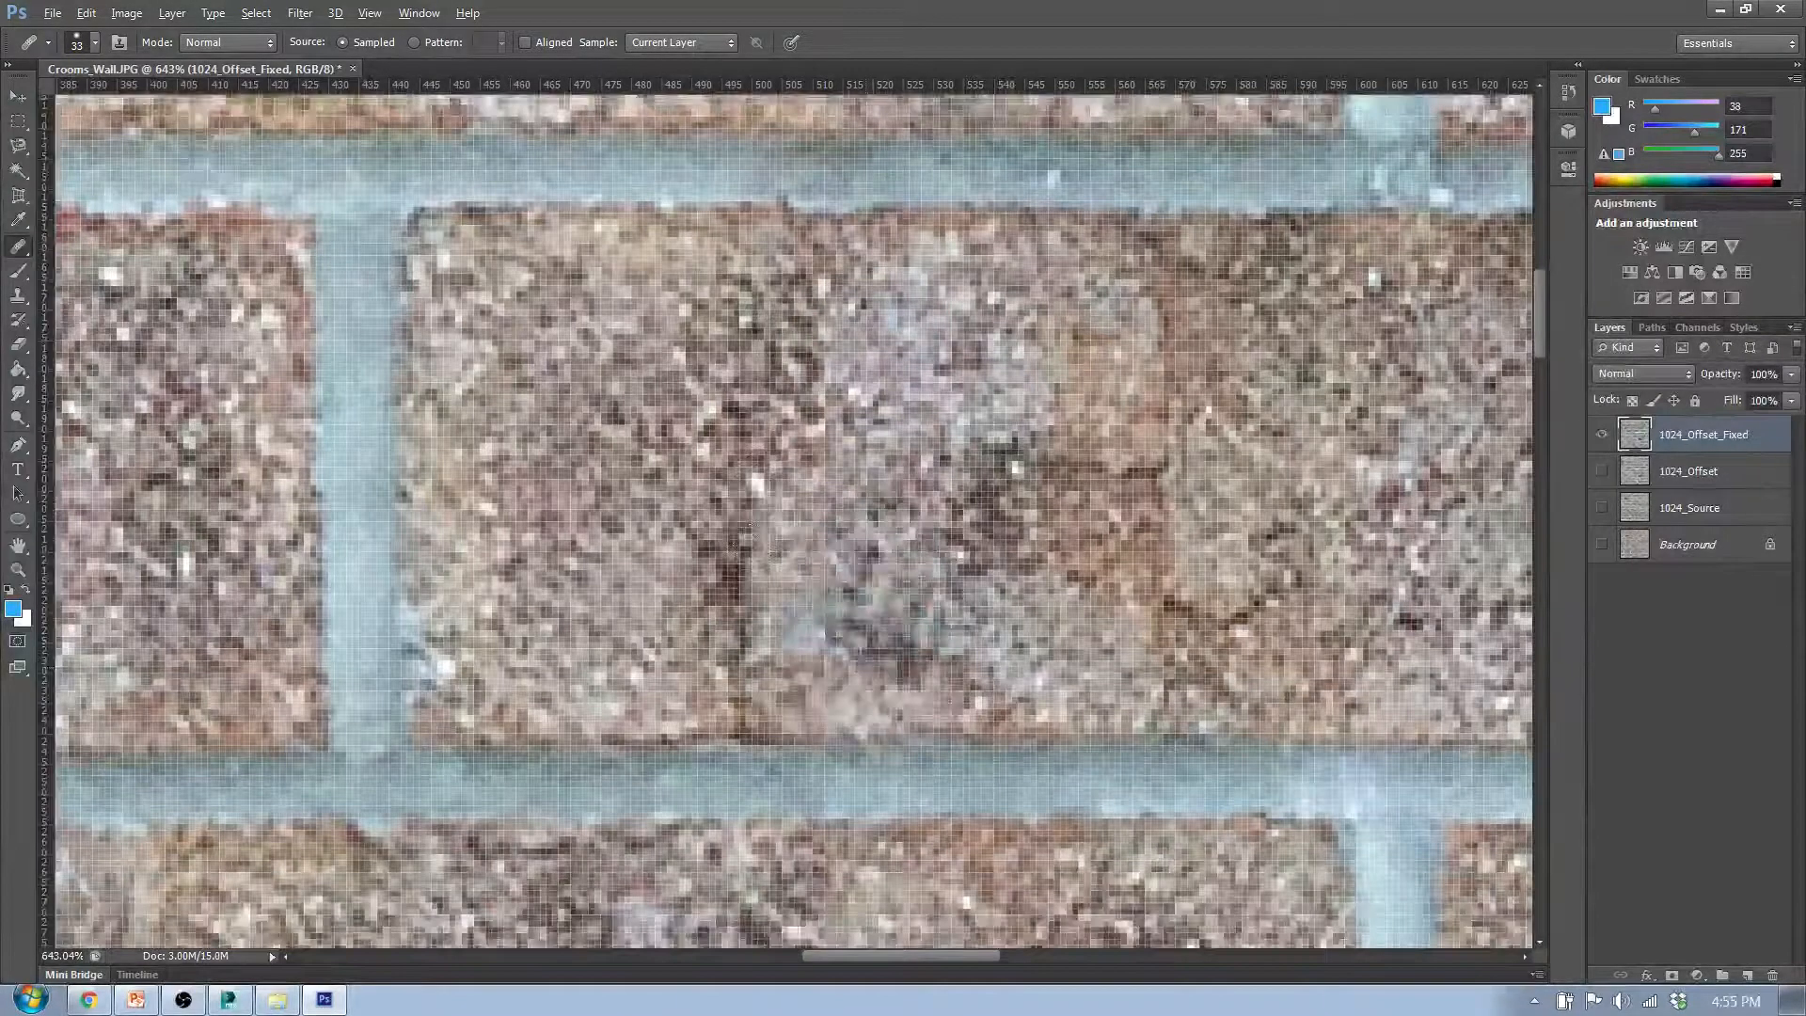
left_click(1312, 461, "alt")
left_click_drag(831, 379, 831, 596)
scroll(565, 659, "down", 3)
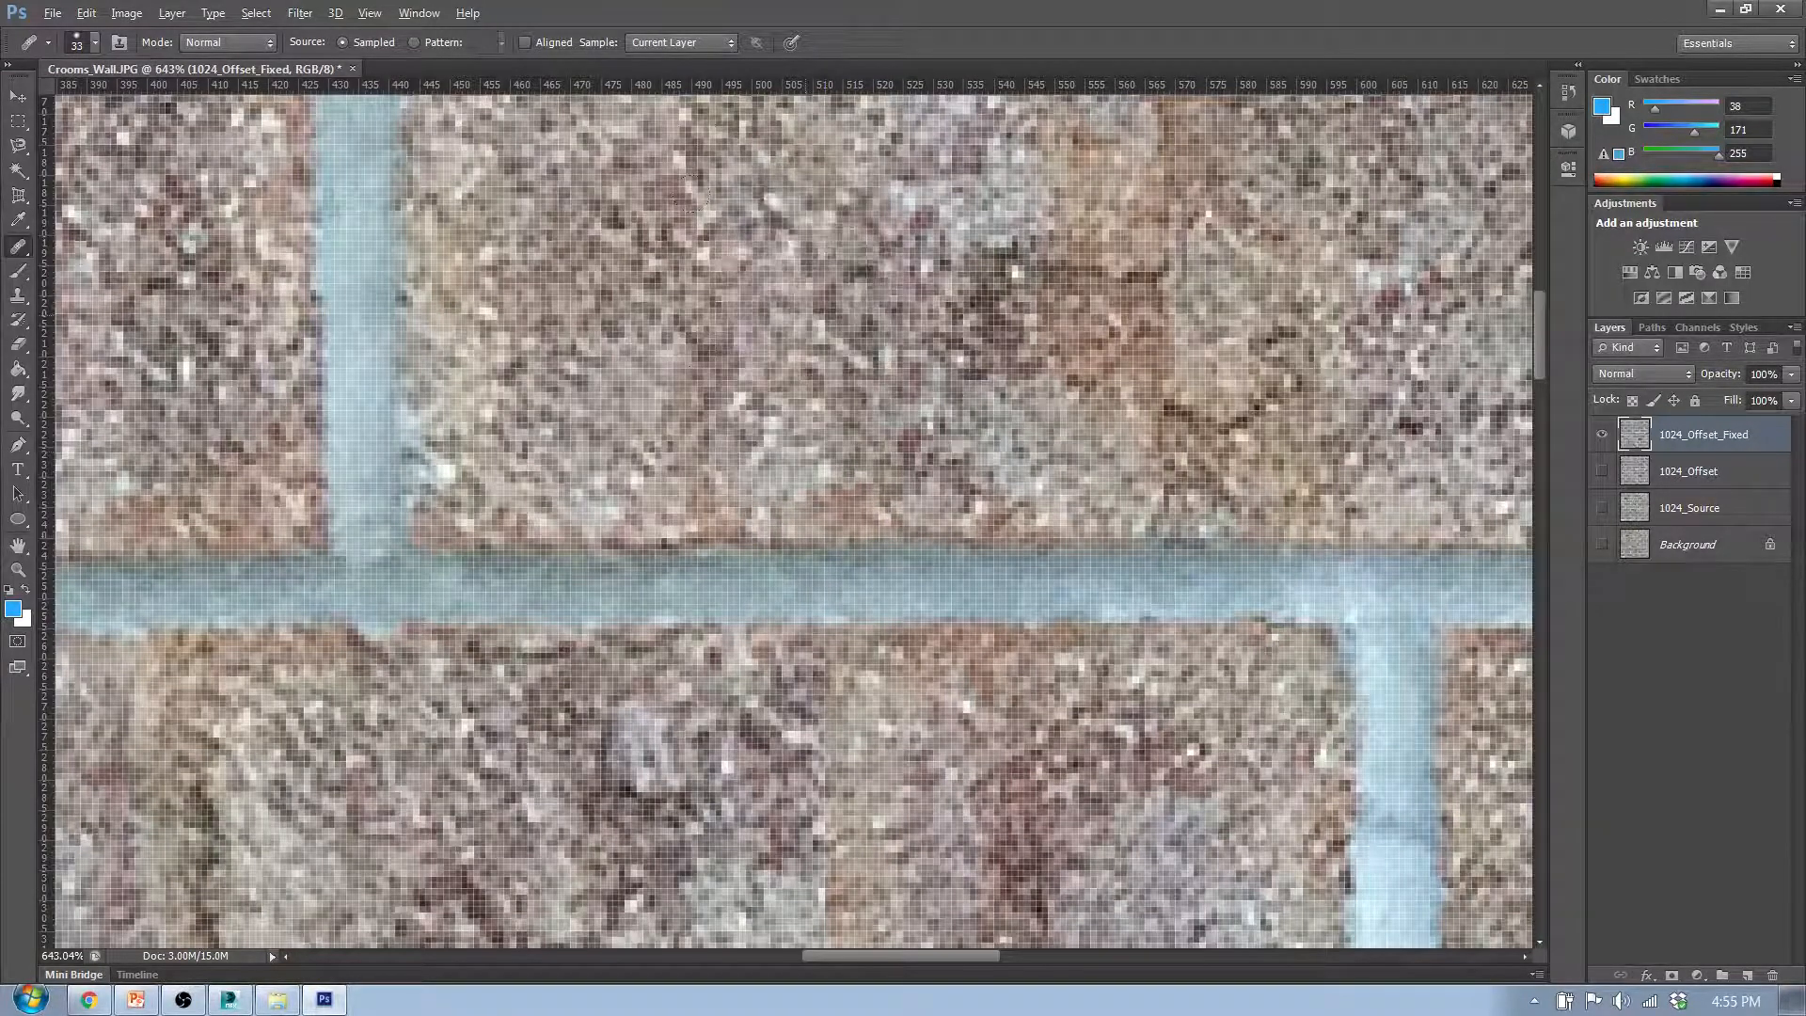
- Try to cover the vertical seam in the fourth-row middle brick with the dark crack texture sampled from its left part, then undo
scroll(854, 455, "down", 5)
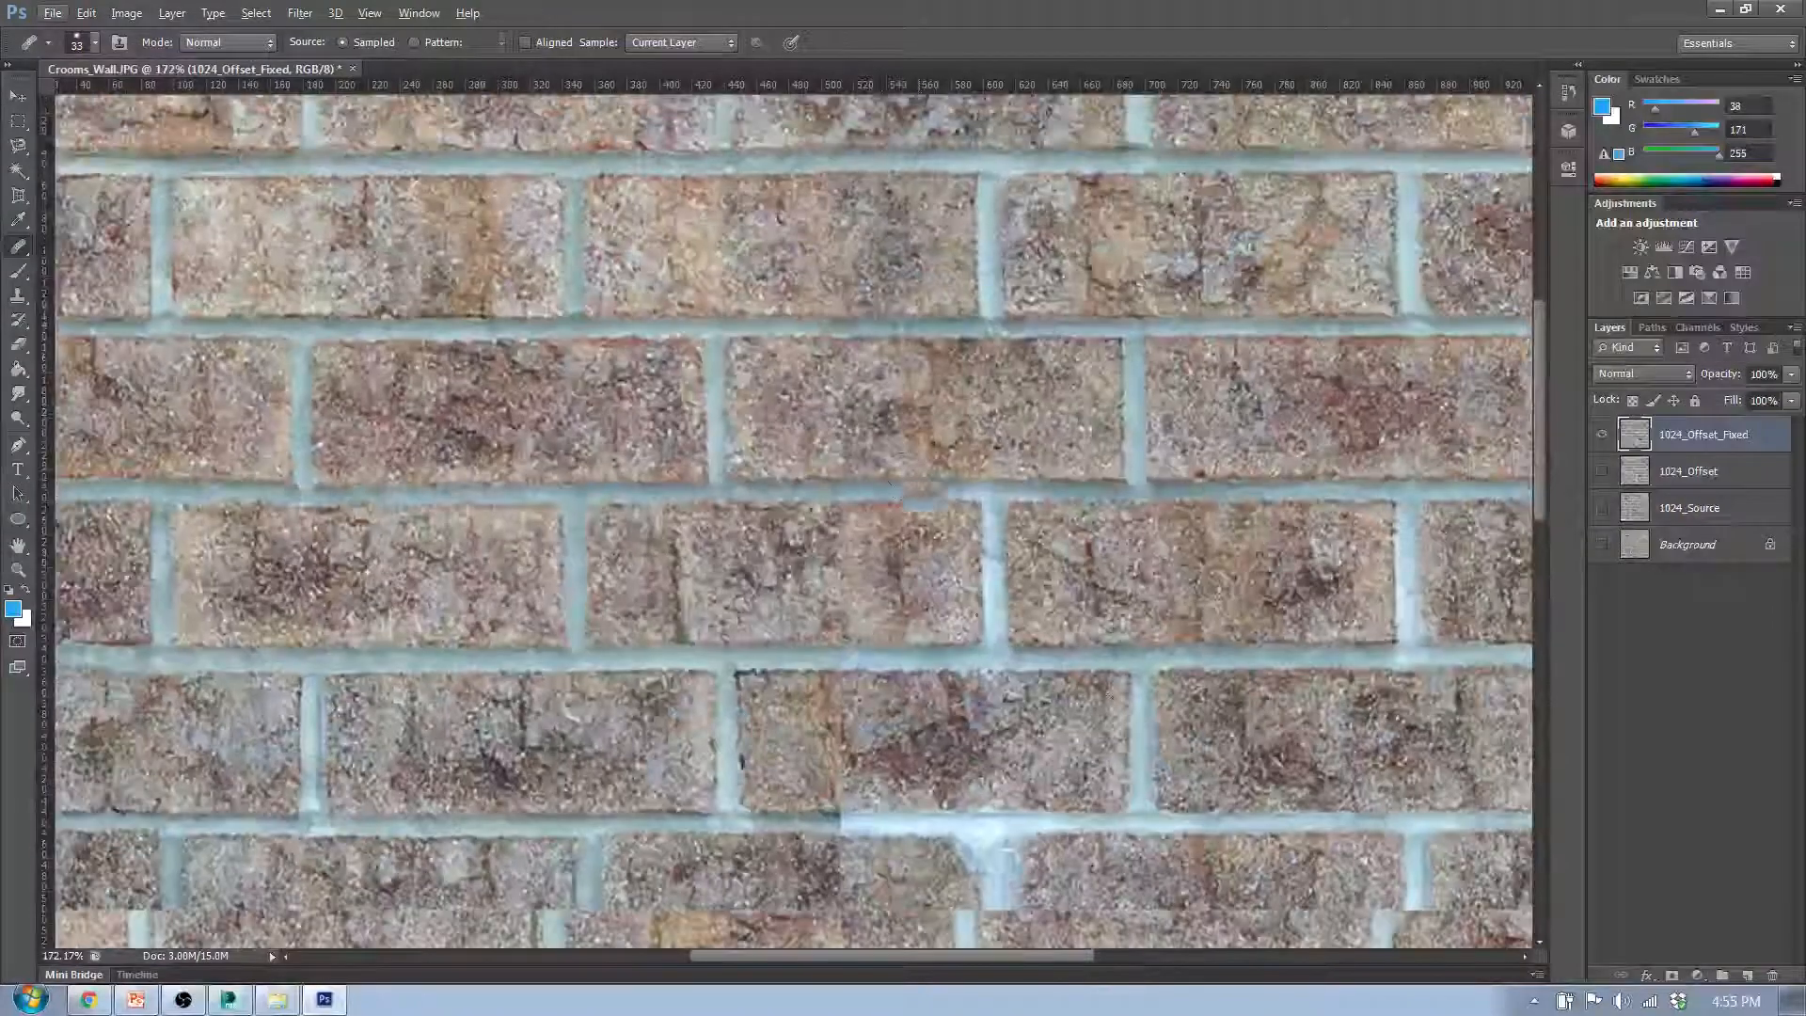
scroll(843, 537, "up", 4)
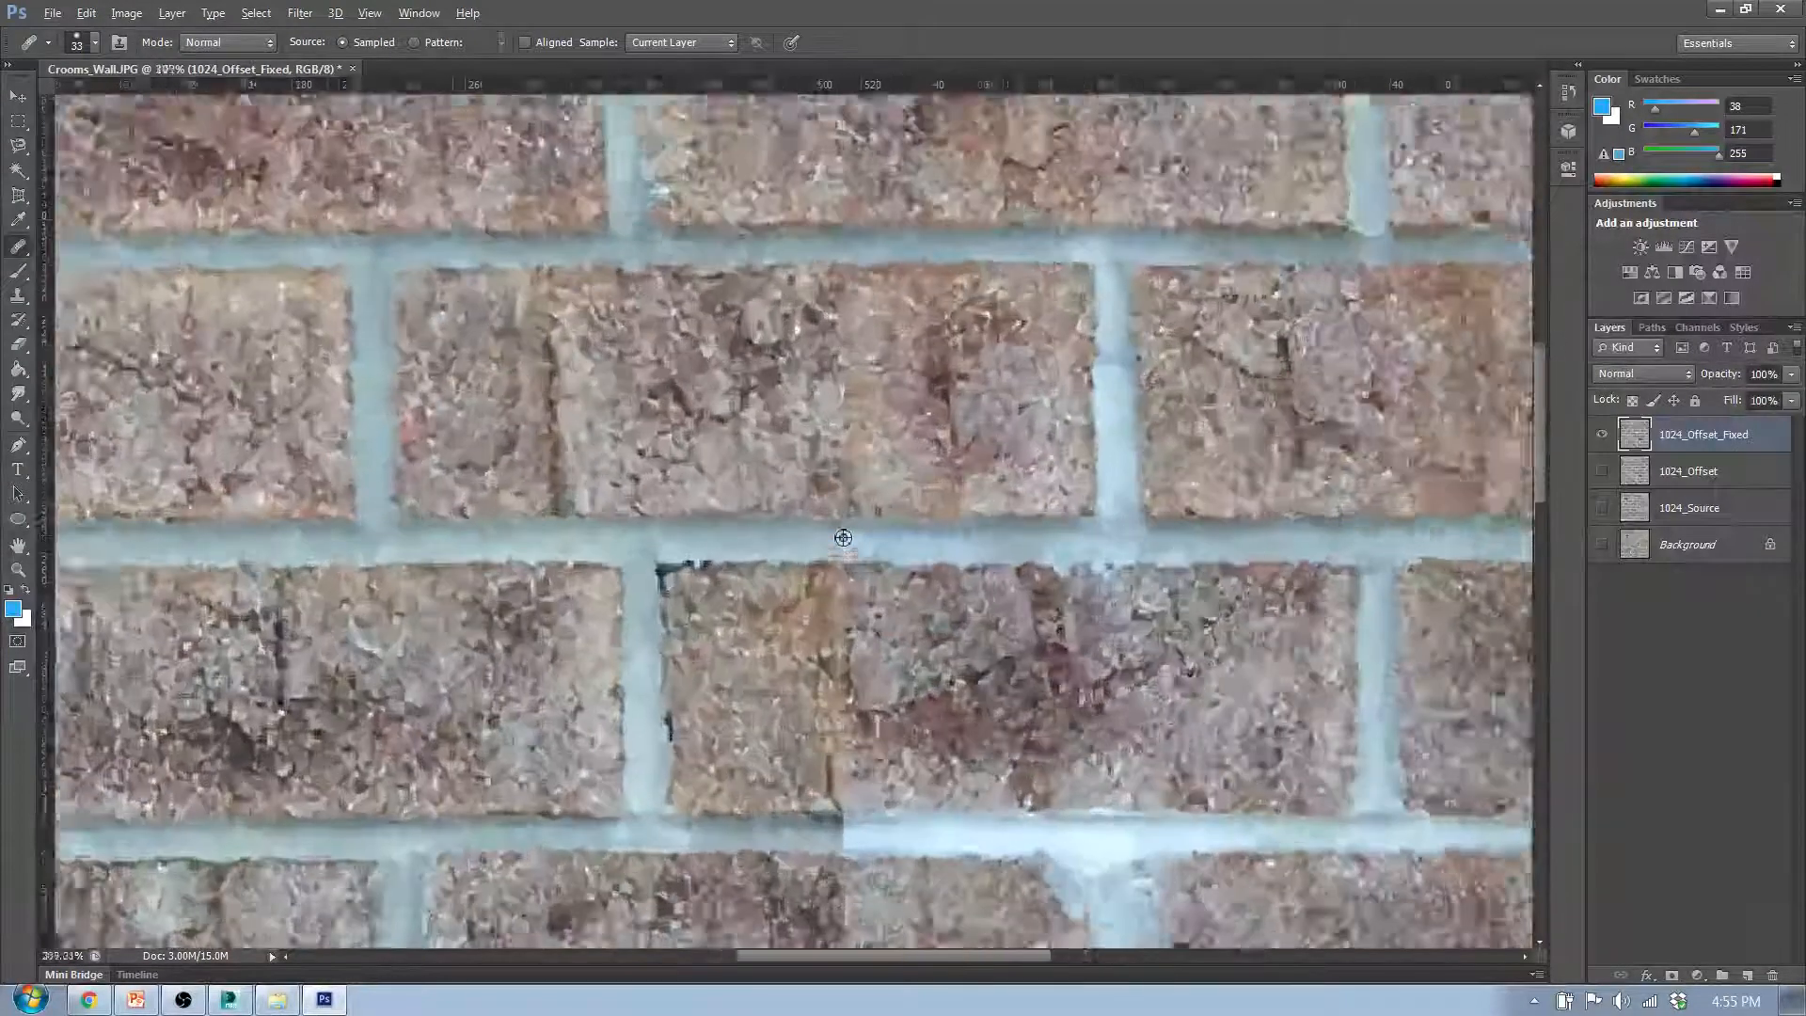
scroll(843, 537, "up", 1)
left_click(499, 516, "alt")
left_click(845, 517)
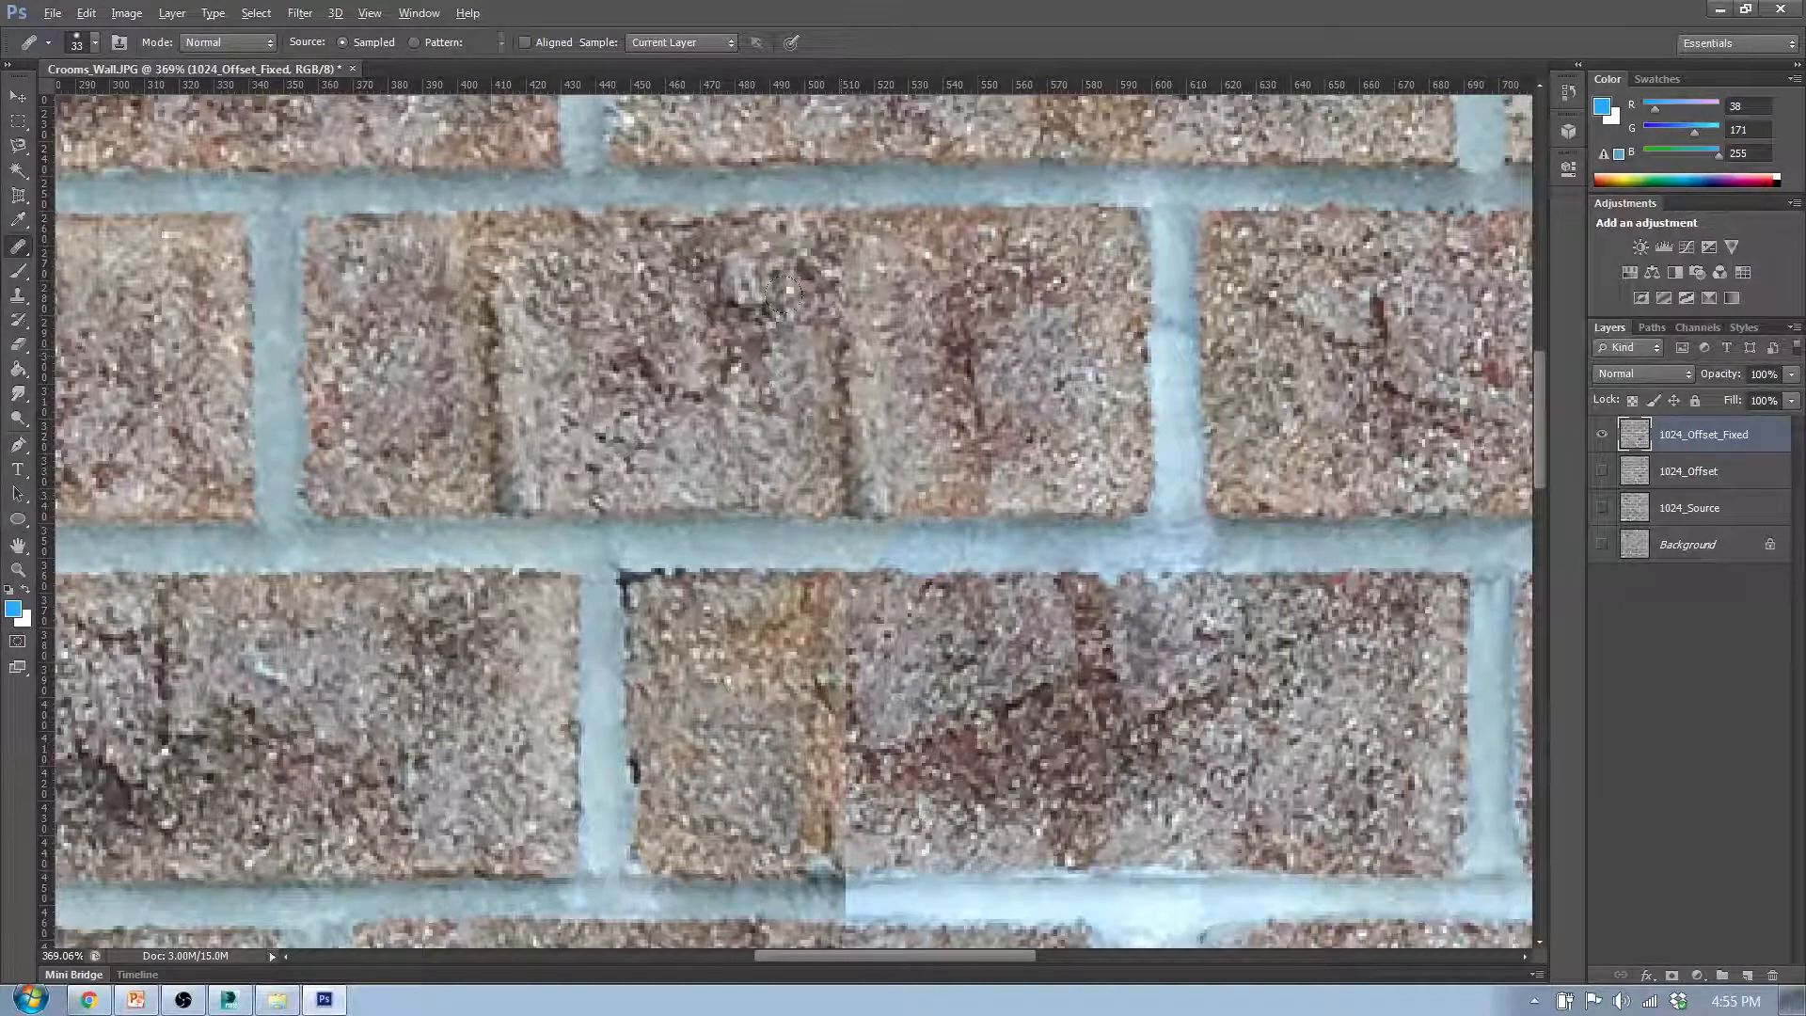
left_click(1072, 456)
left_click(475, 460)
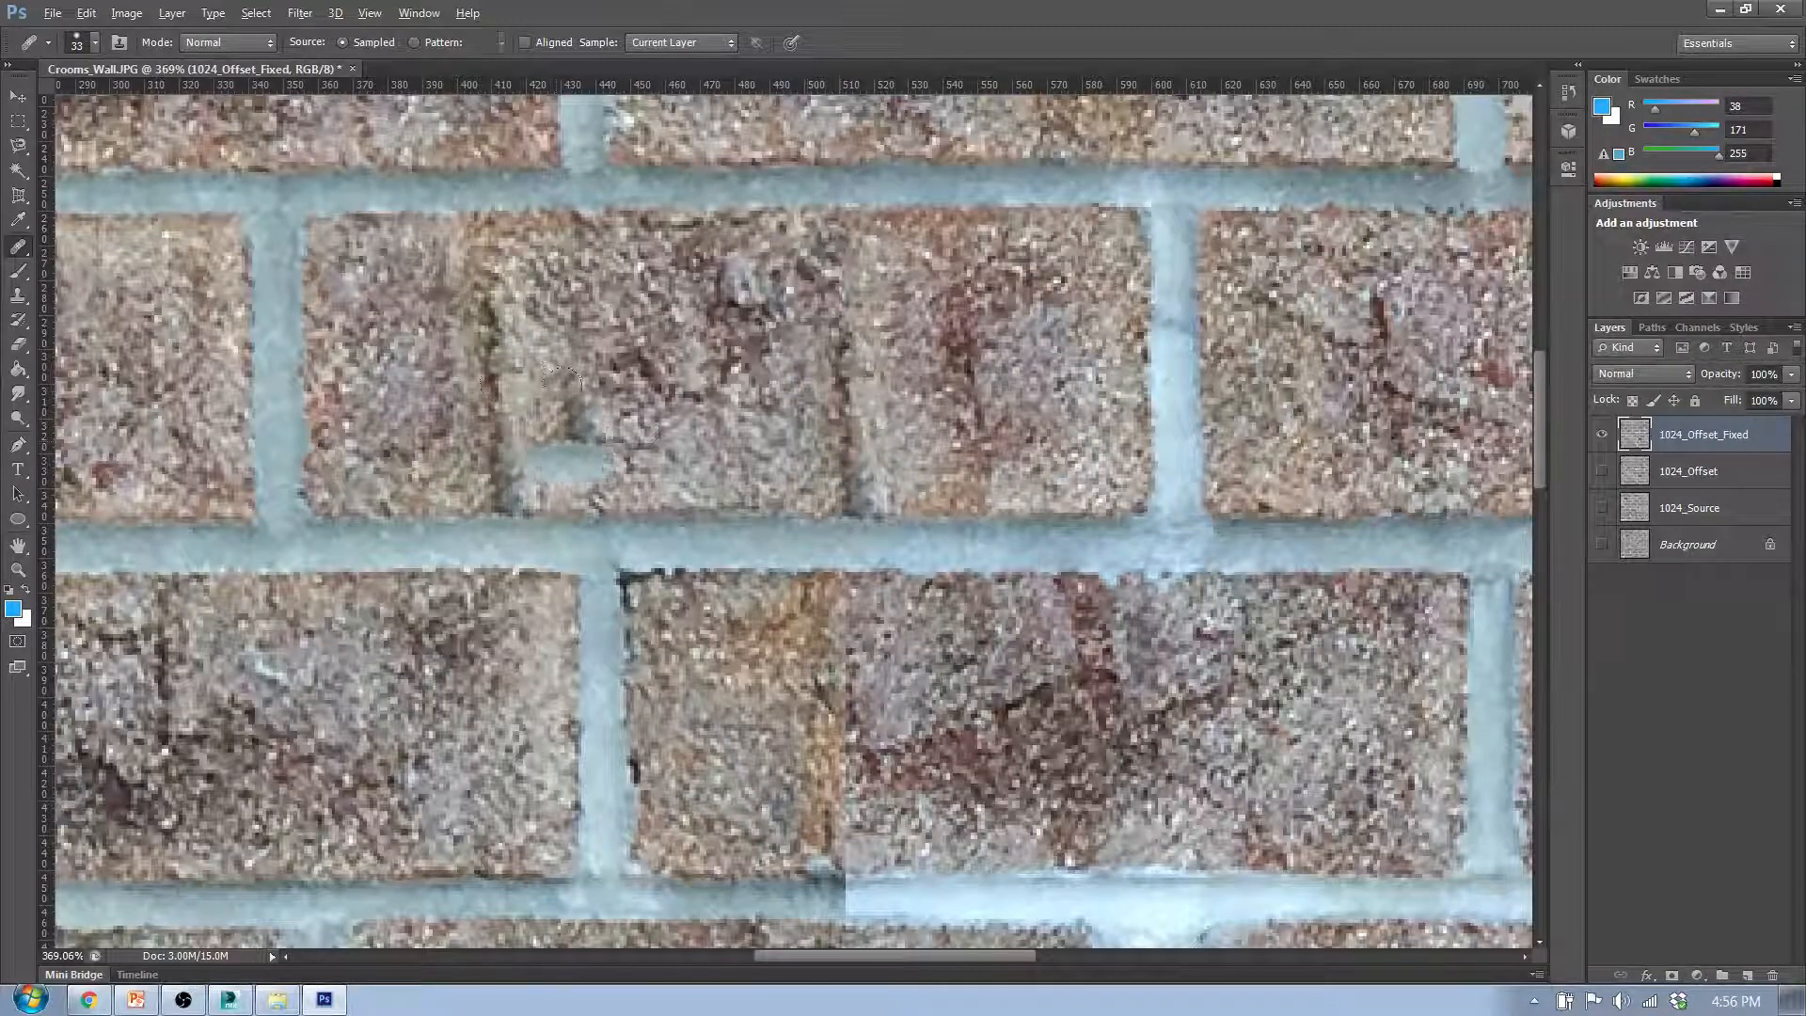
key("ctrl+z")
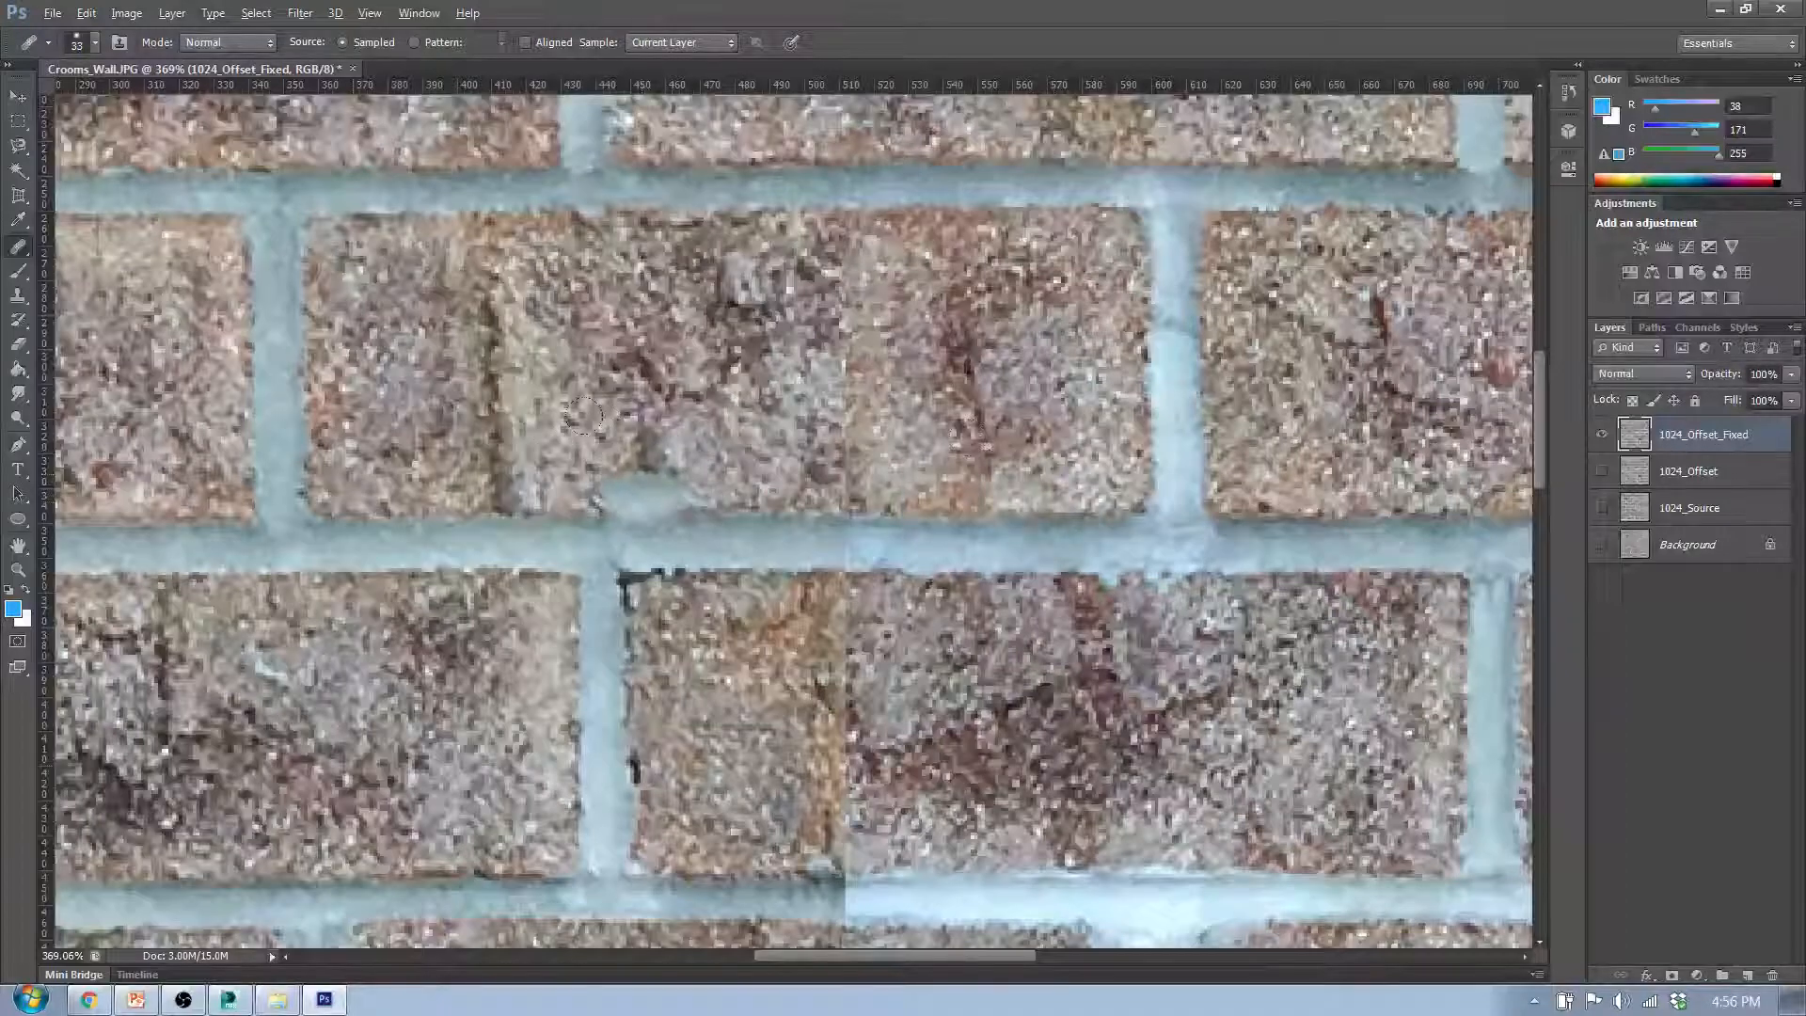
- Heal the vertical seam in the fourth-row middle brick over its full height with plain texture from the surrounding brick
left_click(280, 884, "alt")
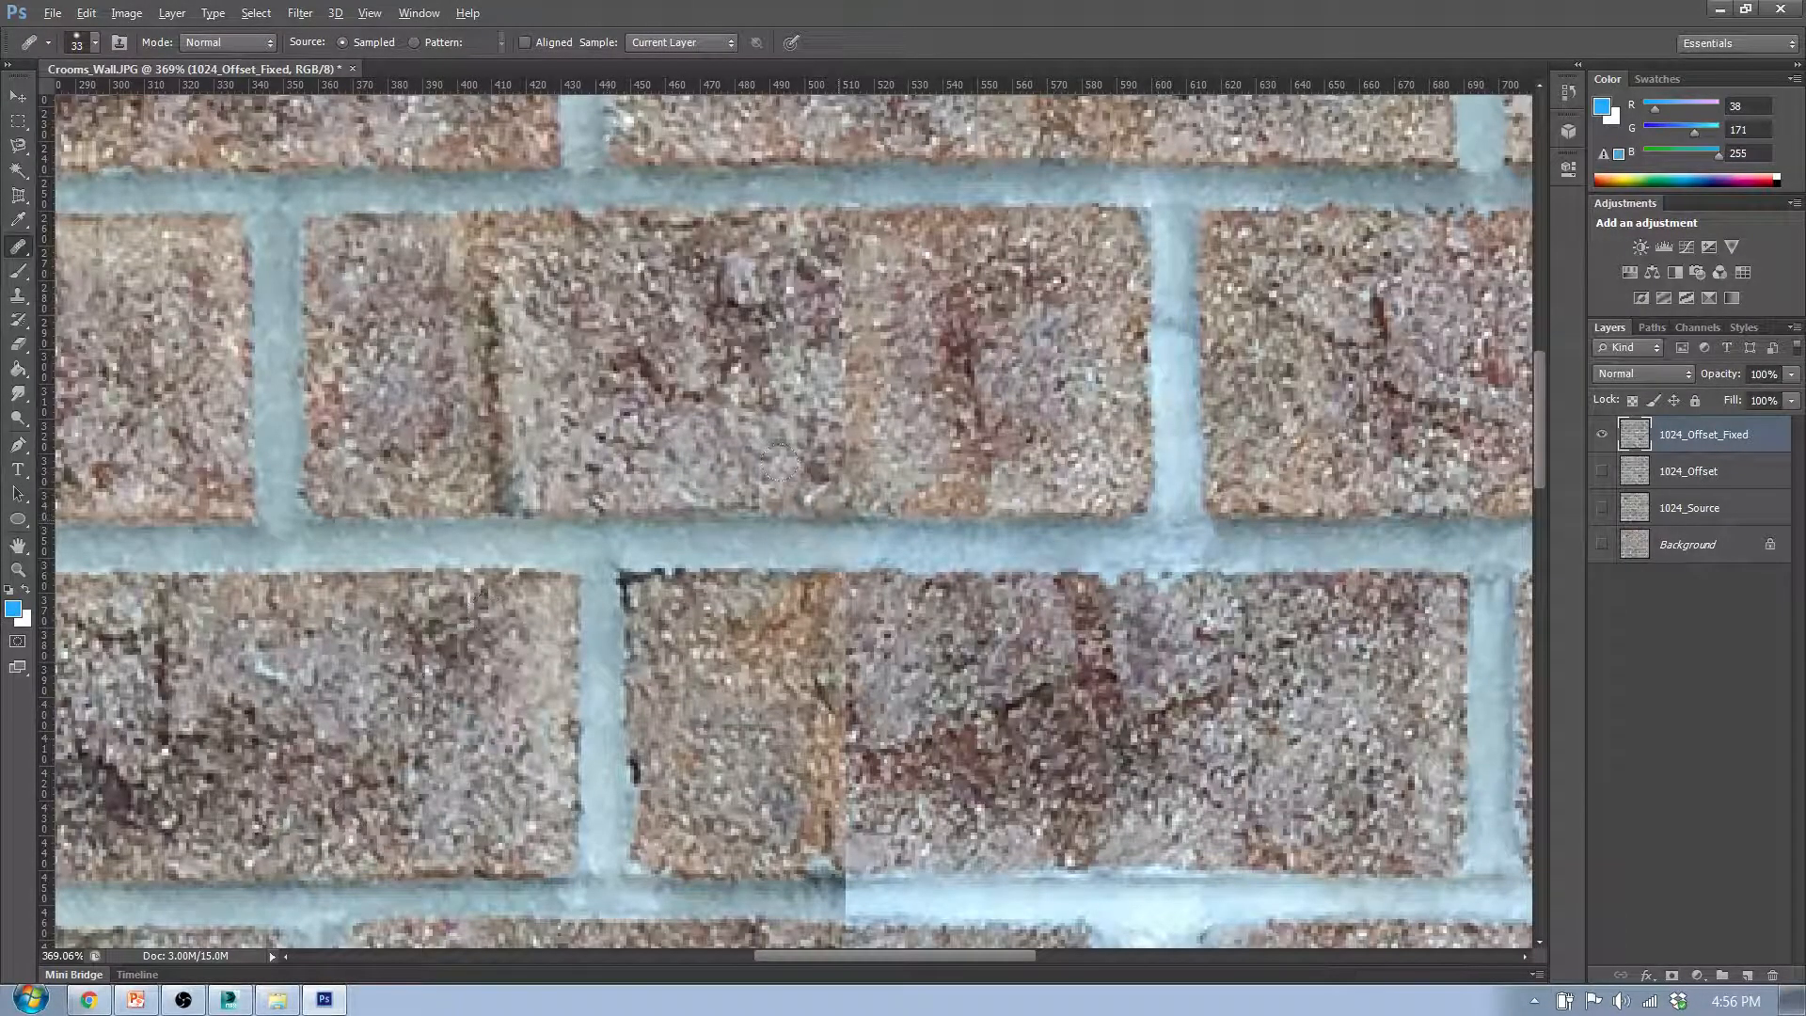
mouse_move(782, 459)
left_mouse_down()
mouse_move(828, 376)
mouse_move(842, 282)
left_mouse_up()
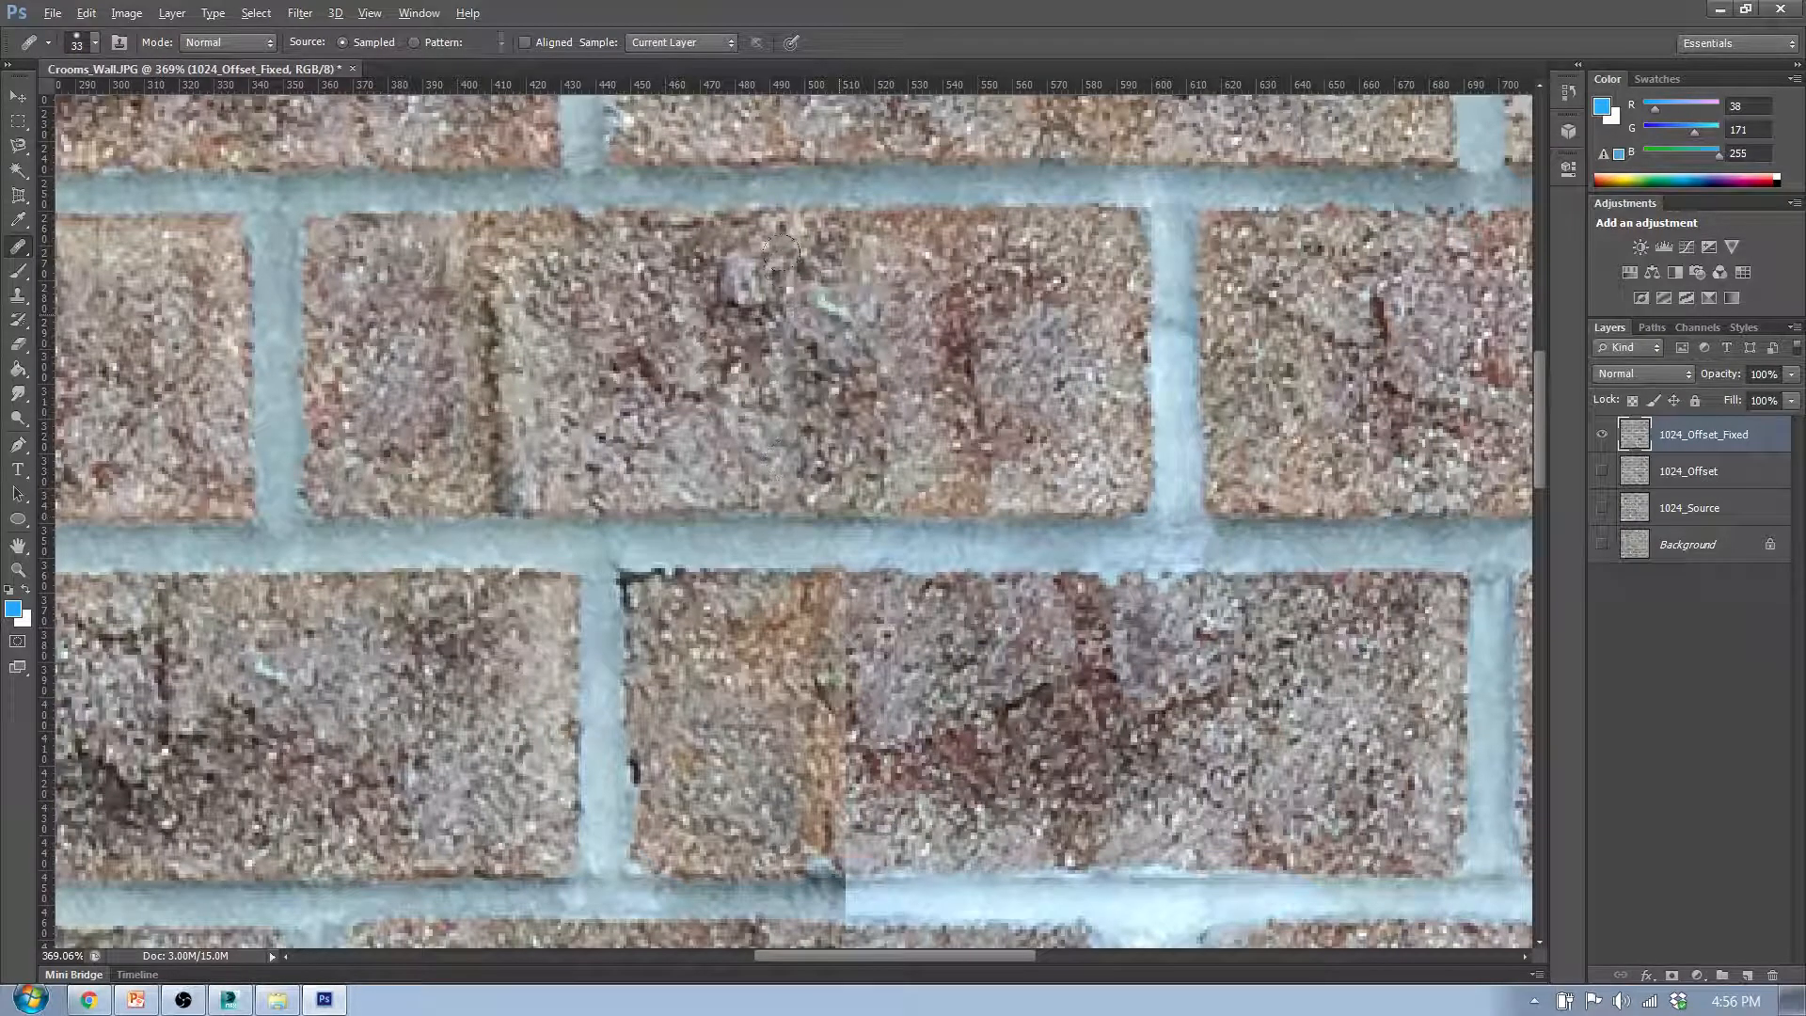
left_click(376, 225, "alt")
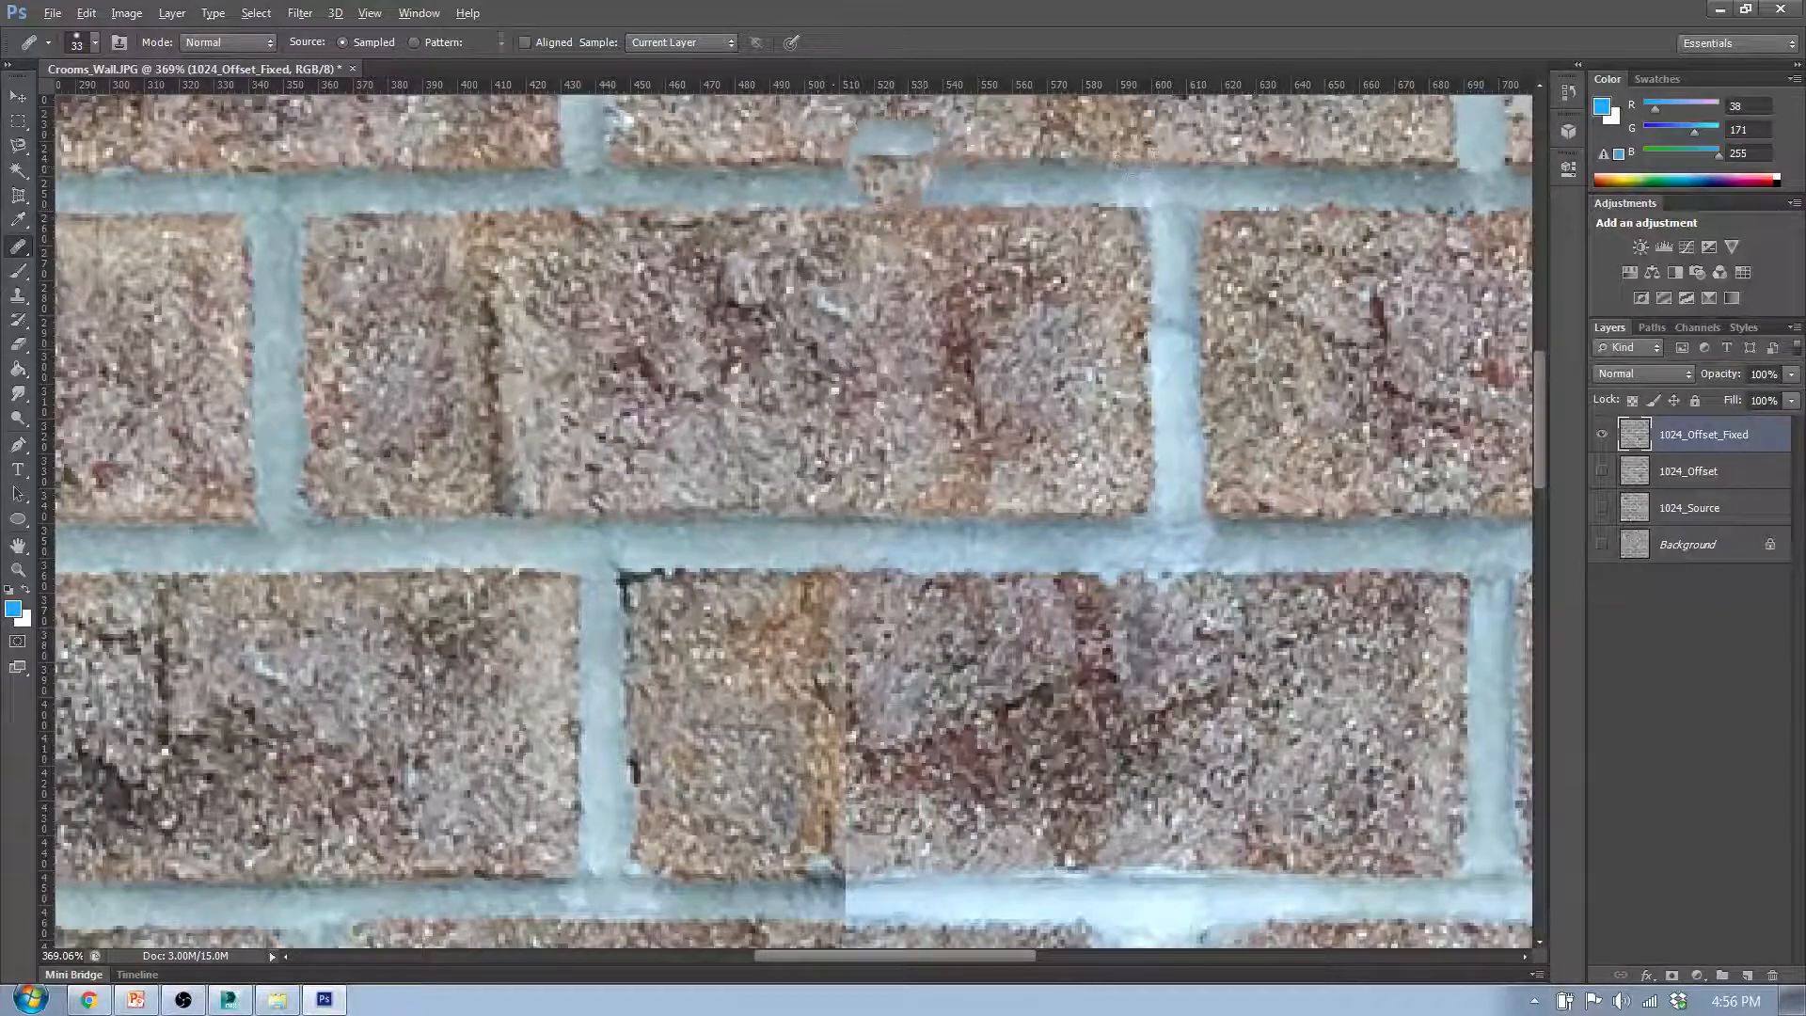
scroll(933, 159, "up", 3)
mouse_move(806, 264)
left_mouse_down()
mouse_move(881, 307)
mouse_move(932, 418)
left_mouse_up()
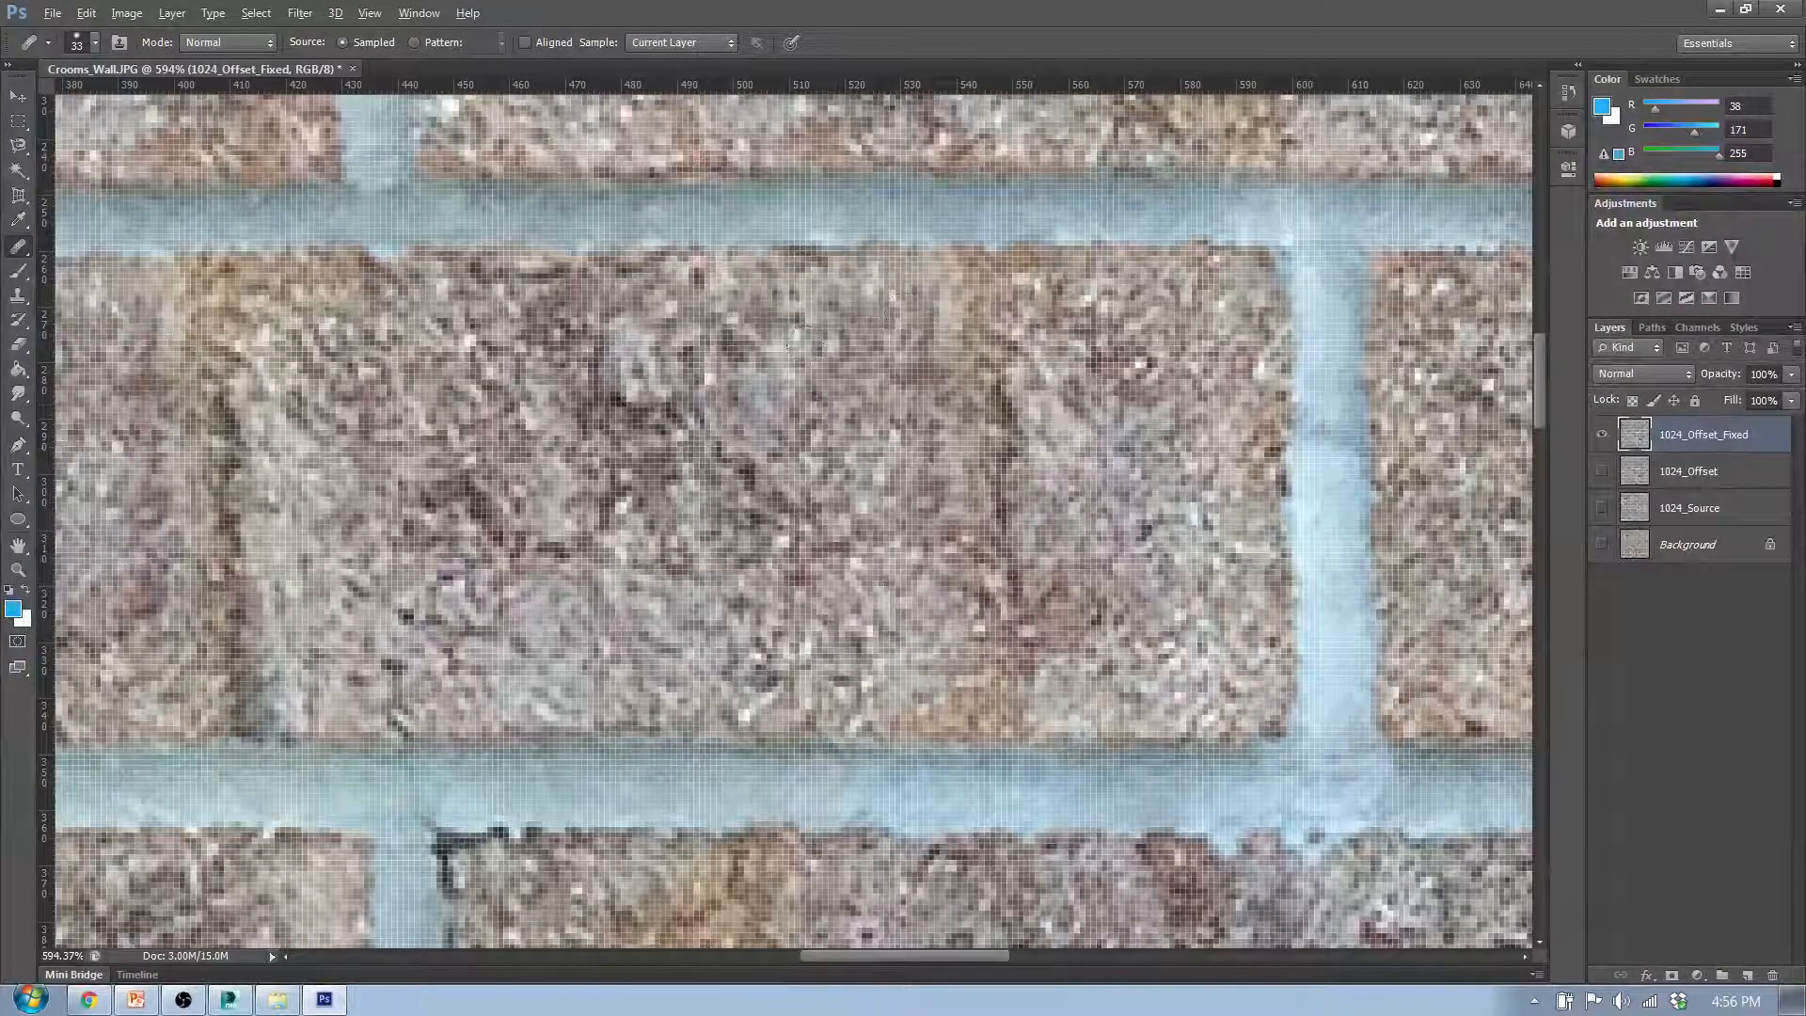
- Try to heal the dark vertical crack in the left part of the fourth-row middle brick, then undo the stroke
scroll(941, 470, "down", 4)
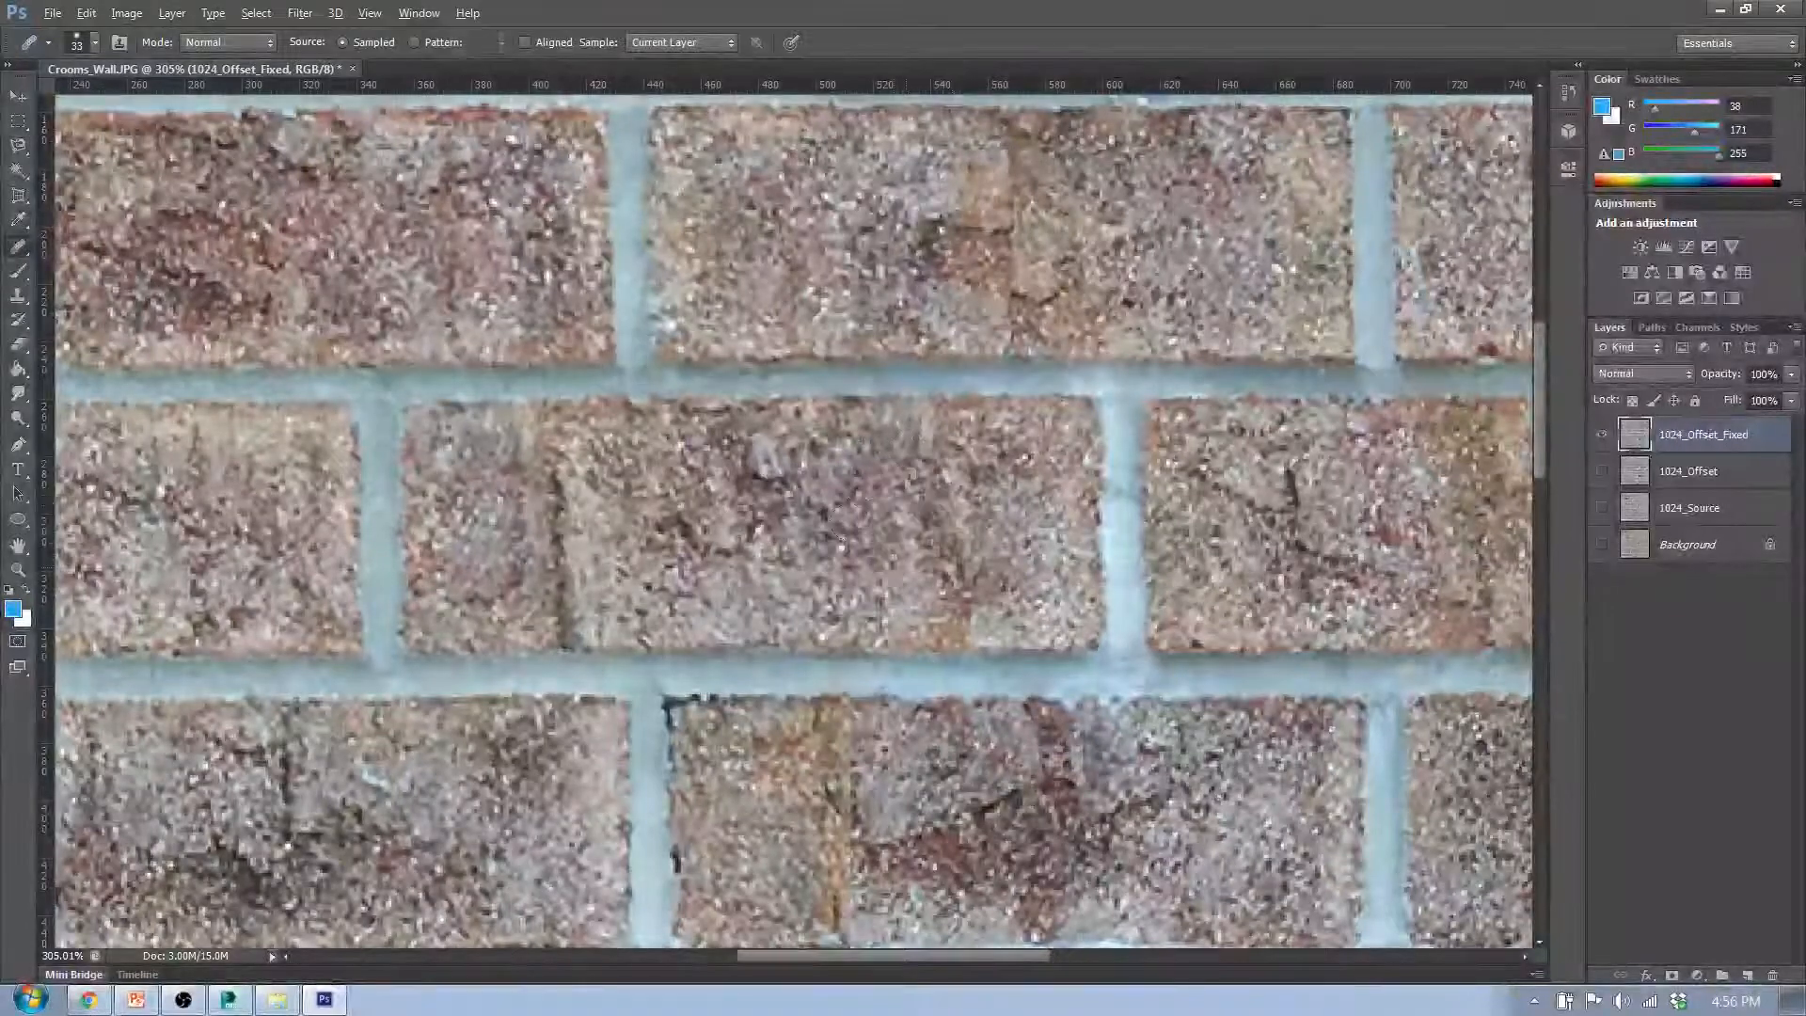
scroll(902, 571, "down", 2)
scroll(1025, 594, "down", 1)
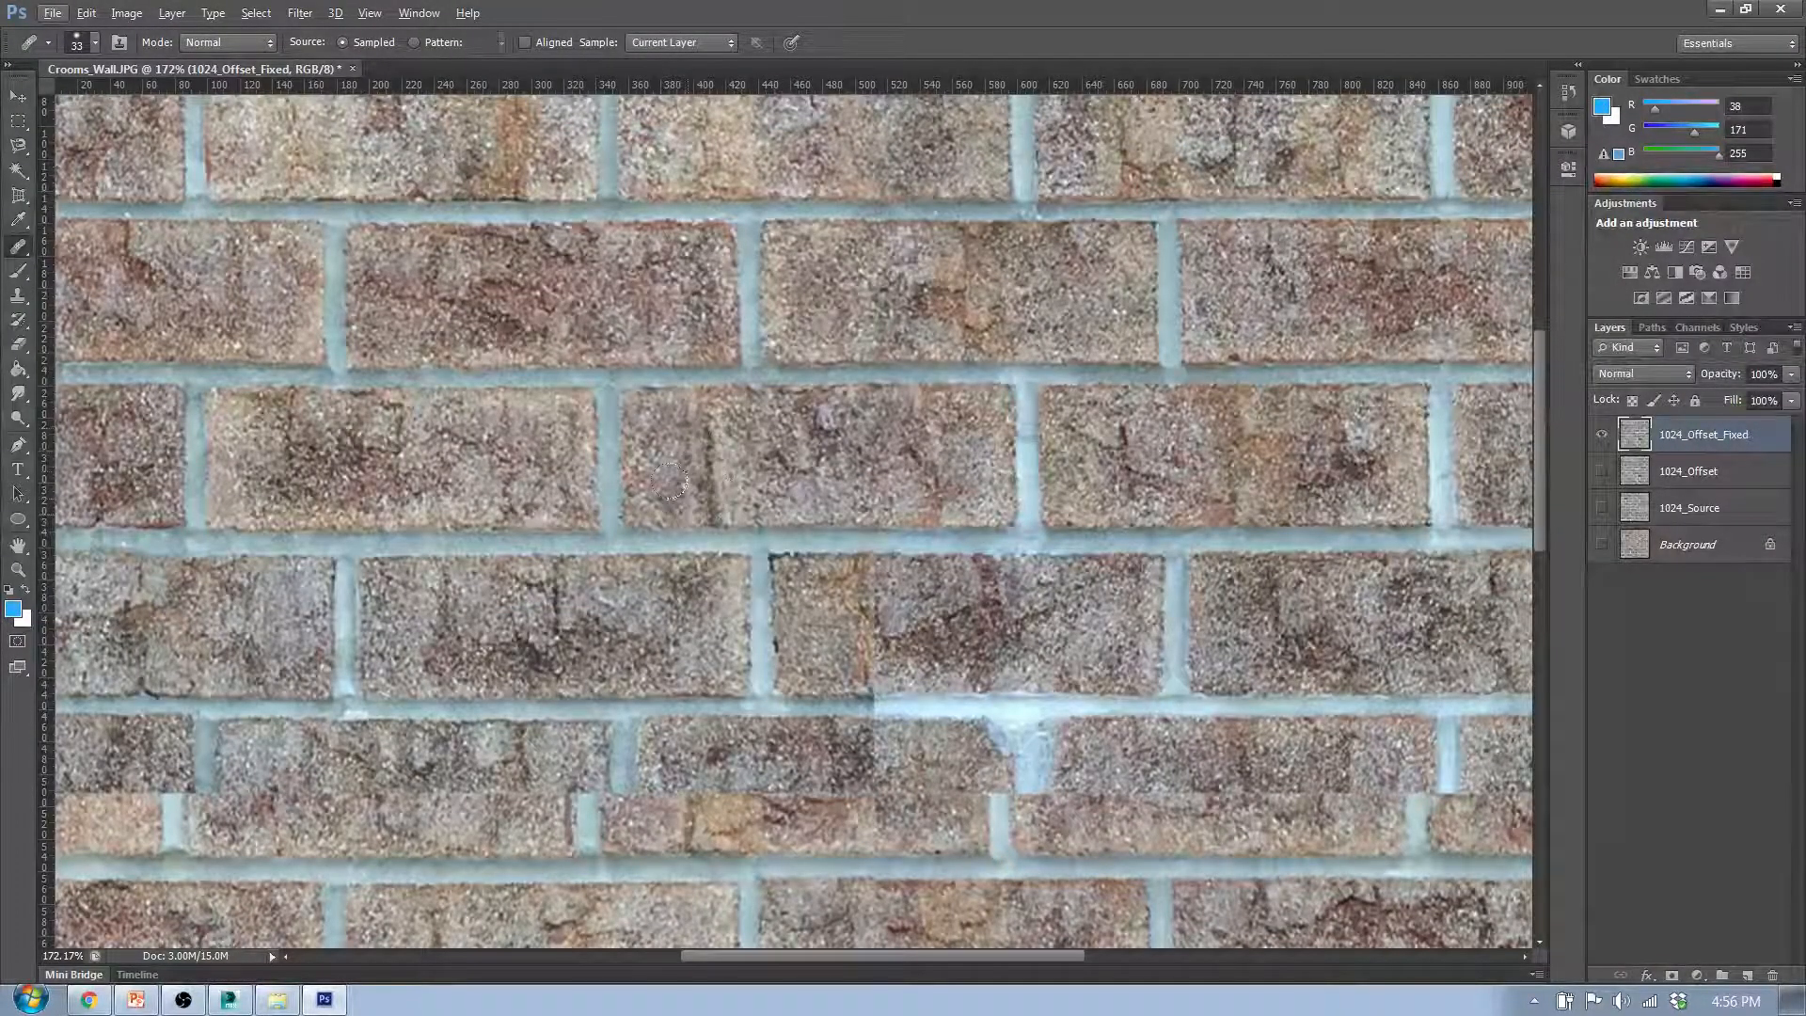
left_click_drag(670, 481, 698, 463)
scroll(785, 536, "down", 2)
key("ctrl+z")
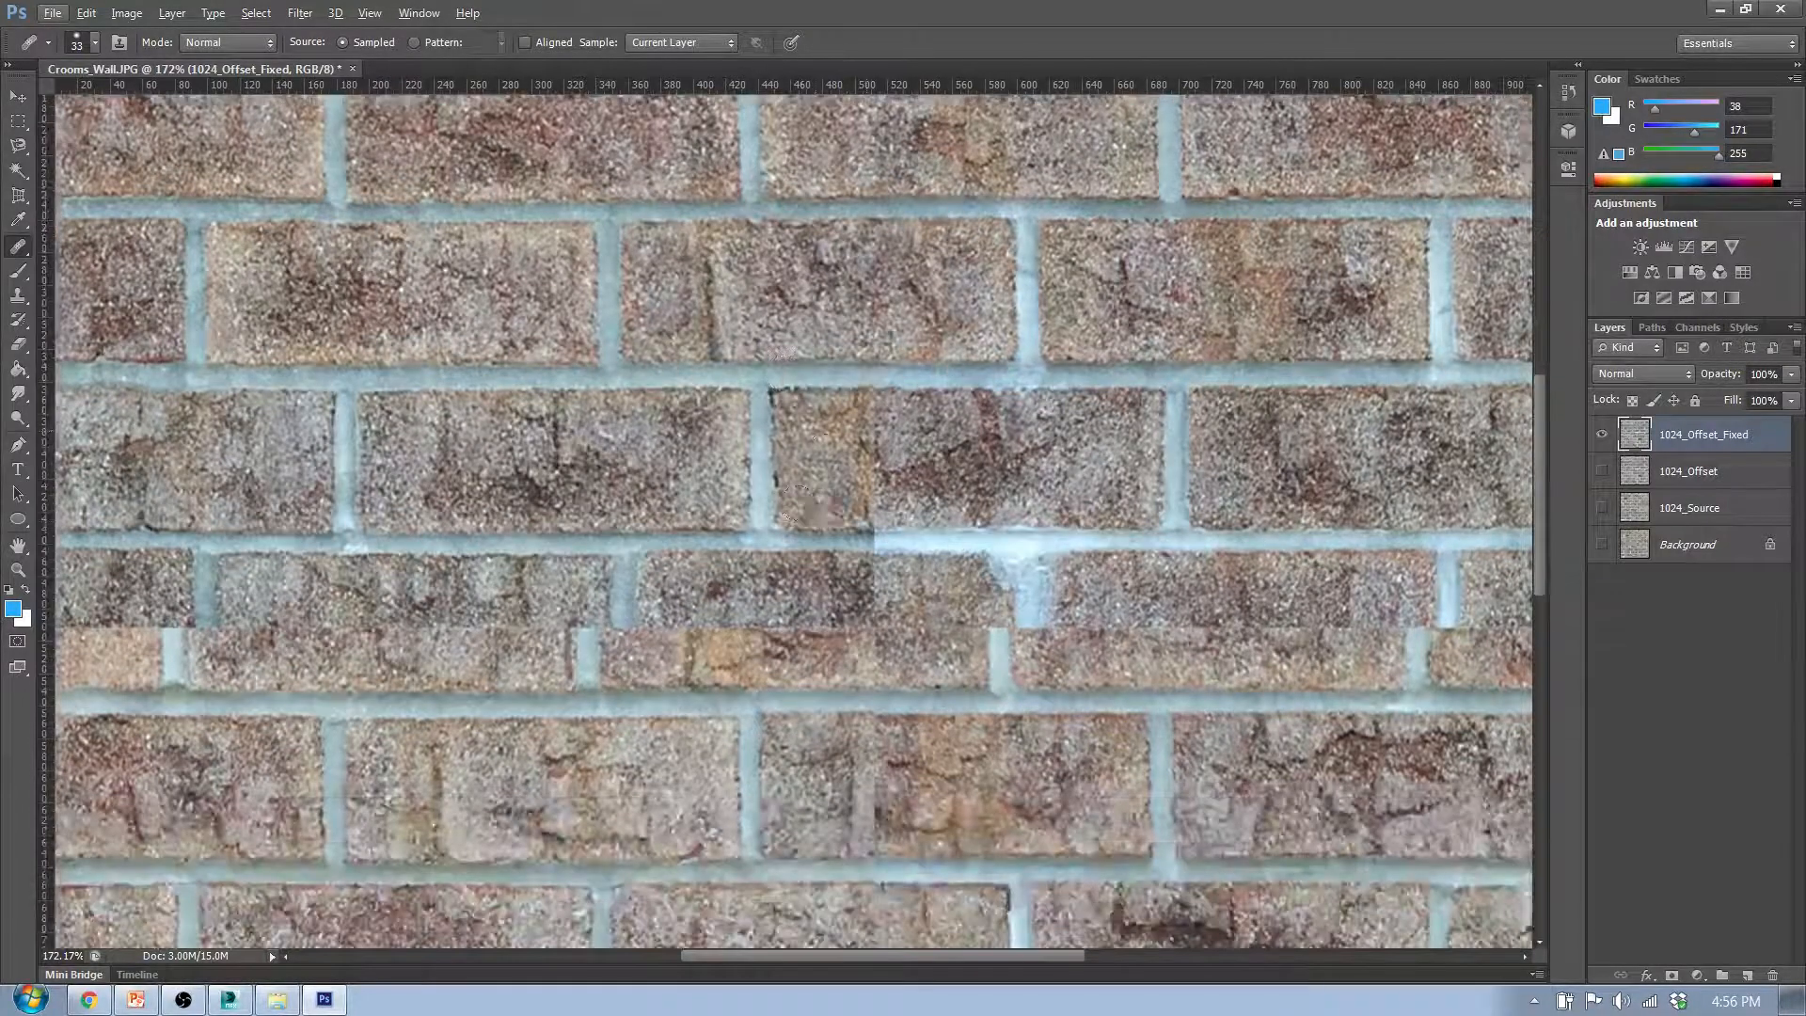
- Heal the vertical seam in the fifth-row middle brick and the mortar line beneath it, sampling from the brick's upper right area
scroll(869, 431, "up", 4)
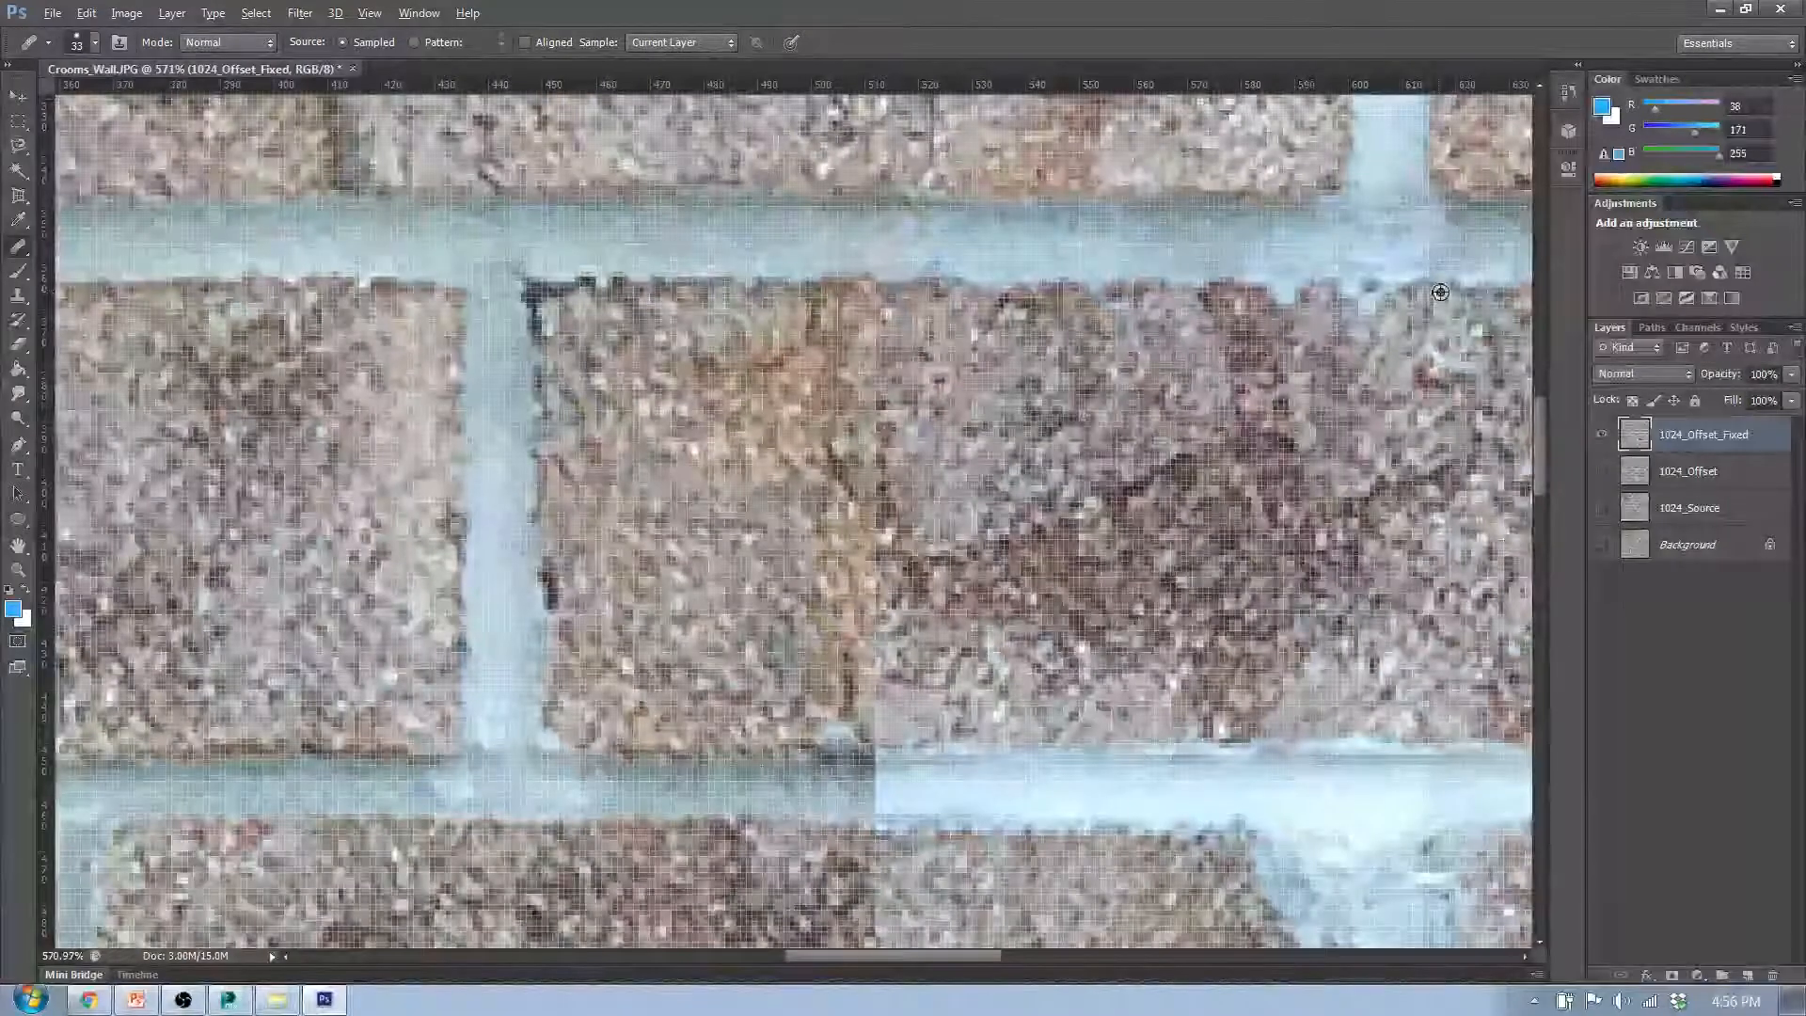
left_click(1440, 293, "alt")
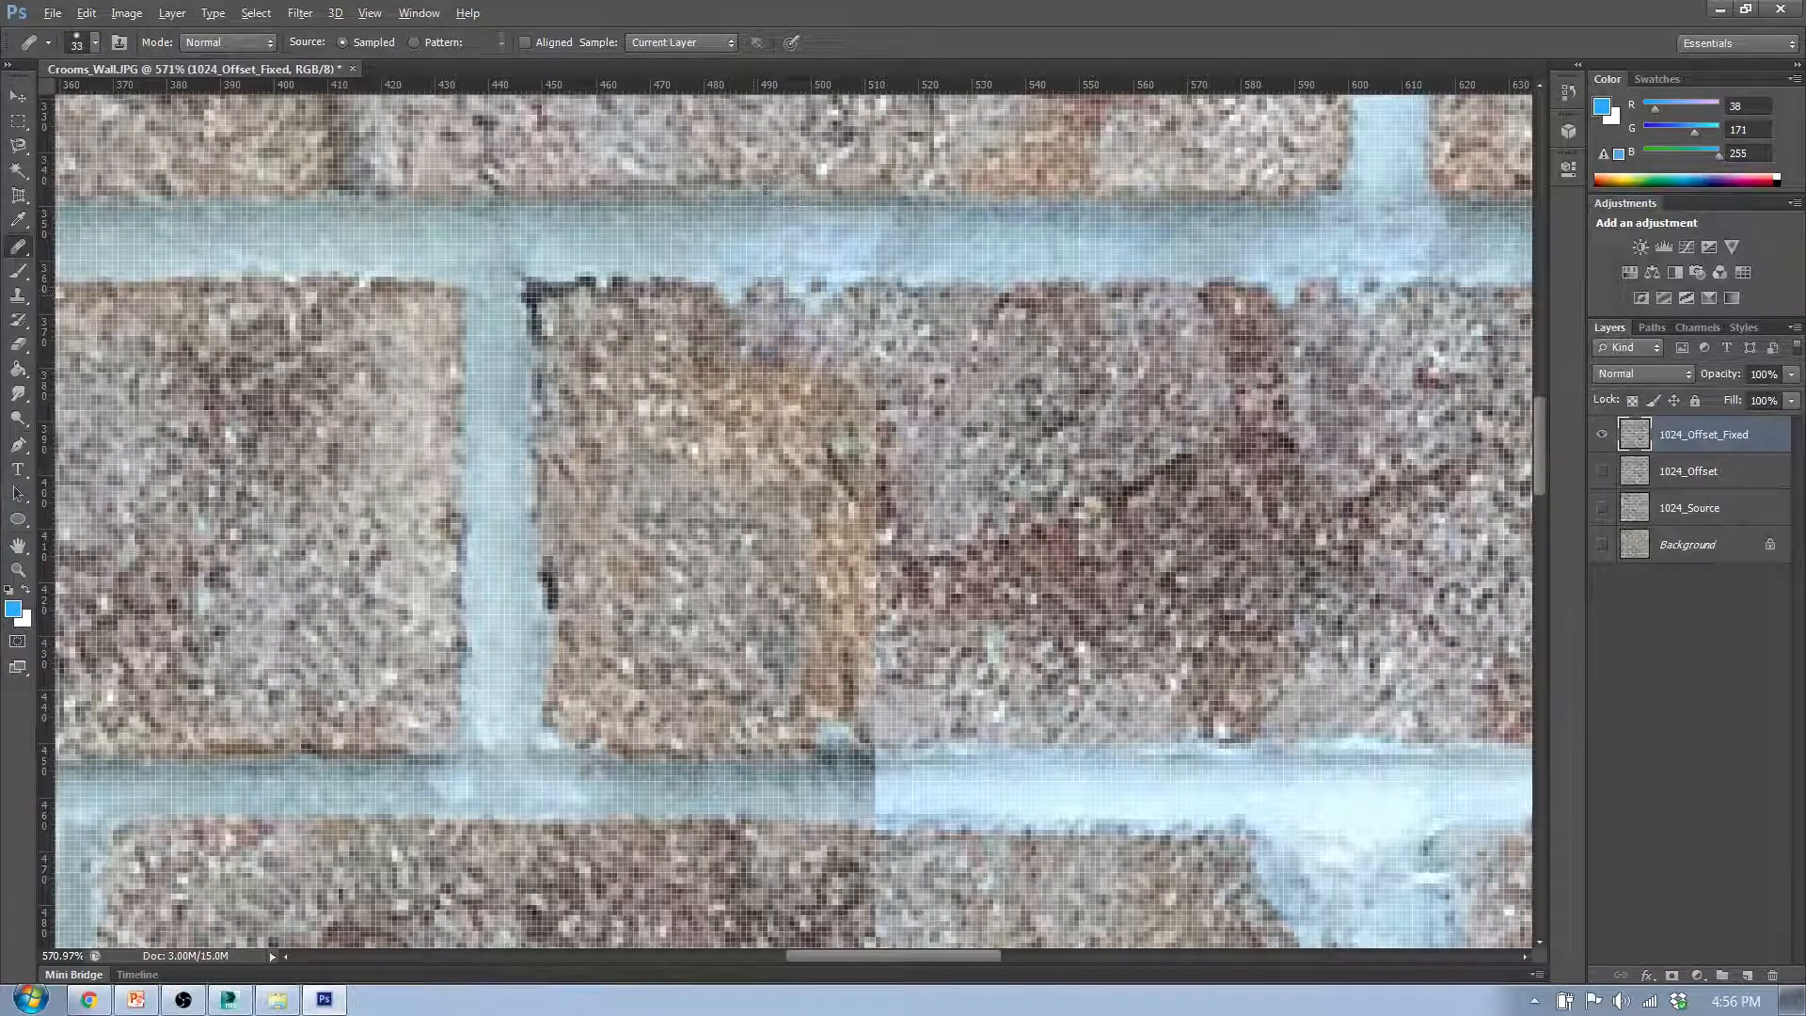
mouse_move(800, 303)
left_mouse_down()
mouse_move(887, 434)
mouse_move(847, 532)
mouse_move(936, 538)
mouse_move(882, 575)
left_mouse_up()
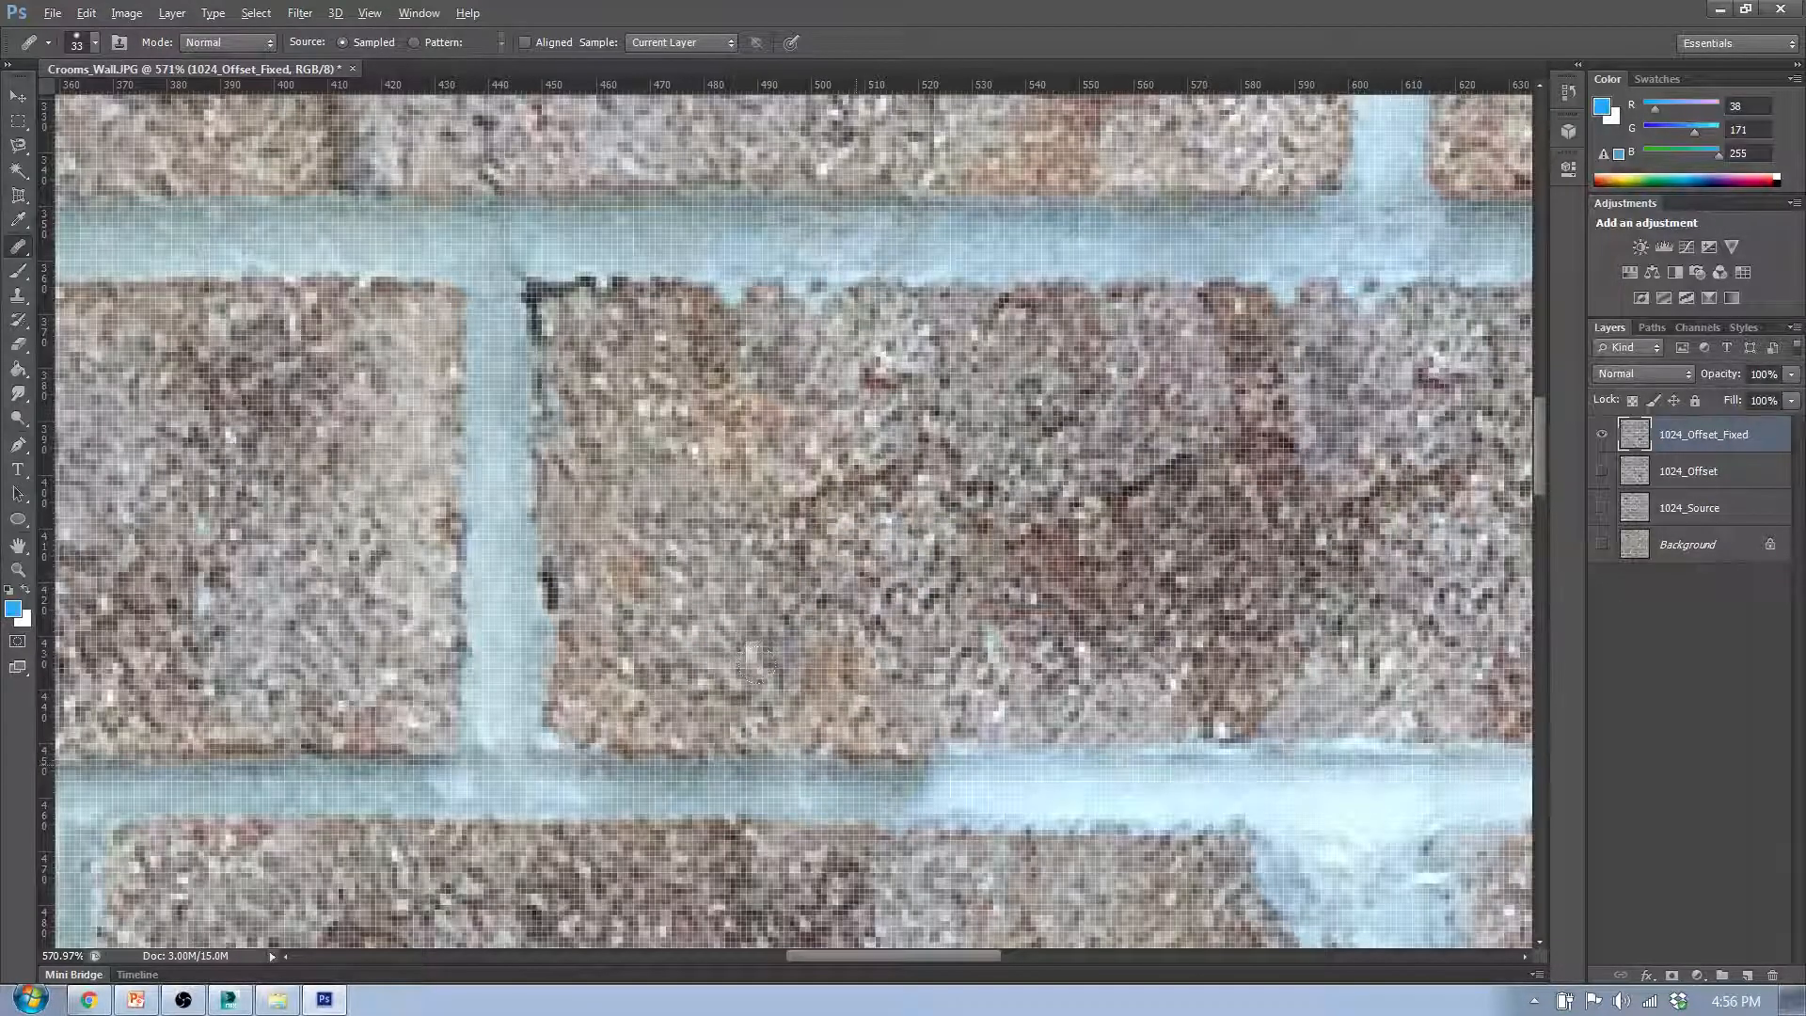
scroll(818, 447, "down", 6)
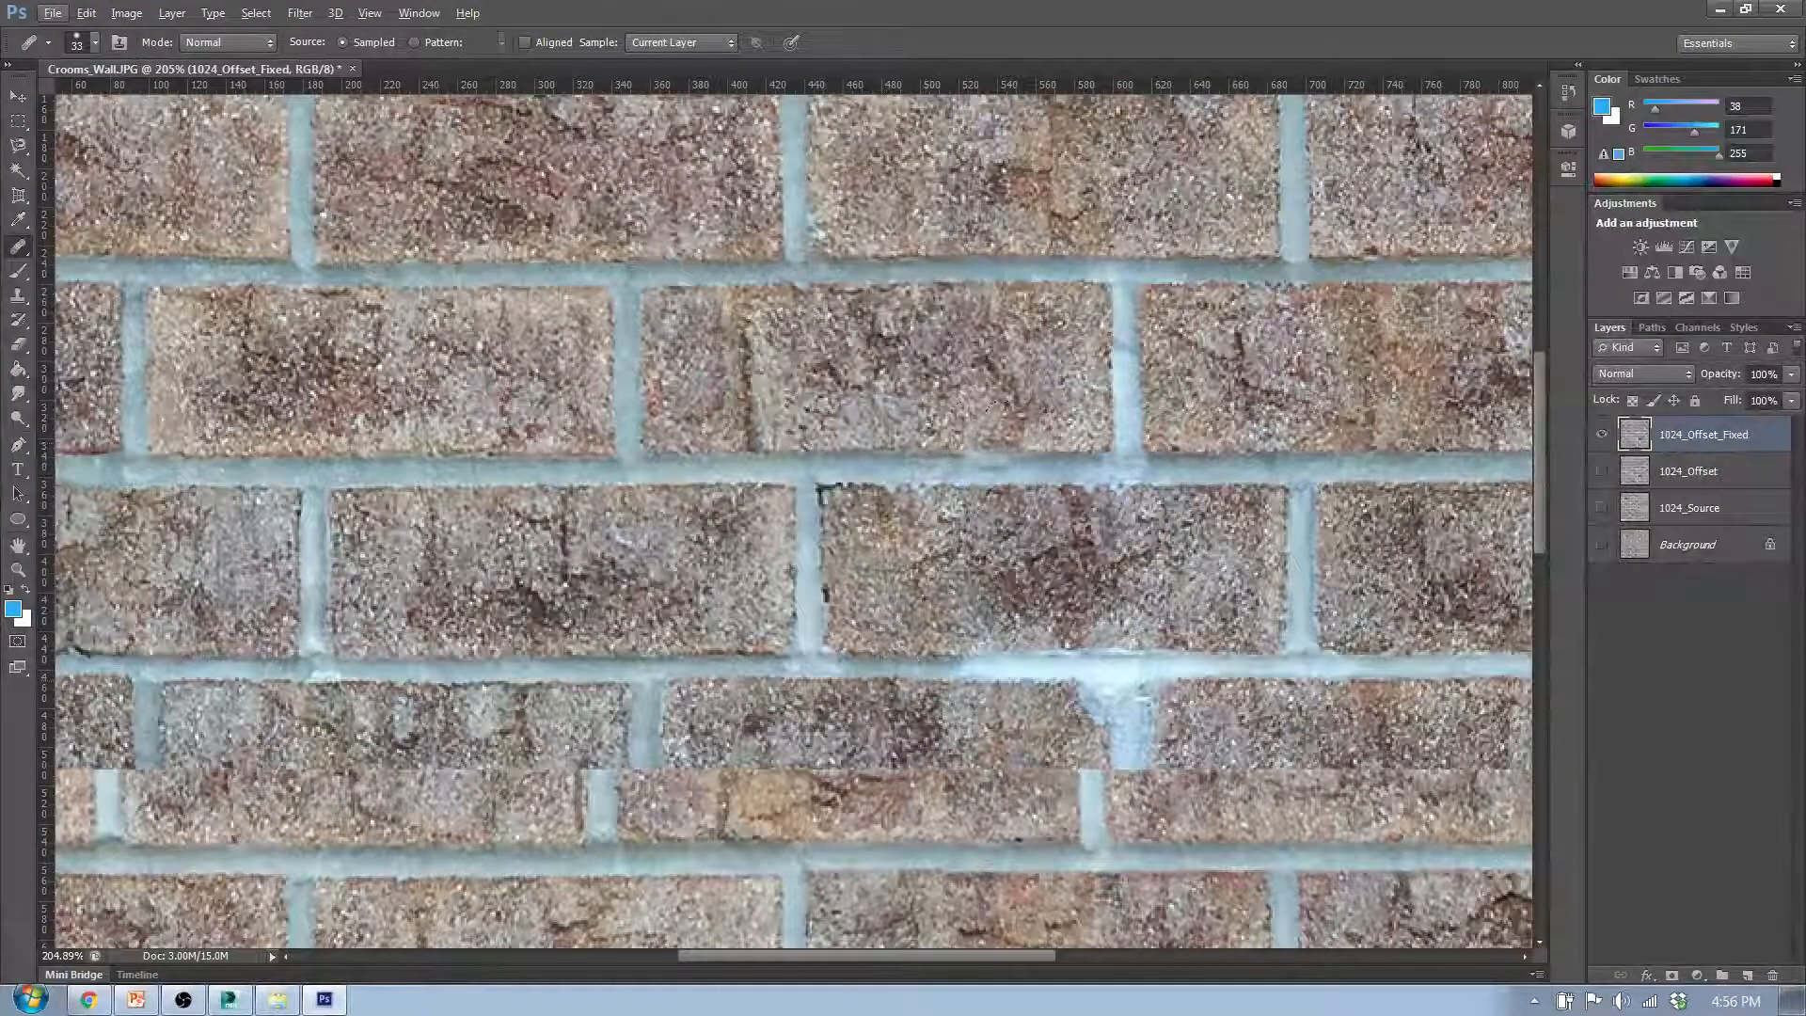
- Examine the horizontal seam through the split sixth row and the remaining rows for mismatched bricks and mortar joints
scroll(992, 414, "up", 5)
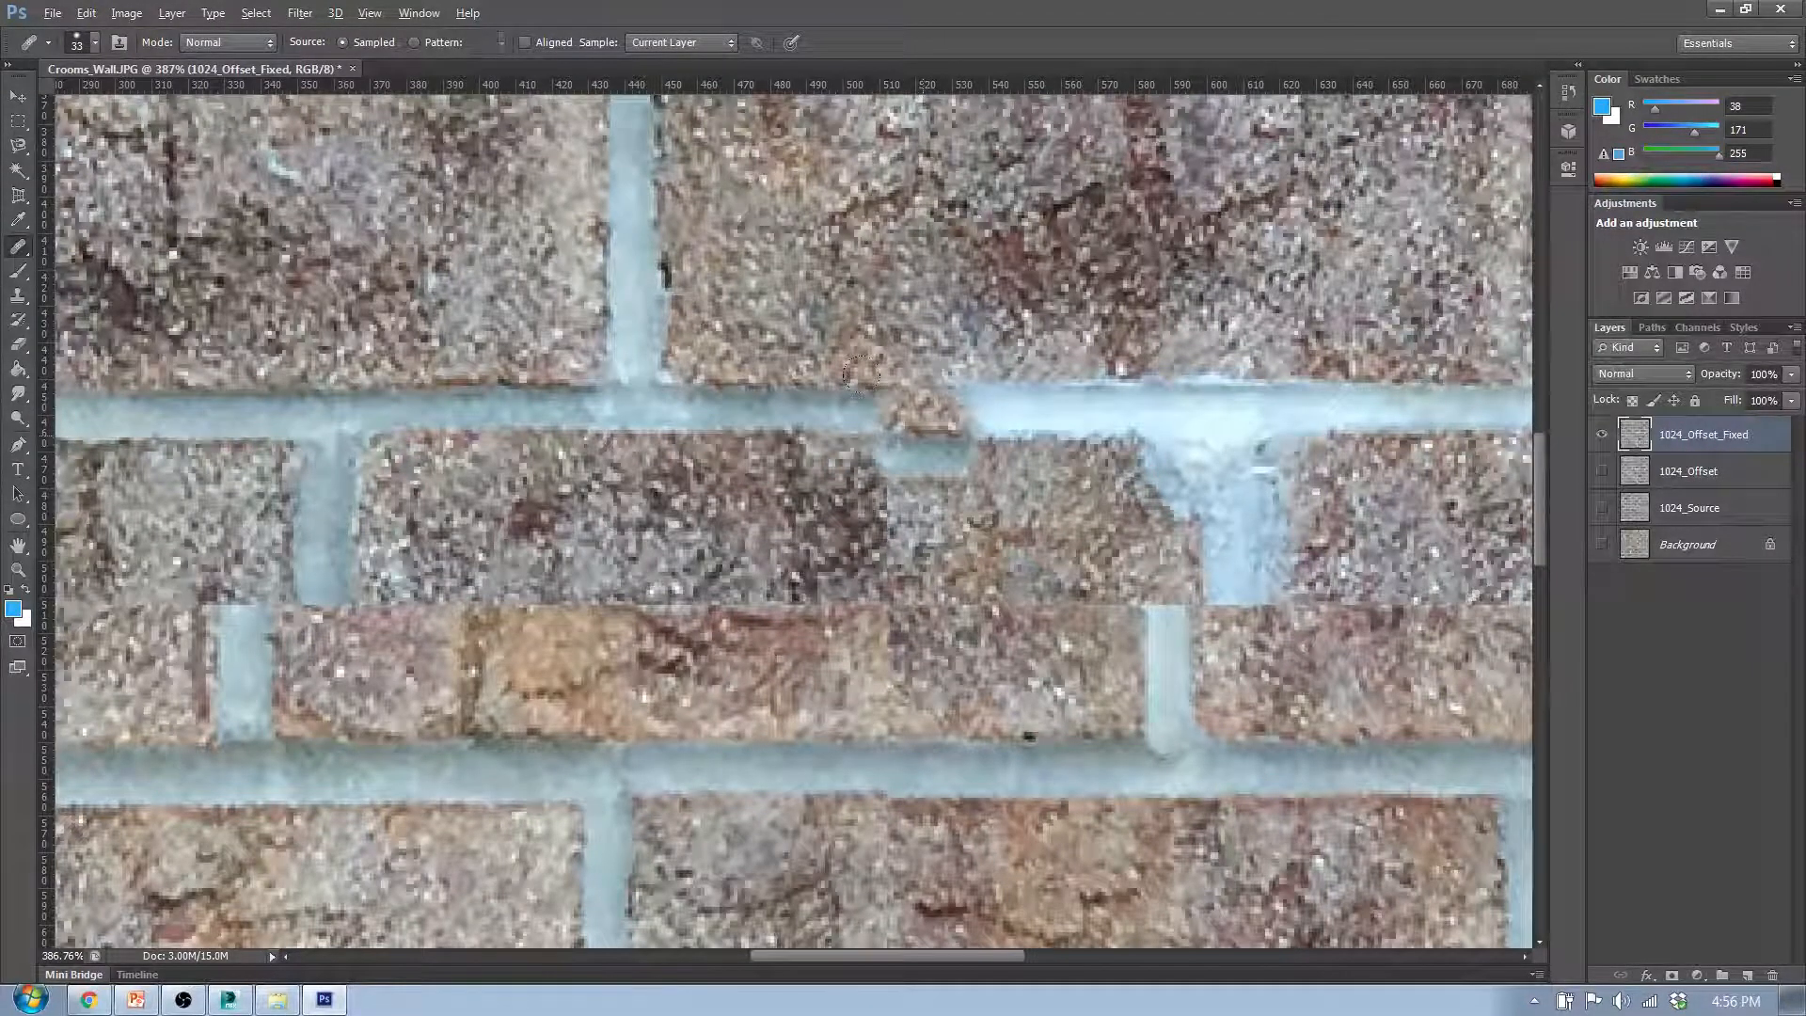
scroll(847, 489, "down", 3)
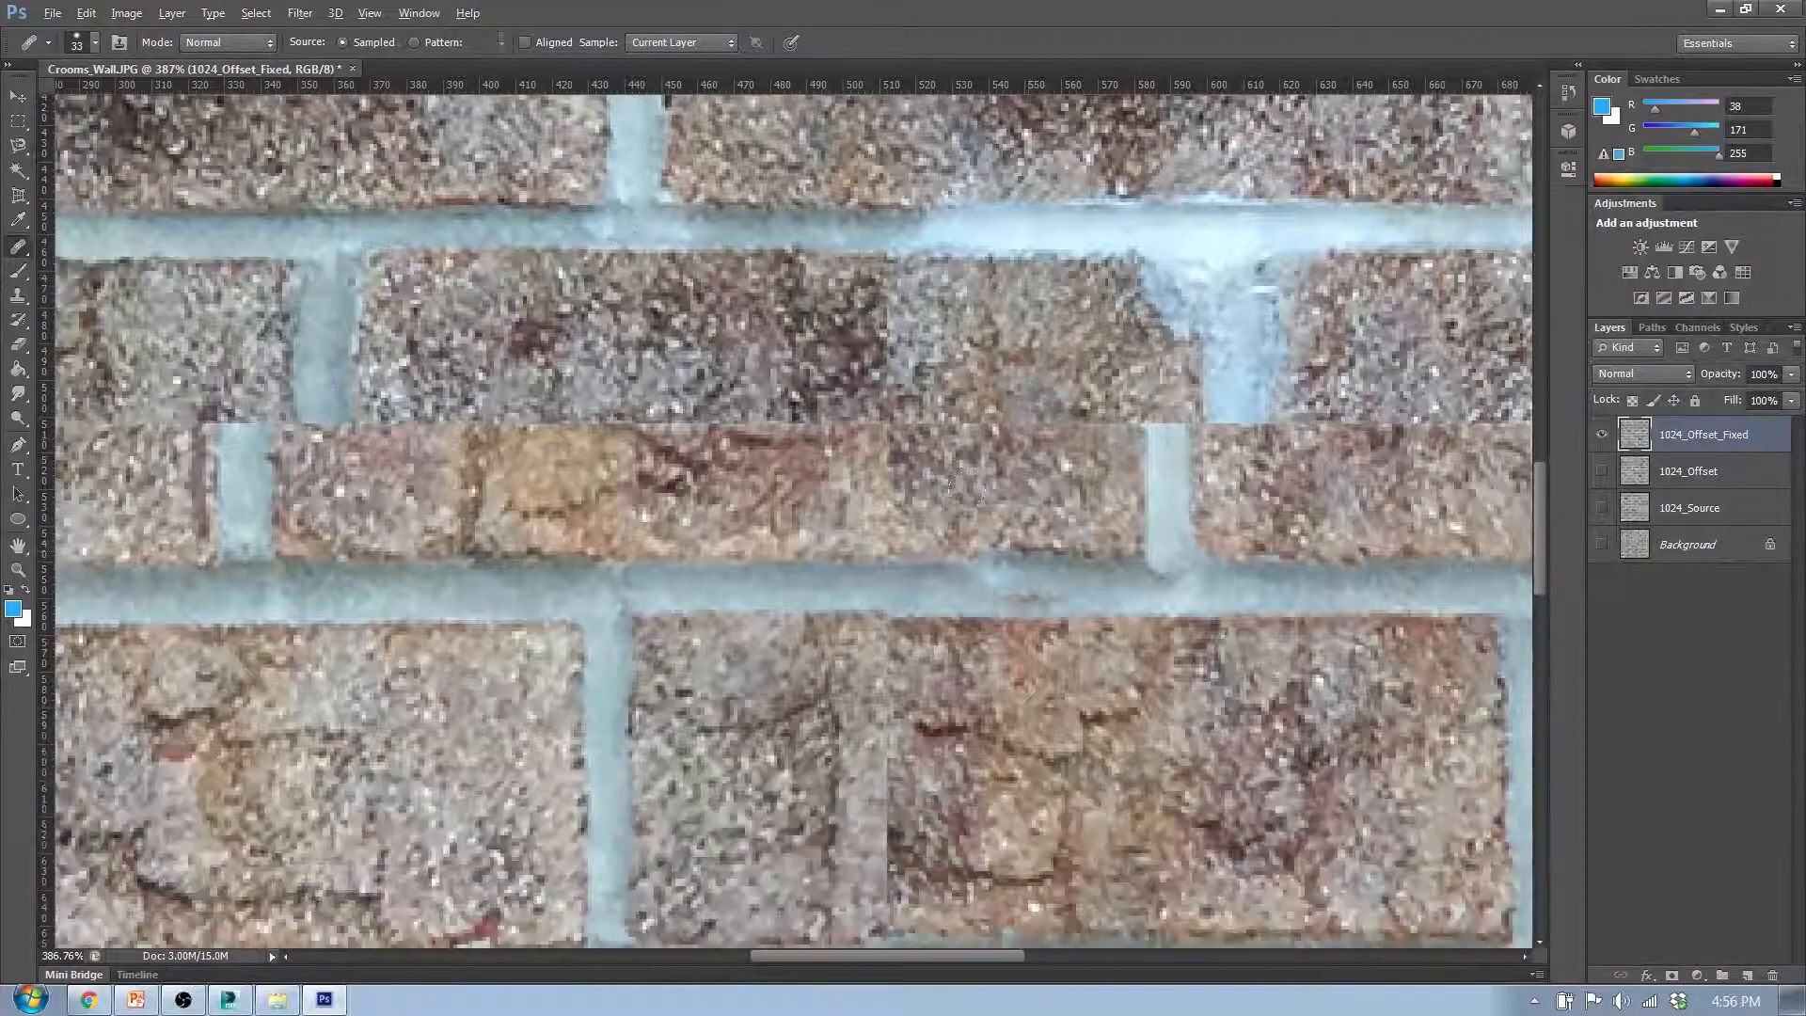
scroll(964, 488, "down", 2)
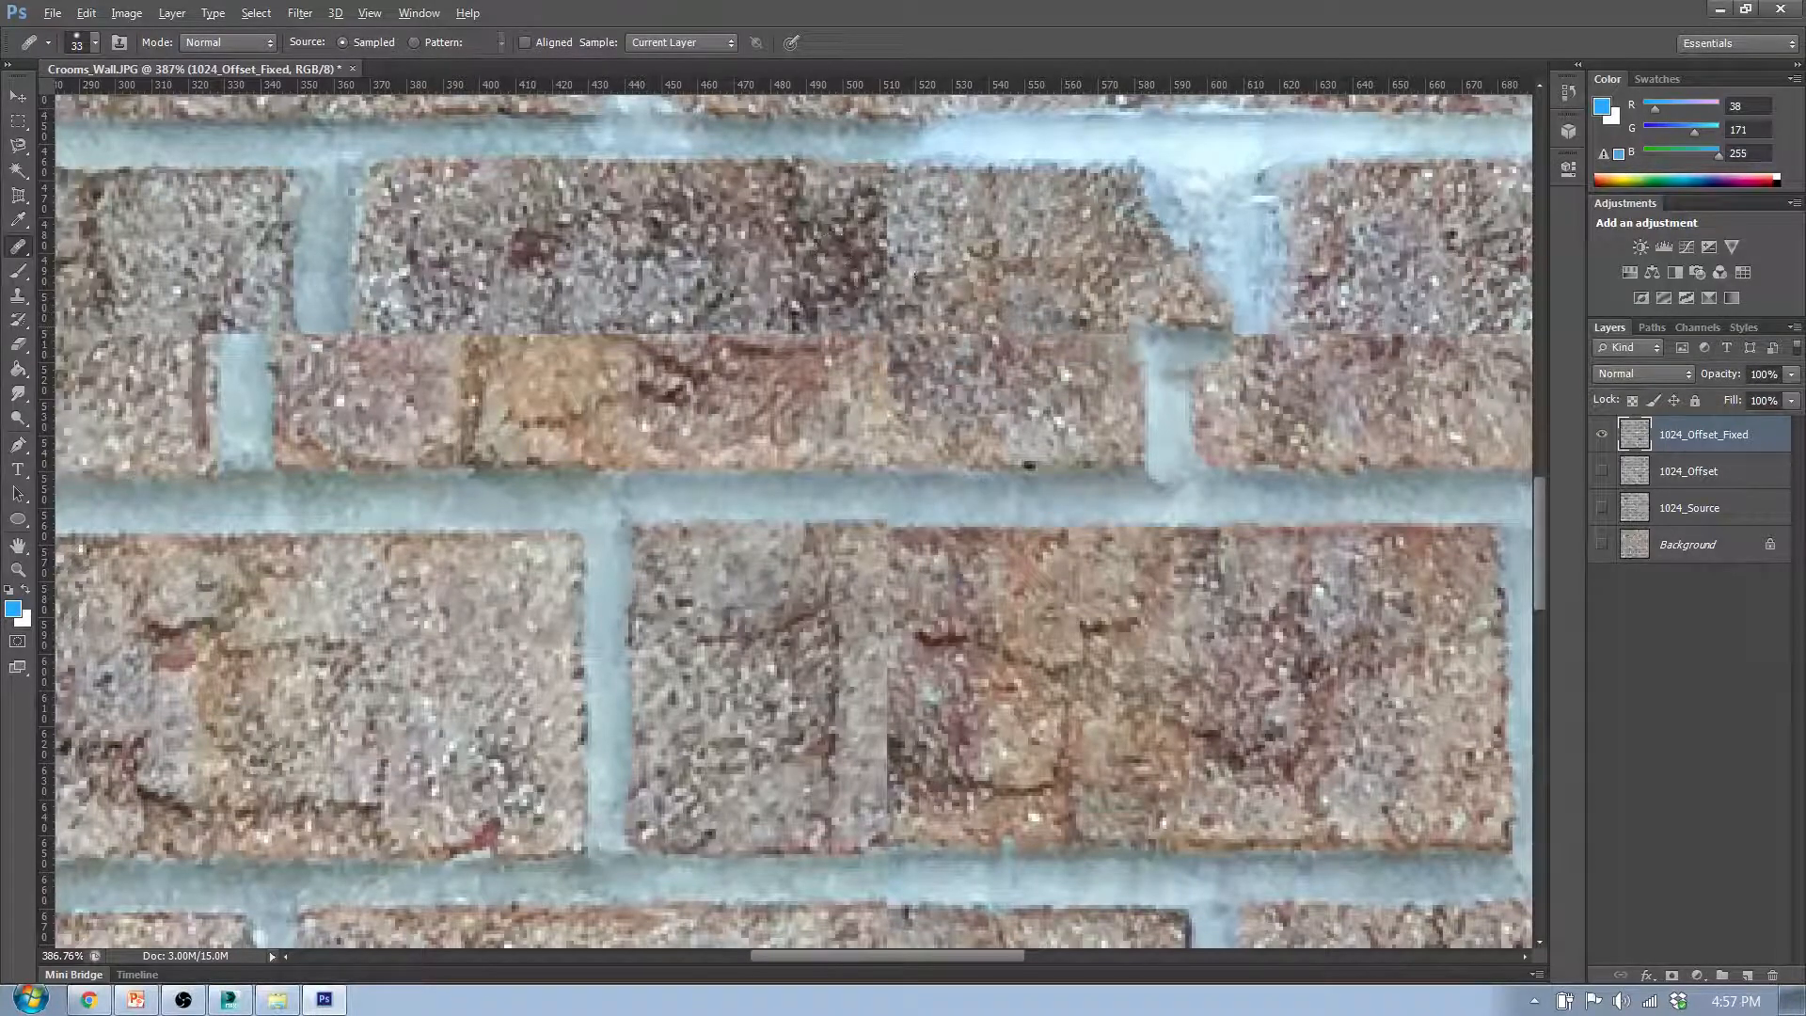
scroll(921, 347, "down", 5)
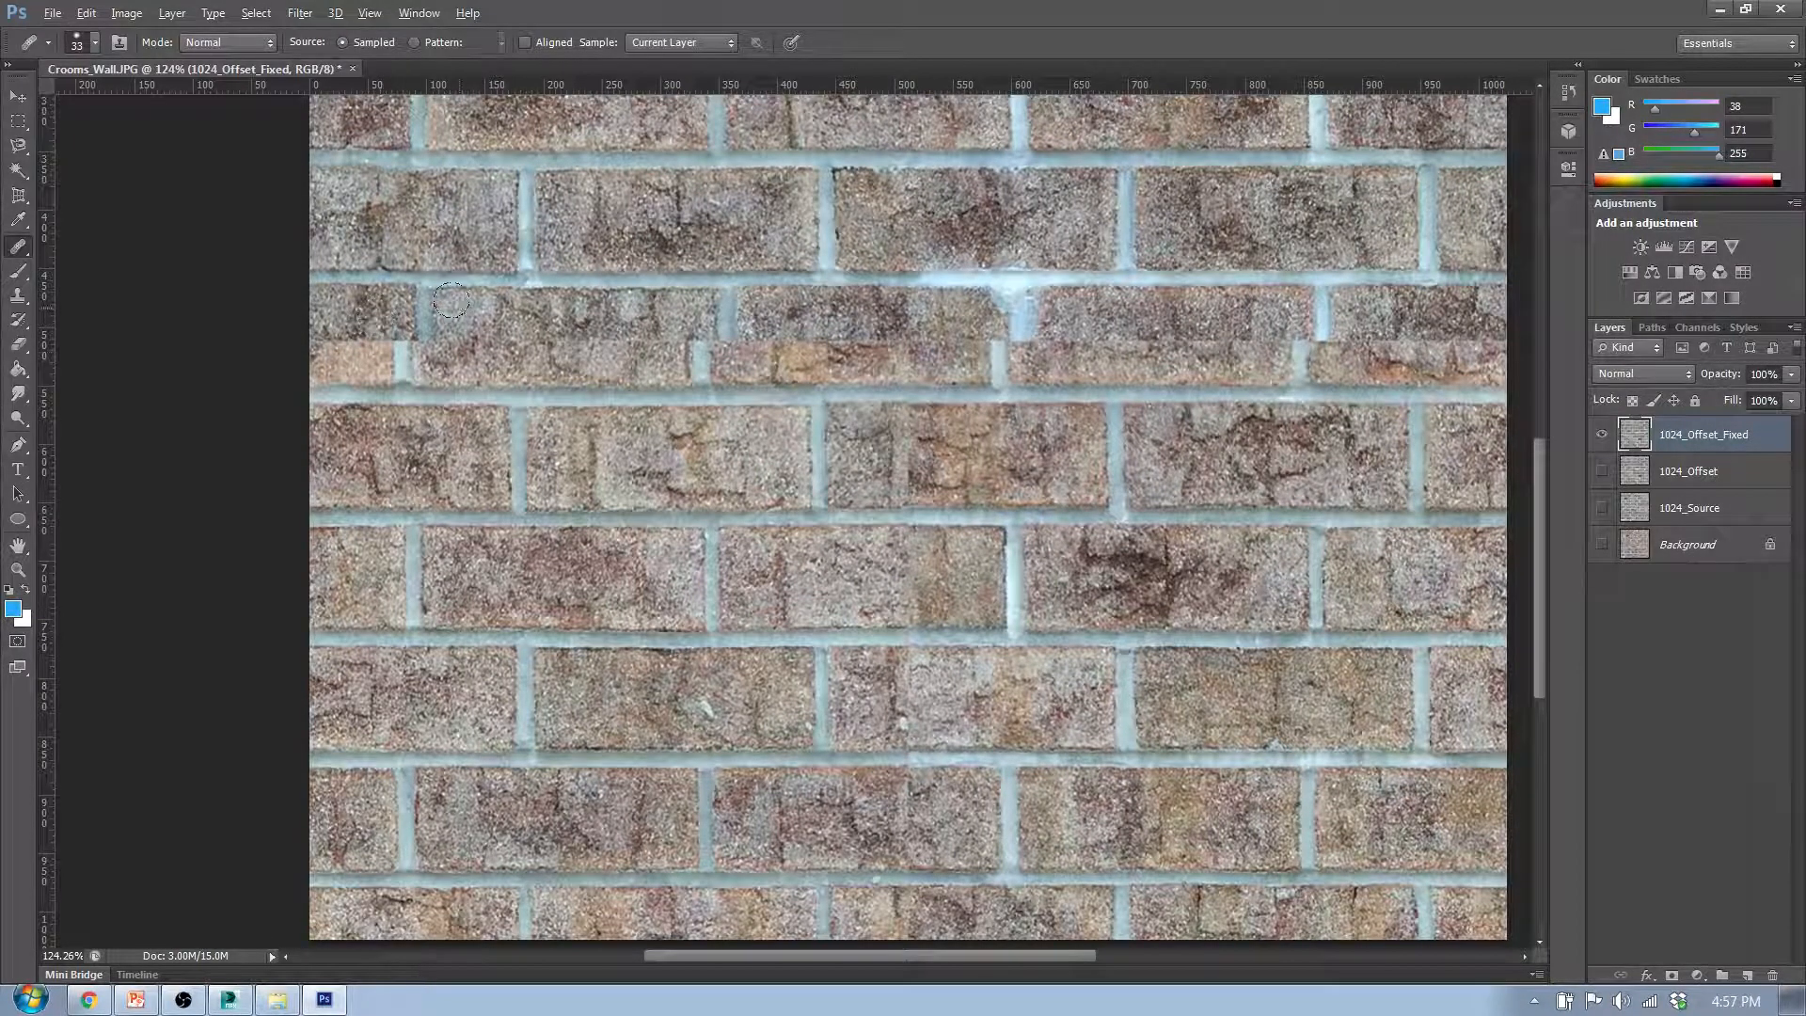
scroll(451, 300, "up", 4)
scroll(797, 314, "down", 3)
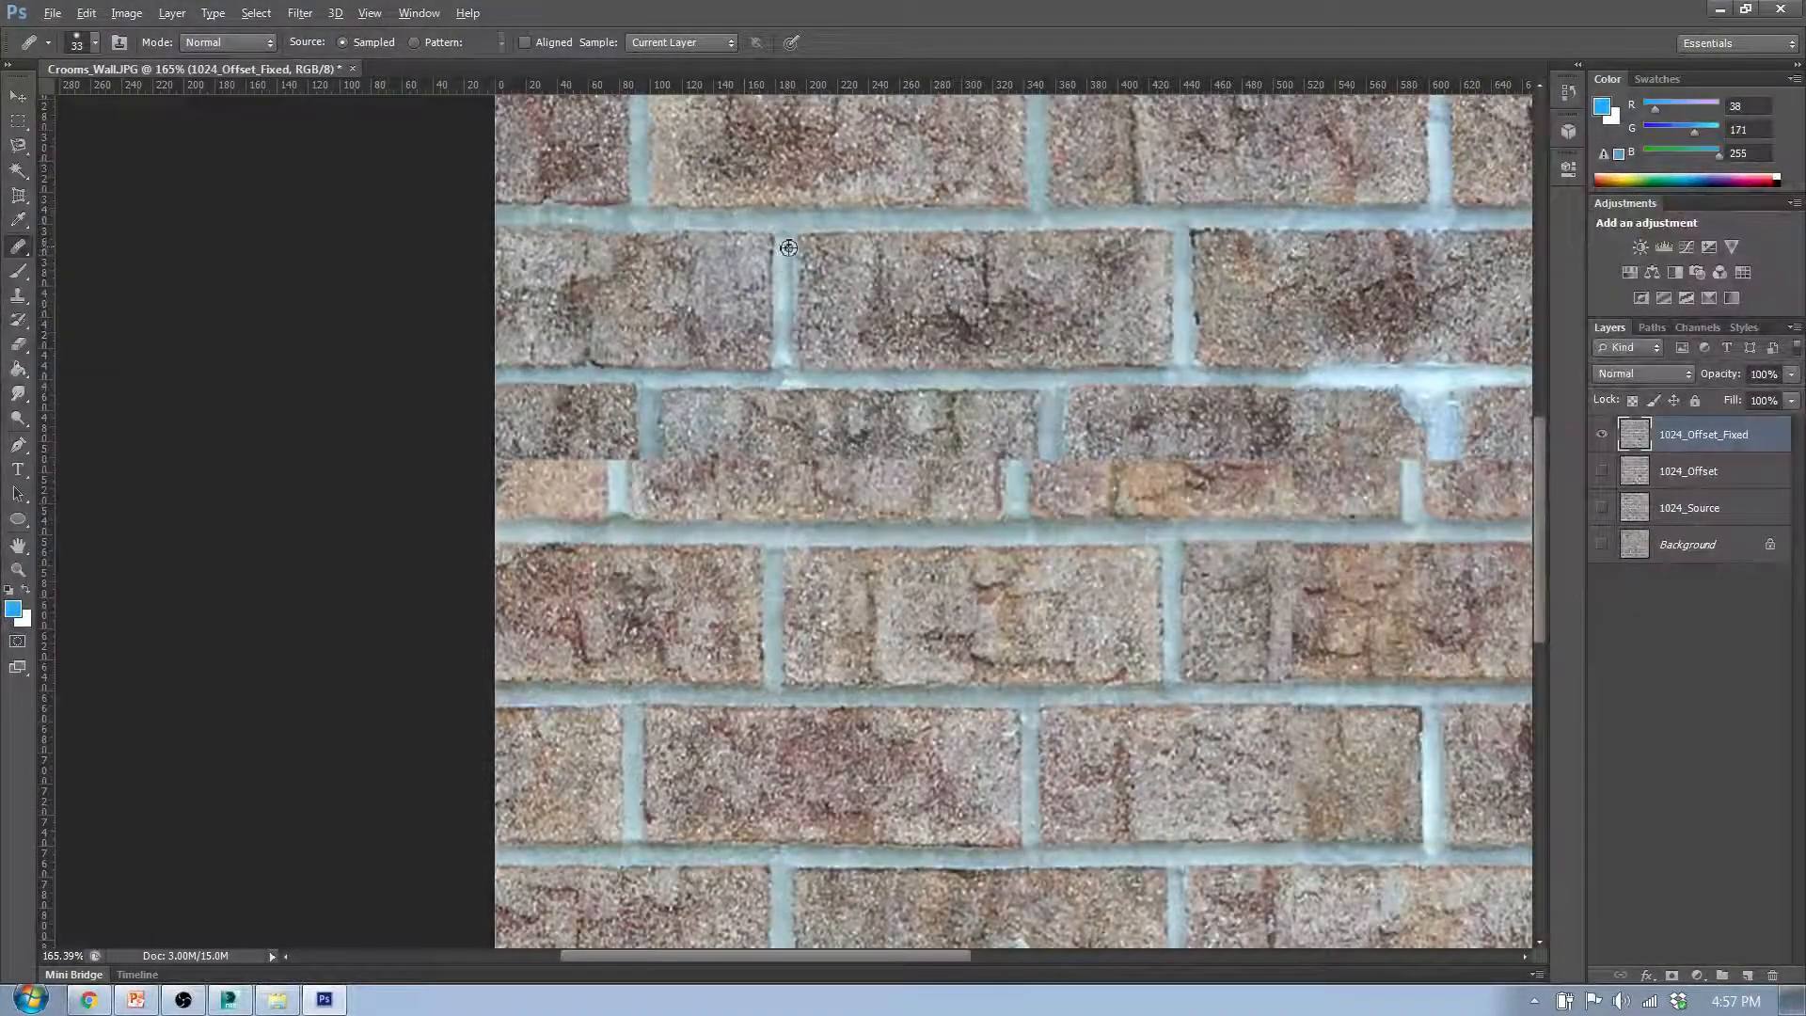
scroll(769, 236, "up", 3)
scroll(805, 241, "down", 5)
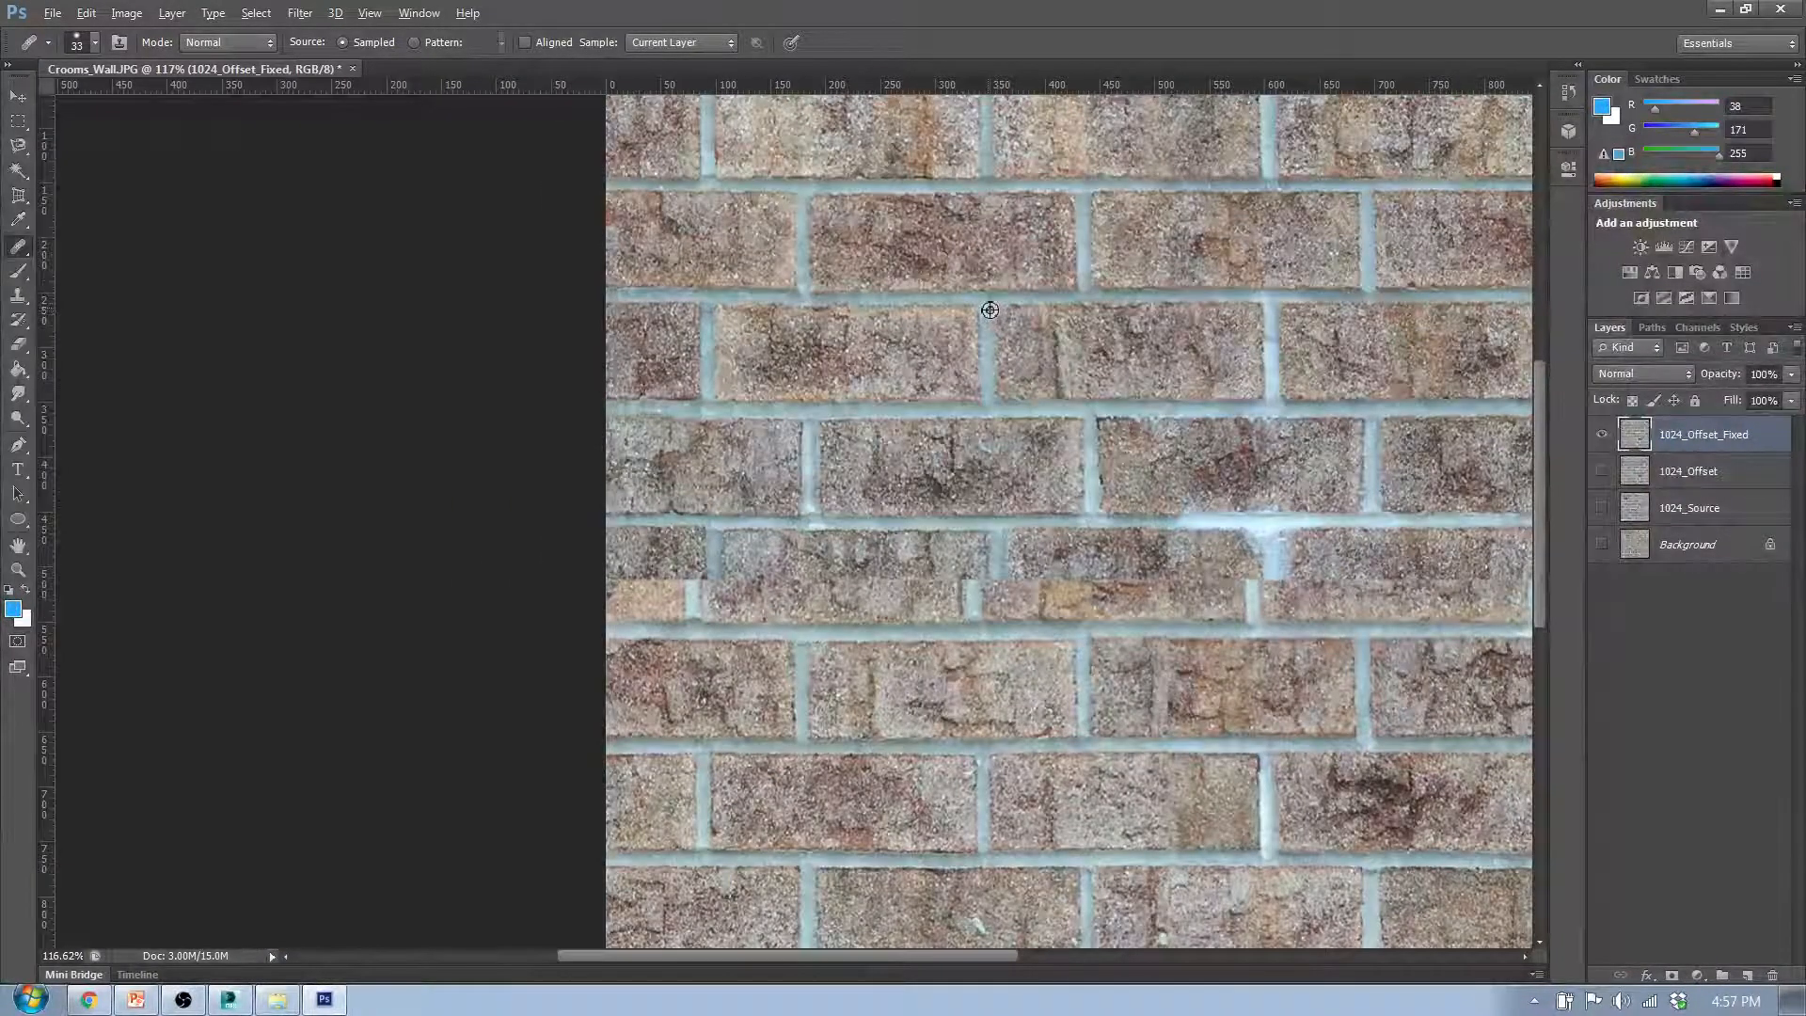
scroll(668, 639, "up", 2)
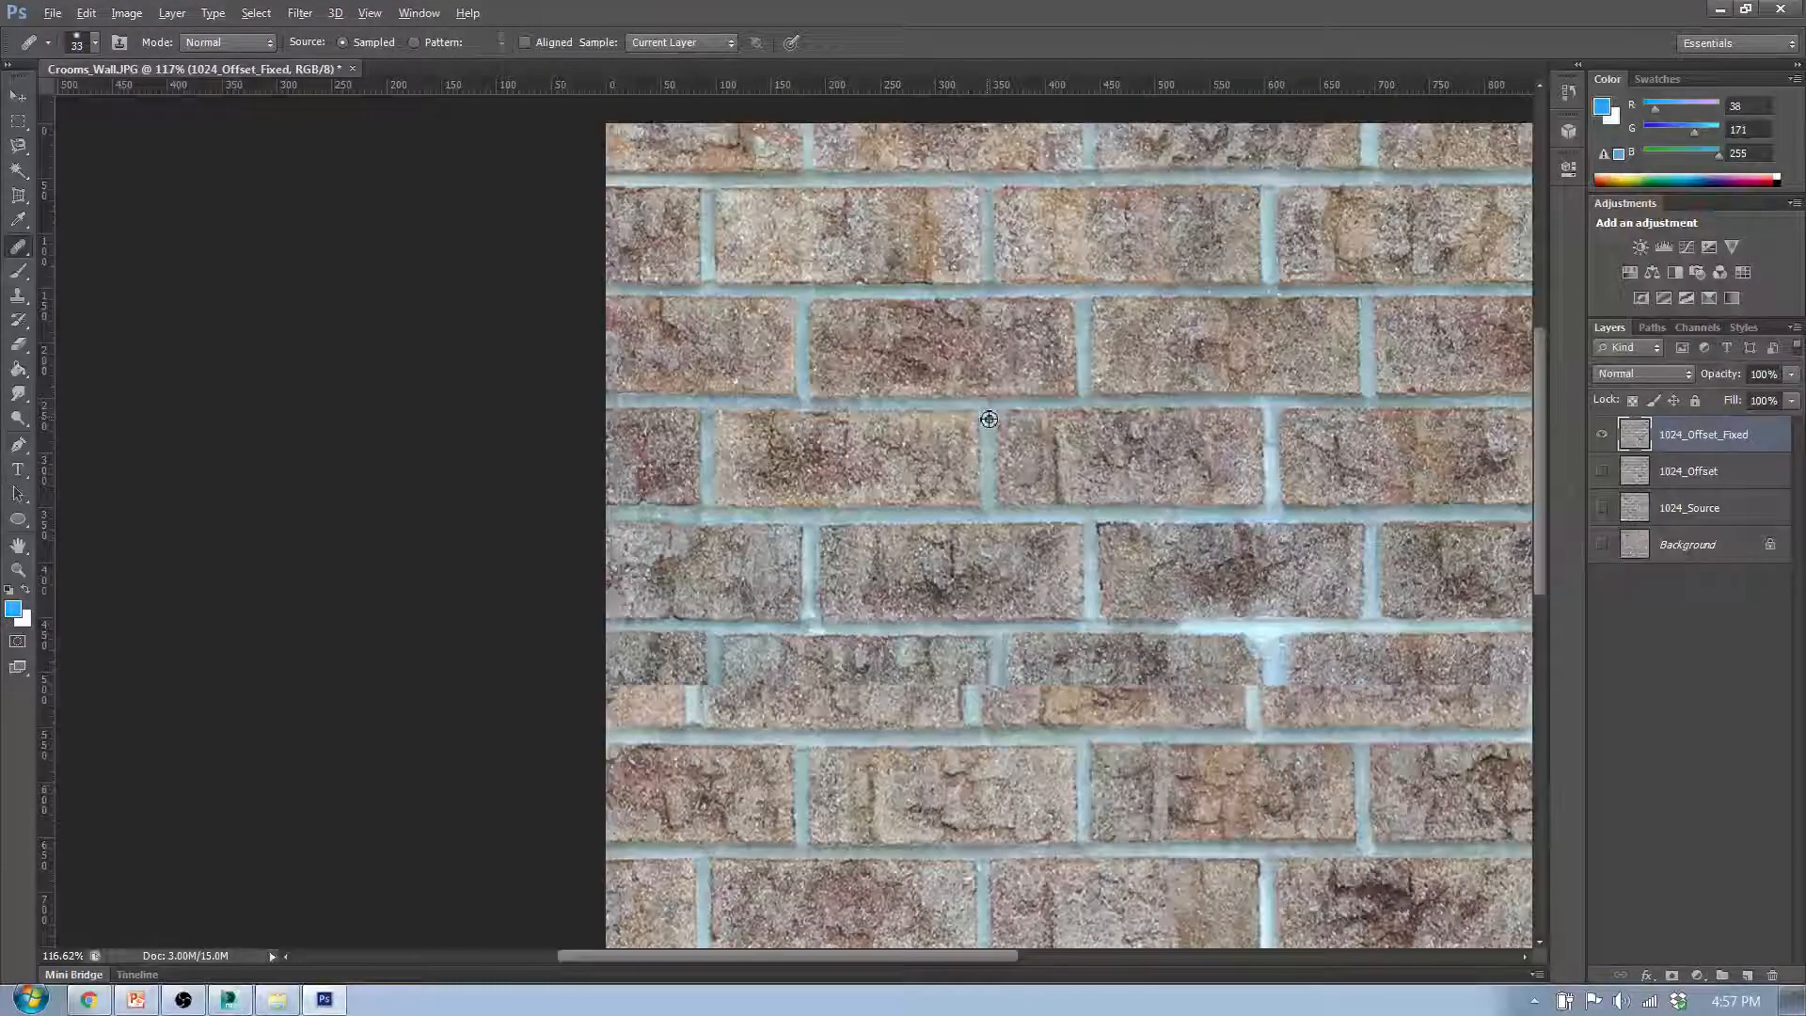
scroll(684, 613, "down", 2)
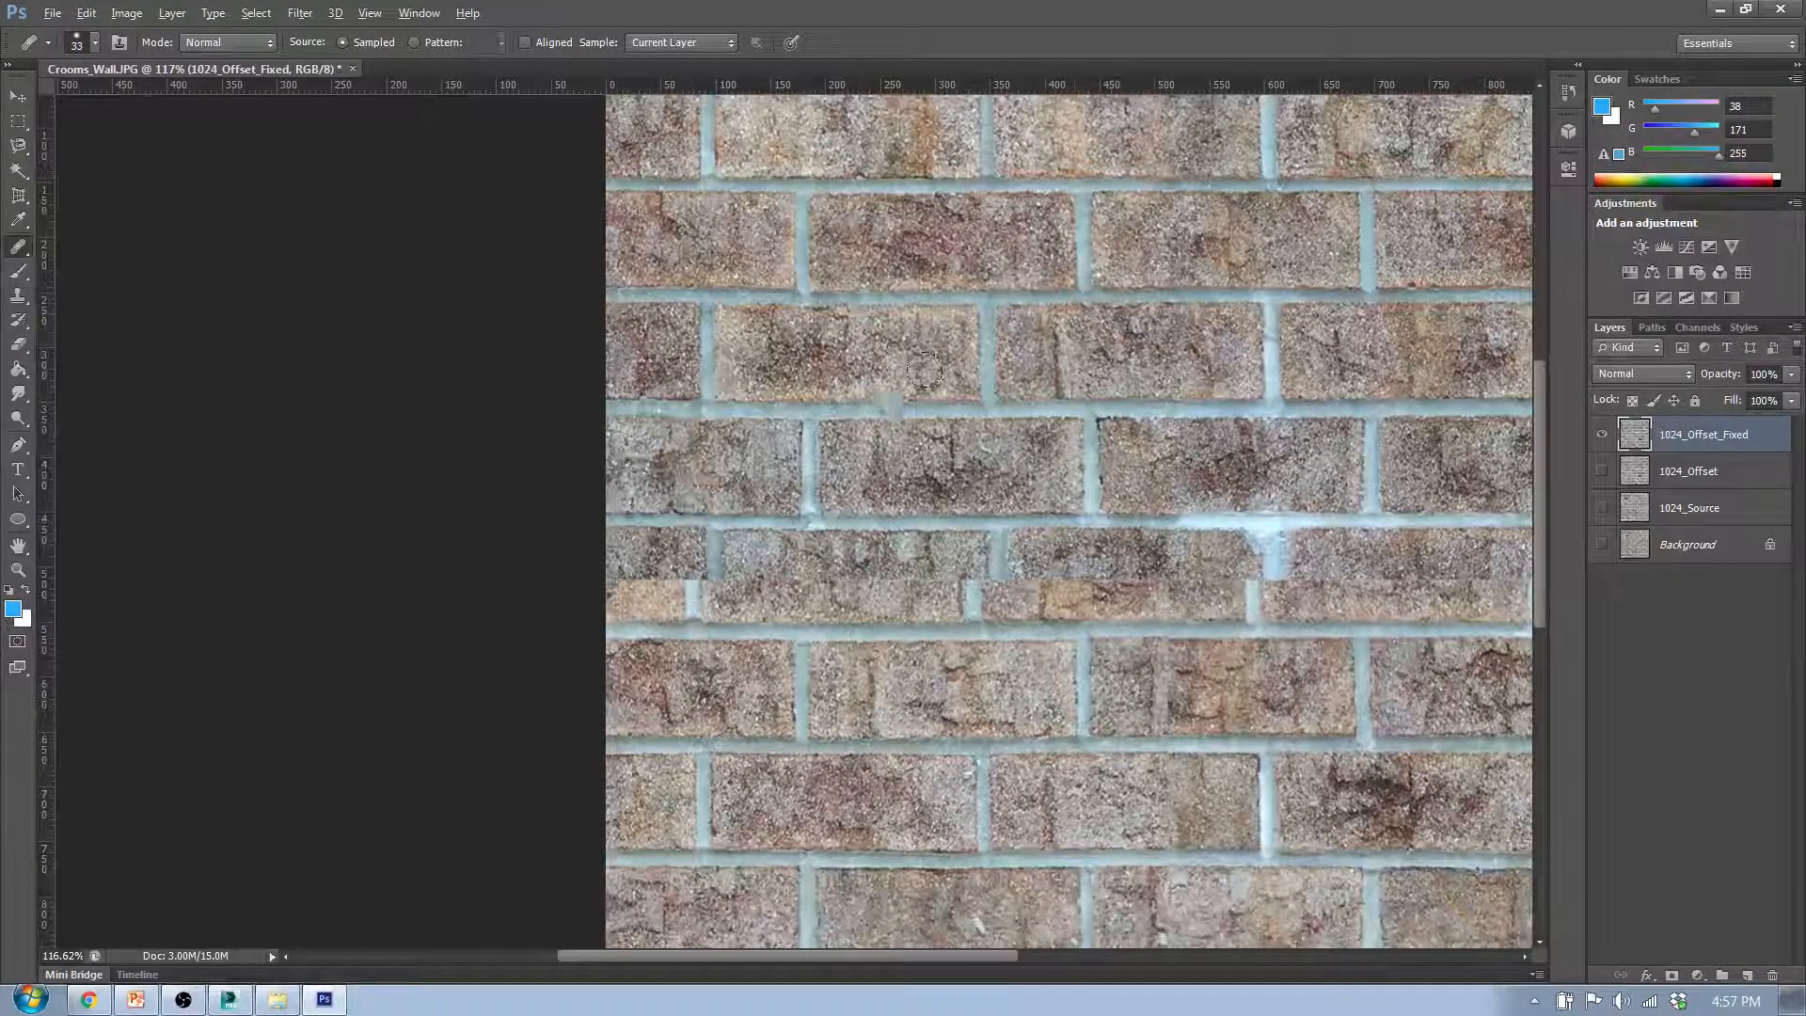
- Rebuild the leftmost vertical mortar joint of the split sixth row as one straight joint across the horizontal seam, blending the brick edges beside it
scroll(959, 287, "up", 3)
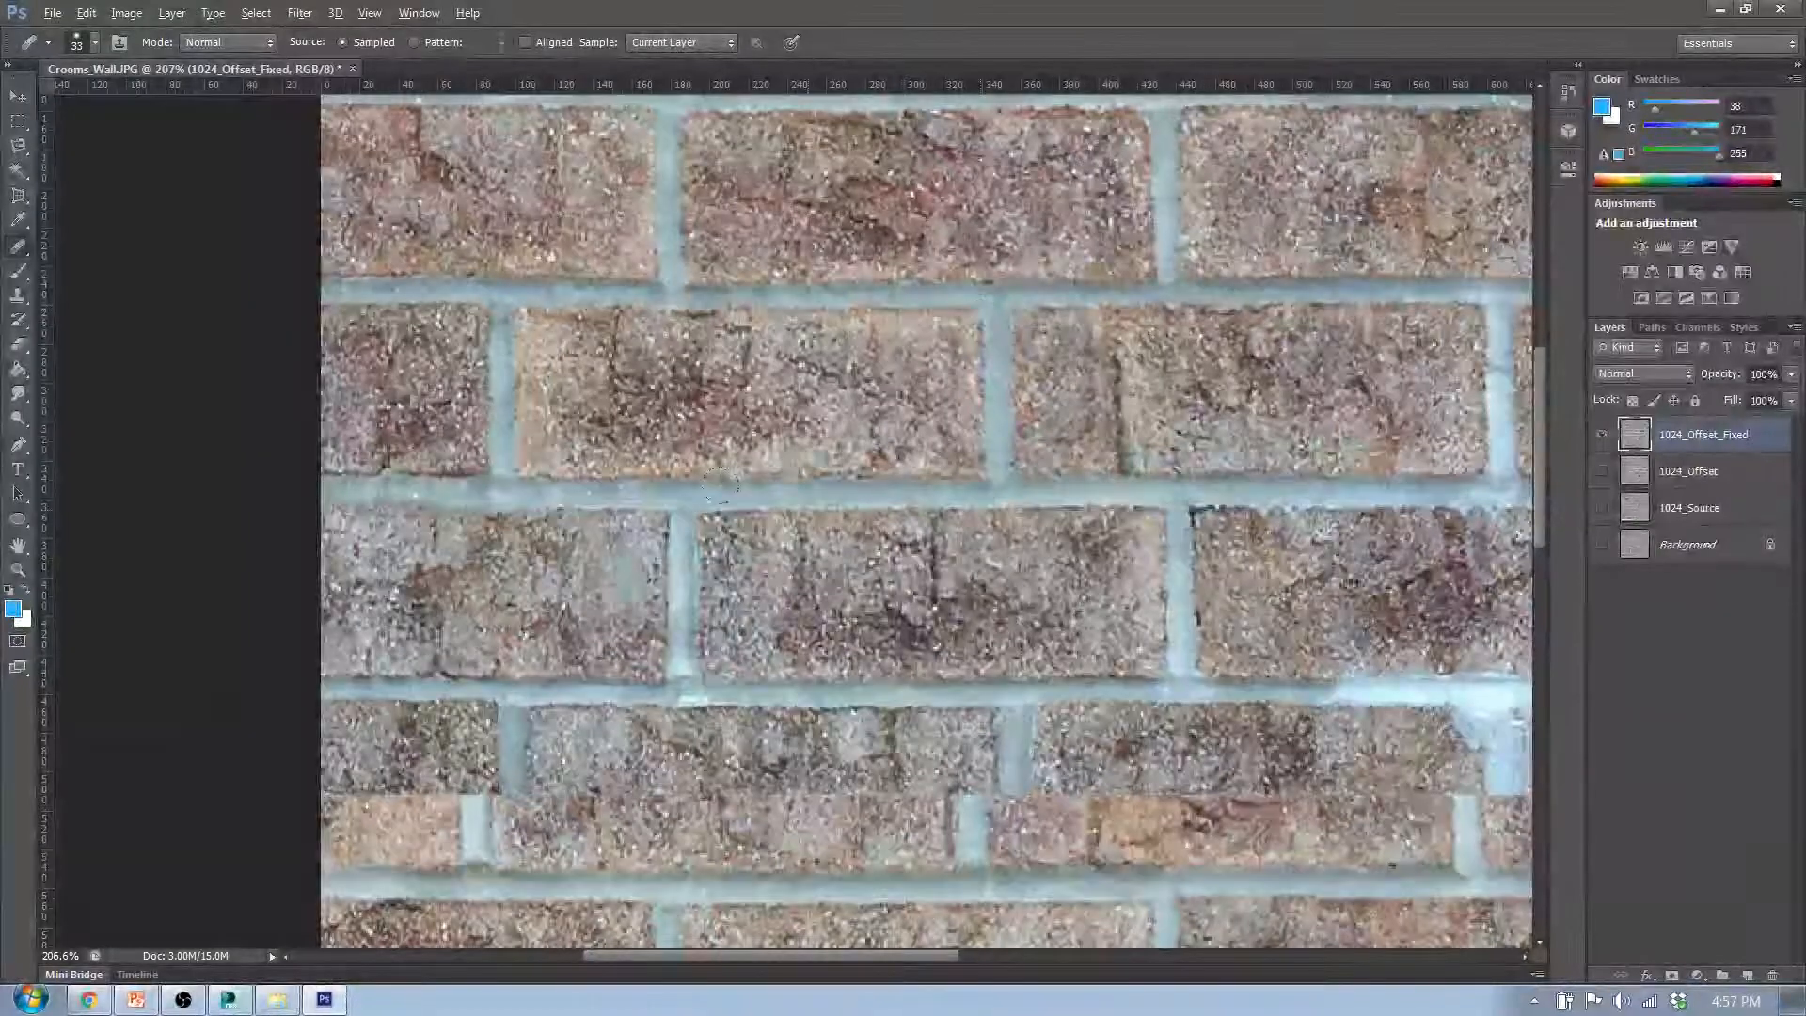
scroll(720, 485, "up", 2)
scroll(447, 583, "up", 1)
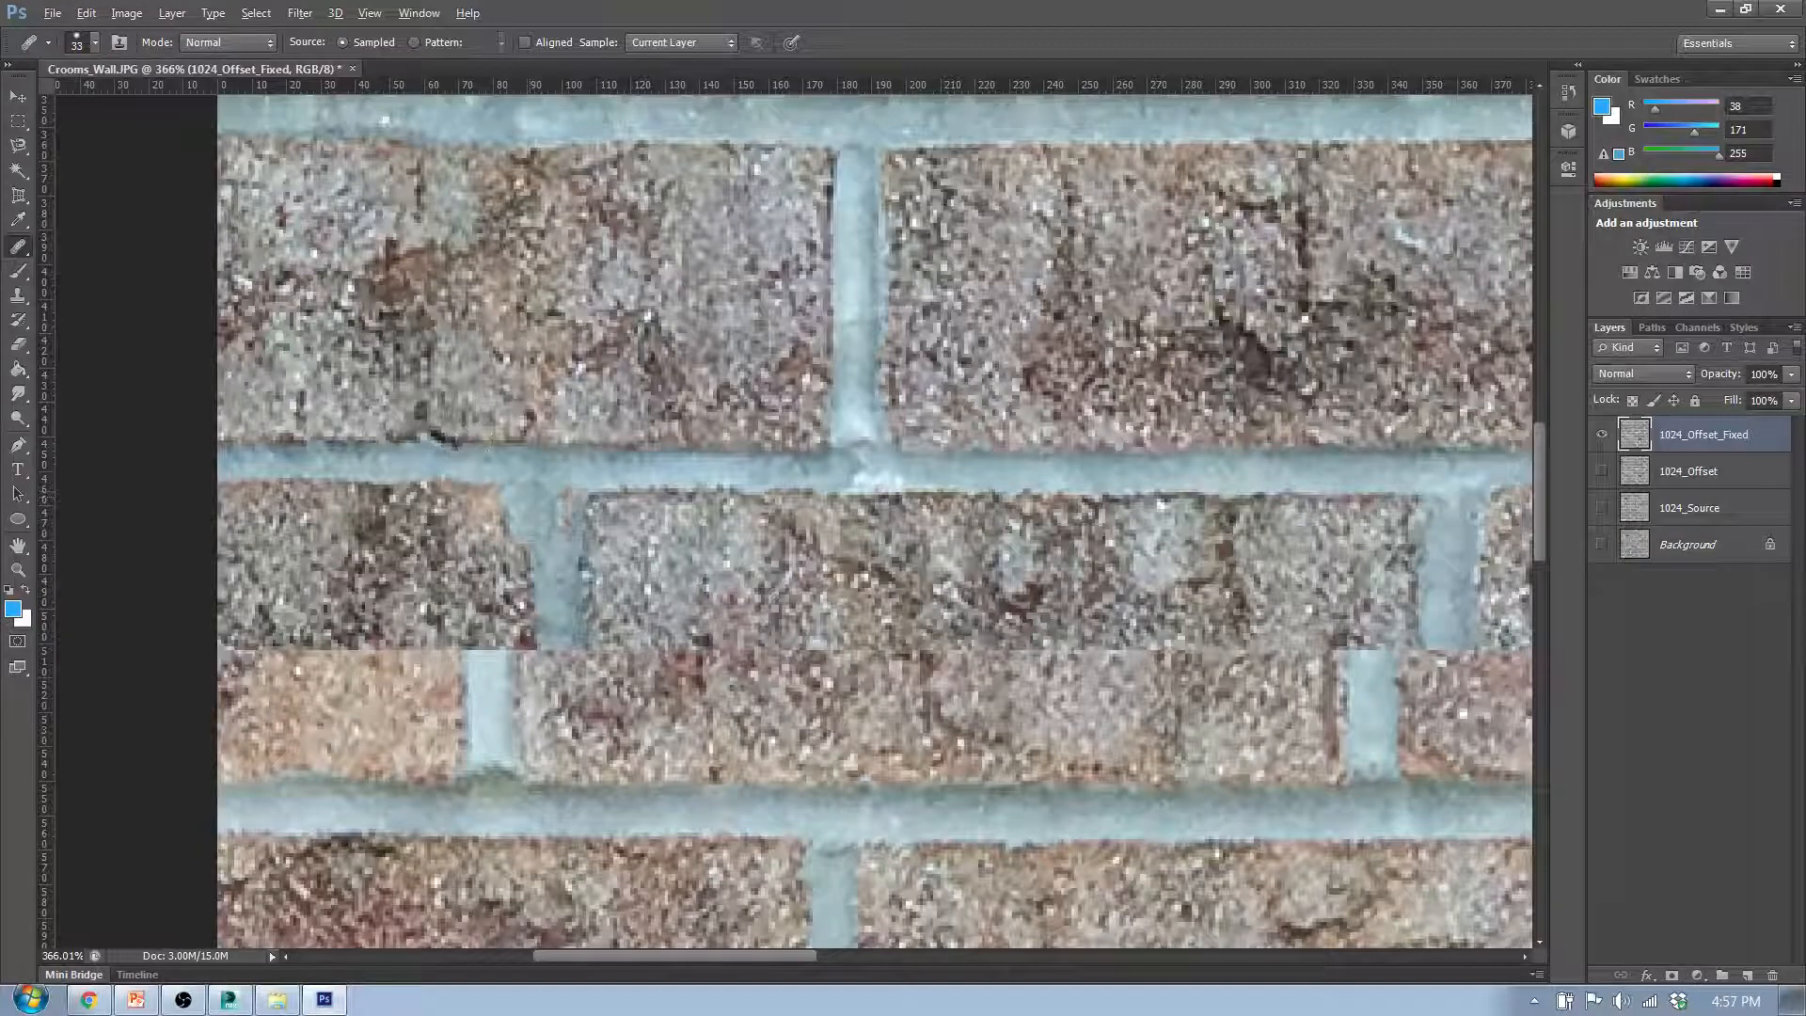
mouse_move(554, 574)
left_mouse_down()
mouse_move(506, 618)
mouse_move(574, 639)
mouse_move(542, 723)
mouse_move(485, 724)
left_mouse_up()
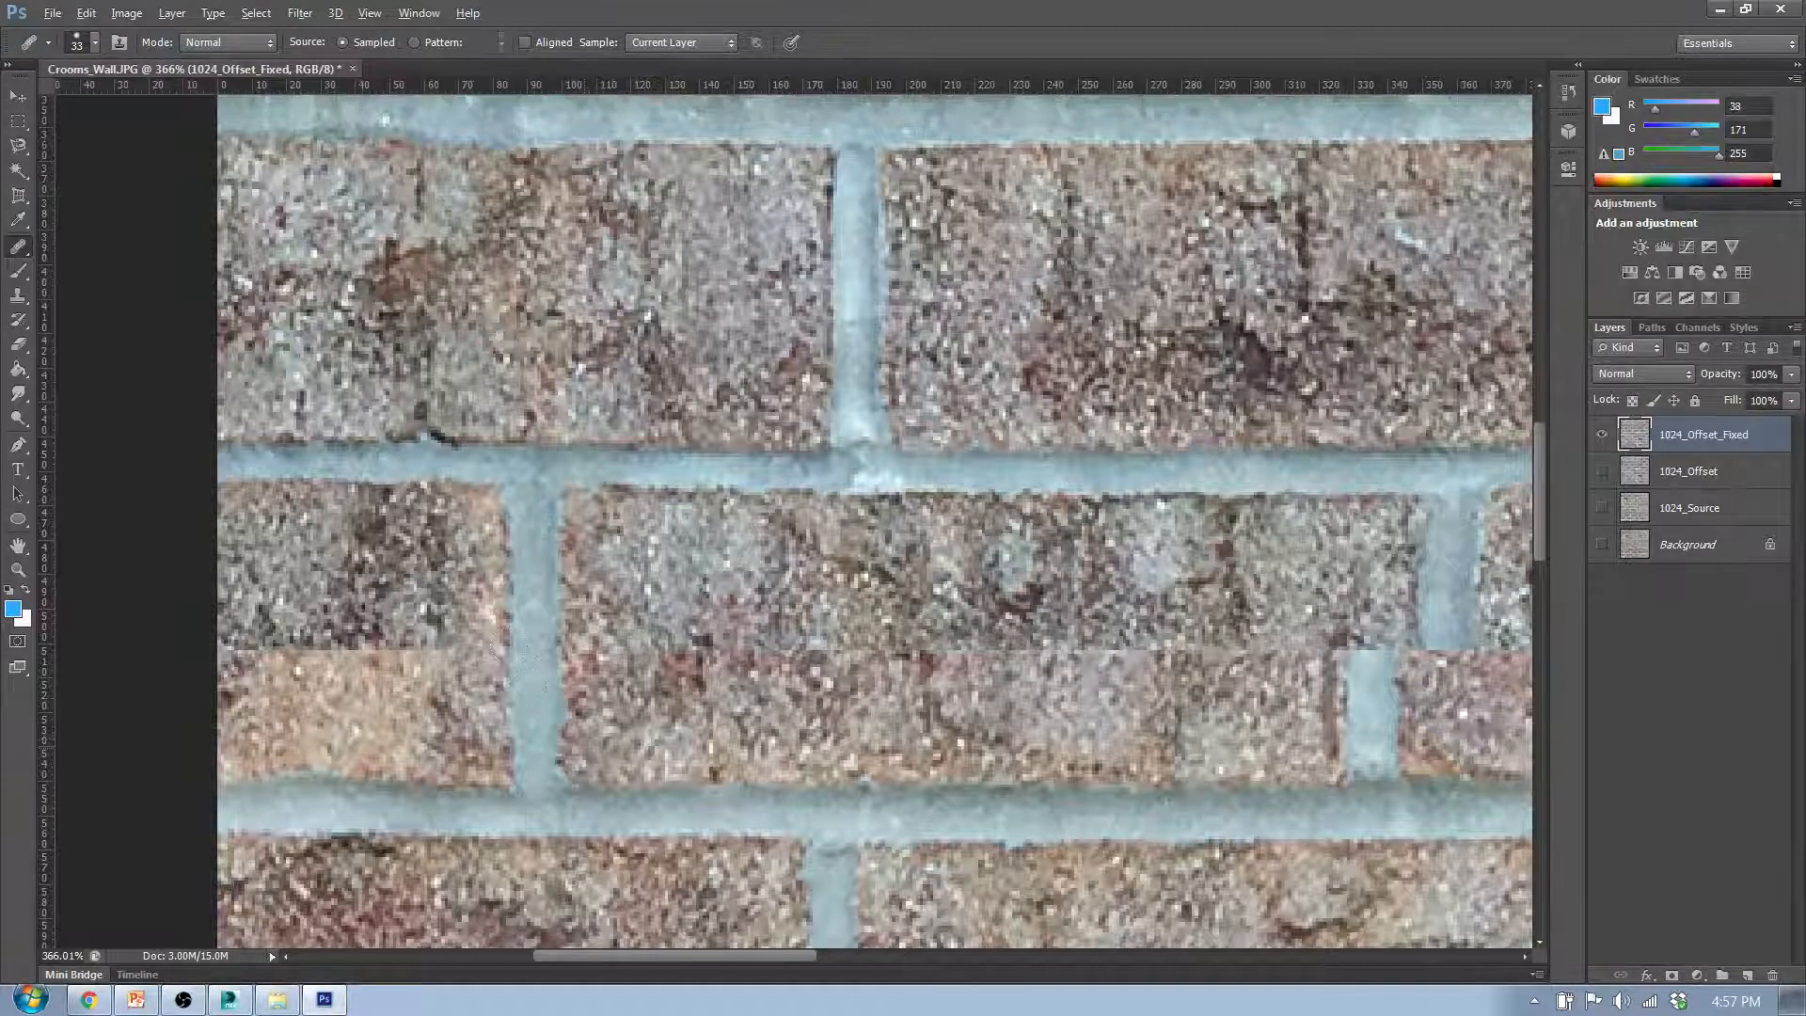
left_click_drag(548, 649, 564, 640)
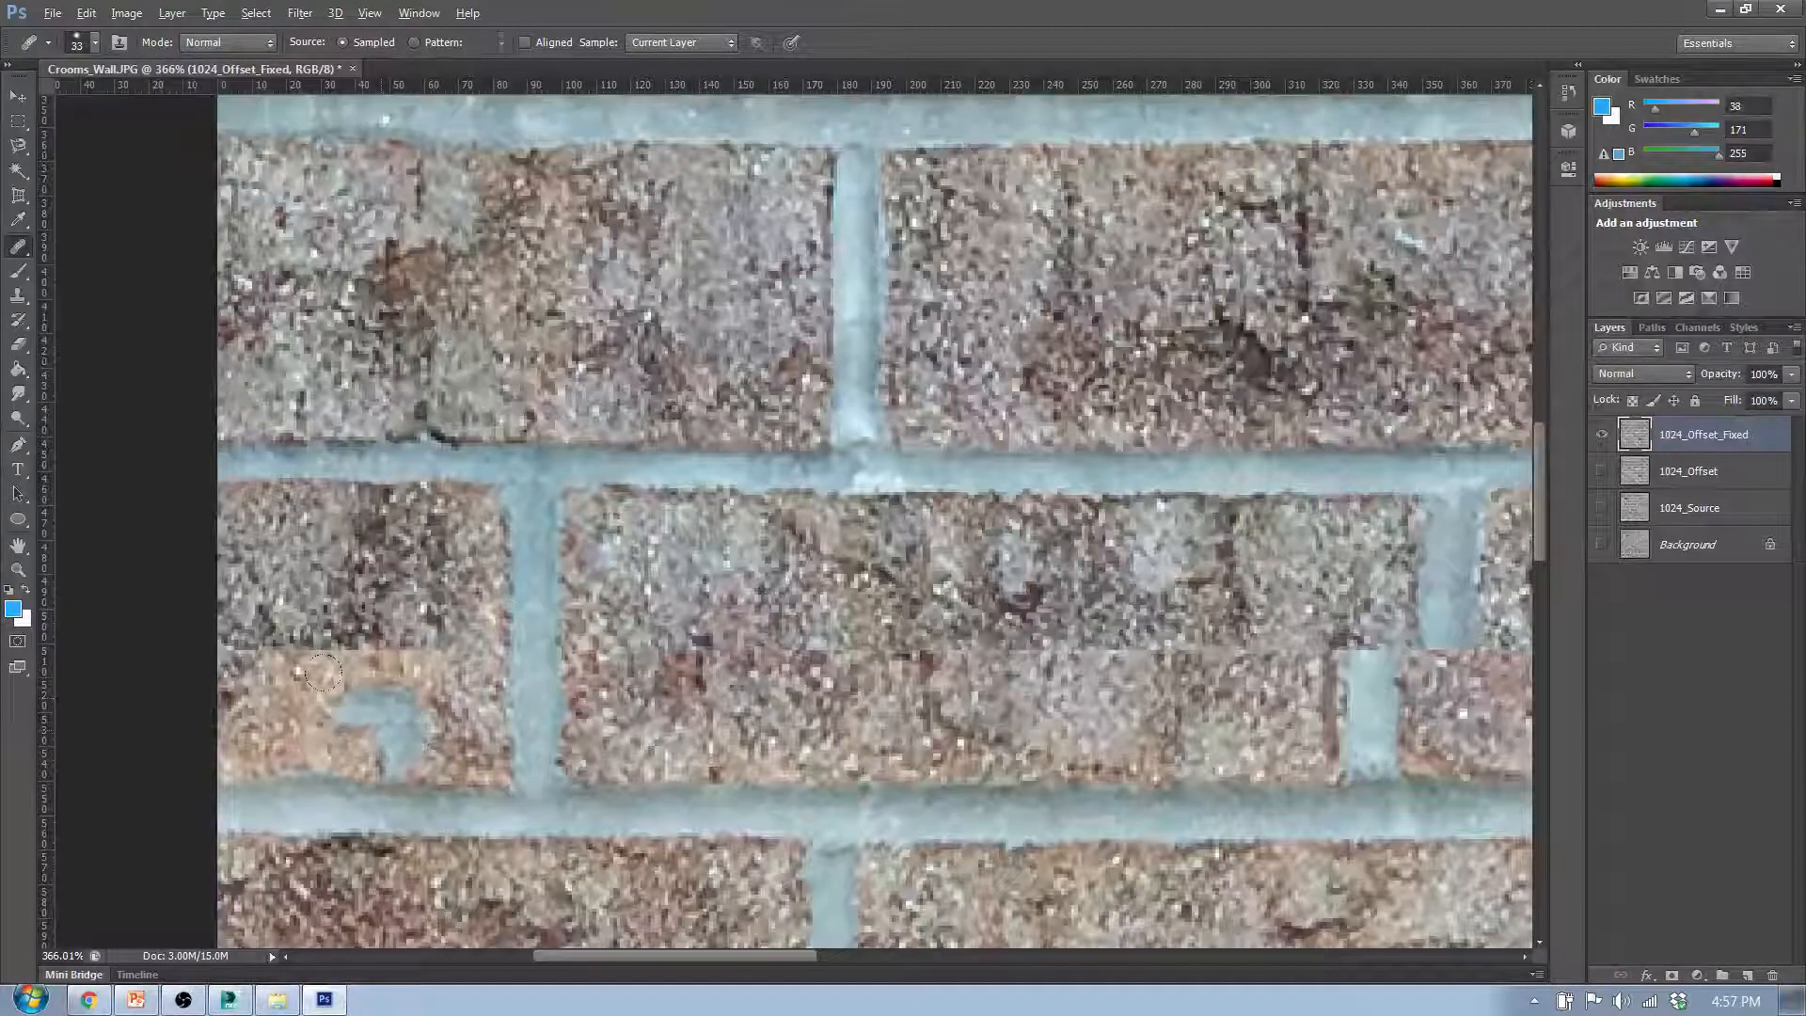
- Try to heal the horizontal seam in the sixth row's leftmost brick with the orange texture below it, then undo the stroke
left_click(402, 667, "alt")
left_click_drag(373, 623, 374, 644)
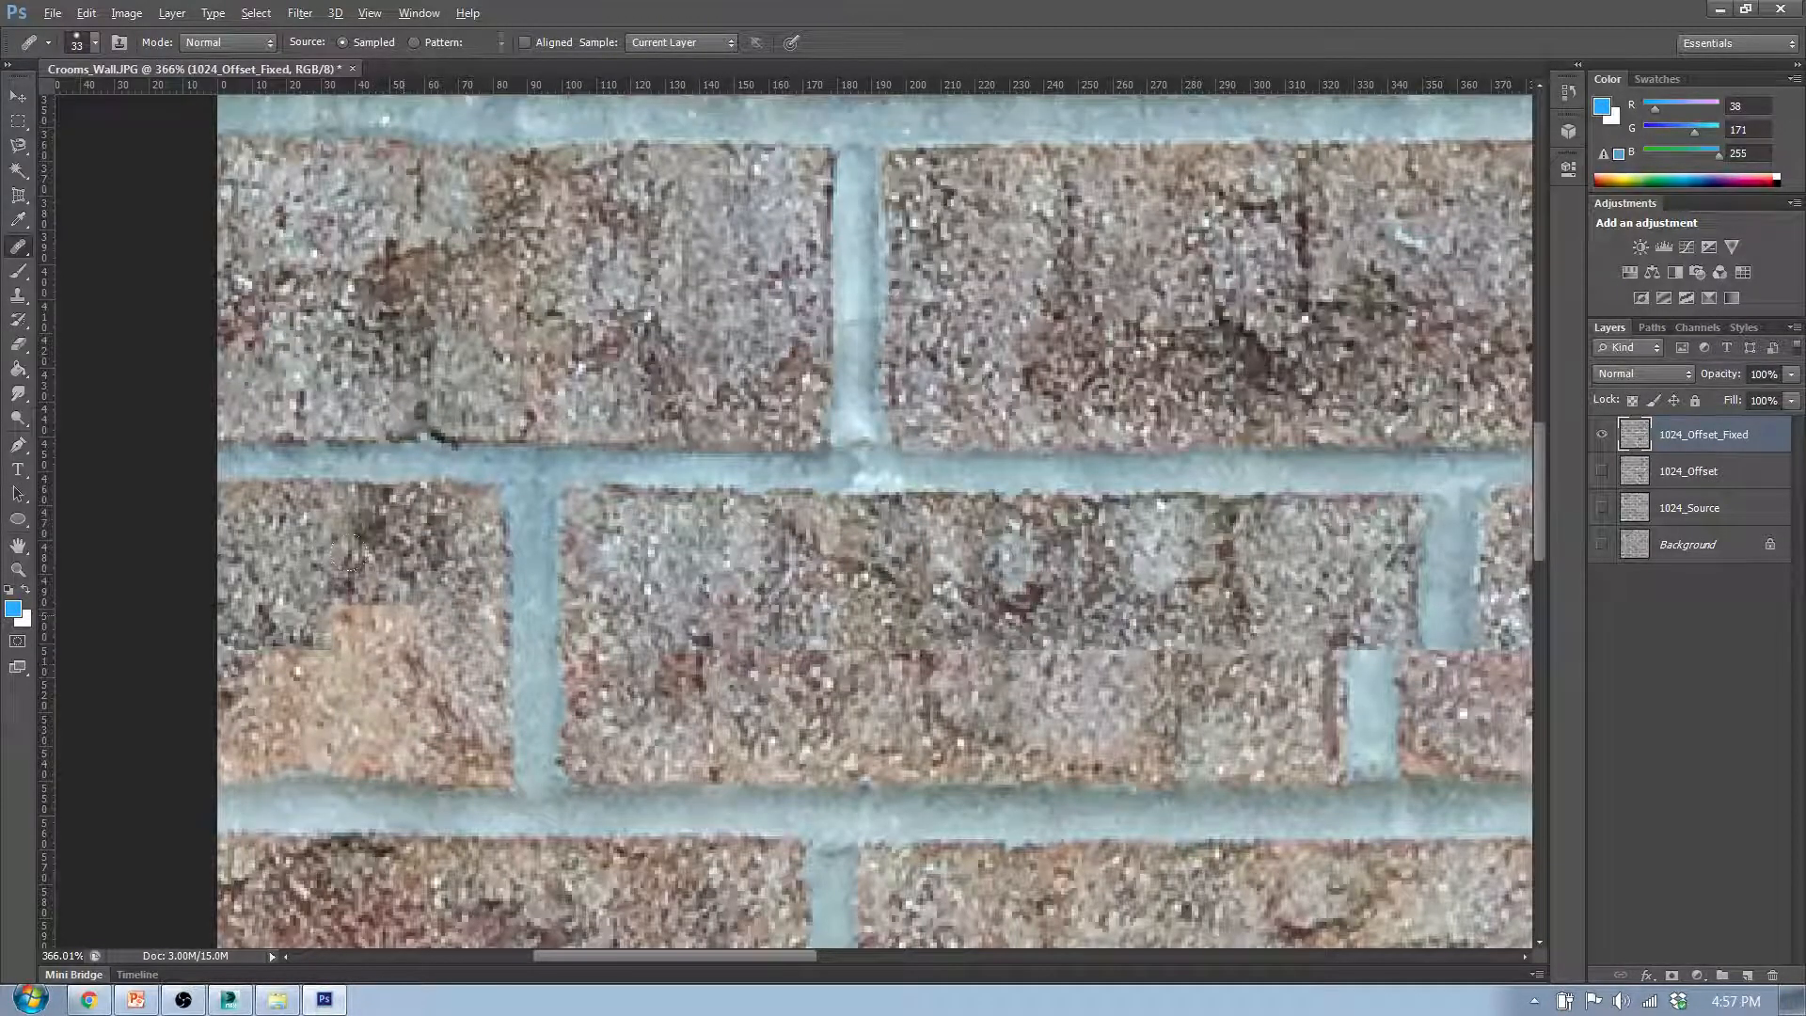
key("ctrl+z")
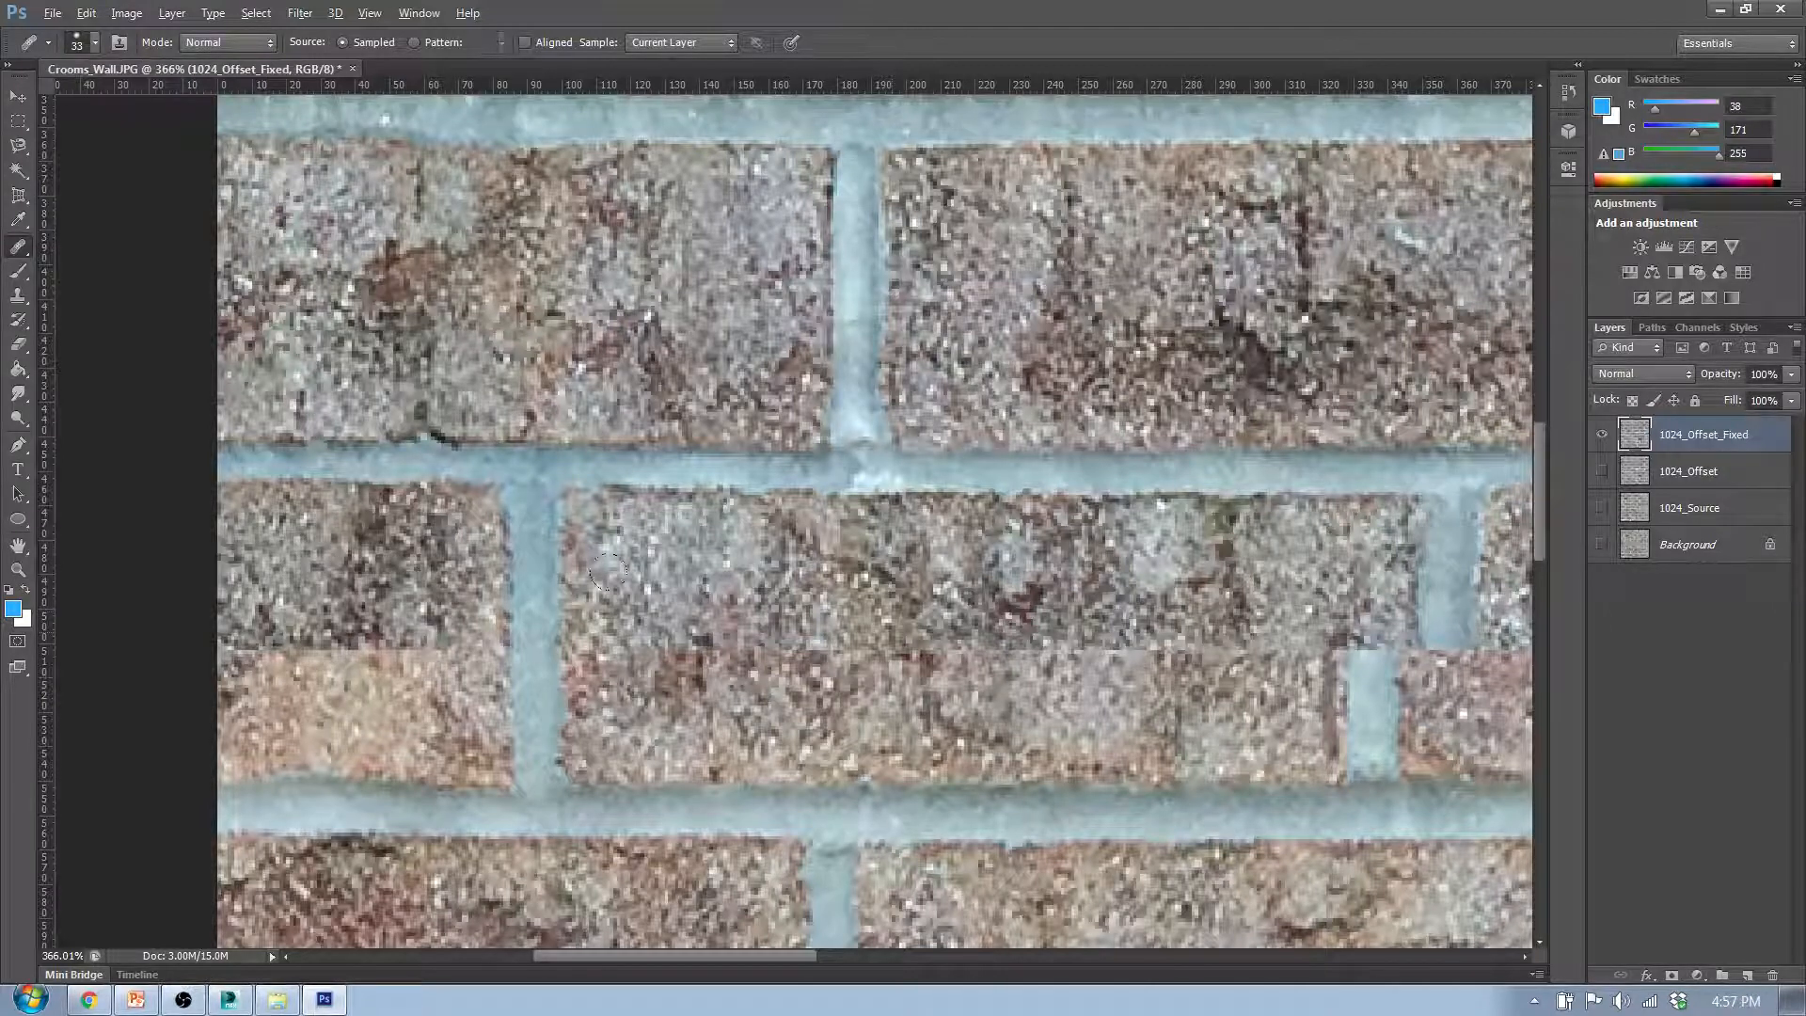
- Heal the horizontal seam across the sixth row's leftmost brick so its upper and lower halves blend together
scroll(808, 709, "down", 5)
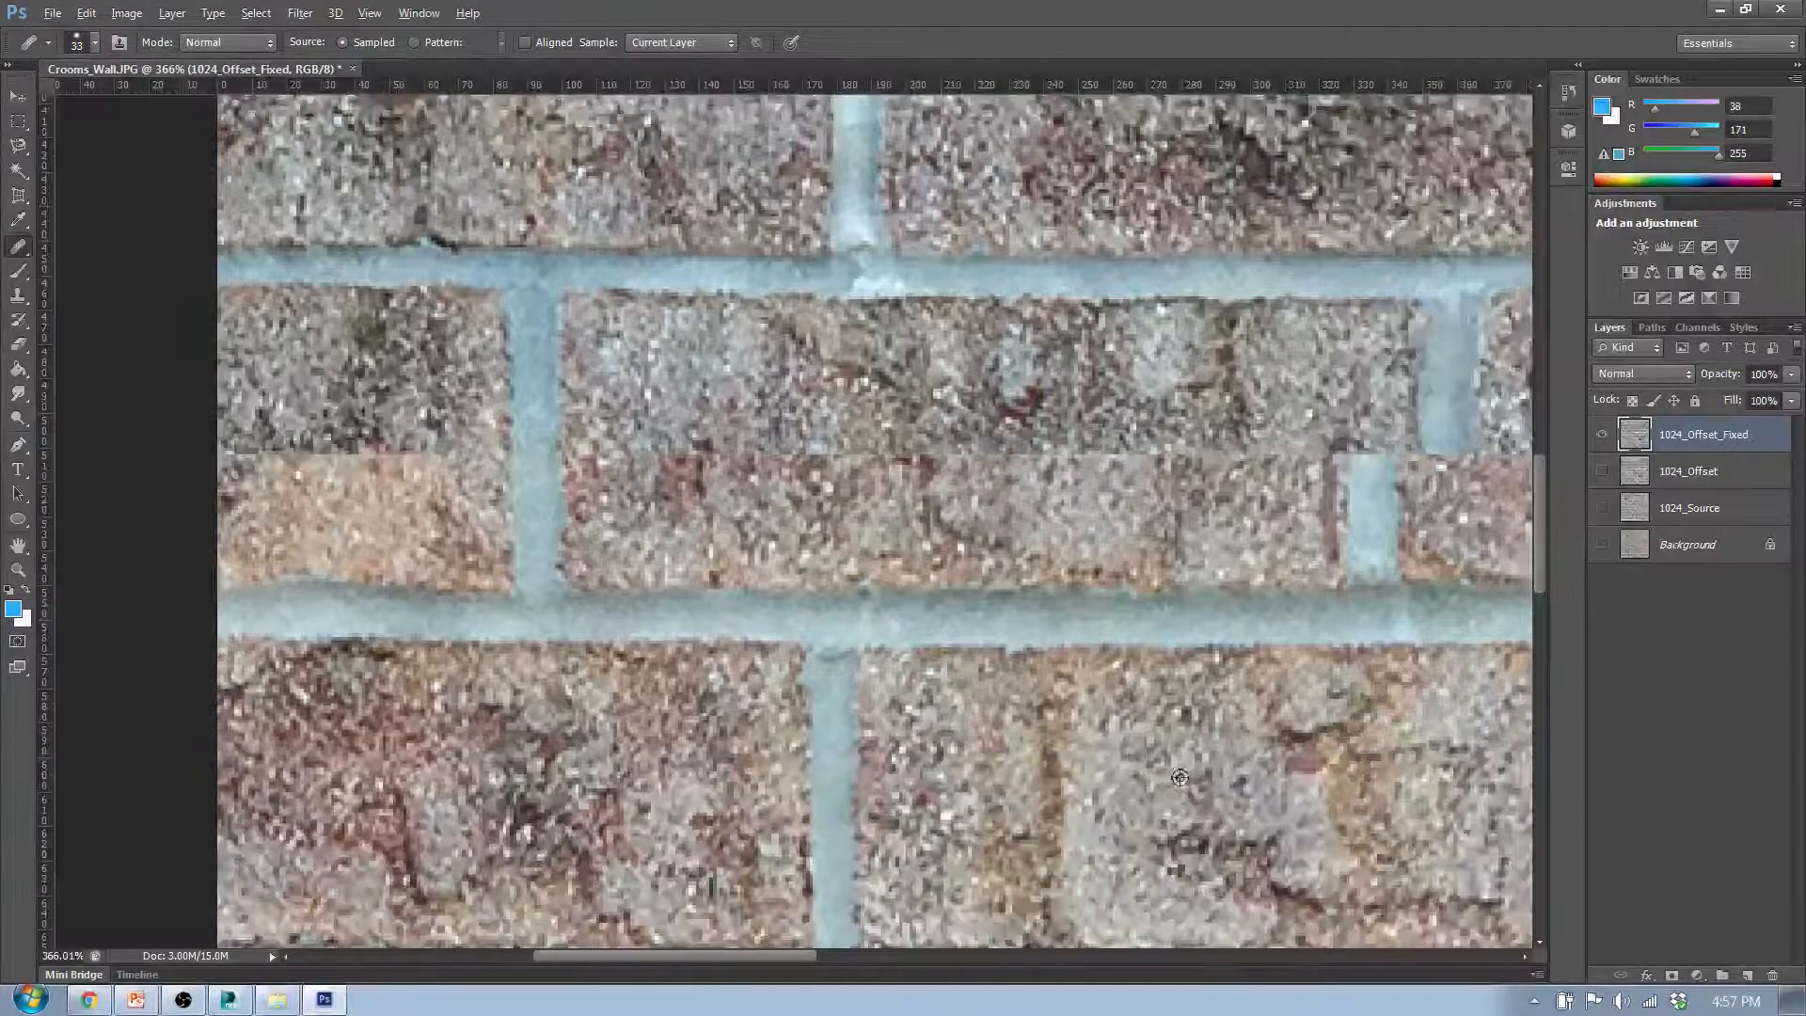
mouse_move(402, 434)
left_mouse_down()
mouse_move(412, 470)
mouse_move(287, 458)
left_mouse_up()
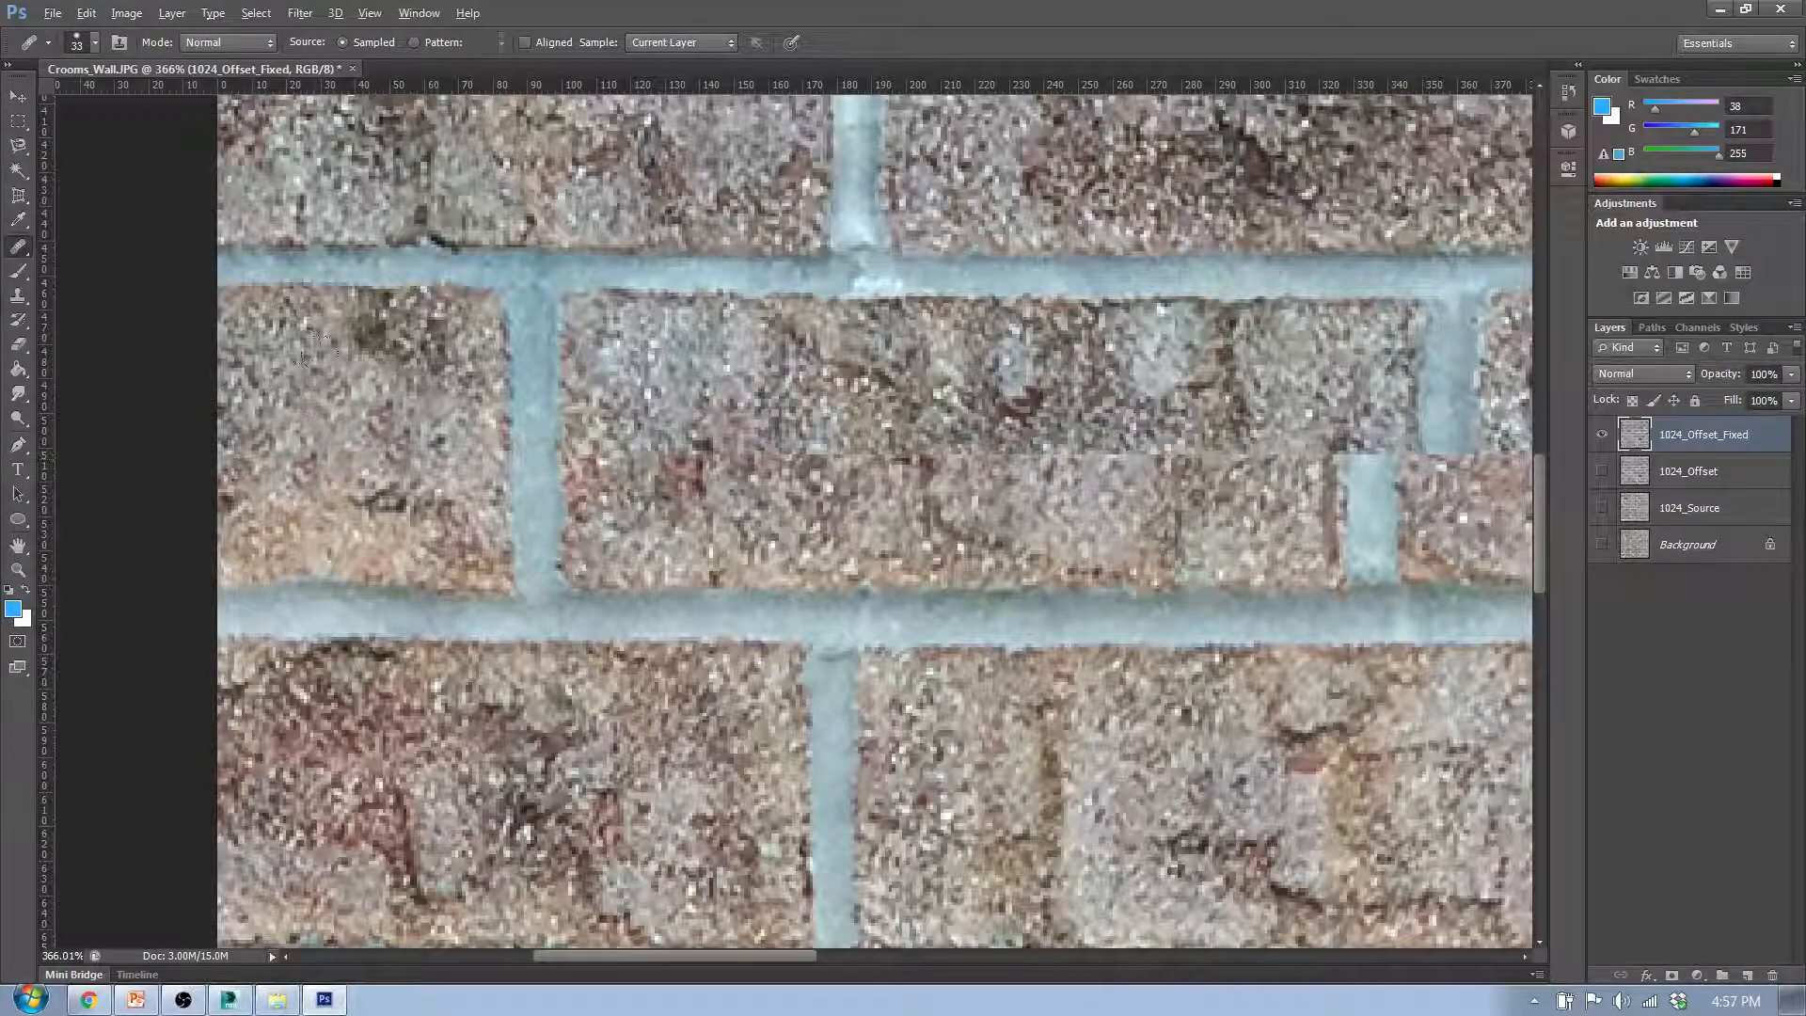
- Try to connect the split sixth row's second vertical mortar joint across the horizontal seam, then undo the healing strokes
scroll(798, 547, "down", 5)
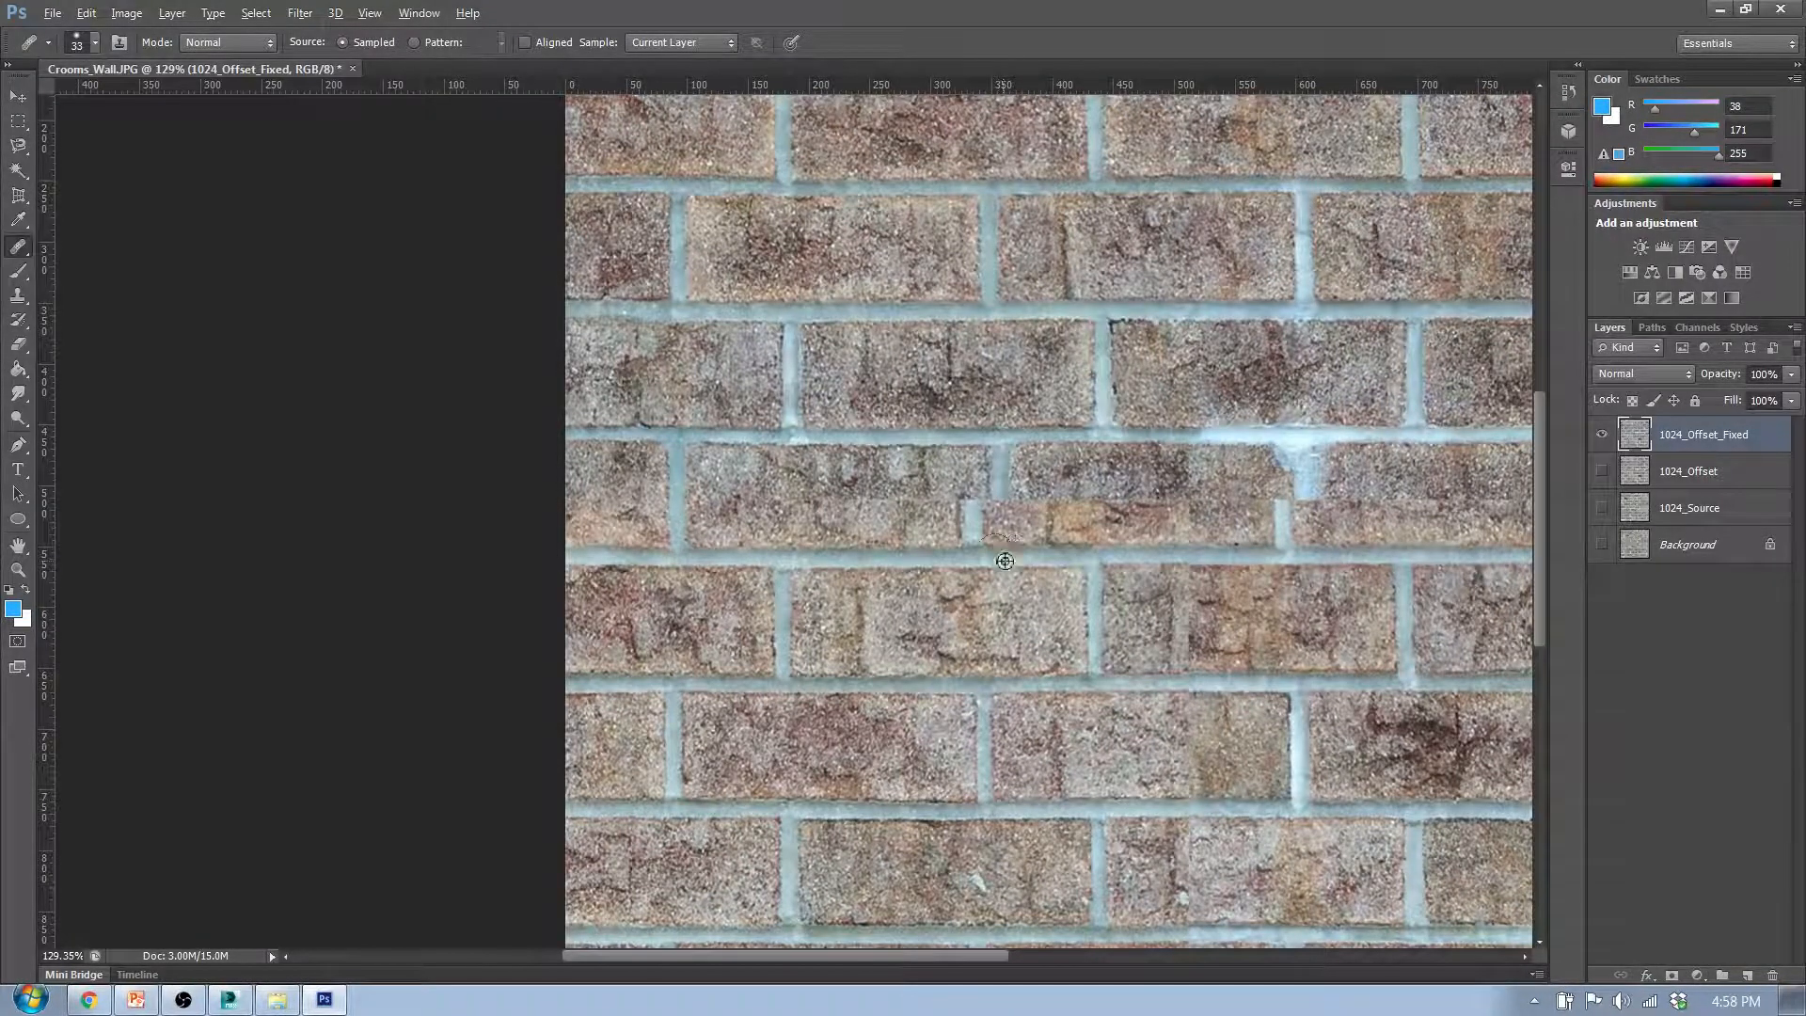
scroll(1005, 561, "up", 5)
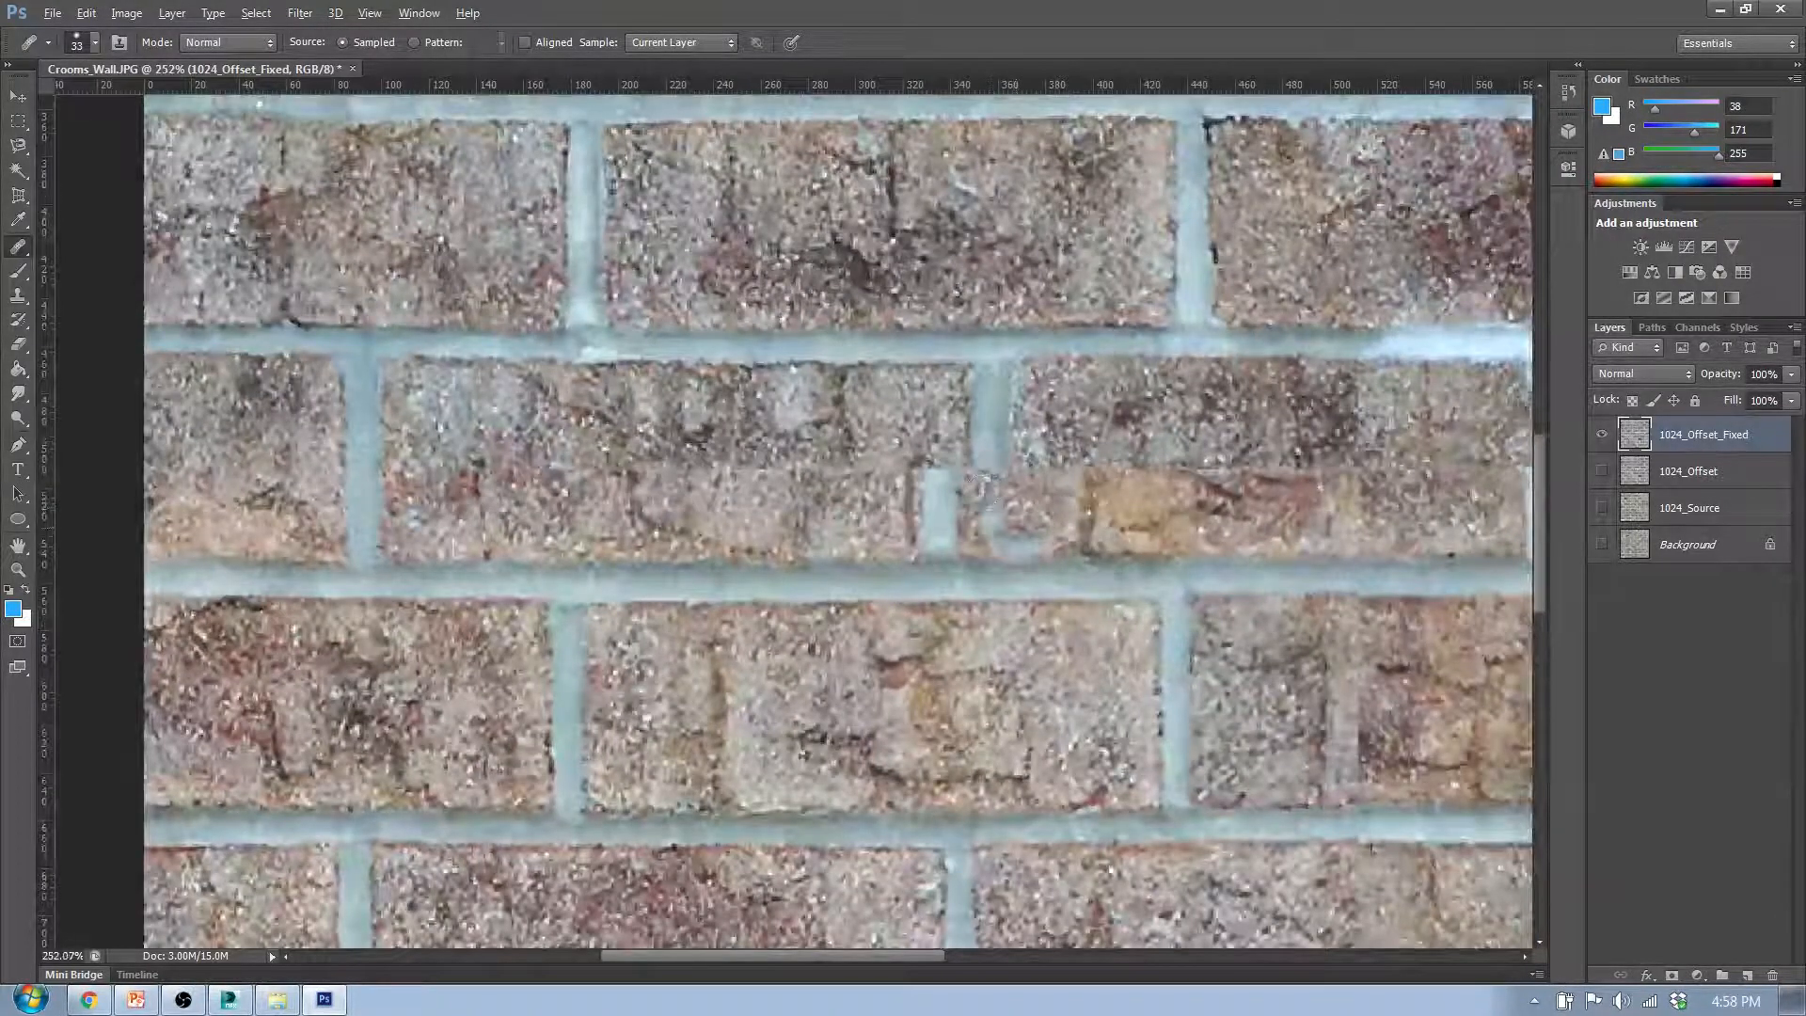
key("ctrl+alt+z")
key("ctrl+alt+z")
key("ctrl+alt+z")
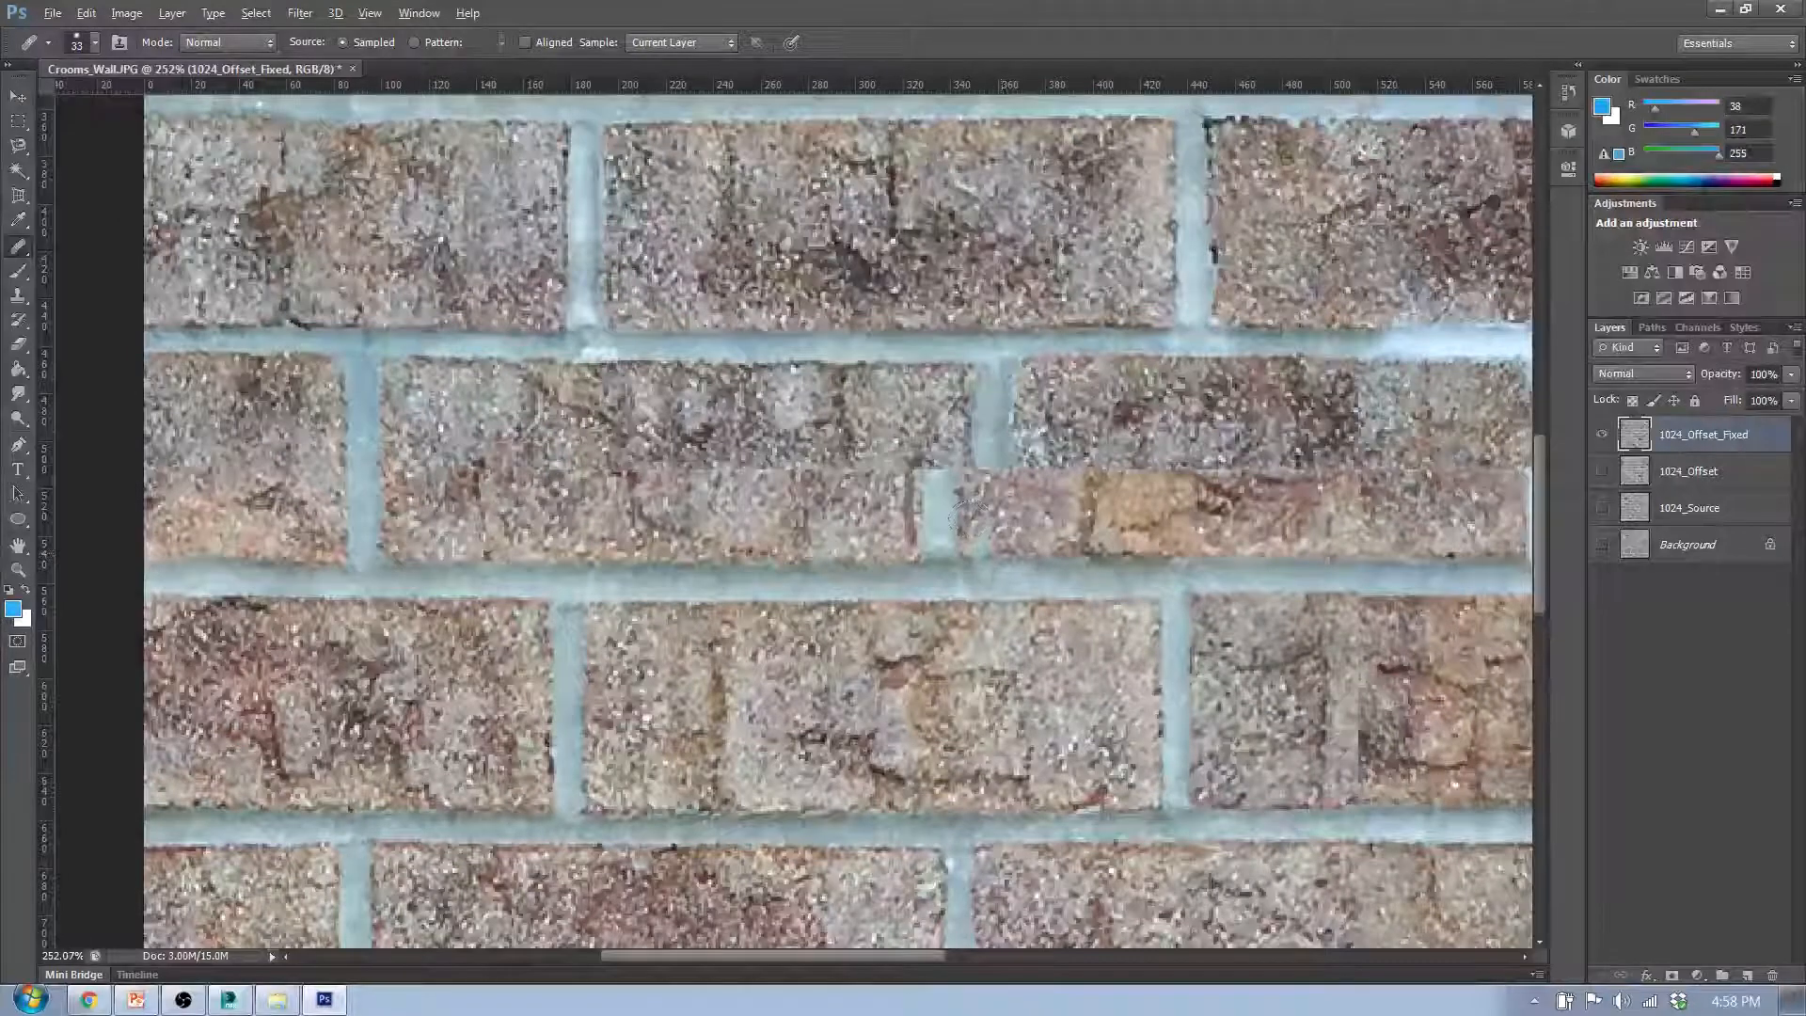
key("ctrl+alt+z")
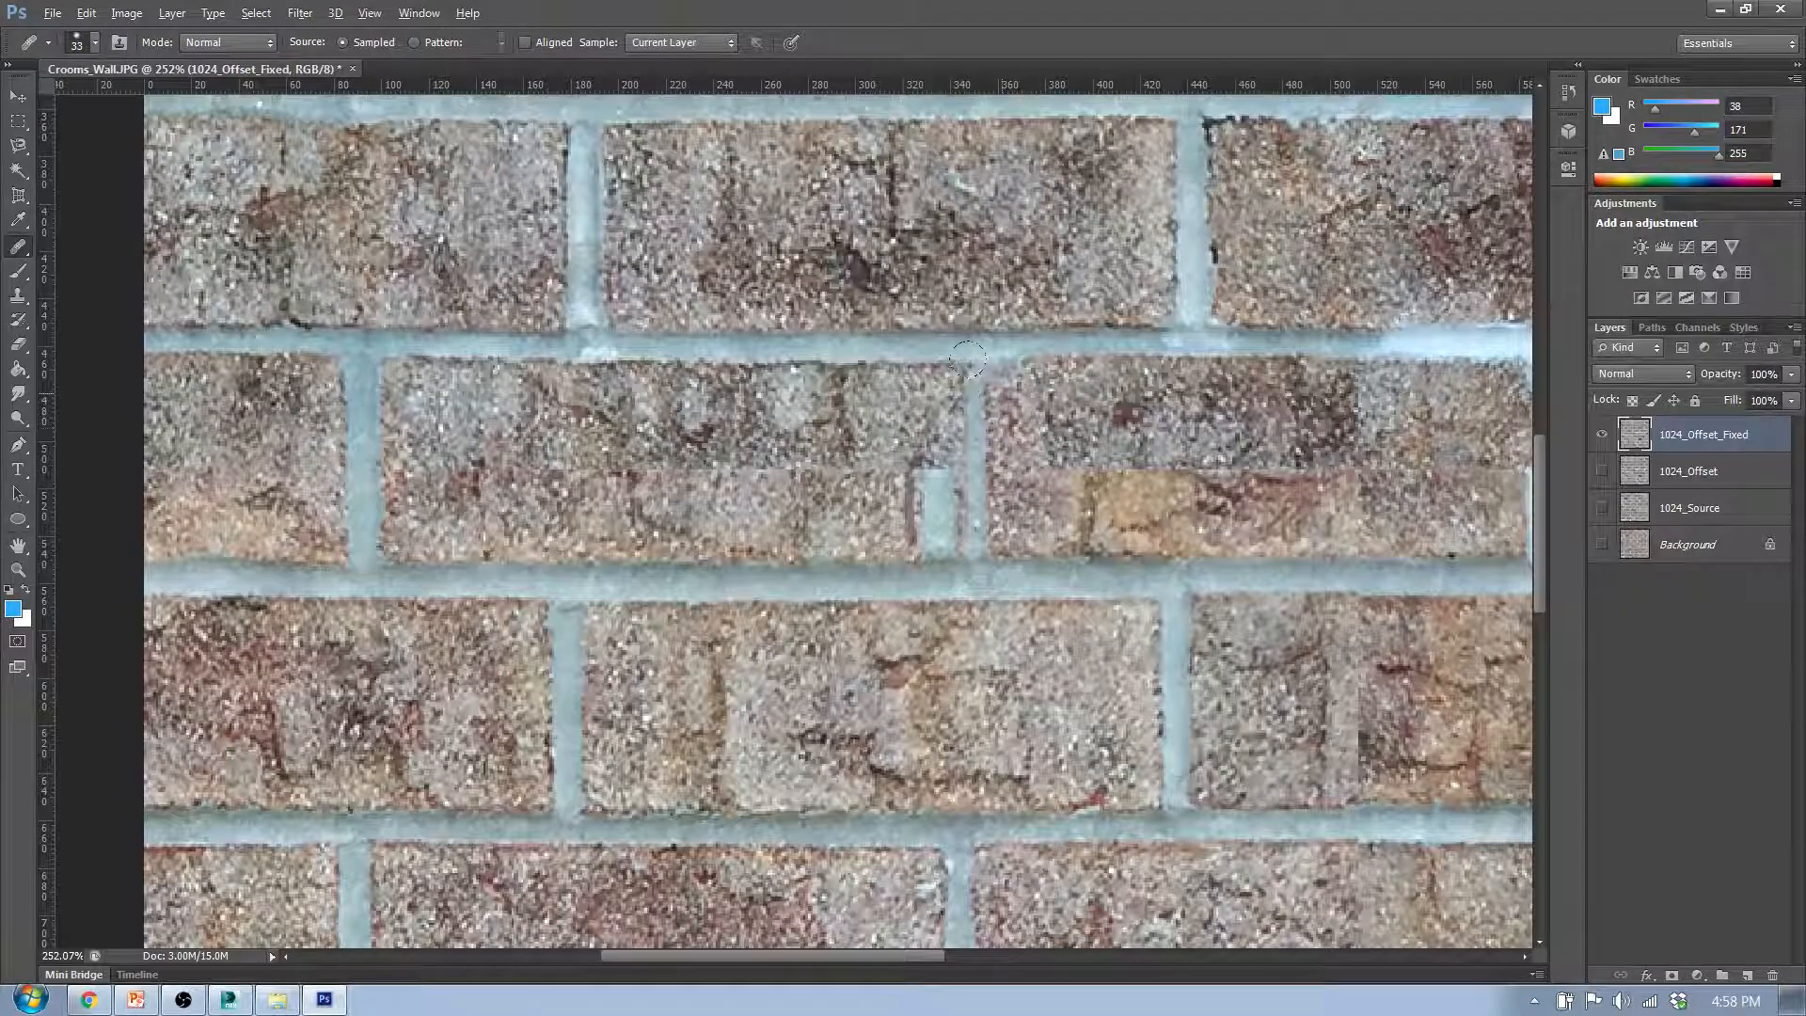
- Rebuild the sixth row's second vertical mortar joint as one straight joint, healing the leftover offset joint pieces and adjacent edges with brick texture
left_click_drag(903, 351, 899, 439)
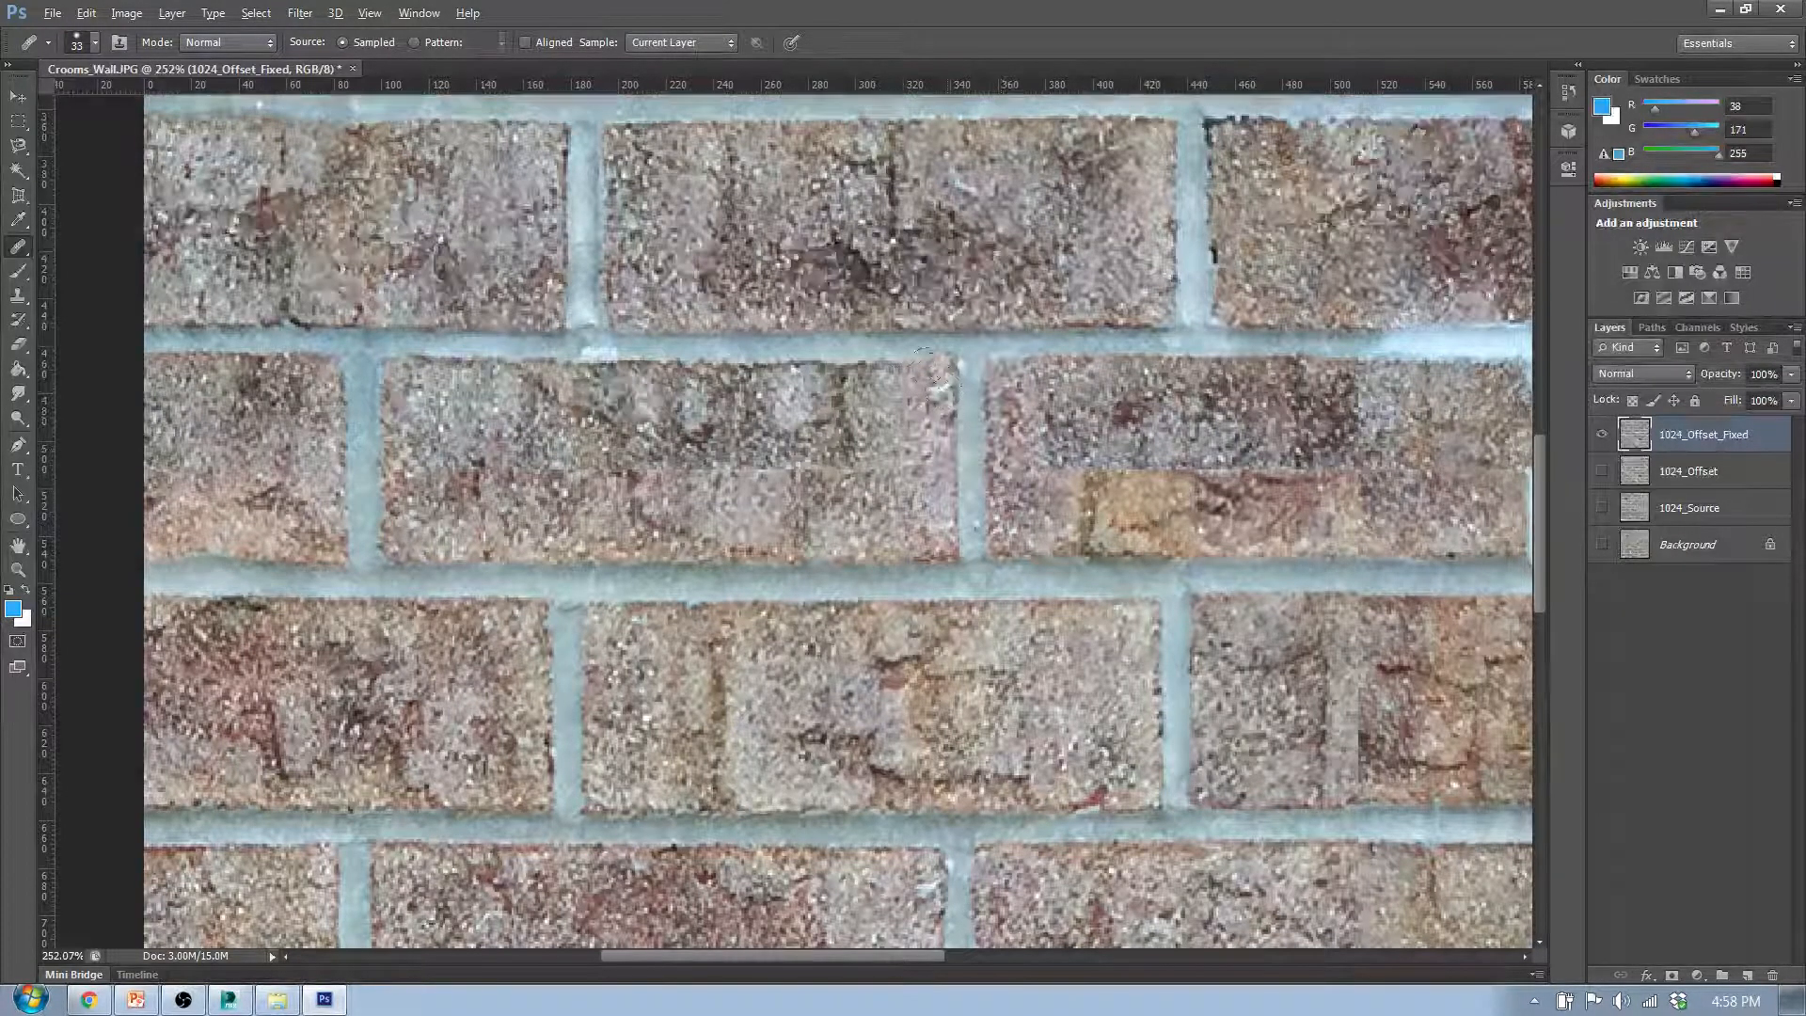
left_click(952, 518, "alt")
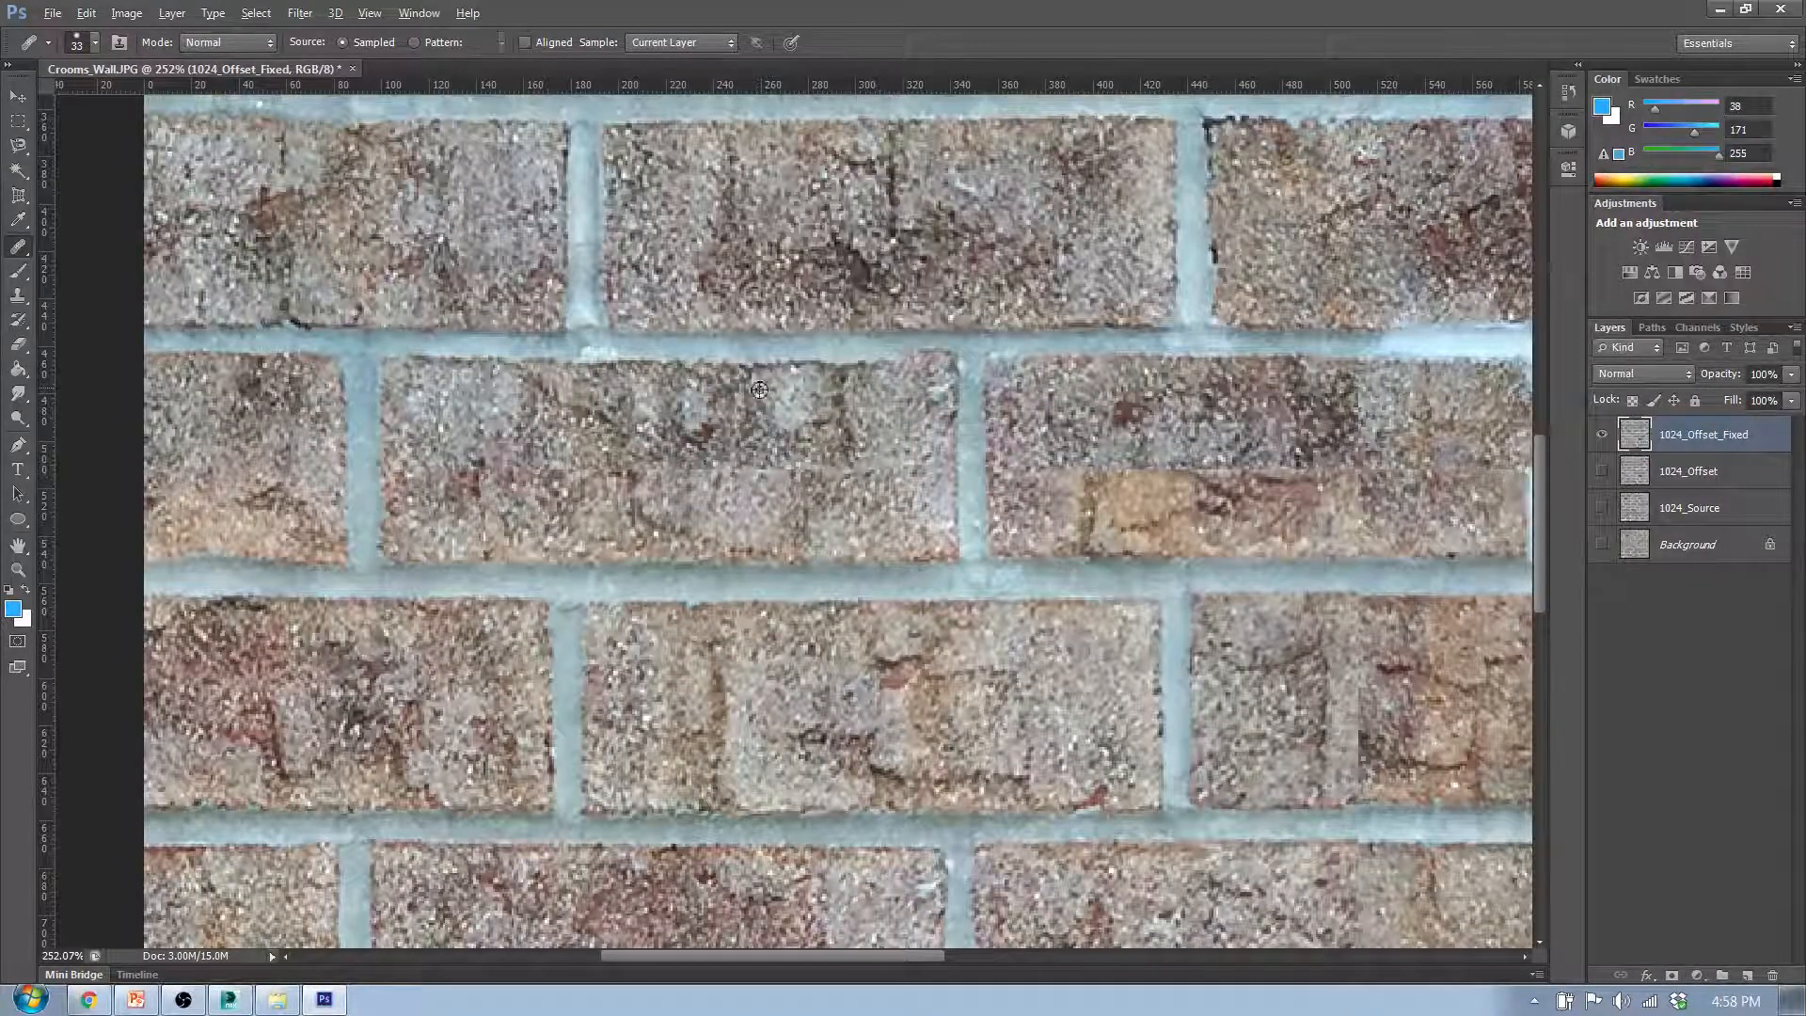
left_click(1121, 366, "alt")
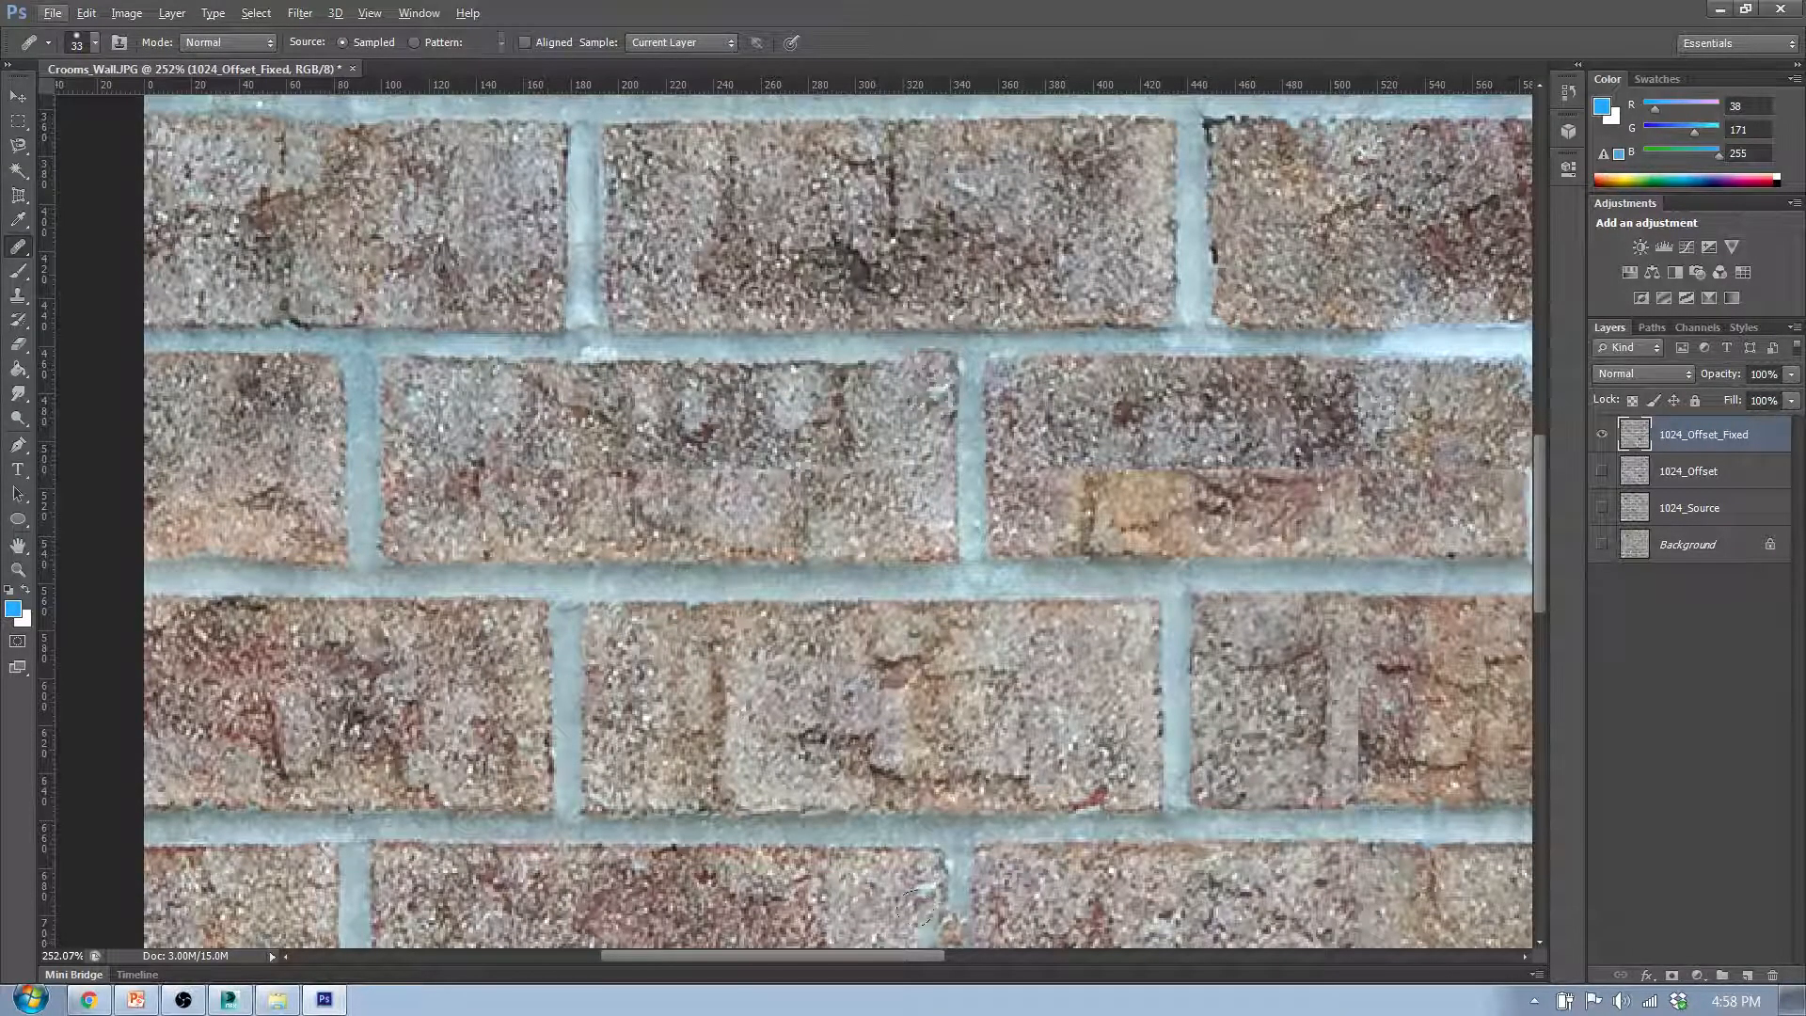
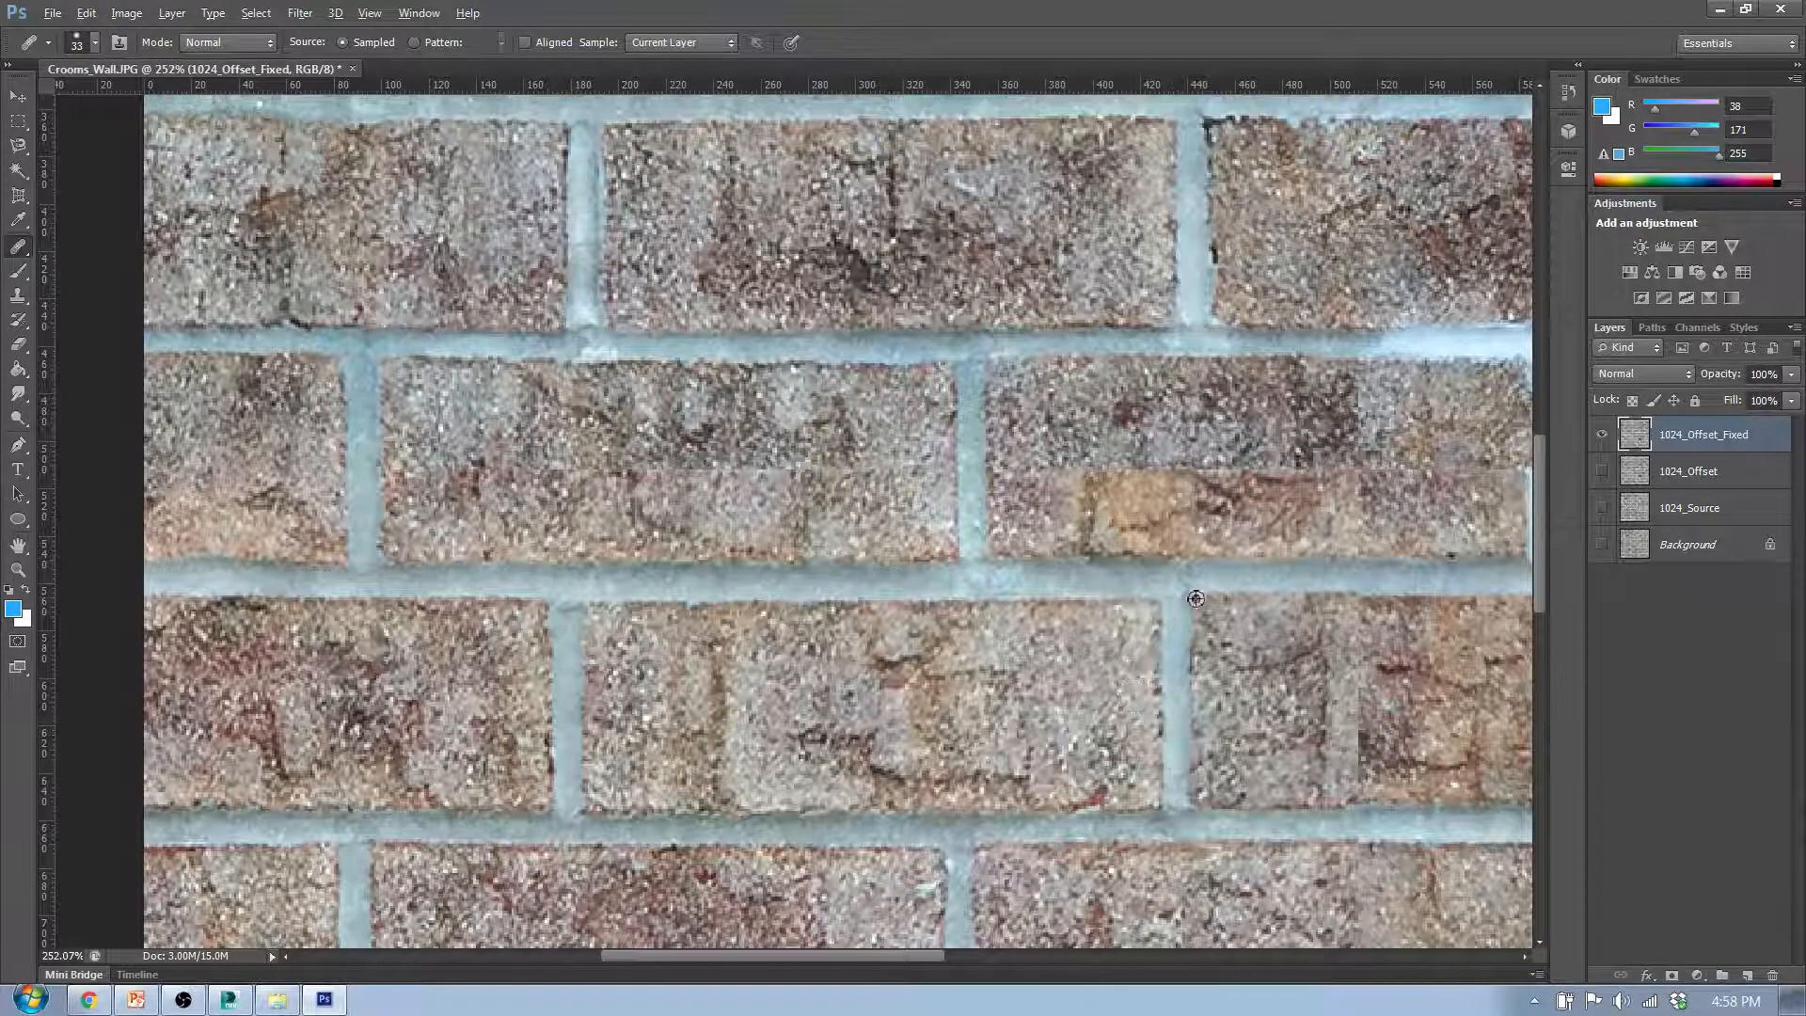
- Heal the horizontal seam across the sixth row's second brick so its upper and lower halves blend together
scroll(958, 802, "down", 2)
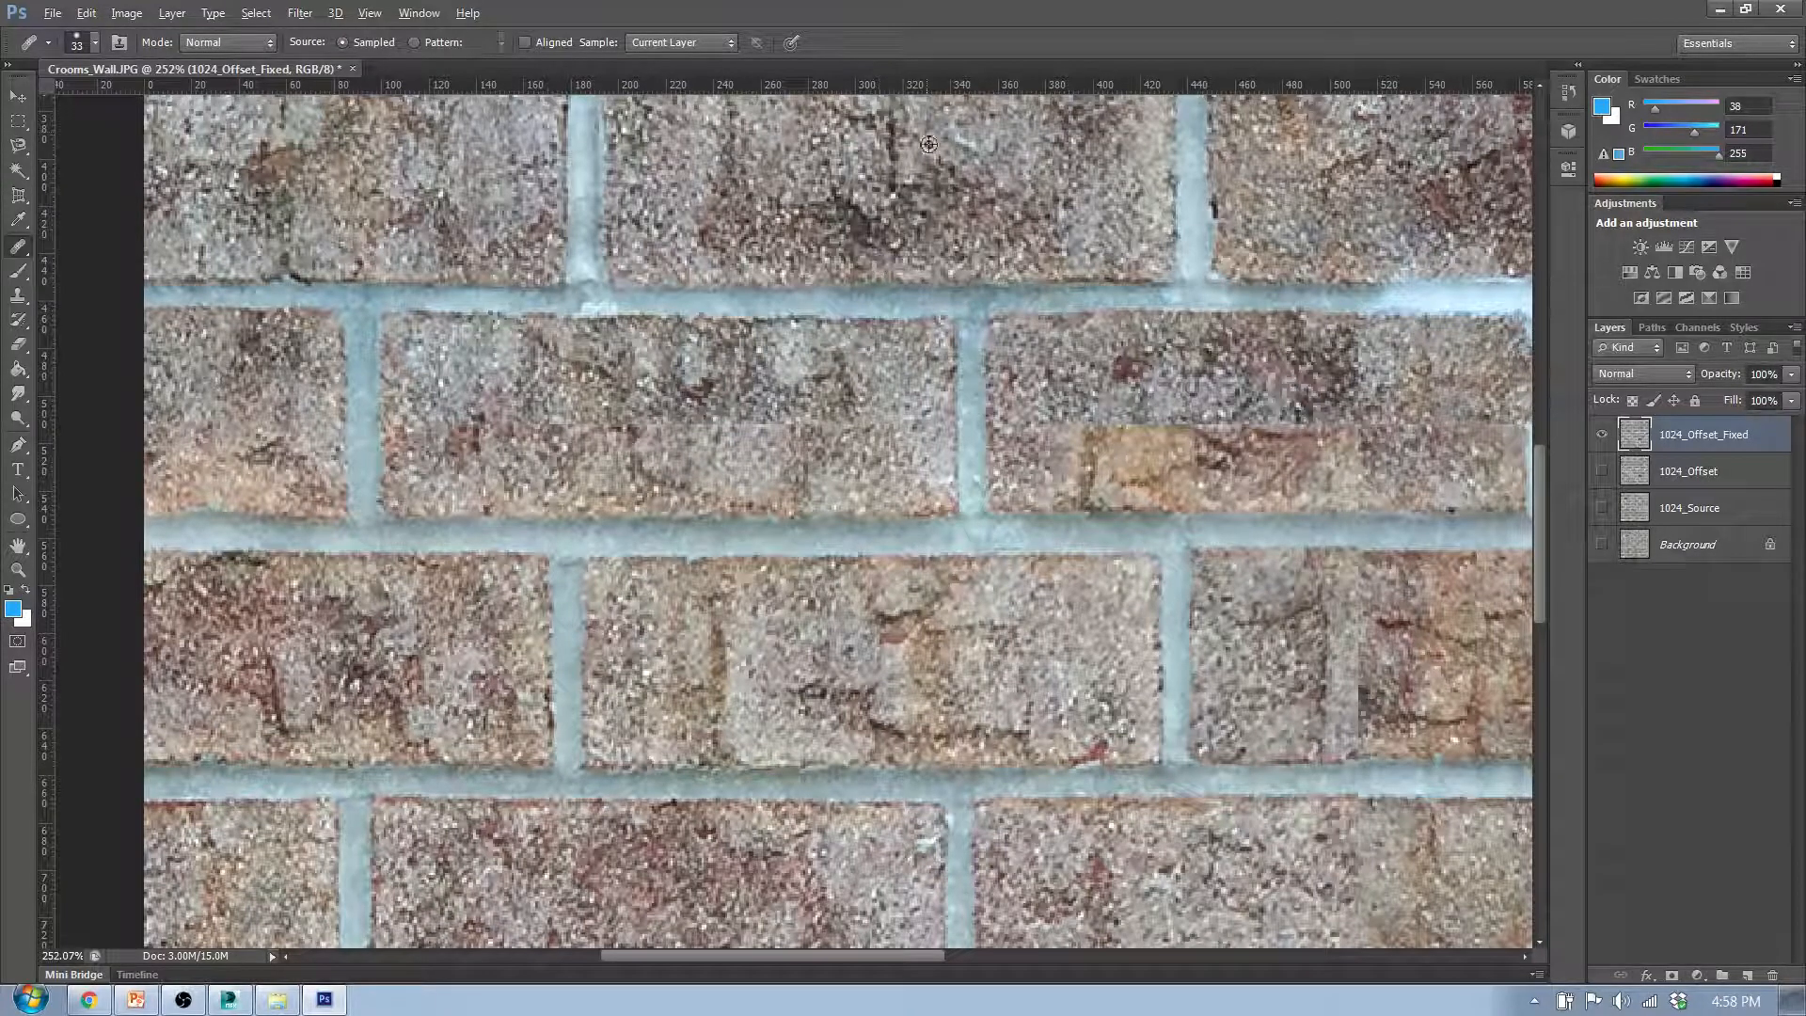
left_click_drag(637, 415, 880, 426)
left_click(1043, 147, "alt")
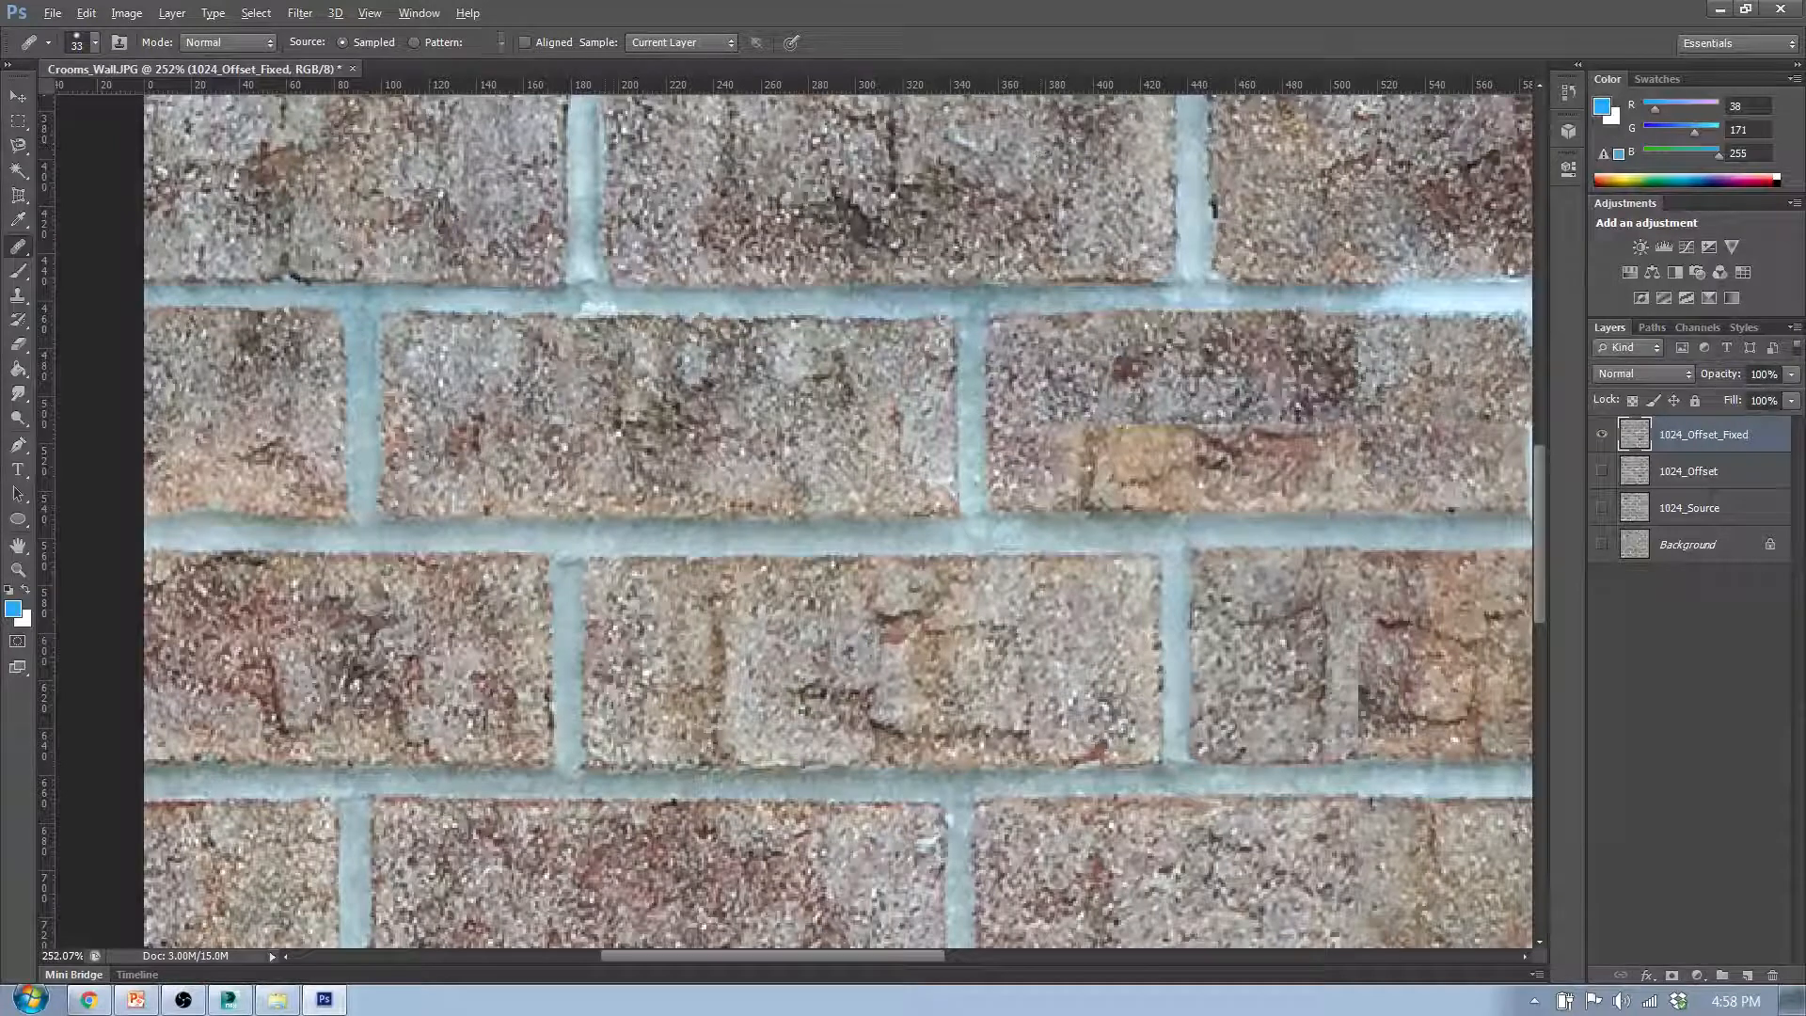
left_click_drag(607, 416, 451, 433)
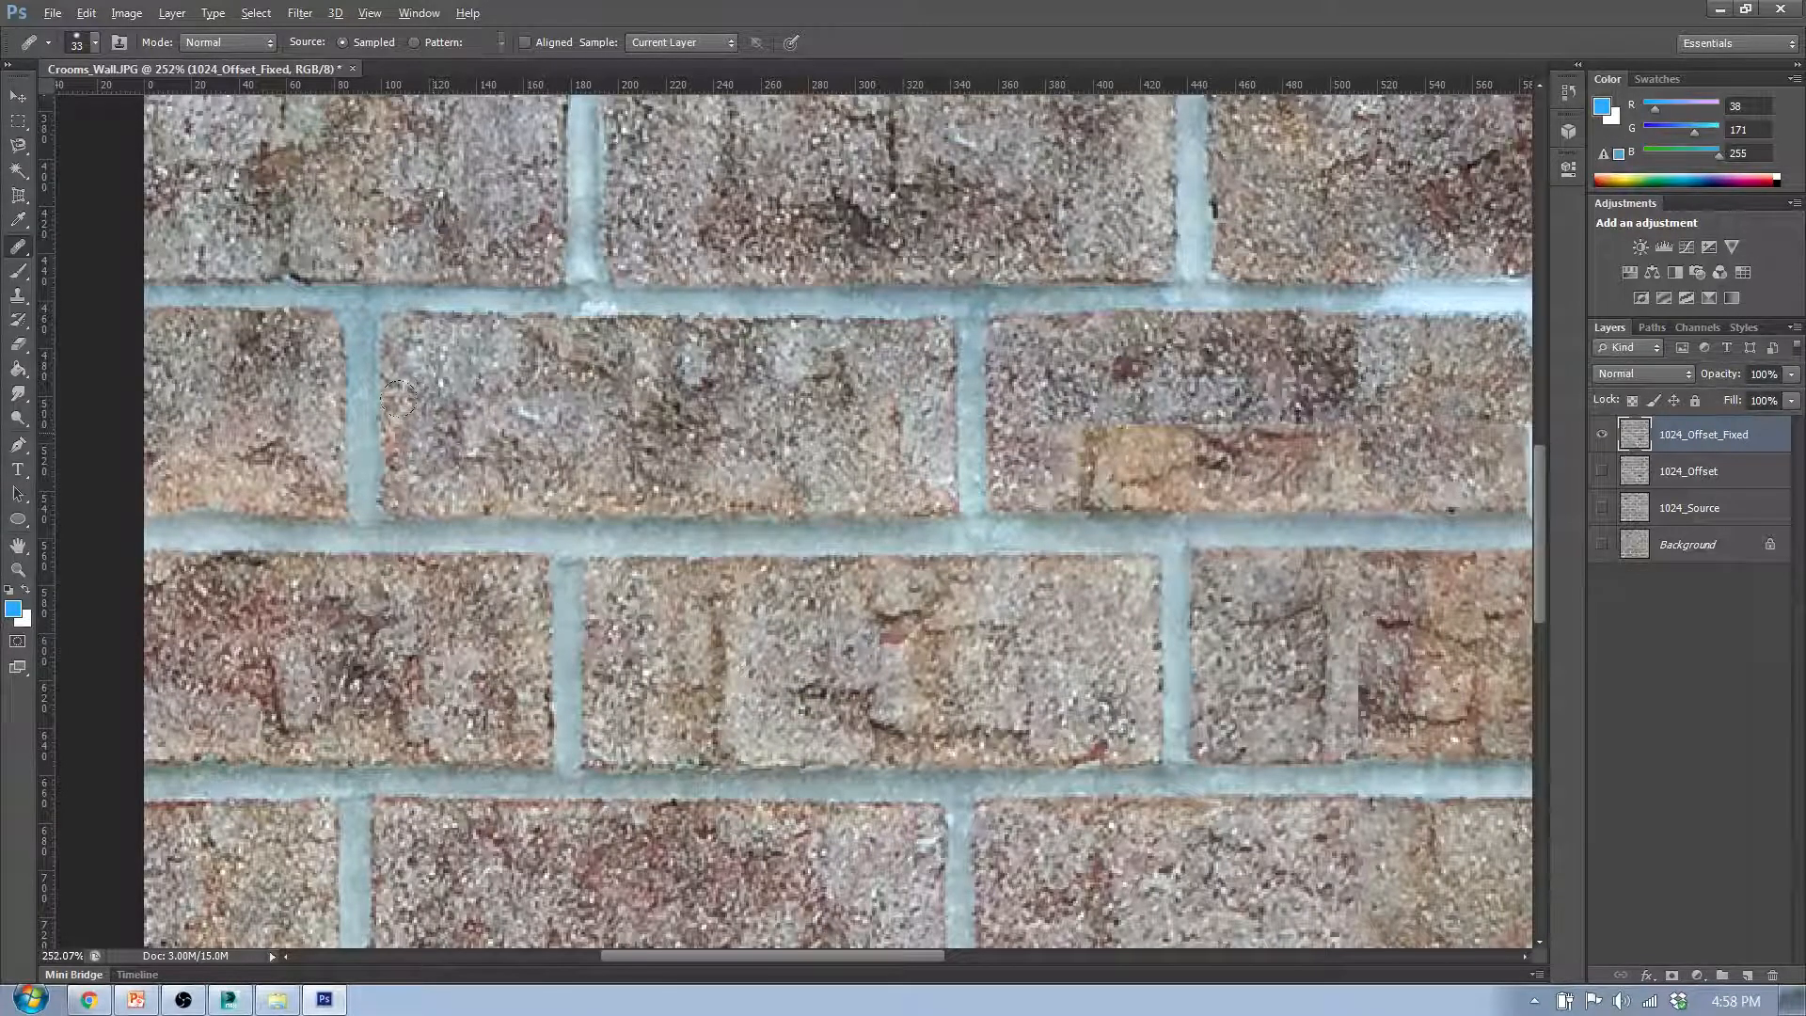
left_click(423, 436)
left_click(864, 443)
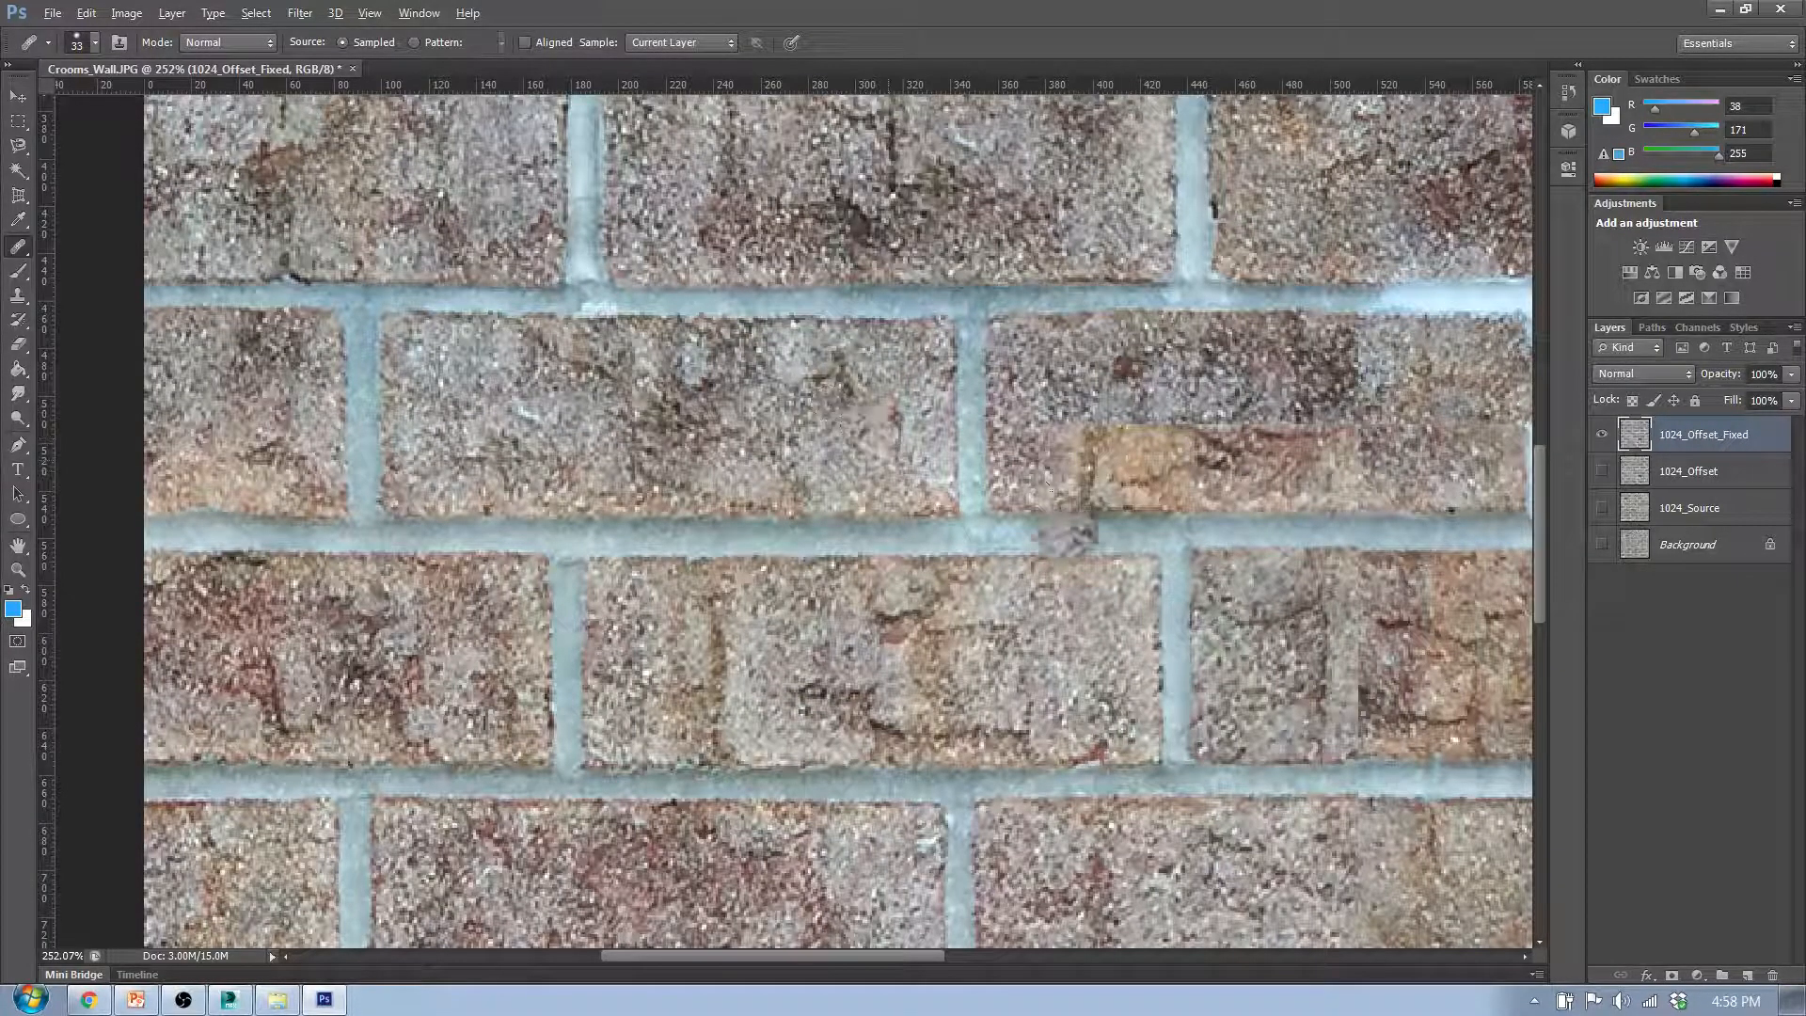
- Try to heal the horizontal seam above the orange patch in the sixth row's third brick, then undo the strokes
scroll(1049, 487, "down", 3)
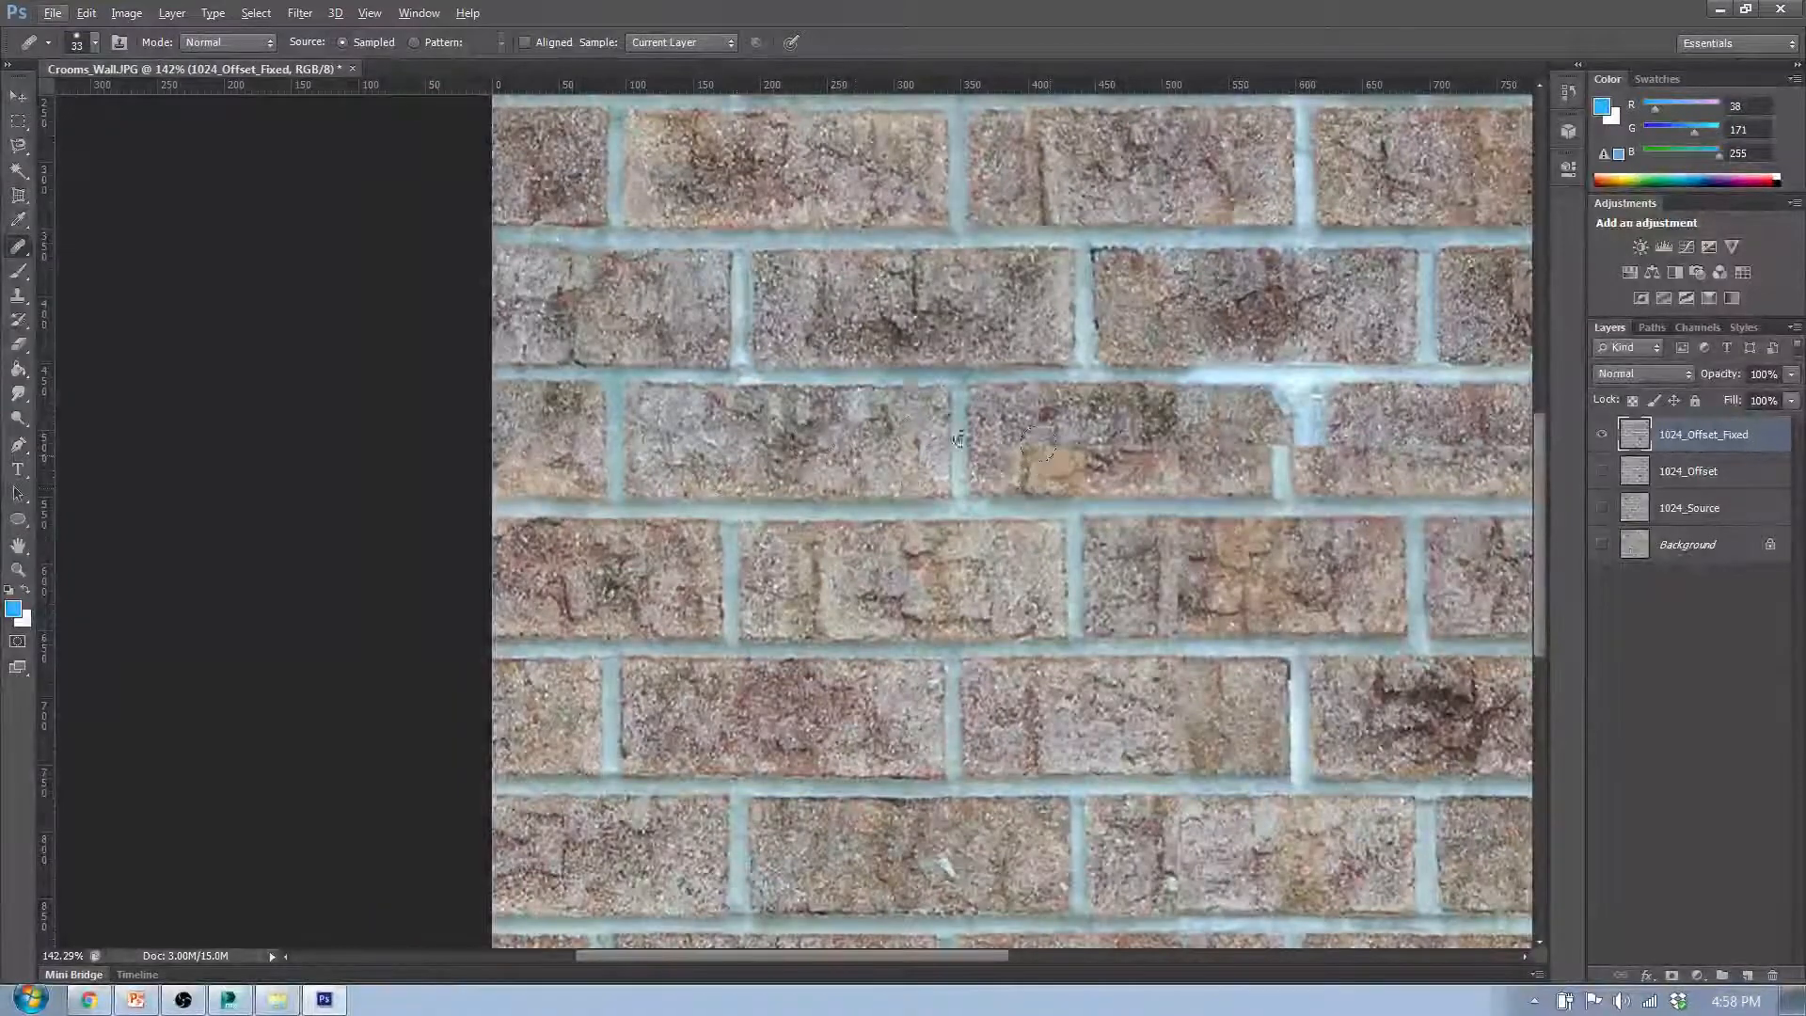
scroll(1040, 442, "up", 1)
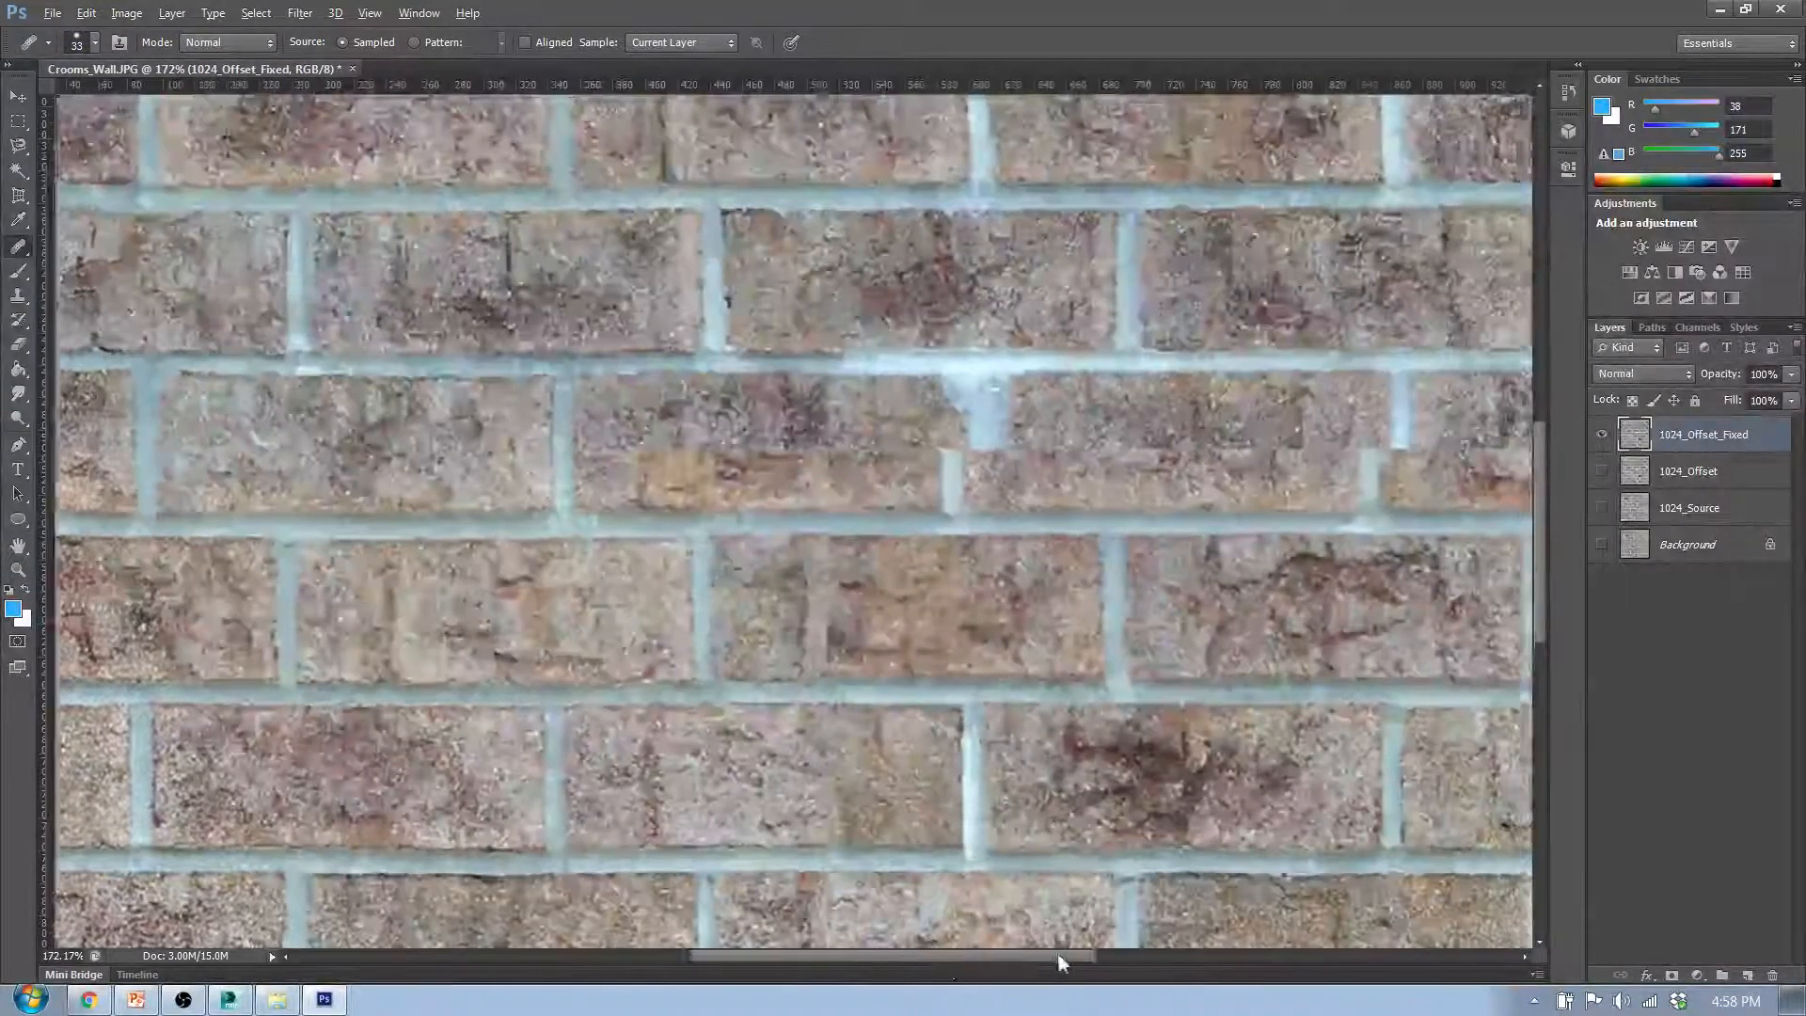
mouse_move(1059, 957)
left_mouse_down()
mouse_move(1132, 956)
mouse_move(1051, 957)
left_mouse_up()
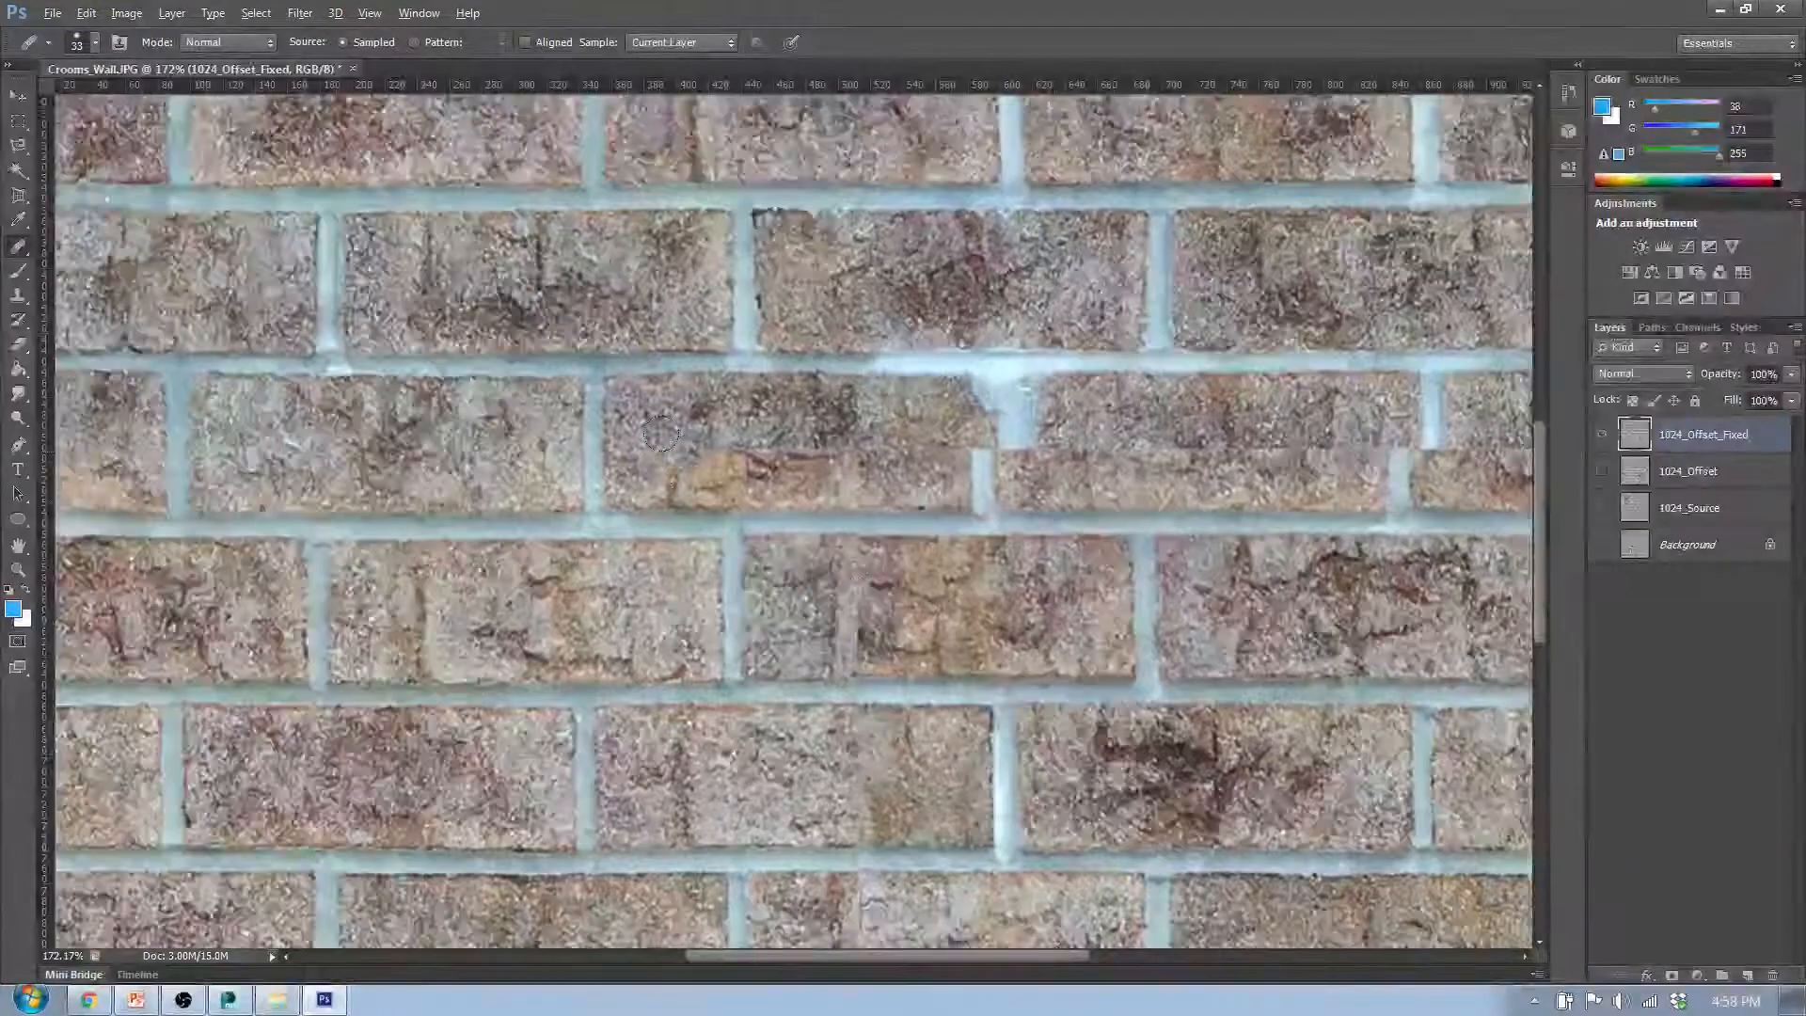
scroll(670, 456, "up", 2)
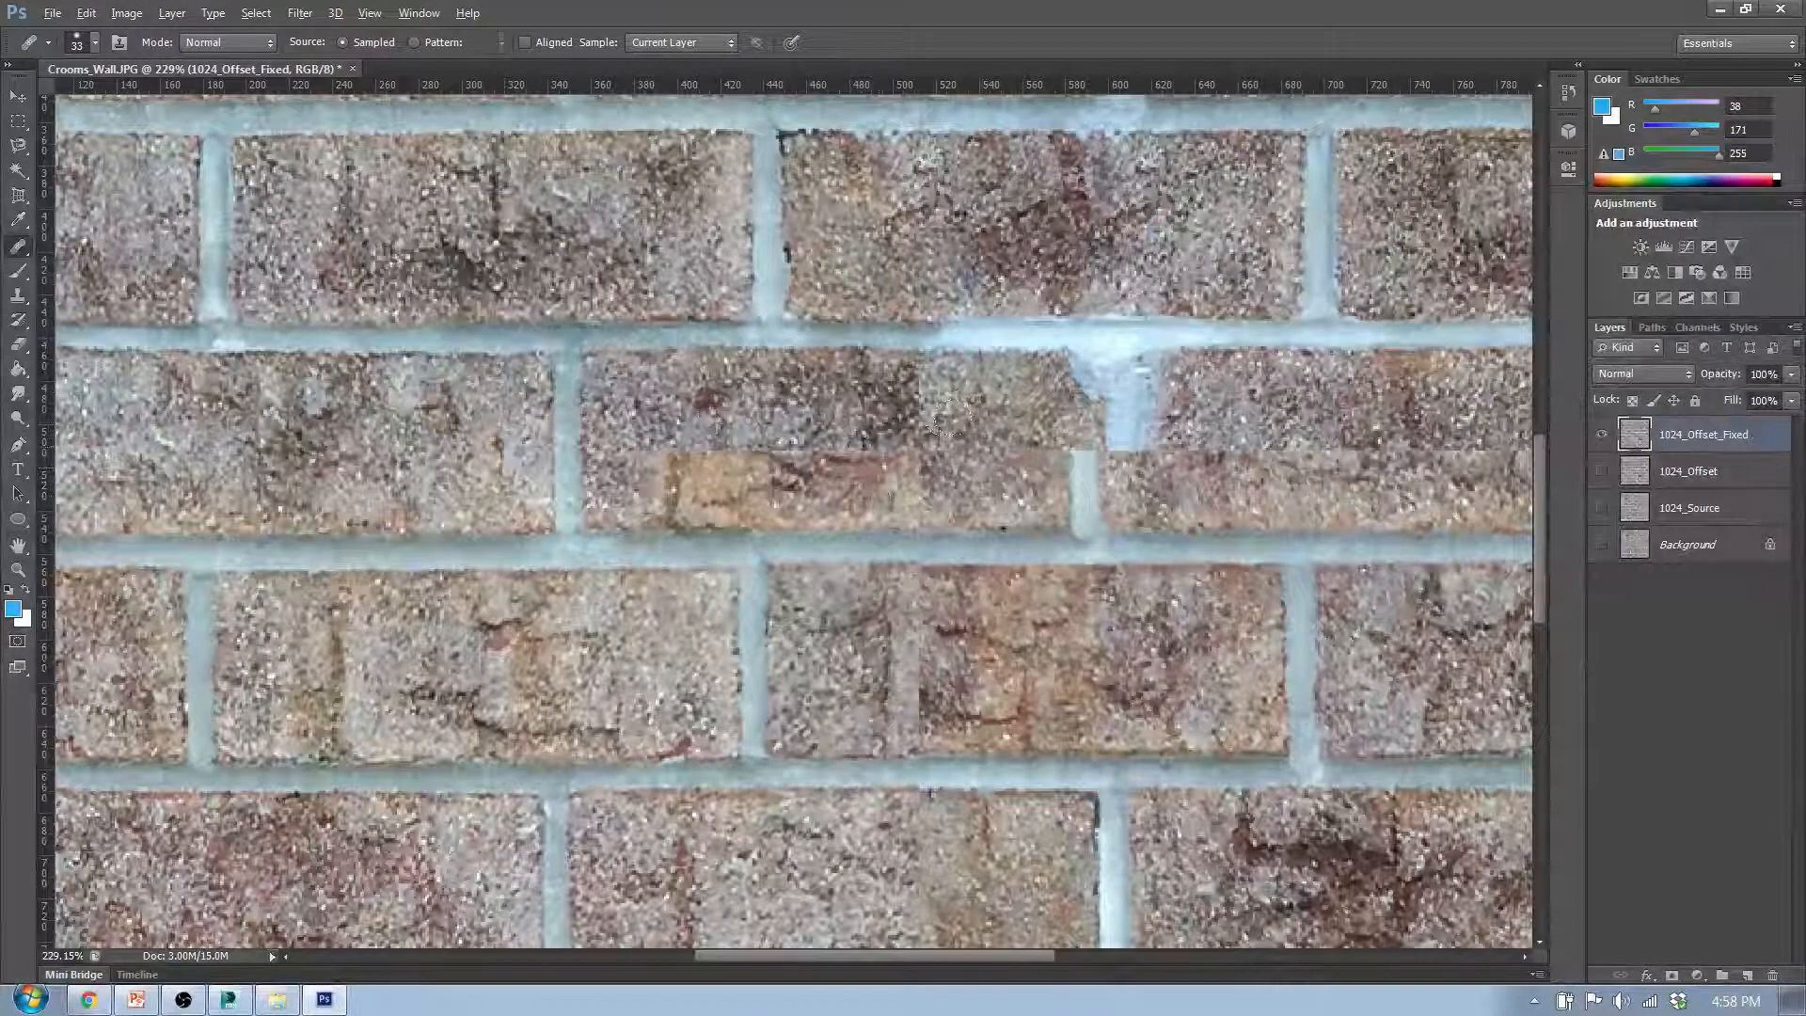
mouse_move(978, 445)
left_mouse_down()
mouse_move(689, 459)
mouse_move(940, 470)
left_mouse_up()
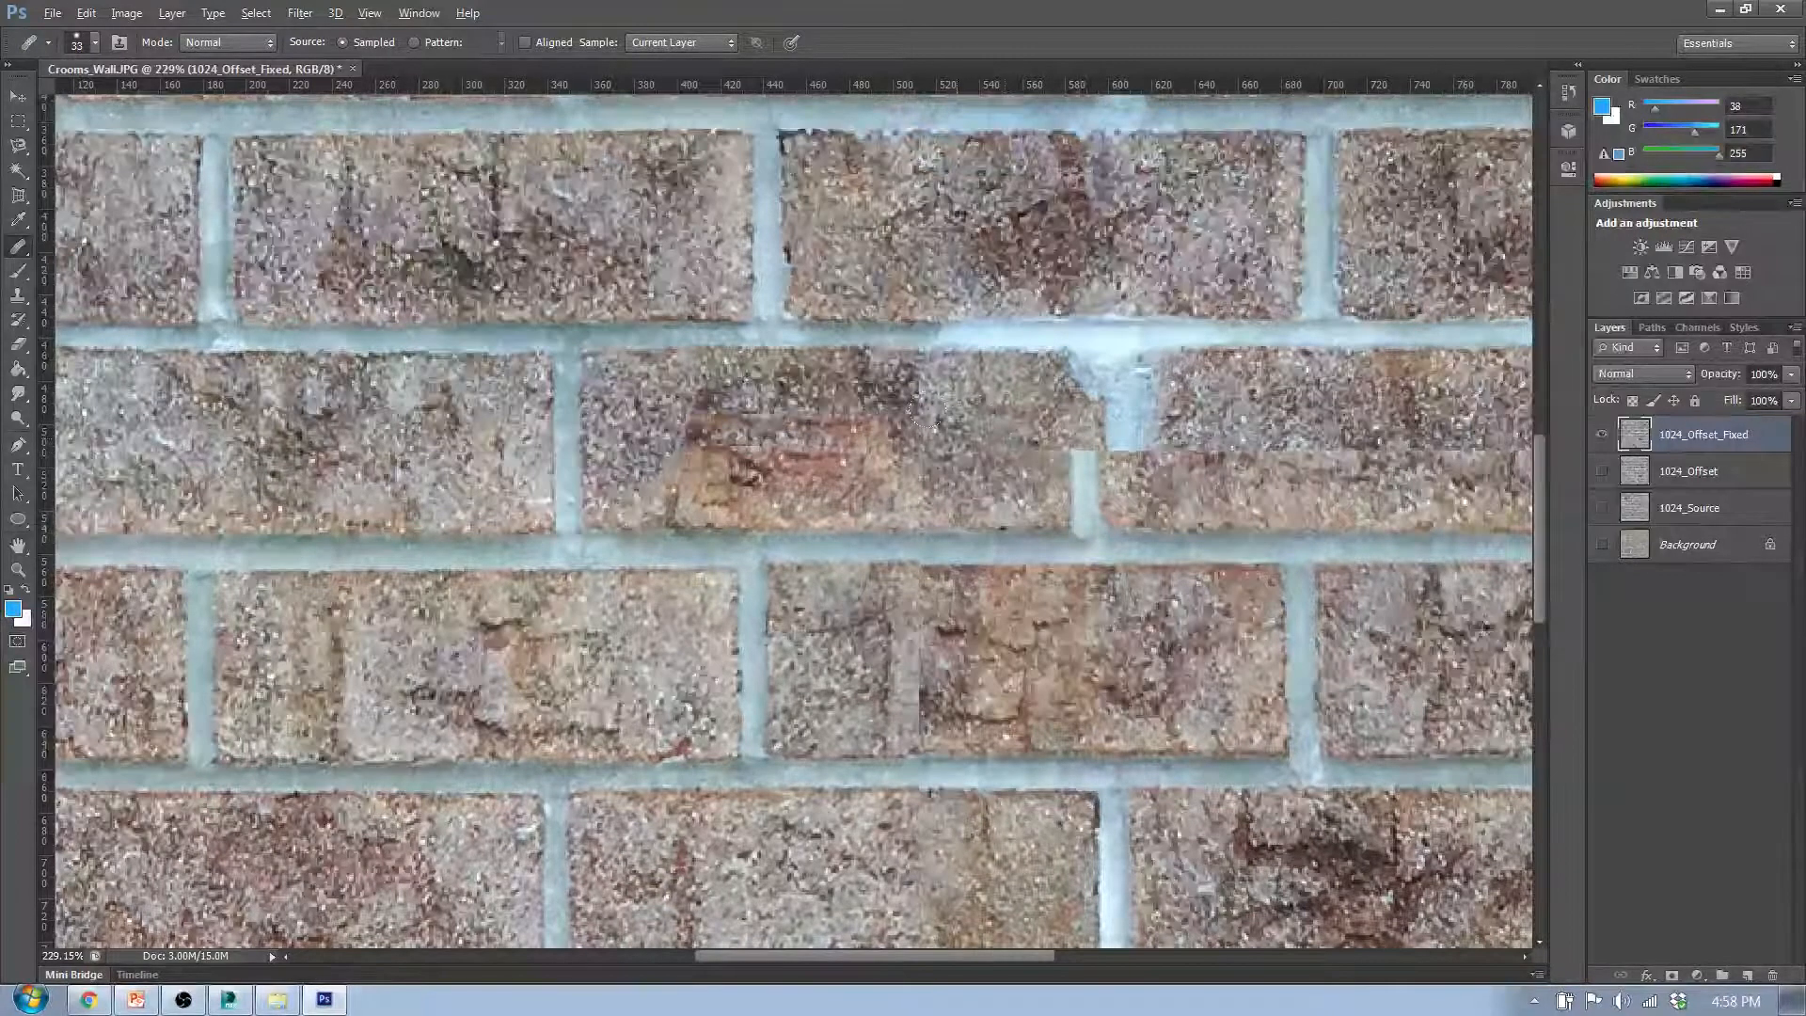
key("ctrl+alt+z")
key("ctrl+alt+z")
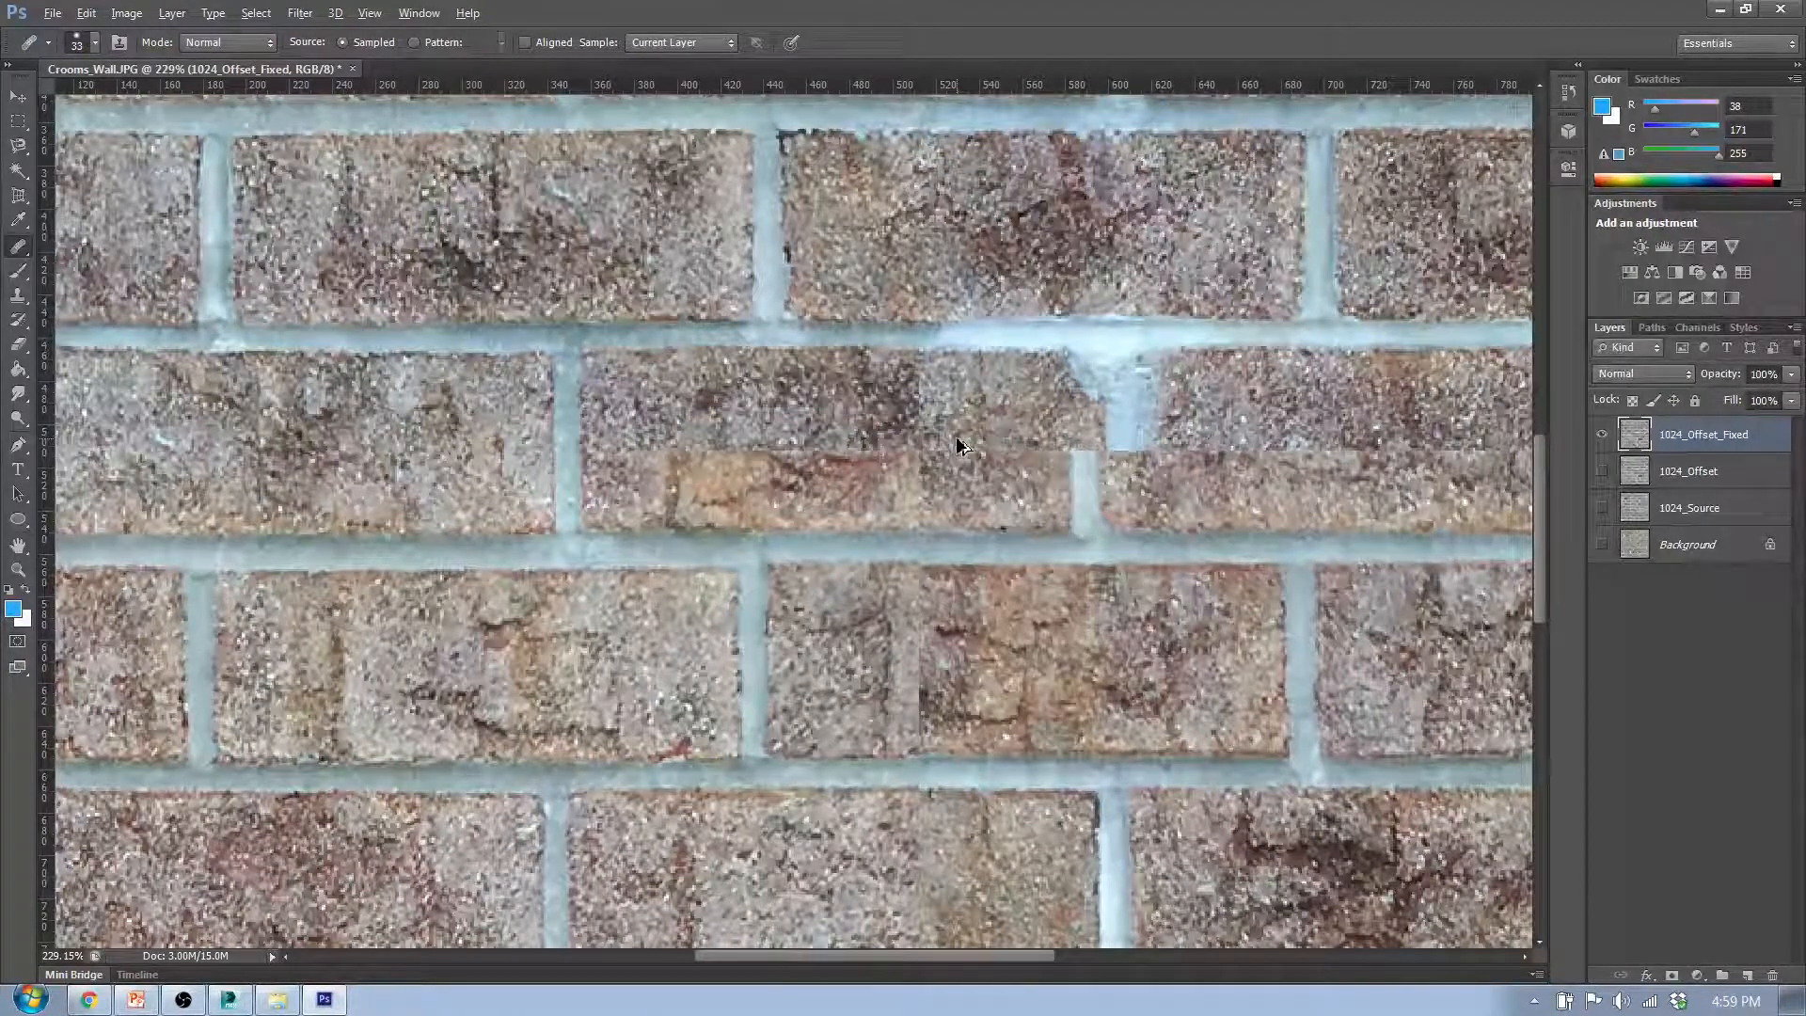
key("ctrl+alt+z")
key("ctrl+alt+z")
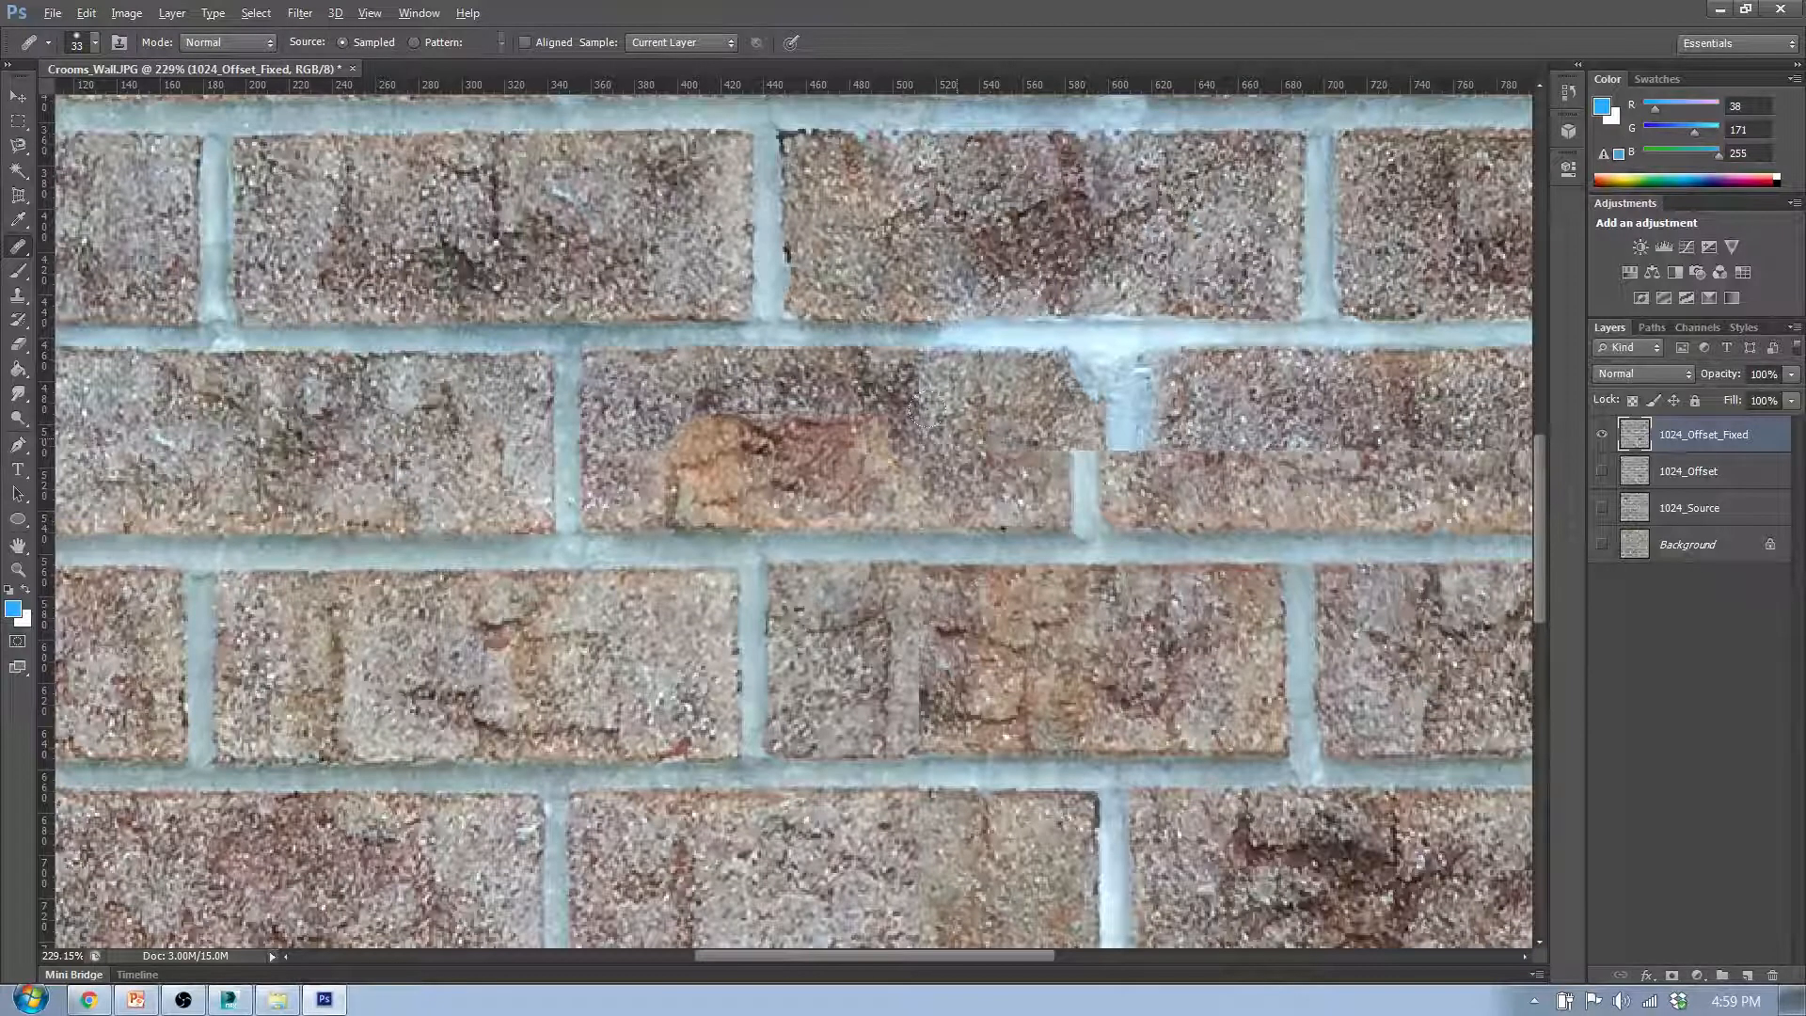
left_click(85, 13)
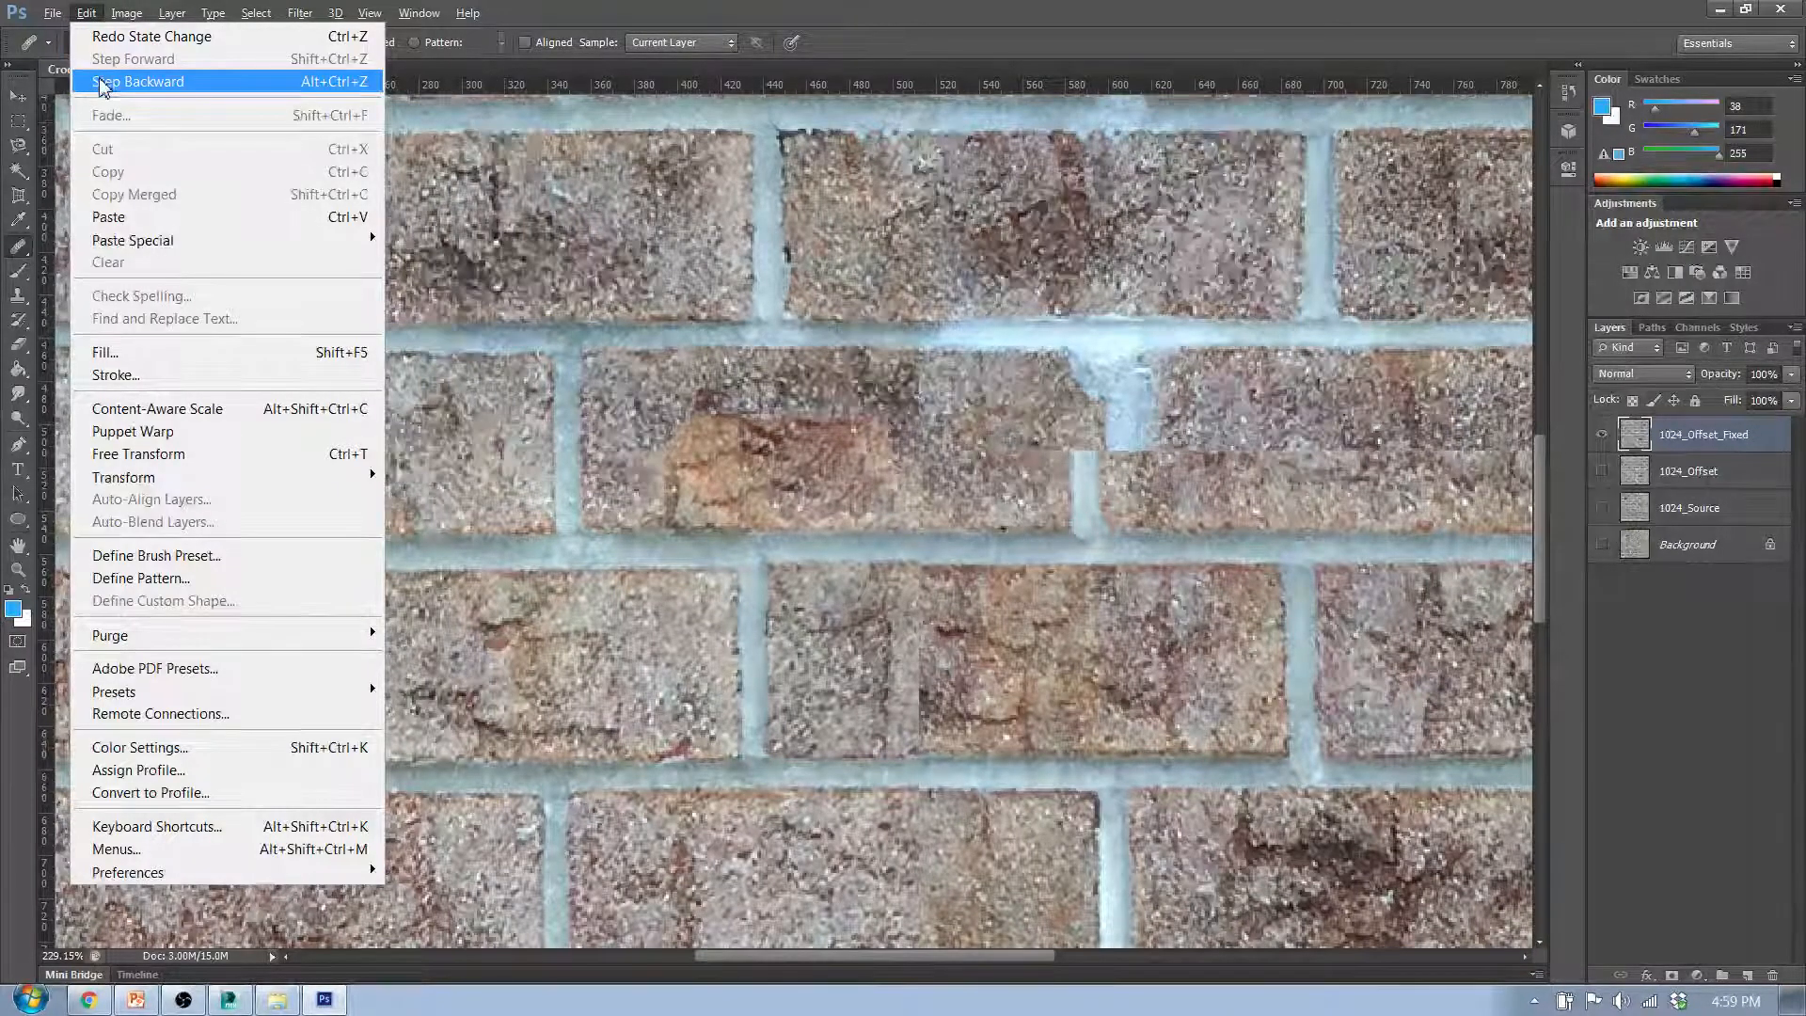
left_click(111, 13)
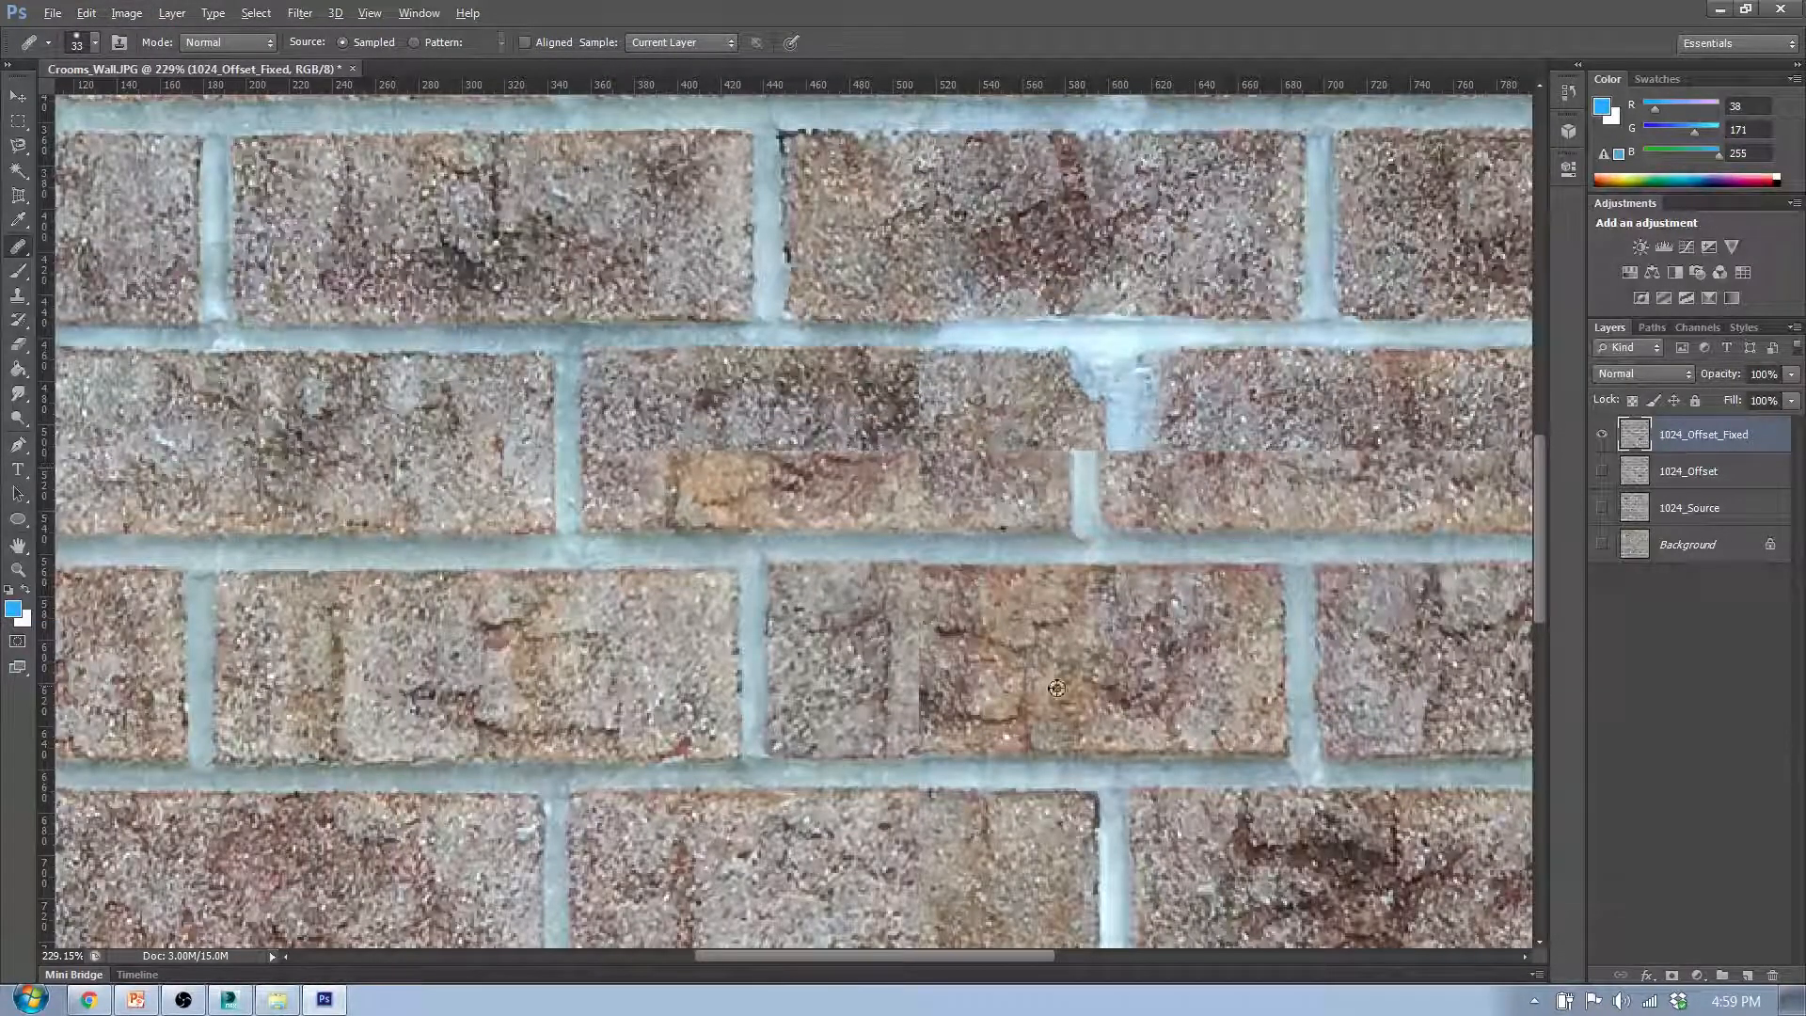
- Heal the horizontal seam in the right part of the sixth row's third brick and the vertical seam in the brick below it
left_click_drag(727, 433, 773, 476)
left_click_drag(925, 499, 950, 523)
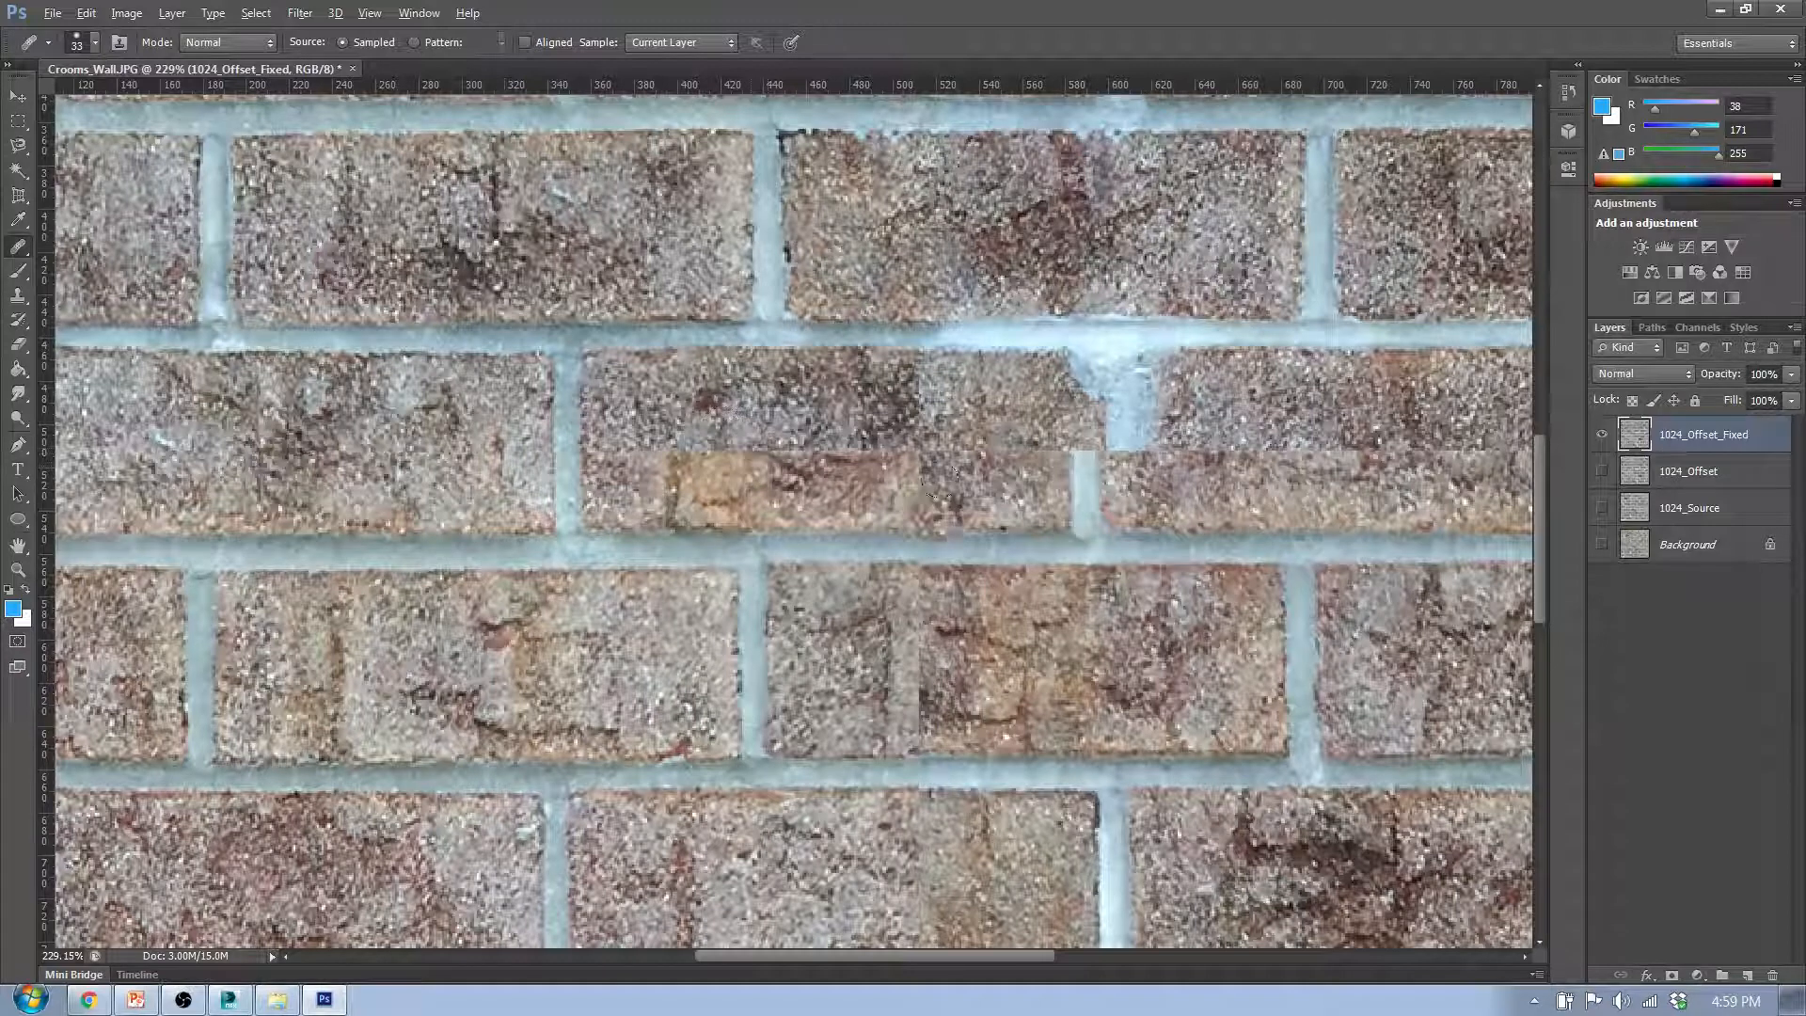
mouse_move(918, 459)
left_mouse_down()
mouse_move(904, 434)
mouse_move(809, 461)
left_mouse_up()
left_click_drag(893, 472, 944, 521)
mouse_move(926, 627)
left_mouse_down()
mouse_move(888, 659)
mouse_move(929, 664)
mouse_move(908, 645)
left_mouse_up()
left_click(1110, 664, "alt")
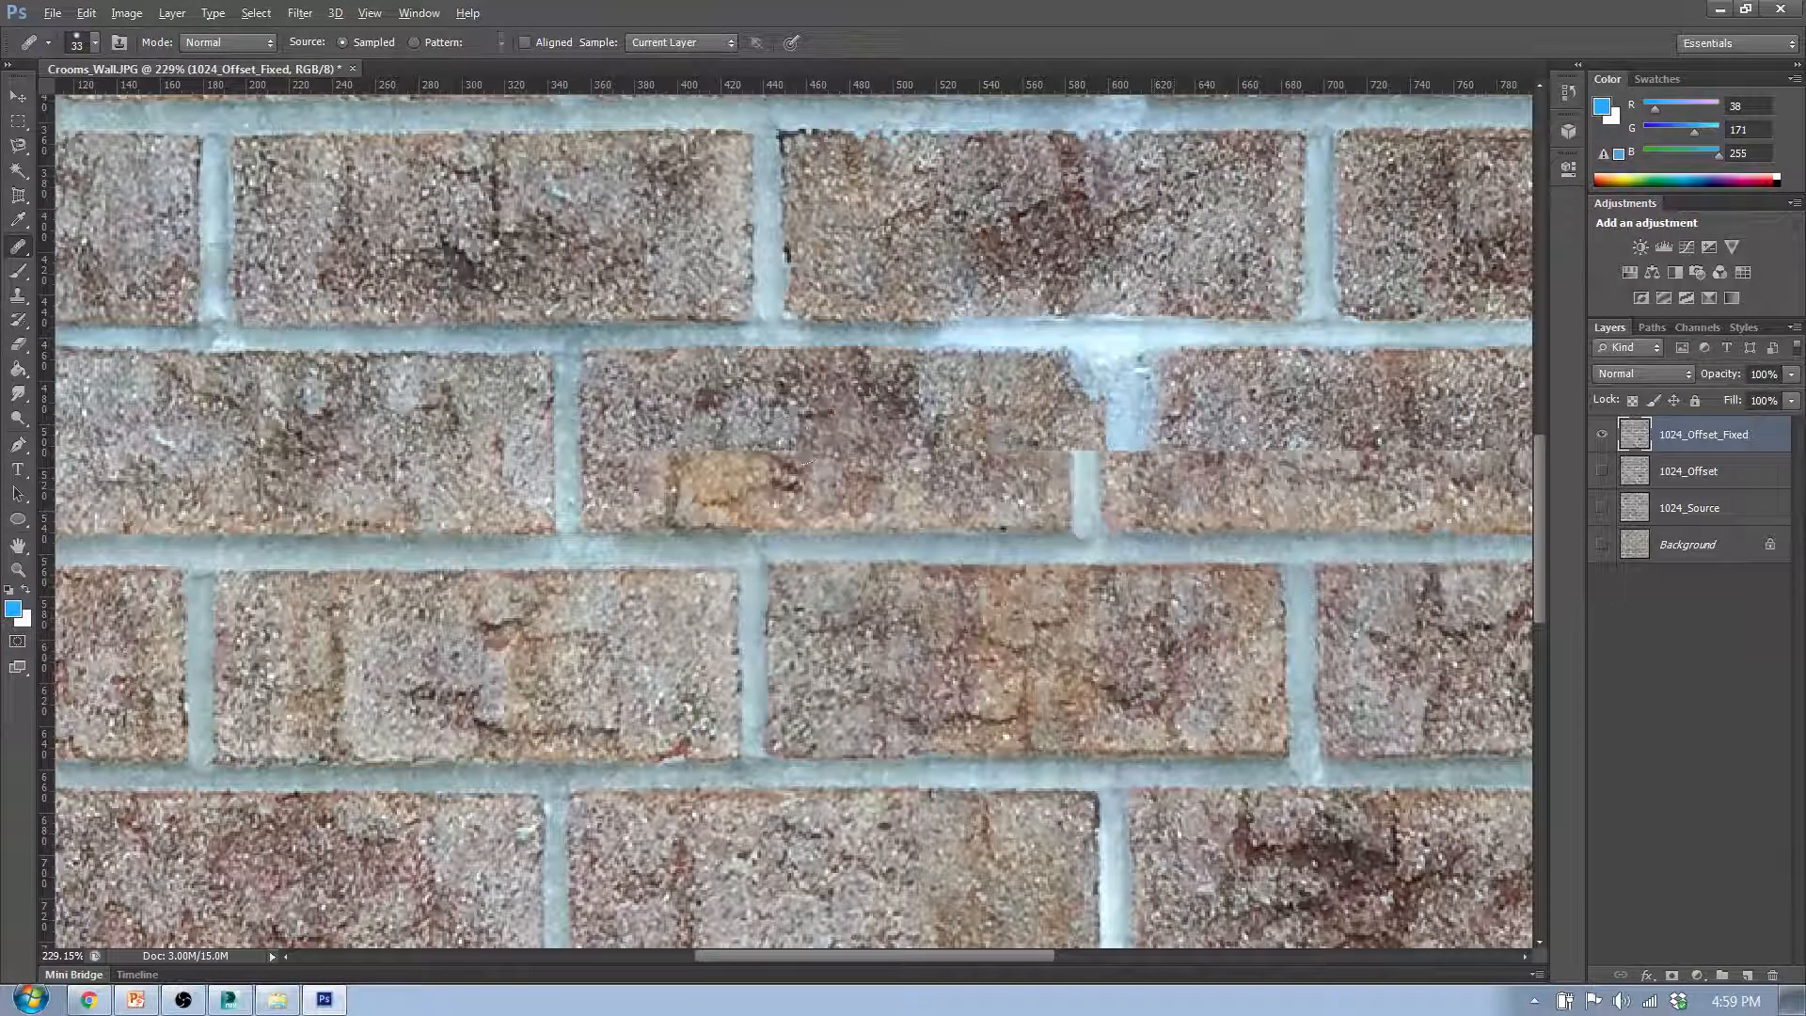
left_click(542, 470, "alt")
left_click_drag(674, 471, 670, 499)
- Rebuild the sixth row's third vertical mortar joint as one straight joint, covering the leftover joint pieces and adjacent edges with brick texture
scroll(638, 445, "down", 3)
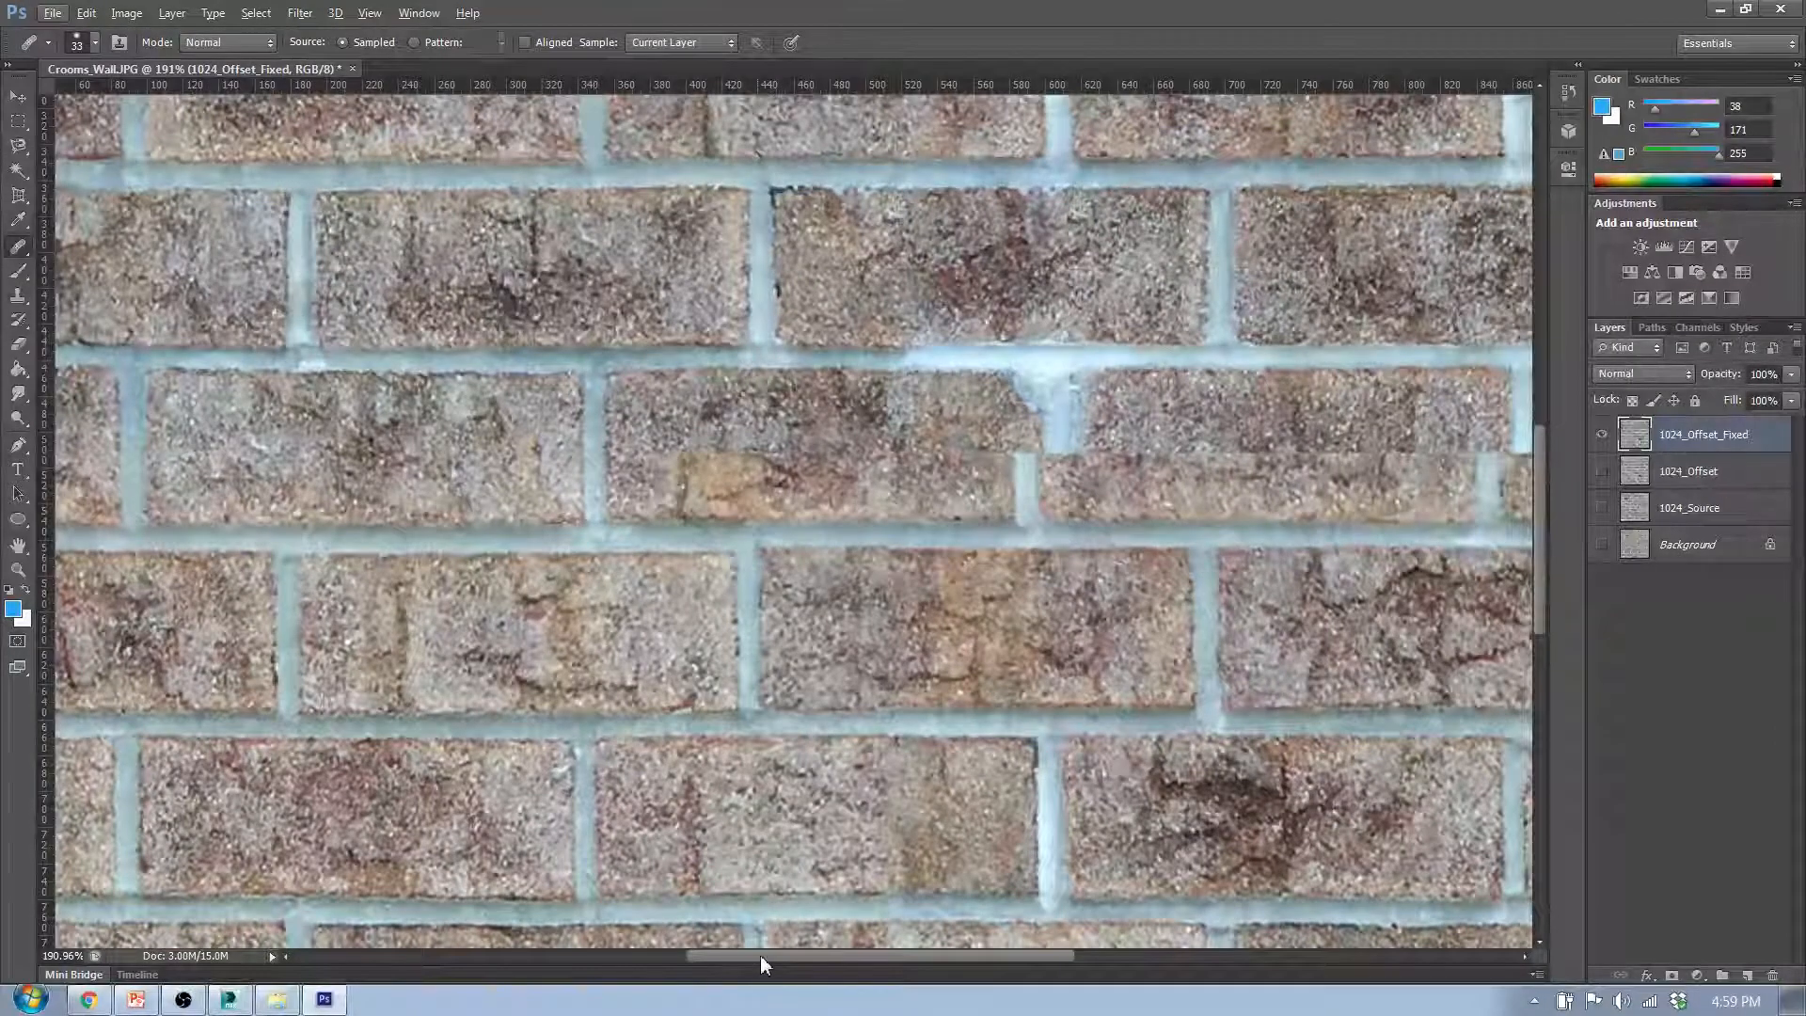
left_click_drag(760, 955, 859, 940)
scroll(934, 459, "up", 6)
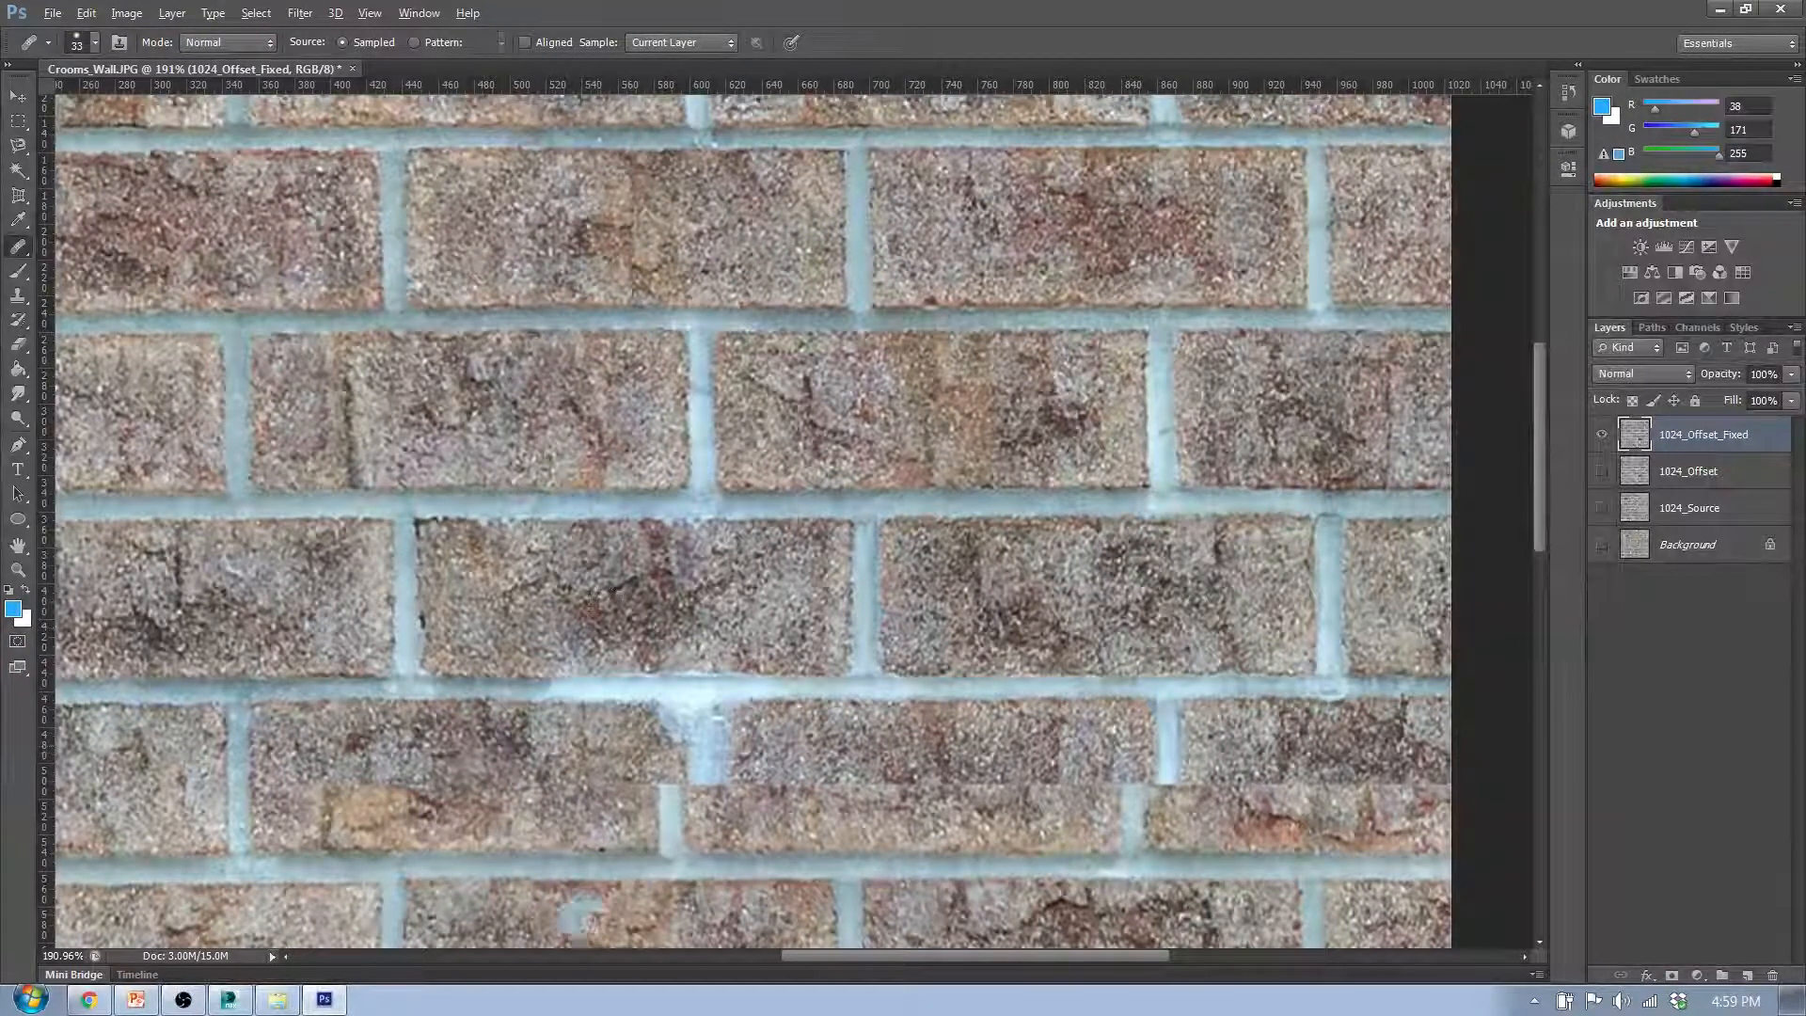
scroll(602, 851, "down", 3)
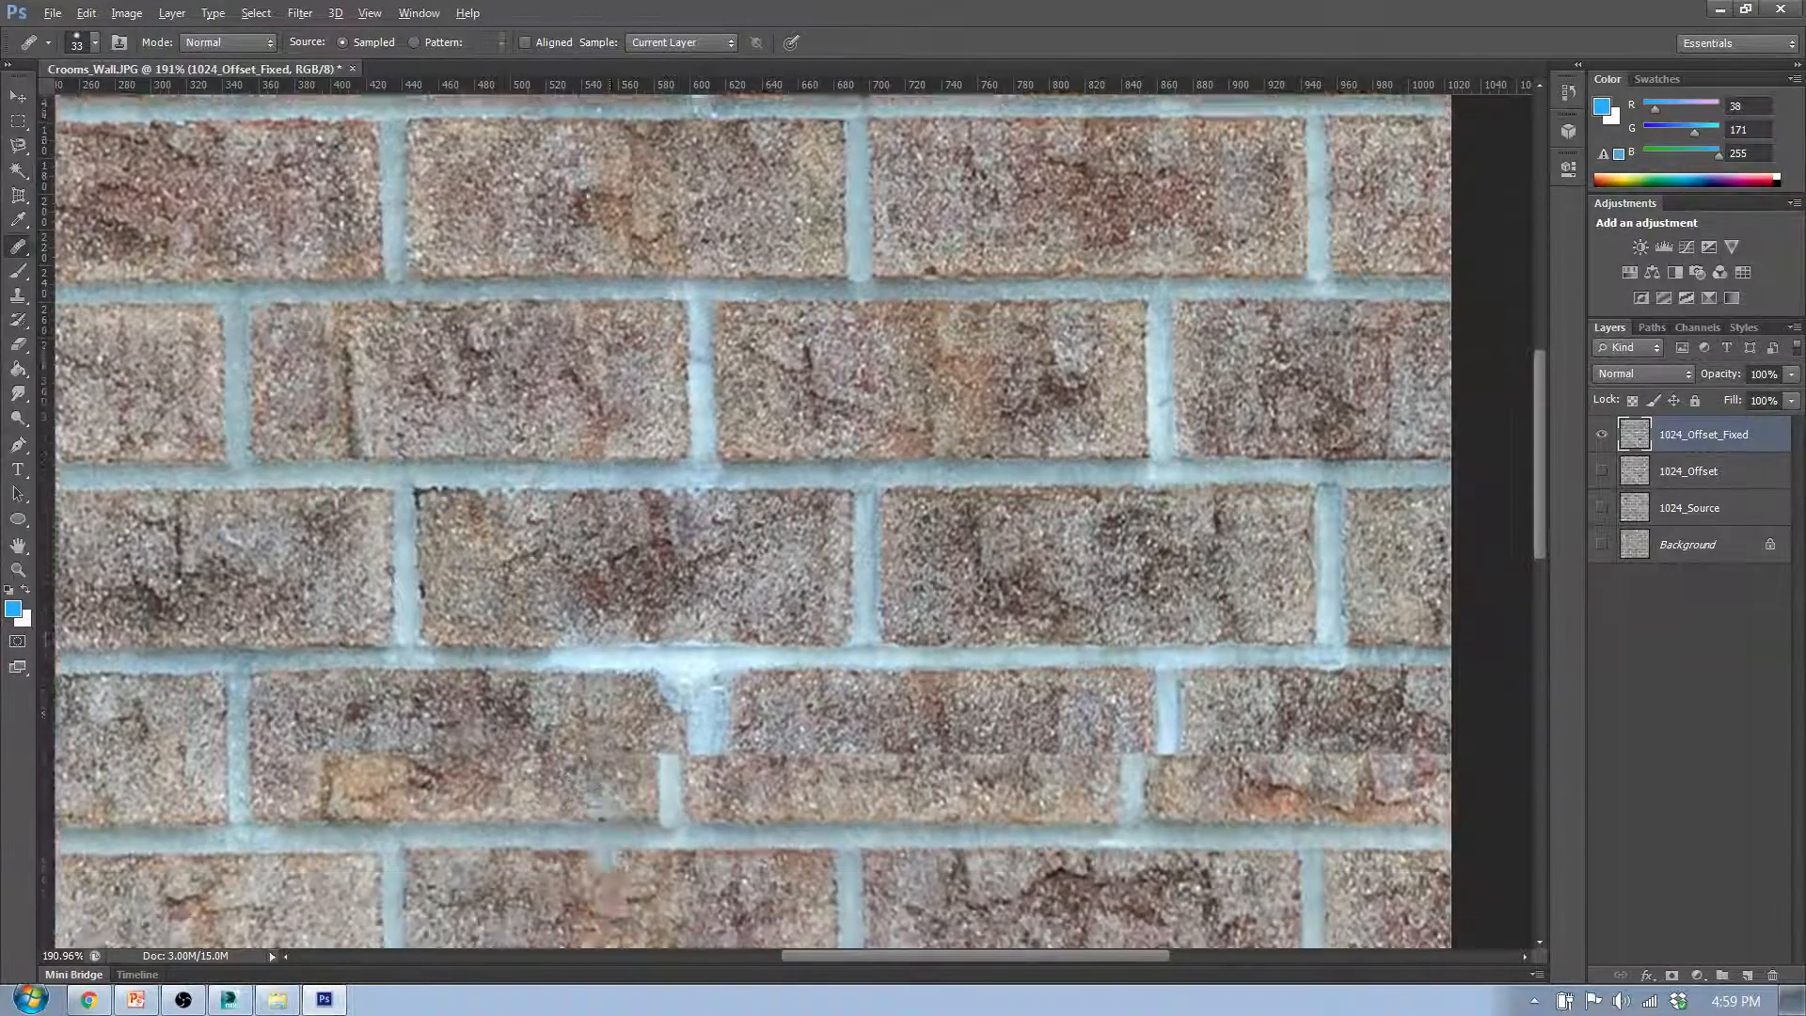
scroll(625, 751, "down", 1)
scroll(683, 550, "up", 5)
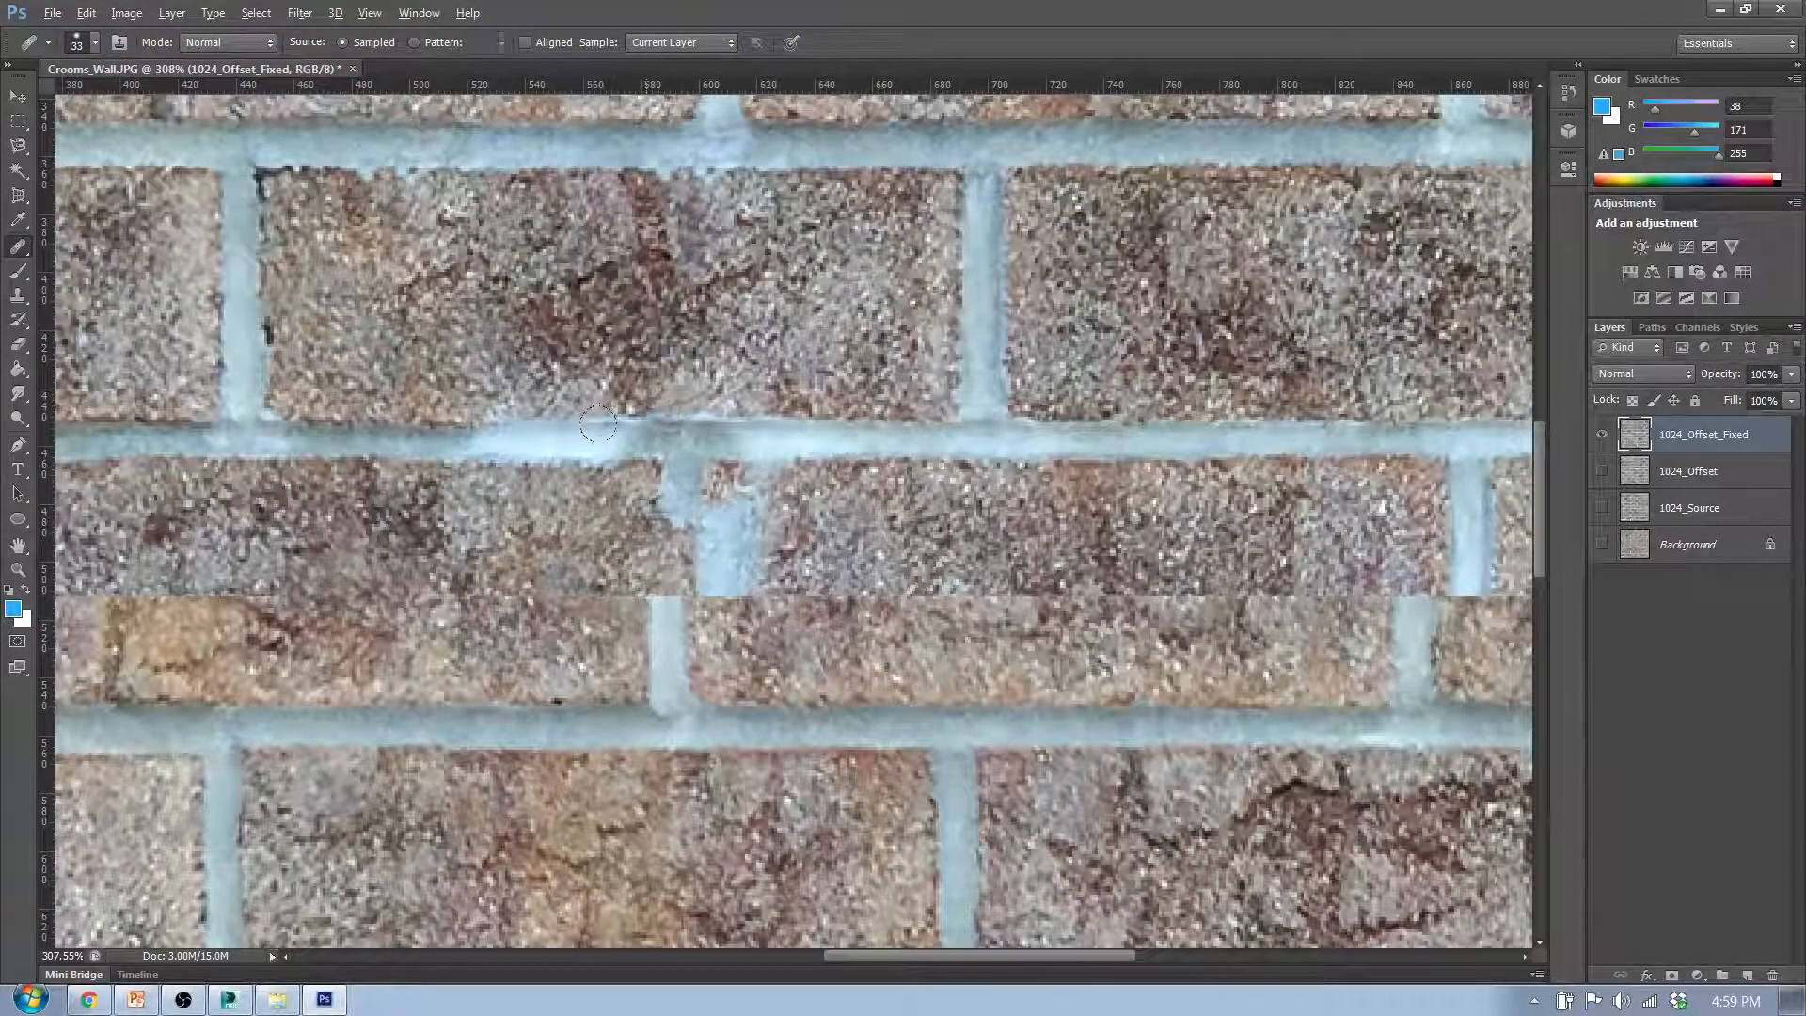
mouse_move(598, 423)
left_mouse_down()
mouse_move(651, 503)
mouse_move(615, 553)
mouse_move(664, 609)
mouse_move(621, 631)
mouse_move(717, 616)
mouse_move(701, 447)
mouse_move(783, 440)
left_mouse_up()
scroll(861, 534, "down", 3)
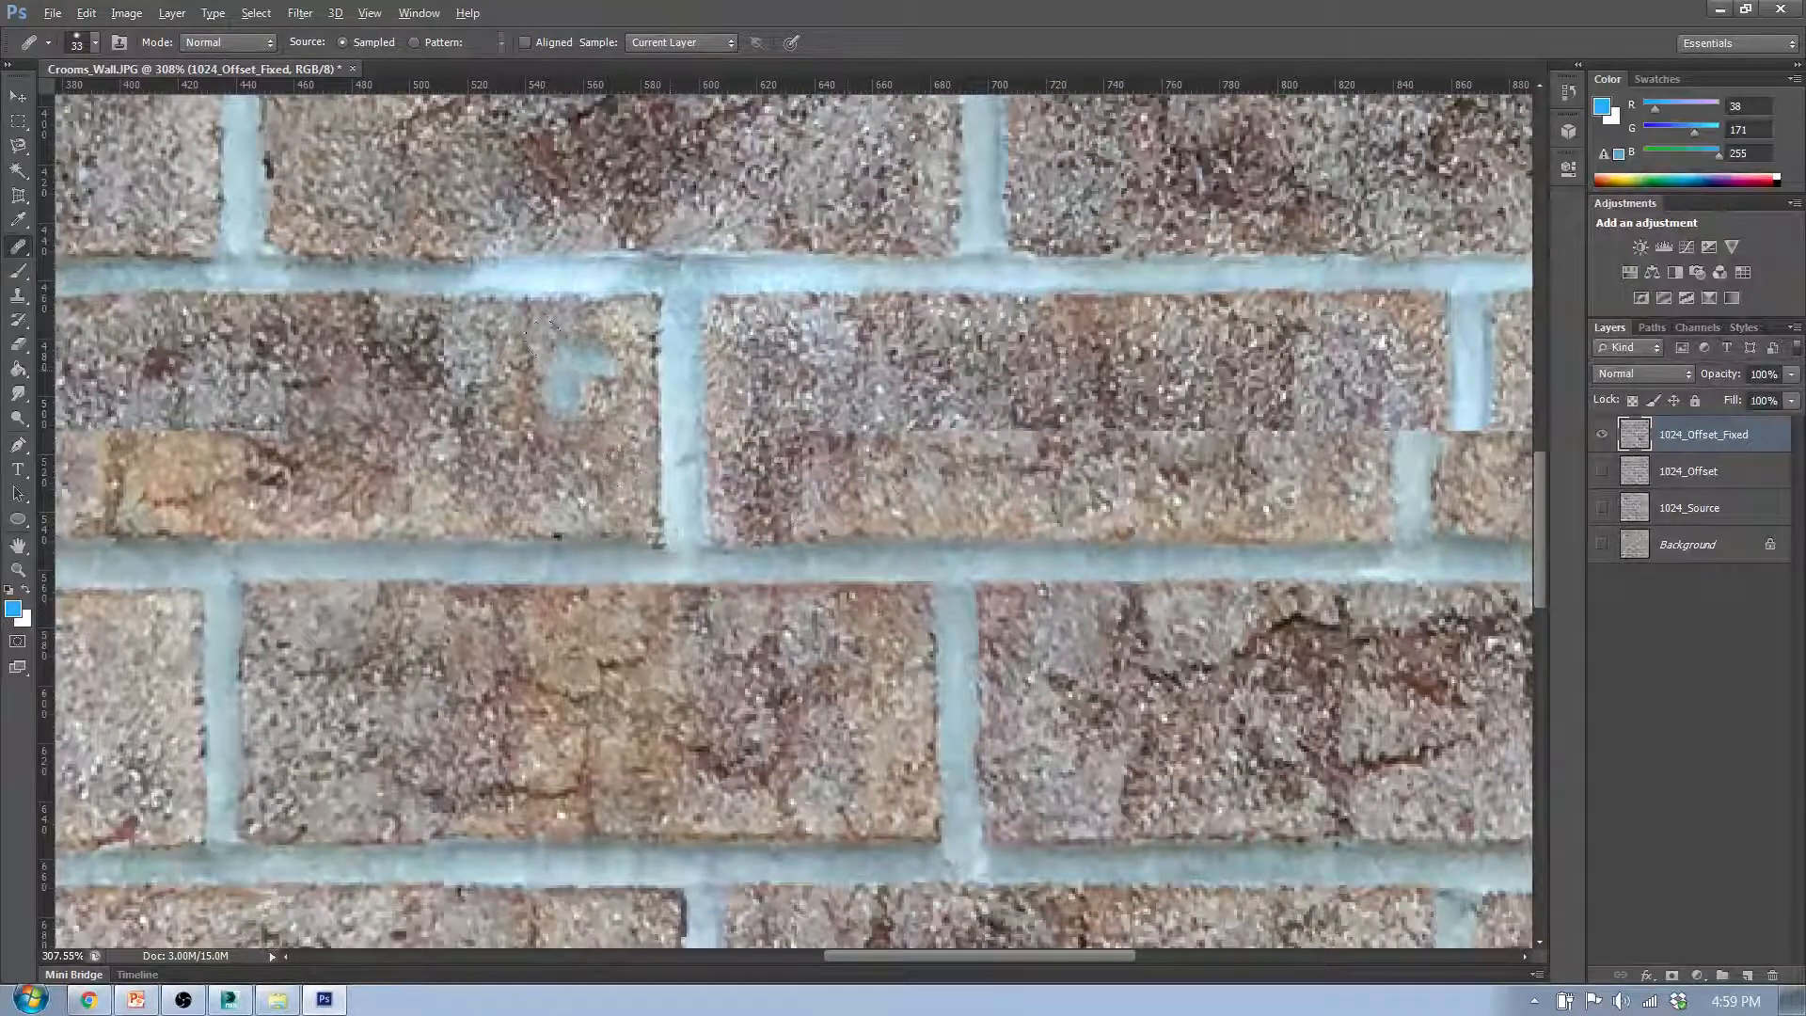
left_click(474, 447, "alt")
mouse_move(767, 448)
left_mouse_down()
mouse_move(876, 429)
mouse_move(773, 436)
left_mouse_up()
scroll(773, 435, "down", 5)
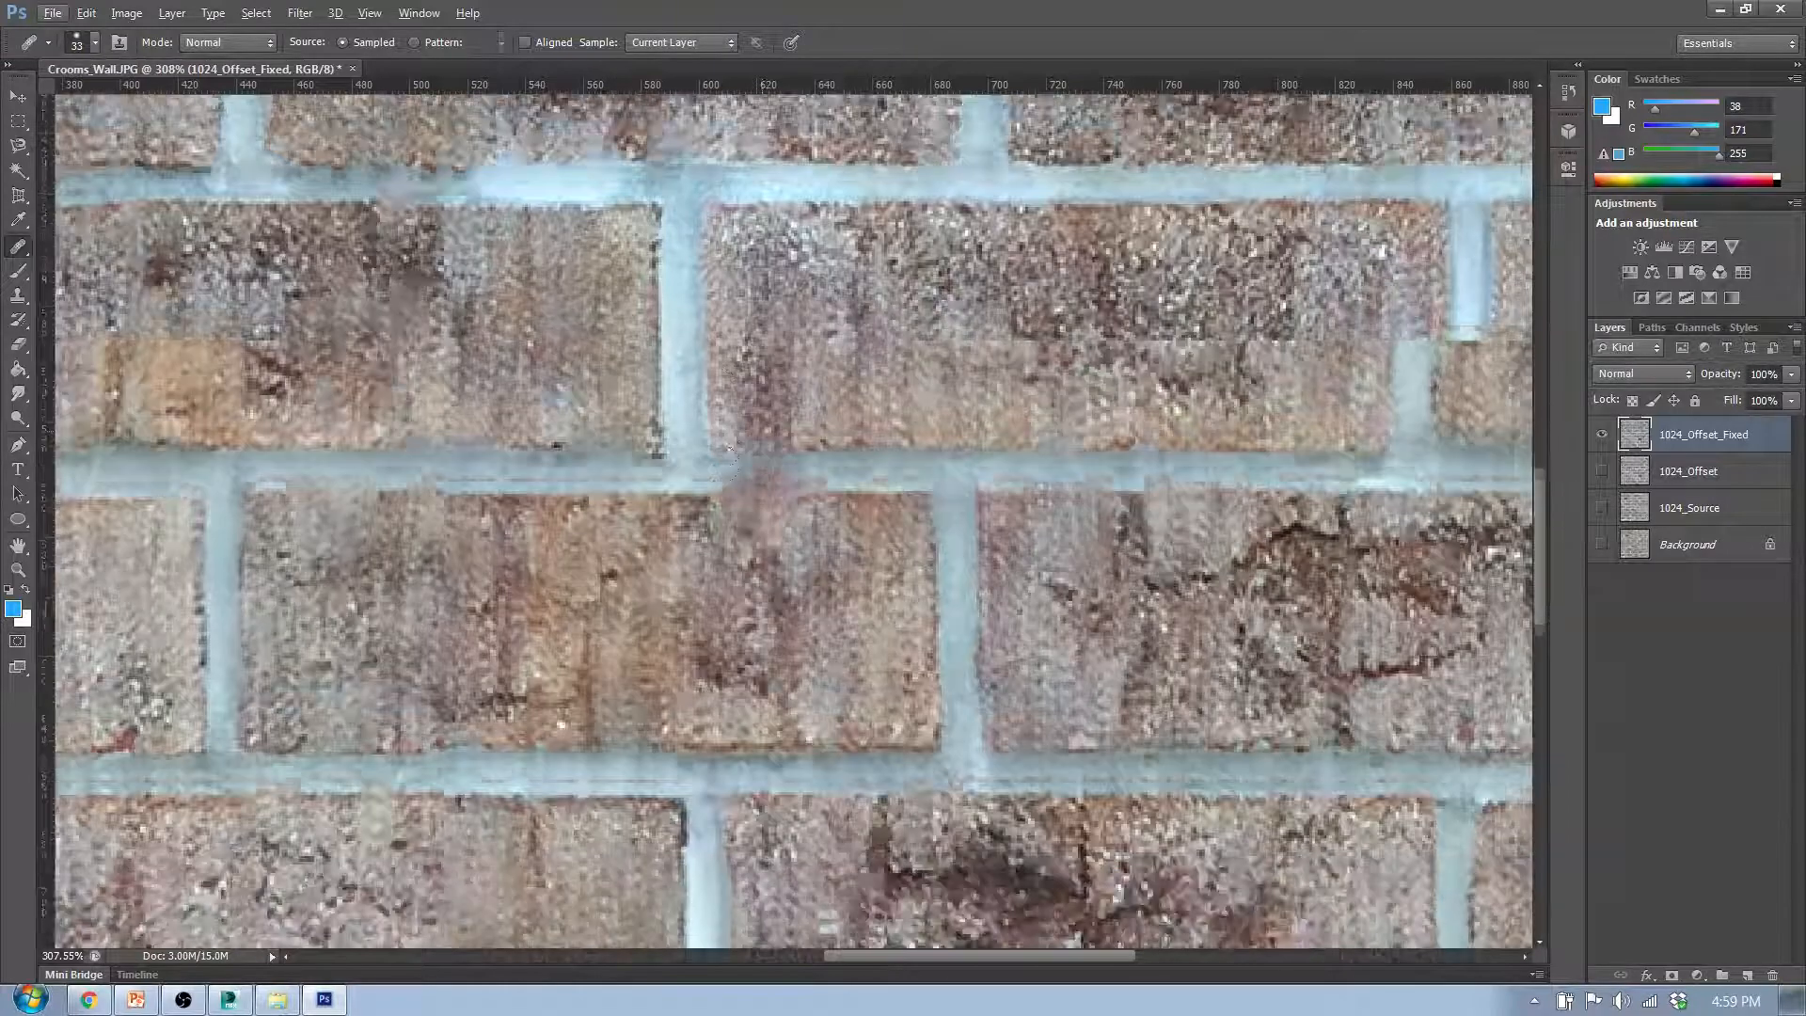
- Heal the remaining seam around the orange patch in the sixth row's third brick, sampling the cracked orange texture from the brick below
scroll(632, 450, "up", 5)
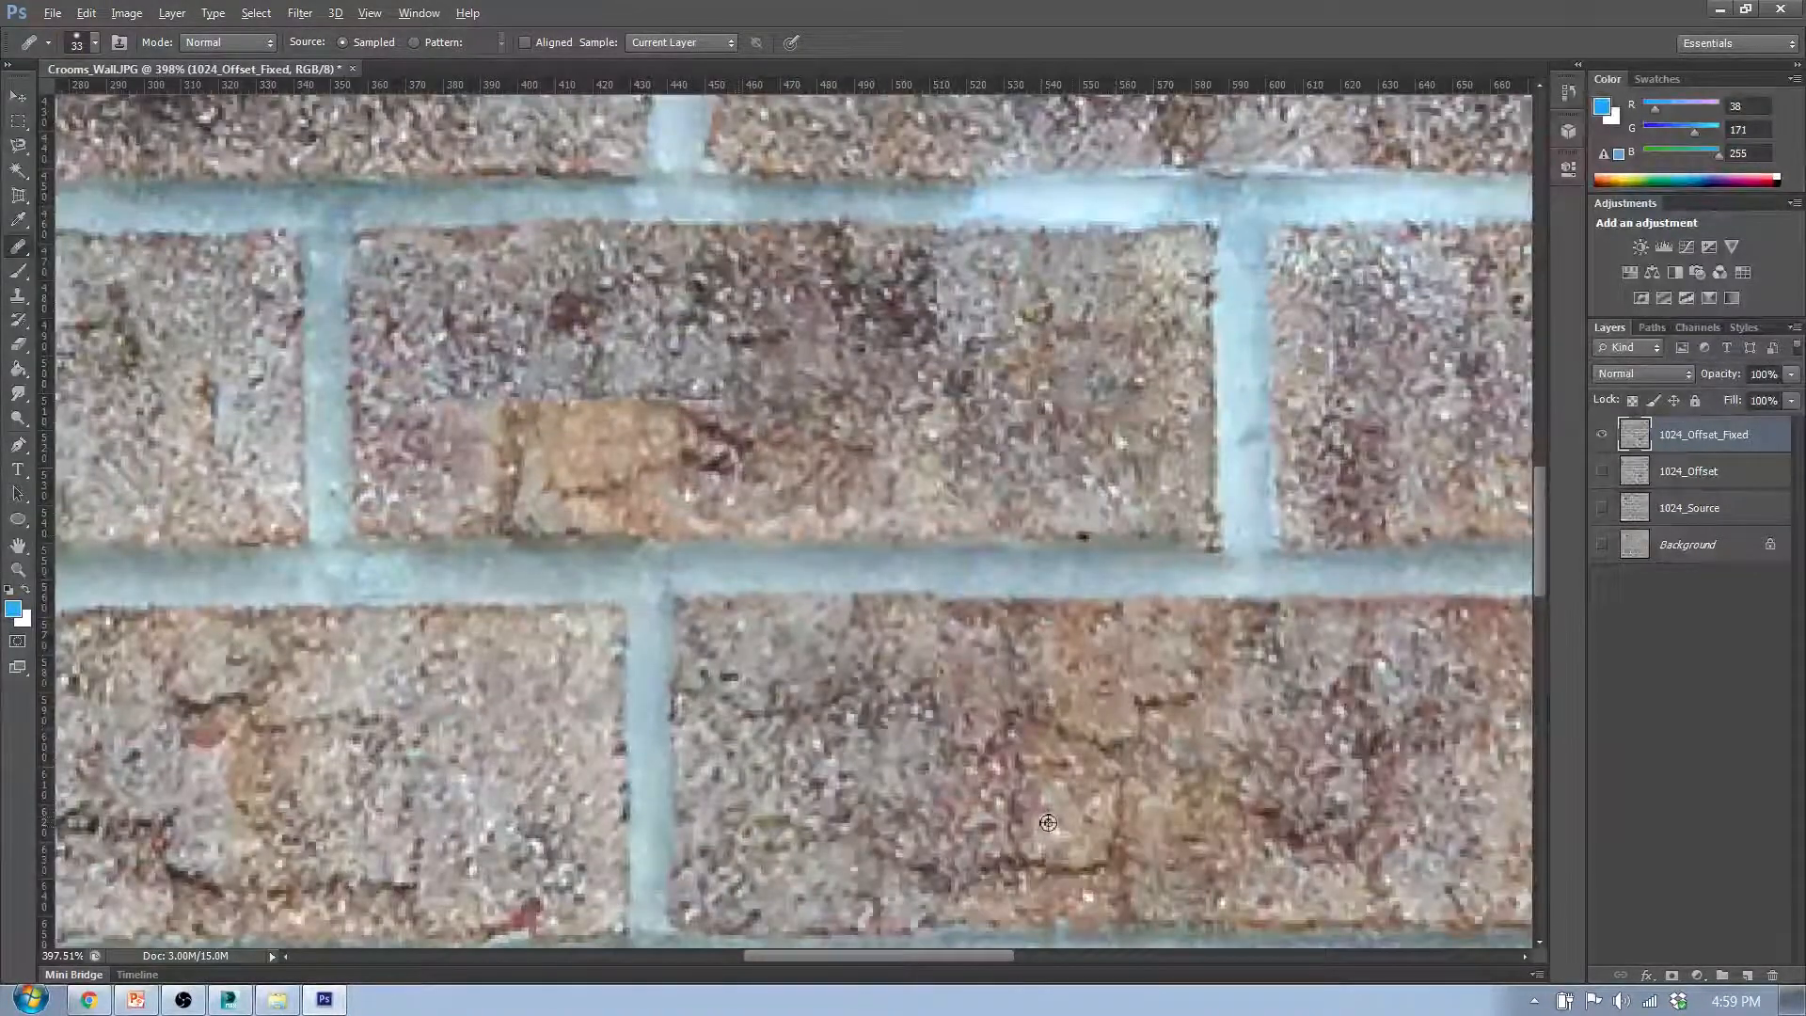
left_click(1048, 823, "alt")
mouse_move(466, 402)
left_mouse_down()
mouse_move(860, 414)
mouse_move(892, 392)
left_mouse_up()
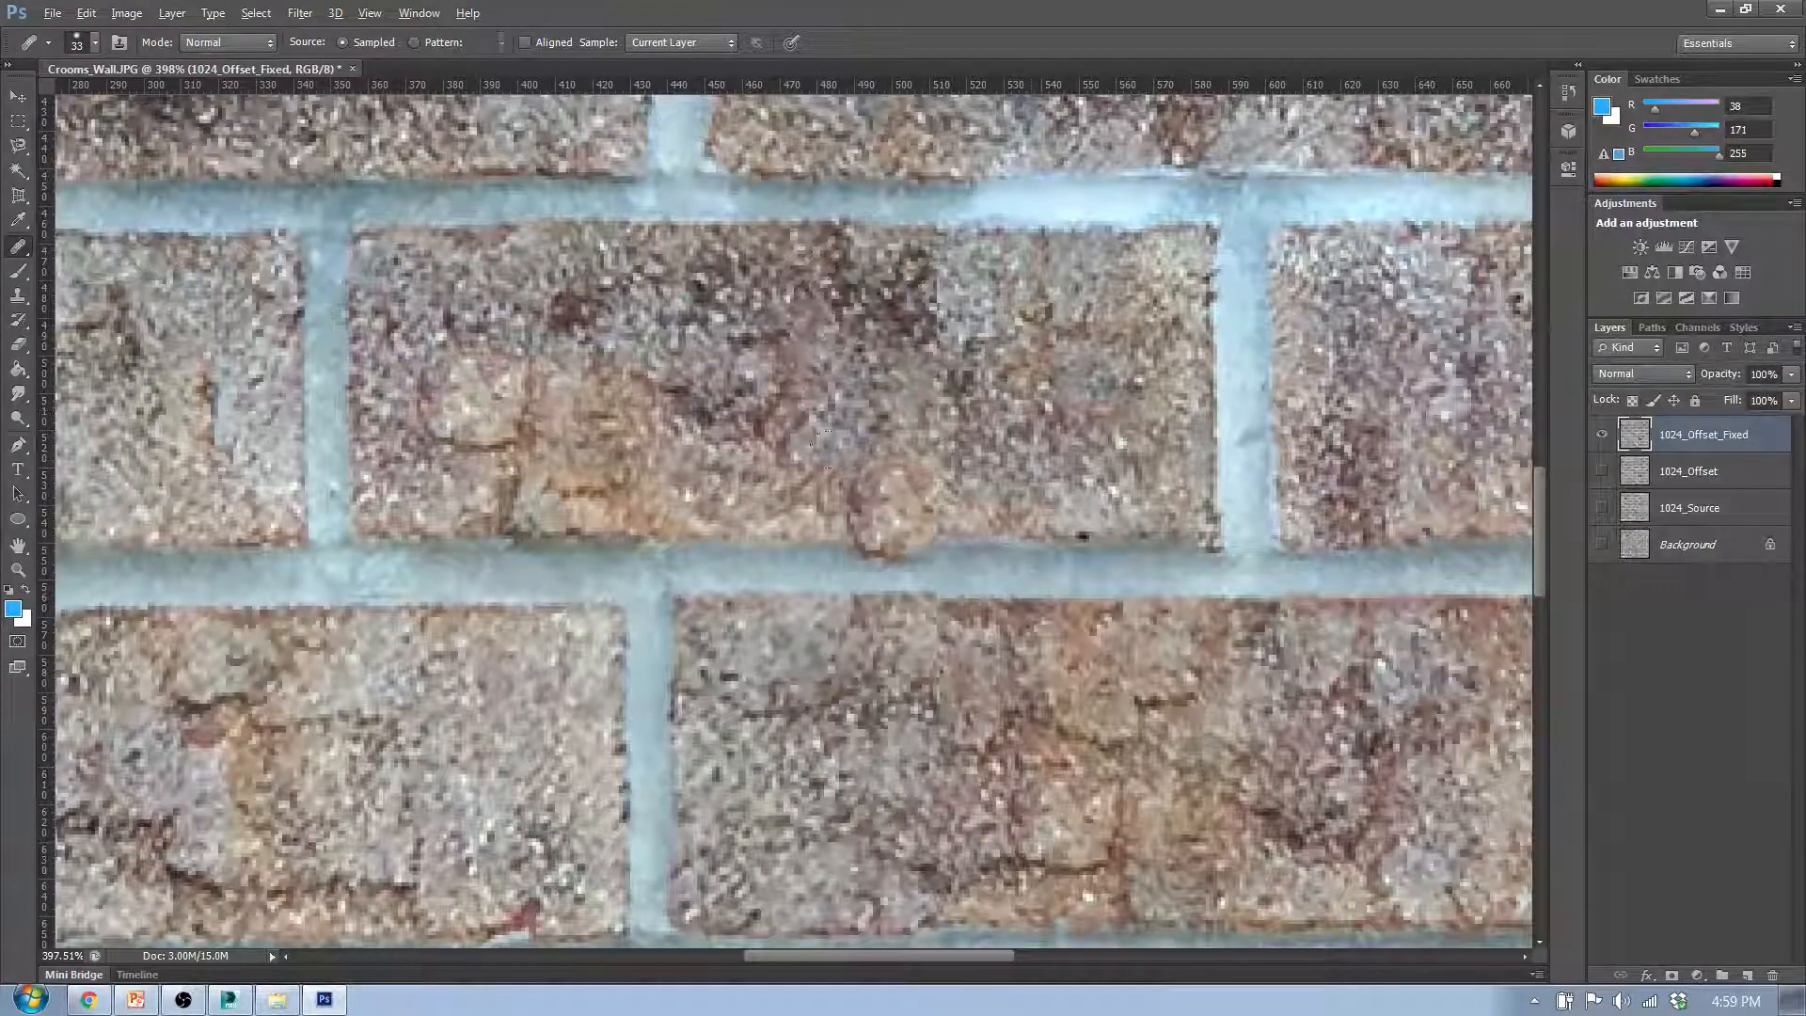
left_click_drag(499, 314, 644, 350)
scroll(670, 597, "down", 3)
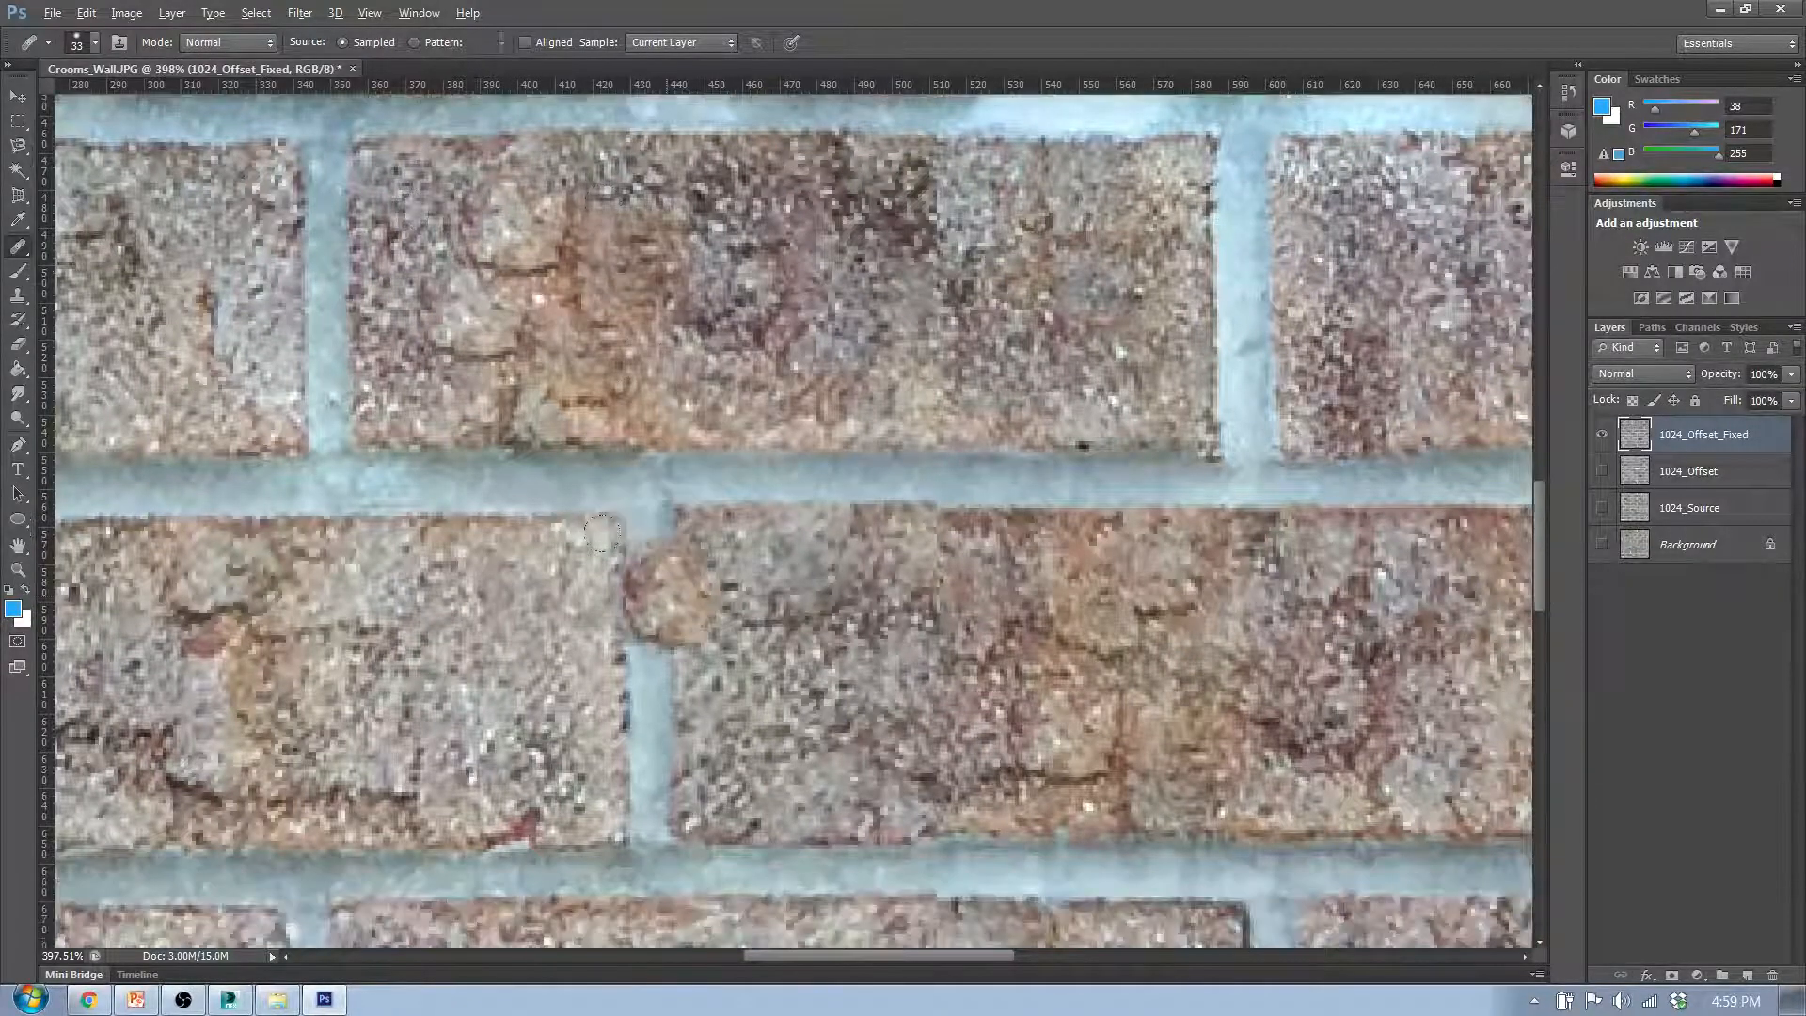
- Rebuild the sixth row's fourth vertical mortar joint as one straight joint across the horizontal seam, healing the offset leftovers with brick texture
scroll(602, 533, "down", 6)
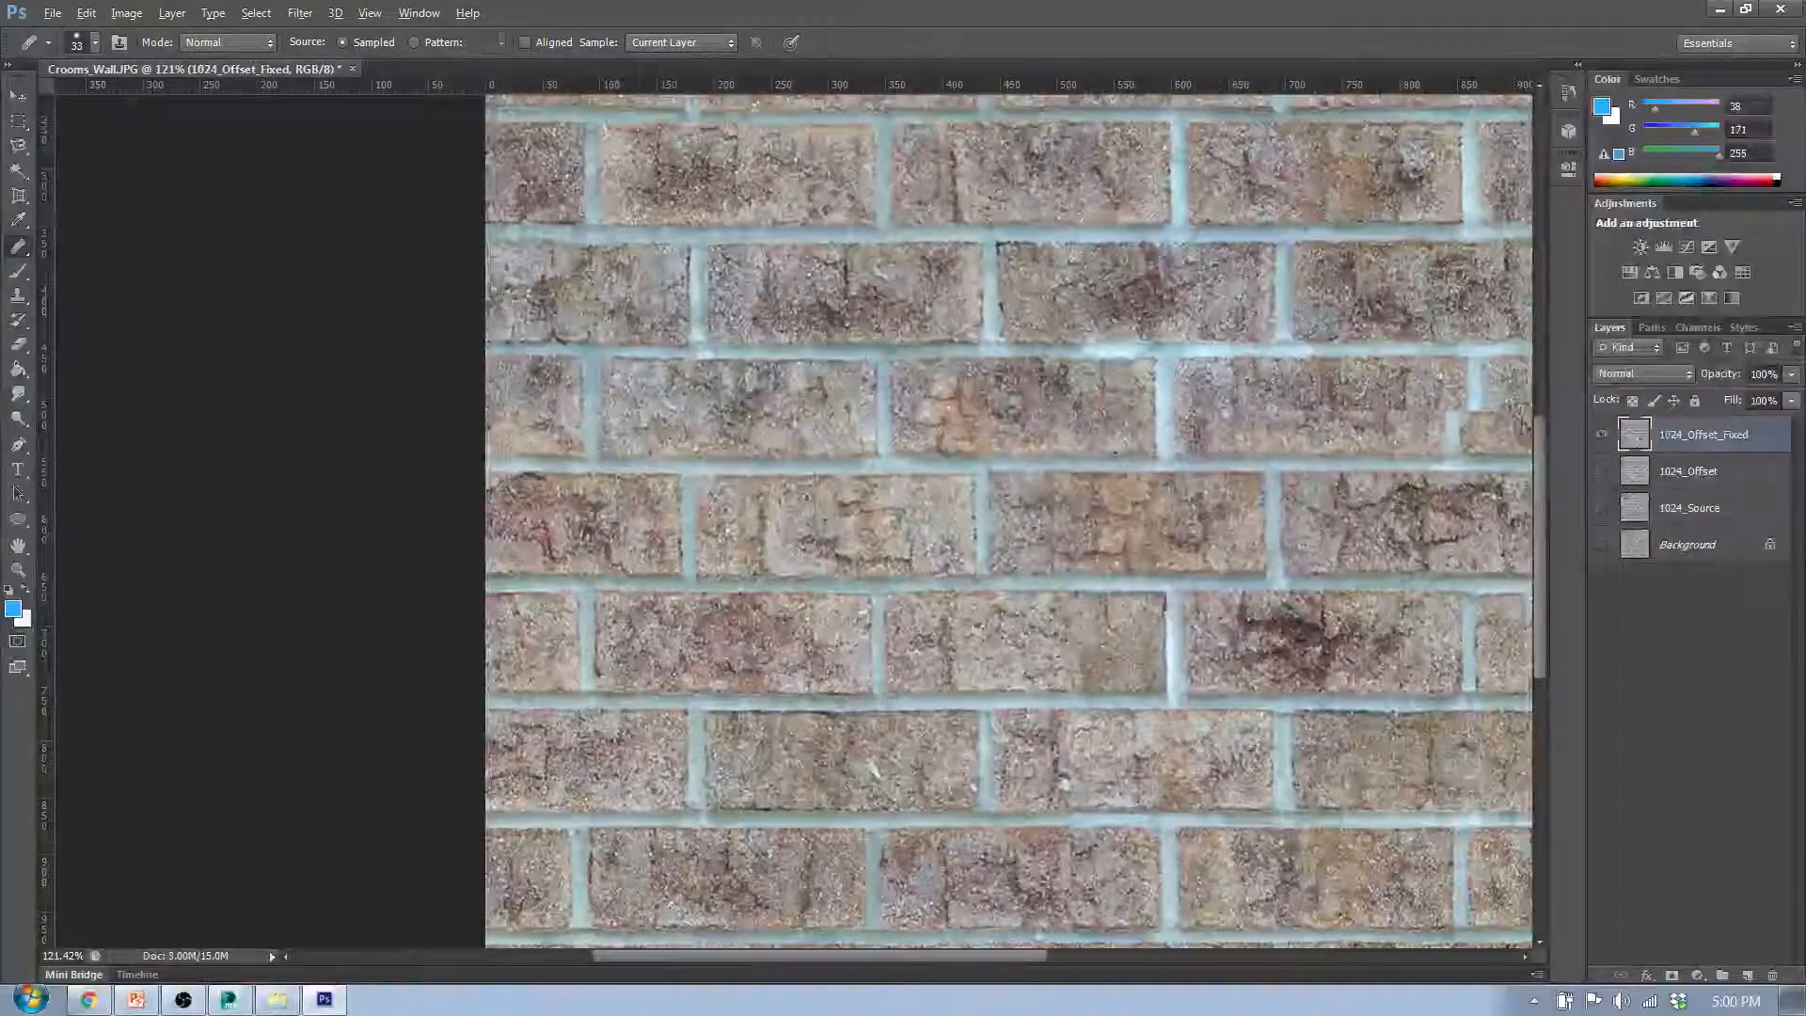
left_click_drag(978, 962, 1094, 981)
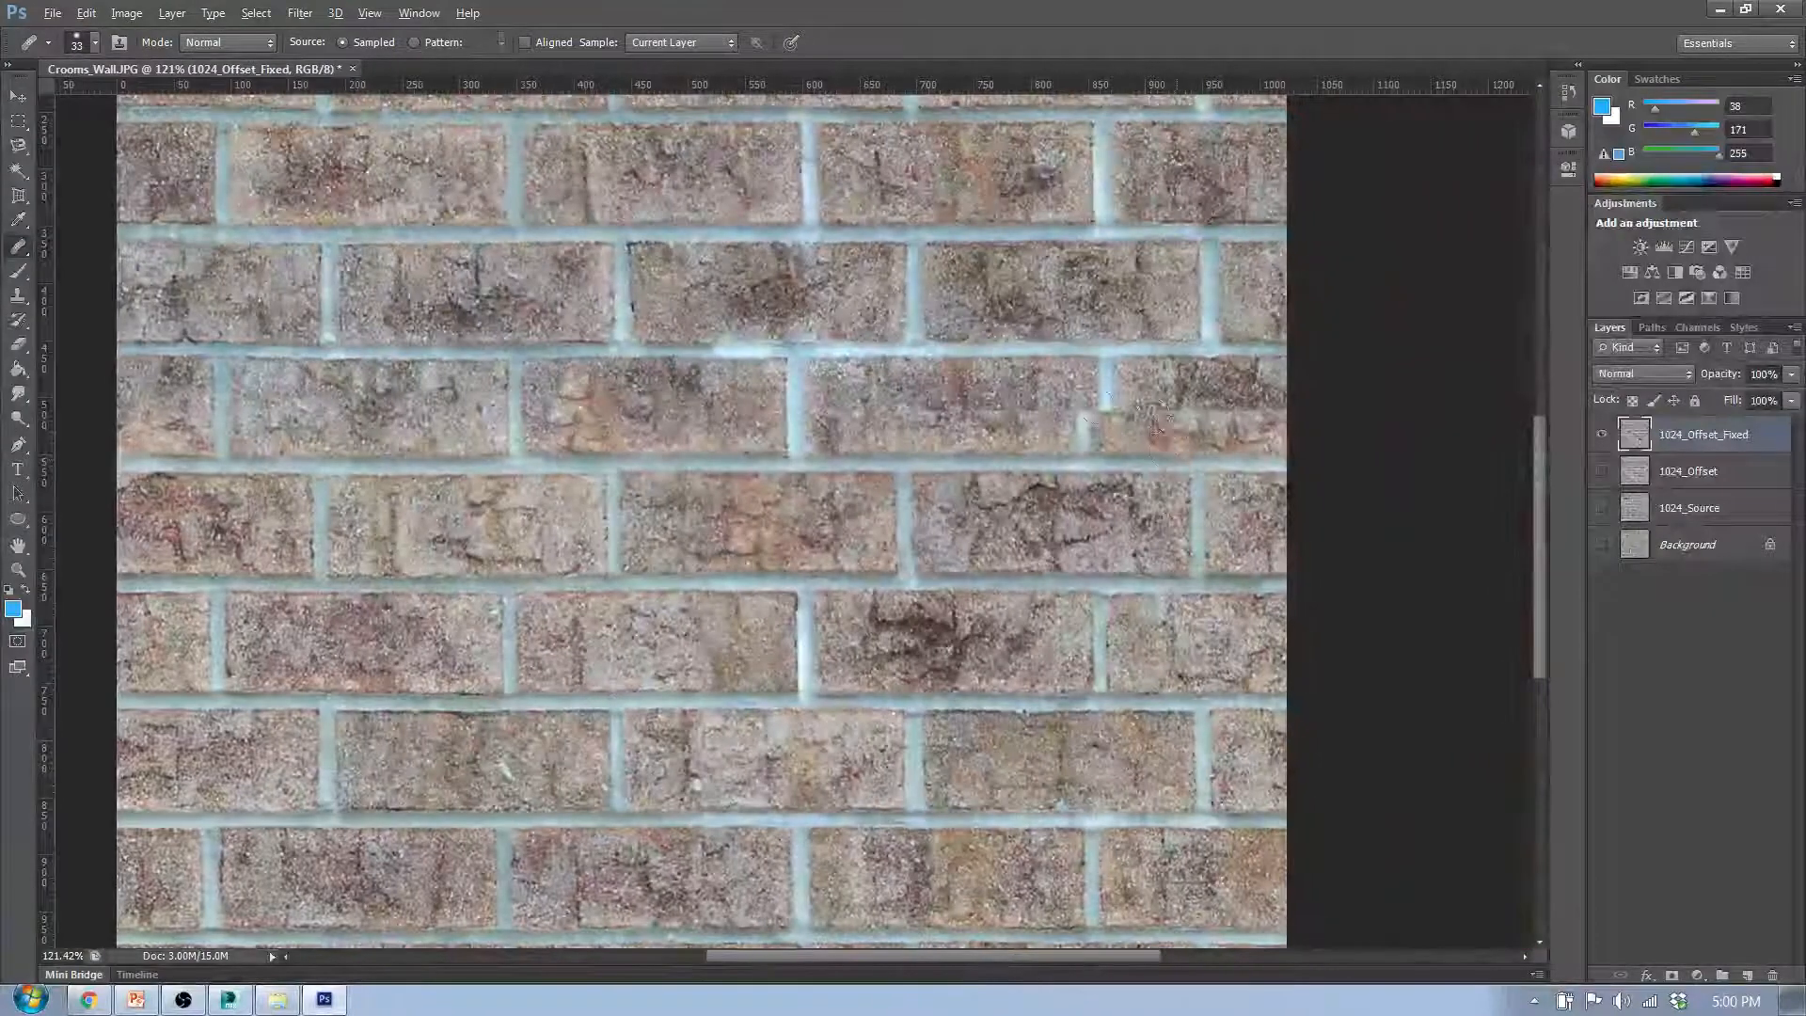
scroll(1135, 316, "up", 3)
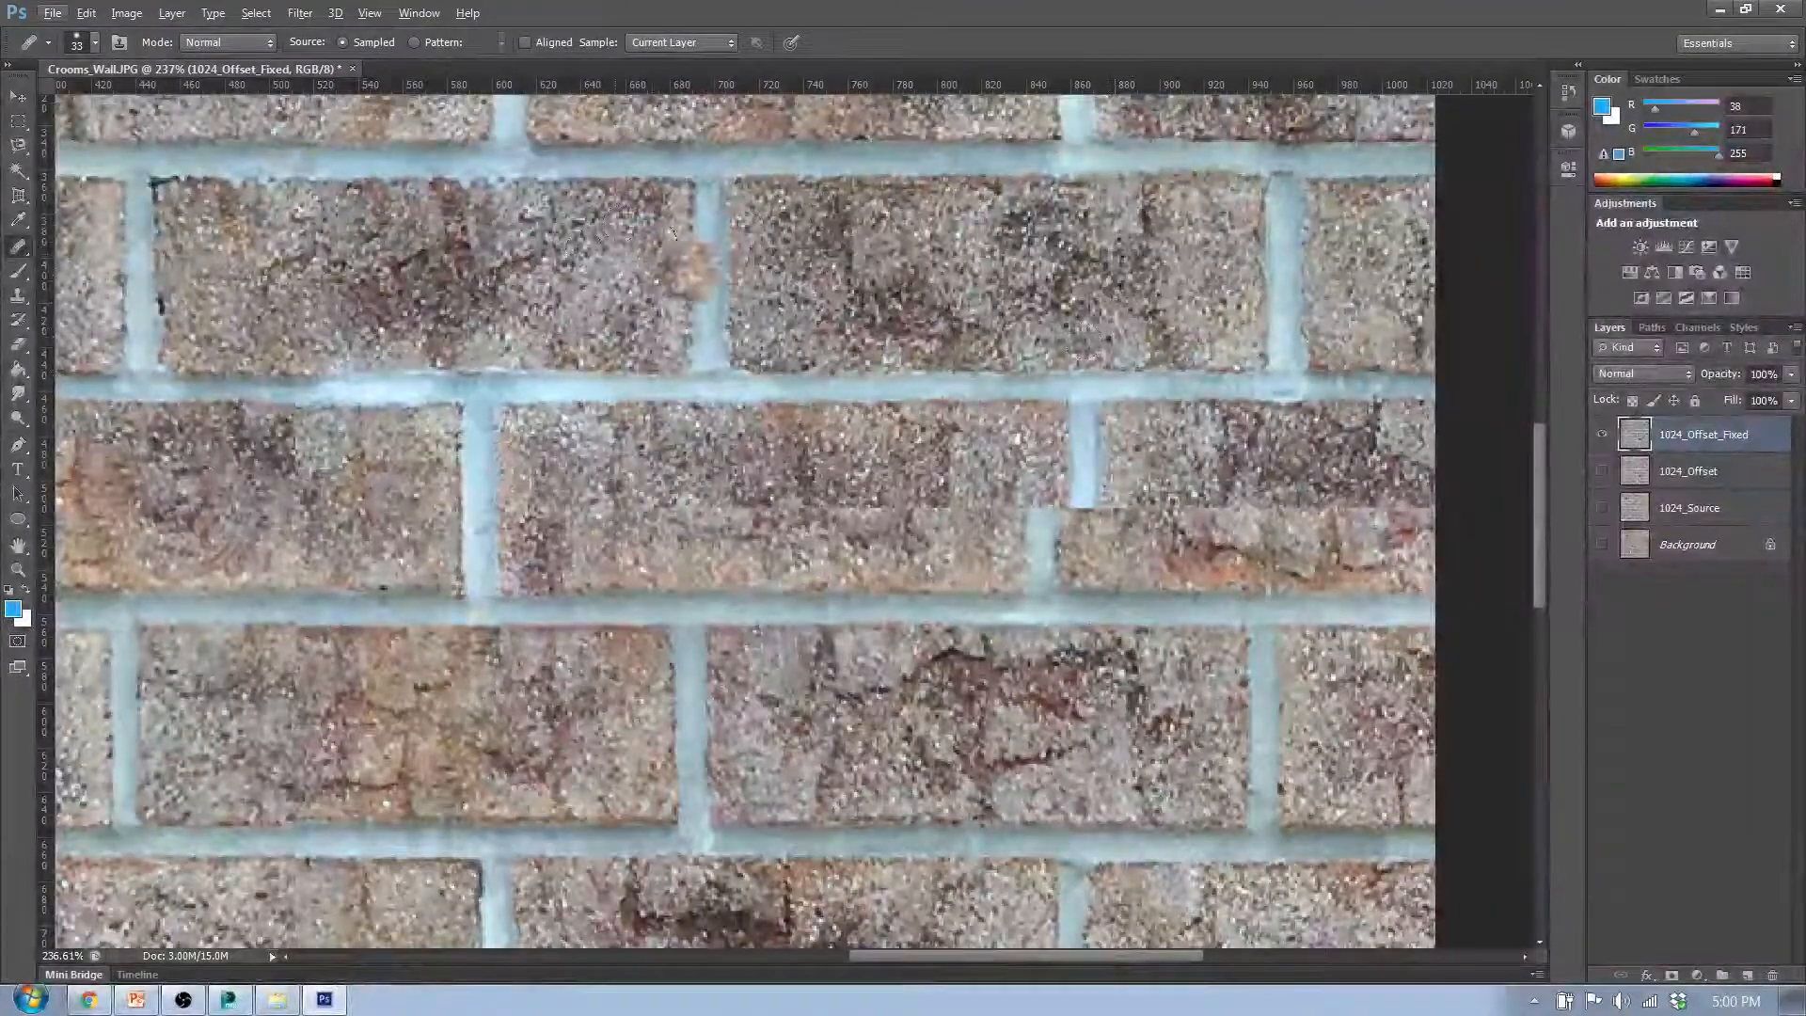
scroll(619, 503, "down", 6)
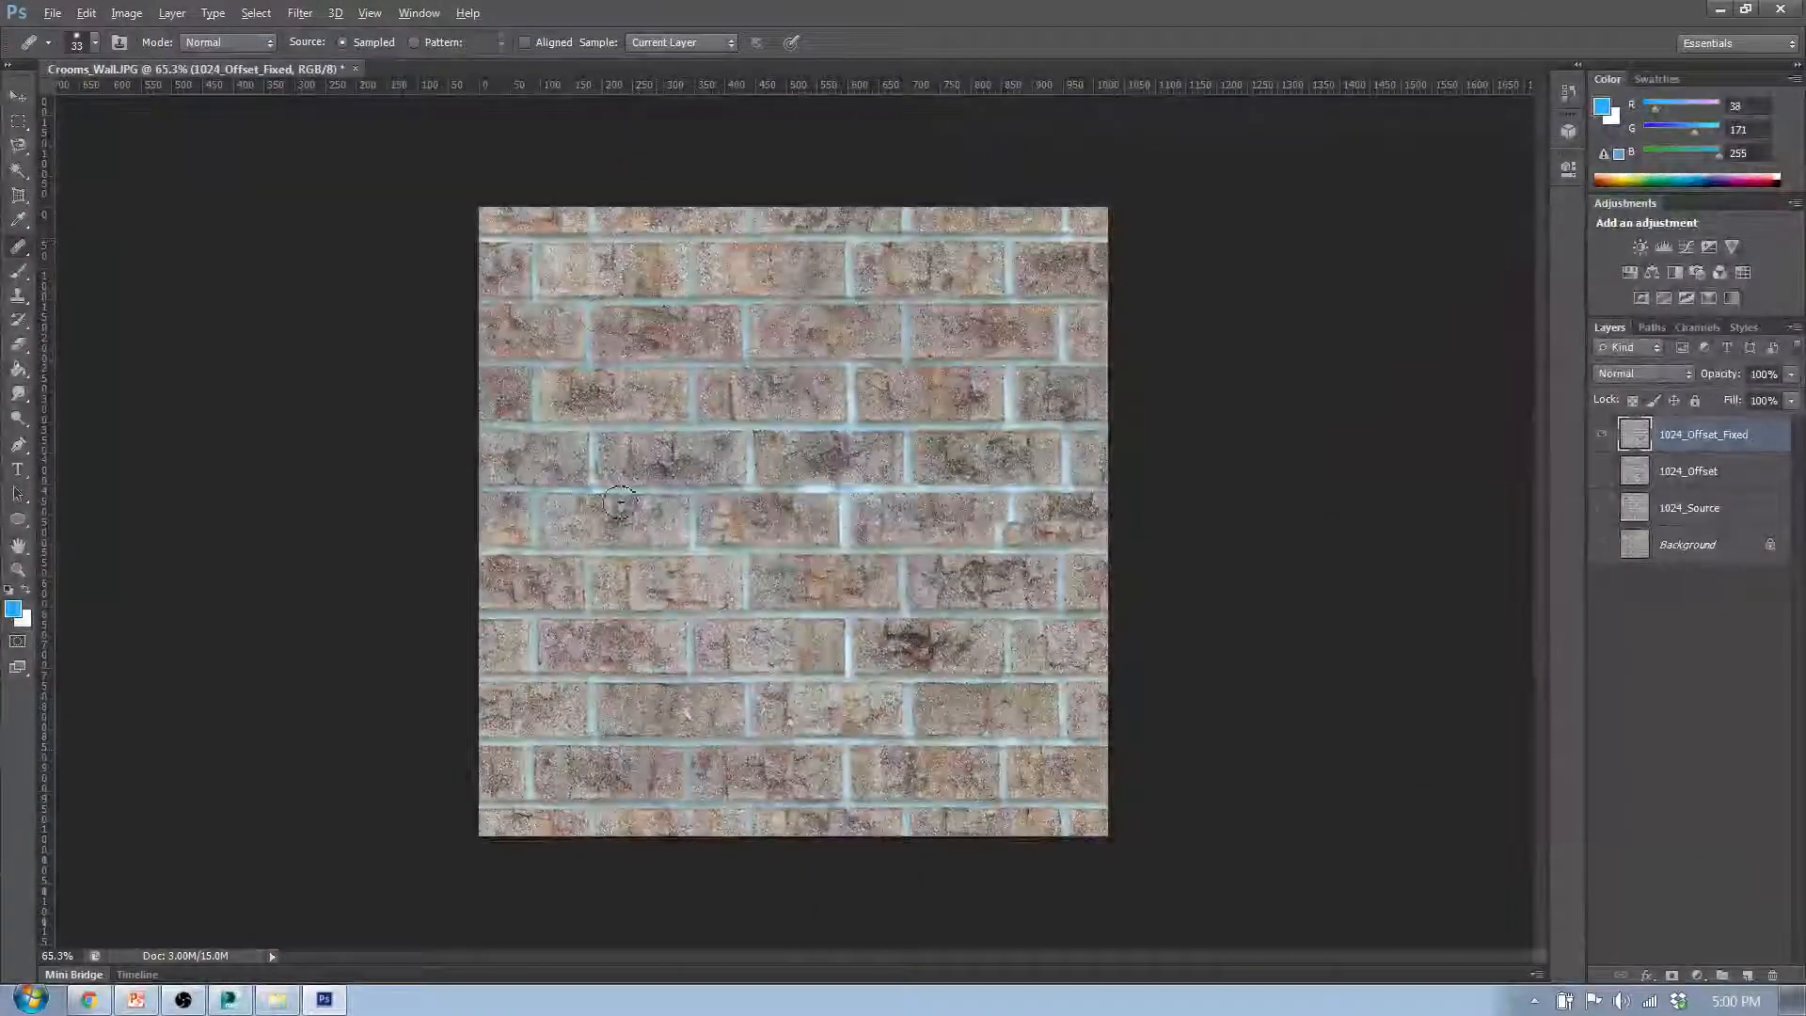
scroll(597, 802, "up", 3)
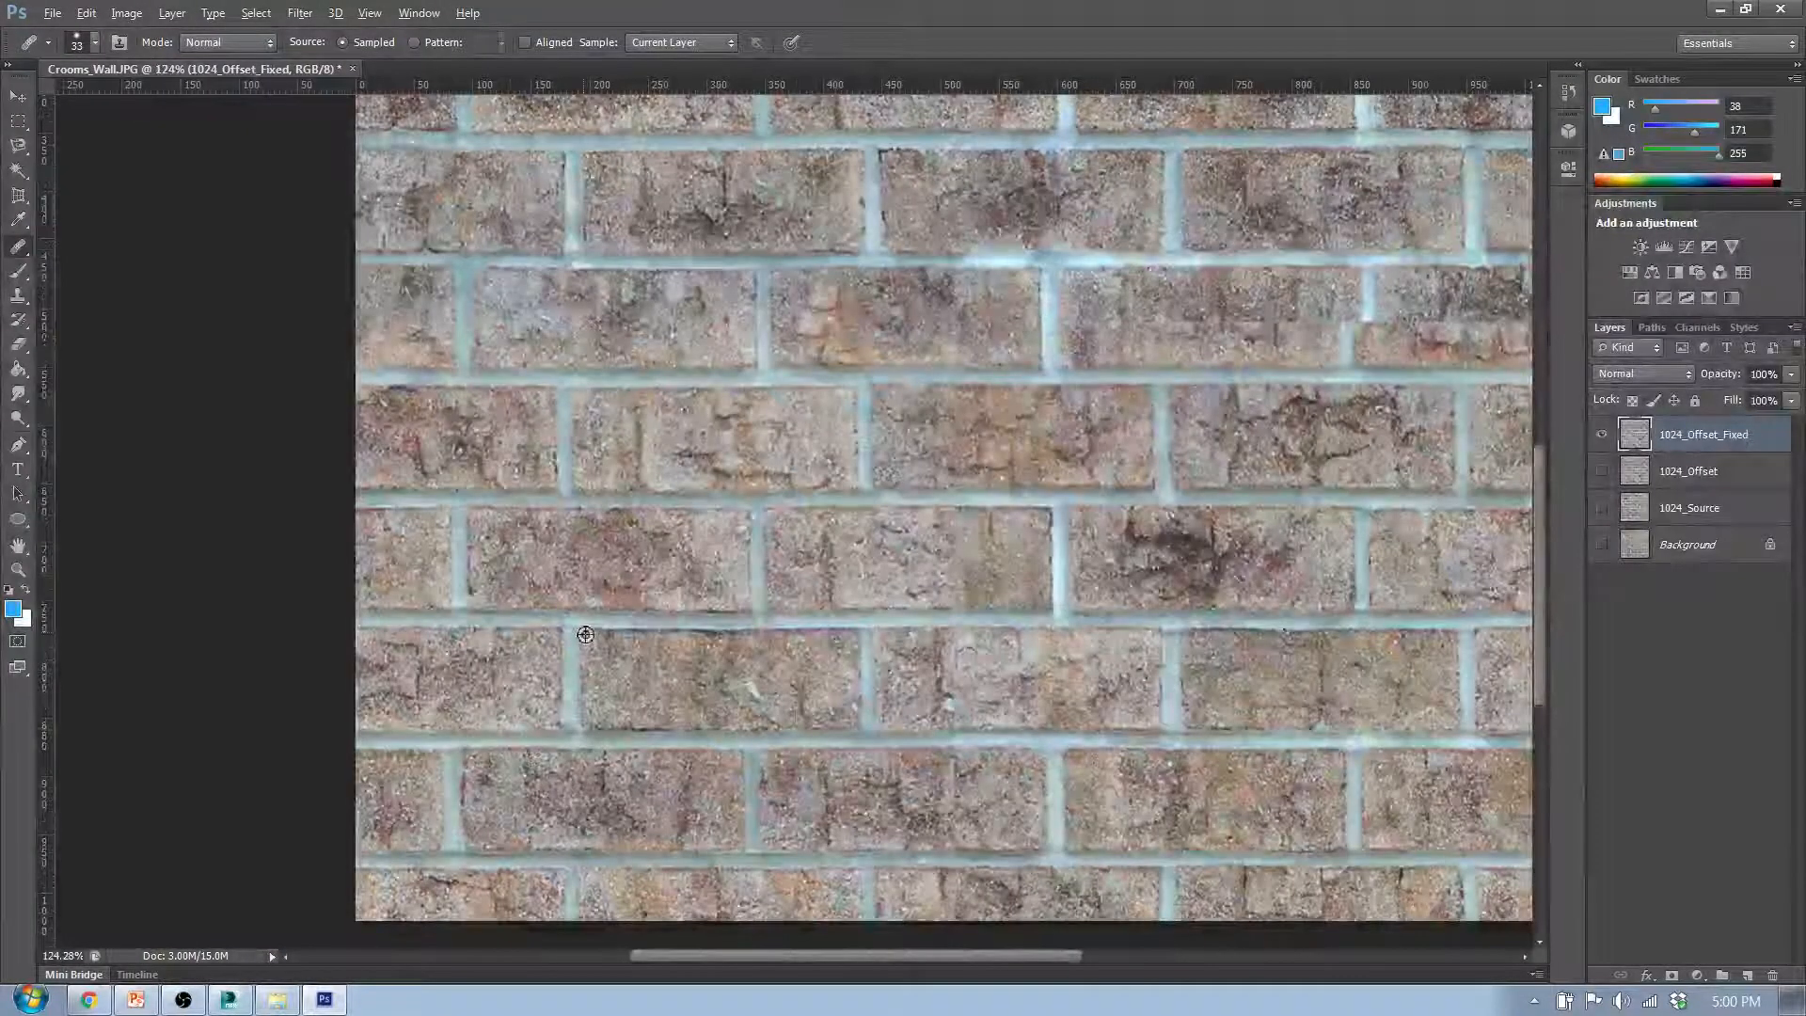
left_click_drag(783, 956, 872, 957)
scroll(1040, 409, "up", 3)
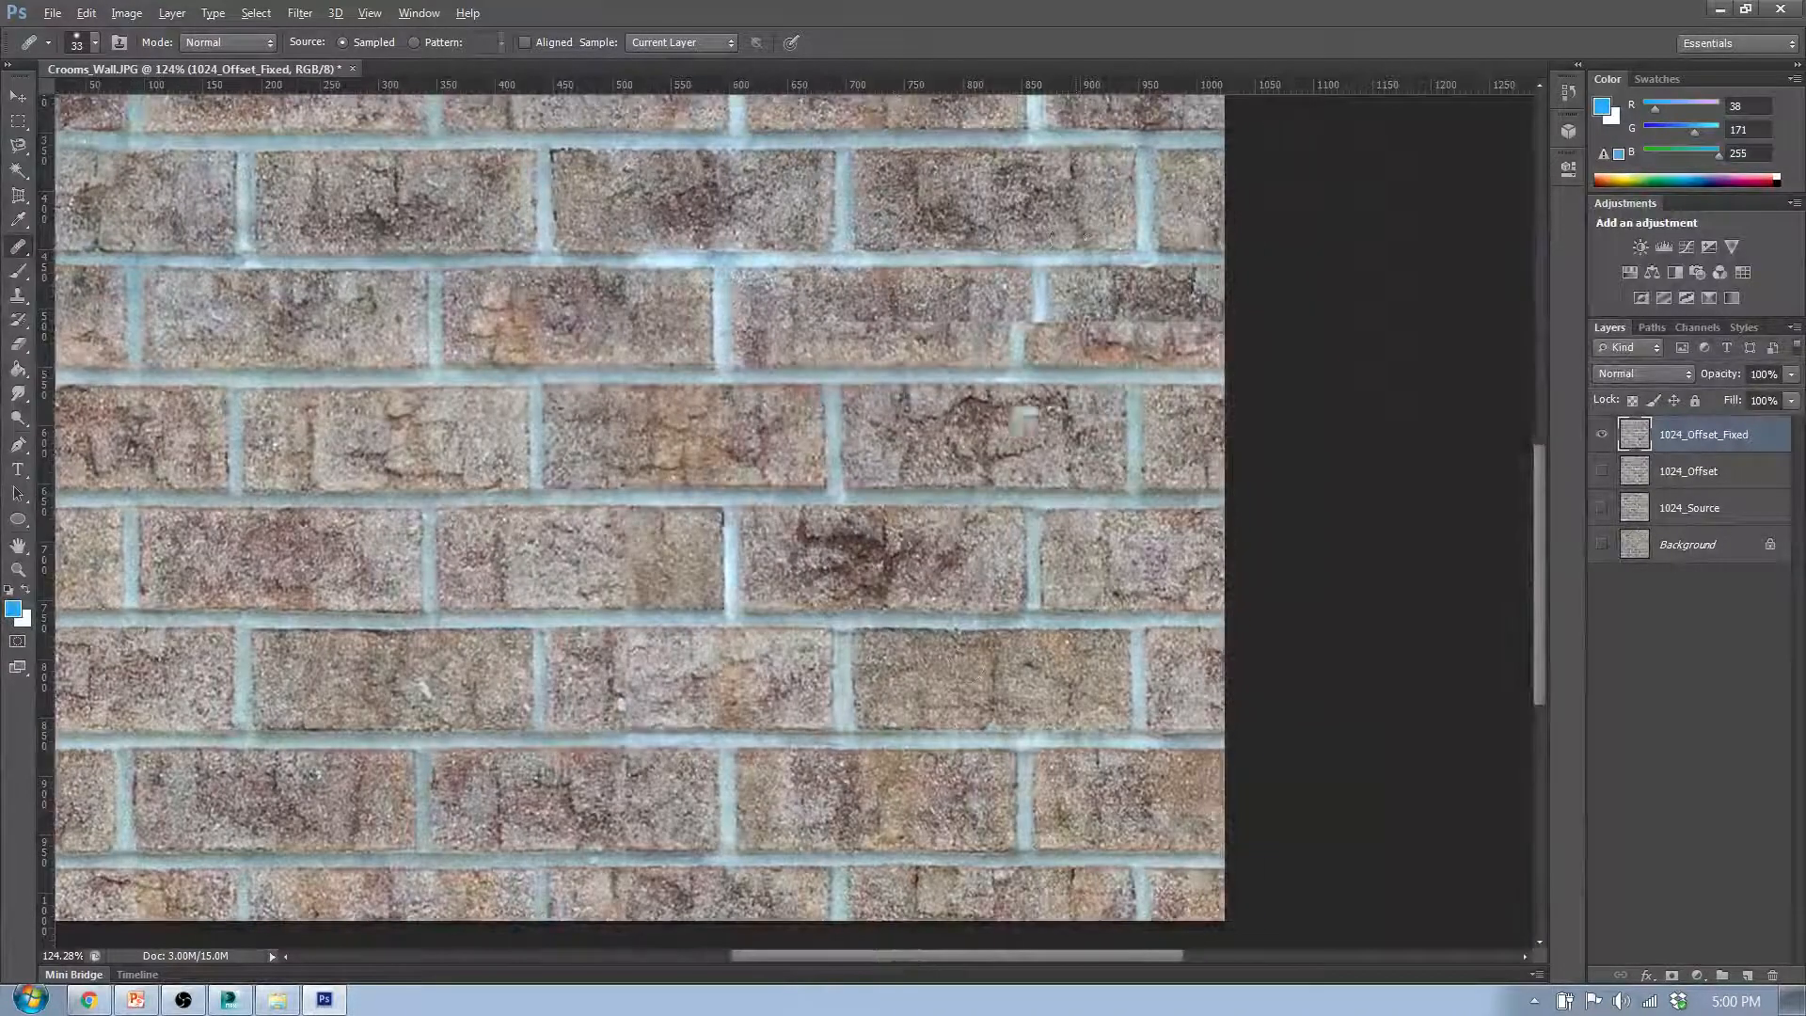
scroll(1040, 410, "up", 3)
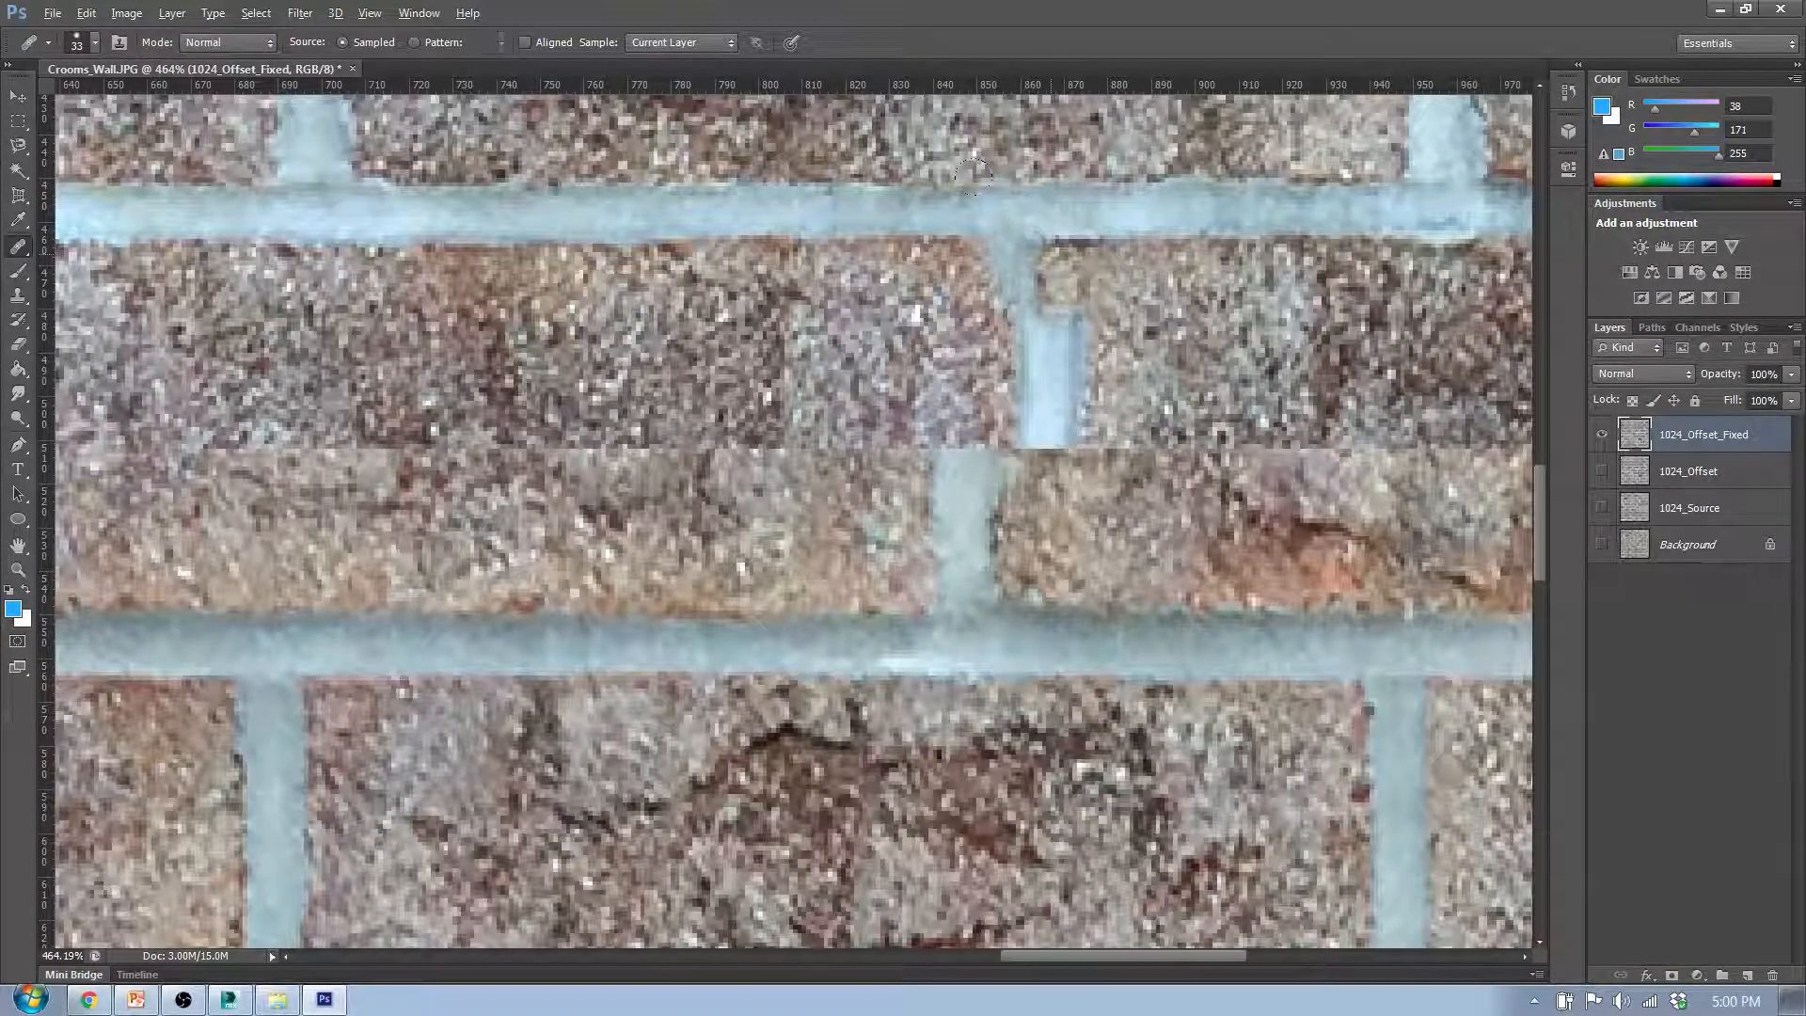
mouse_move(1050, 252)
left_mouse_down()
mouse_move(938, 264)
mouse_move(992, 334)
mouse_move(910, 400)
mouse_move(1050, 463)
mouse_move(1055, 504)
mouse_move(892, 553)
mouse_move(1036, 497)
left_mouse_up()
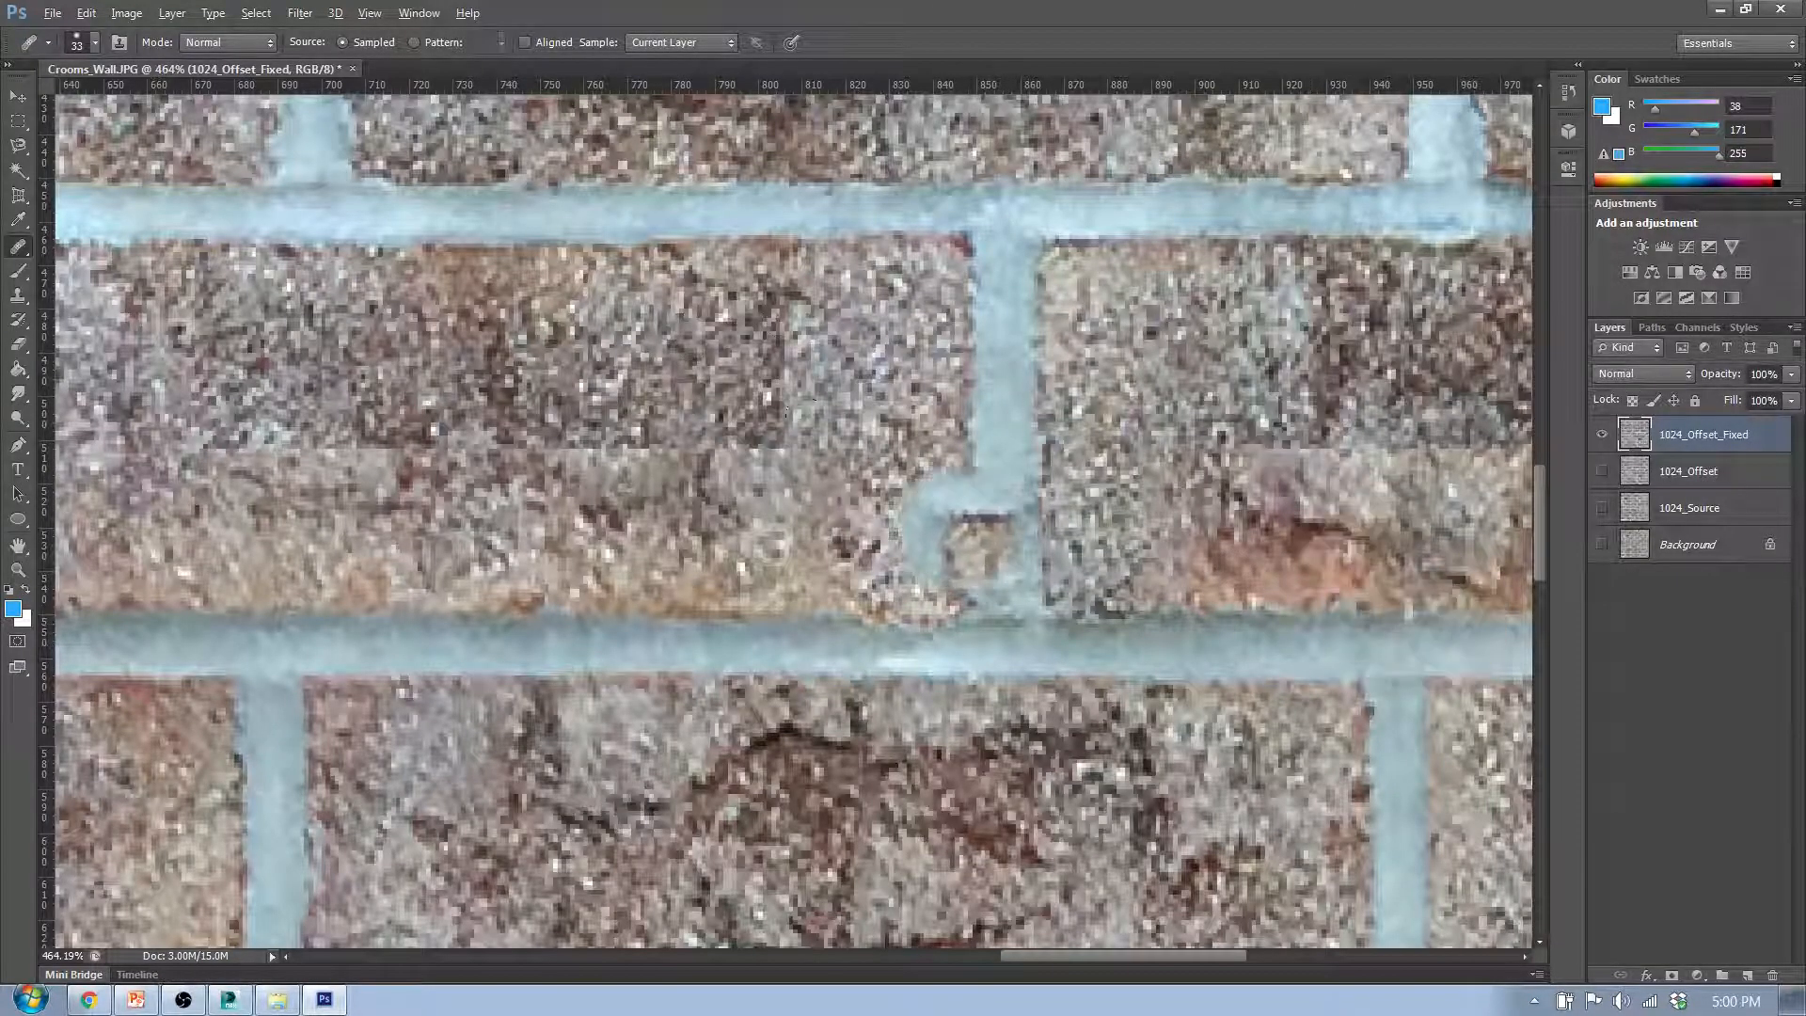
scroll(1001, 809, "down", 3)
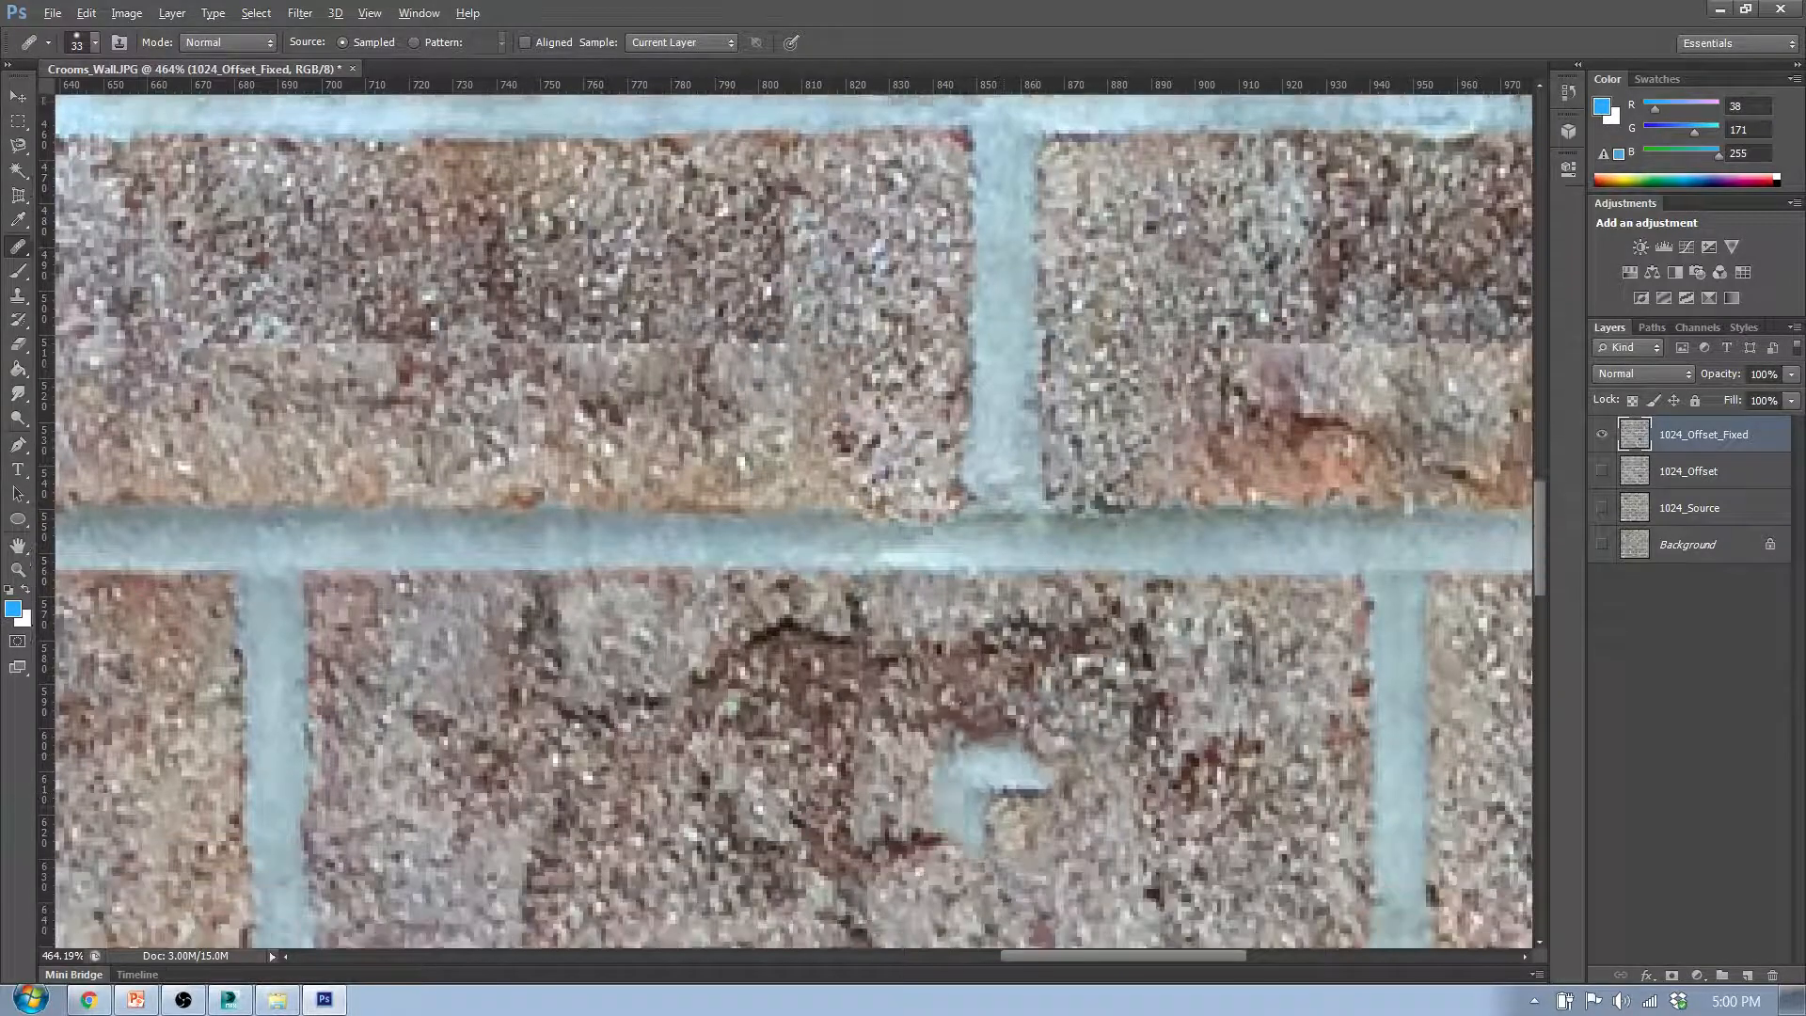
- Heal the horizontal seam across the sixth row's fourth and rightmost bricks with brick texture sampled from an upper row
scroll(983, 785, "down", 5)
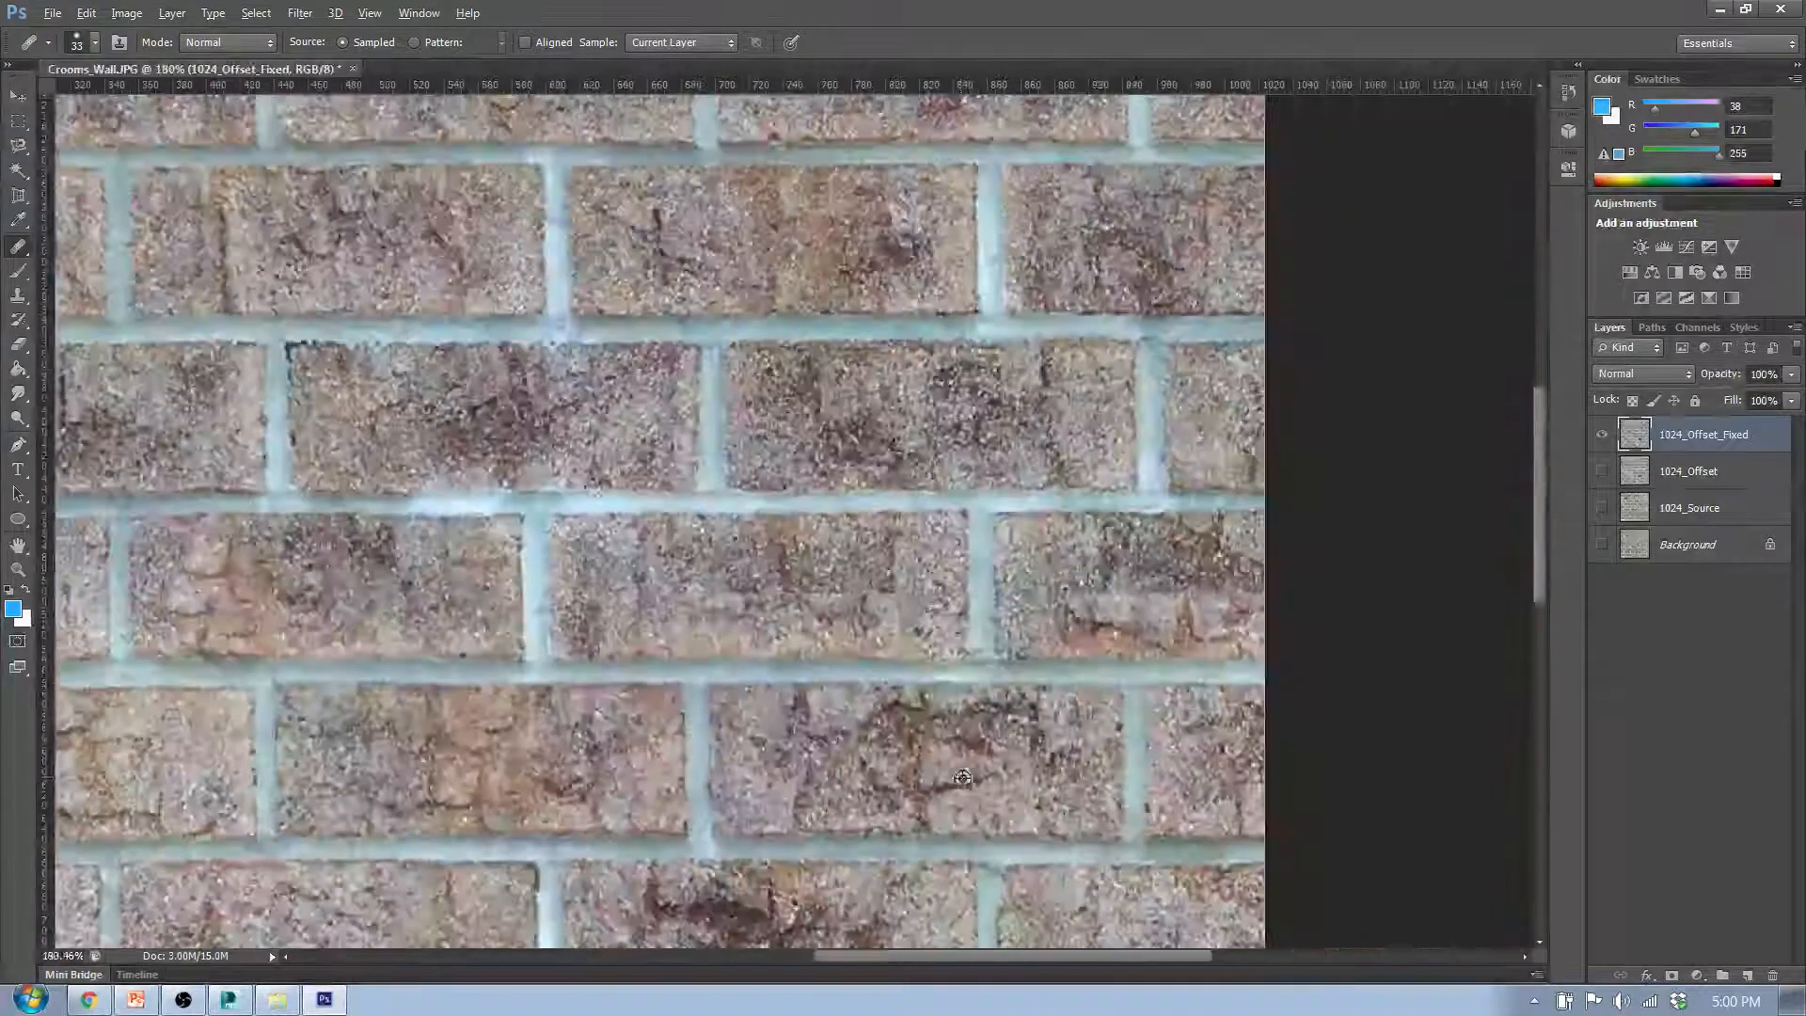
left_click(365, 241, "alt")
left_click_drag(1083, 610, 1148, 579)
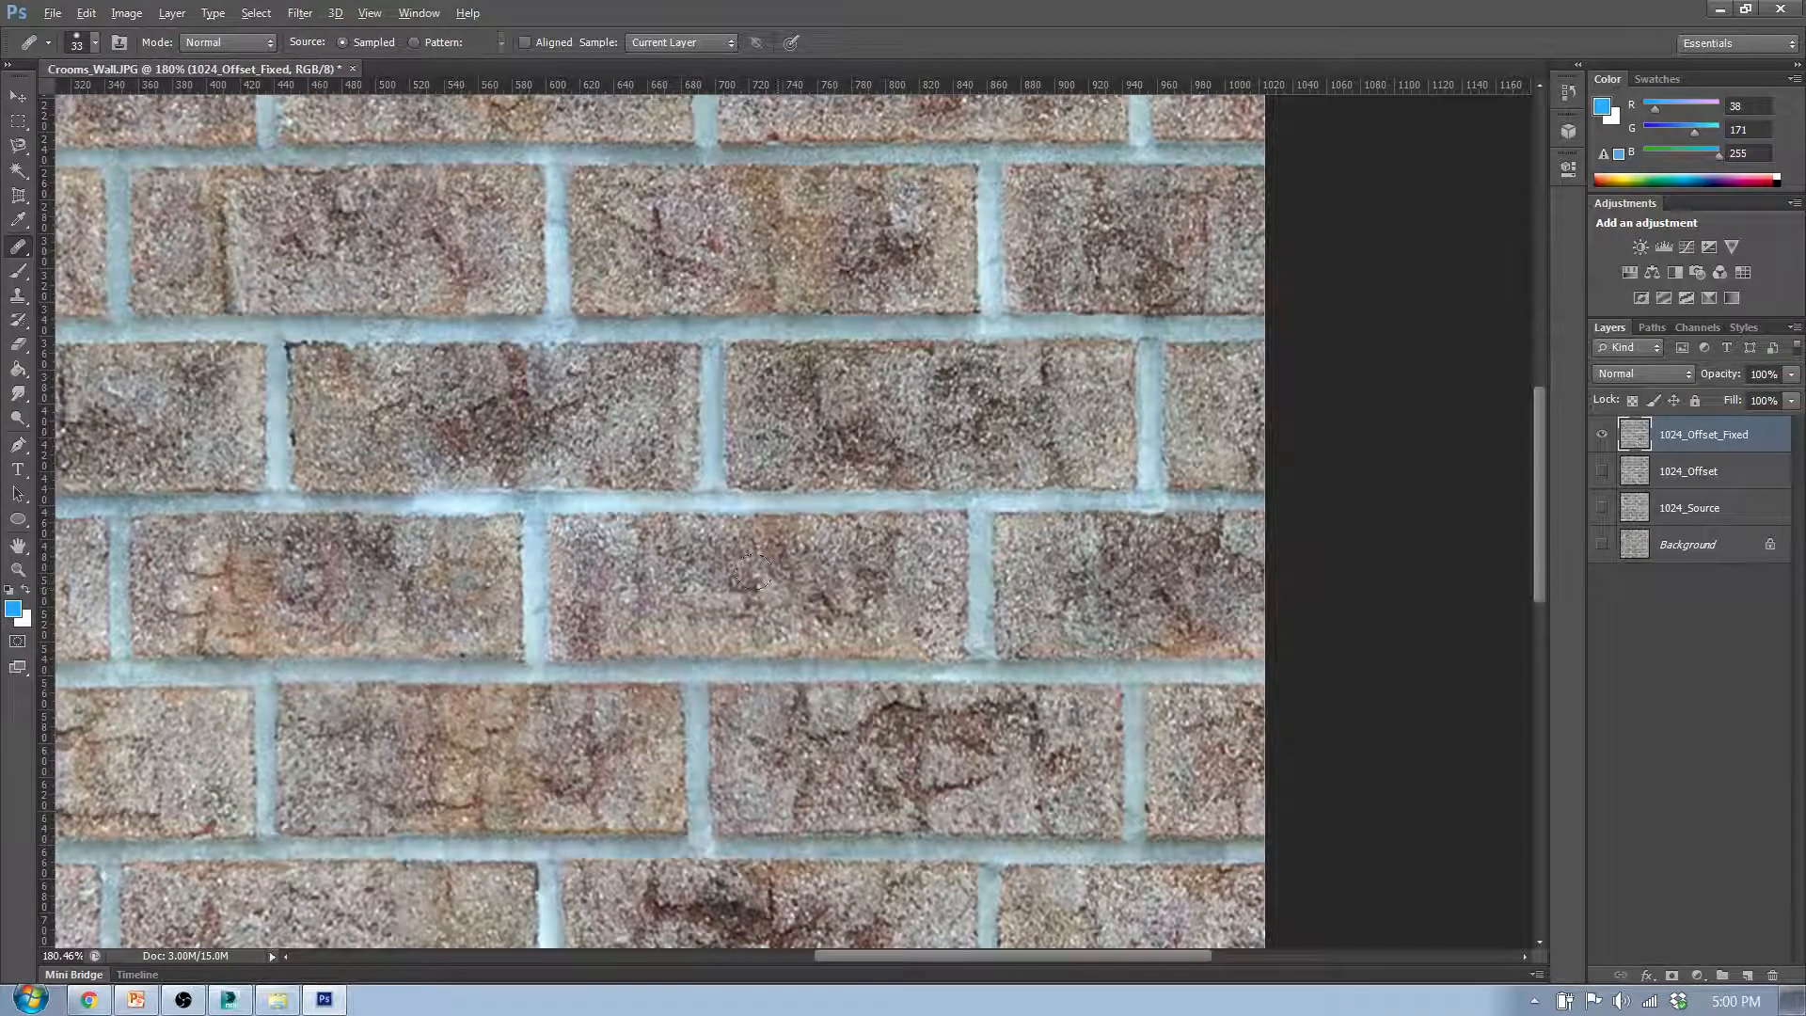
- Touch up the remaining horizontal seam in the sixth row's rightmost brick with the Healing Brush
scroll(753, 574, "down", 3)
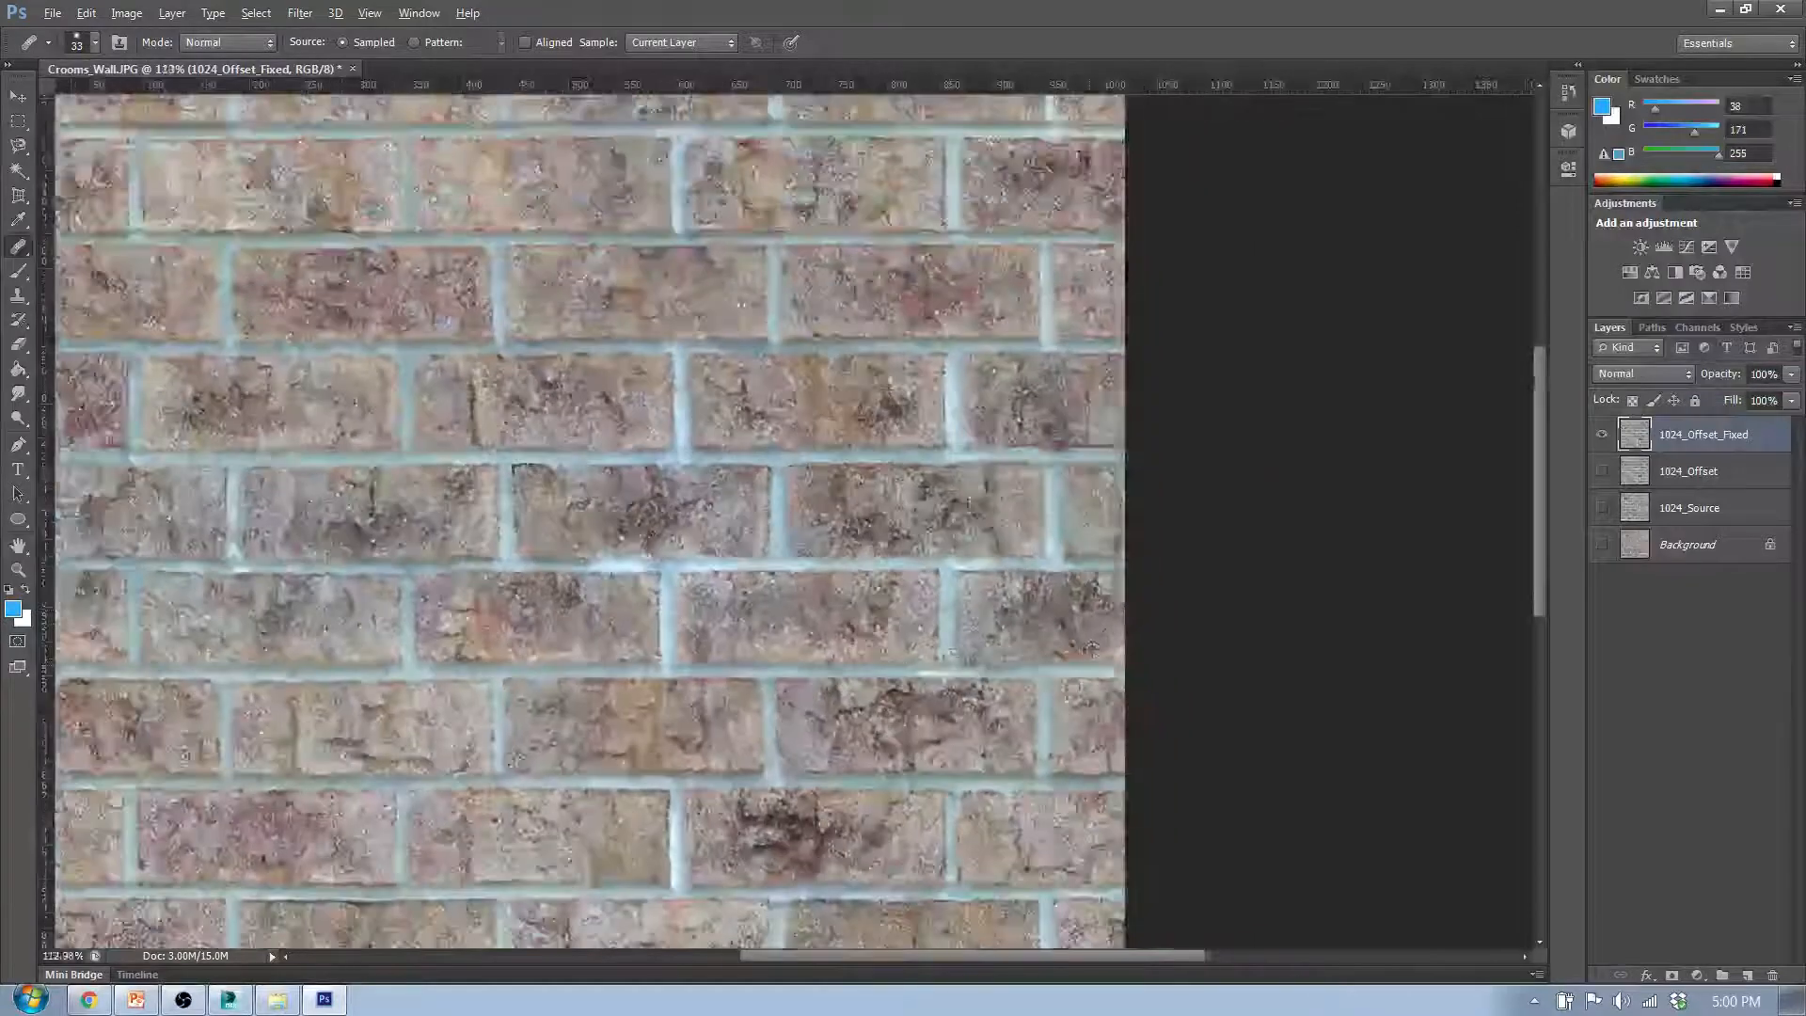
scroll(1124, 635, "up", 4)
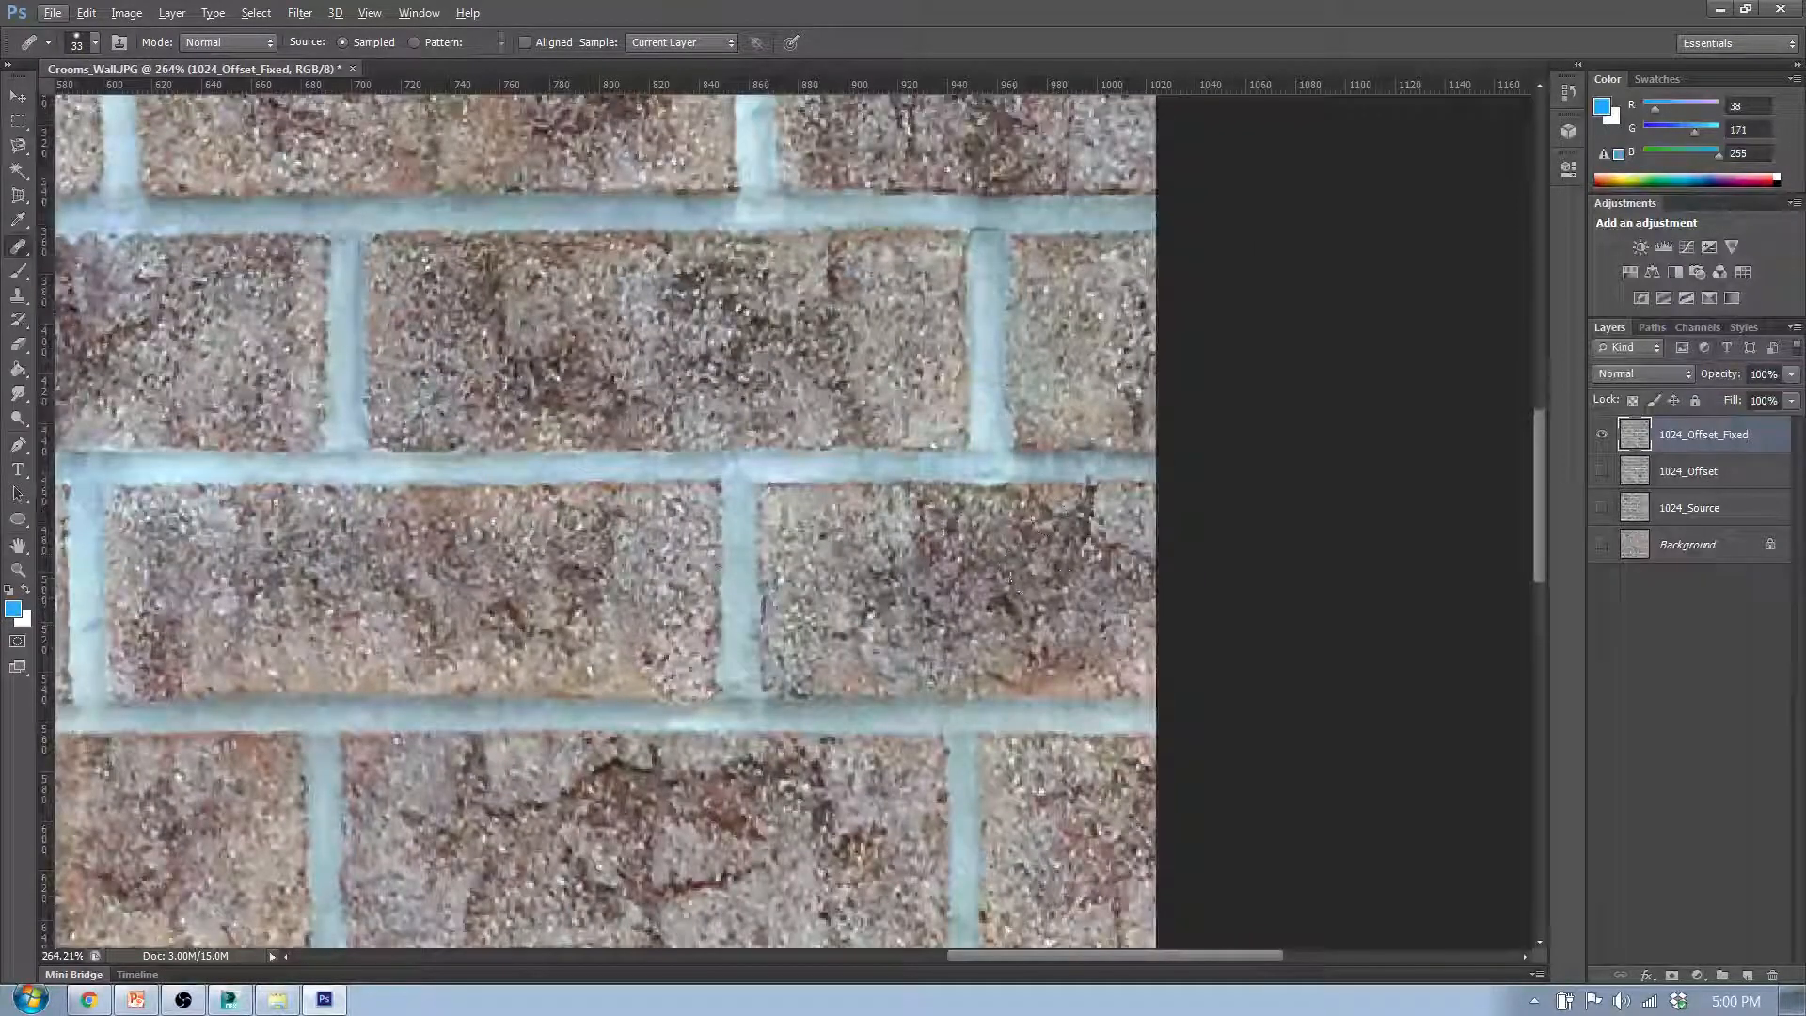
left_click(1072, 597, "alt")
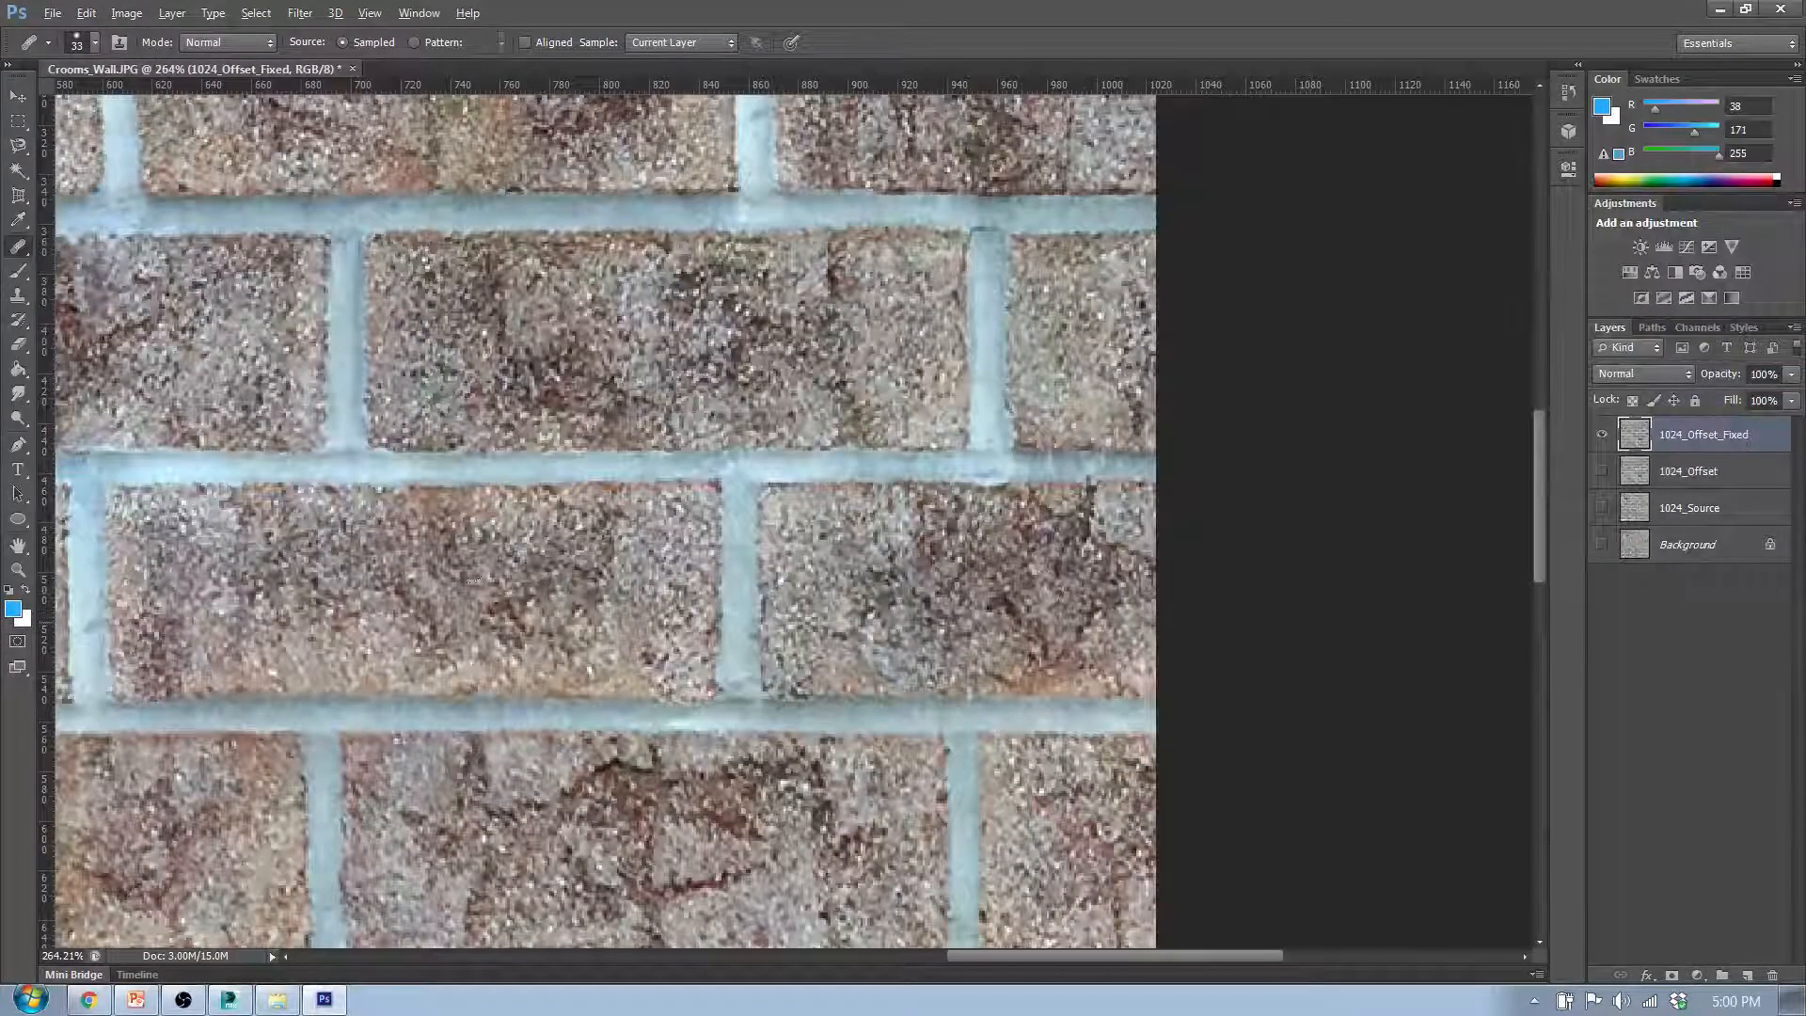
- Examine the whole brick texture for remaining seams, from the healed horizontal band to the vertical seam in the lower rows
scroll(235, 635, "down", 3)
scroll(230, 639, "down", 3)
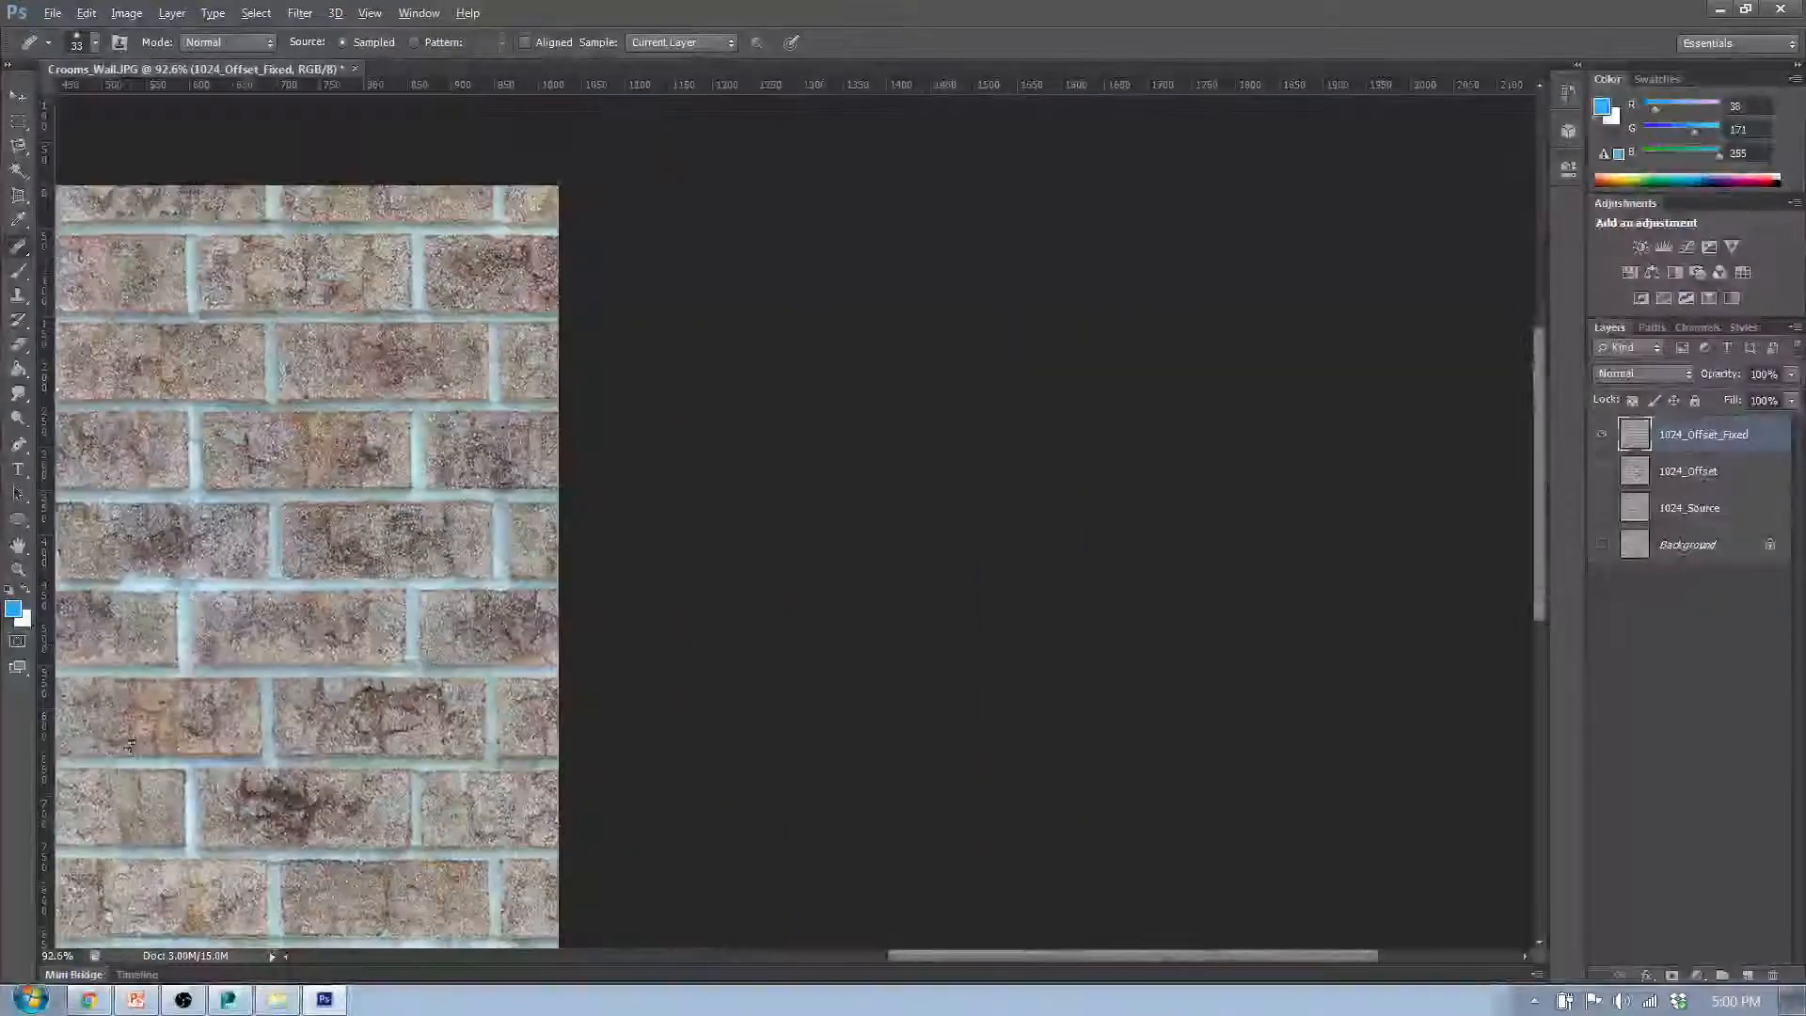
scroll(802, 597, "up", 3)
scroll(821, 411, "down", 2)
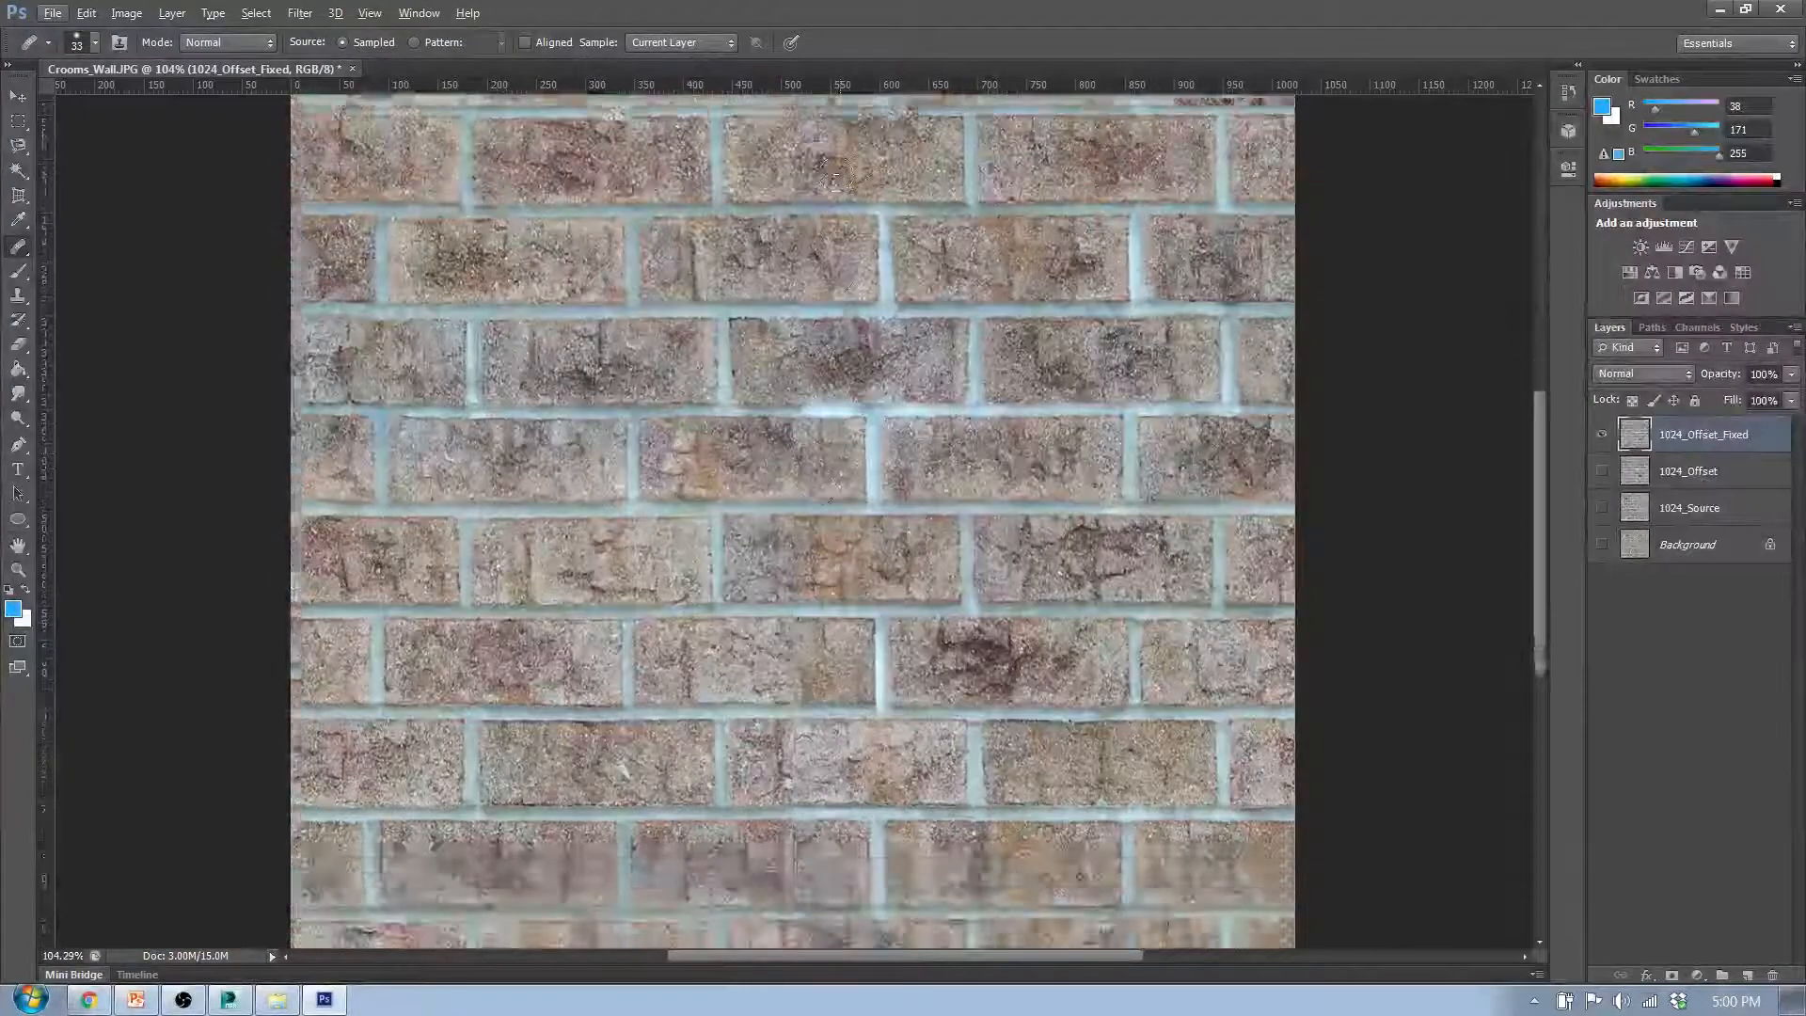
scroll(820, 408, "up", 5)
scroll(818, 405, "down", 3)
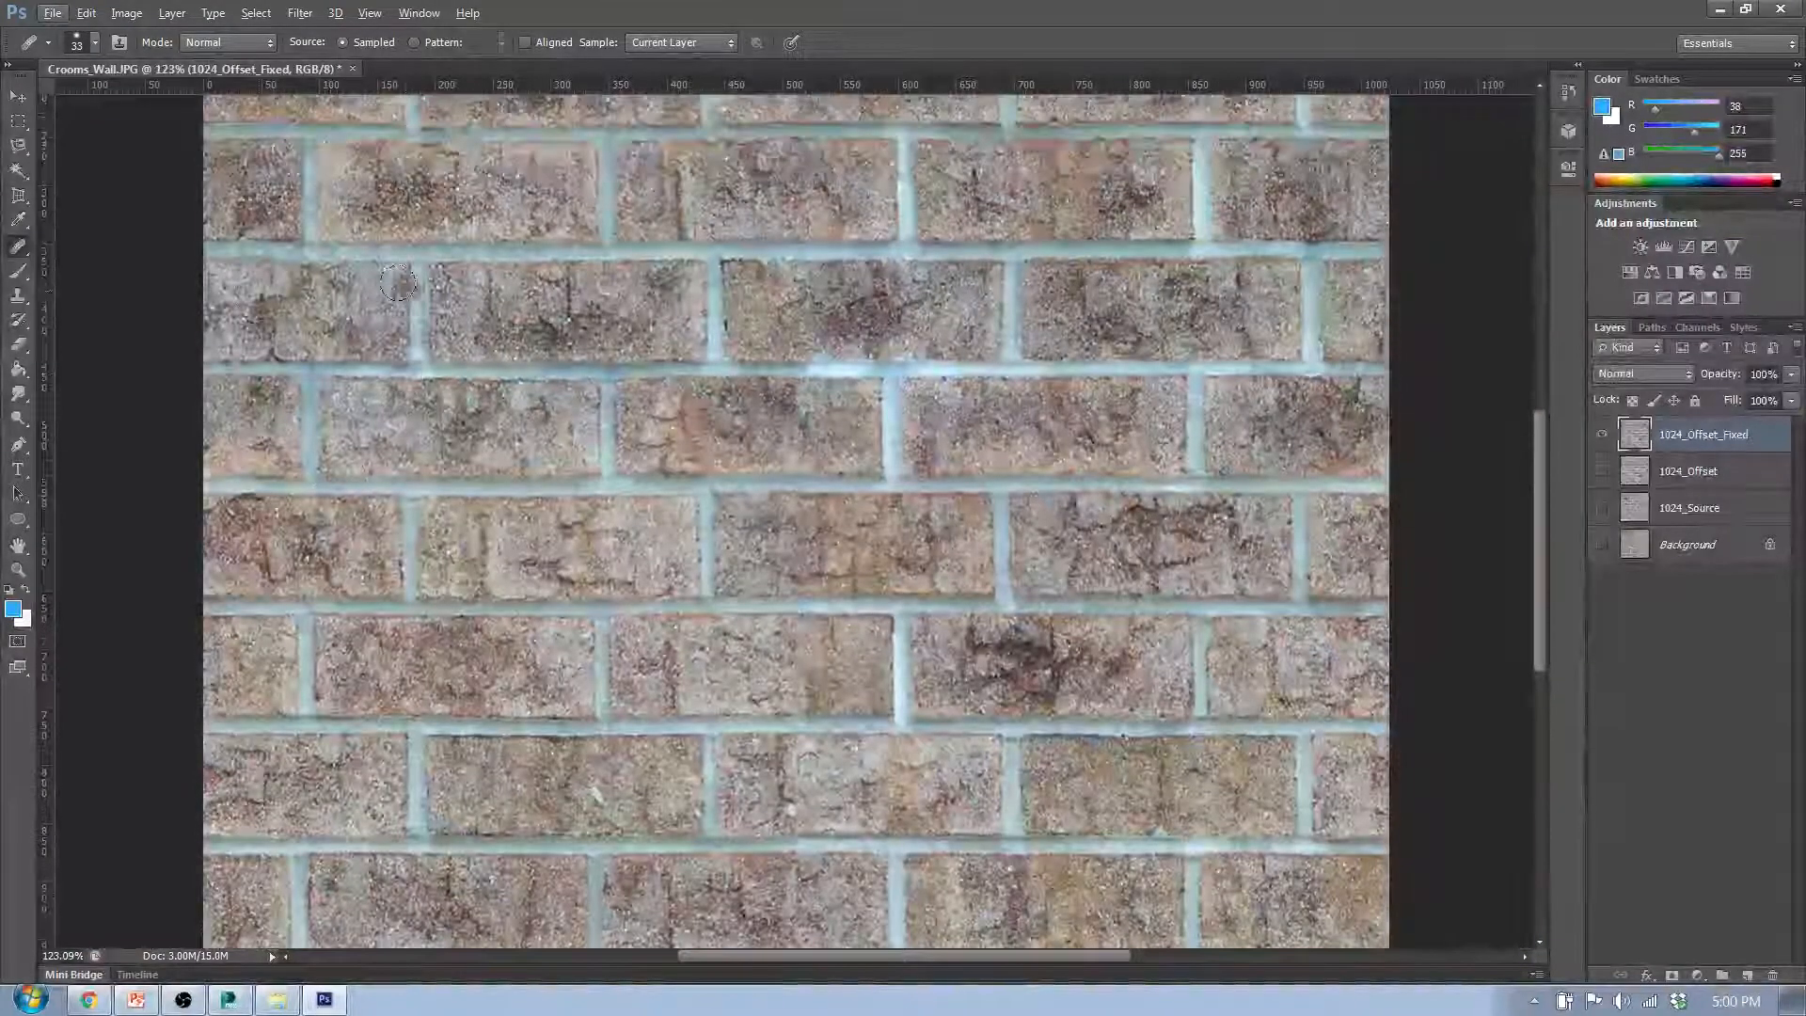
scroll(405, 309, "up", 5)
scroll(774, 471, "down", 6)
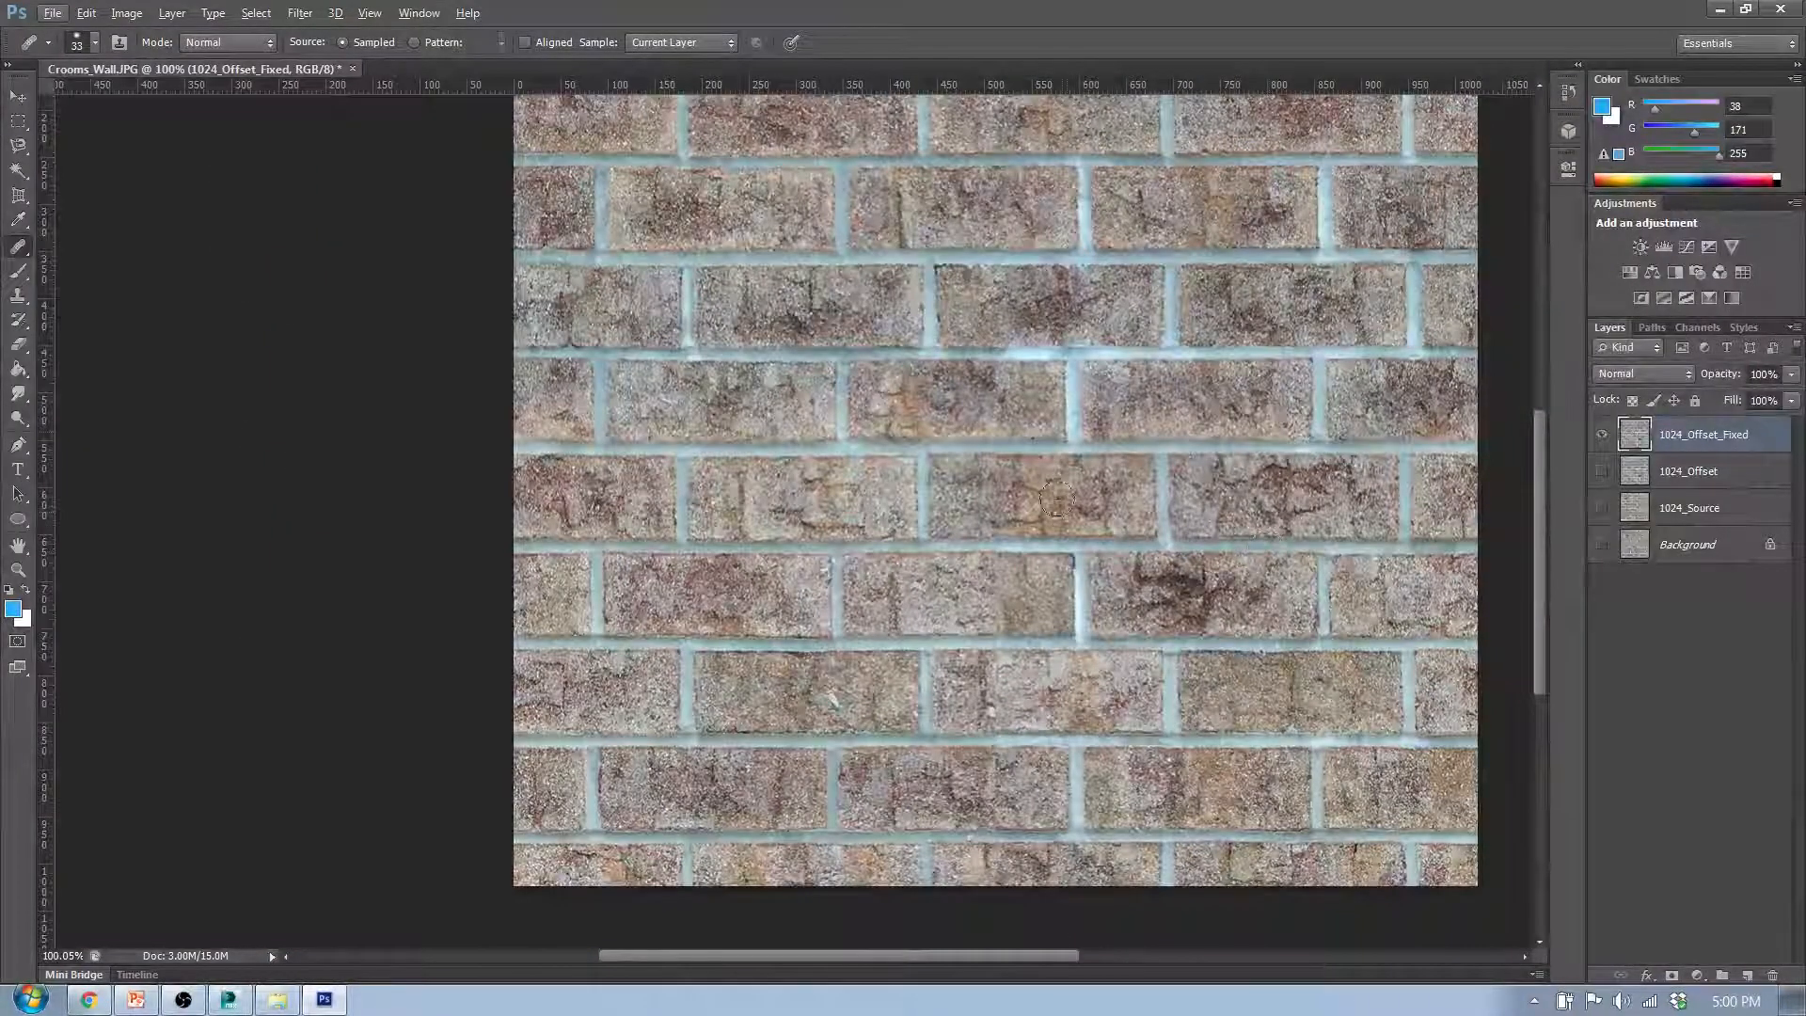
- Heal the vertical seam through the lower part of the sixth row's third brick with matching brick texture
scroll(1022, 508, "up", 3)
scroll(1022, 508, "up", 3)
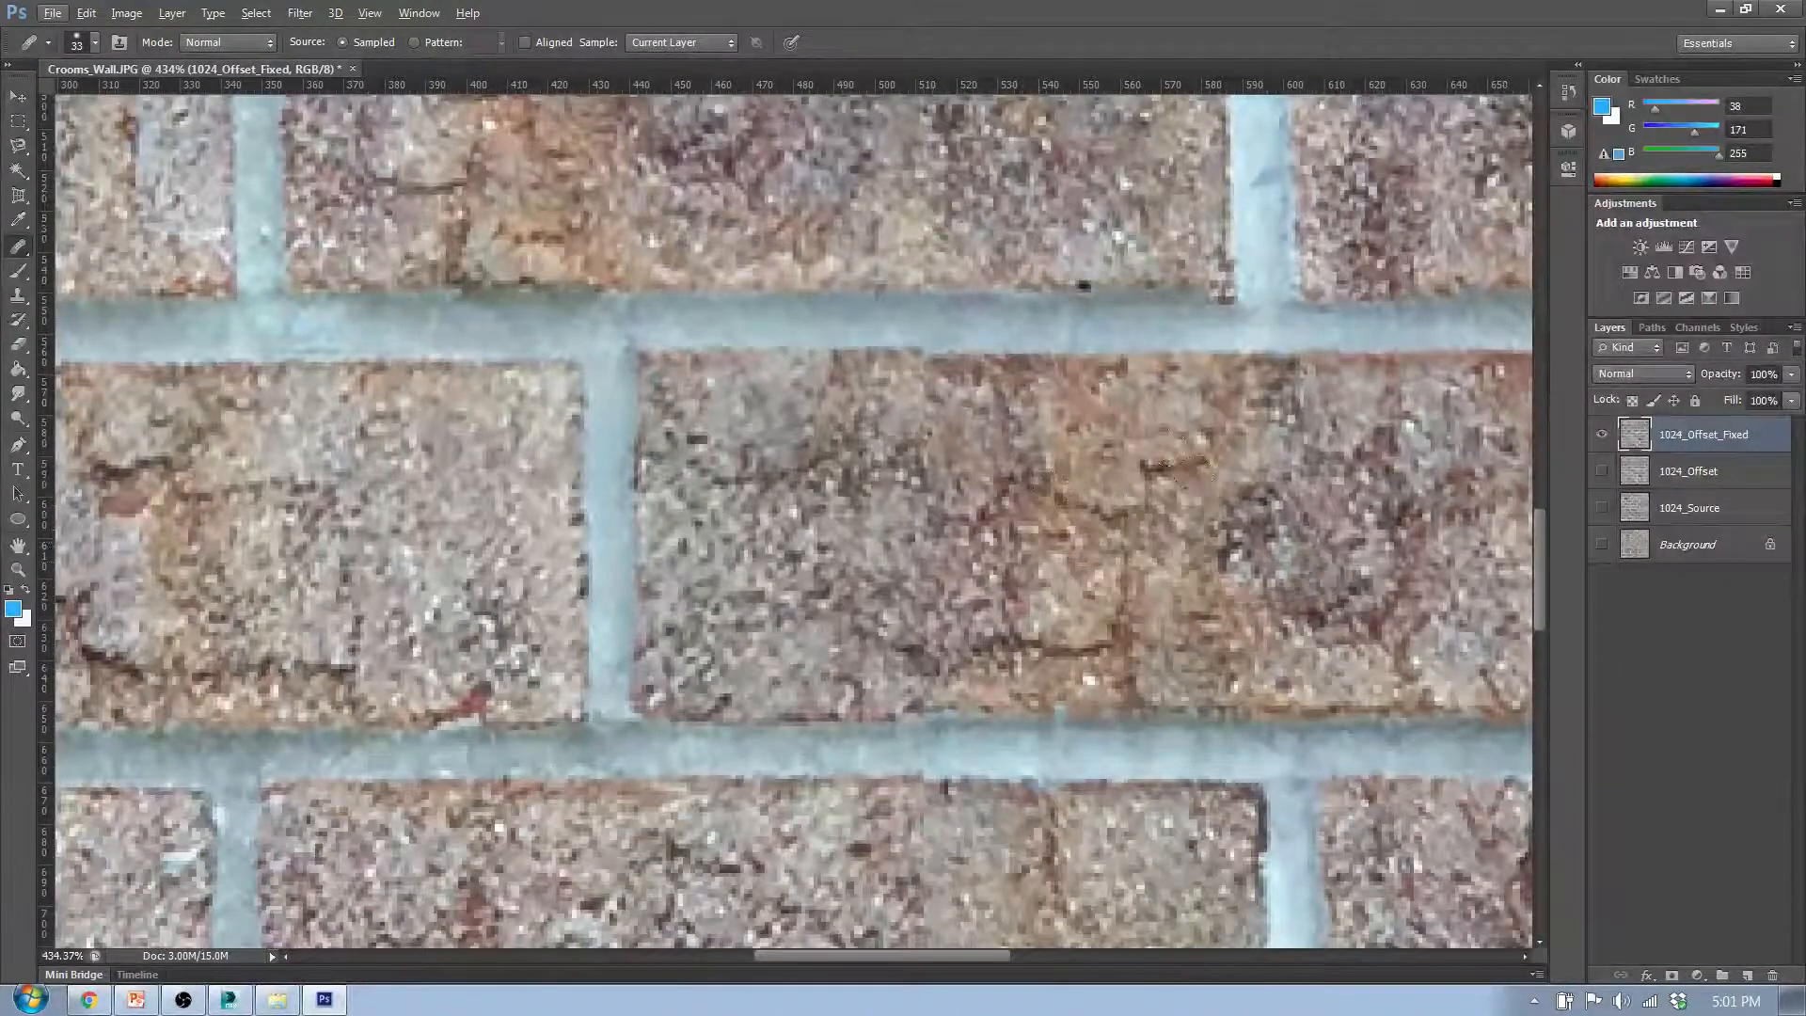
scroll(1223, 527, "up", 5)
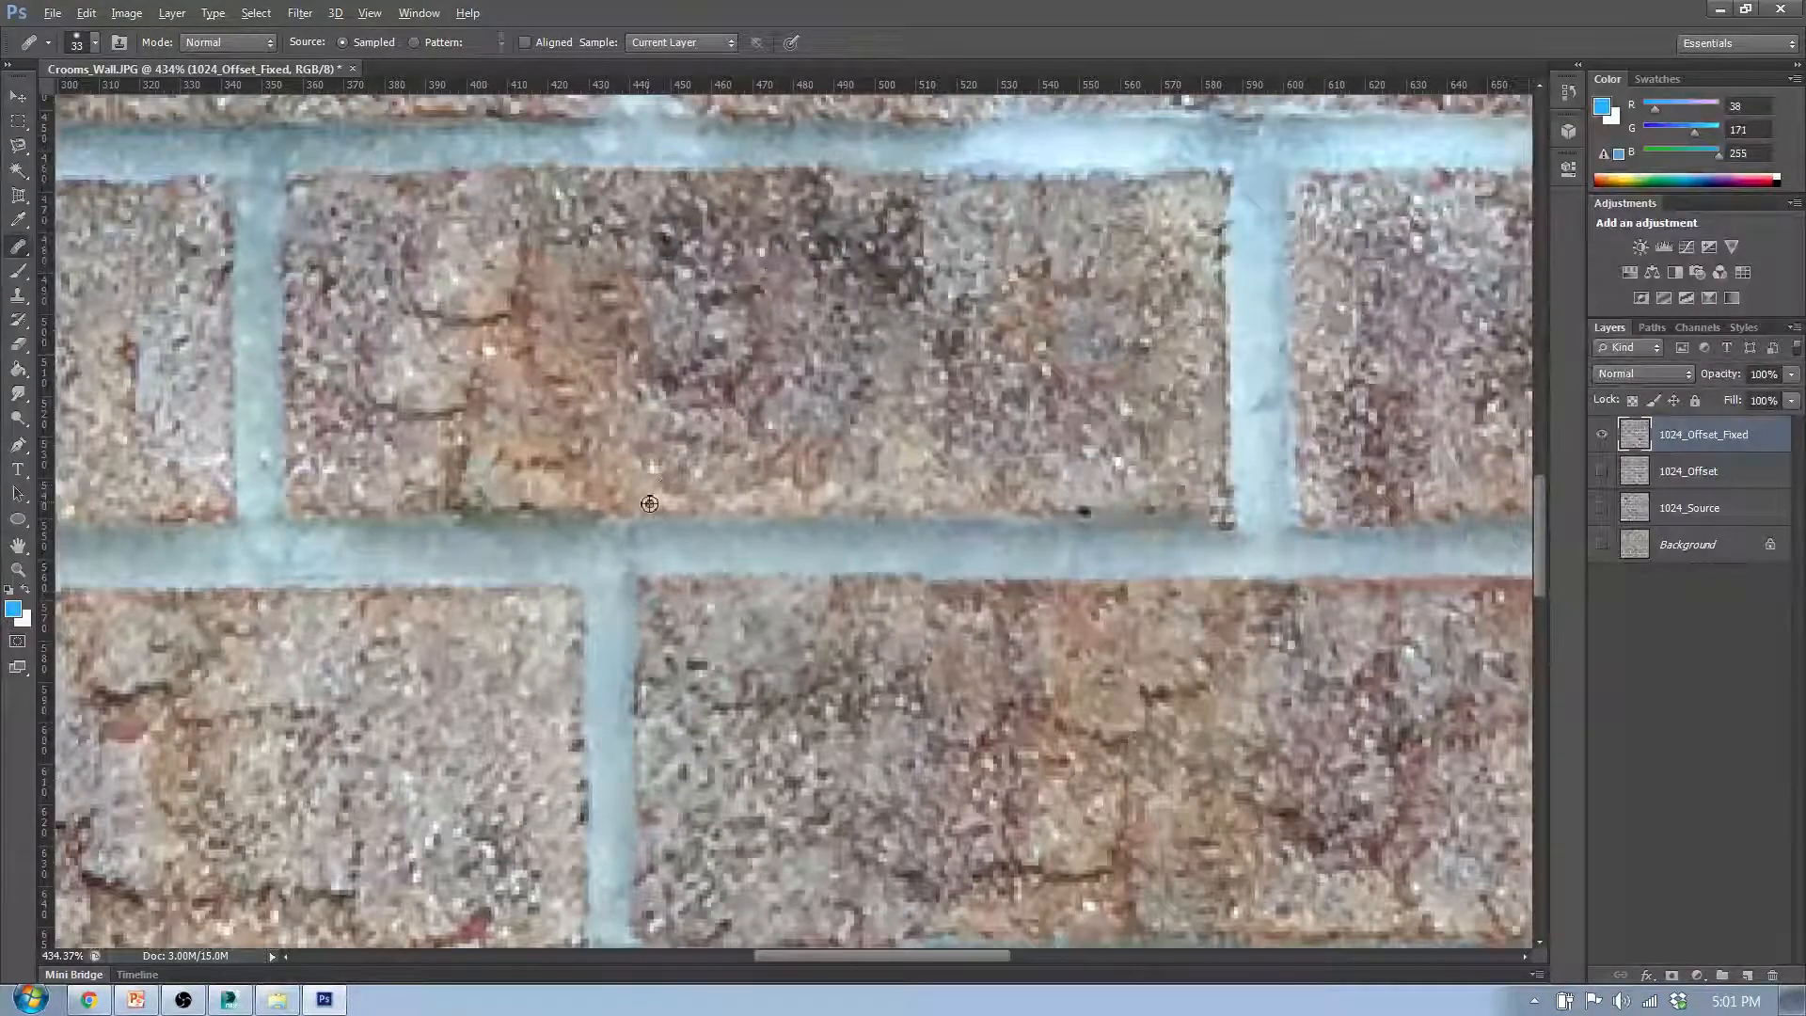
left_click(926, 501, "alt")
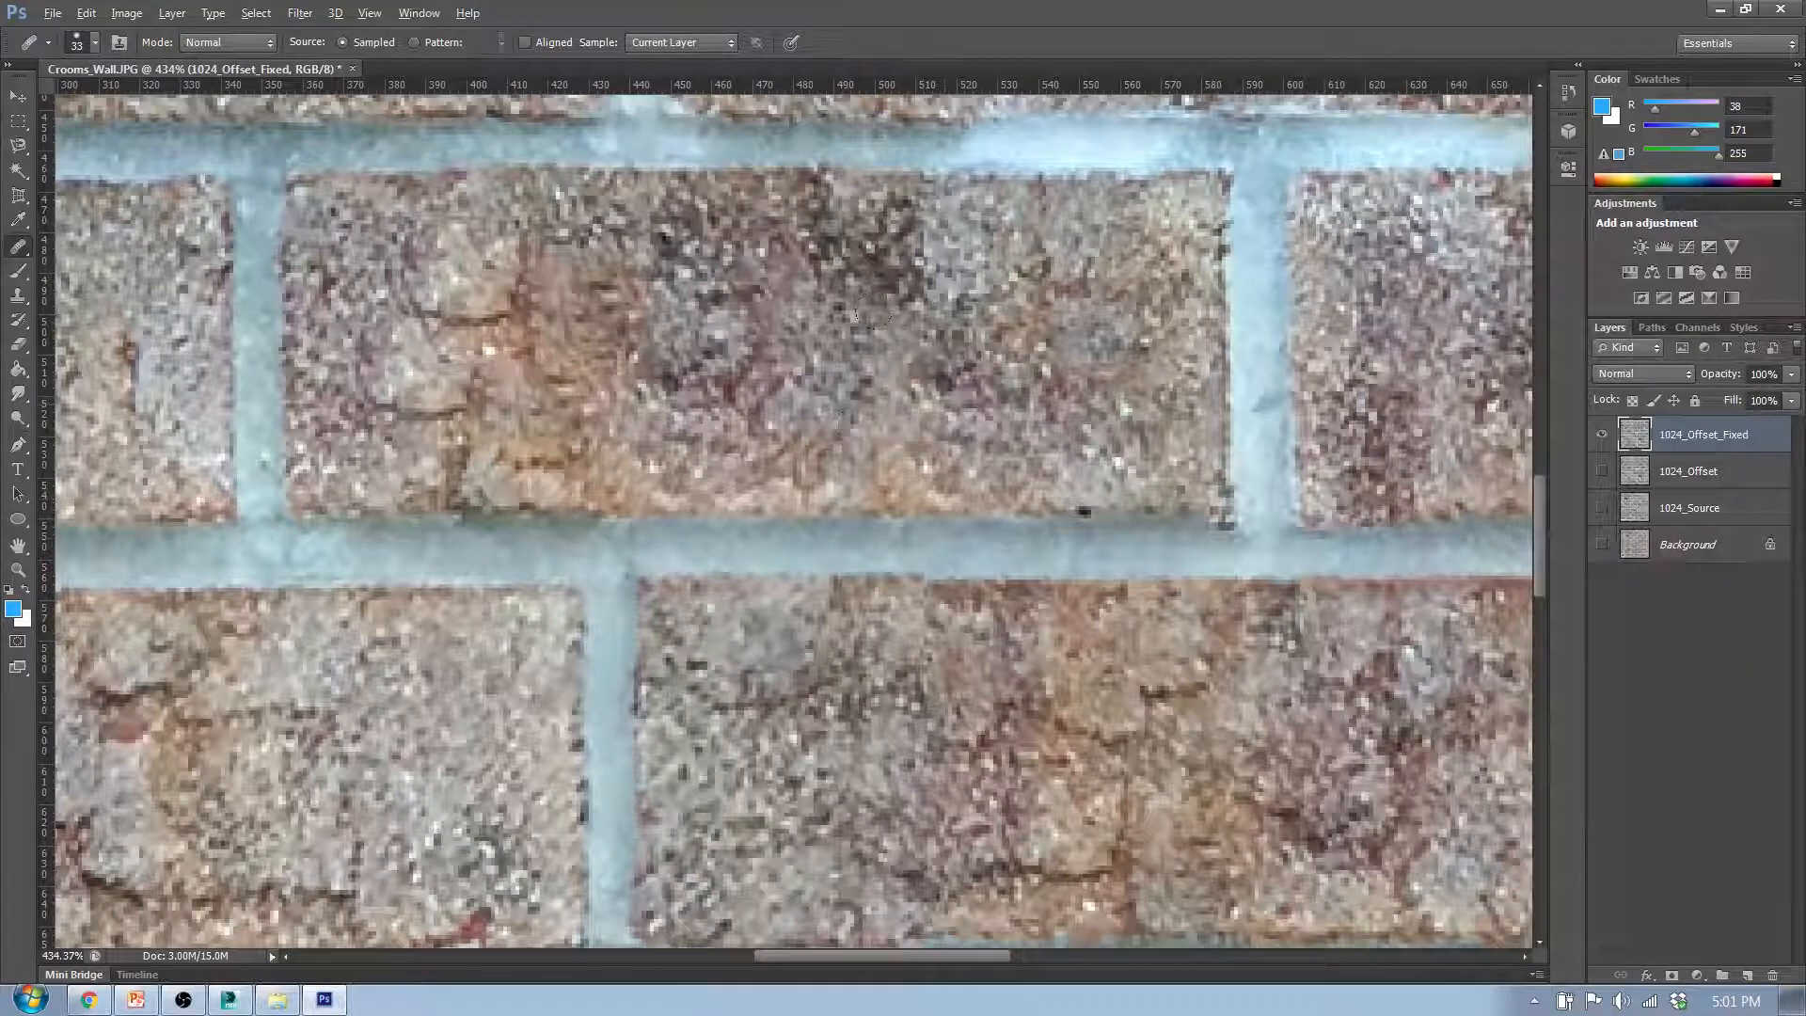
- Heal the vertical seam across the mortar line between the sixth and seventh rows, evening out the adjoining brick edges
scroll(568, 643, "down", 2)
scroll(1211, 383, "down", 1)
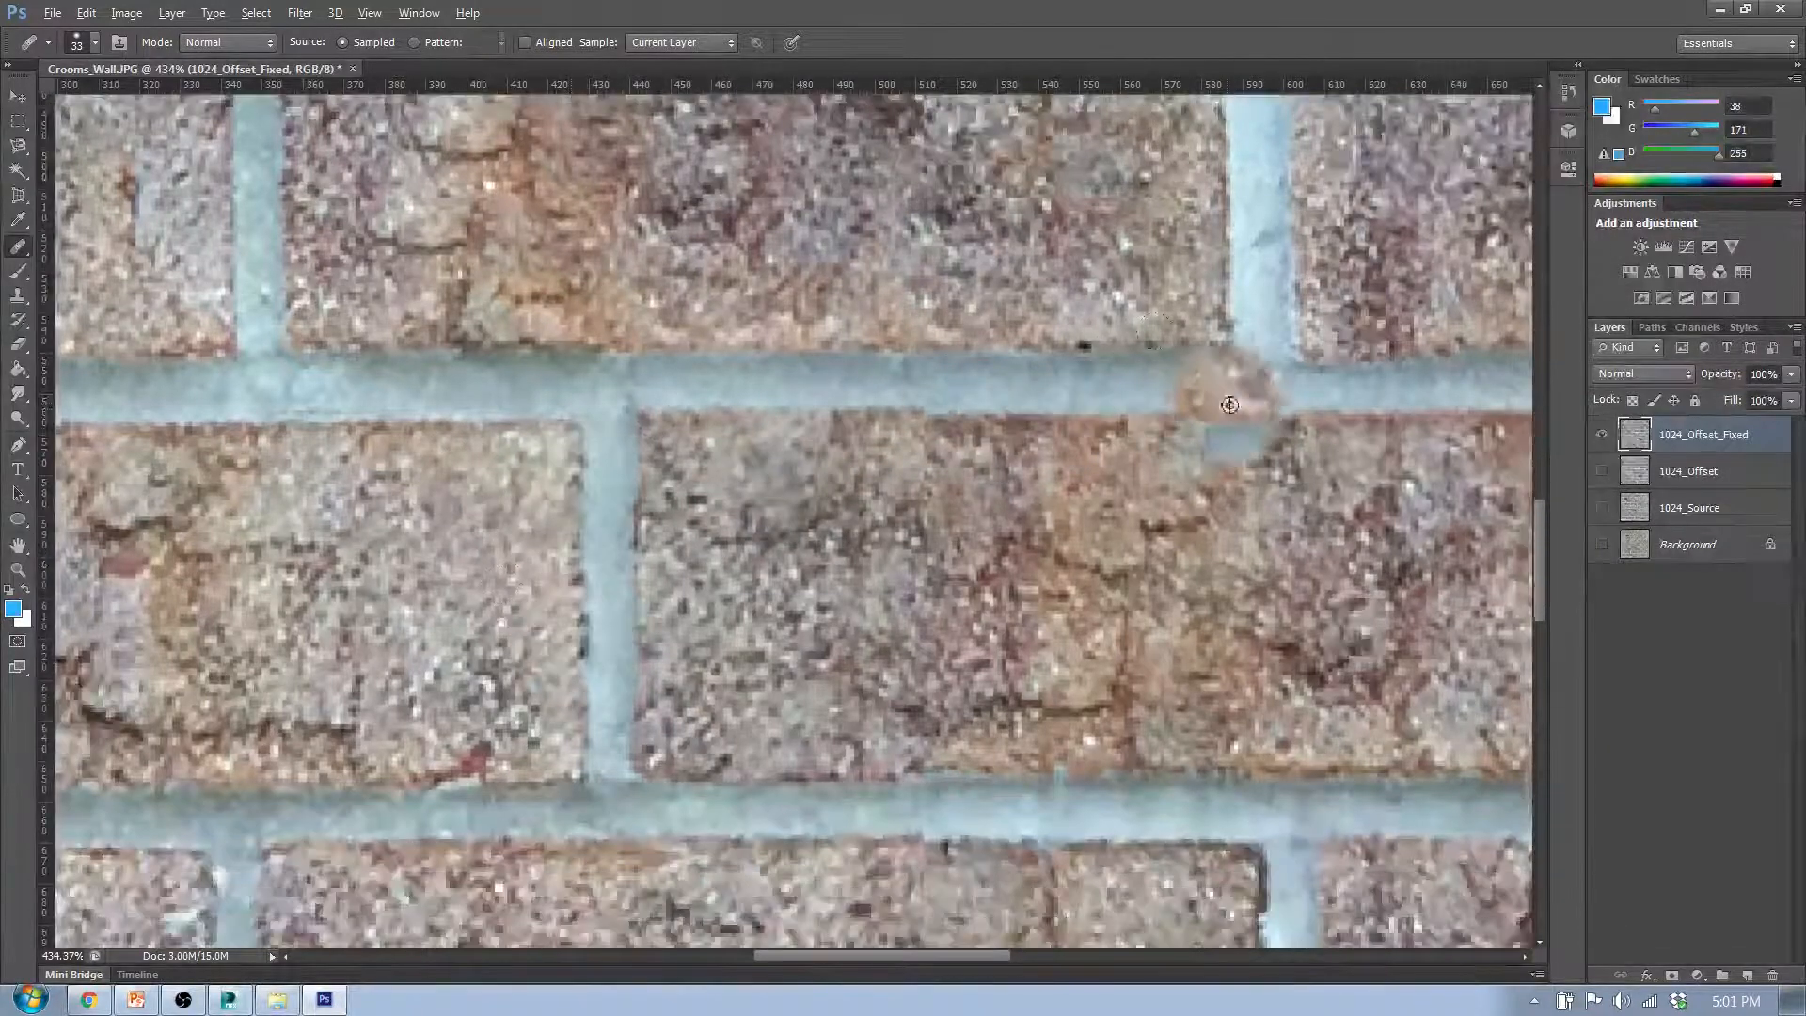
left_click(1231, 420, "alt")
left_click_drag(903, 419, 927, 410)
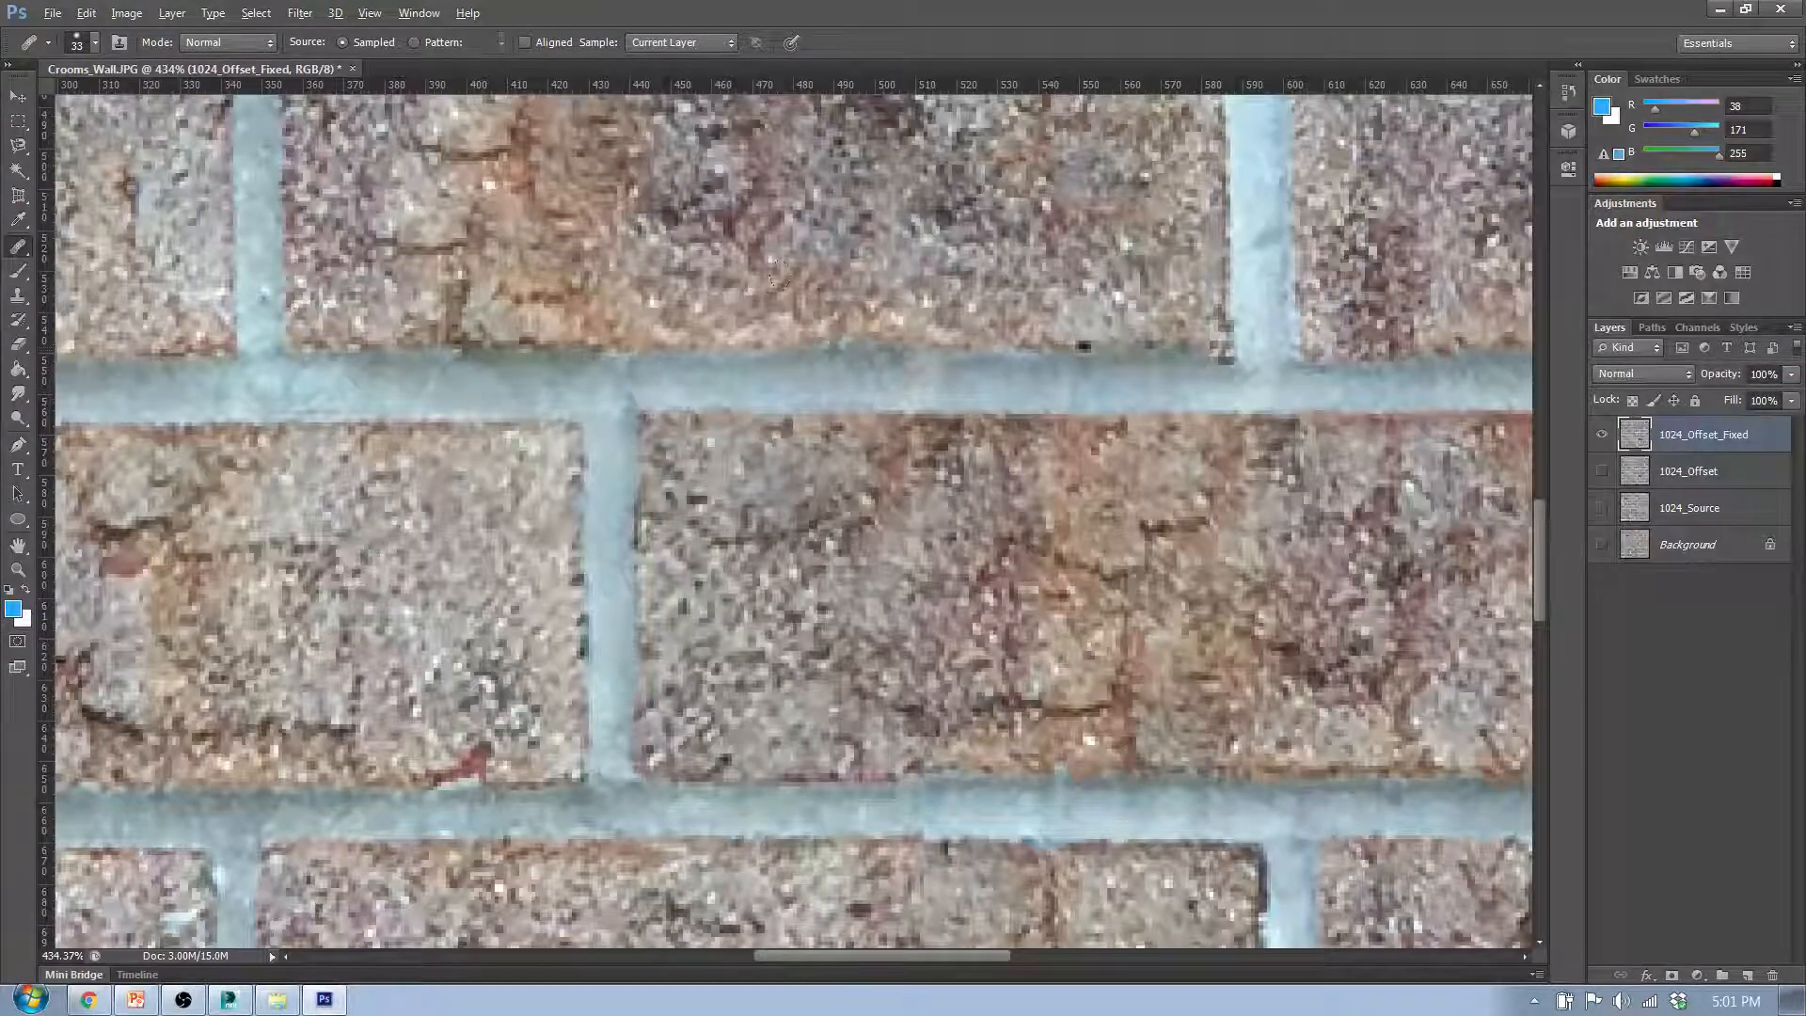
left_click(885, 353)
left_click(941, 354)
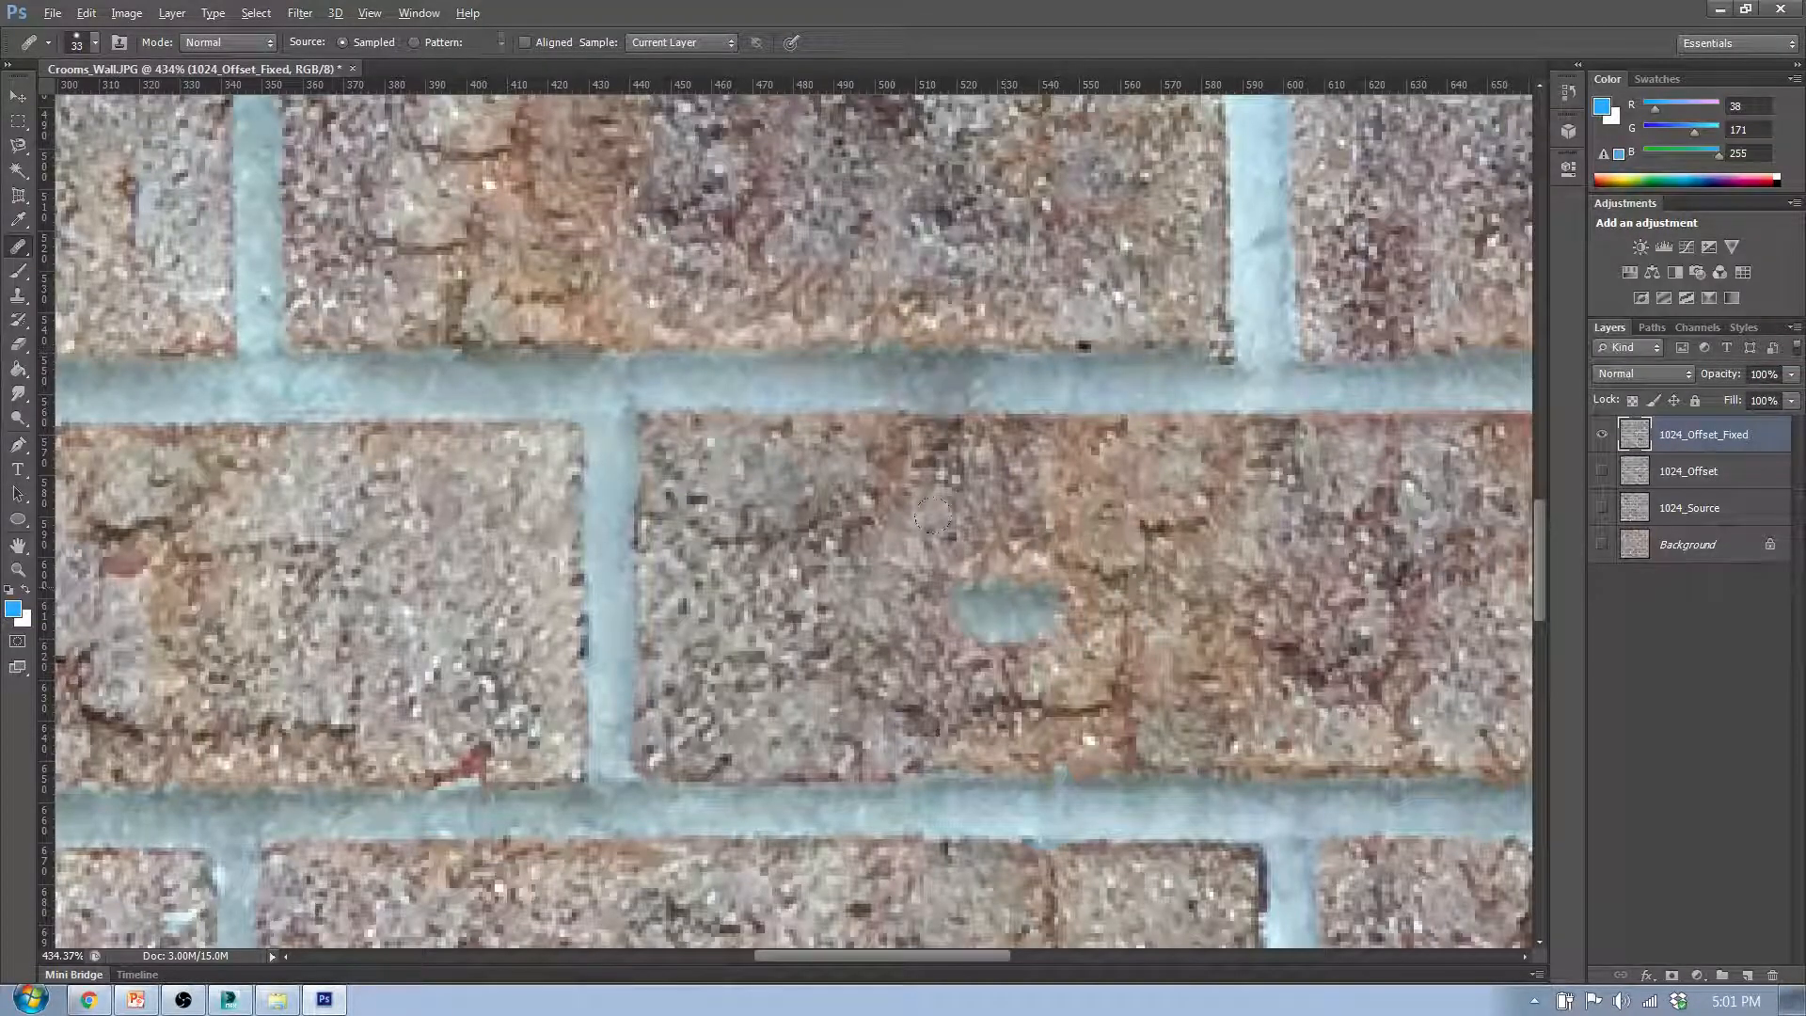
- Cover the cracked orange area beside the seam in the seventh row's third brick with brick texture, undoing the stray stroke
scroll(1008, 587, "down", 4)
scroll(978, 557, "up", 5)
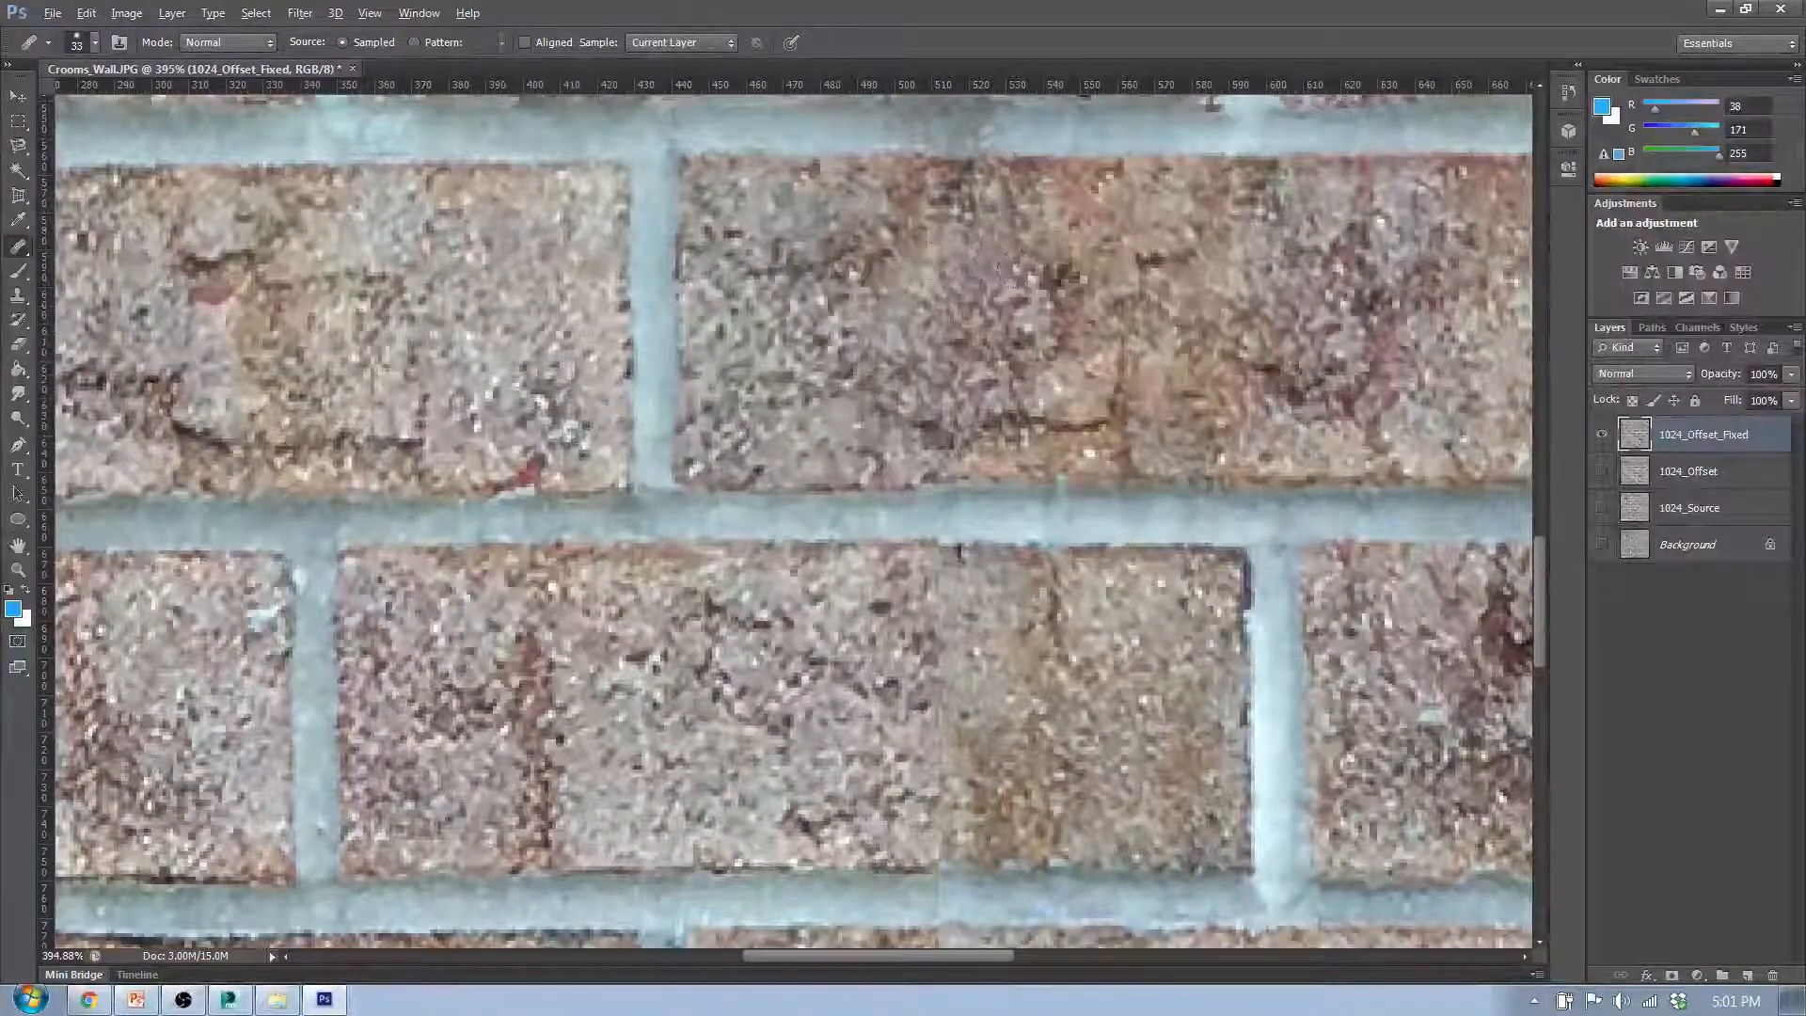
mouse_move(1010, 328)
left_mouse_down()
mouse_move(1186, 287)
mouse_move(964, 231)
mouse_move(1086, 386)
mouse_move(1145, 384)
left_mouse_up()
left_click(948, 505)
key("ctrl+z")
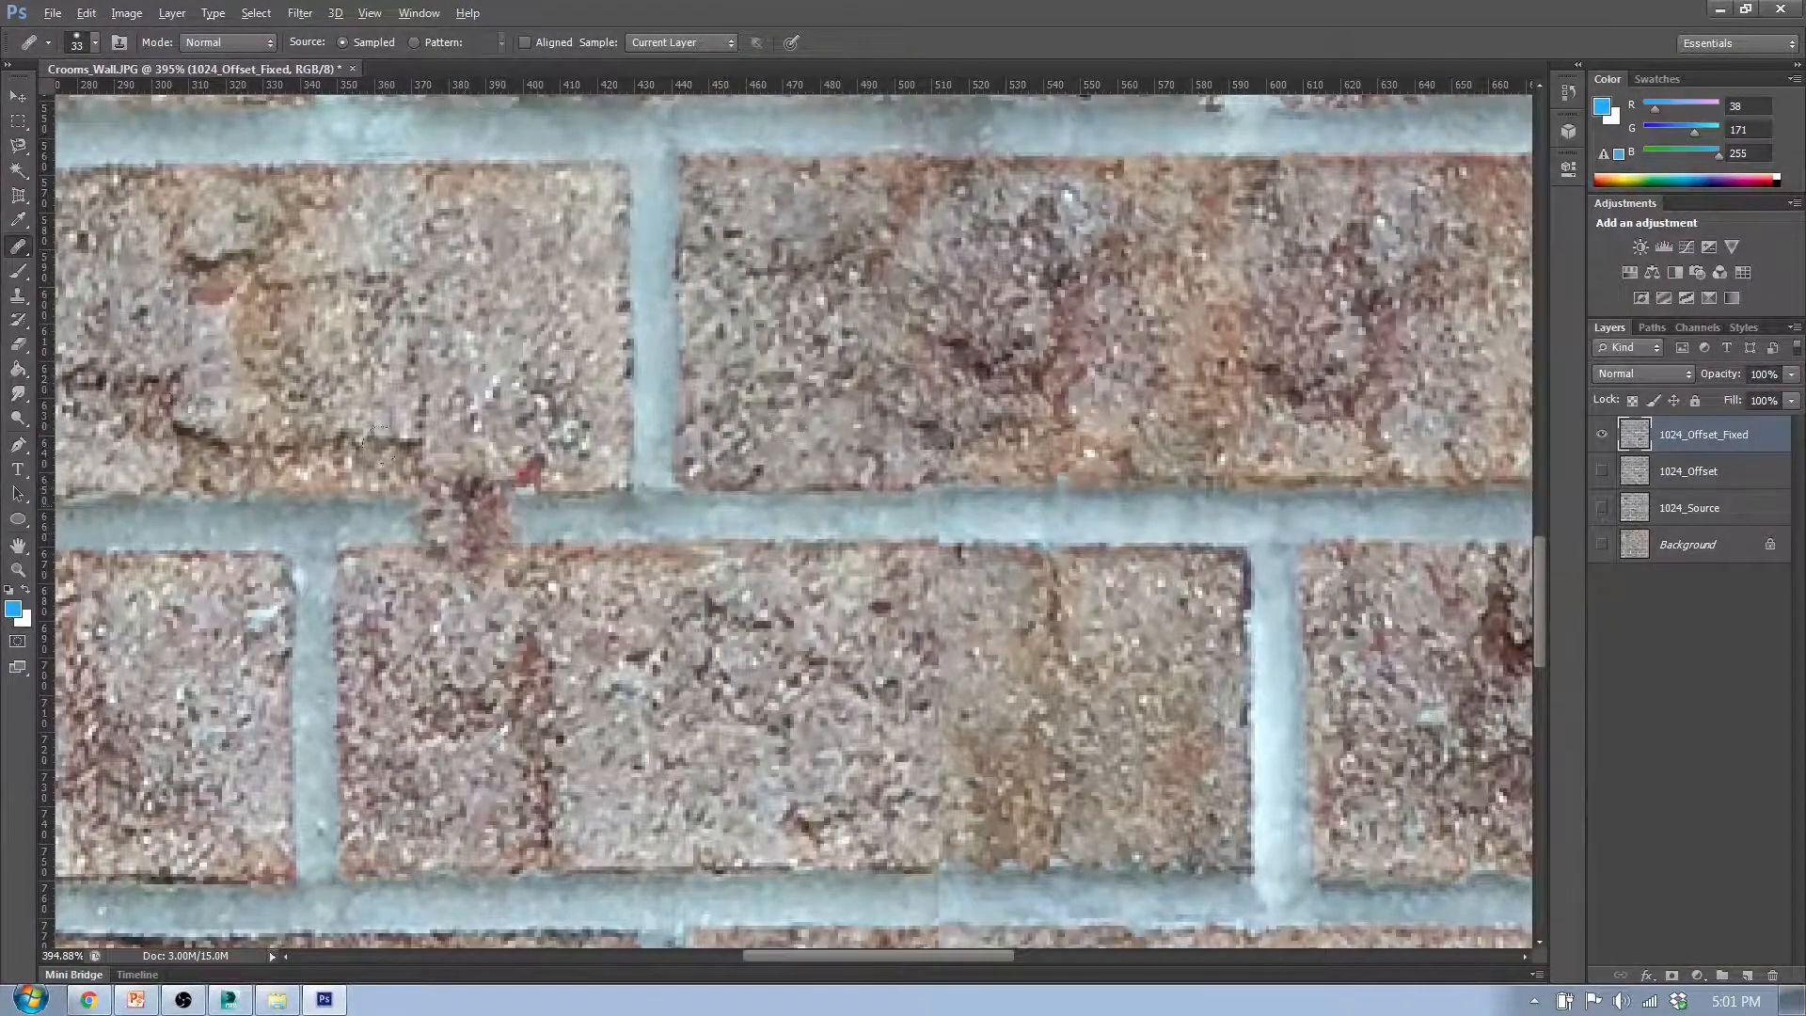
scroll(376, 696, "down", 3)
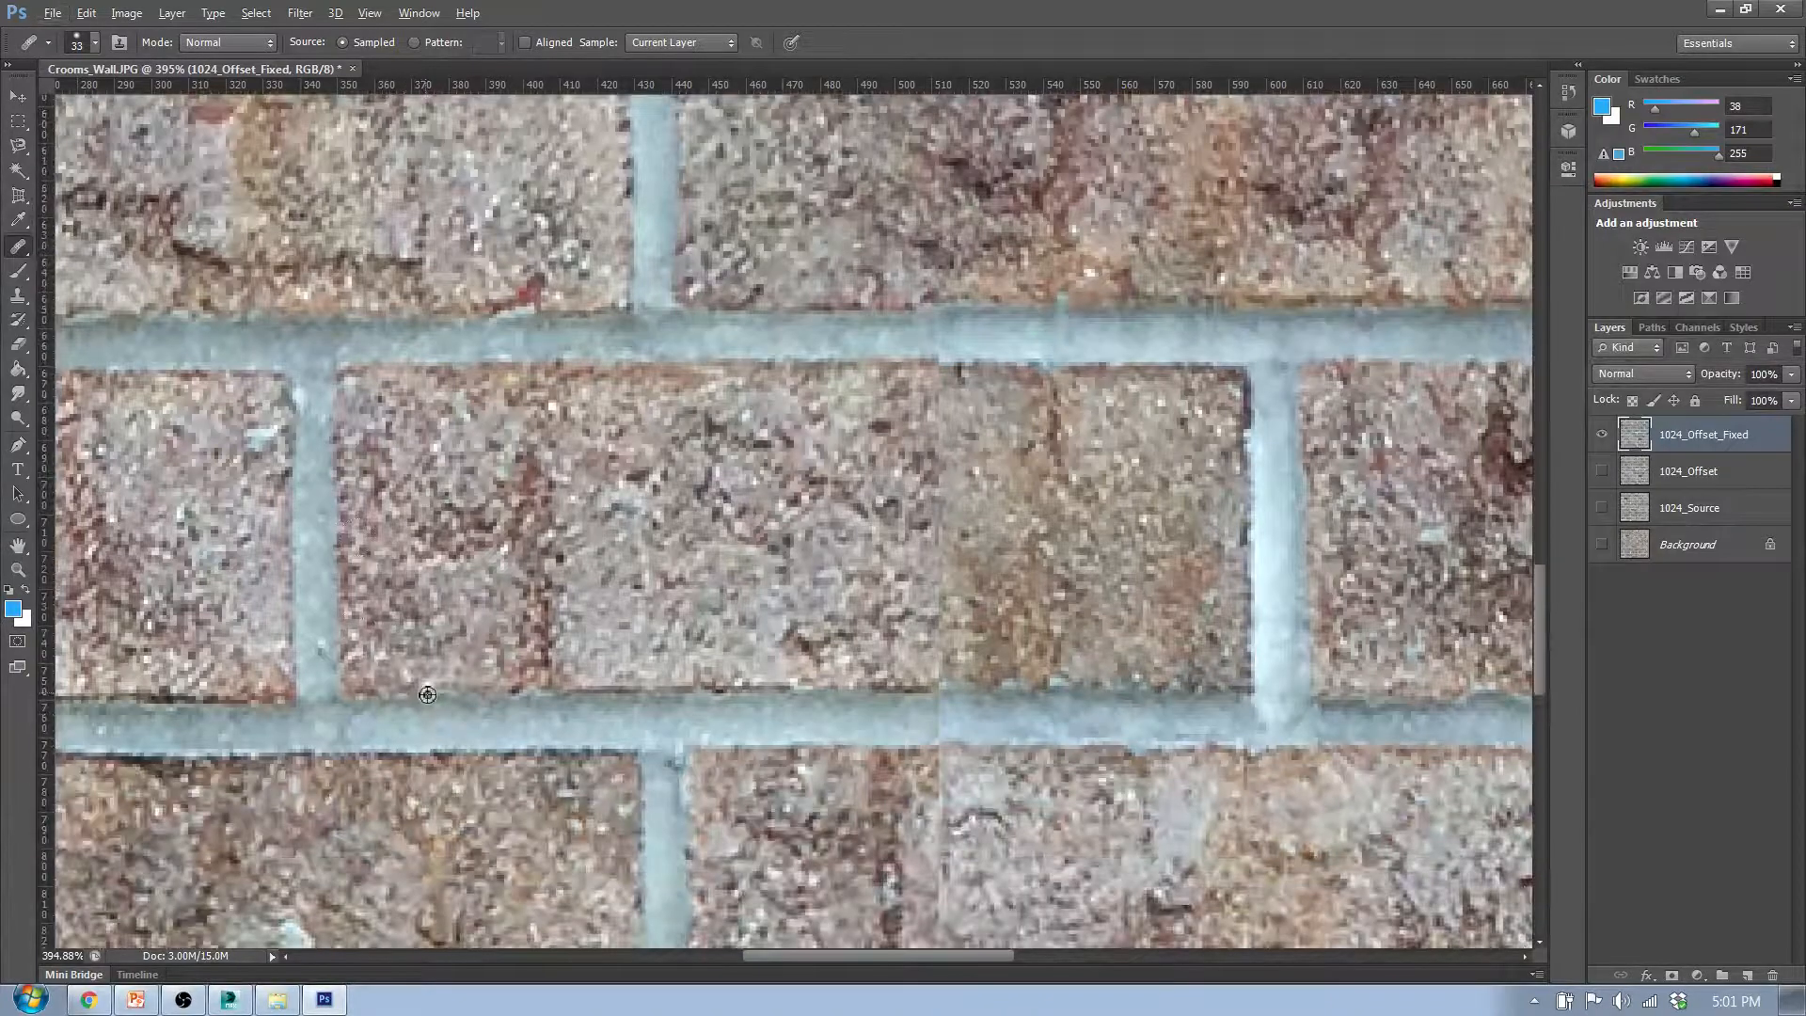
left_click(1241, 285, "alt")
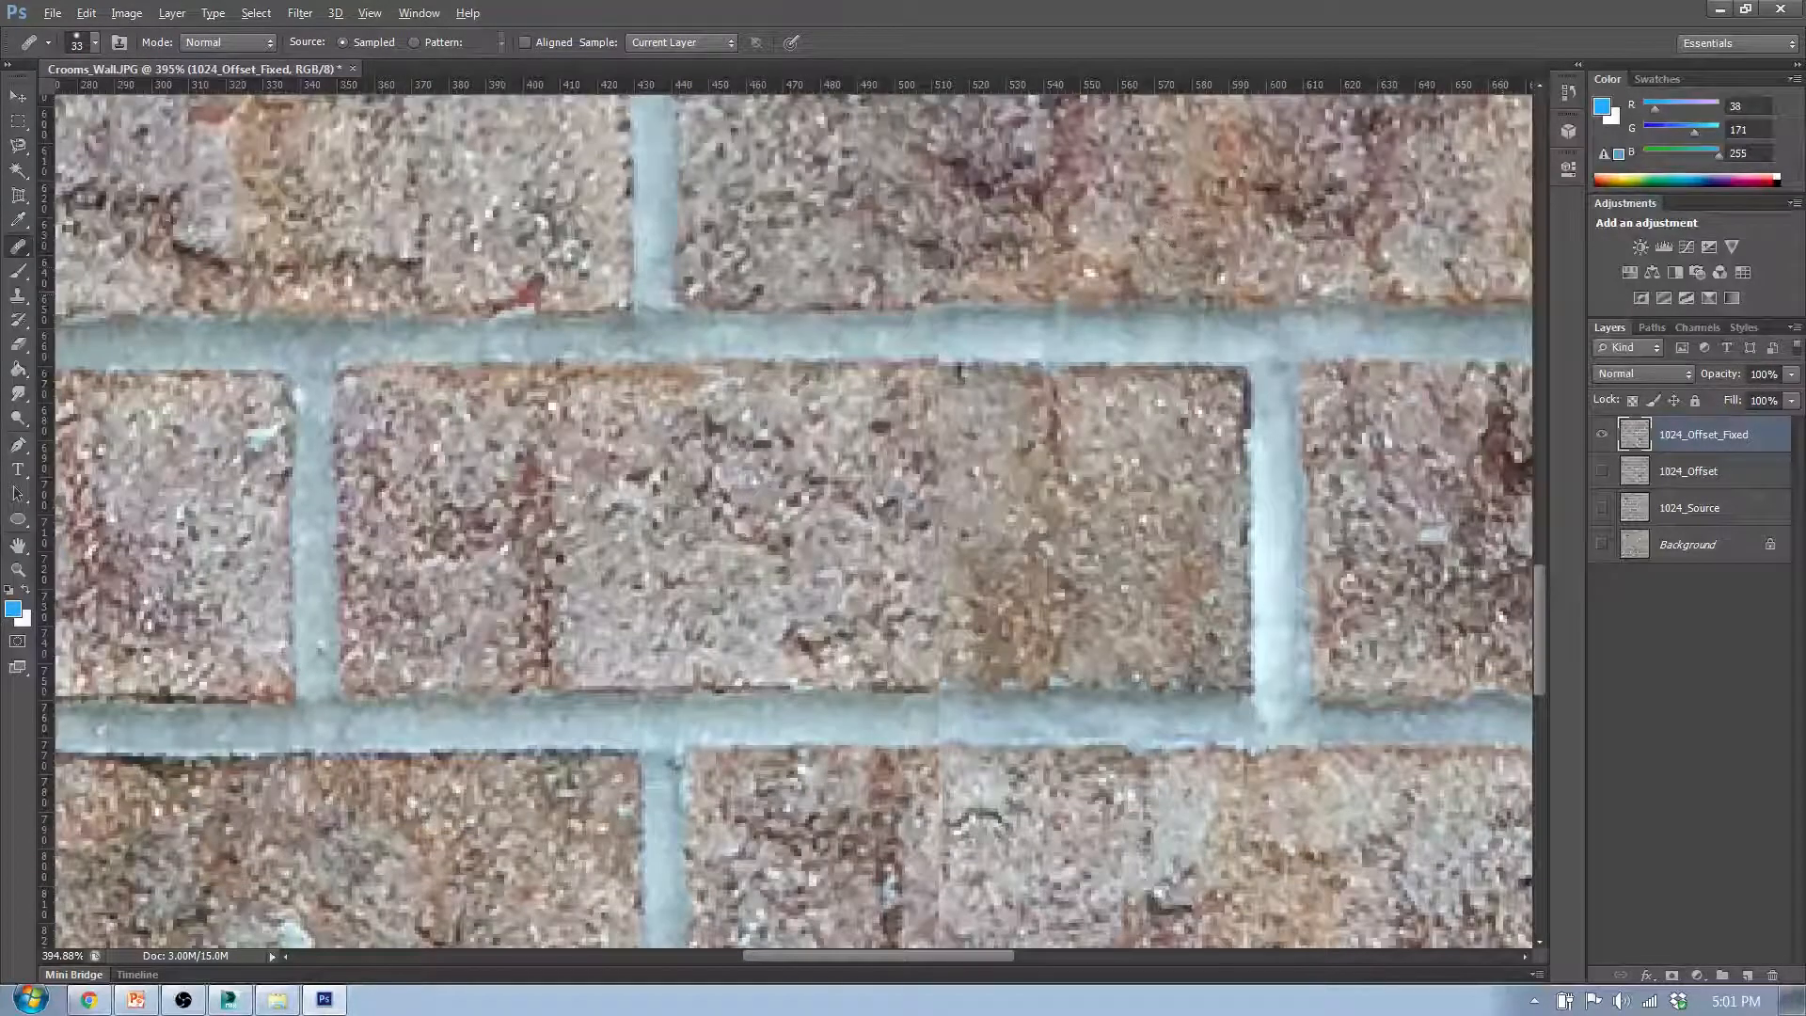
- Touch up the lower part of the seventh row's third brick, down to its edge with the mortar line
scroll(1274, 407, "up", 3)
scroll(1274, 408, "down", 6)
scroll(1307, 386, "up", 2)
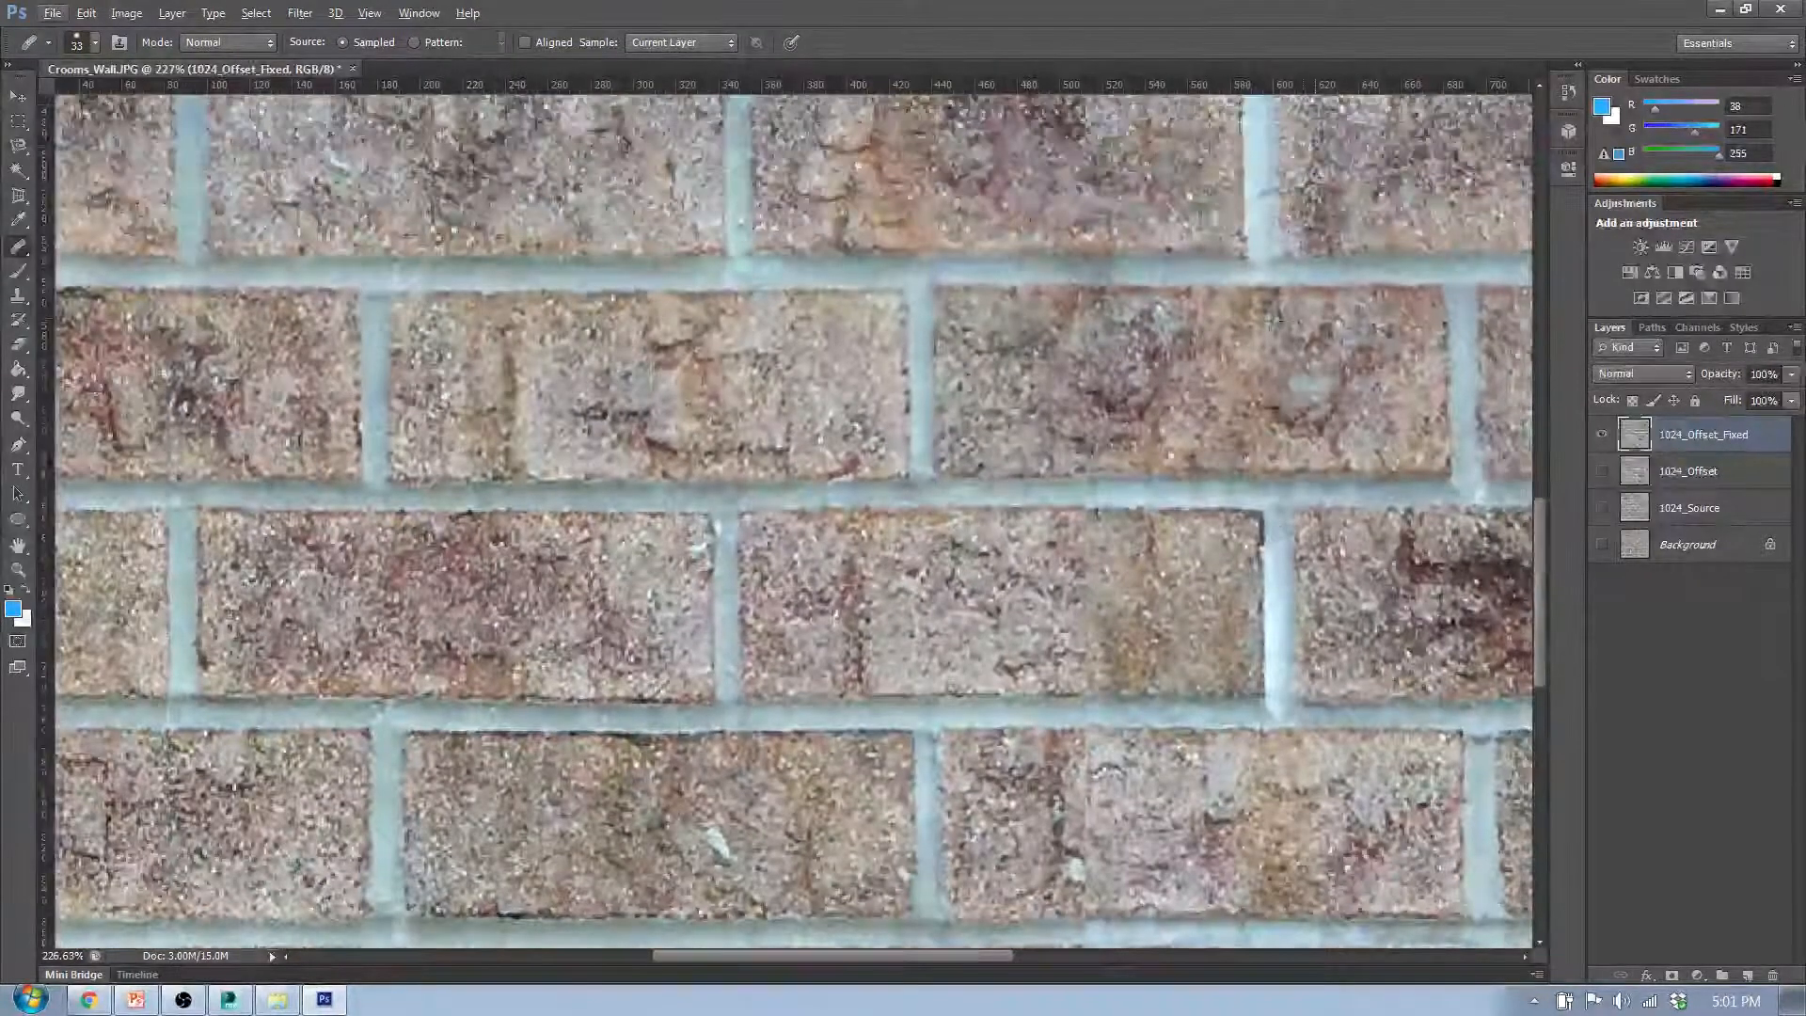
scroll(1364, 454, "up", 3)
scroll(1359, 463, "up", 2)
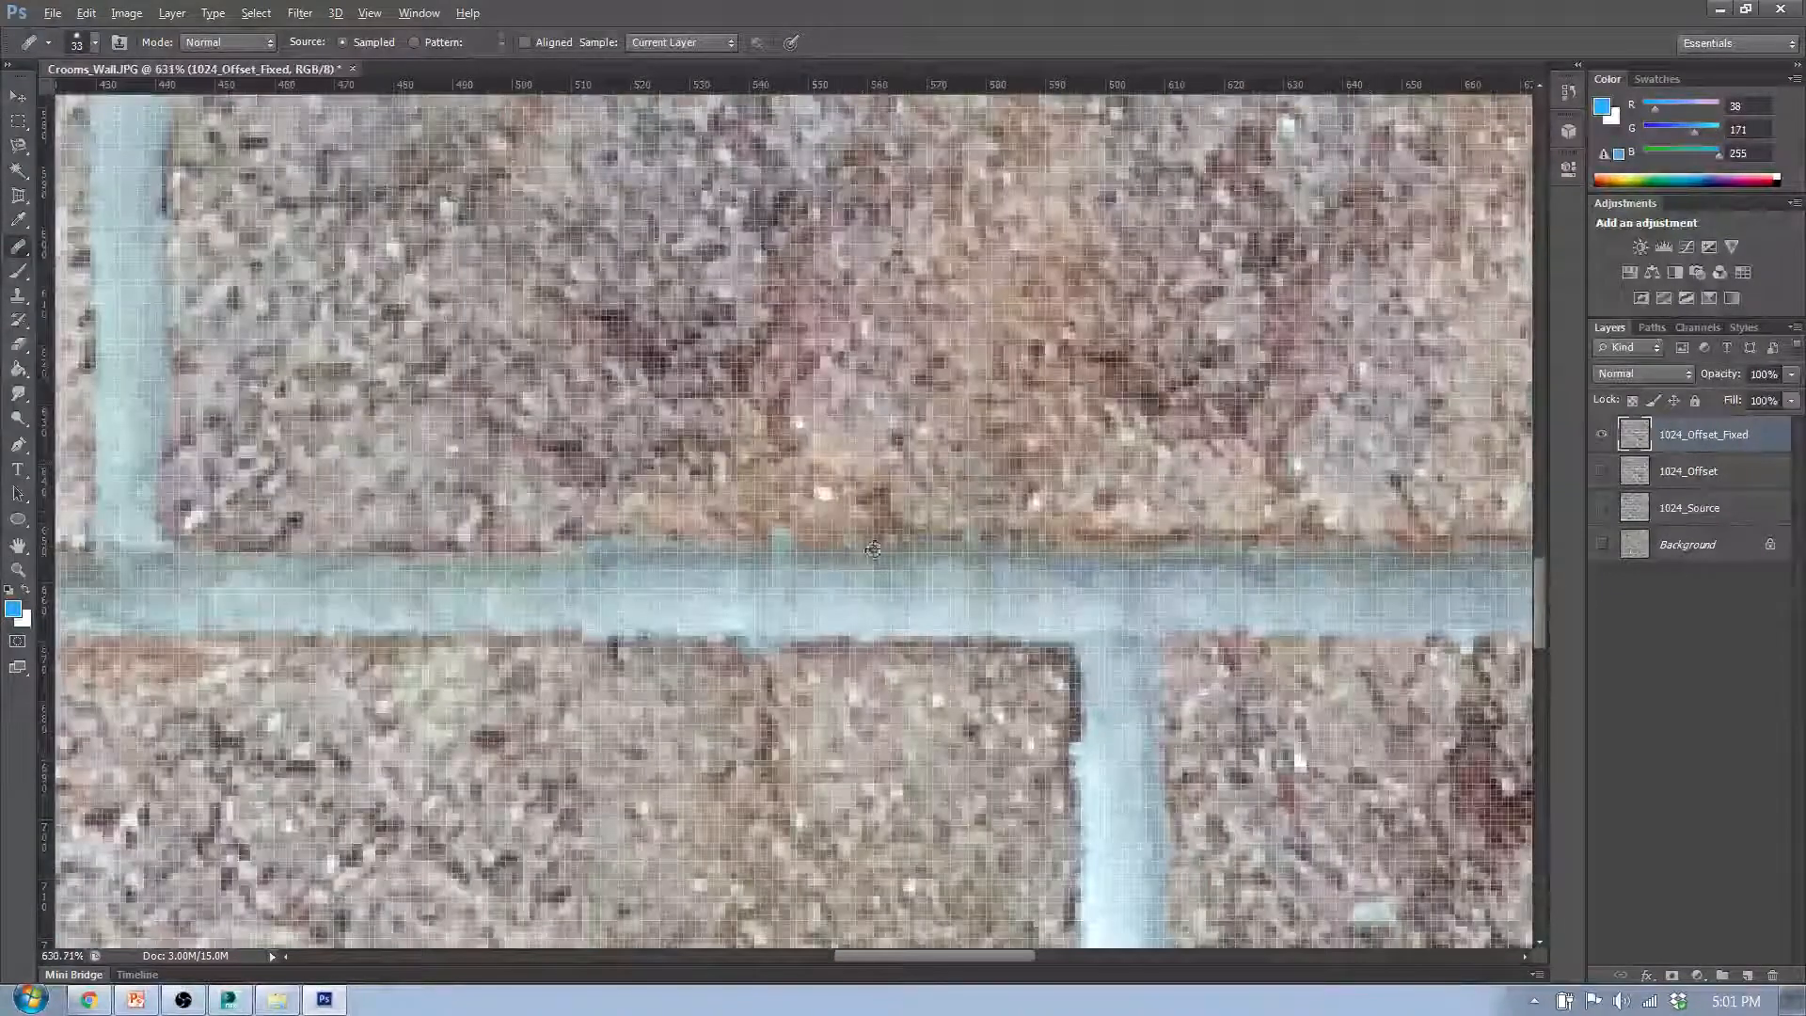
left_click_drag(807, 533, 802, 301)
- Heal the vertical seam in the eighth row's third brick, blending the brown patch into the adjacent texture and cleaning its upper edge
scroll(944, 475, "down", 7)
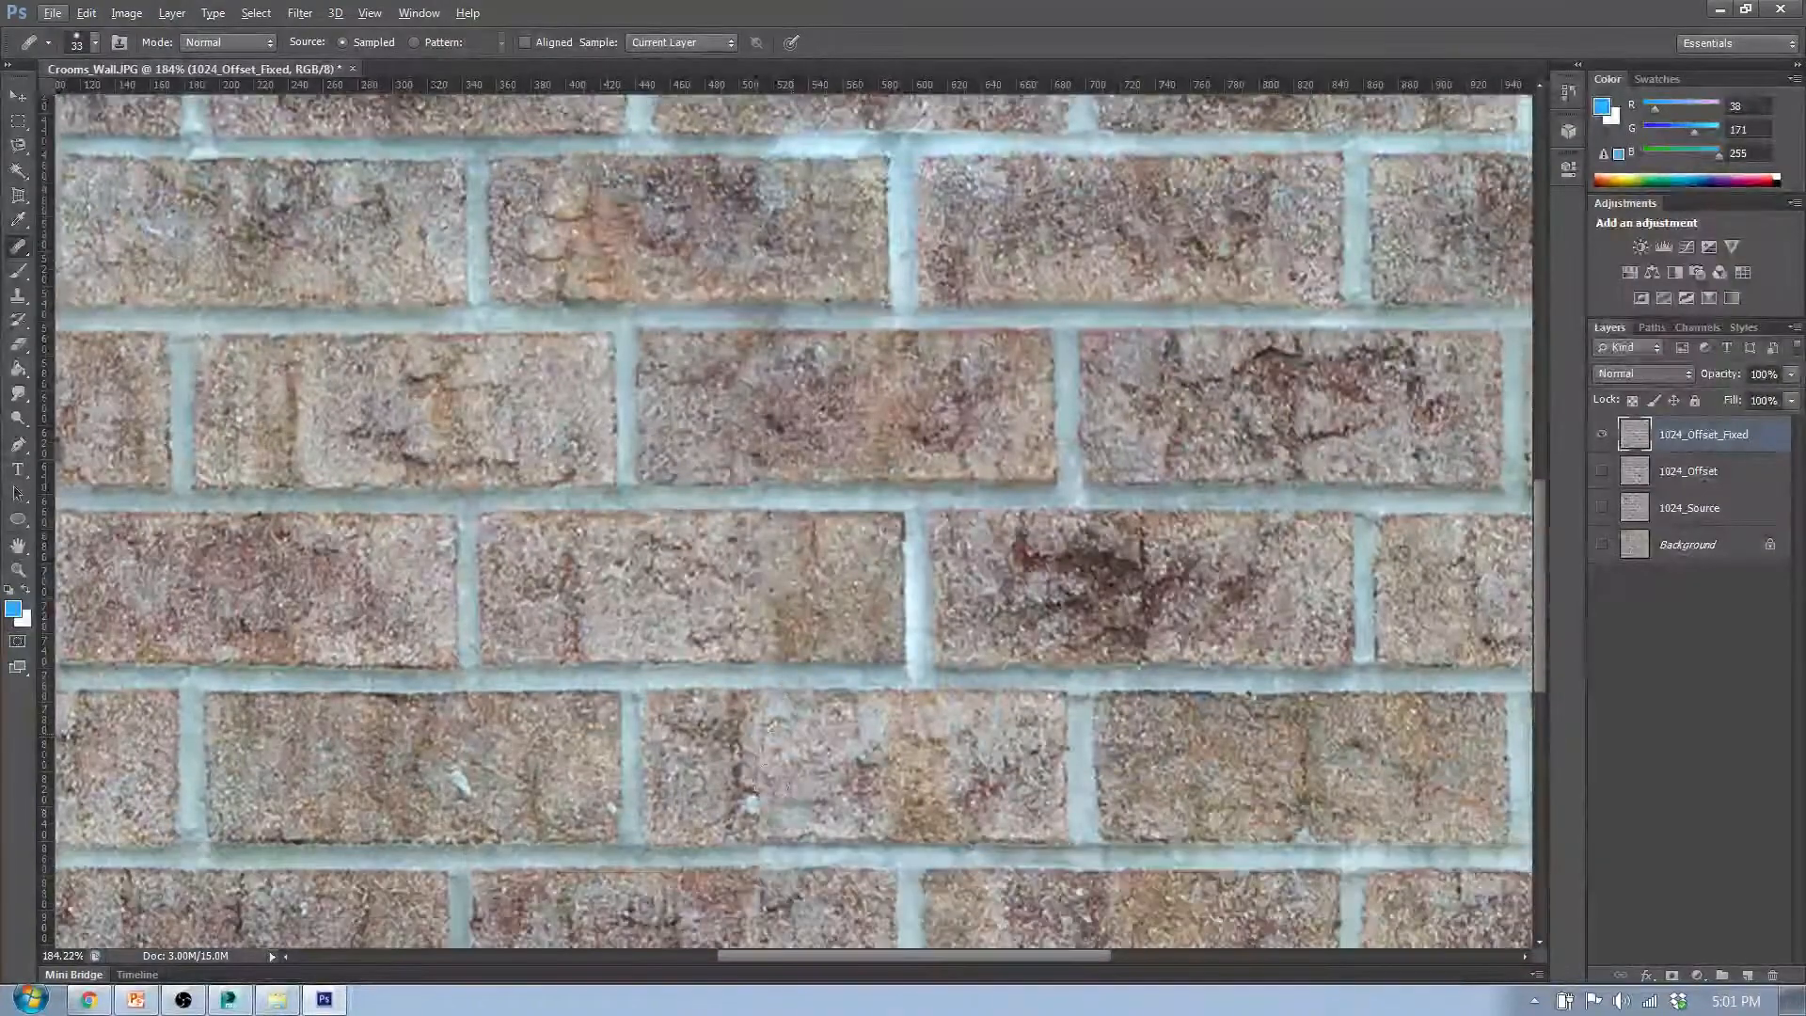
scroll(738, 495, "up", 3)
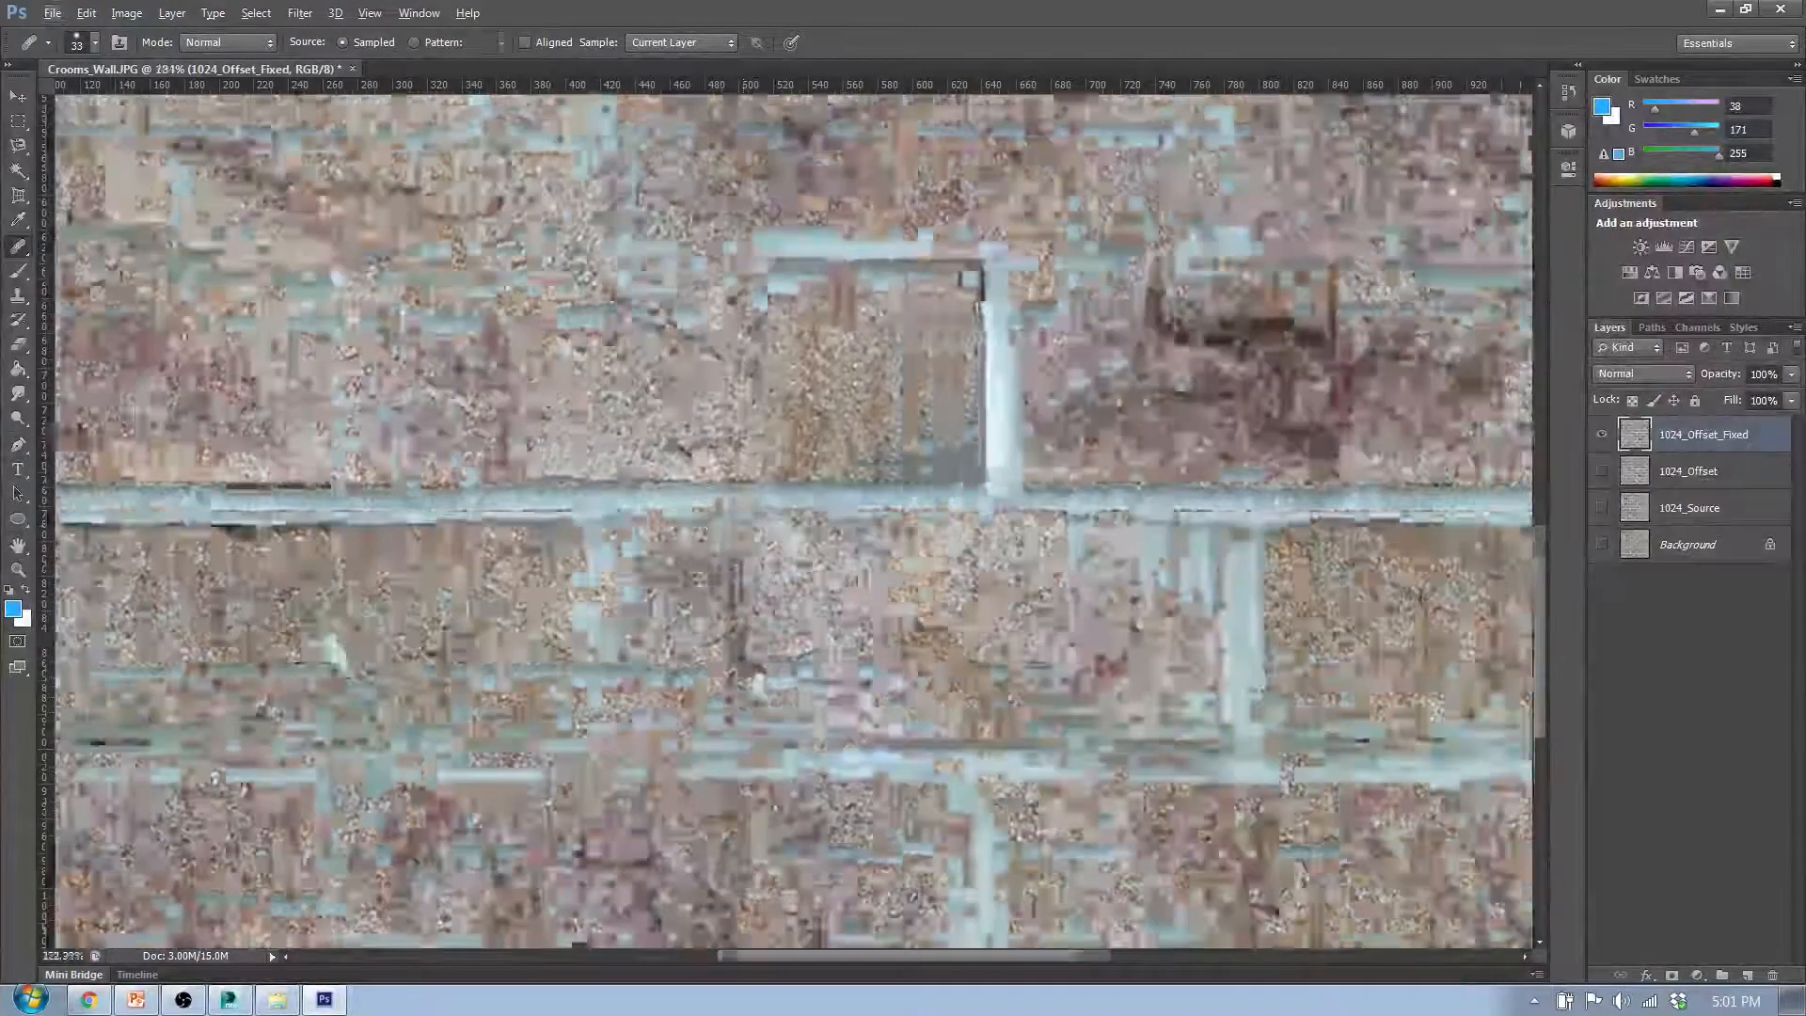
scroll(738, 496, "up", 4)
scroll(569, 501, "down", 1)
scroll(566, 505, "down", 4)
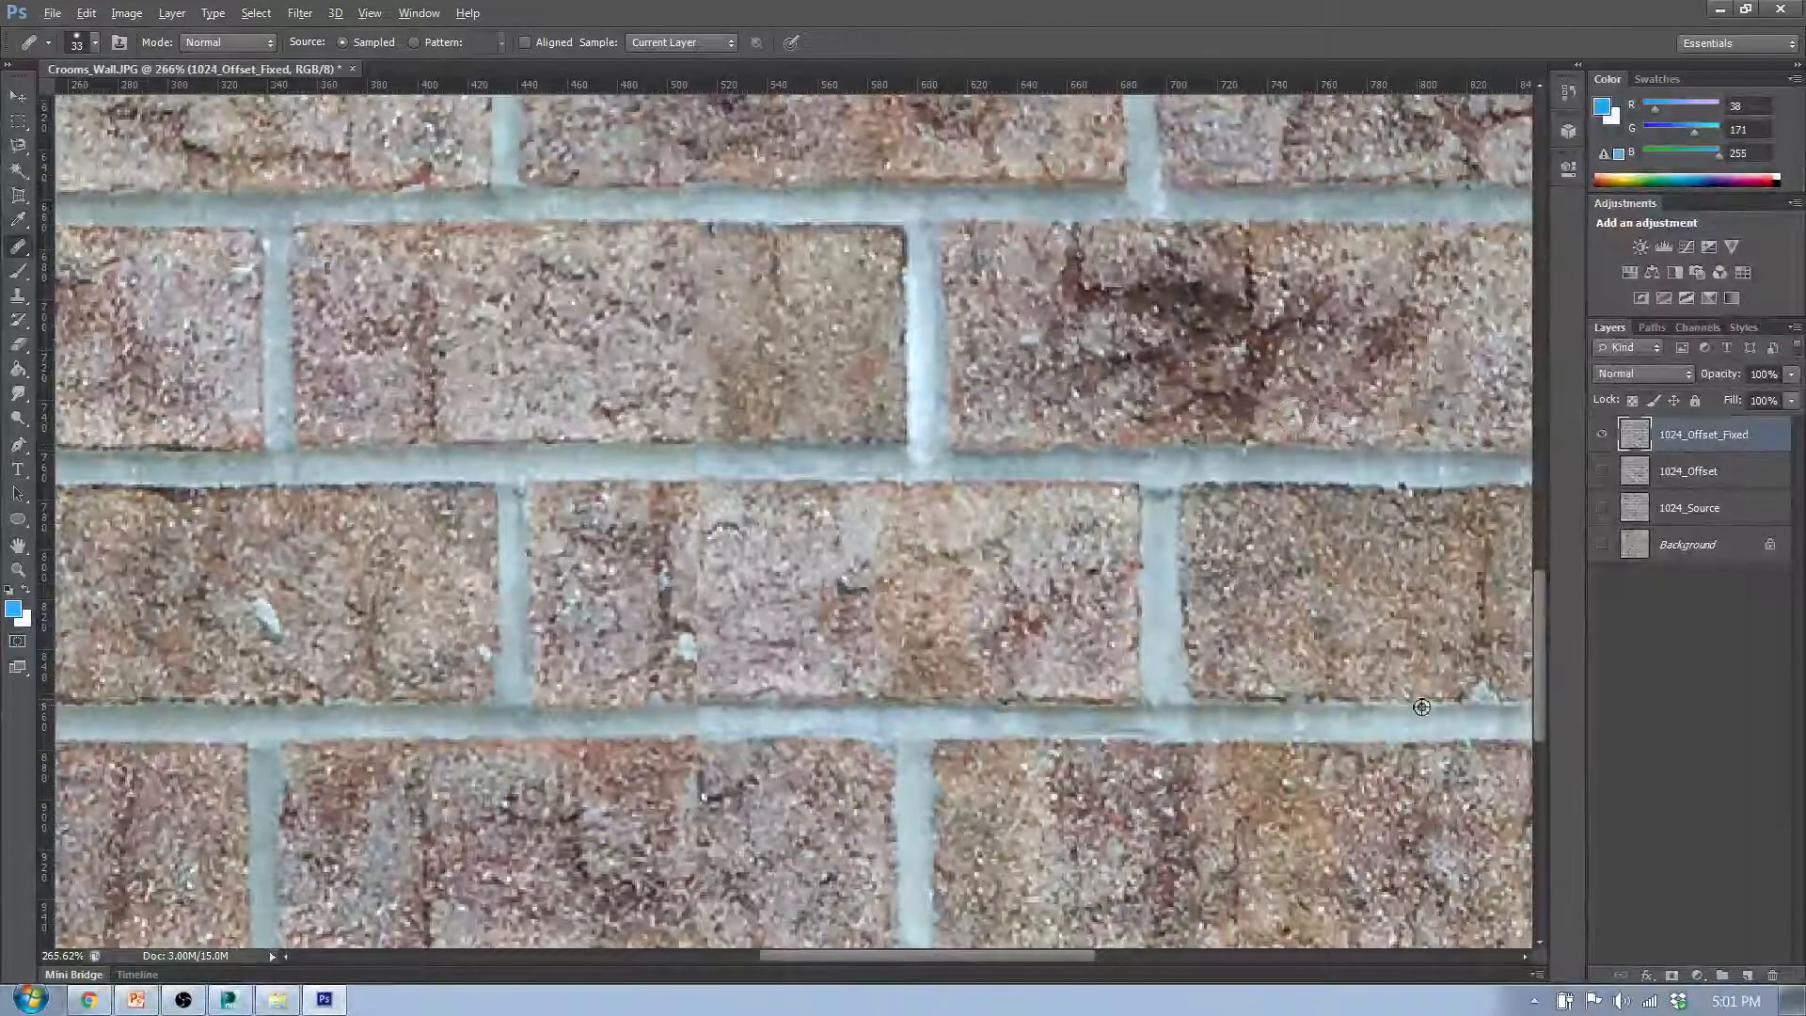
left_click_drag(700, 400, 705, 436)
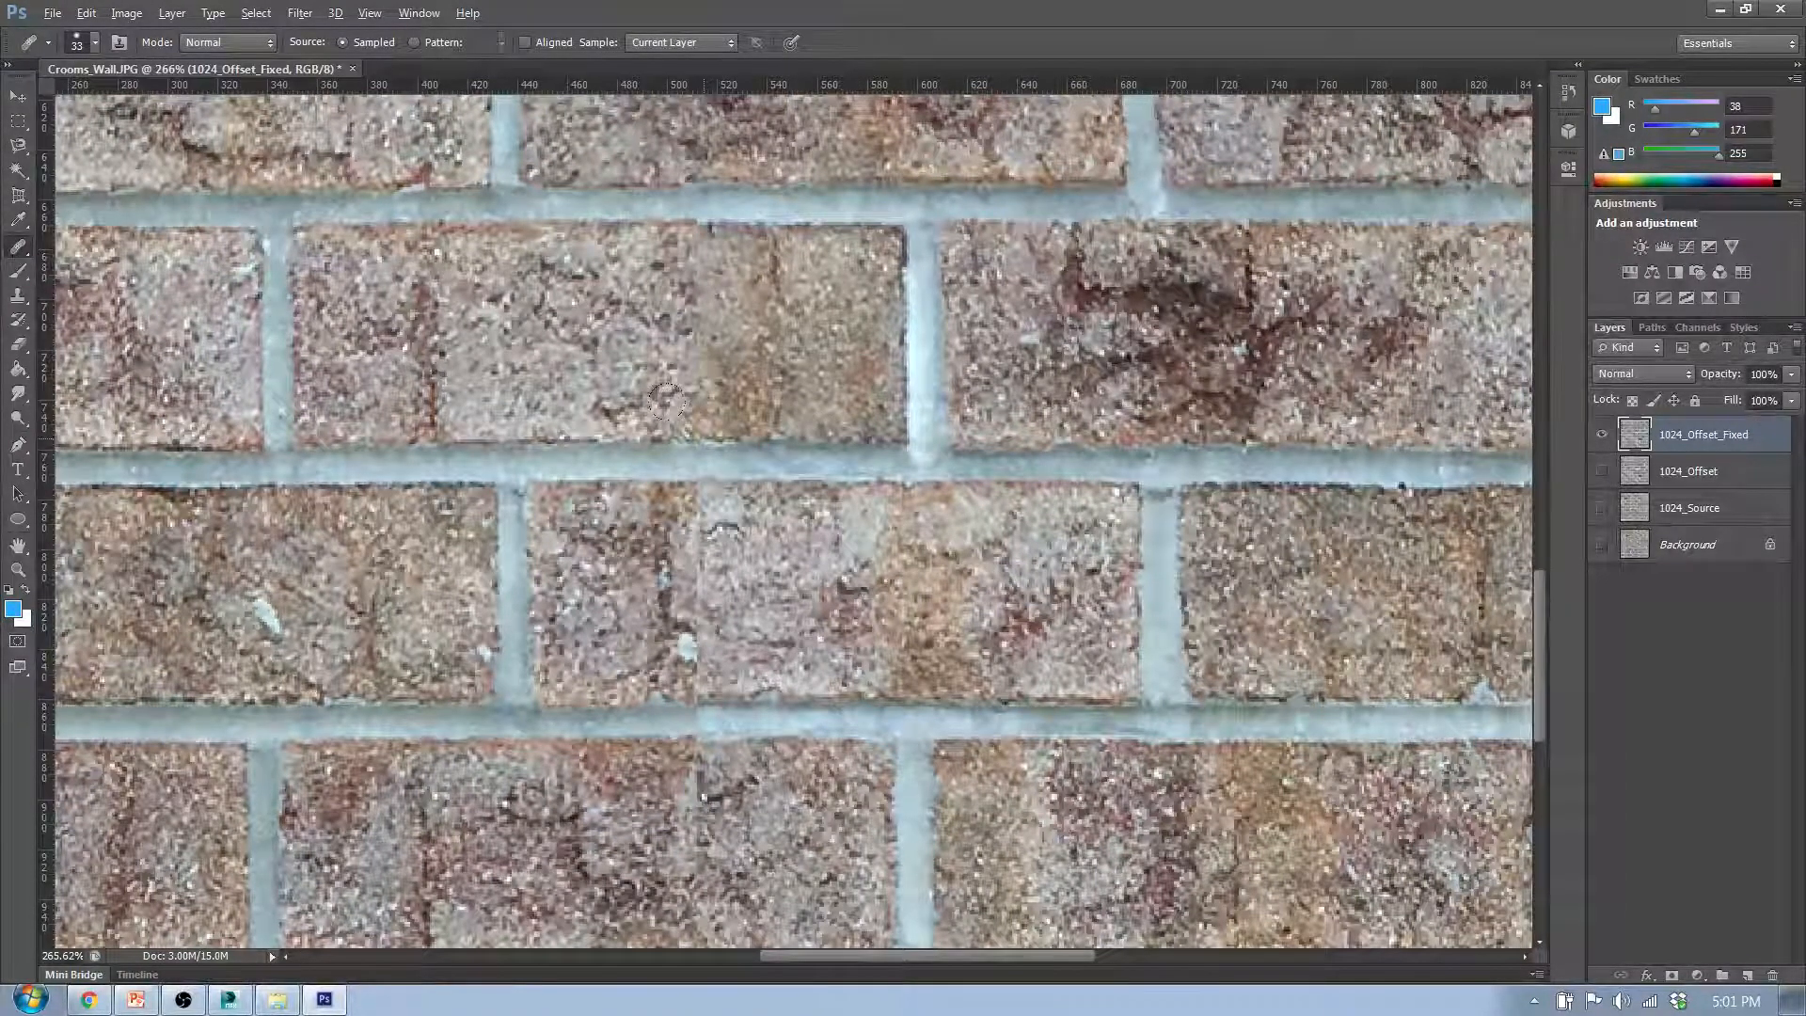
left_click(704, 373)
mouse_move(698, 331)
left_mouse_down()
mouse_move(654, 255)
mouse_move(627, 374)
mouse_move(560, 380)
mouse_move(638, 371)
mouse_move(625, 331)
left_mouse_up()
left_click(564, 274)
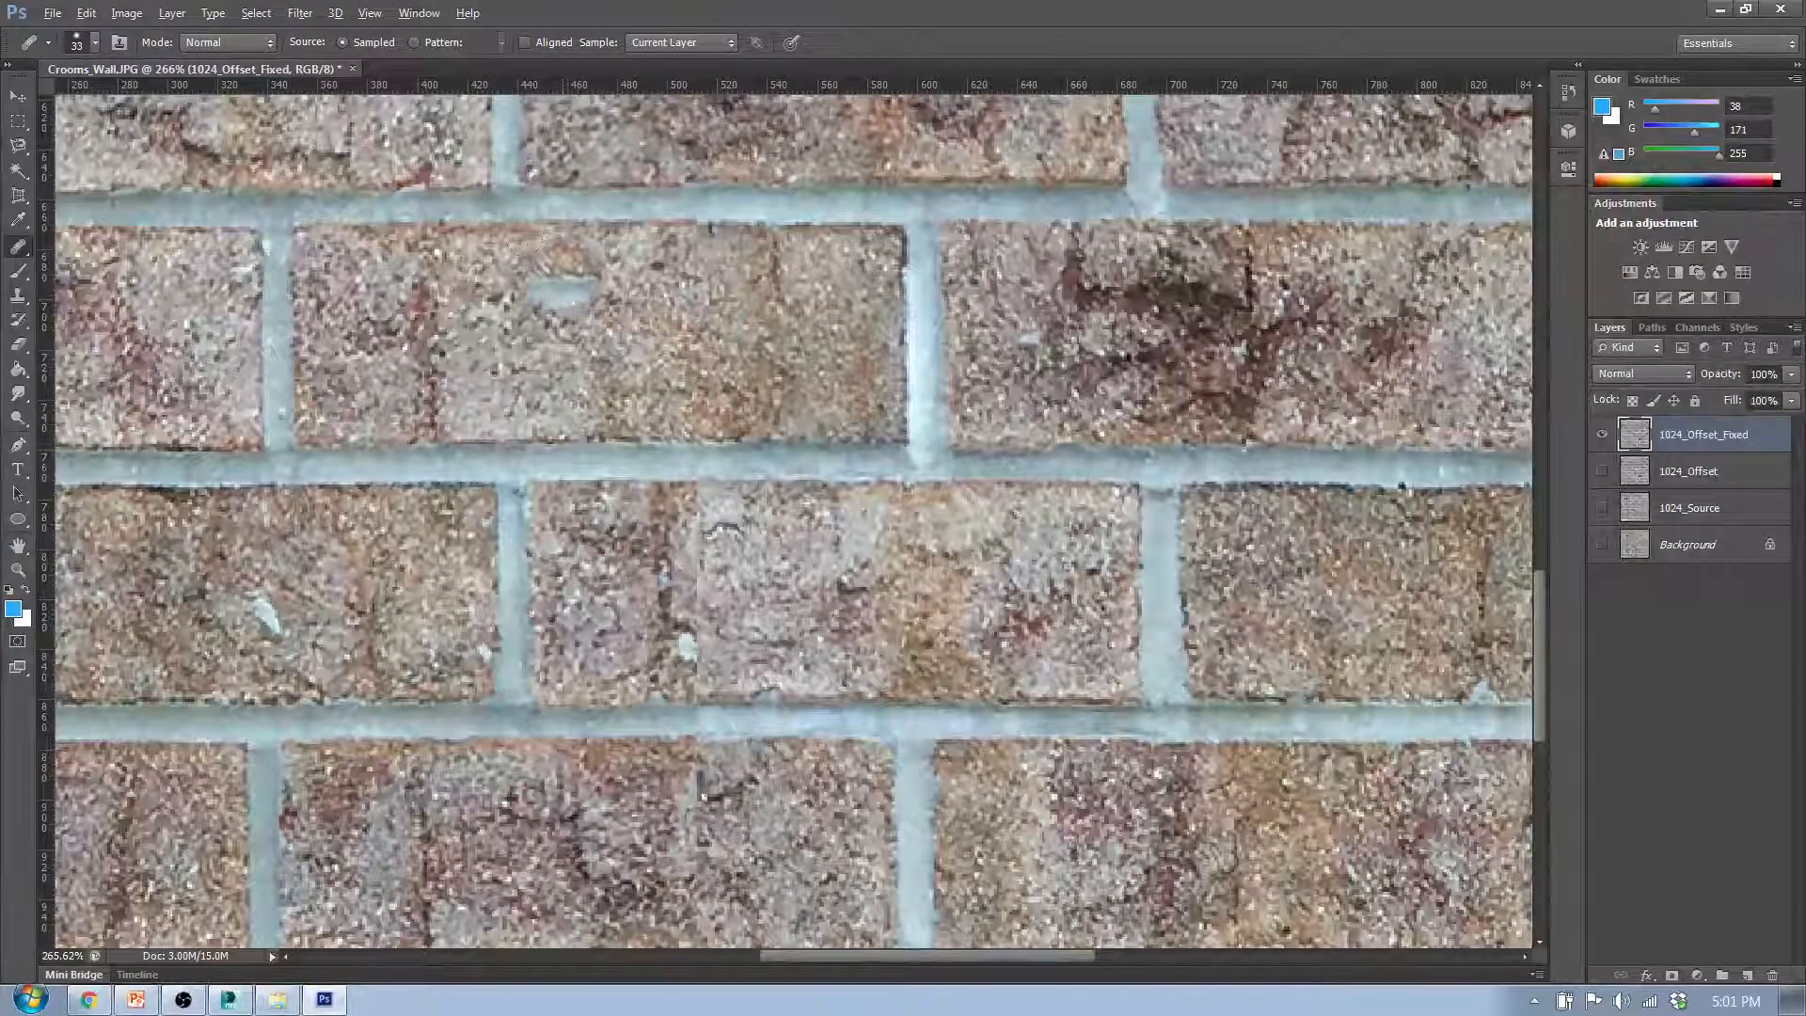
left_click(349, 229, "alt")
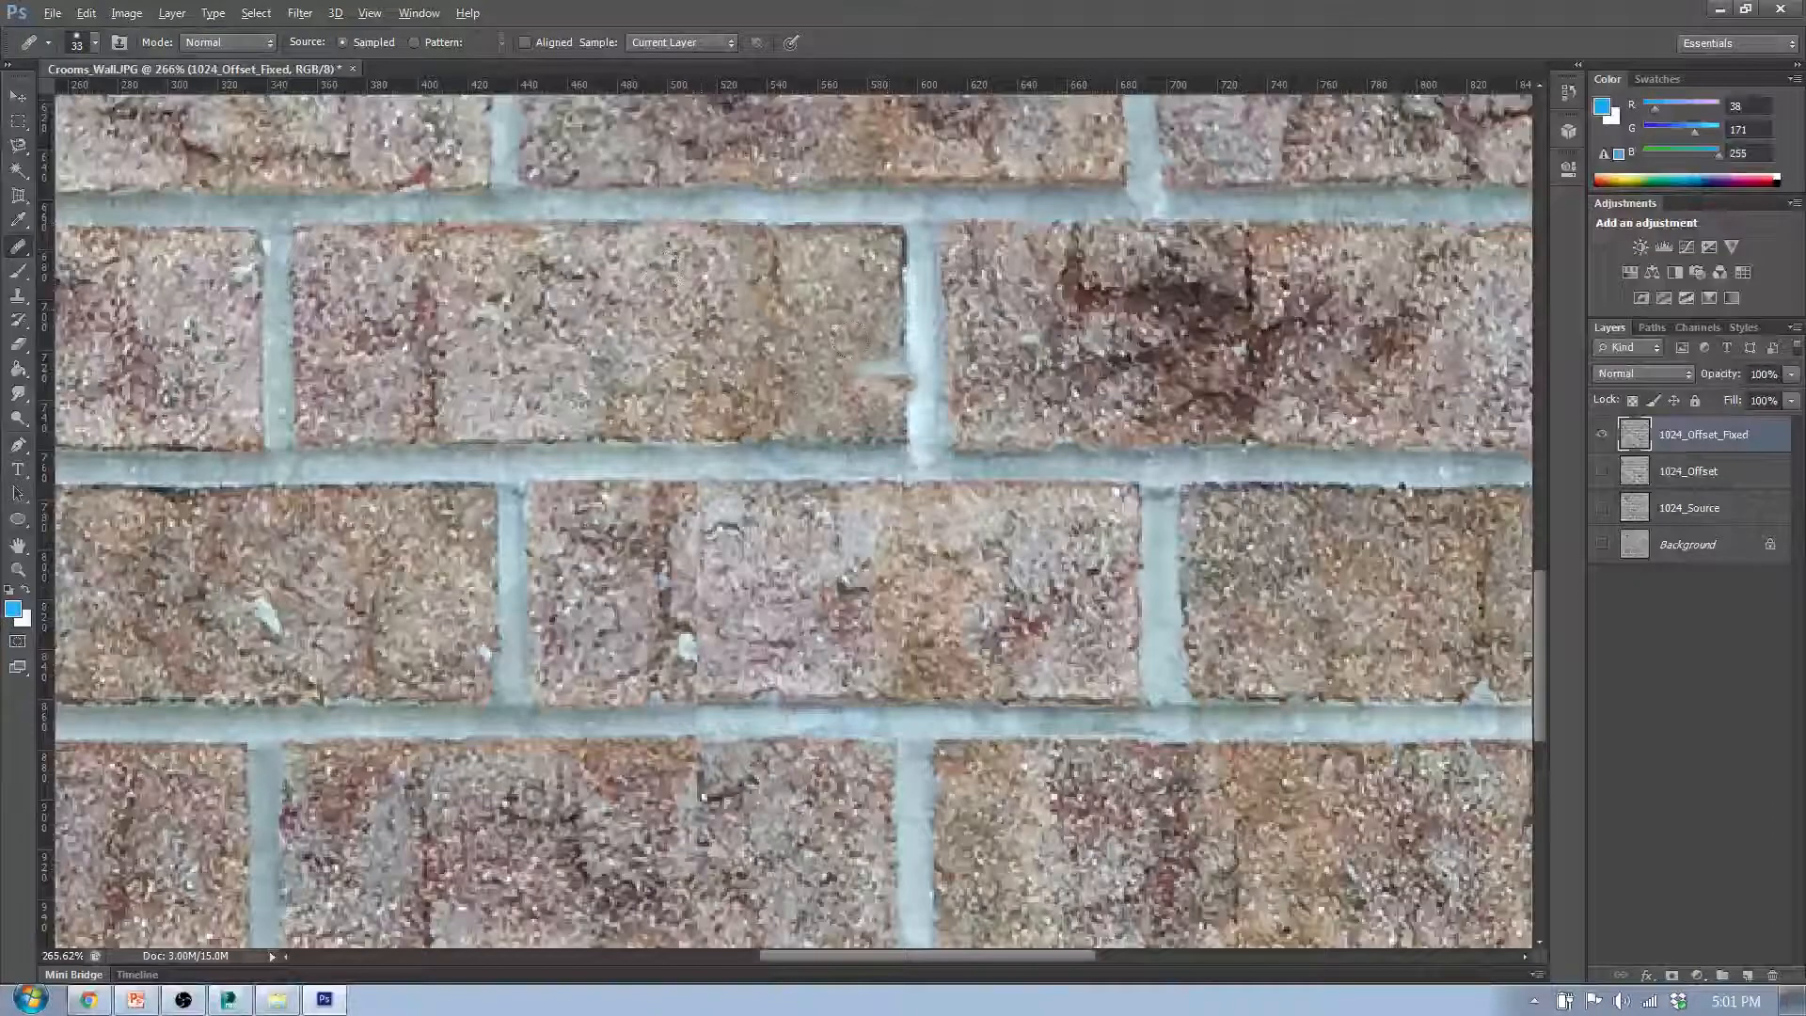
- Heal the vertical seam down the ninth row's third brick, starting from its upper edge
scroll(776, 479, "down", 6)
scroll(755, 640, "up", 11)
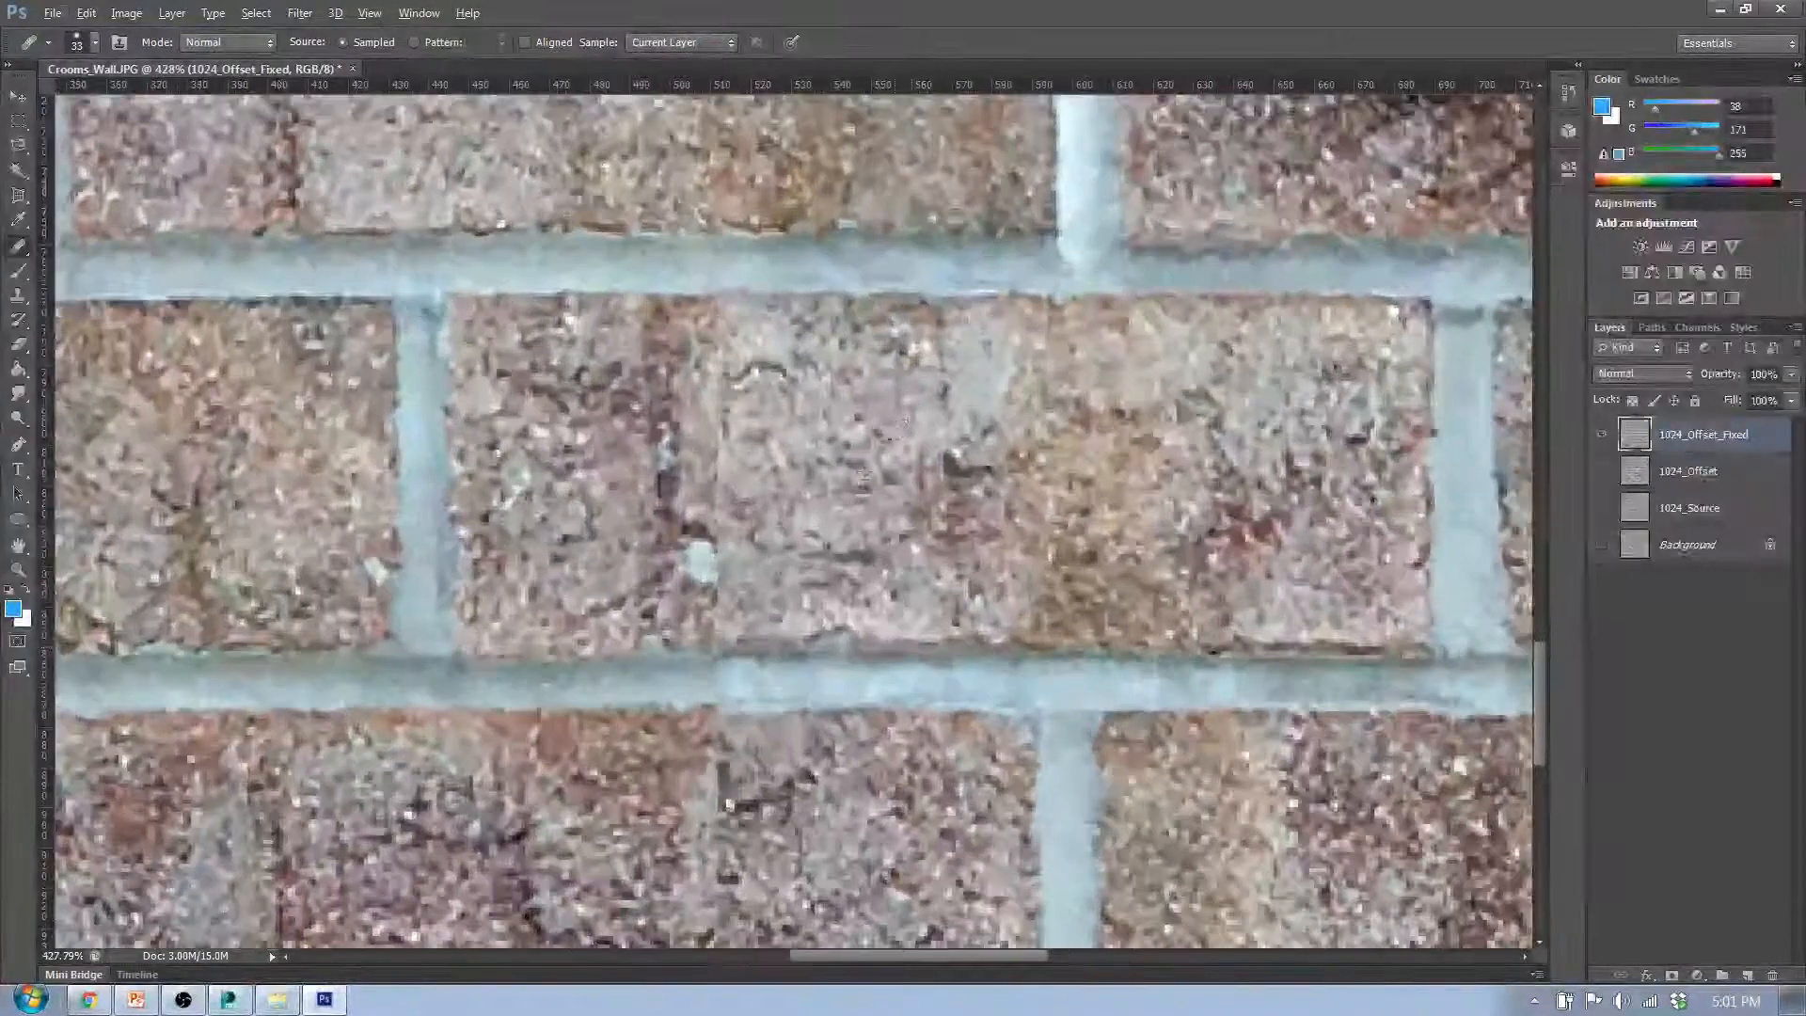
scroll(632, 602, "down", 2)
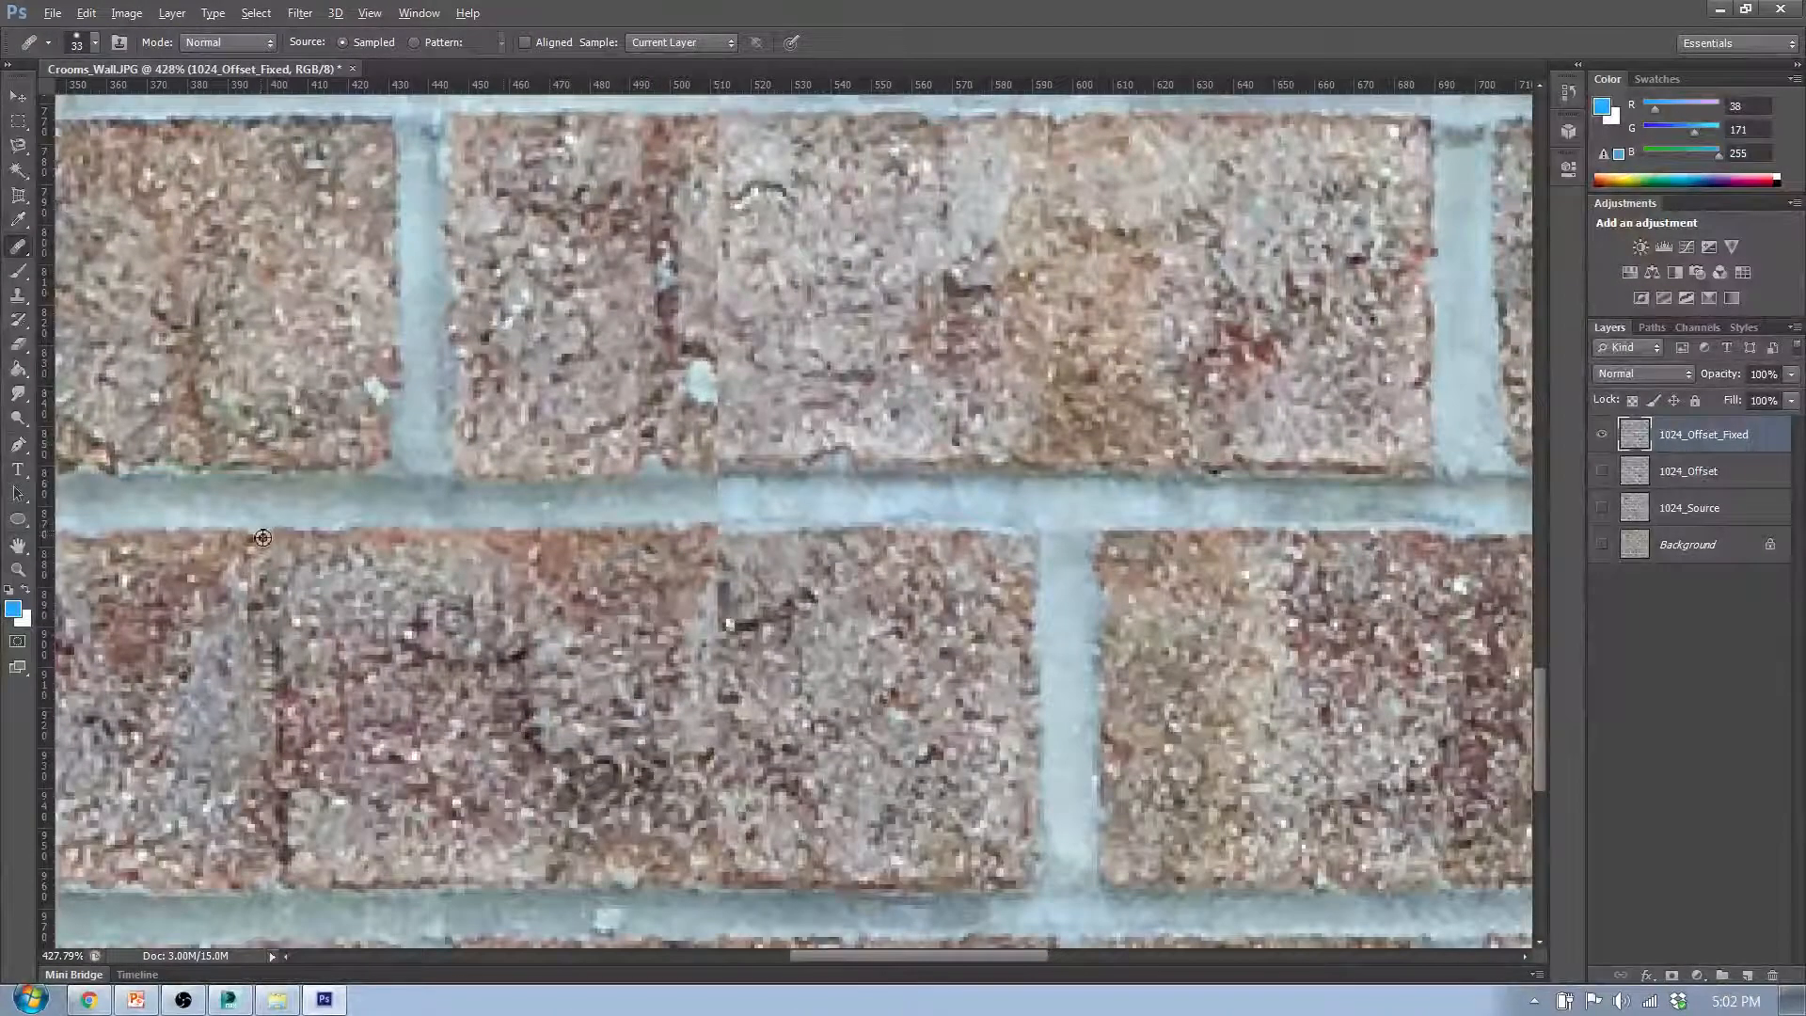
scroll(677, 245, "up", 1)
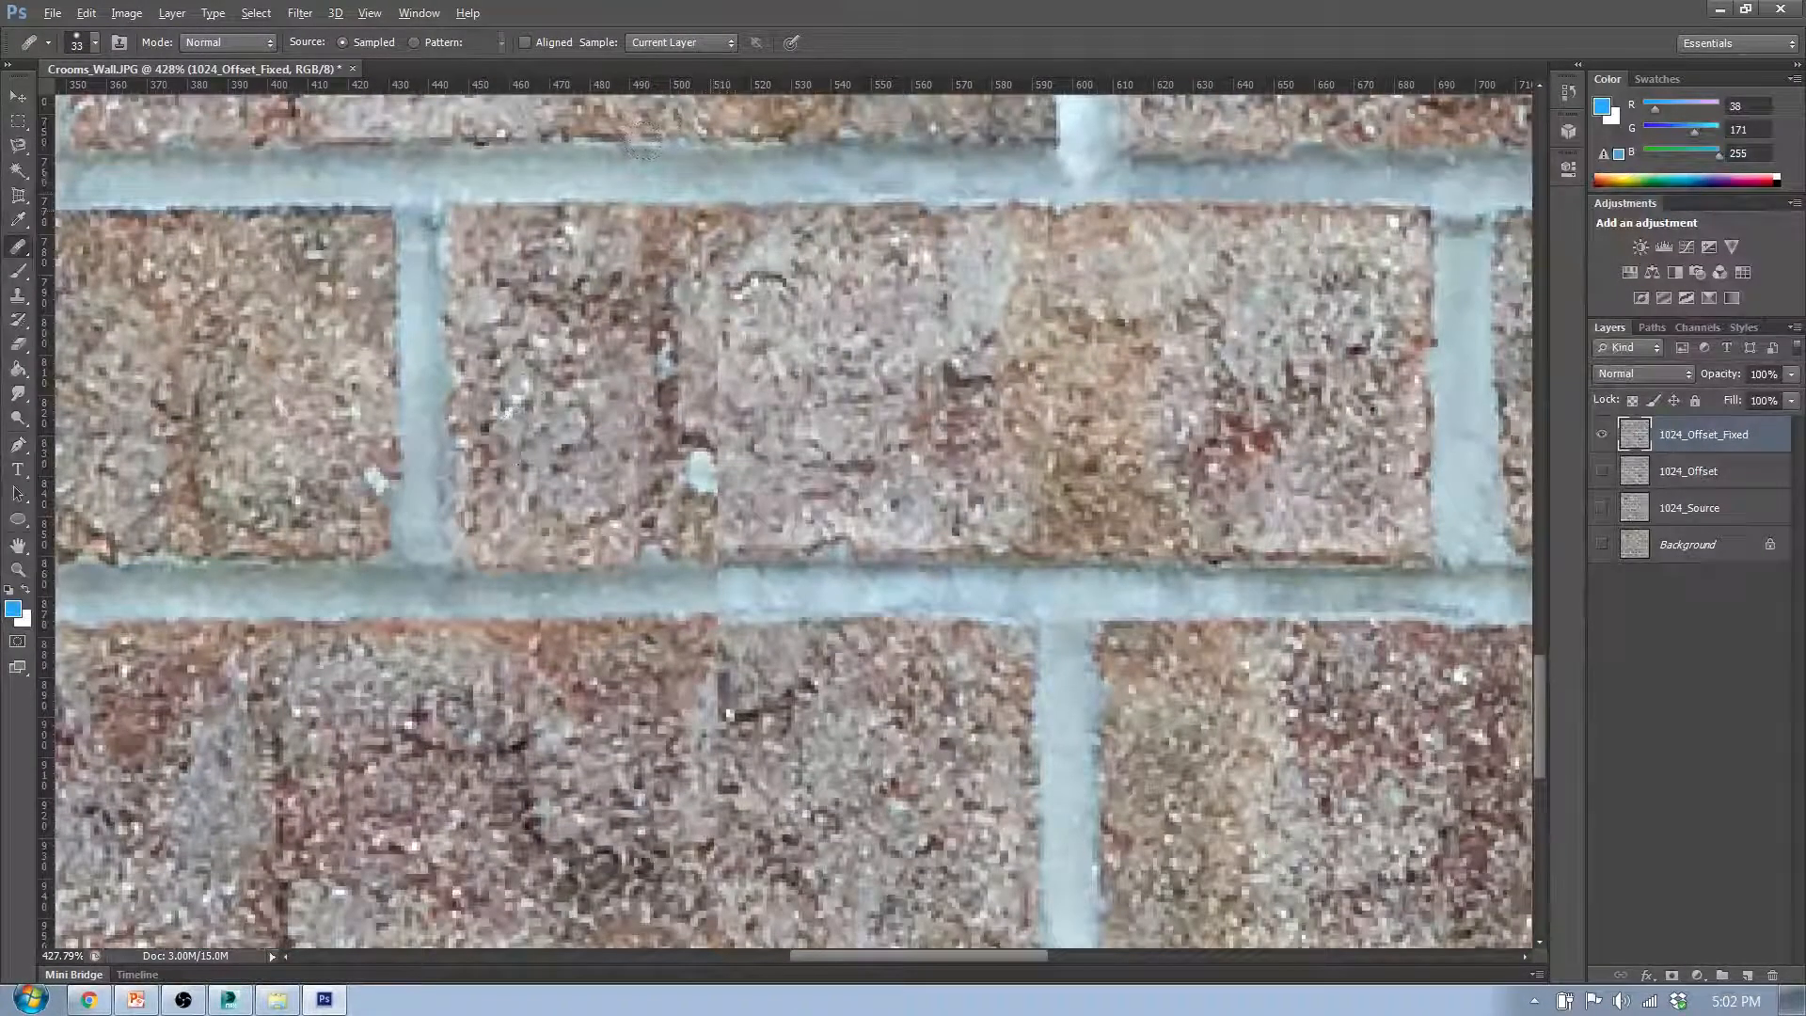
left_click(657, 220, "alt")
left_click_drag(726, 219, 718, 412)
- Blend the vertical seam across the mortar line between the ninth and tenth rows, using mortar sampled along the same line
scroll(725, 625, "down", 1)
scroll(728, 611, "down", 1)
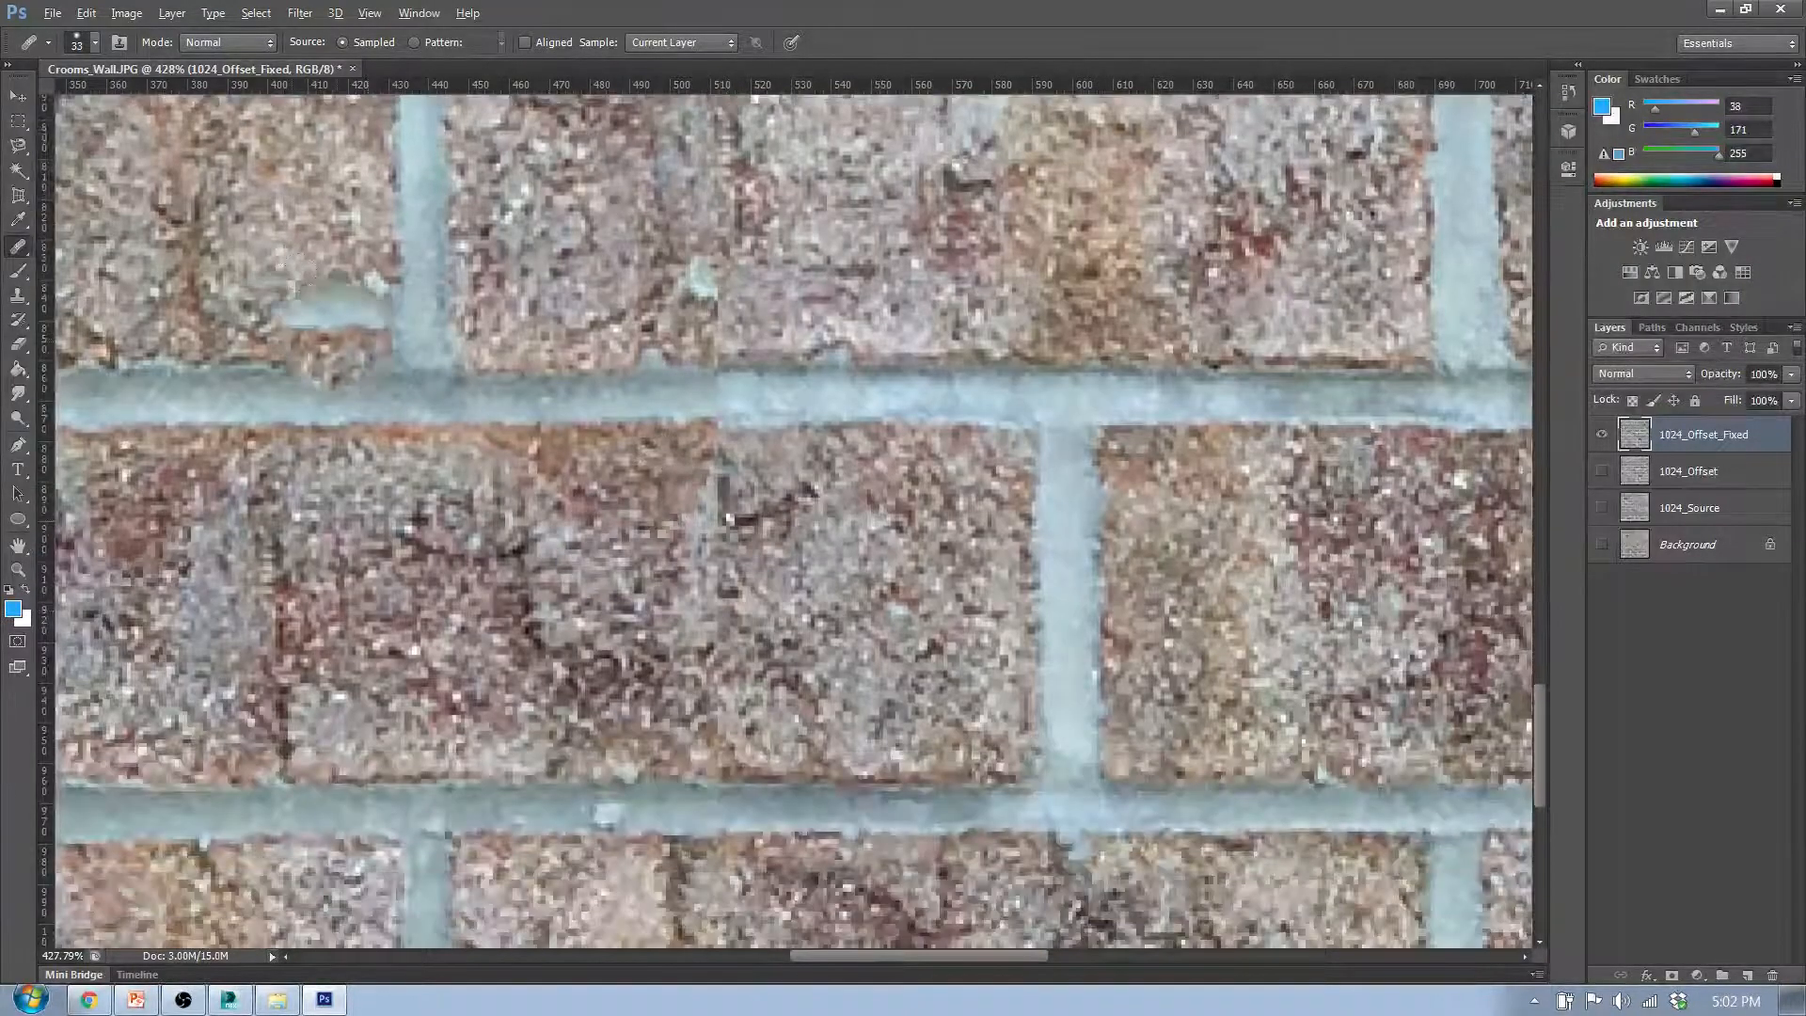
left_click(174, 368, "alt")
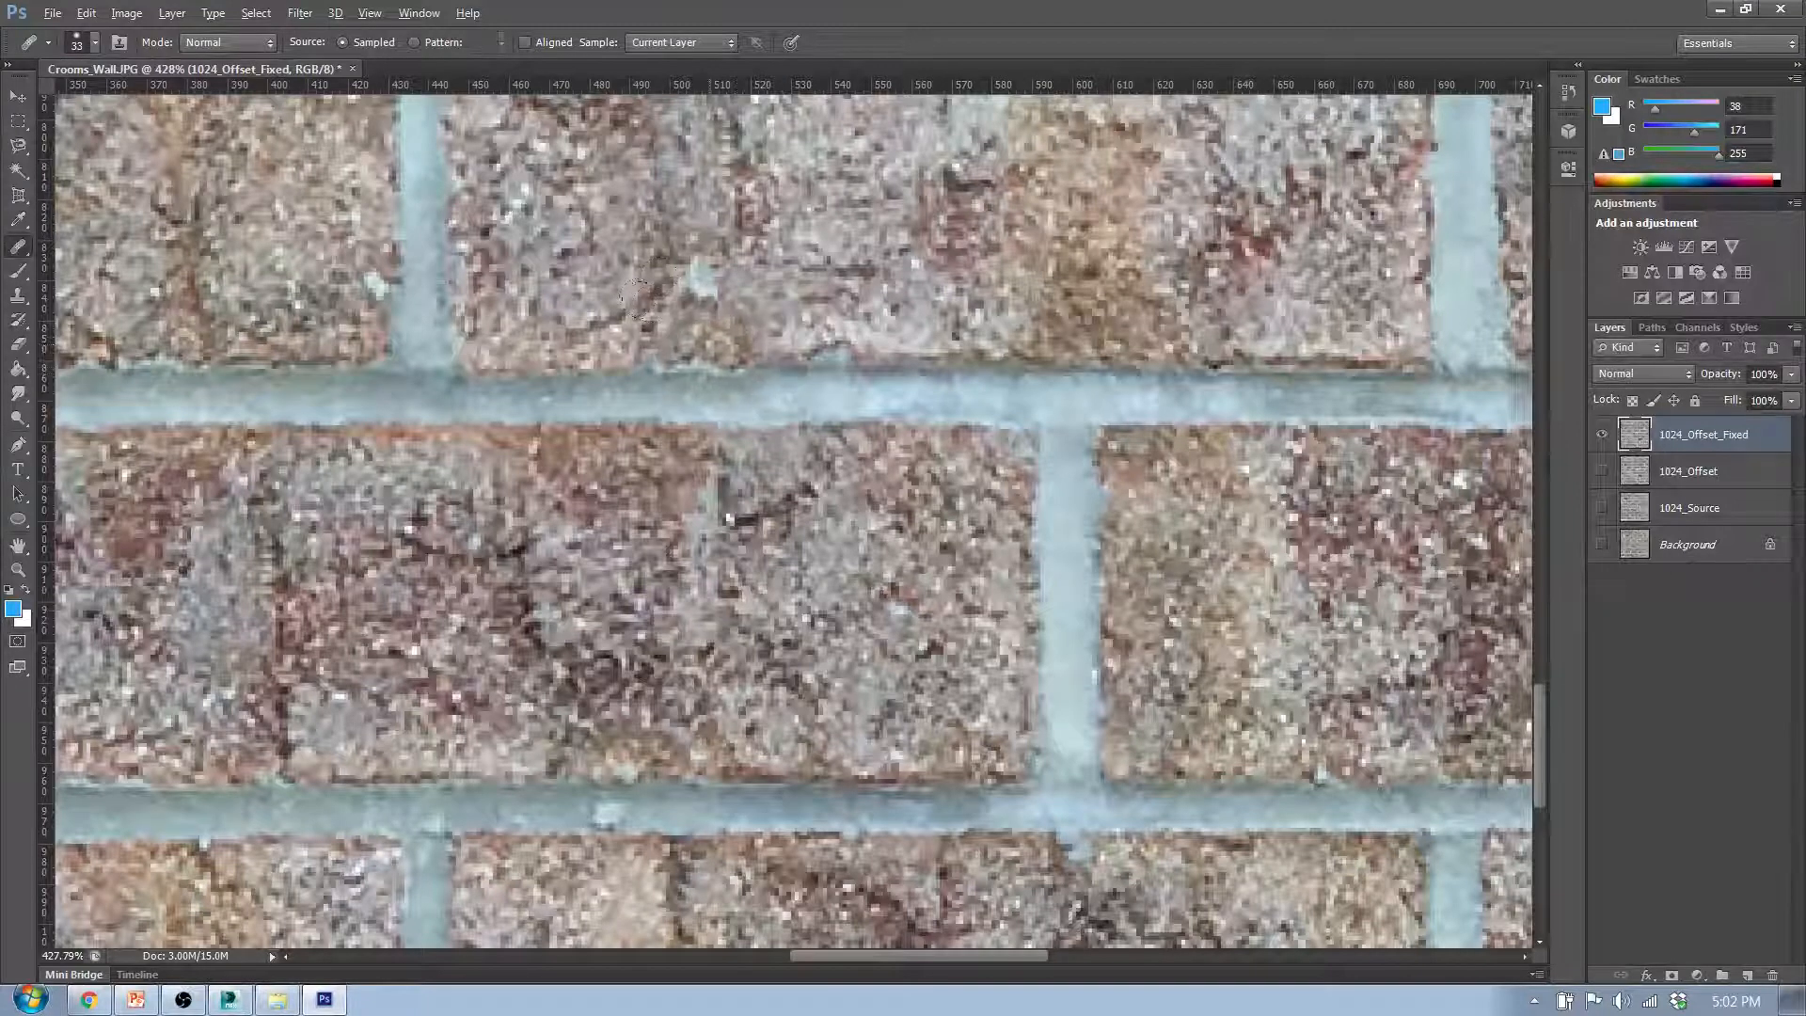
left_click(720, 370)
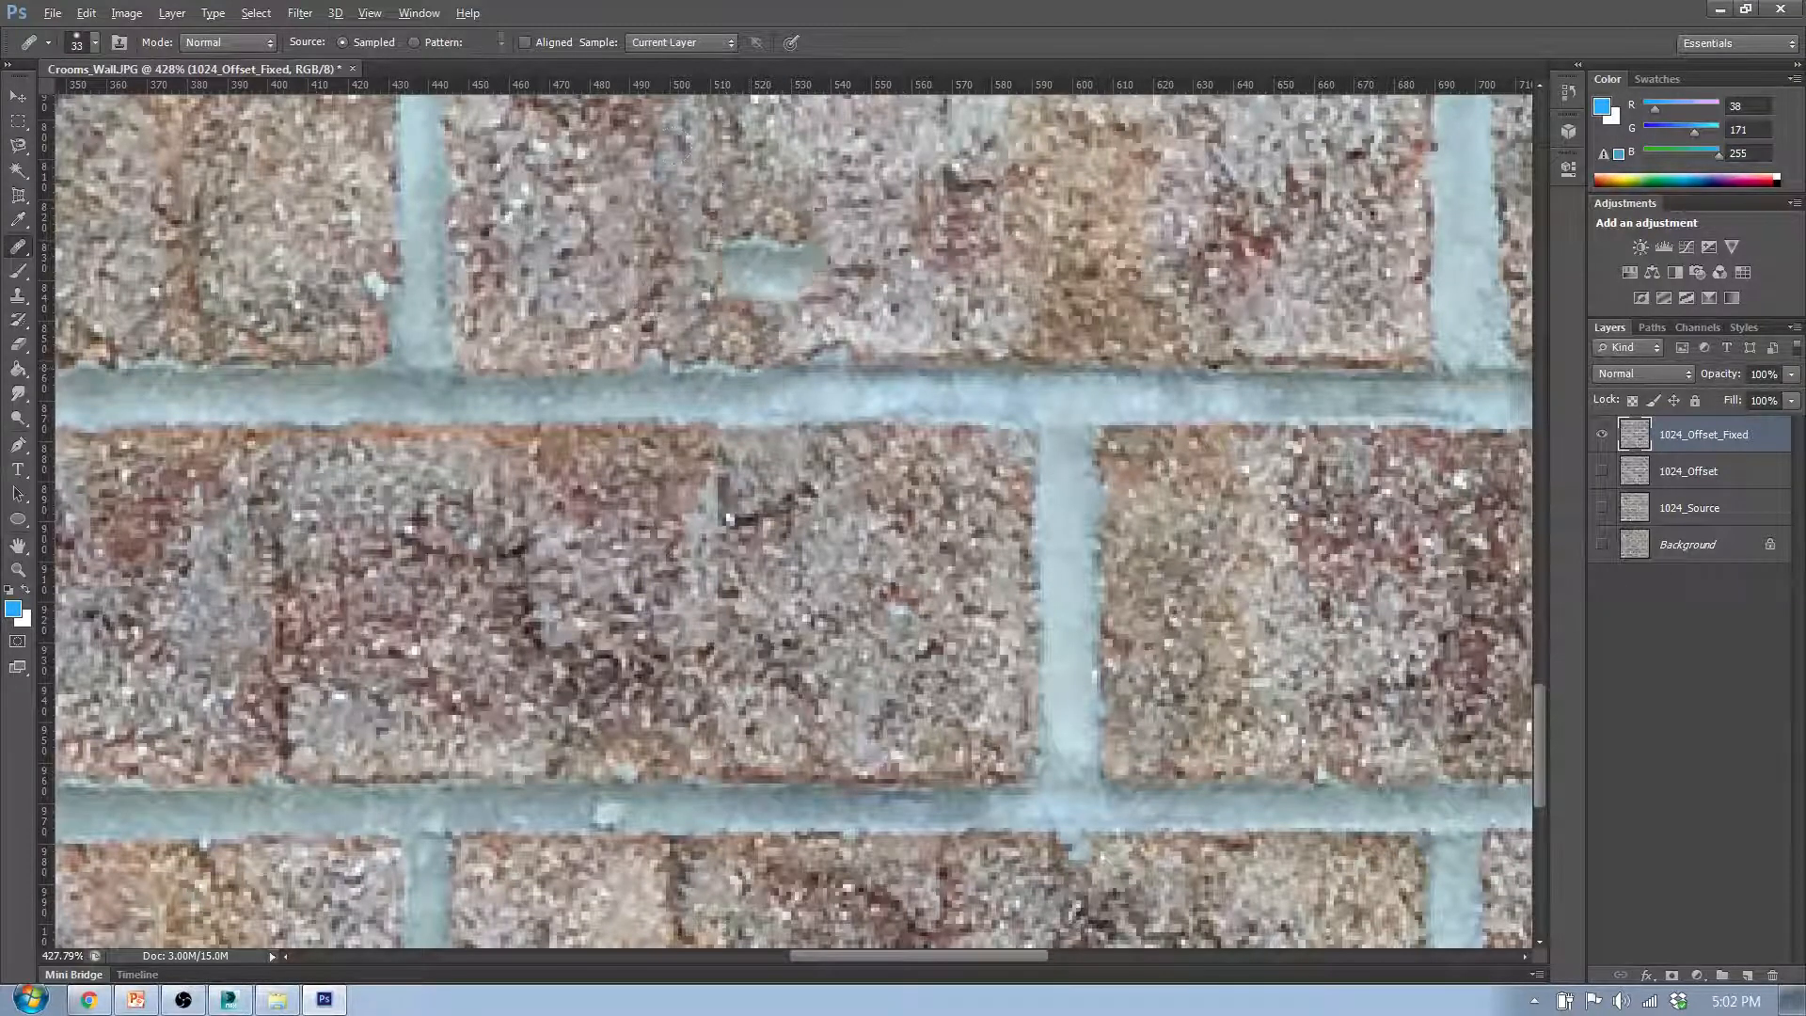
- Heal the vertical seam and the dark crack beside it in the tenth row's third brick with surrounding brick texture
scroll(870, 376, "down", 1)
scroll(920, 604, "down", 2)
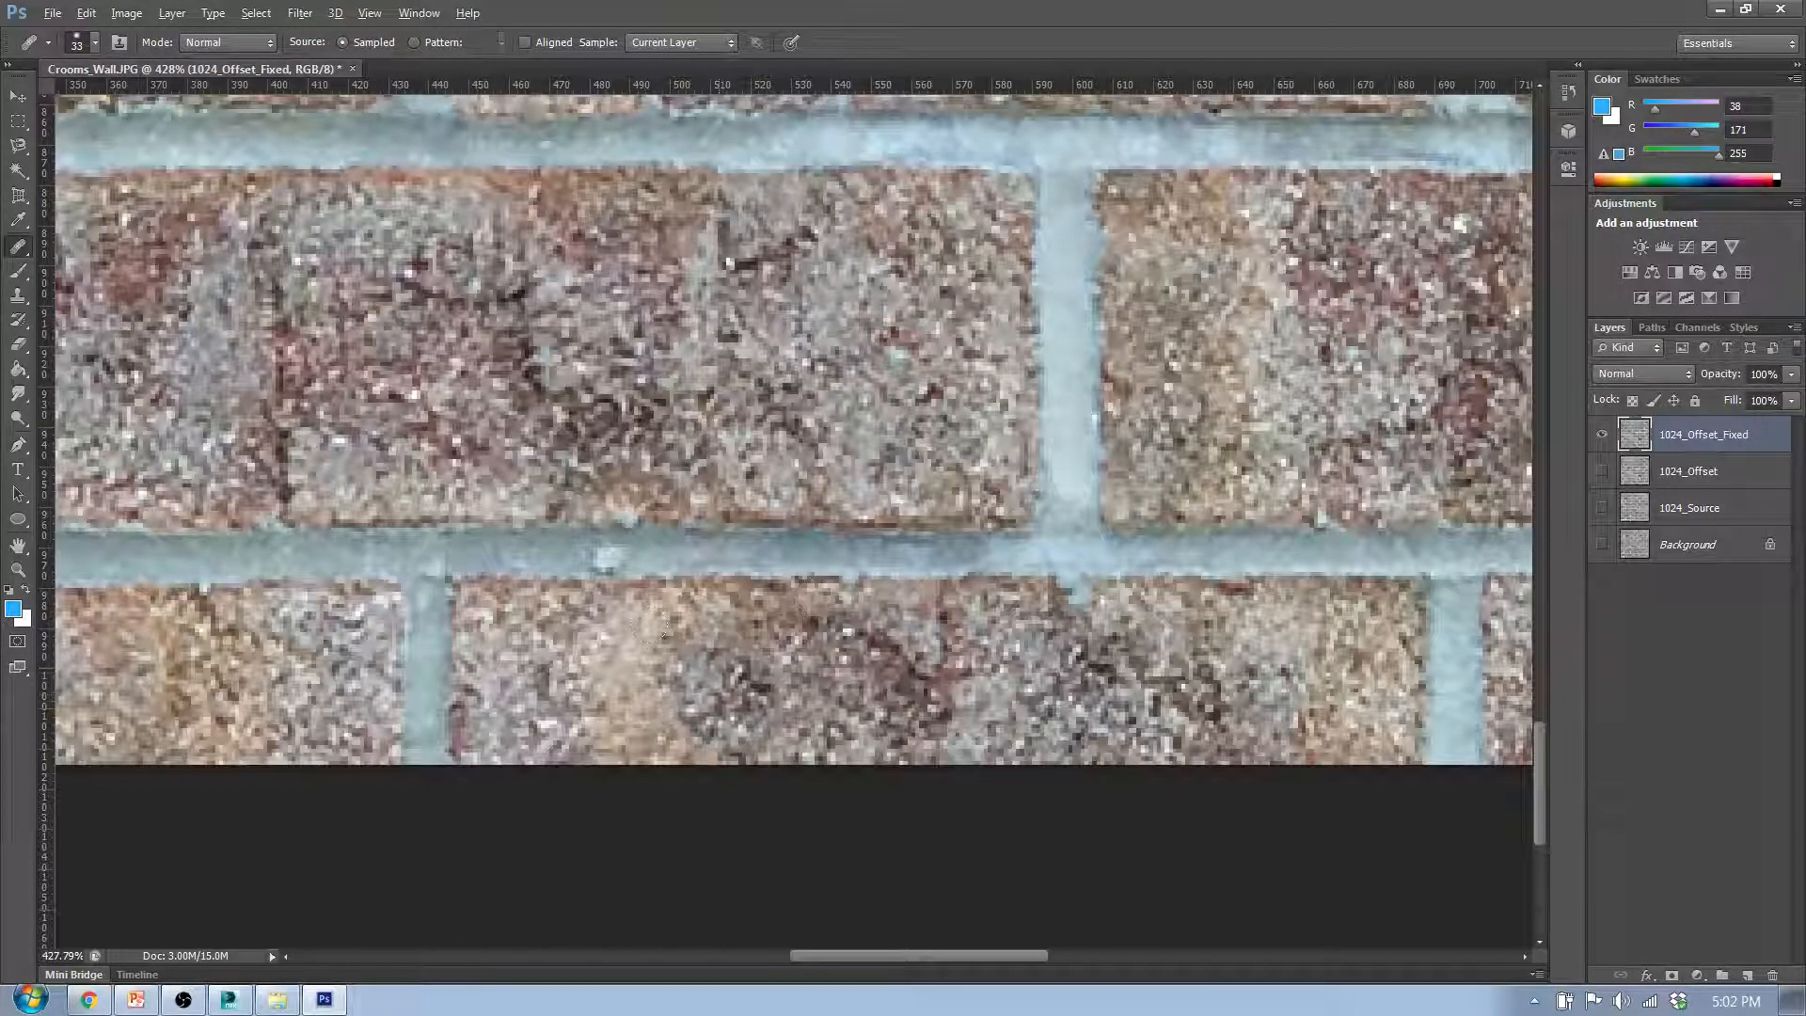
left_click_drag(727, 281, 723, 444)
left_click(696, 365)
left_click(418, 339, "alt")
left_click(865, 369)
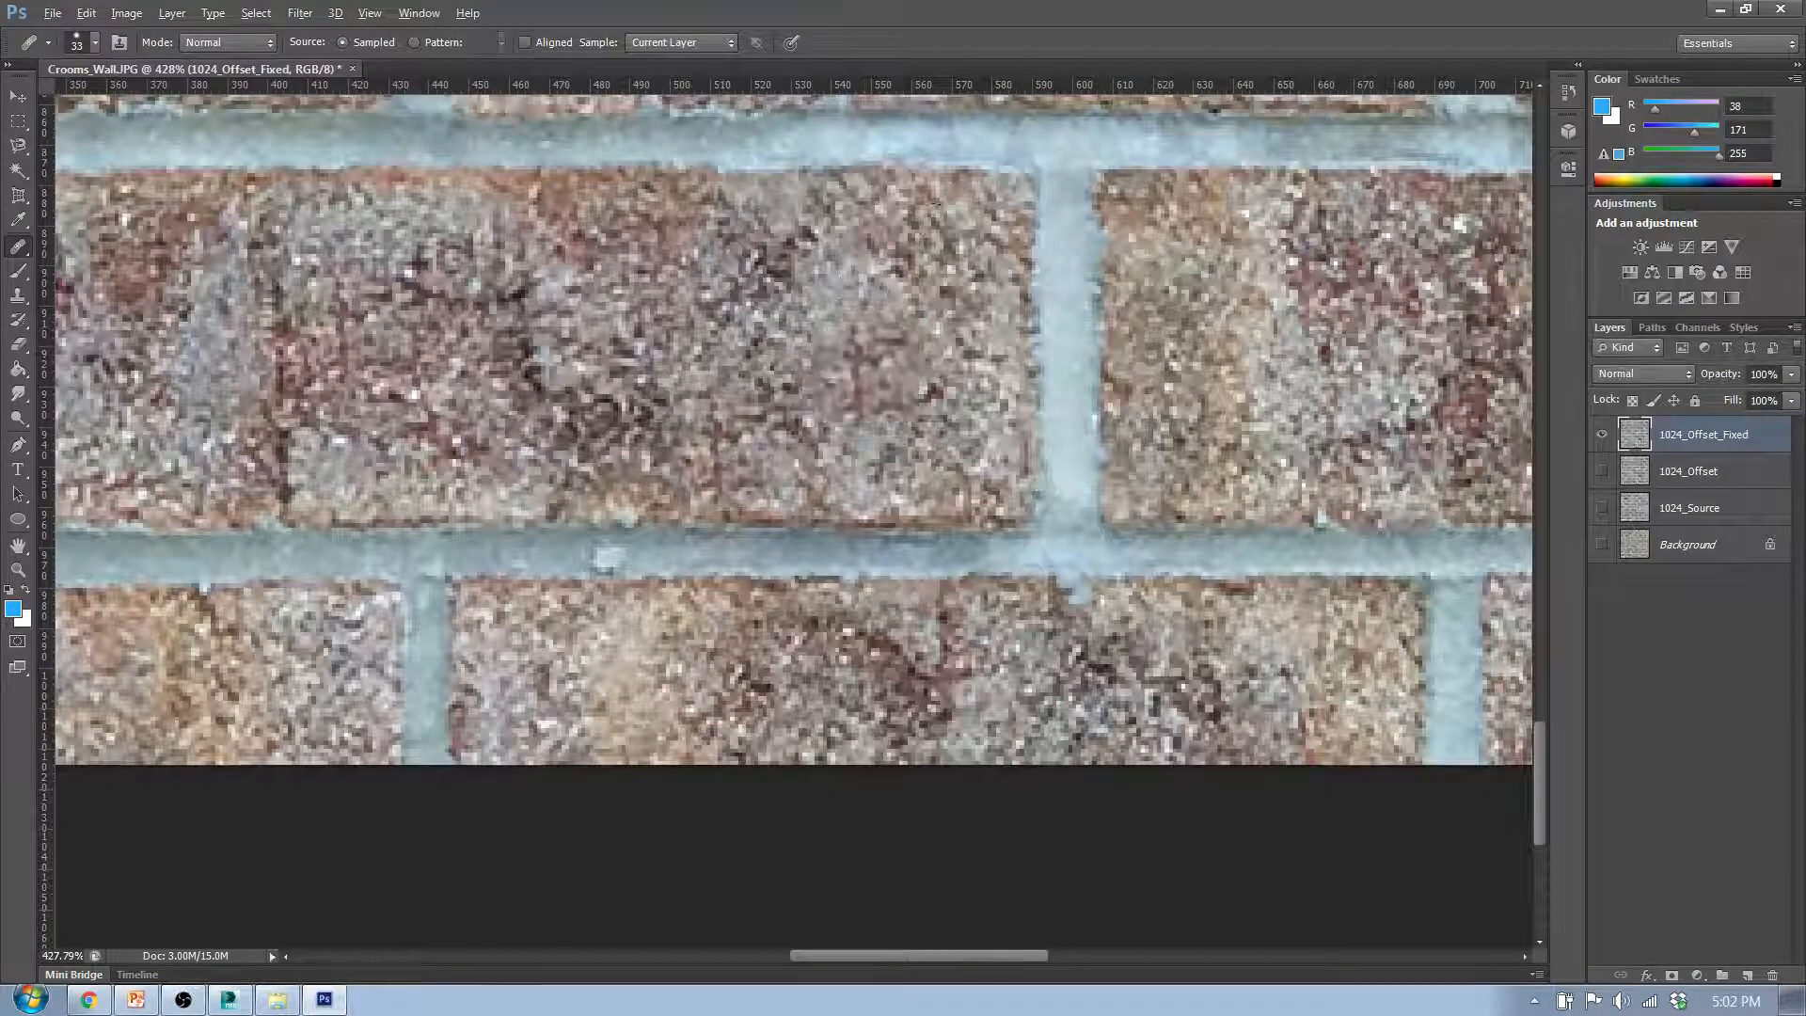
left_click(760, 313)
- Touch up the lower edge of the tenth row's third brick along the mortar line and blend the remaining seam traces inside it
left_click(1322, 516, "alt")
left_click(766, 531)
left_click(827, 487)
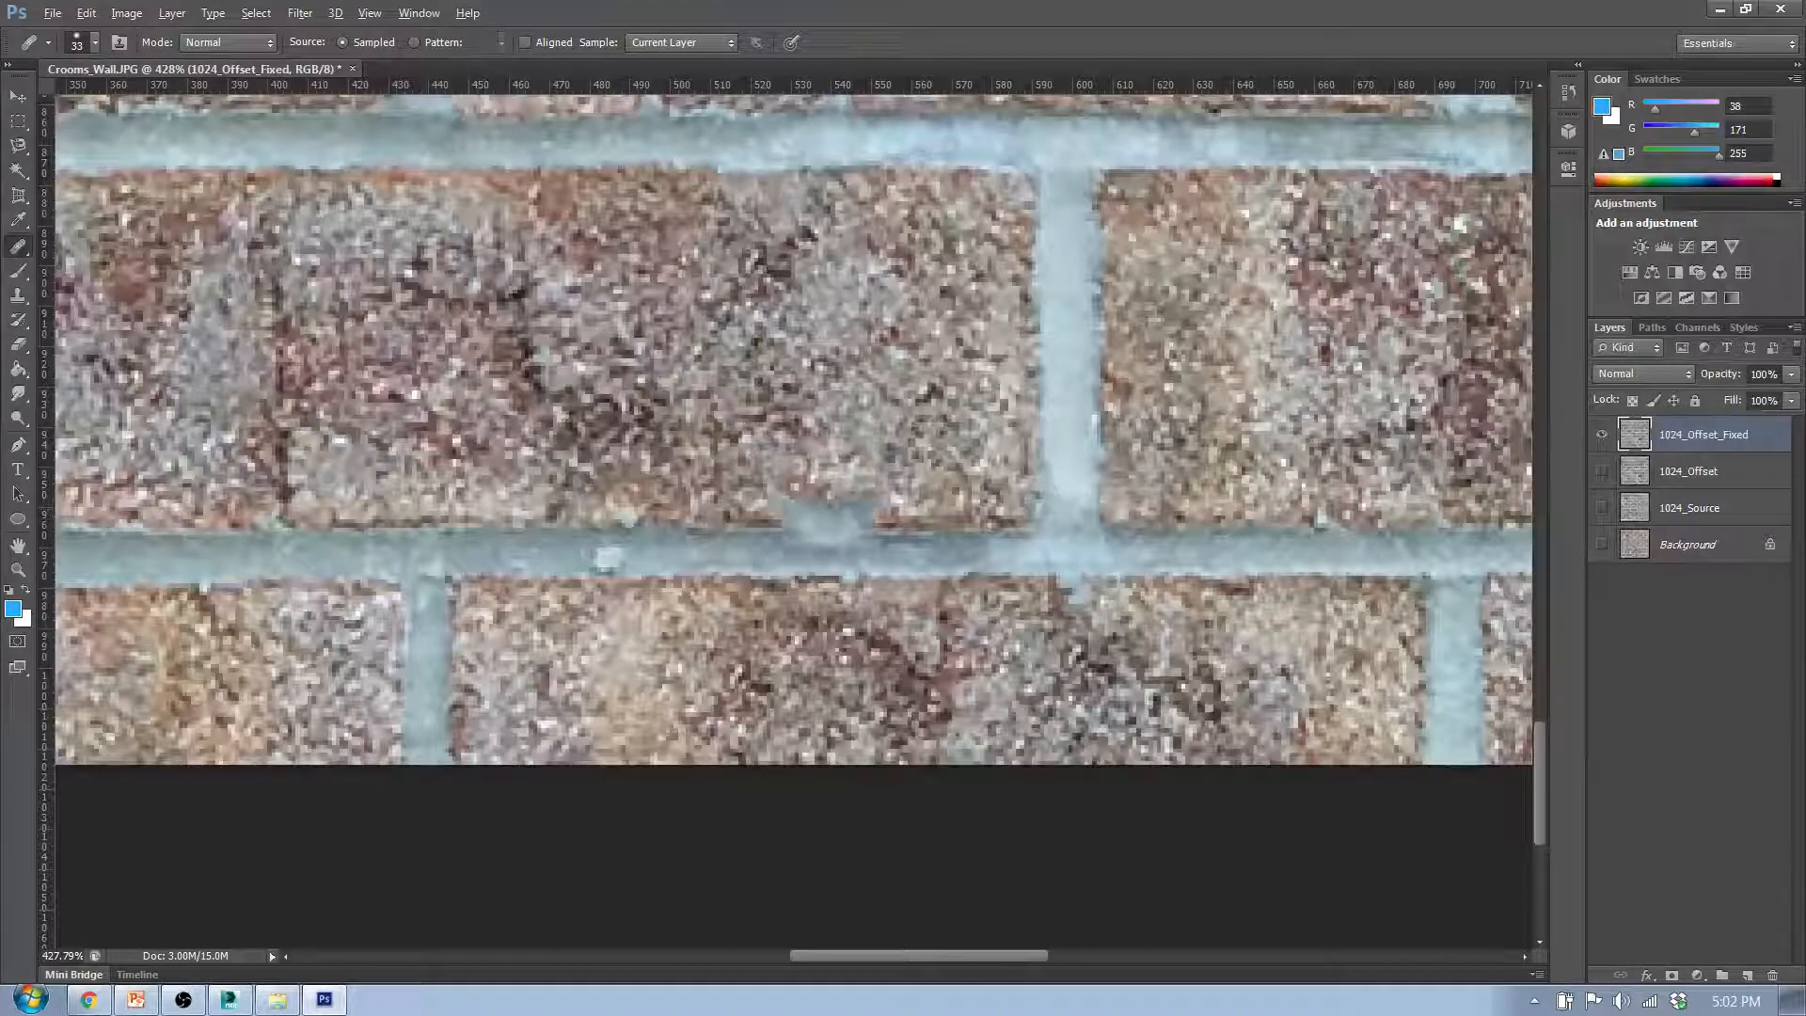
left_click(965, 290)
left_click(934, 299)
left_click(696, 508)
left_click(716, 508)
left_click(741, 508)
left_click(743, 381)
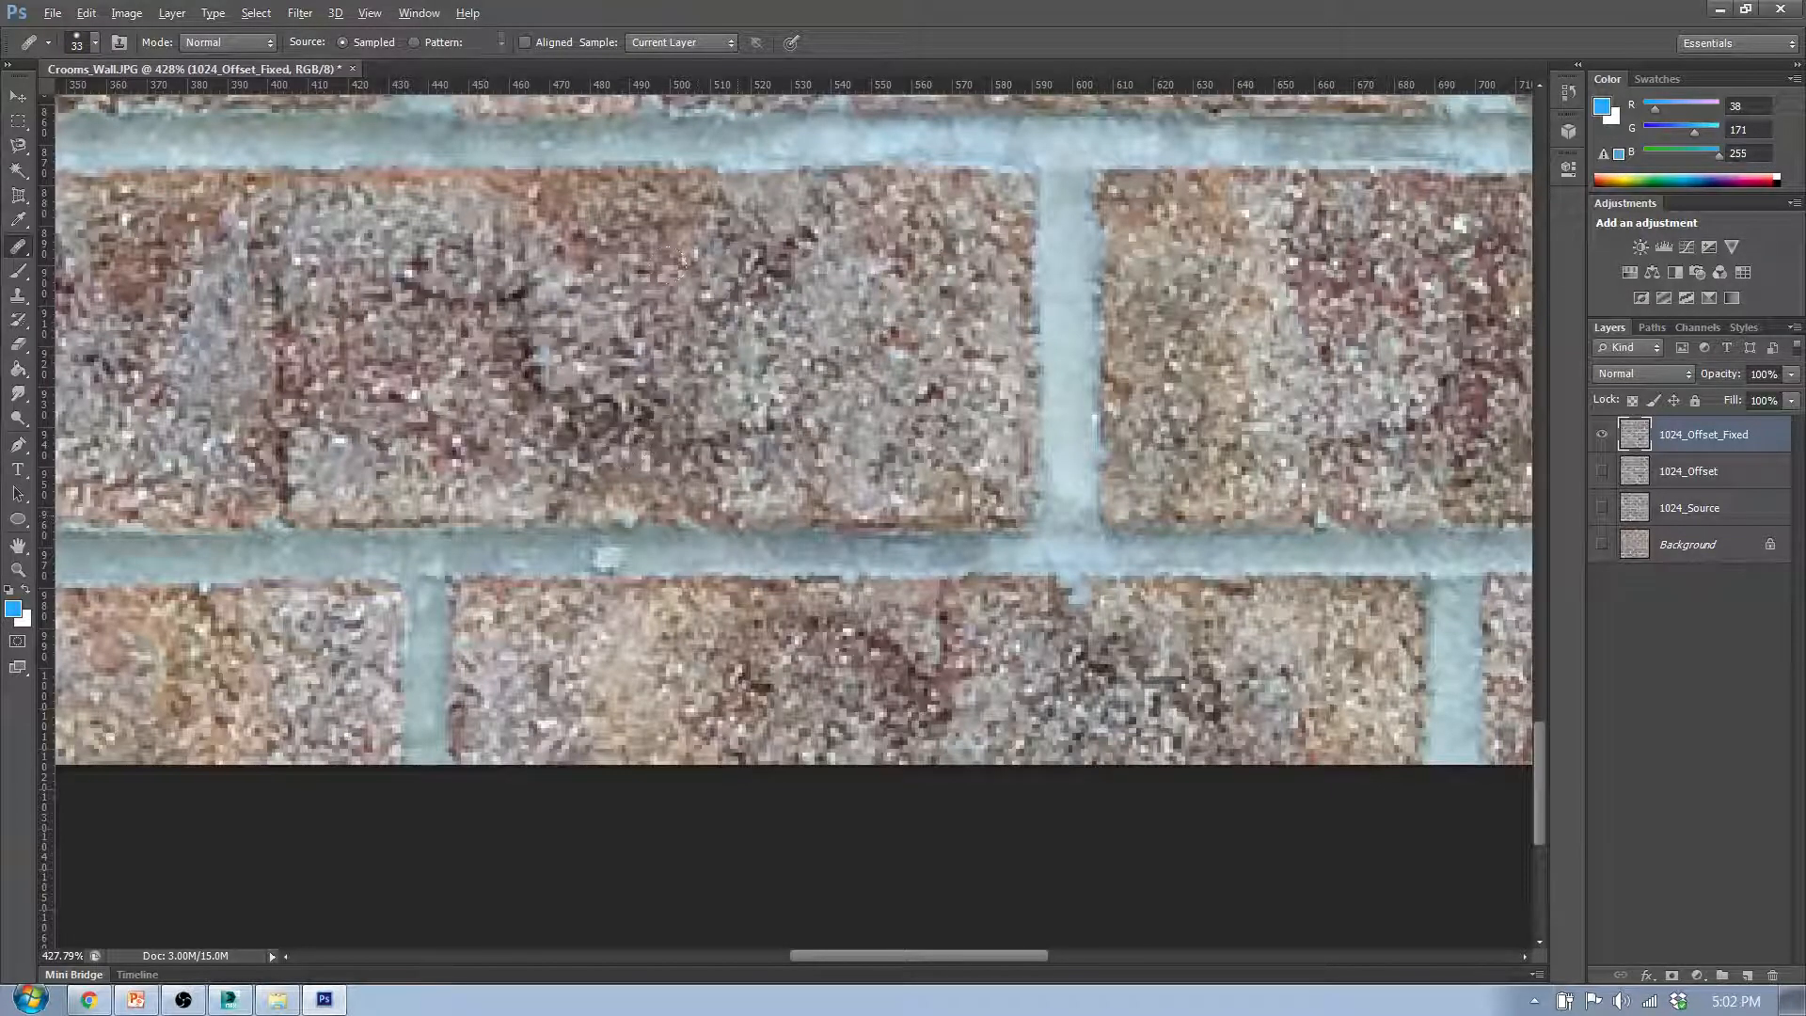
- Blend the last visible seam traces in the middle of the tenth row's third brick with sampled texture
left_click(931, 319)
left_click(687, 254)
left_click(743, 185)
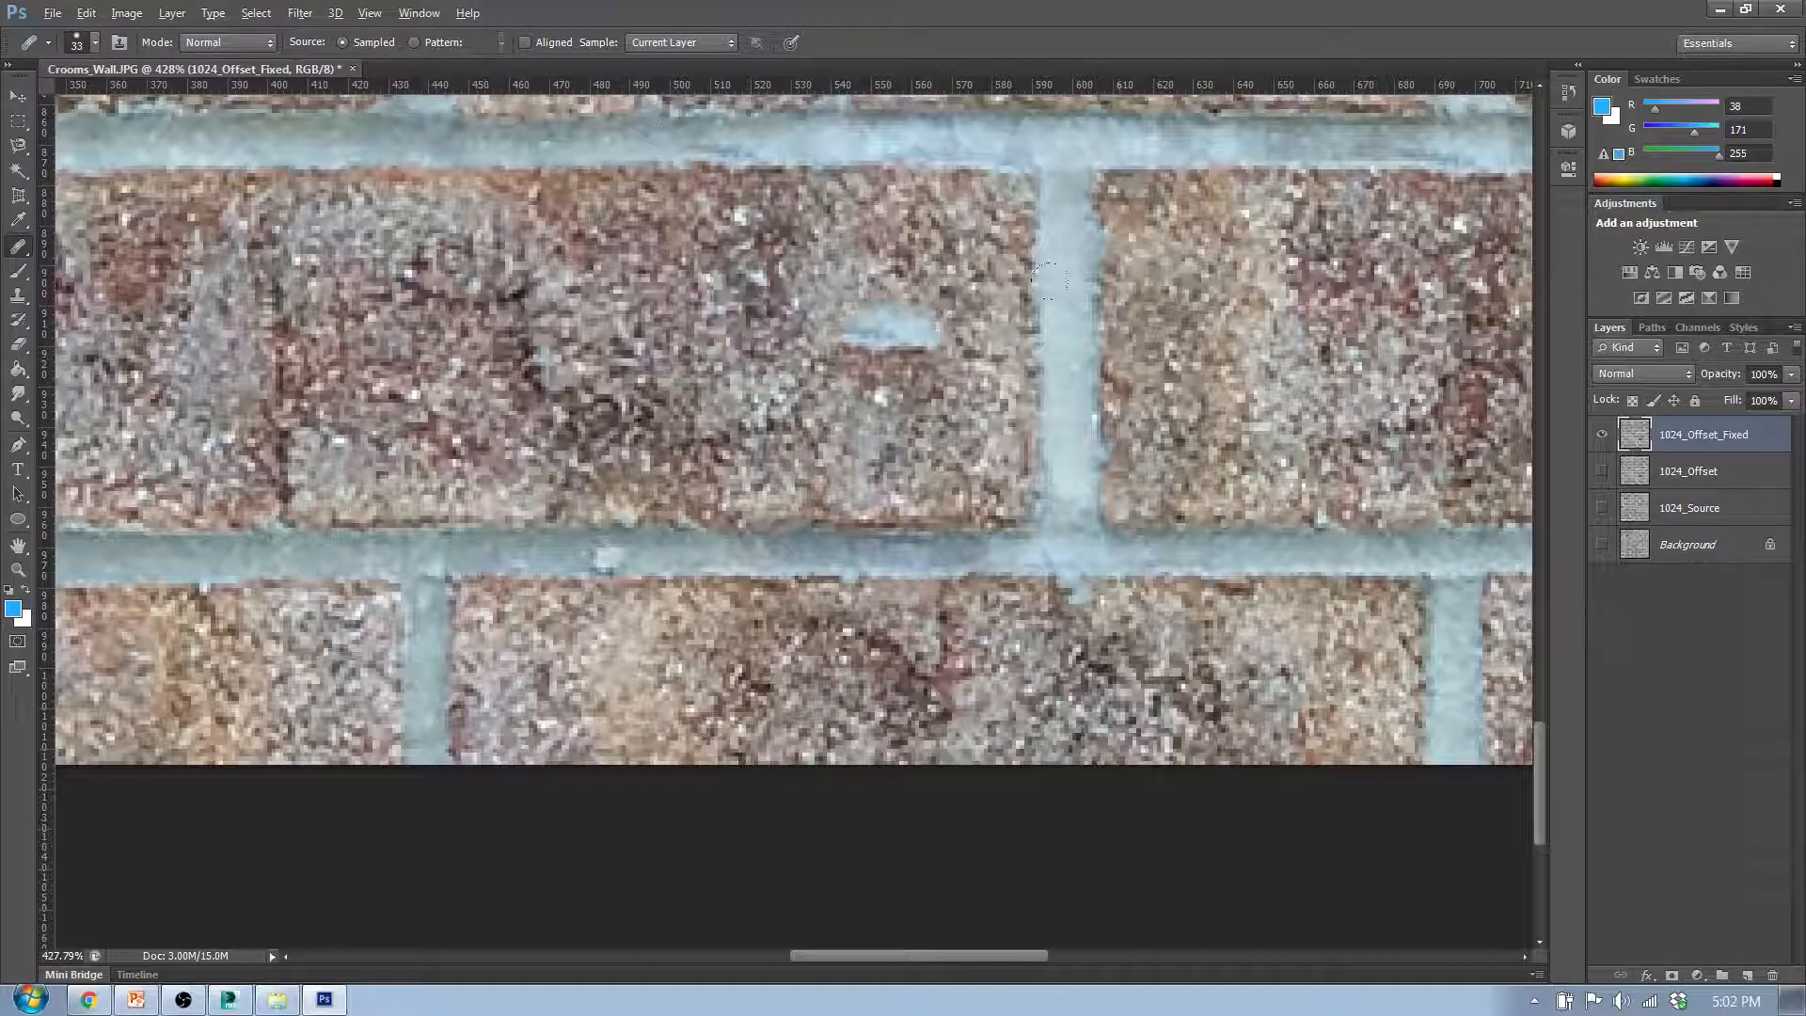
scroll(1108, 364, "down", 4)
scroll(1108, 364, "down", 4)
scroll(676, 664, "up", 1)
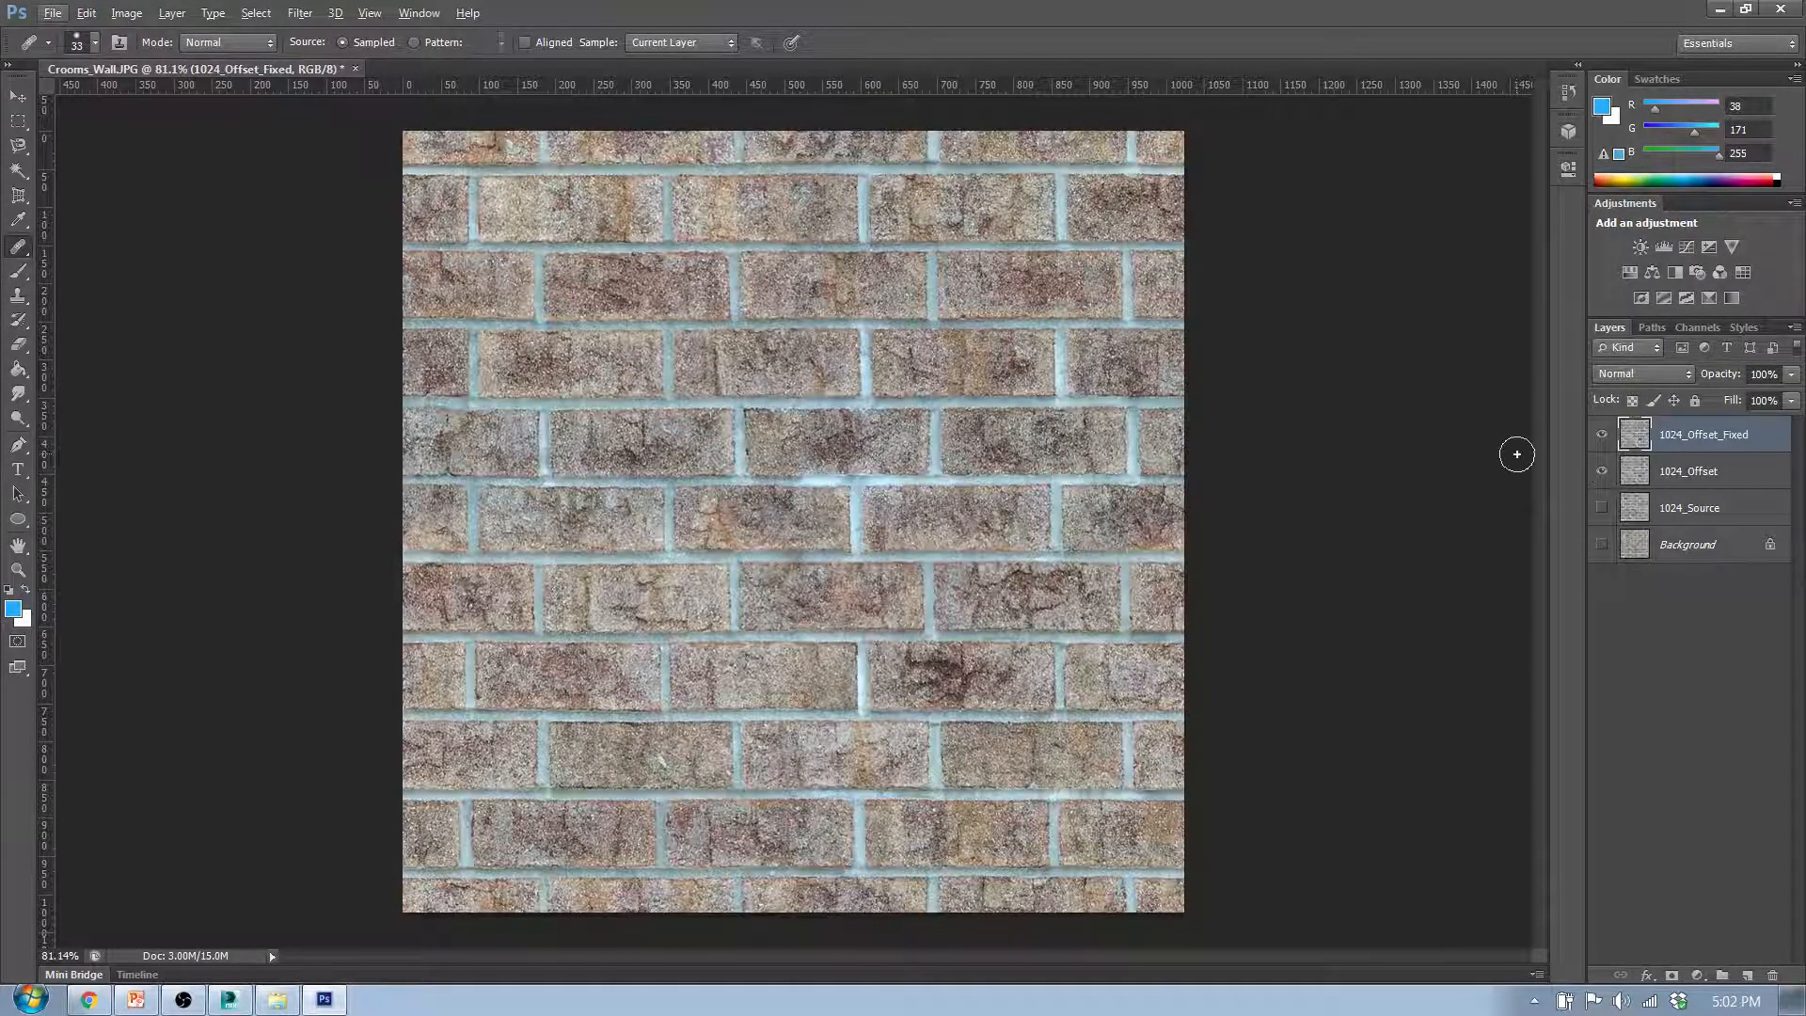
- Compare the healed 1024_Offset_Fixed layer with the unhealed 1024_Offset layer by toggling its visibility
left_click(1606, 435)
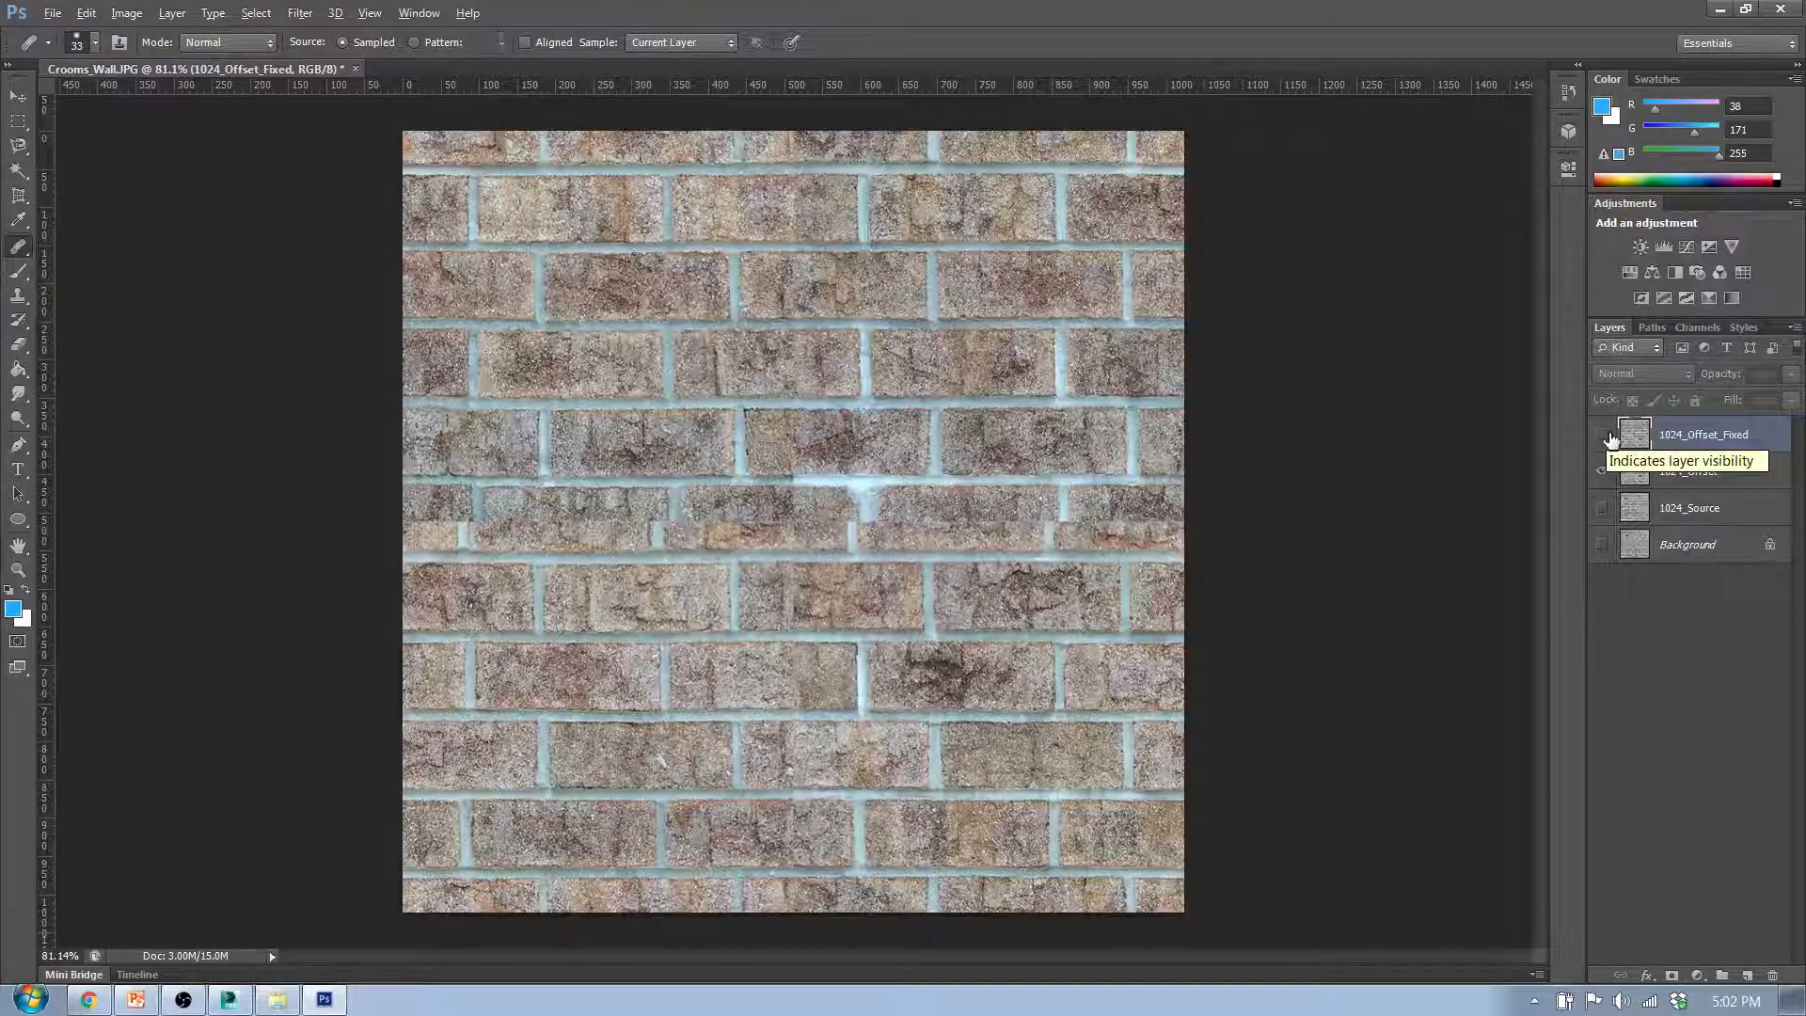
left_click(1604, 436)
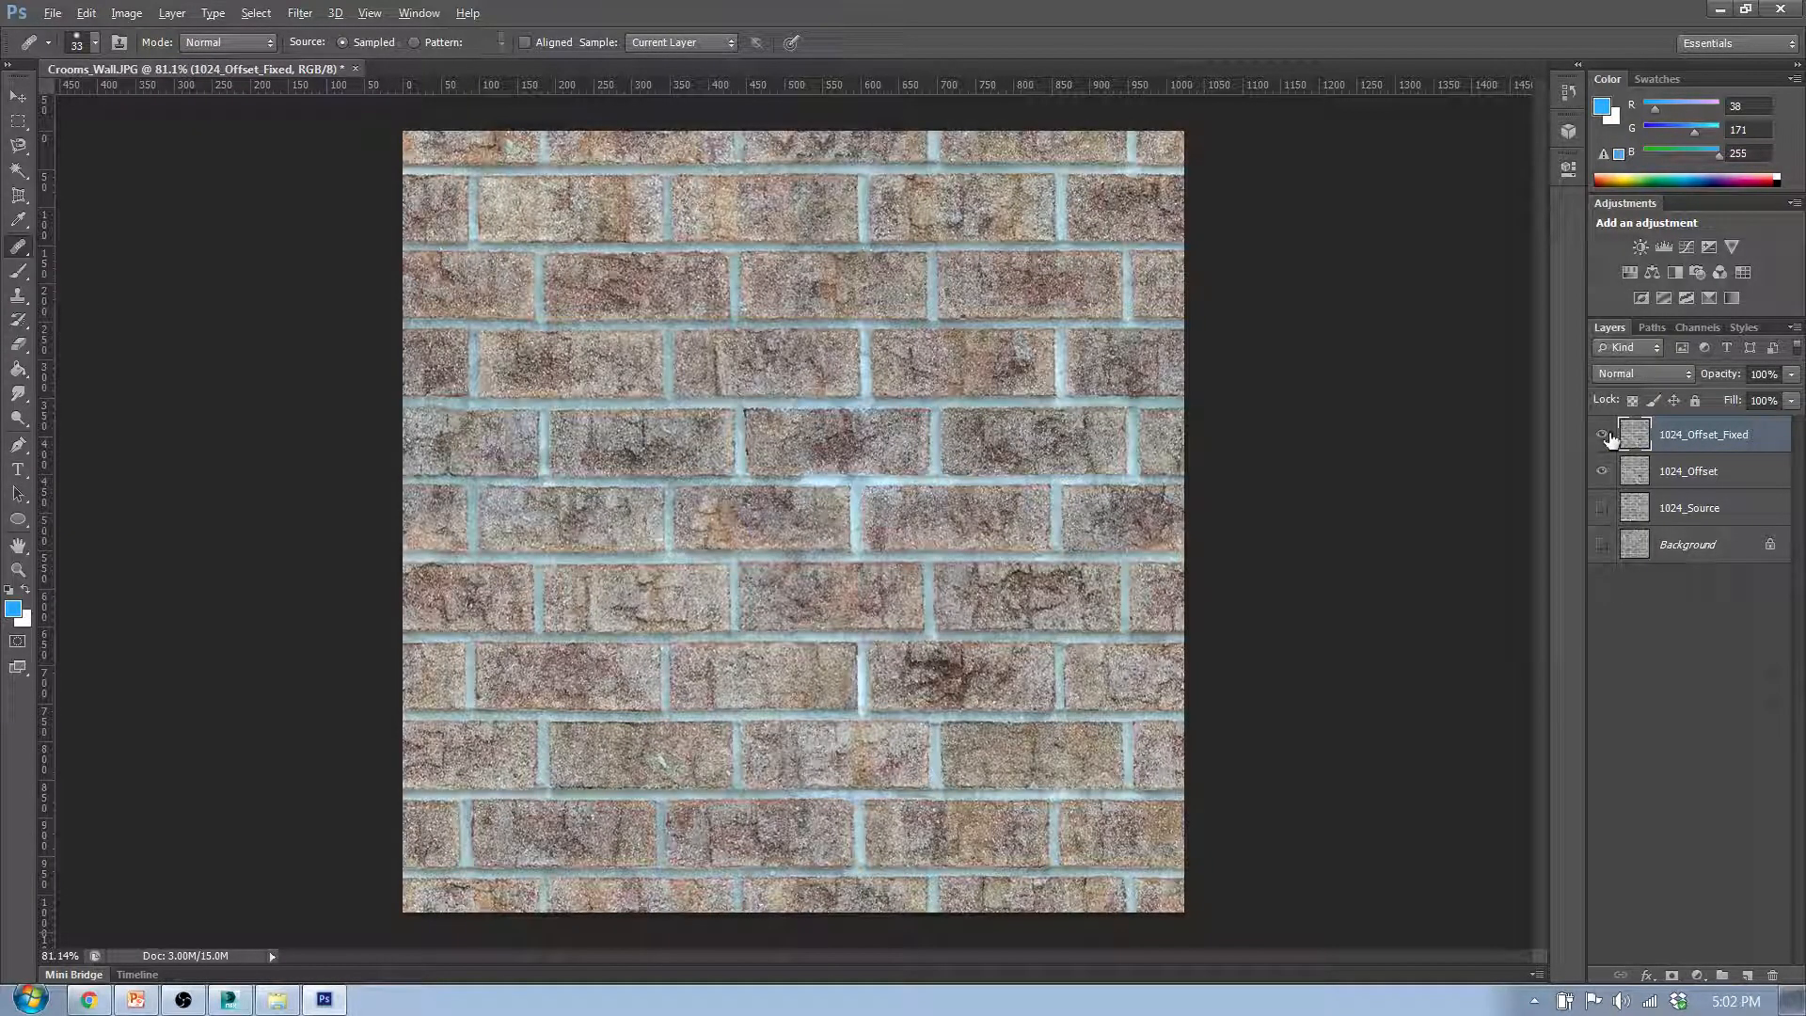
left_click(1603, 435)
left_click(1604, 436)
- Create a new tiled painting from the 1024_Offset_Fixed layer without switching to the 3D workspace
left_click(337, 15)
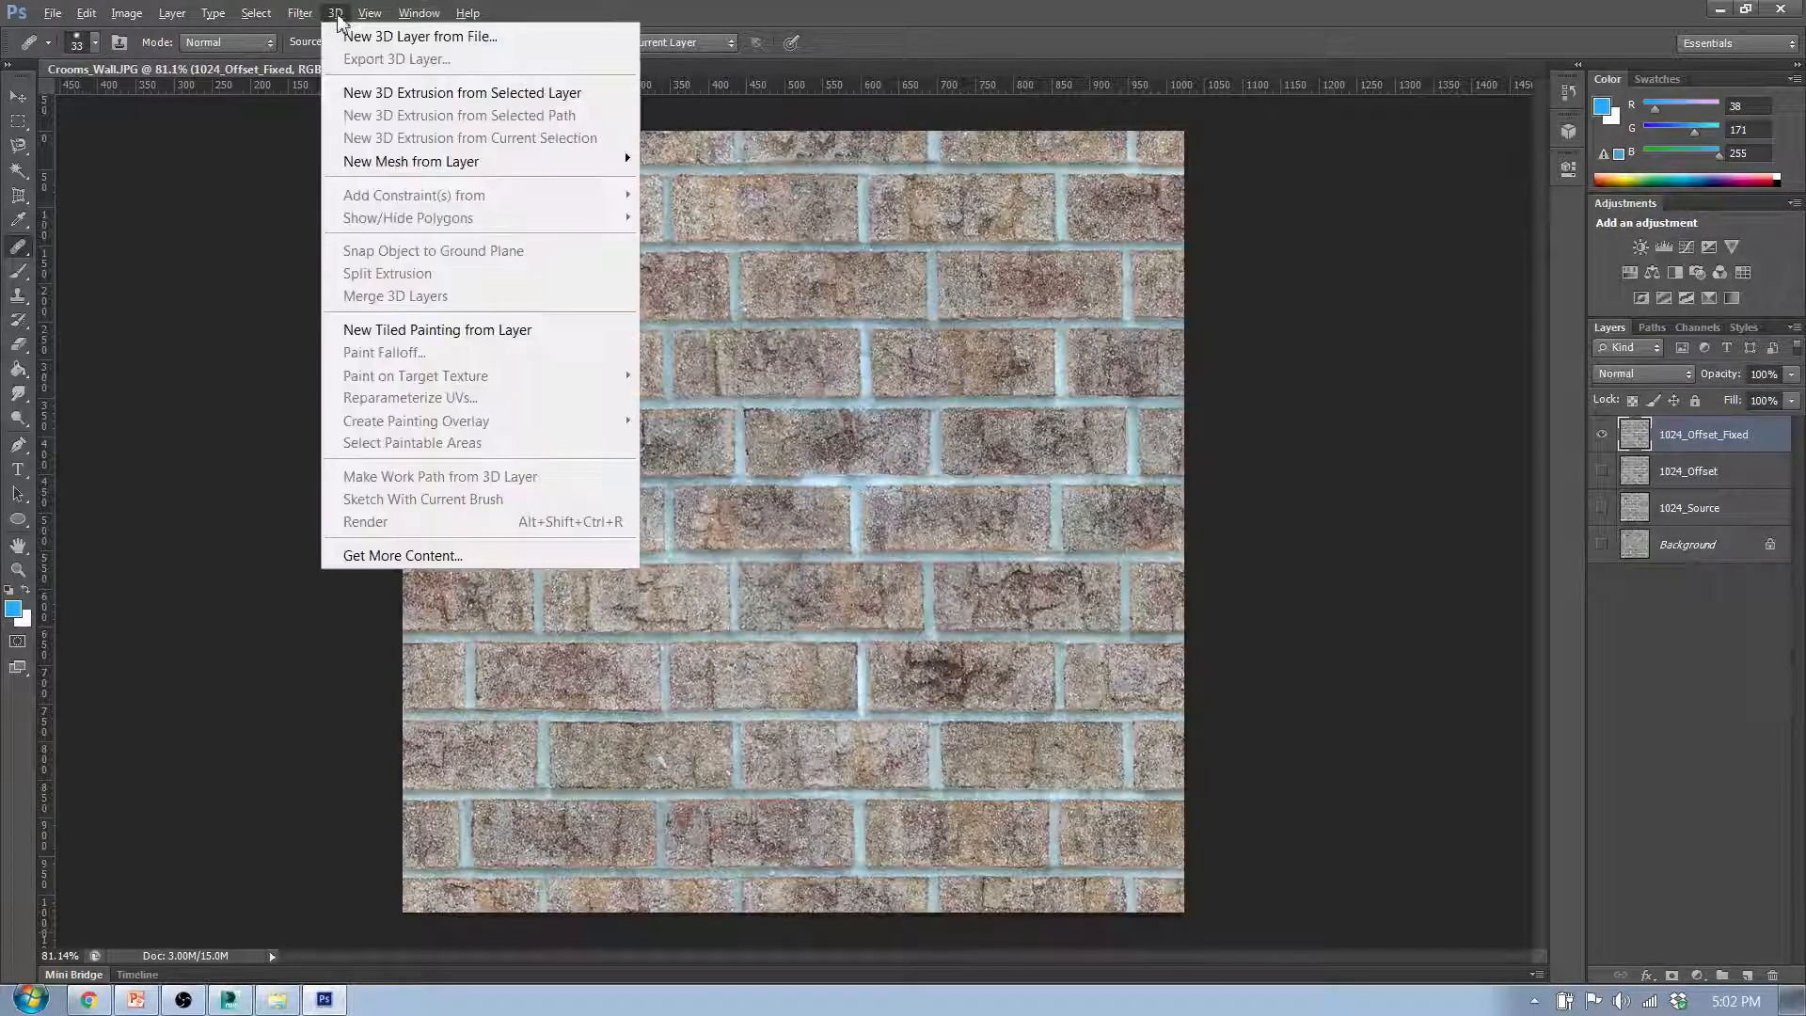
left_click(450, 329)
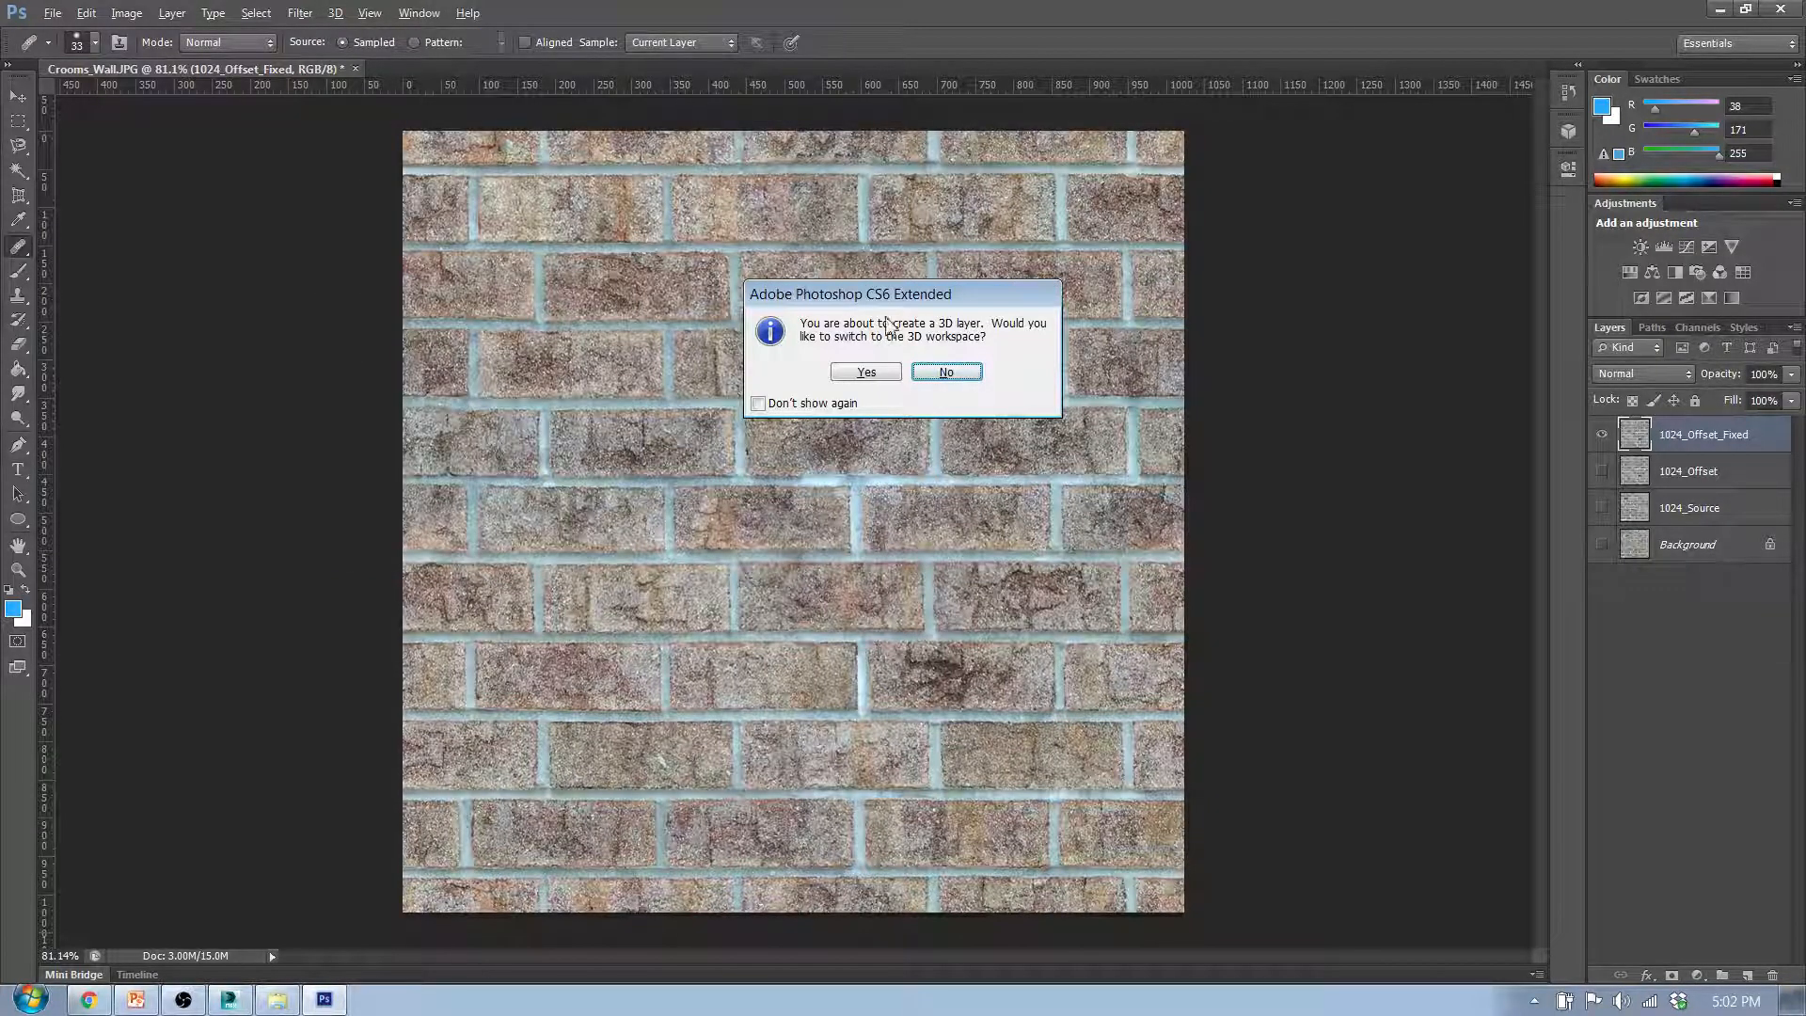
left_click(944, 371)
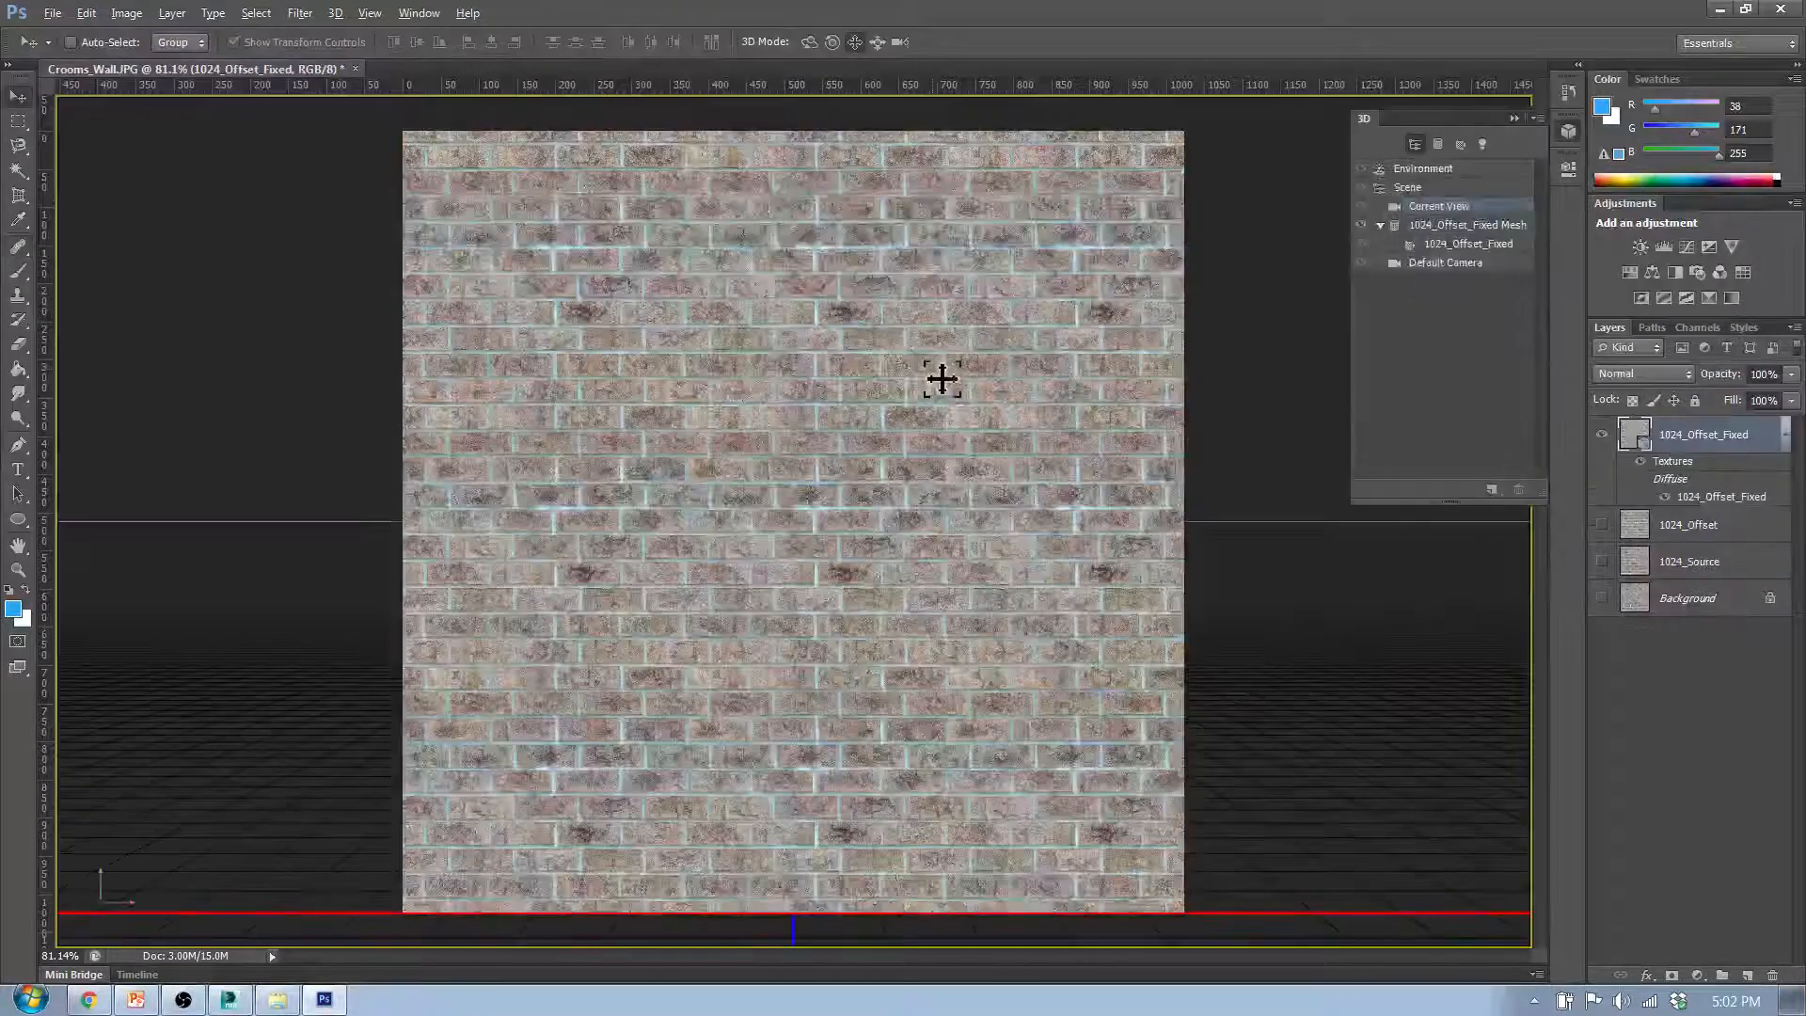
- Examine the tiled brick preview at several magnifications for visible seams and conspicuously repeating bricks
scroll(793, 533, "up", 3)
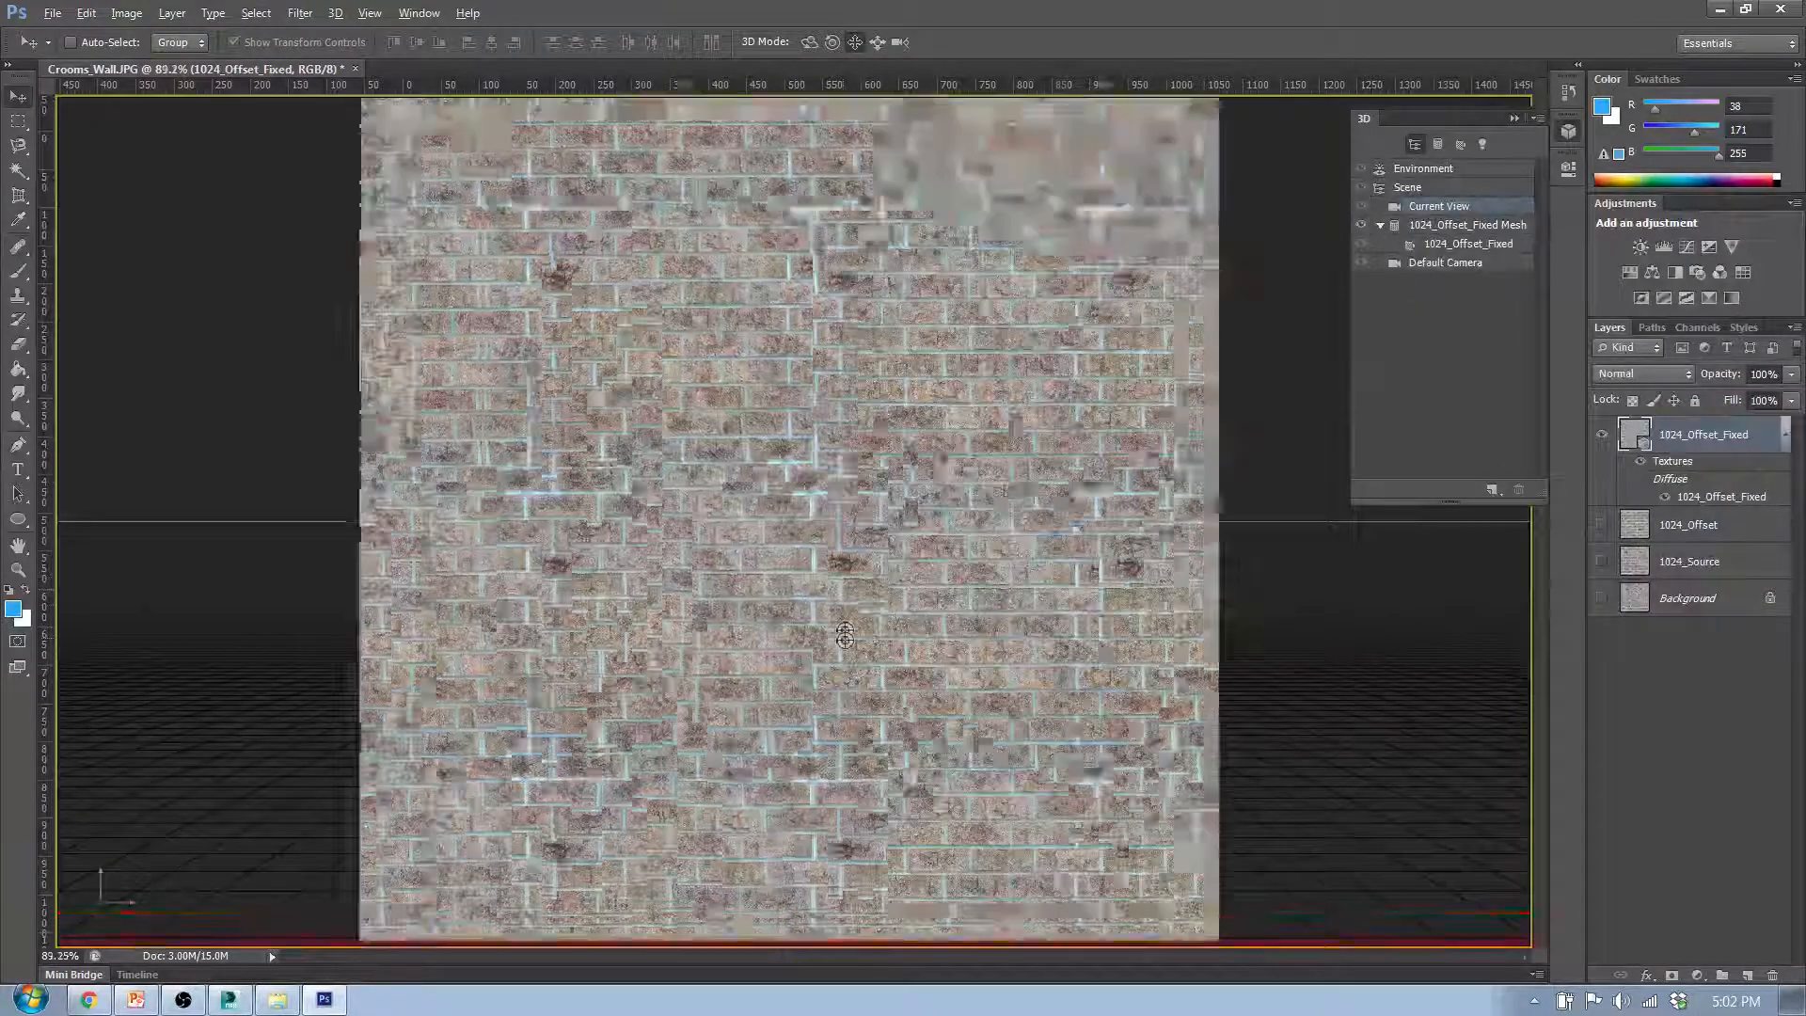
scroll(814, 488, "down", 2)
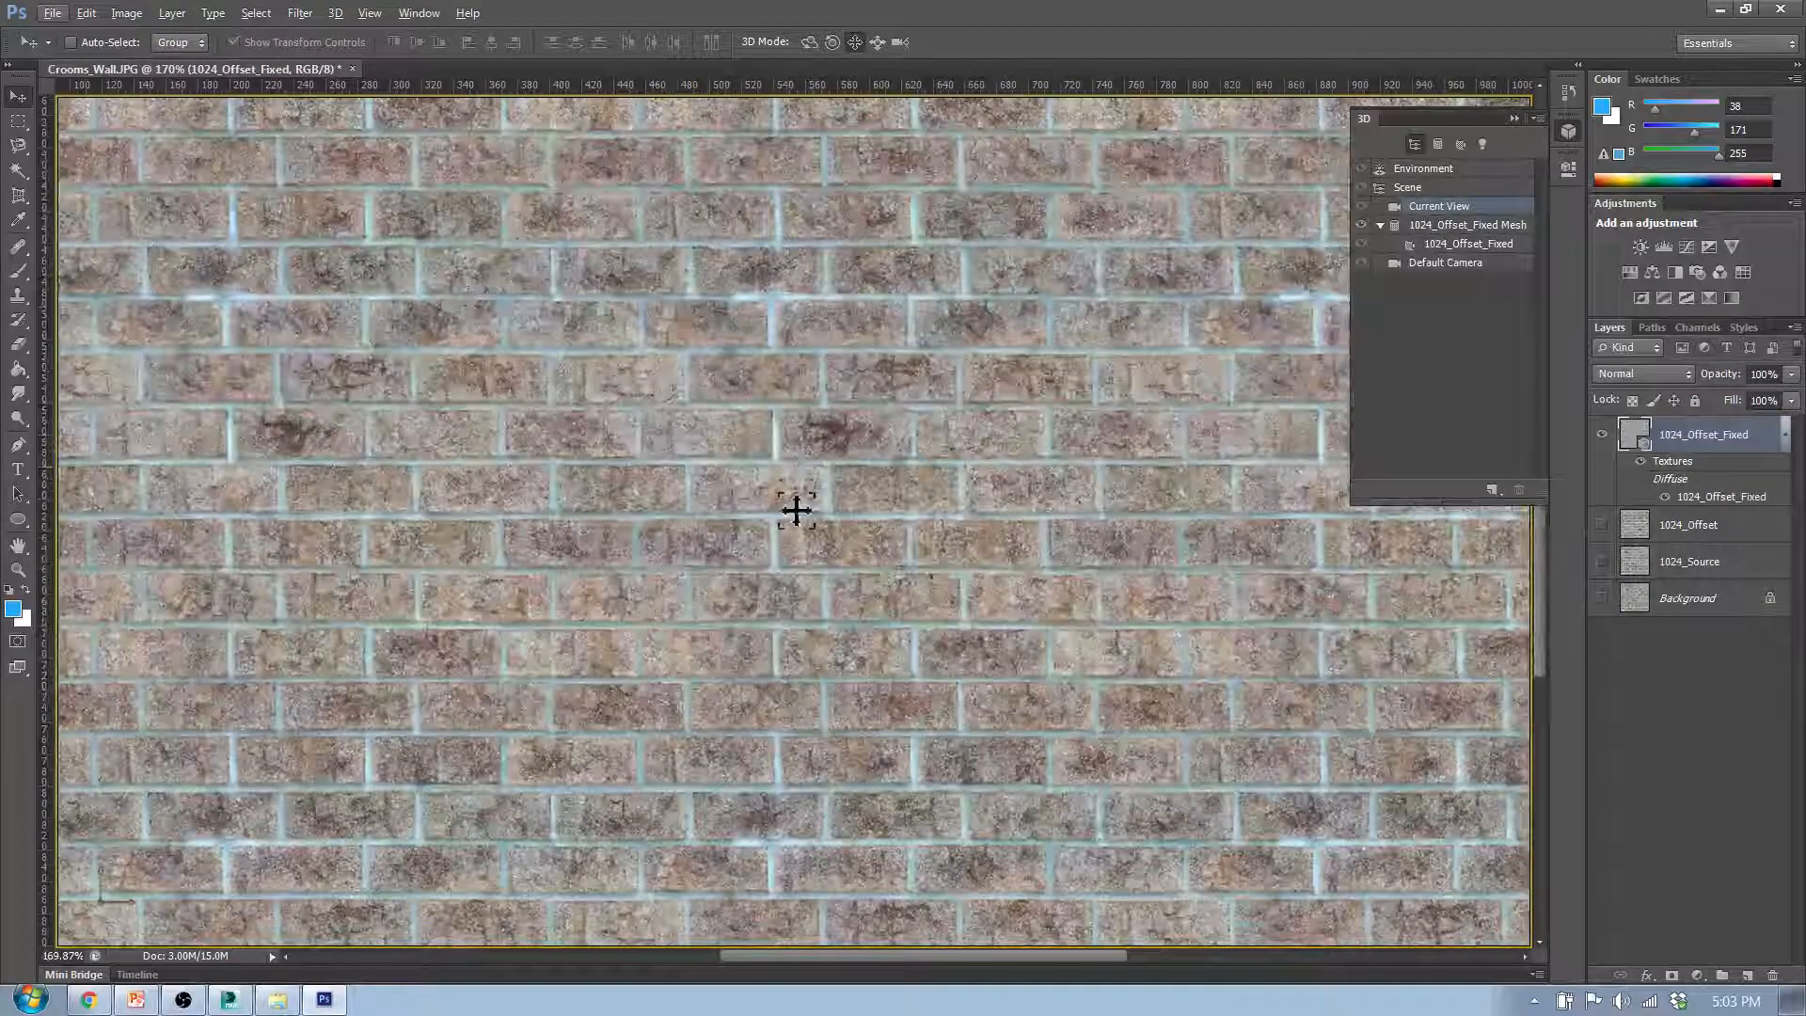
scroll(794, 504, "down", 3)
scroll(734, 274, "up", 2)
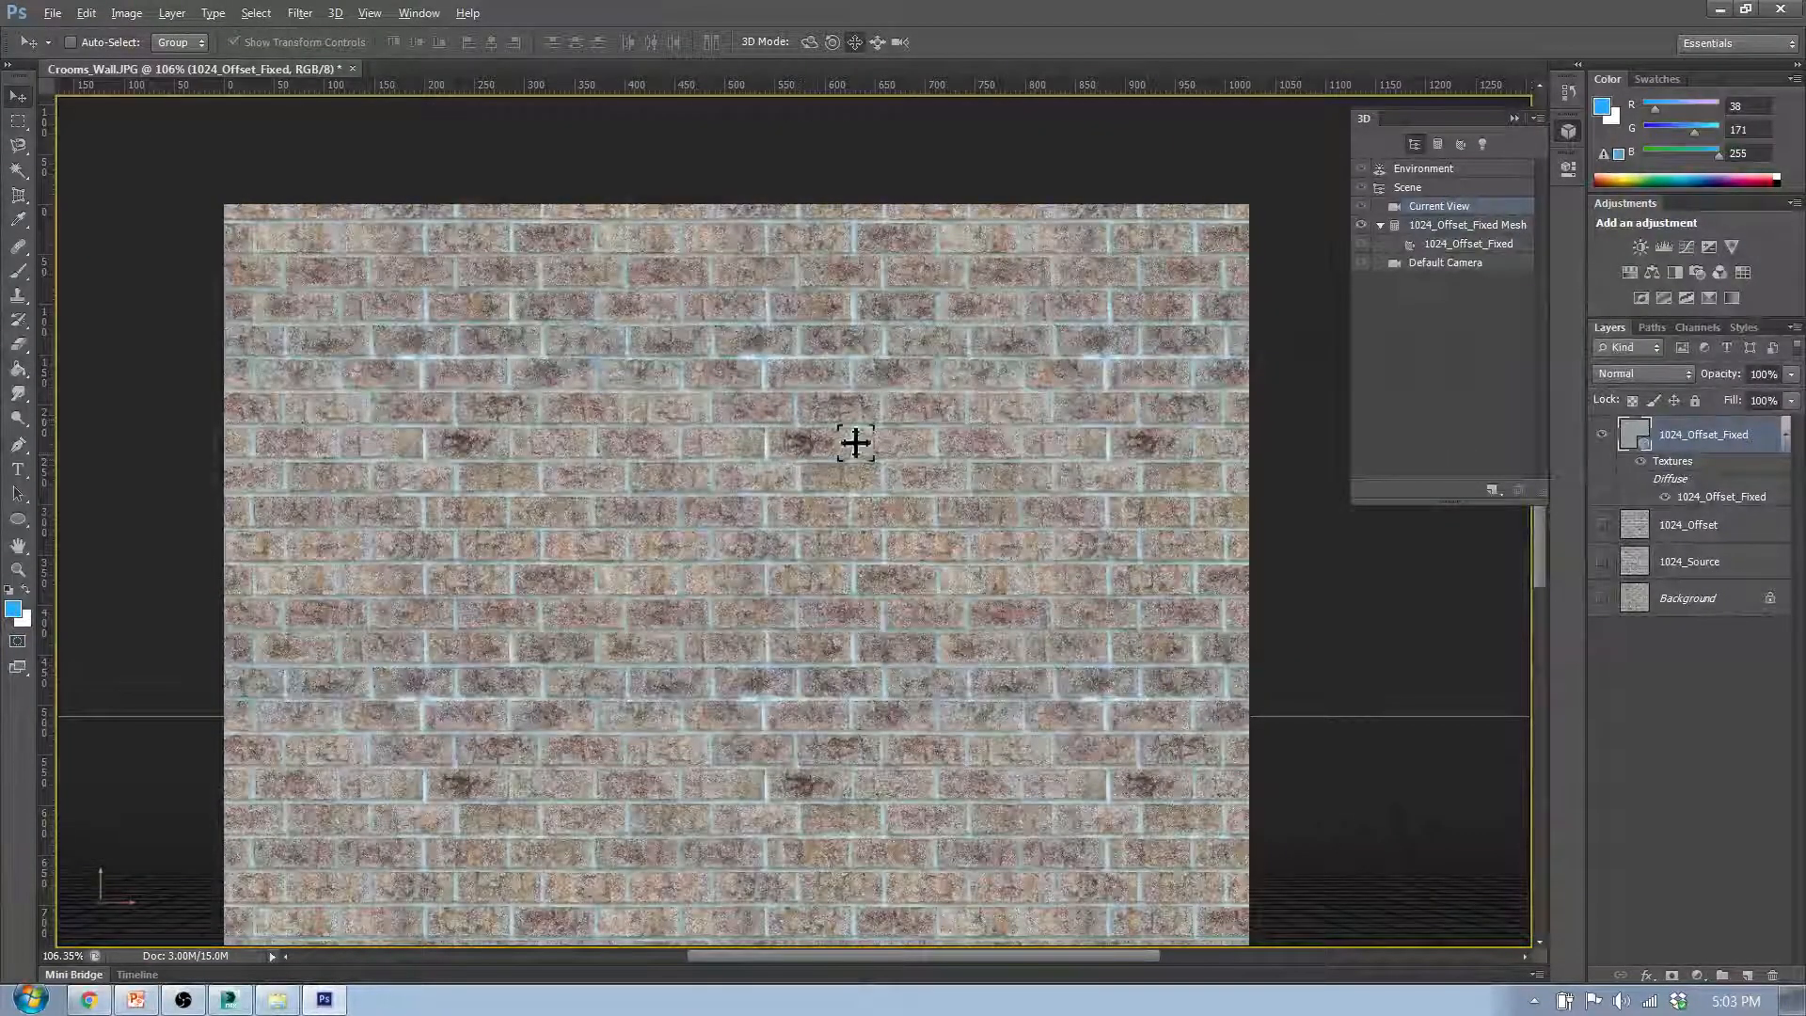
scroll(568, 570, "down", 2)
scroll(570, 570, "down", 1)
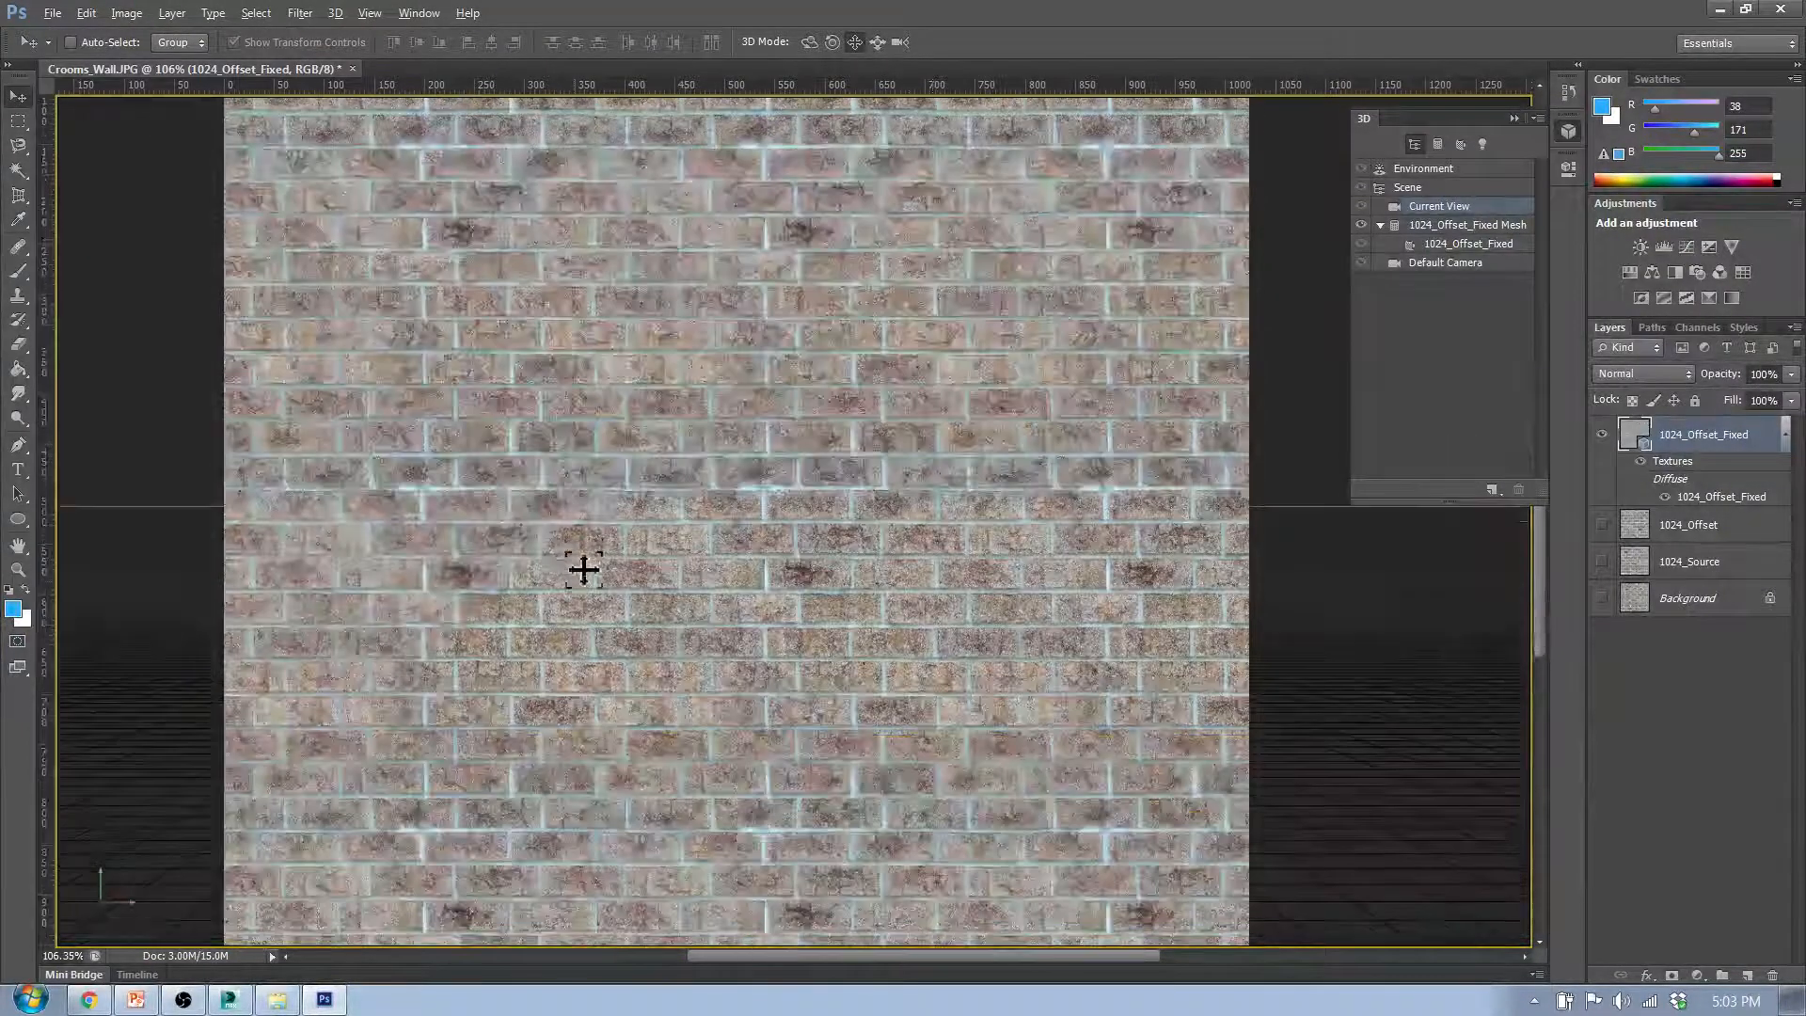
scroll(804, 580, "up", 3)
scroll(804, 580, "up", 1)
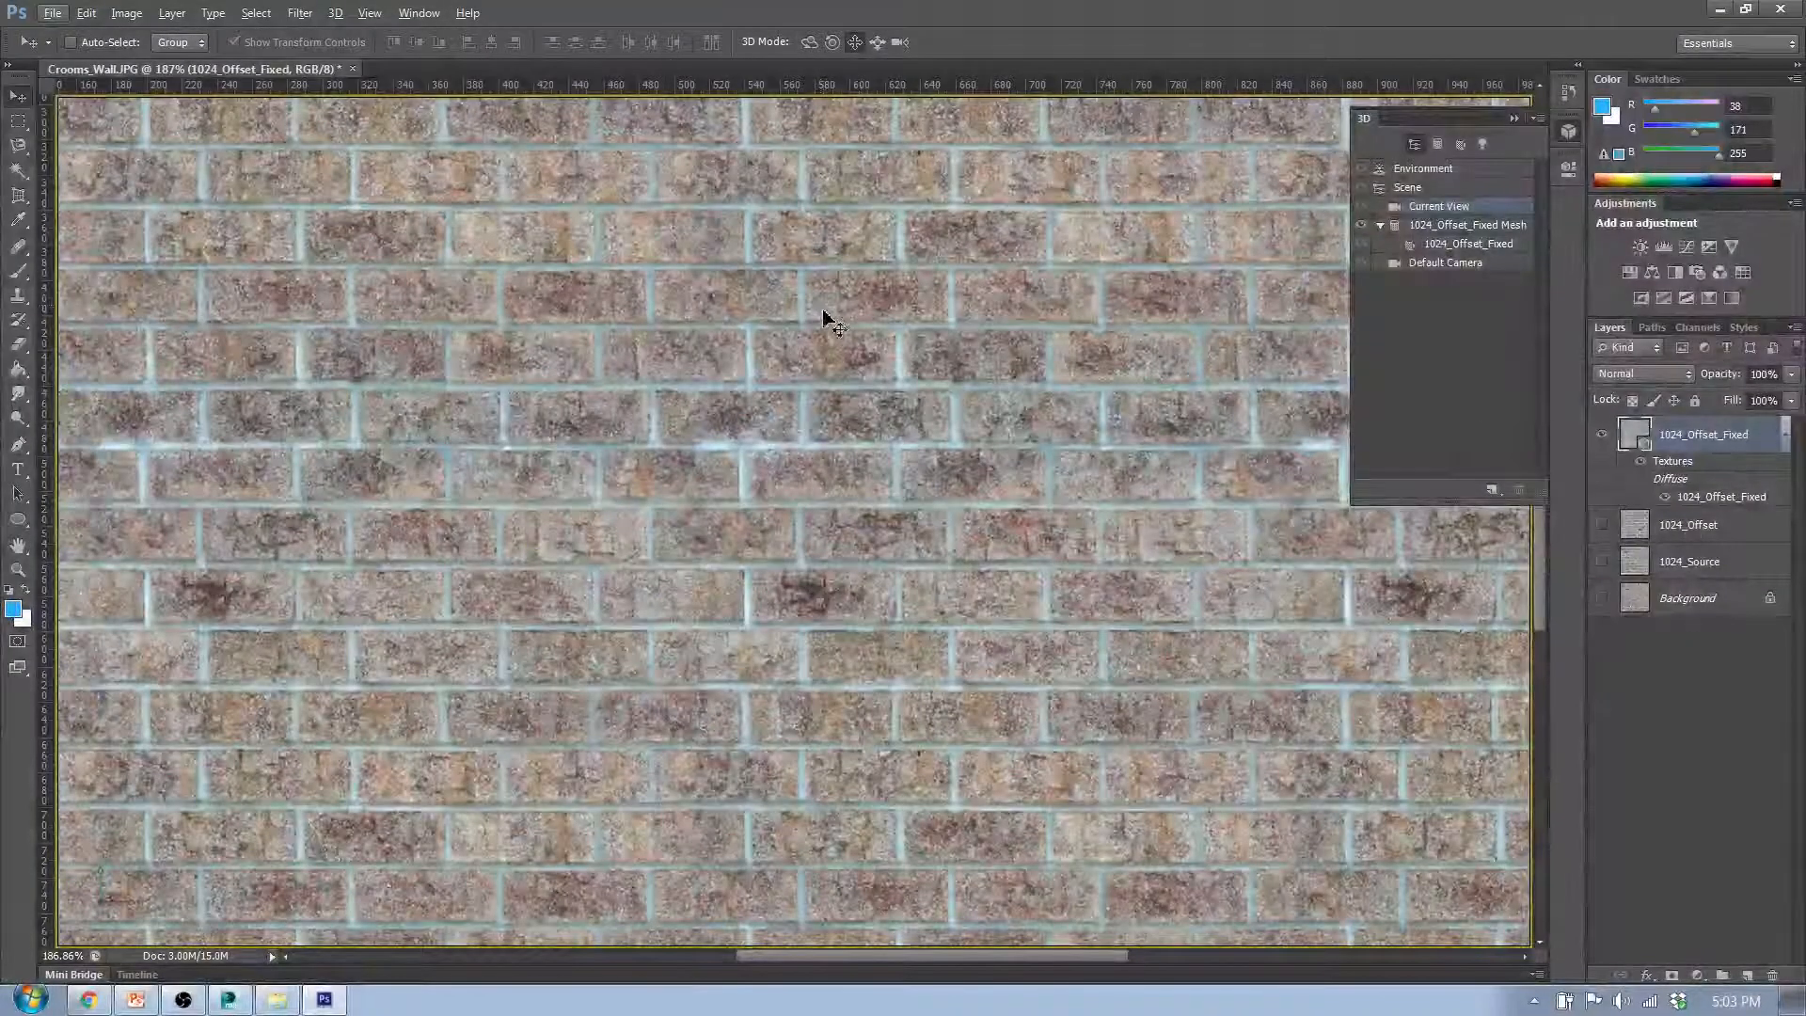
- Undo the tiled painting and put away the 3D object options
key("ctrl+z")
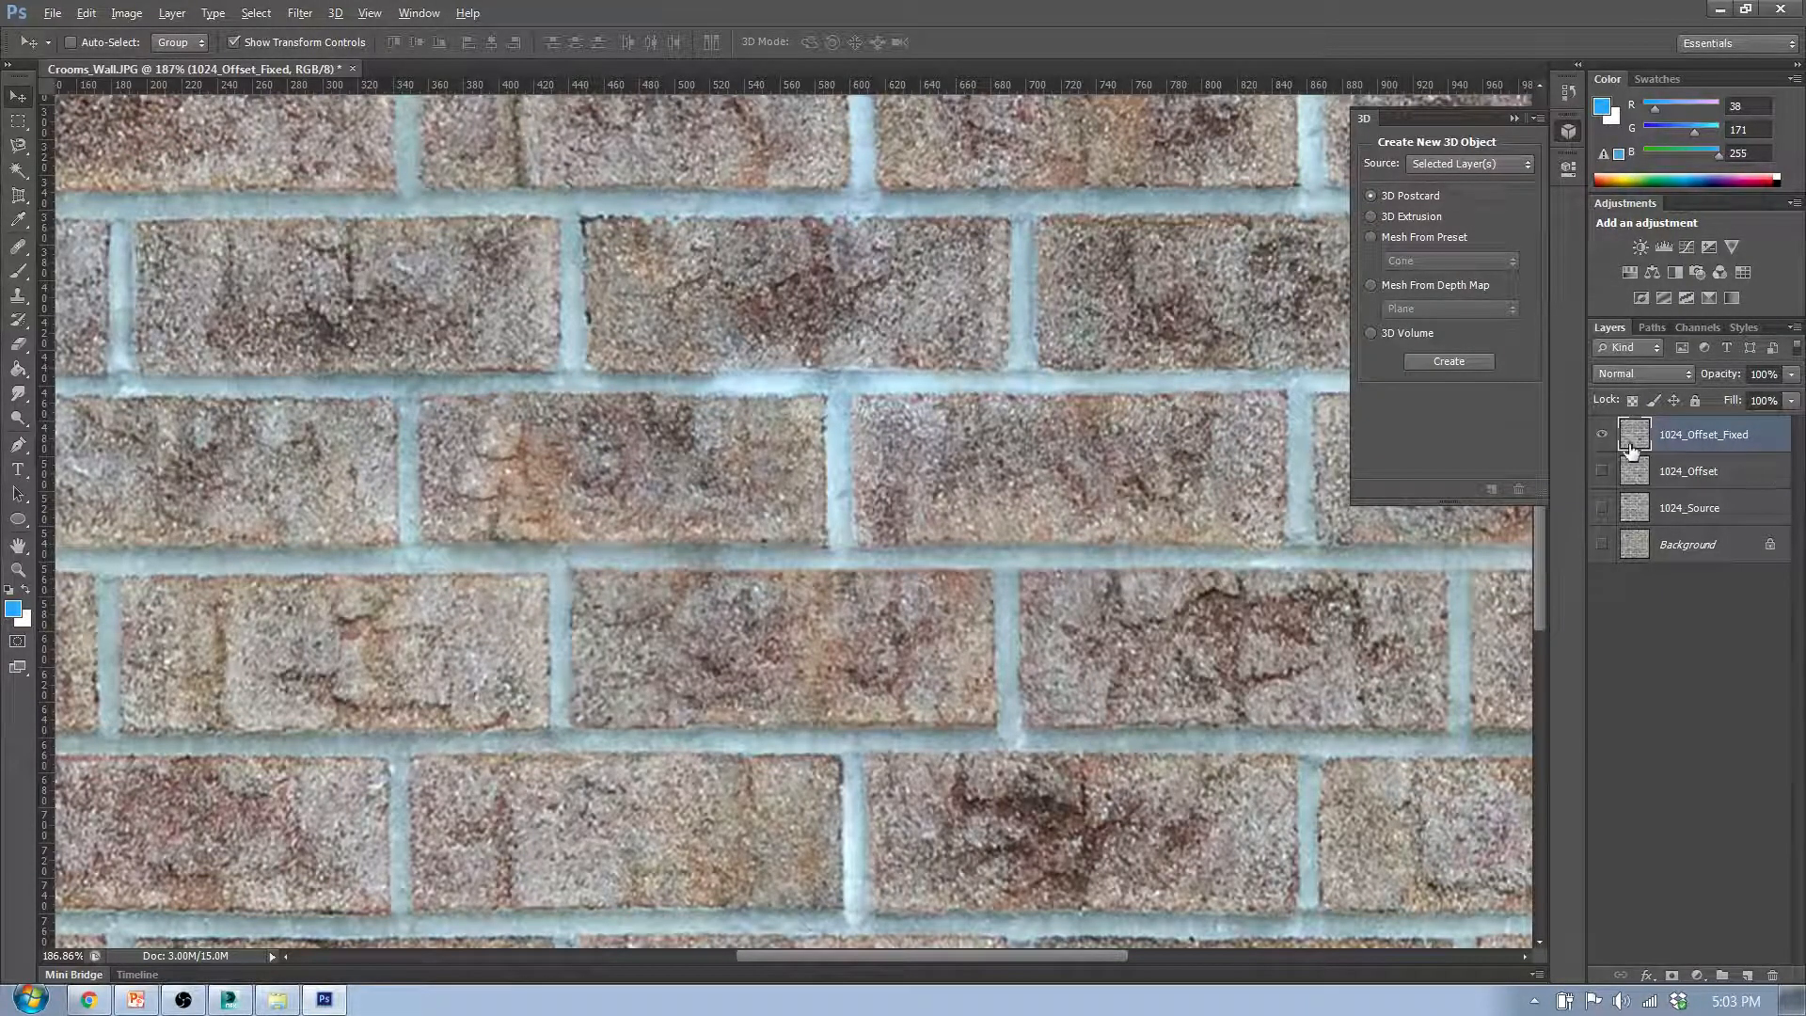
scroll(1079, 518, "down", 5)
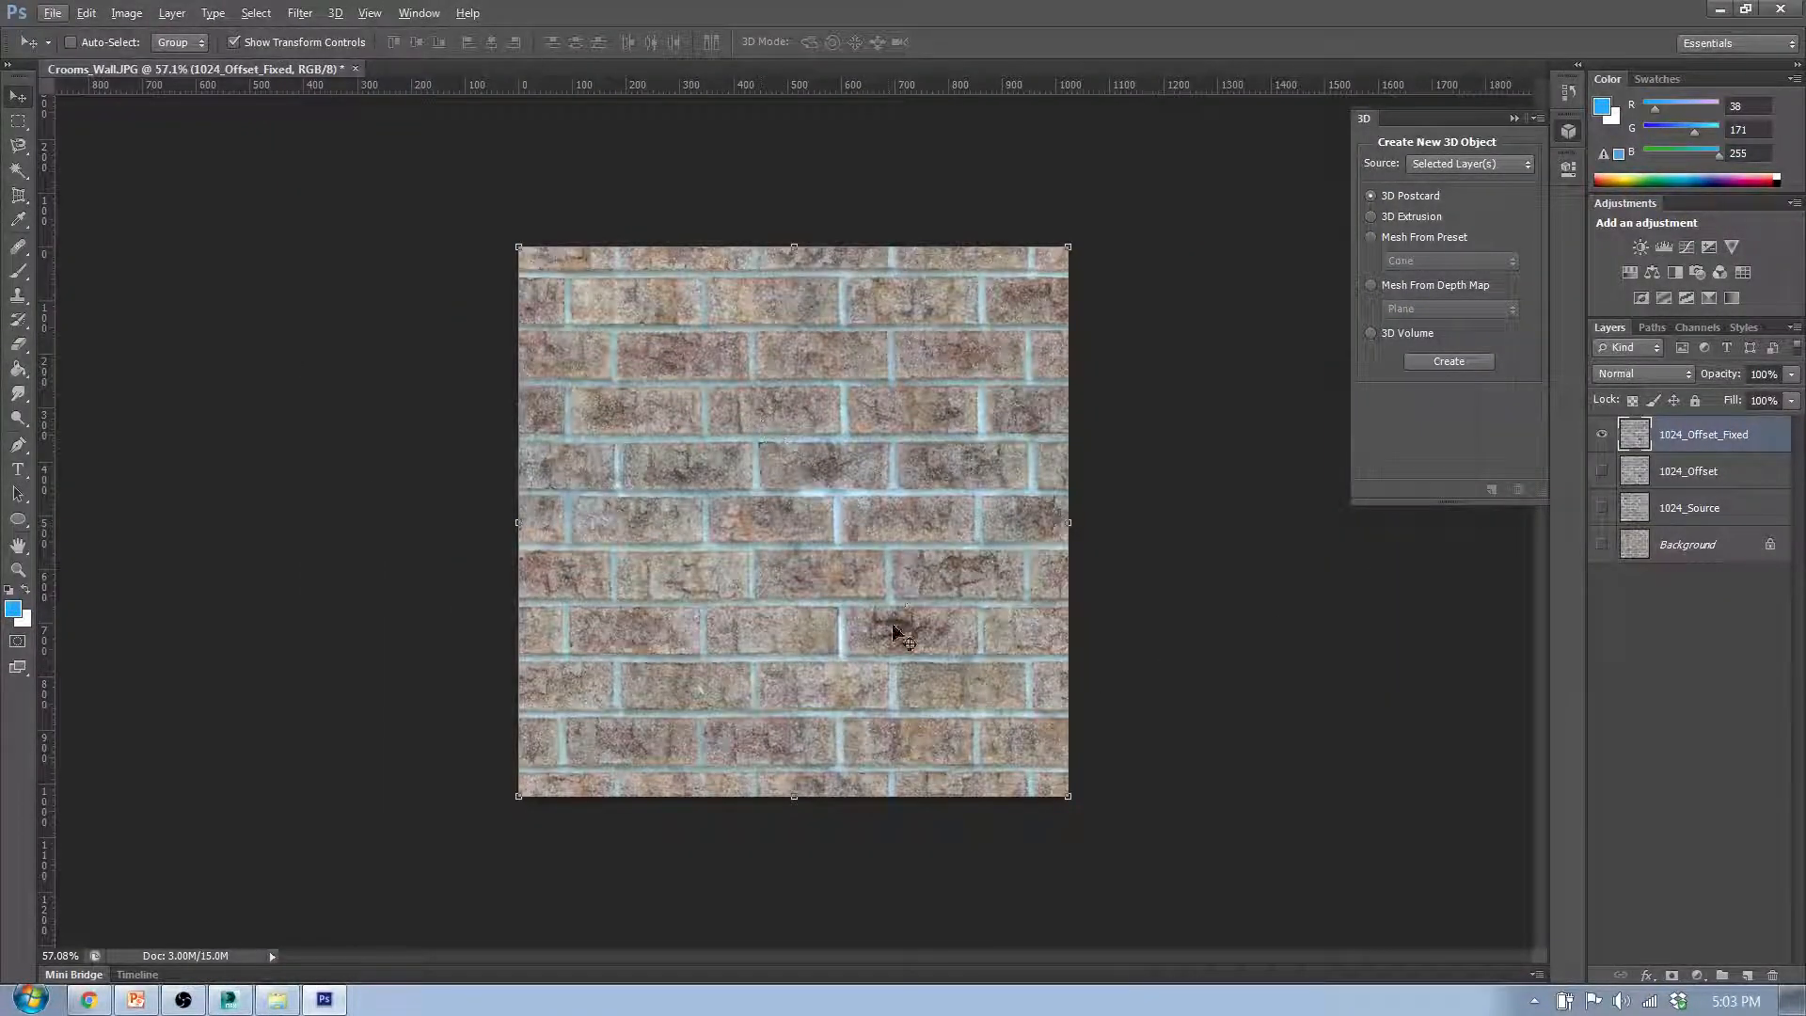
scroll(903, 648, "up", 5)
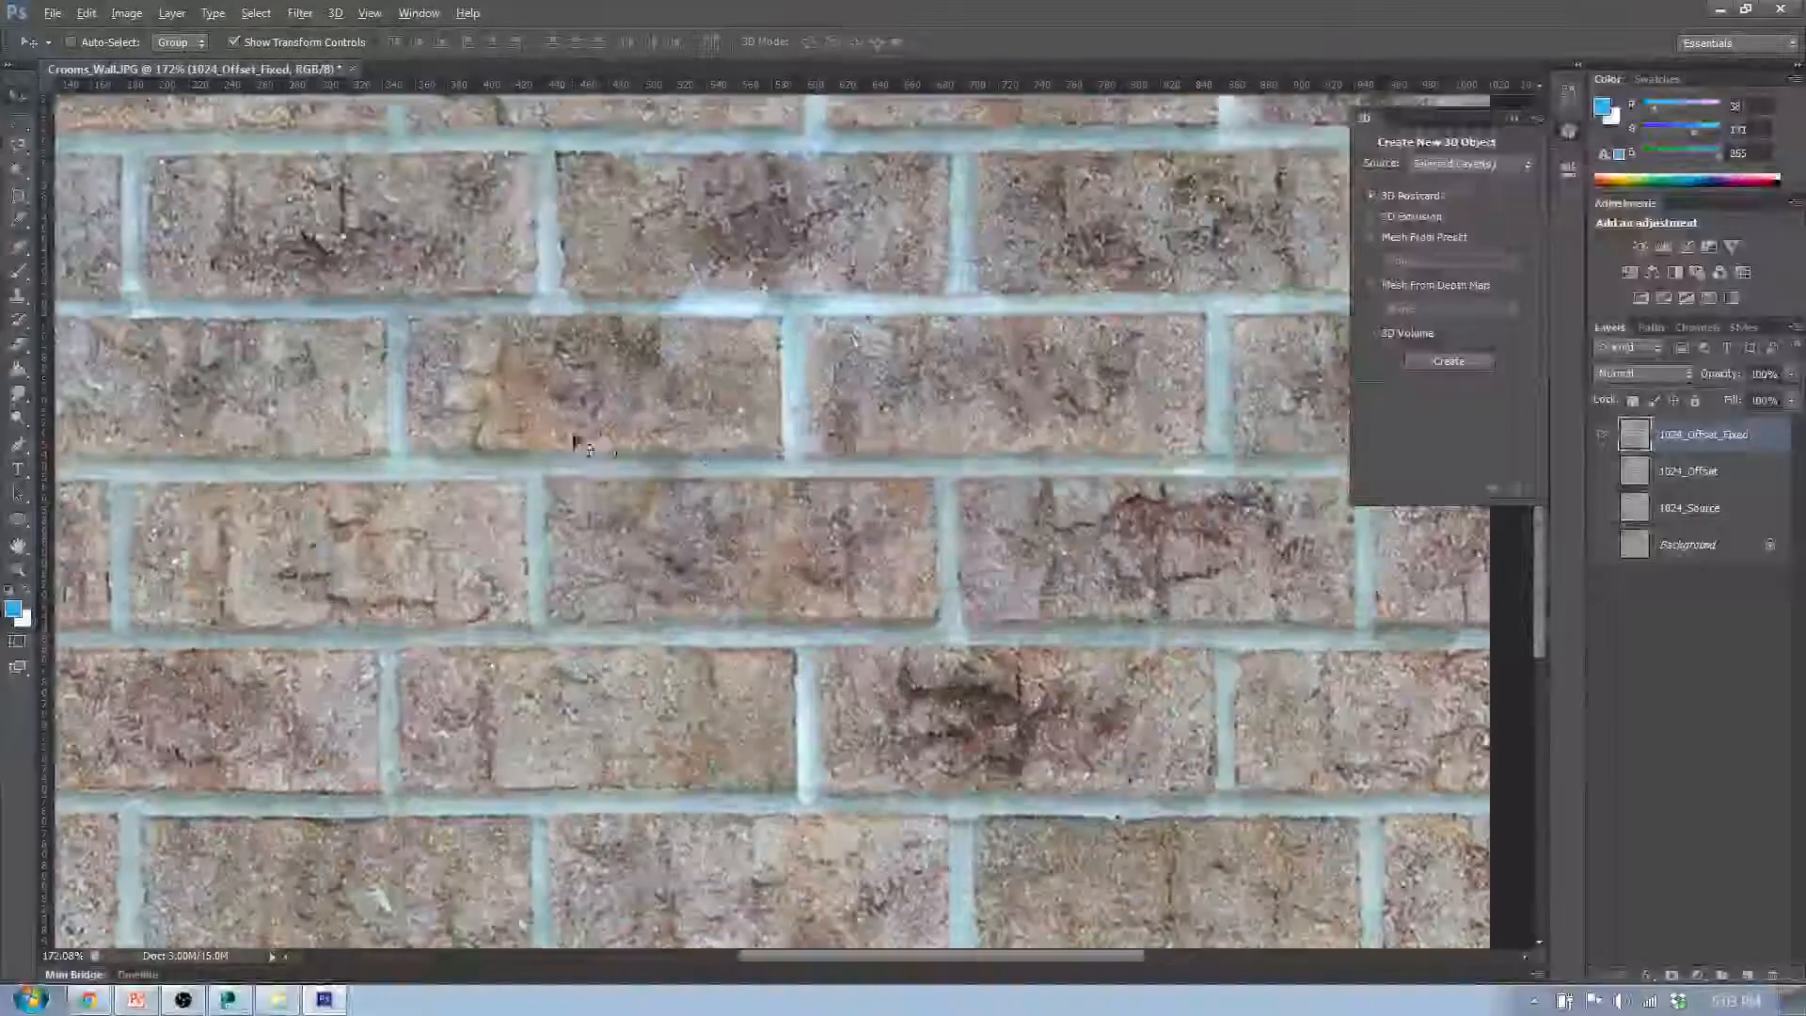
left_click(1016, 380)
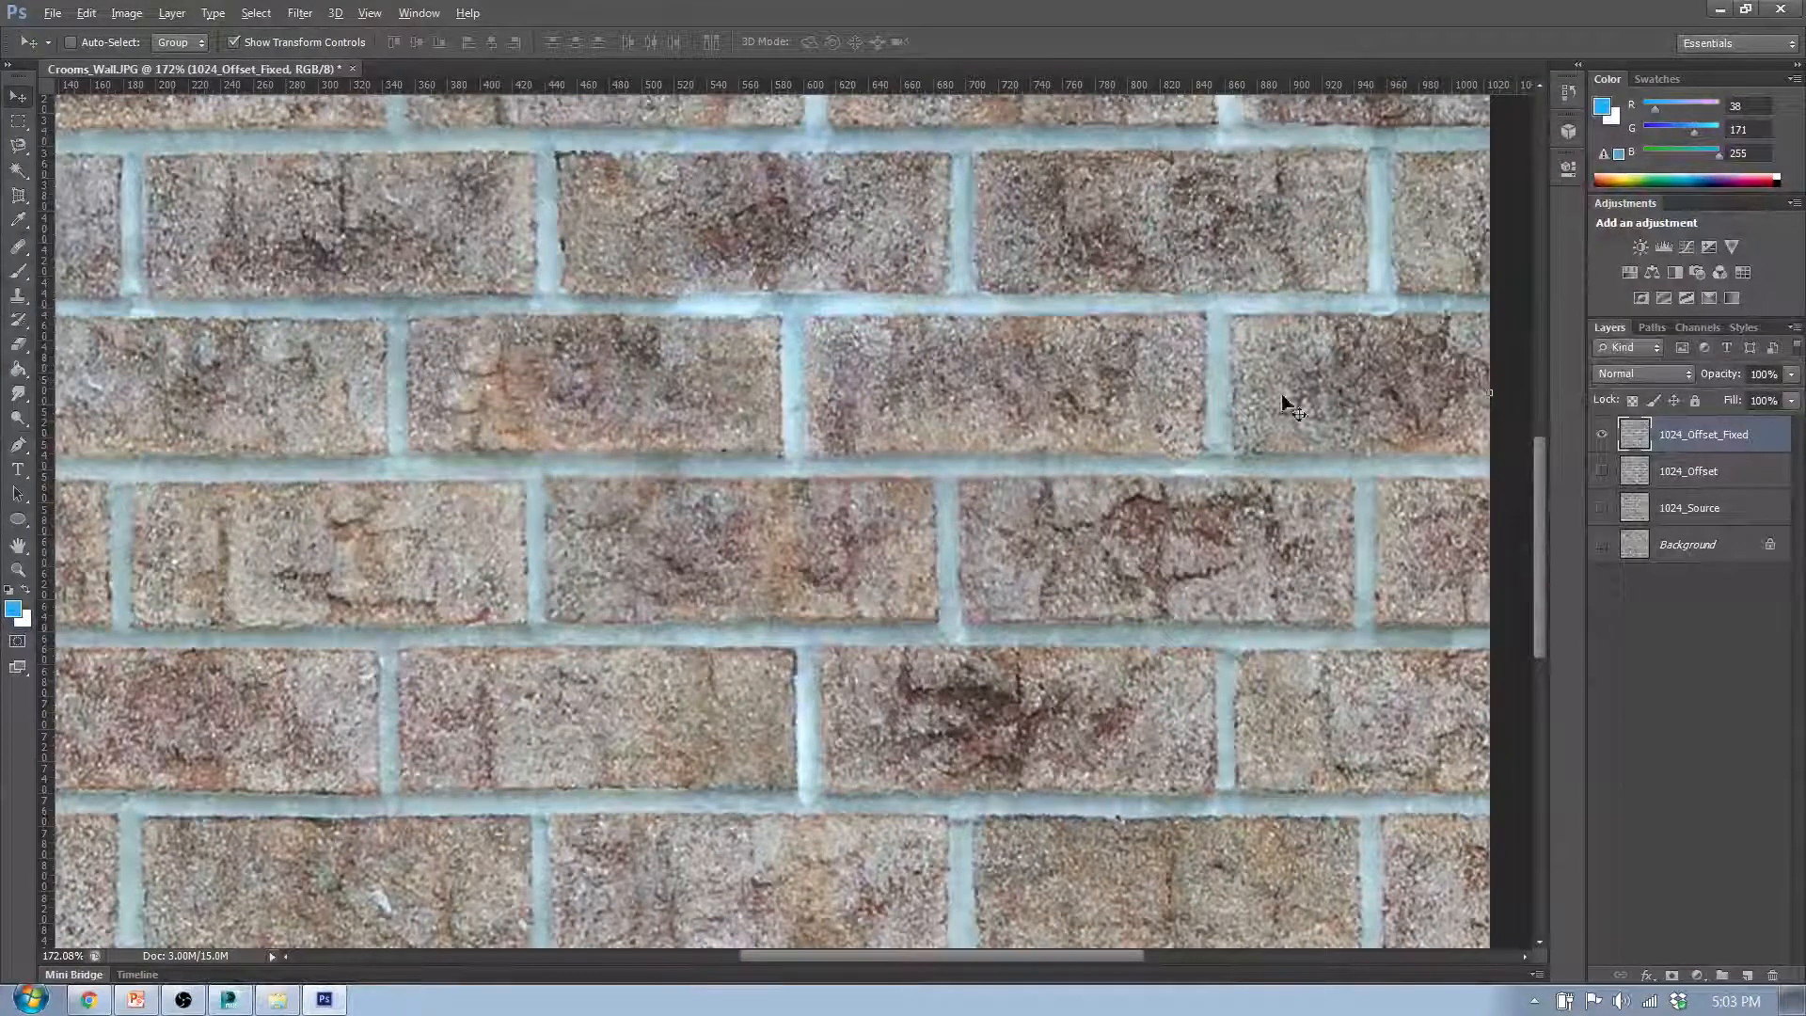
- Heal the dark stain in the eighth row's fourth brick with the Healing Brush, using texture sampled from other bricks
left_click(19, 244)
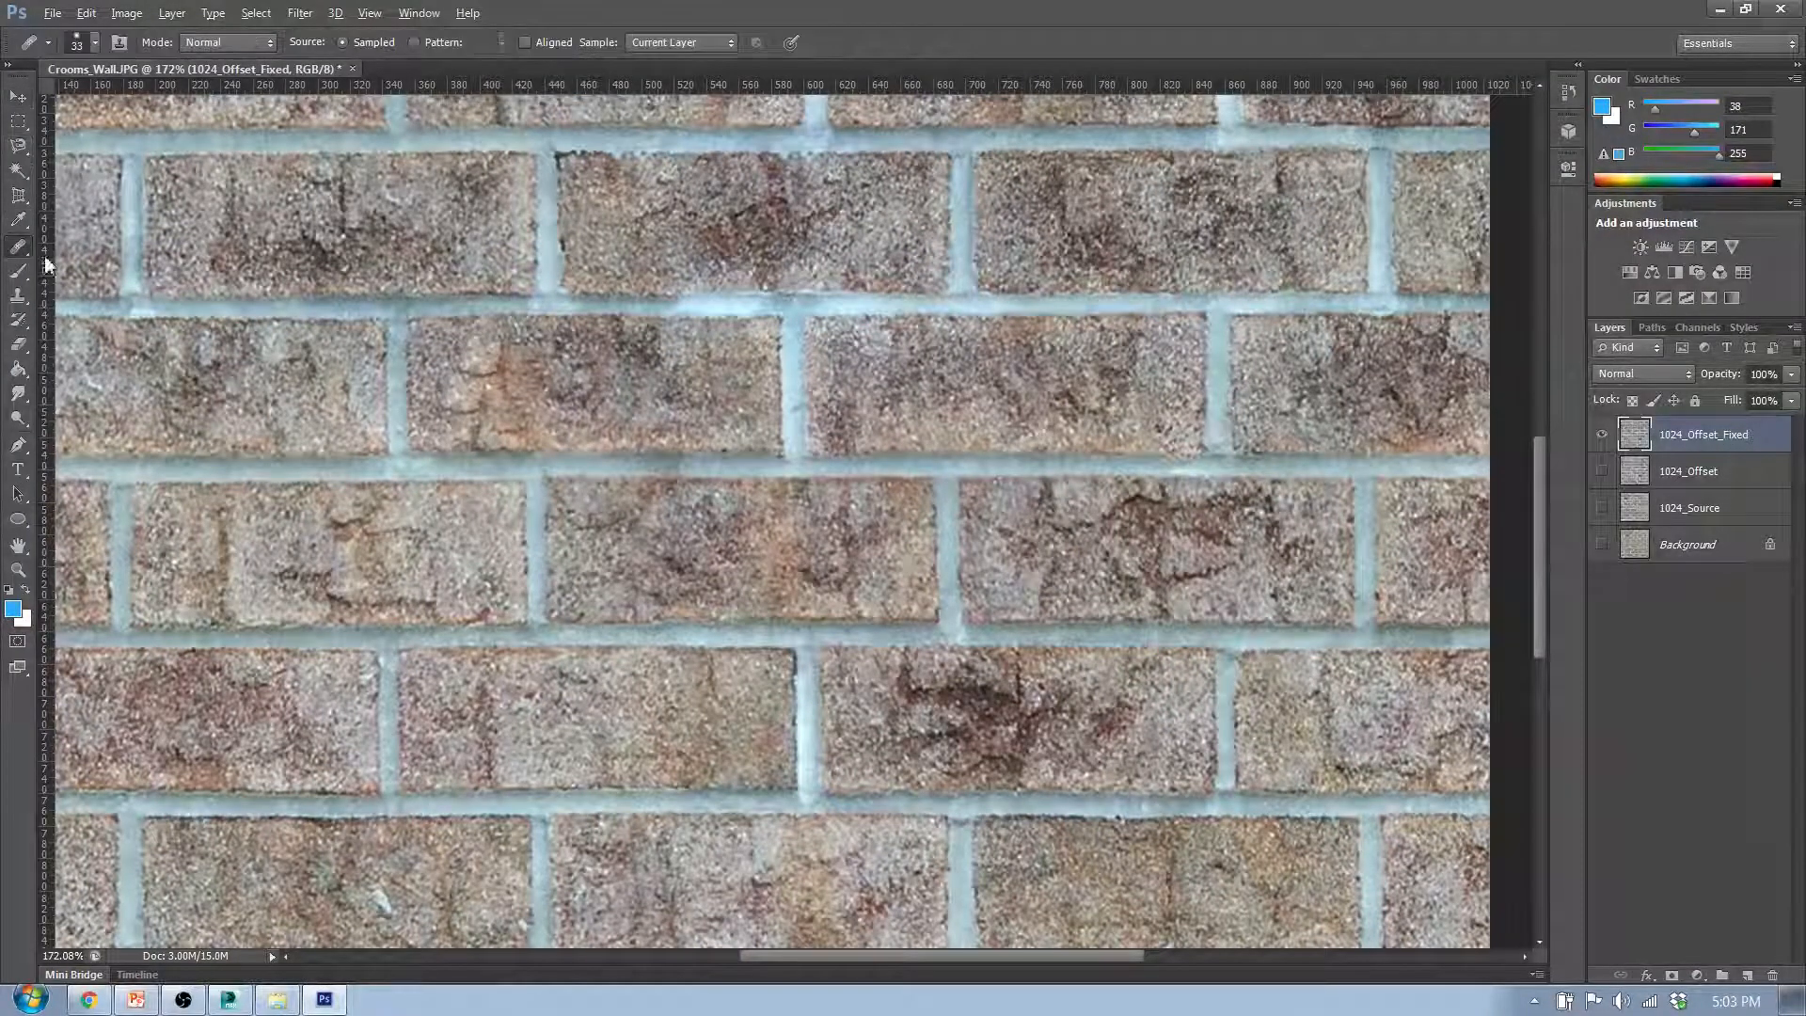
left_click(586, 390, "alt")
mouse_move(984, 704)
left_mouse_down()
mouse_move(903, 719)
mouse_move(988, 735)
mouse_move(1028, 705)
mouse_move(973, 764)
mouse_move(945, 767)
left_mouse_up()
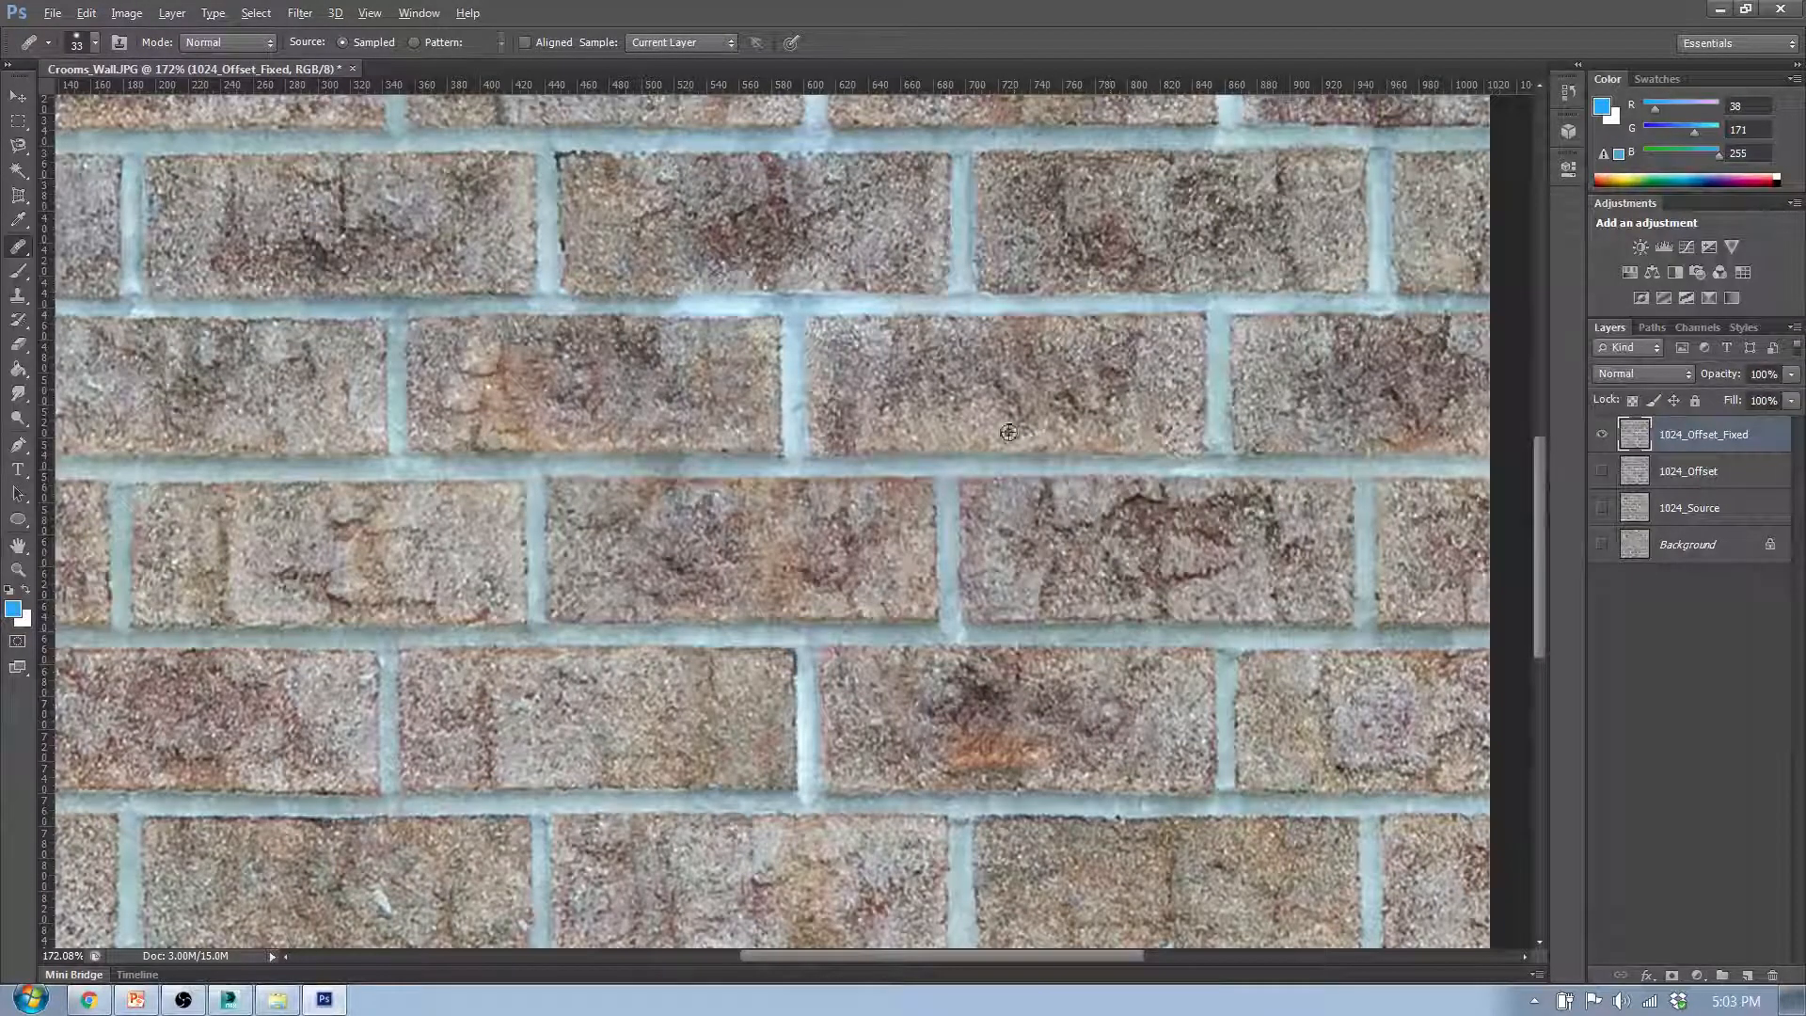
key("ctrl+alt+z")
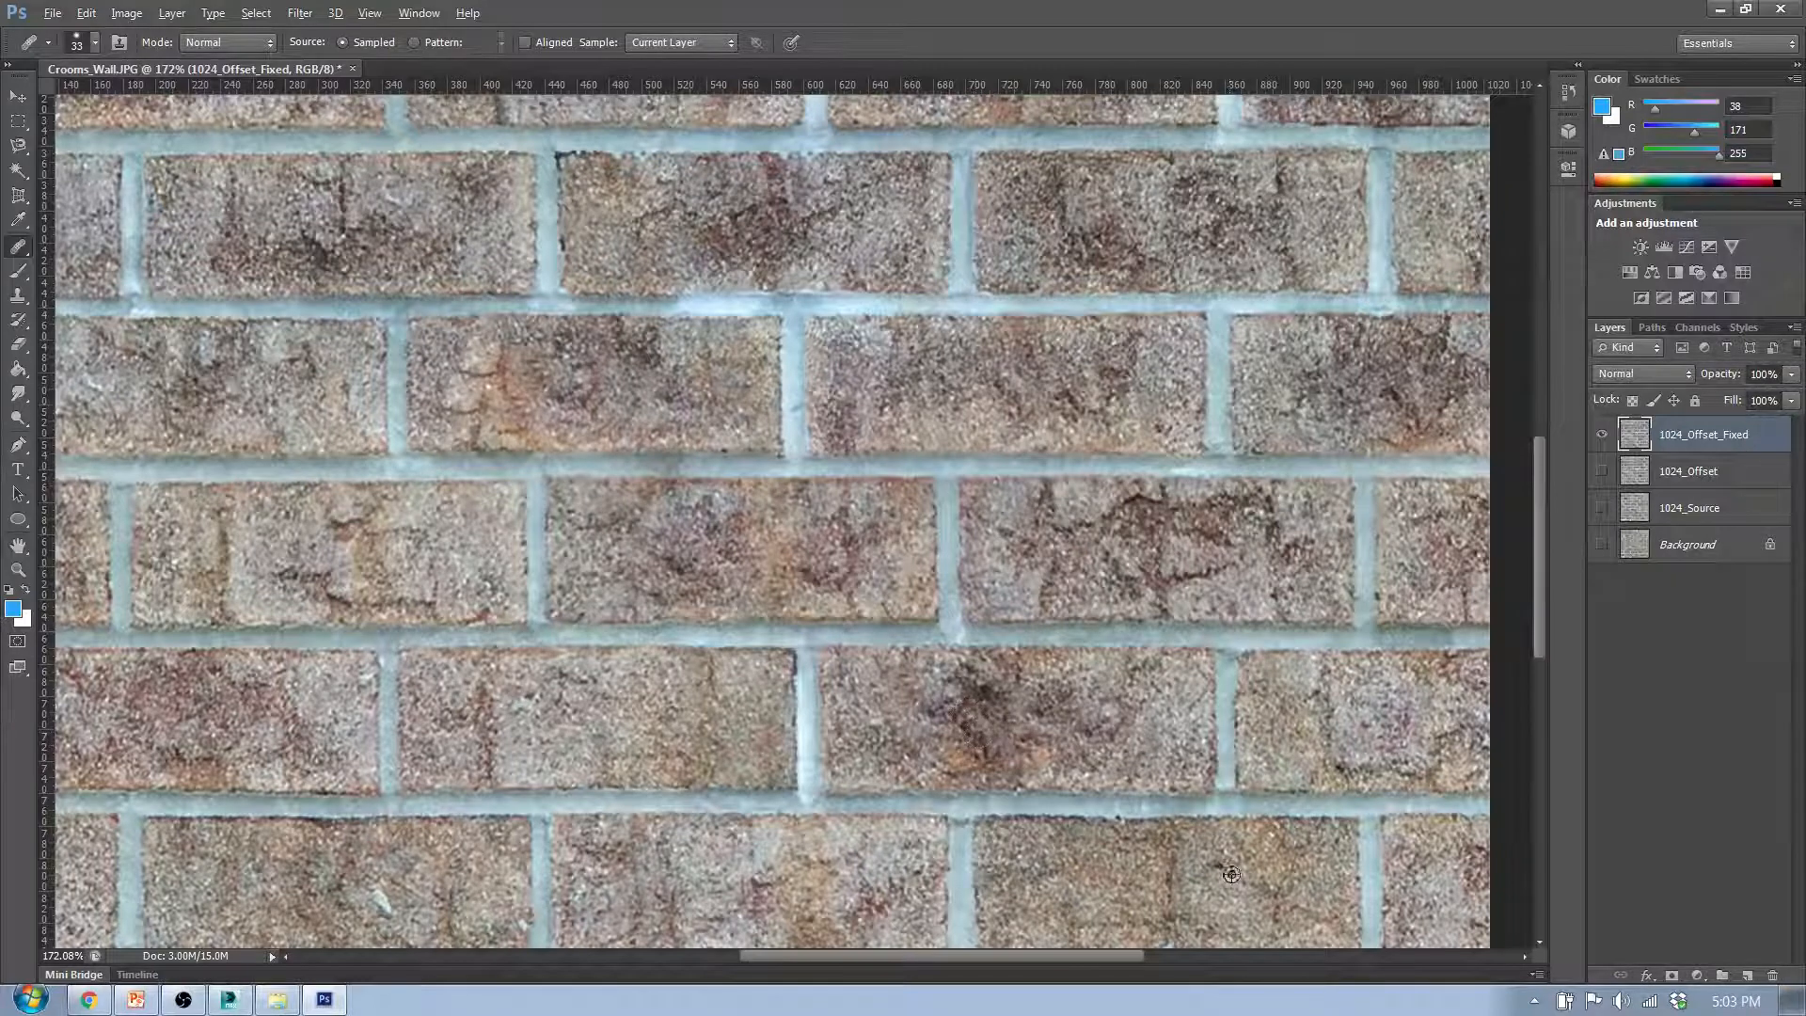
left_click_drag(1024, 723, 979, 696)
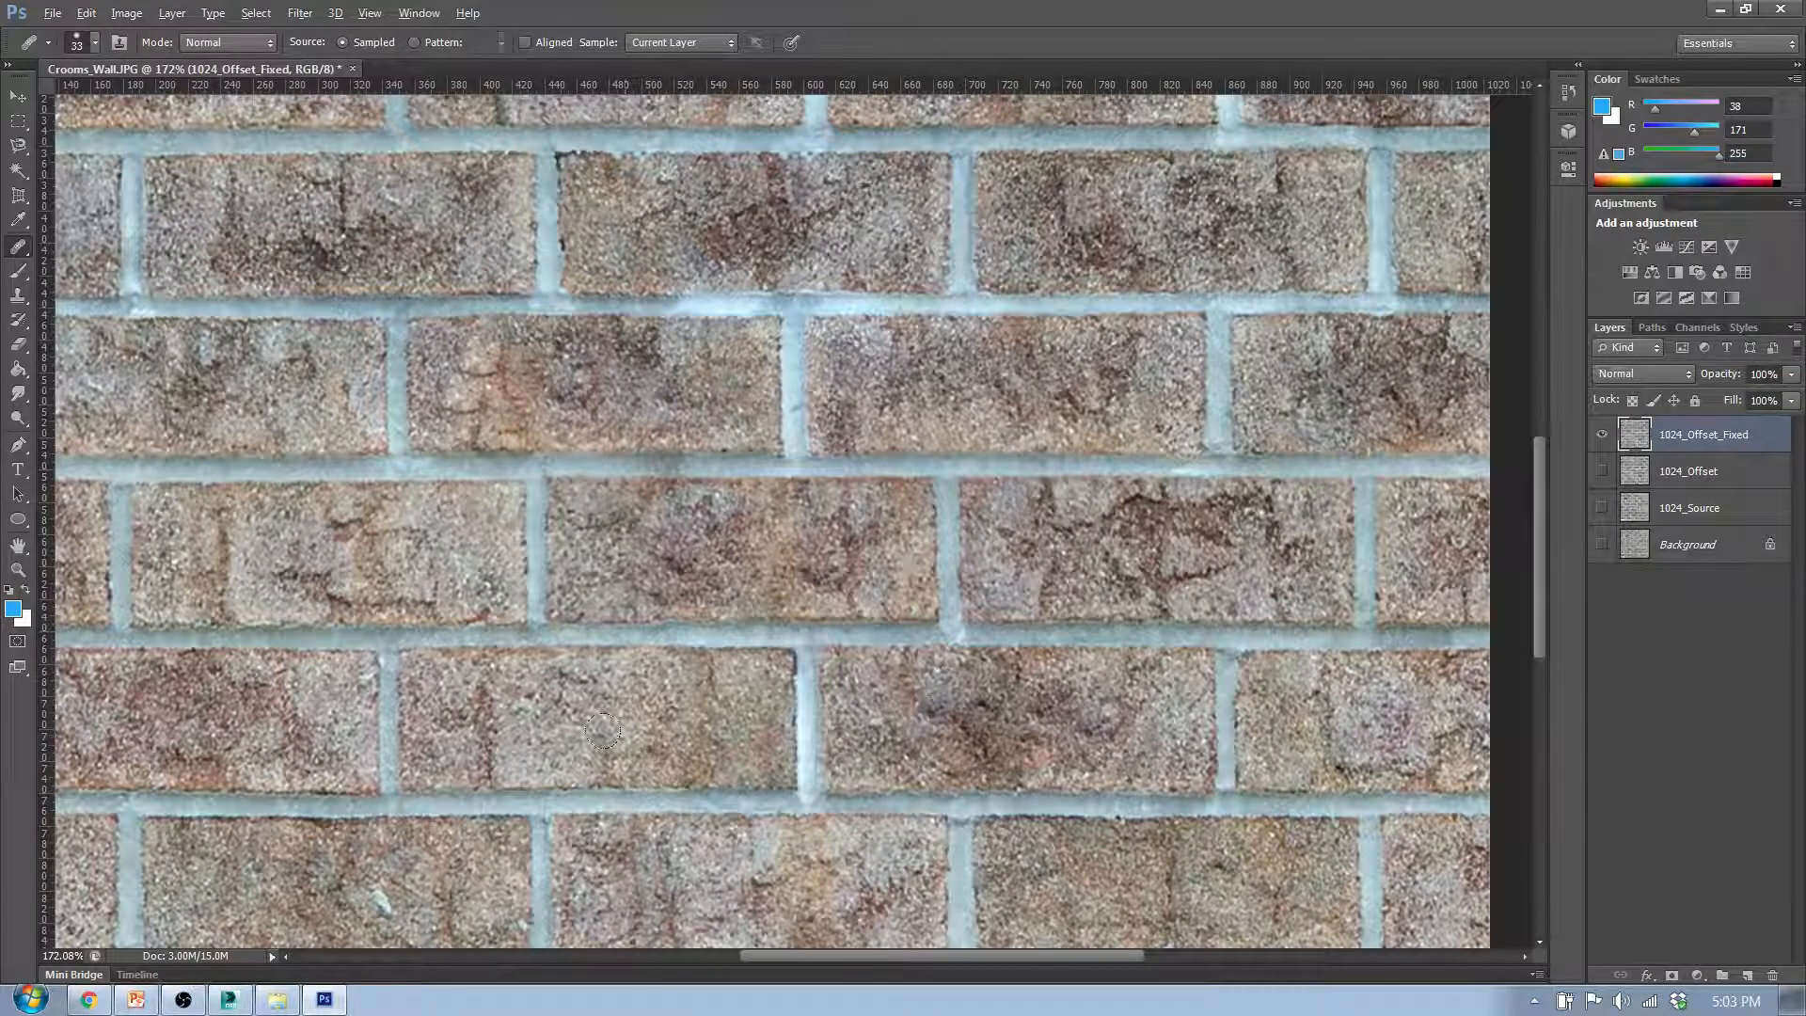
- Heal the dark cracks in the seventh row's fourth brick with texture sampled from other bricks
scroll(960, 722, "down", 3)
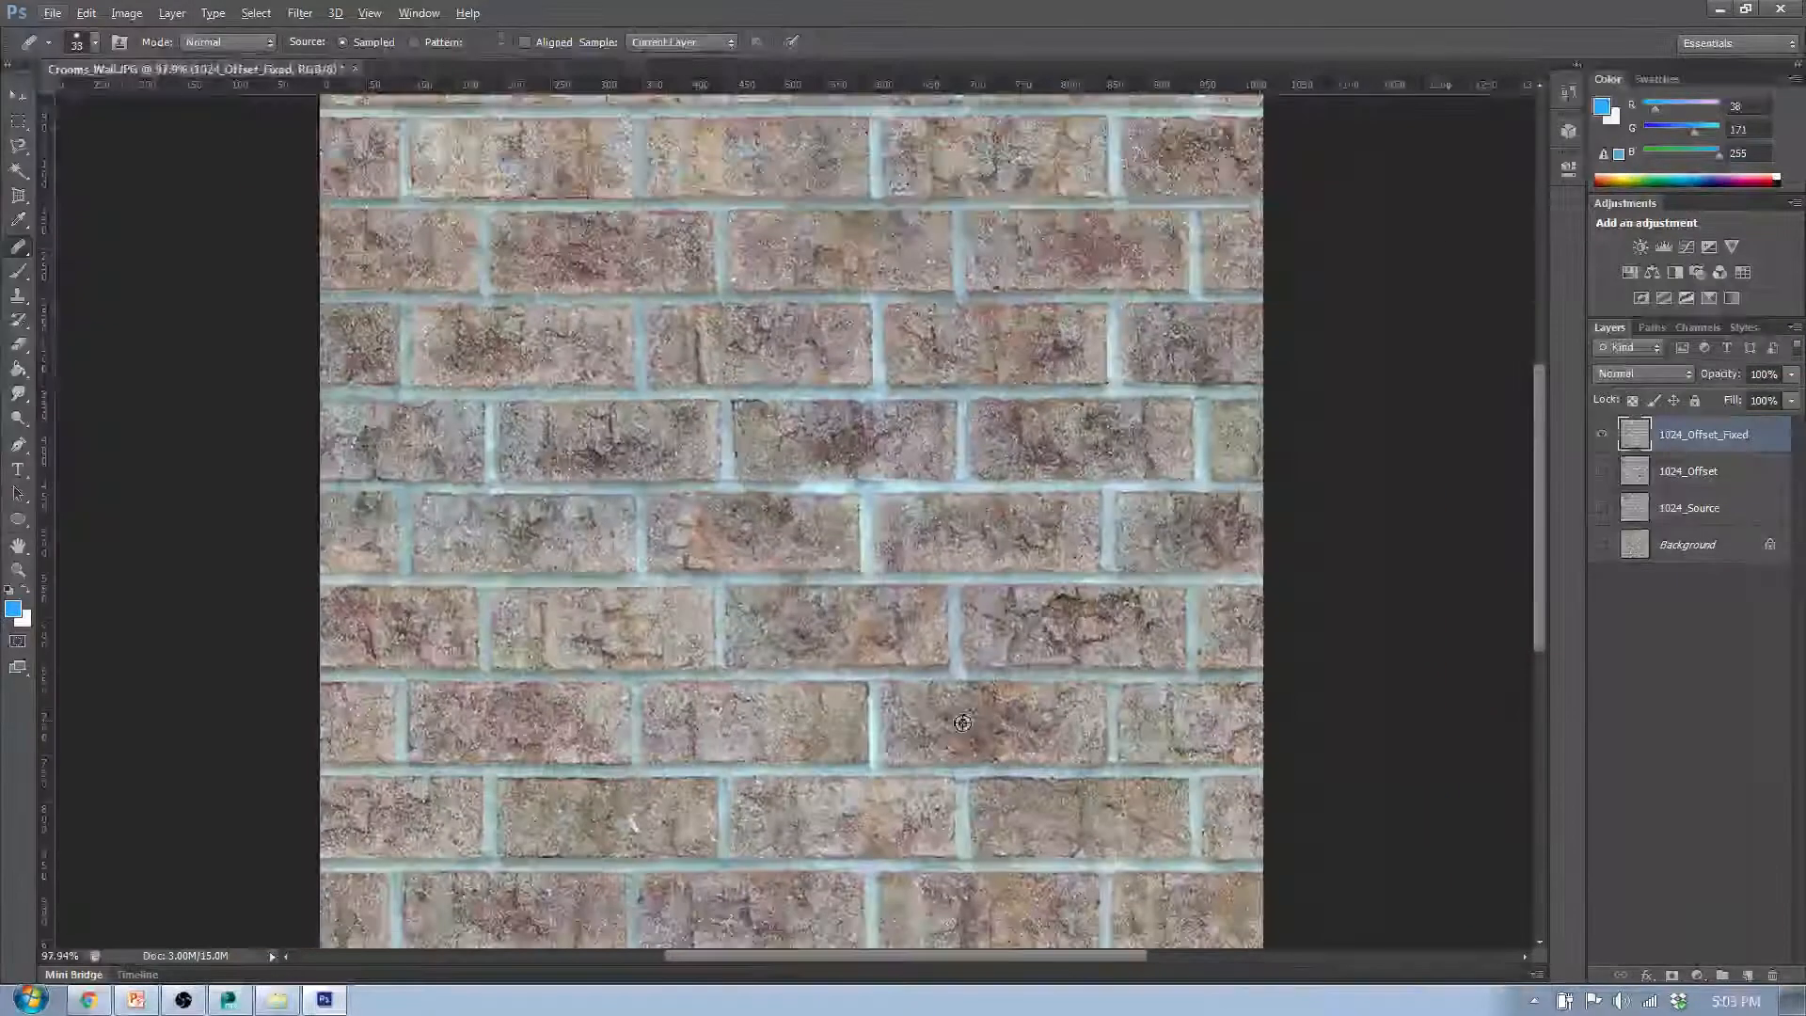
left_click(1025, 287, "alt")
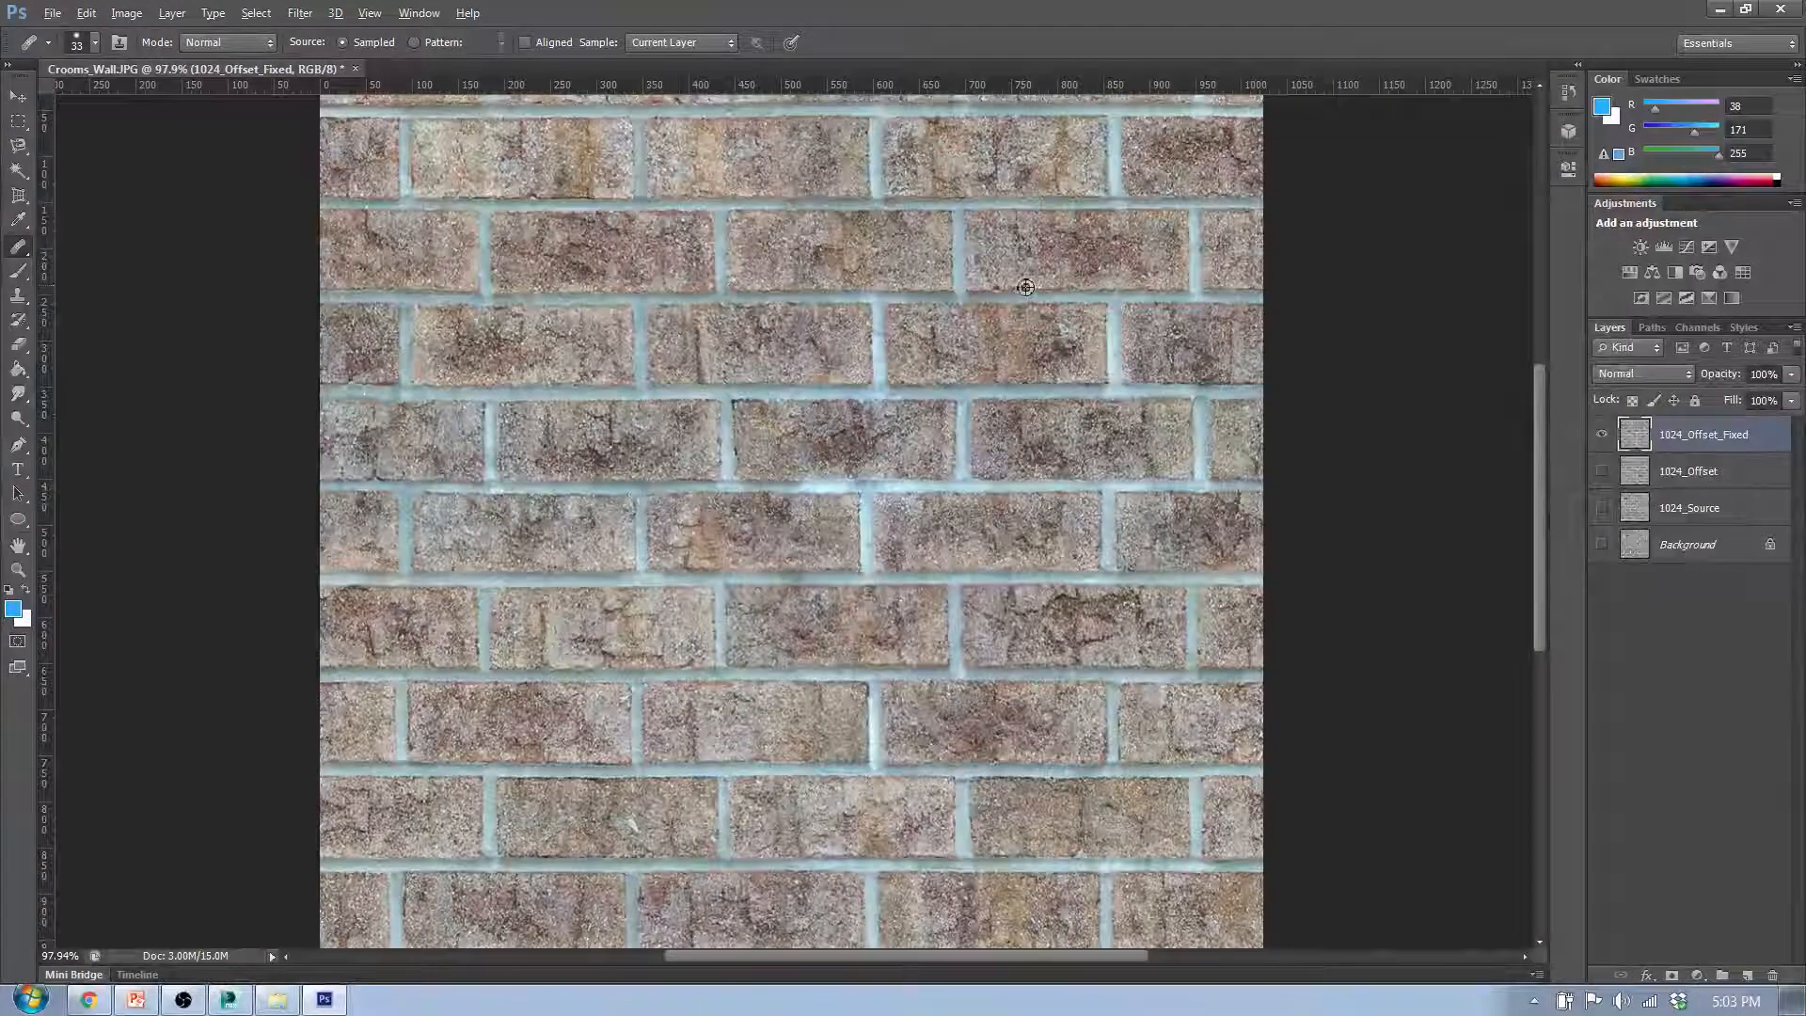
mouse_move(1073, 642)
left_mouse_down()
mouse_move(1086, 605)
mouse_move(1200, 655)
left_mouse_up()
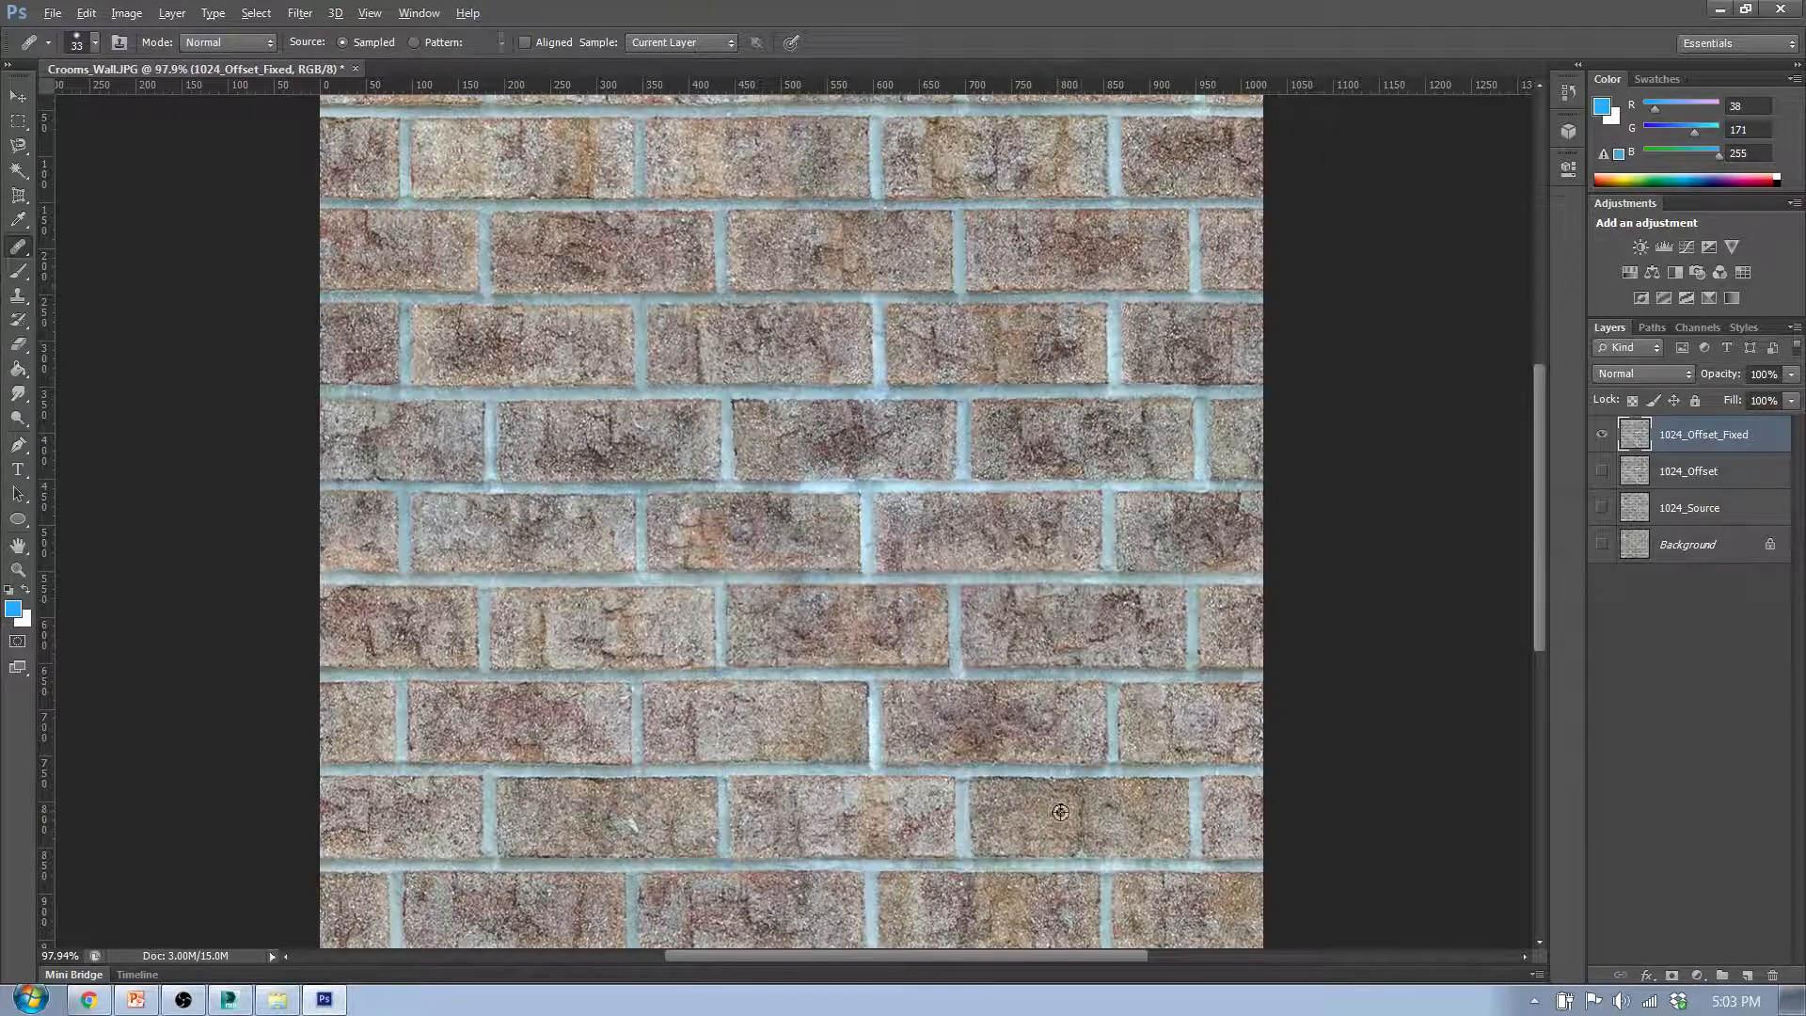
left_click(1060, 812, "alt")
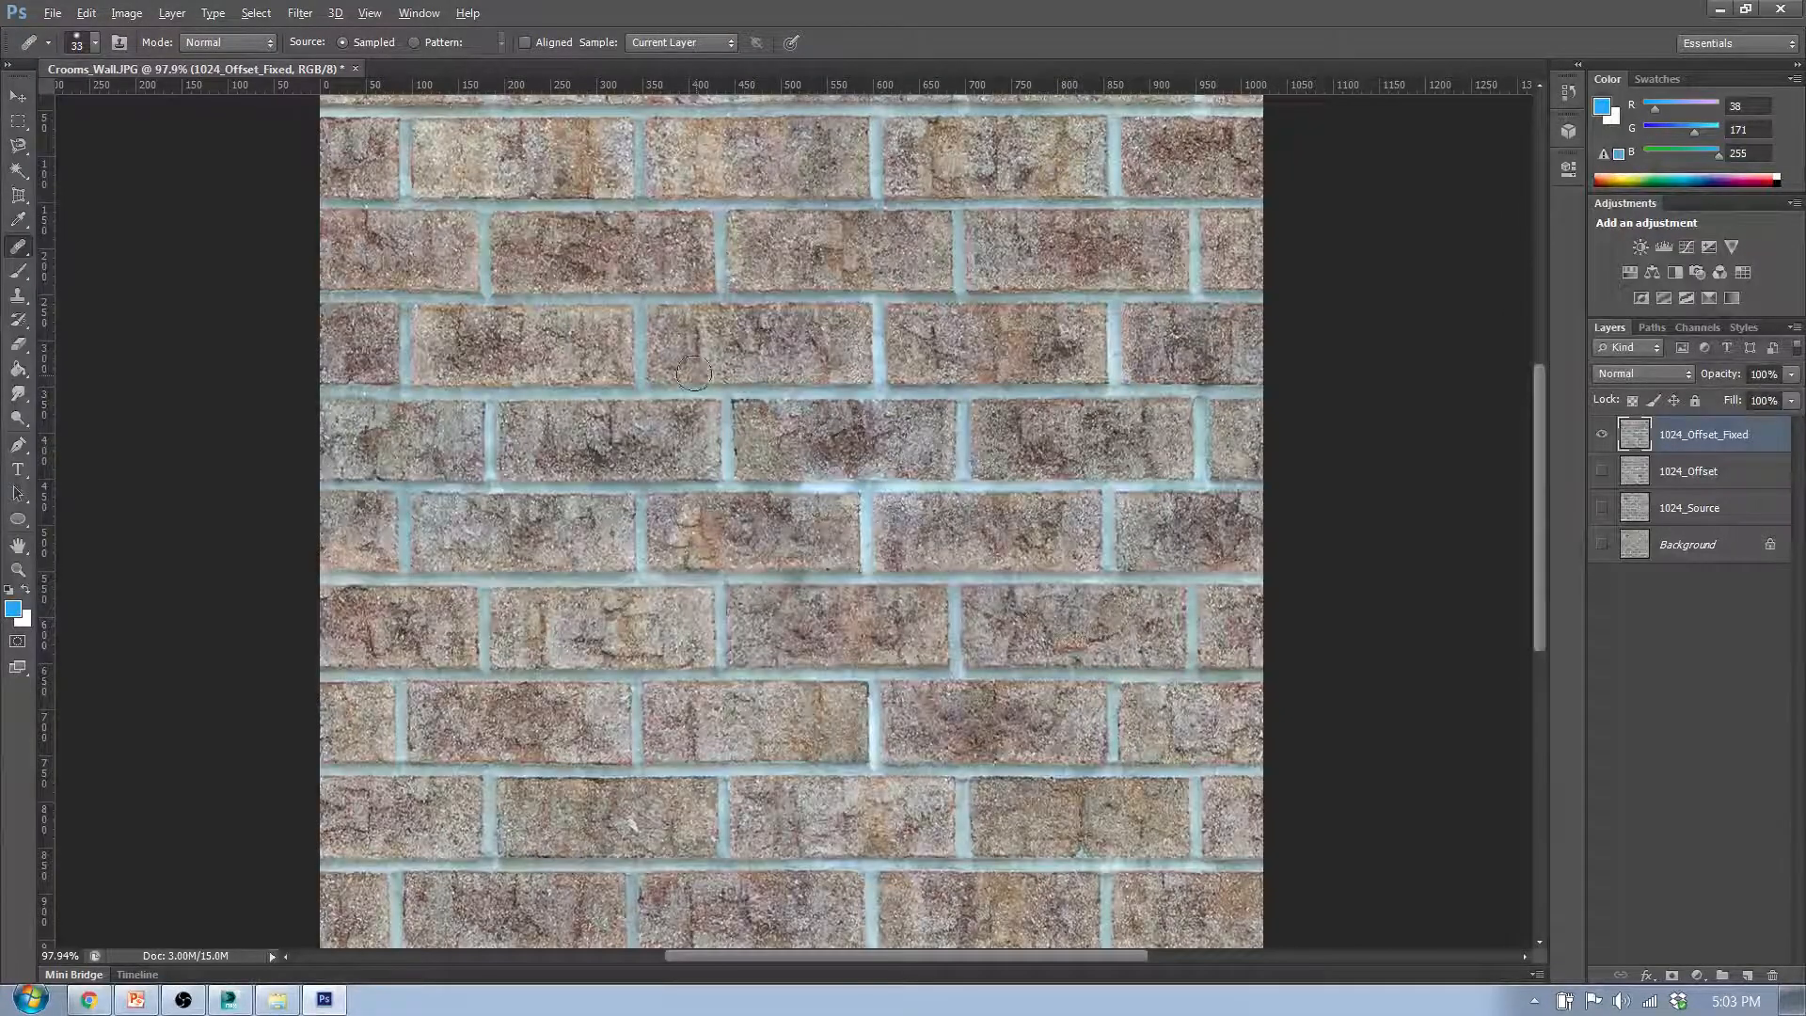
- Break up the dark patches in the fifth row's second and third bricks with texture sampled from the rows above
scroll(681, 368, "up", 5)
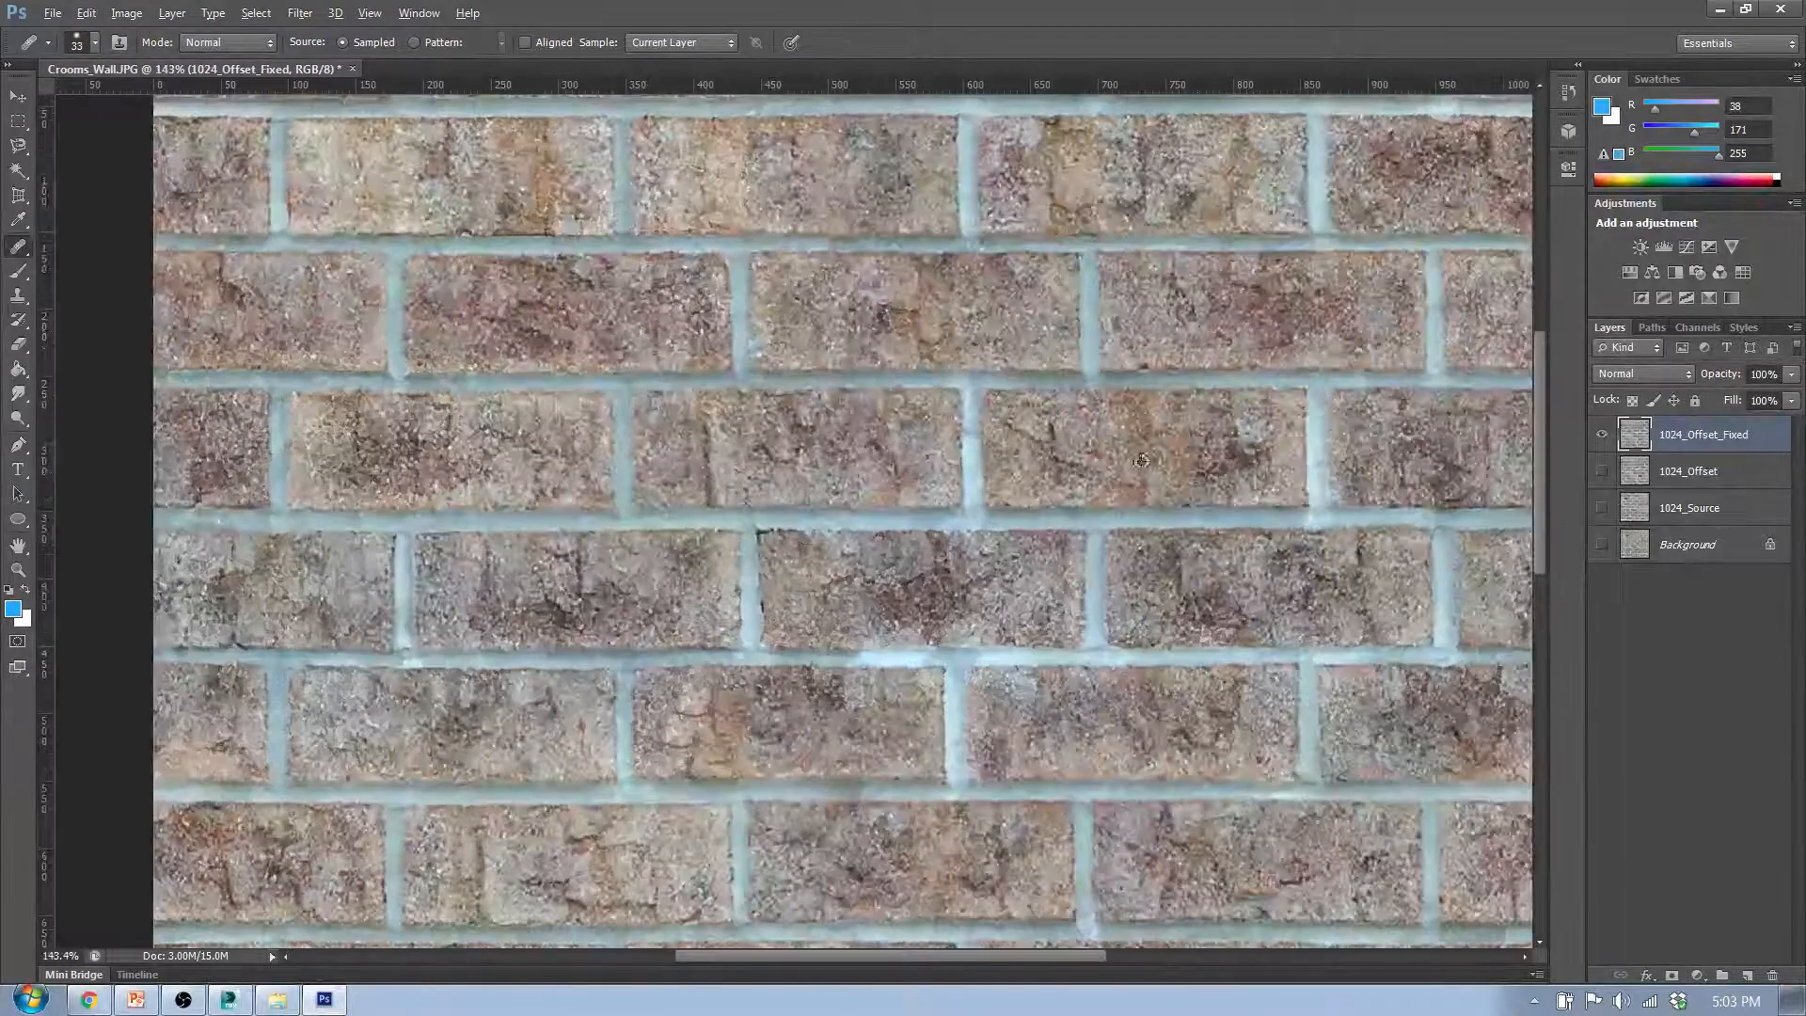
left_click(1141, 461, "alt")
mouse_move(888, 566)
left_mouse_down()
mouse_move(880, 617)
mouse_move(866, 570)
mouse_move(849, 582)
mouse_move(999, 589)
mouse_move(879, 597)
mouse_move(894, 607)
left_mouse_up()
key("ctrl+z")
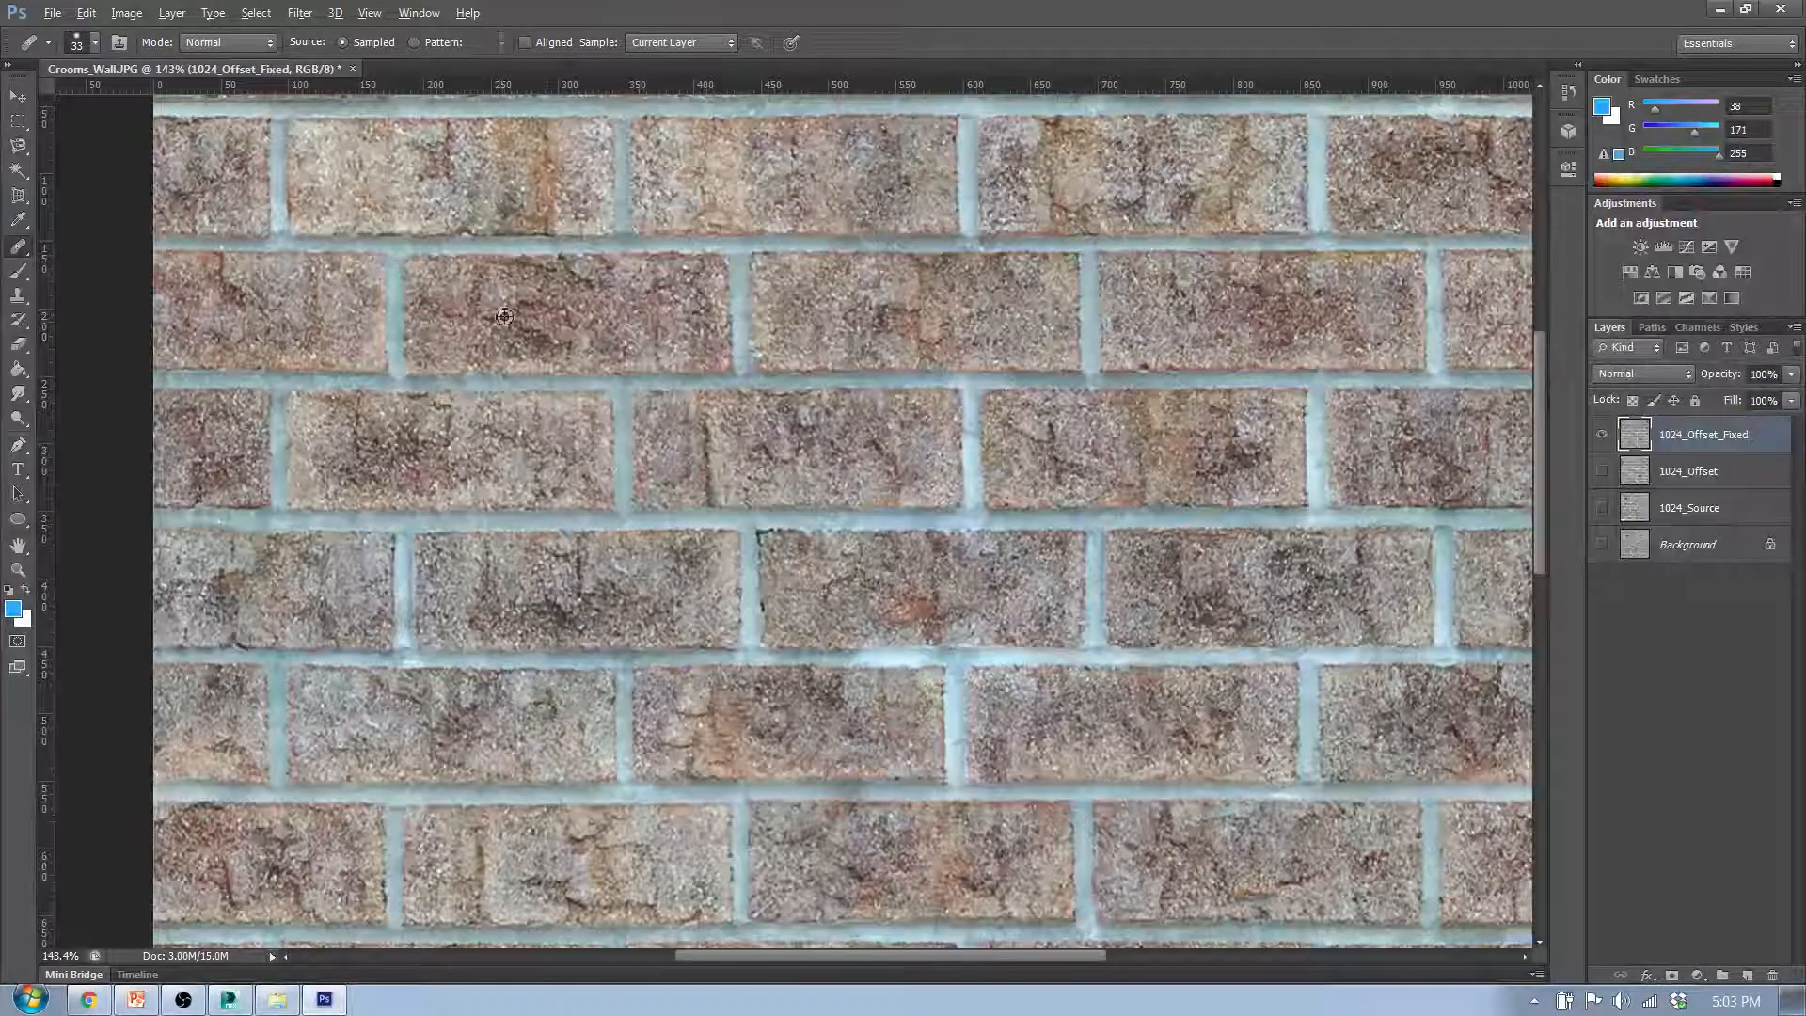
left_click_drag(601, 588, 518, 584)
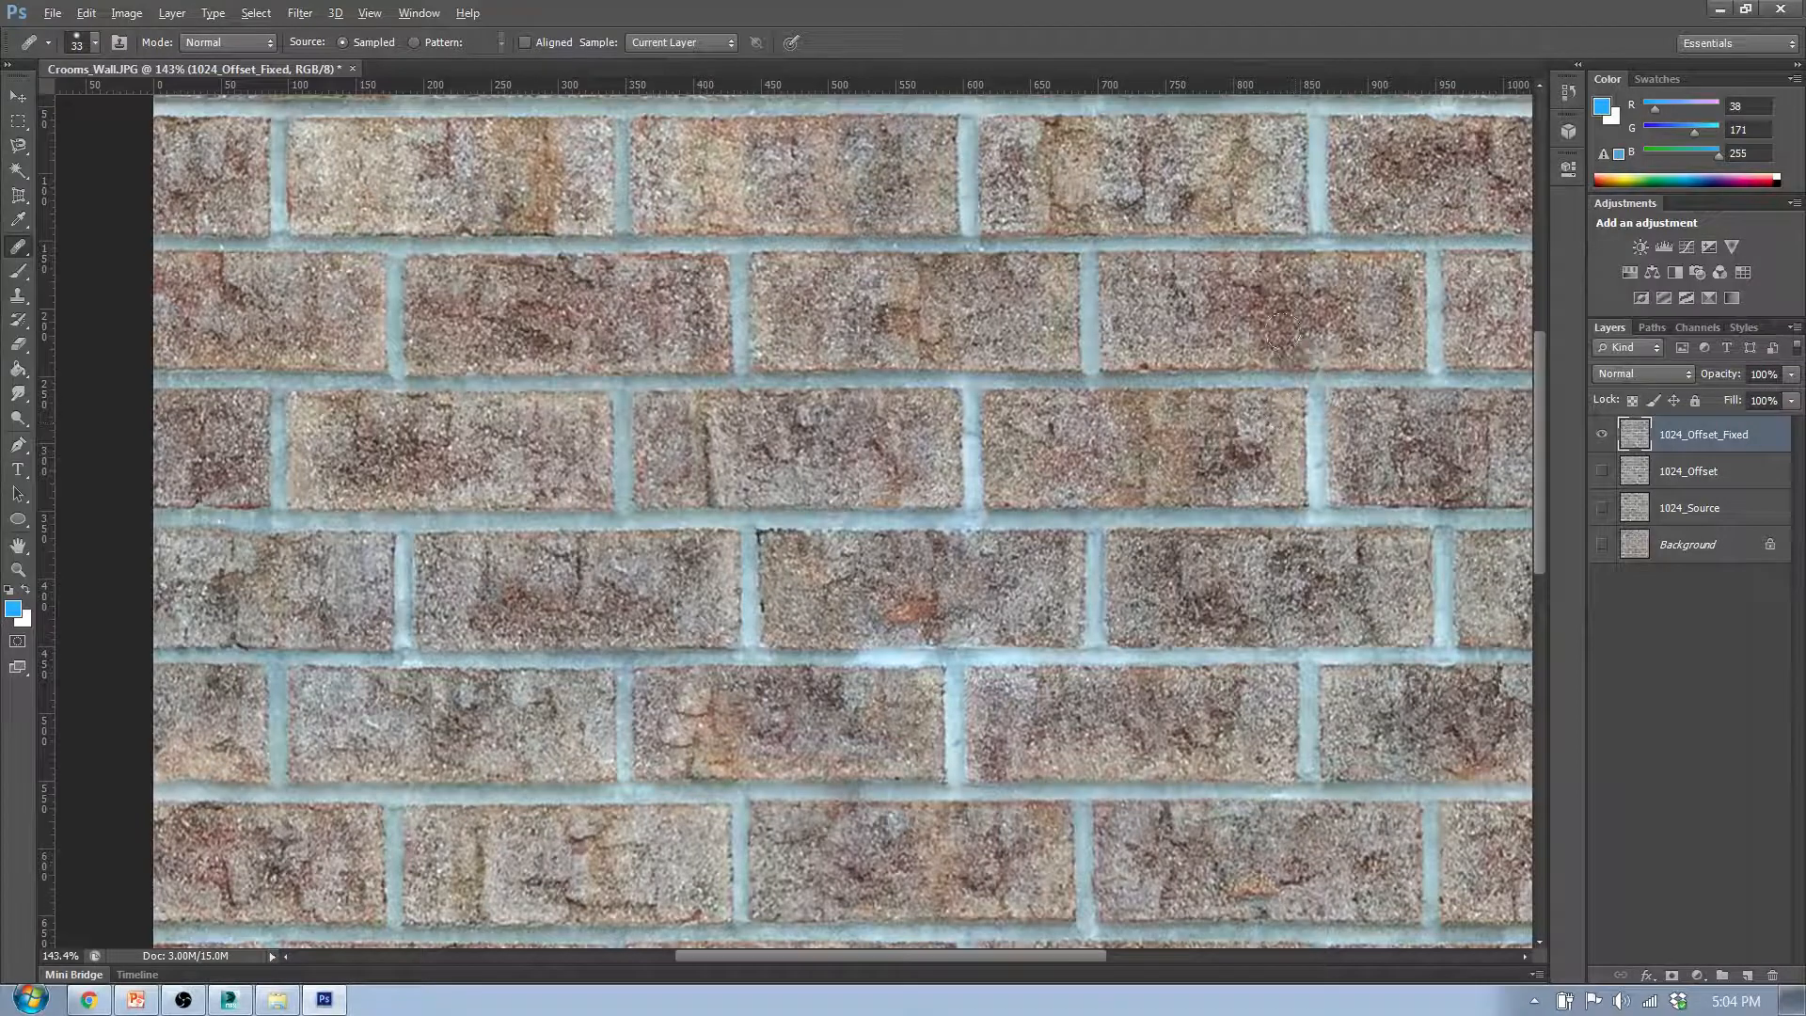
- Soften the distinctive markings in the second row's second brick and the orange patch in the sixth row's third brick
left_click(1324, 552, "alt")
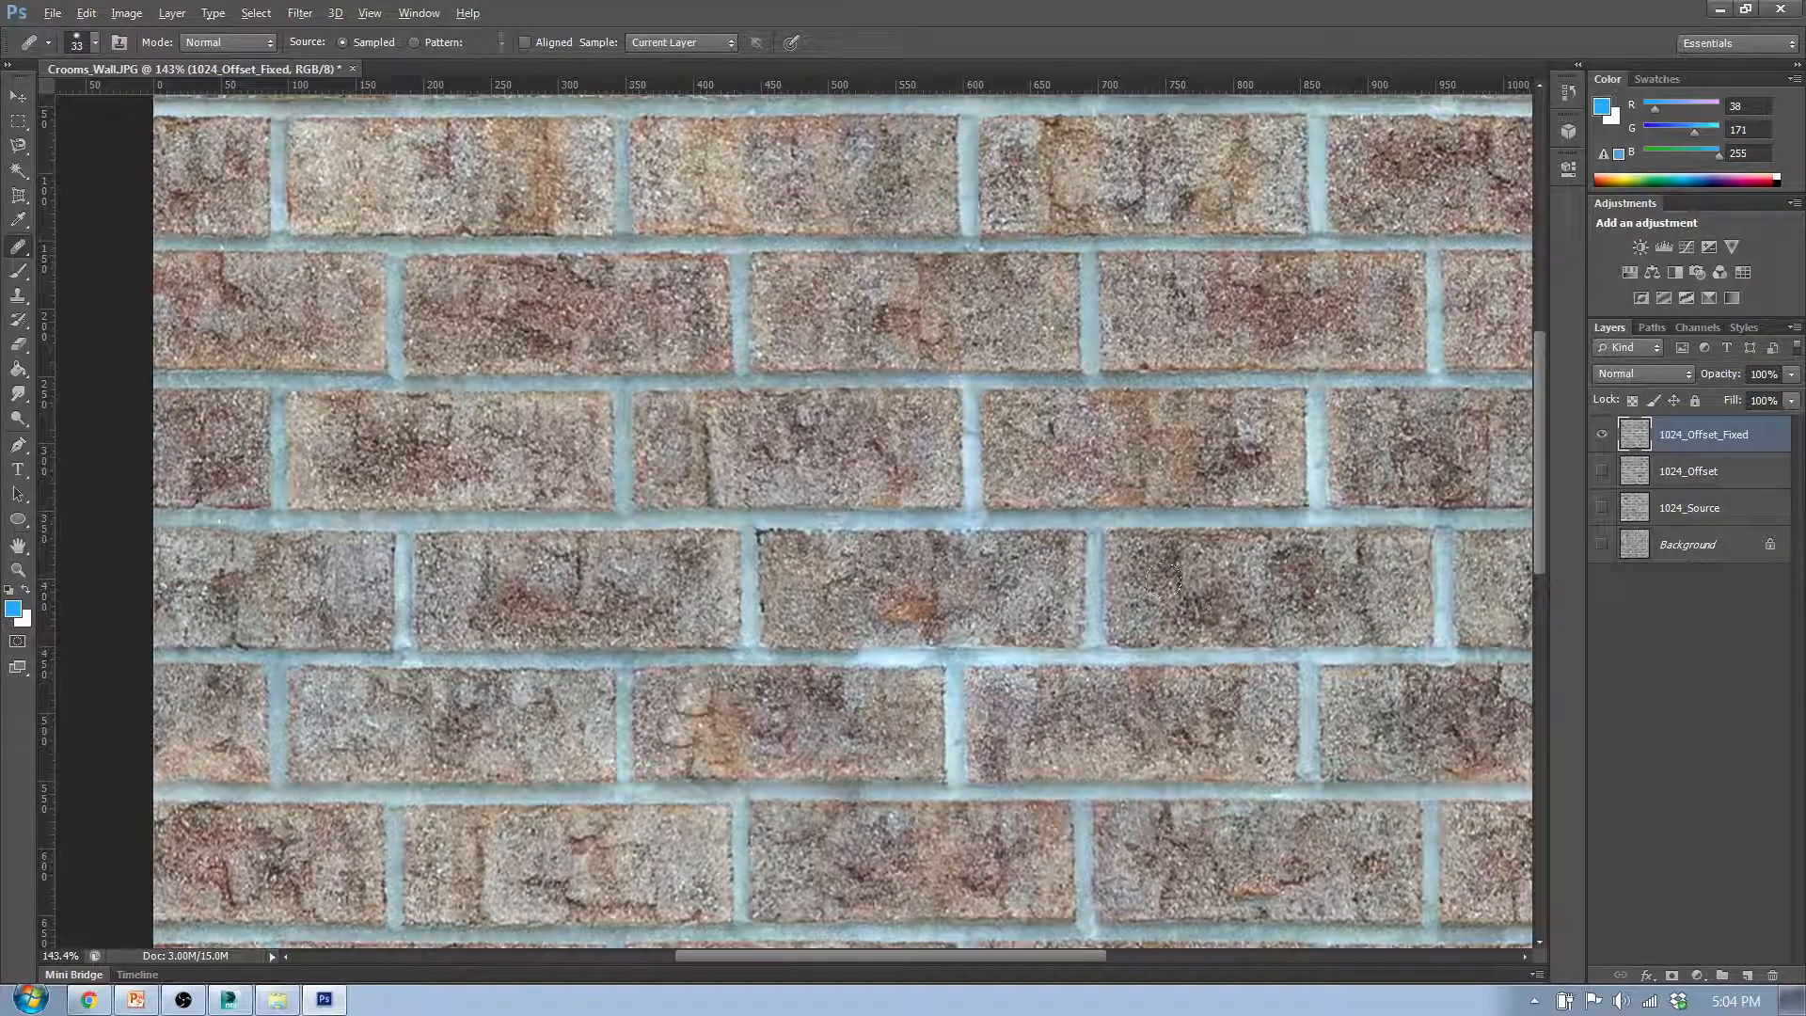
left_click(751, 171, "alt")
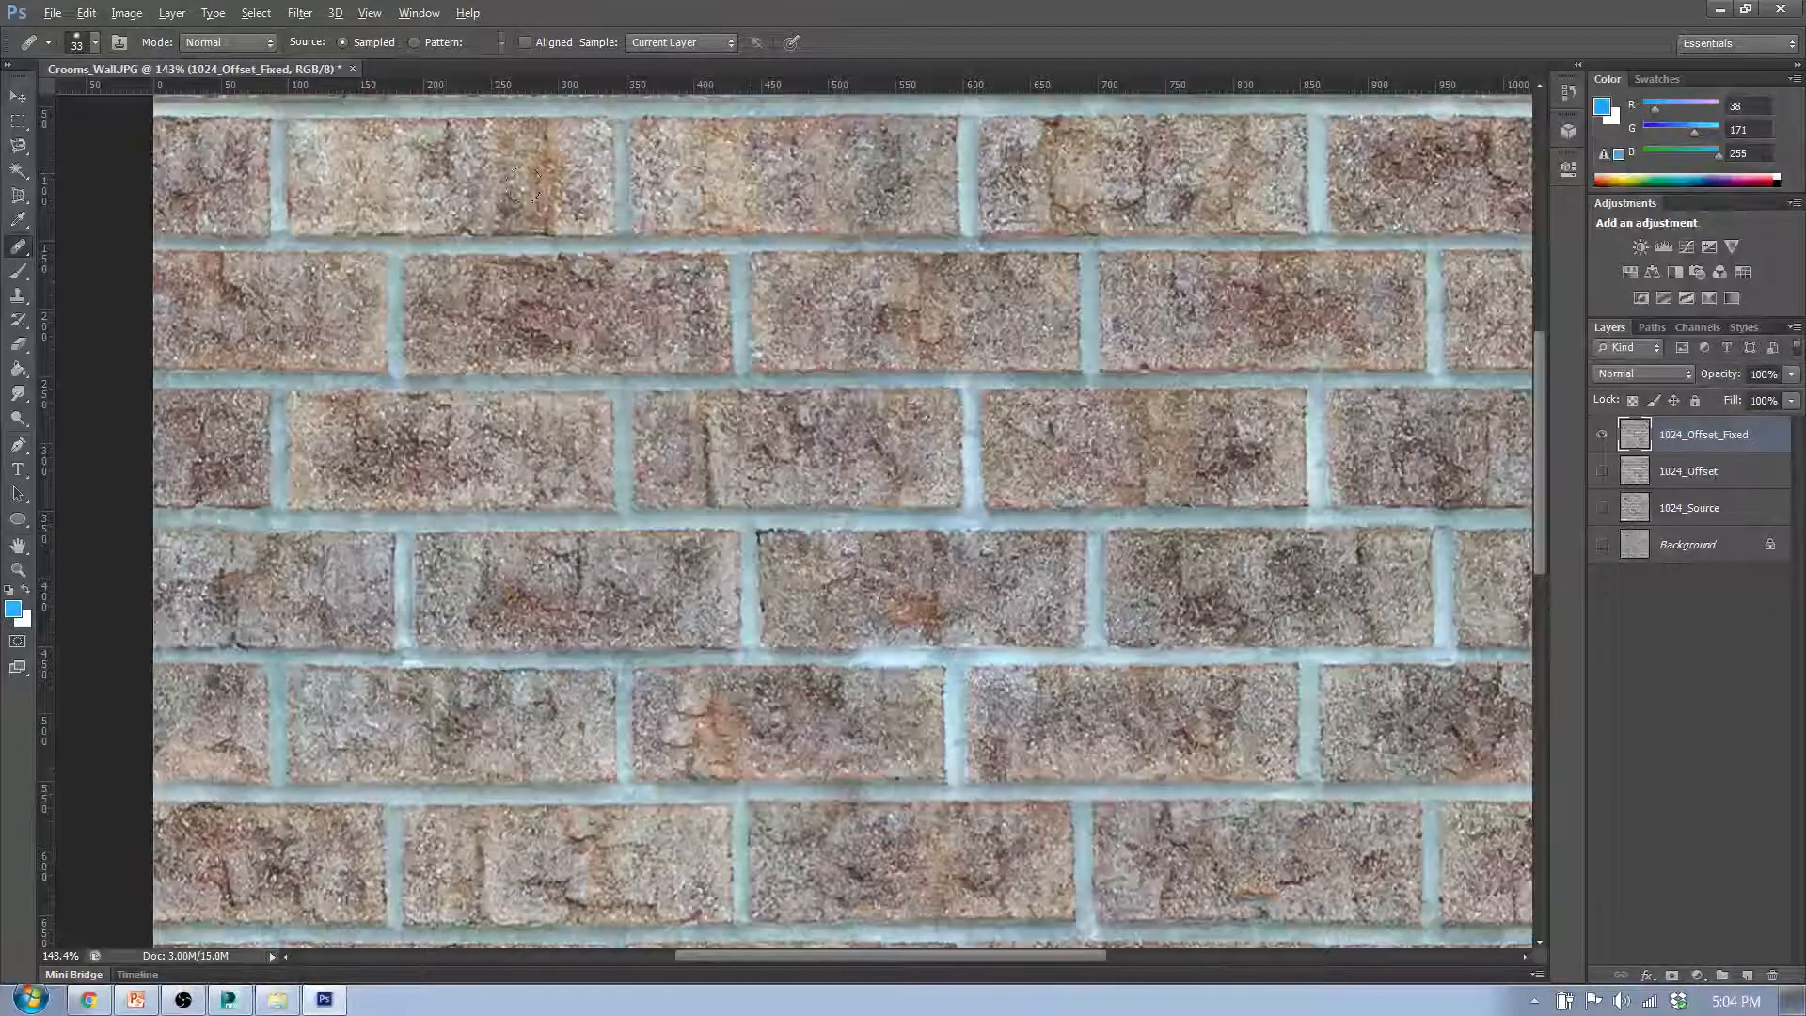
mouse_move(454, 174)
left_mouse_down()
mouse_move(430, 149)
mouse_move(416, 162)
left_mouse_up()
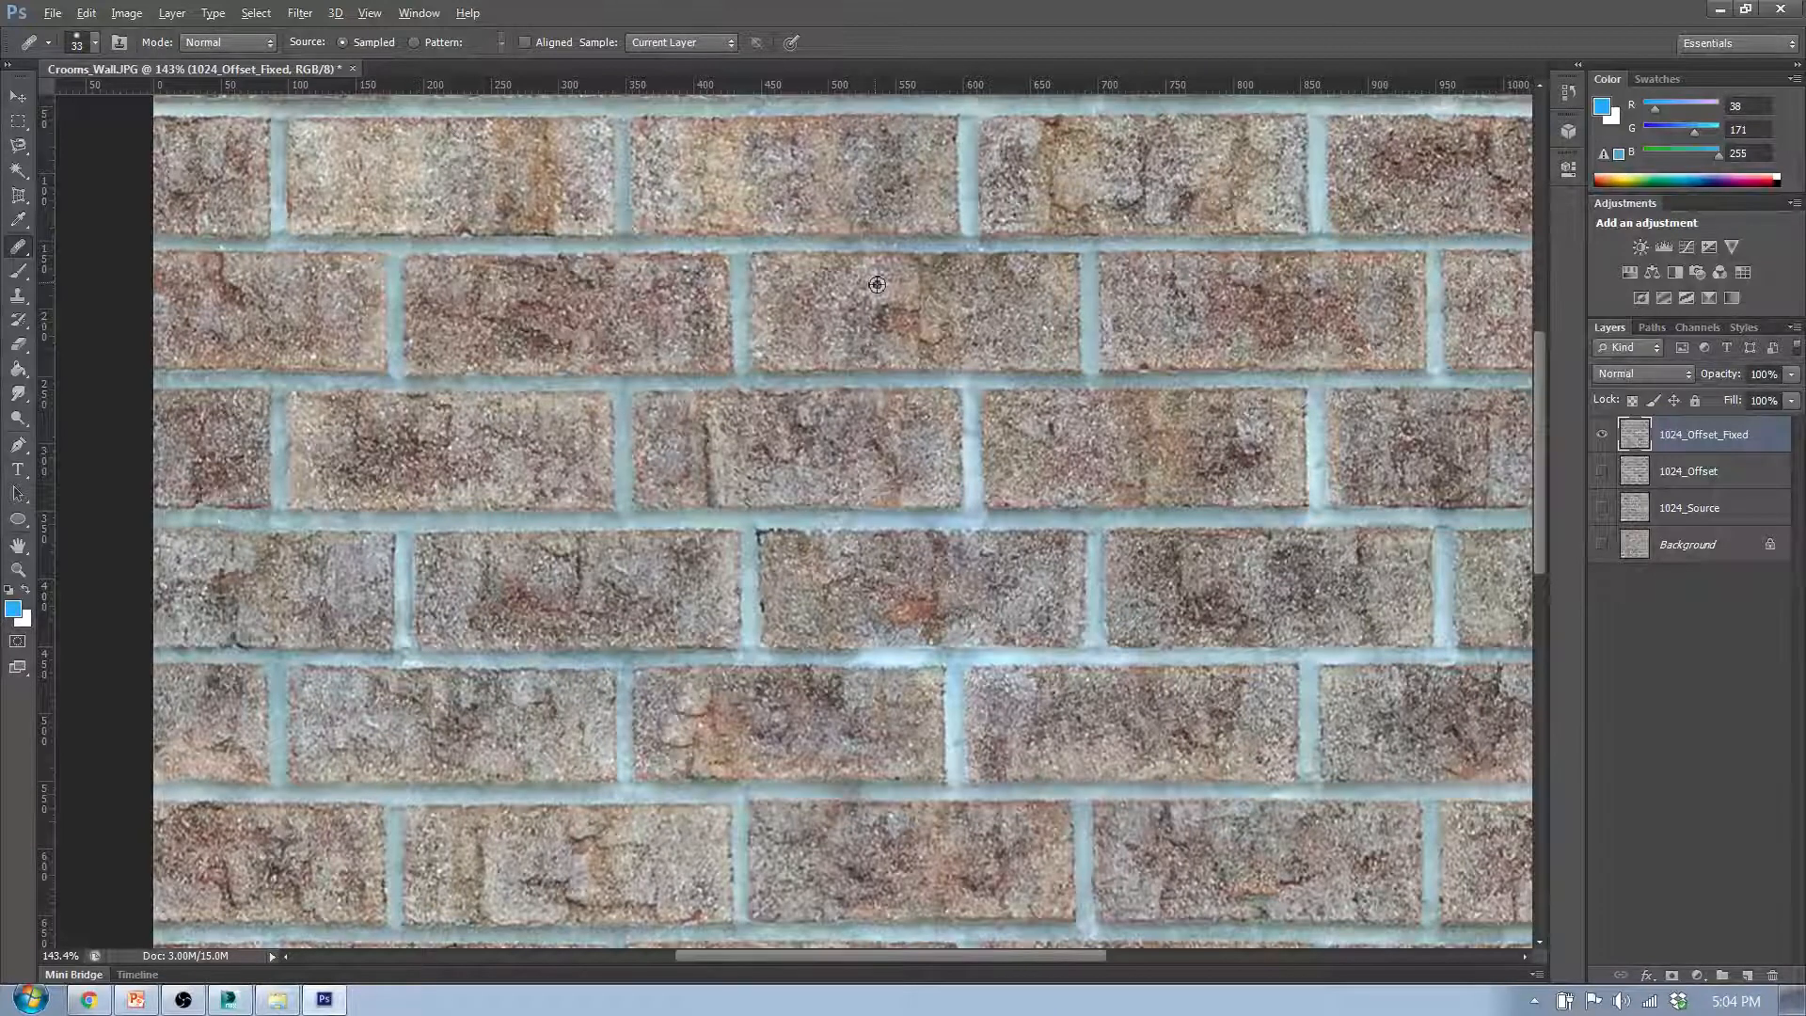
left_click_drag(769, 719, 733, 712)
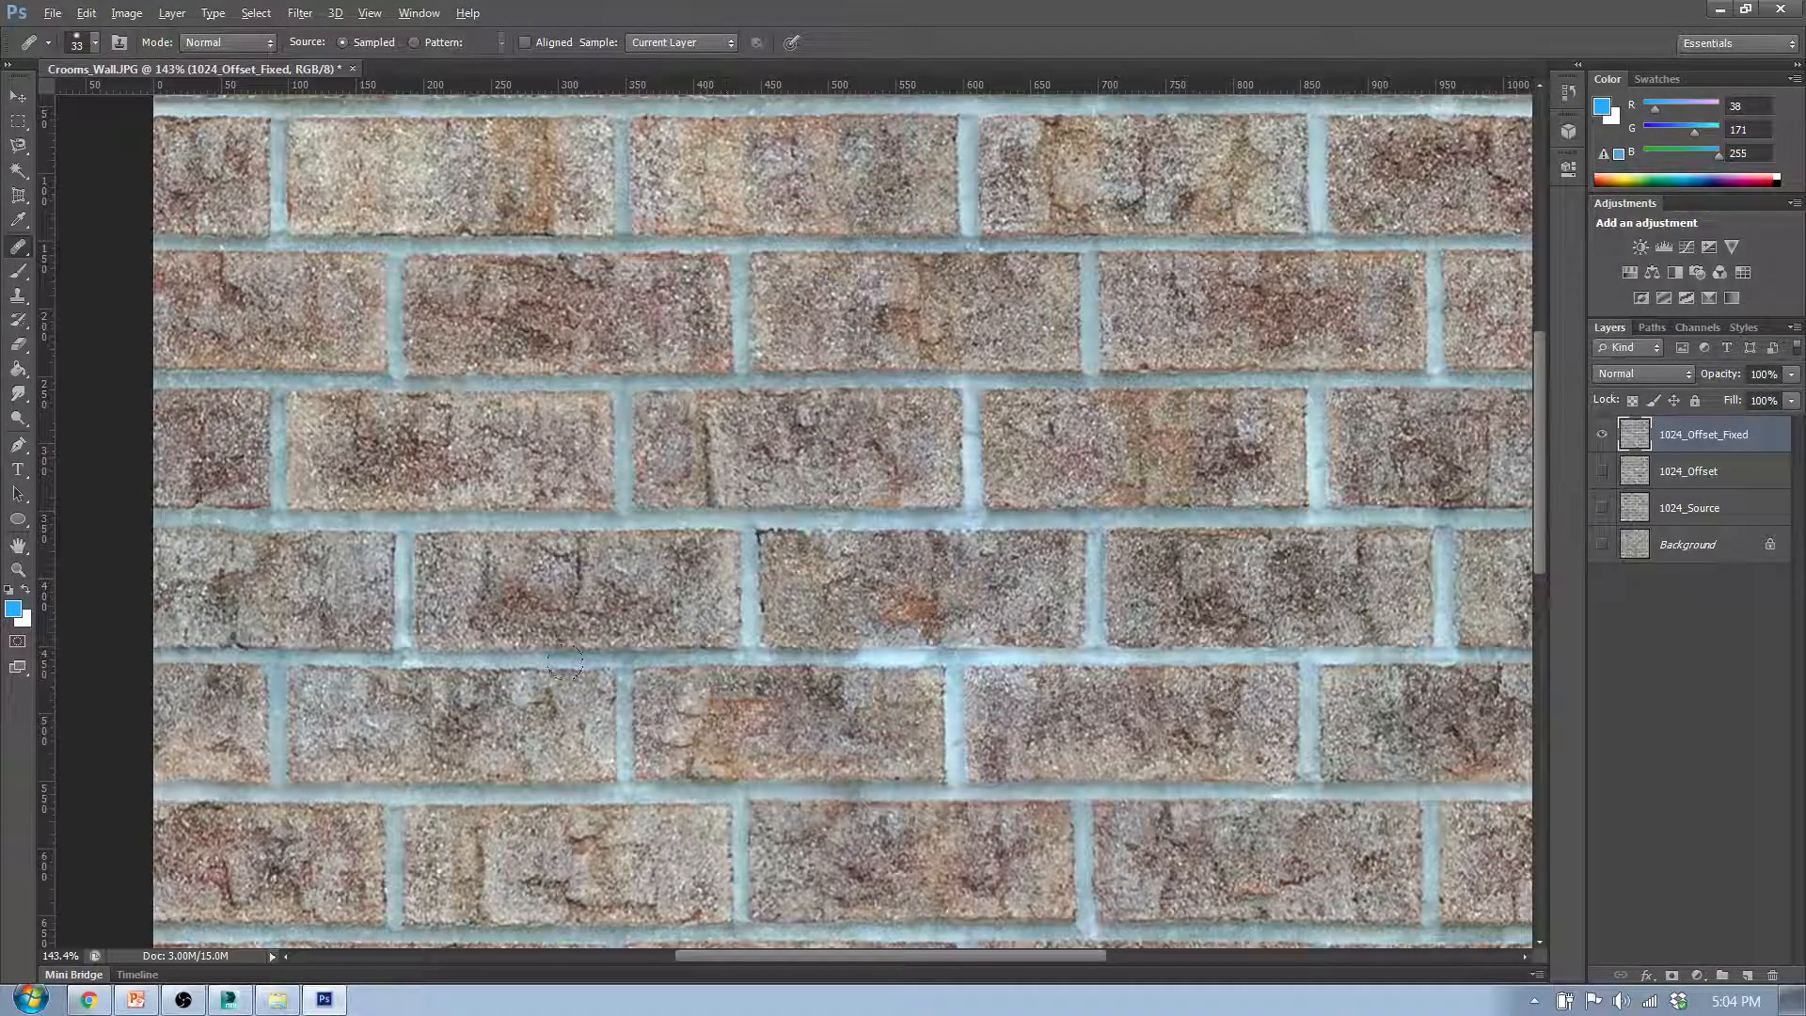
- Blend the markings in the fourth row's third brick with sampled brick texture and check the overall pattern
left_click(535, 571, "alt")
mouse_move(842, 443)
left_mouse_down()
mouse_move(795, 437)
mouse_move(817, 442)
left_mouse_up()
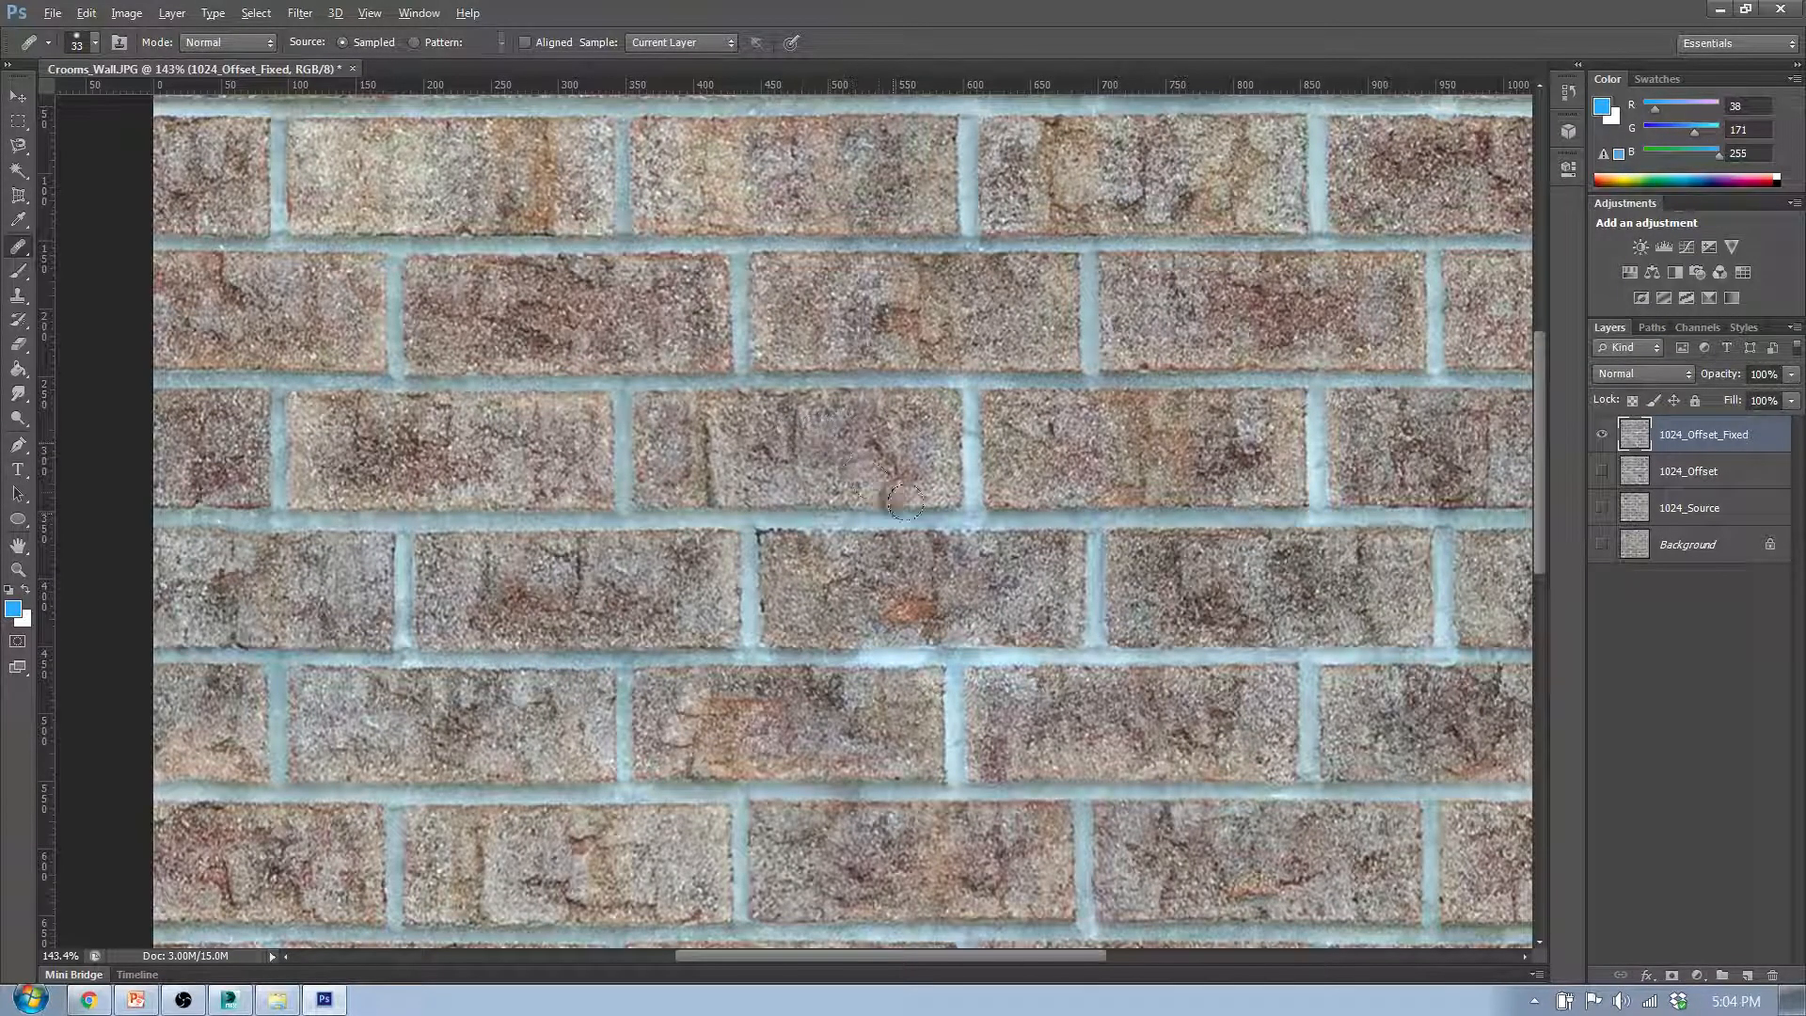
scroll(946, 521, "down", 5)
scroll(902, 388, "up", 5)
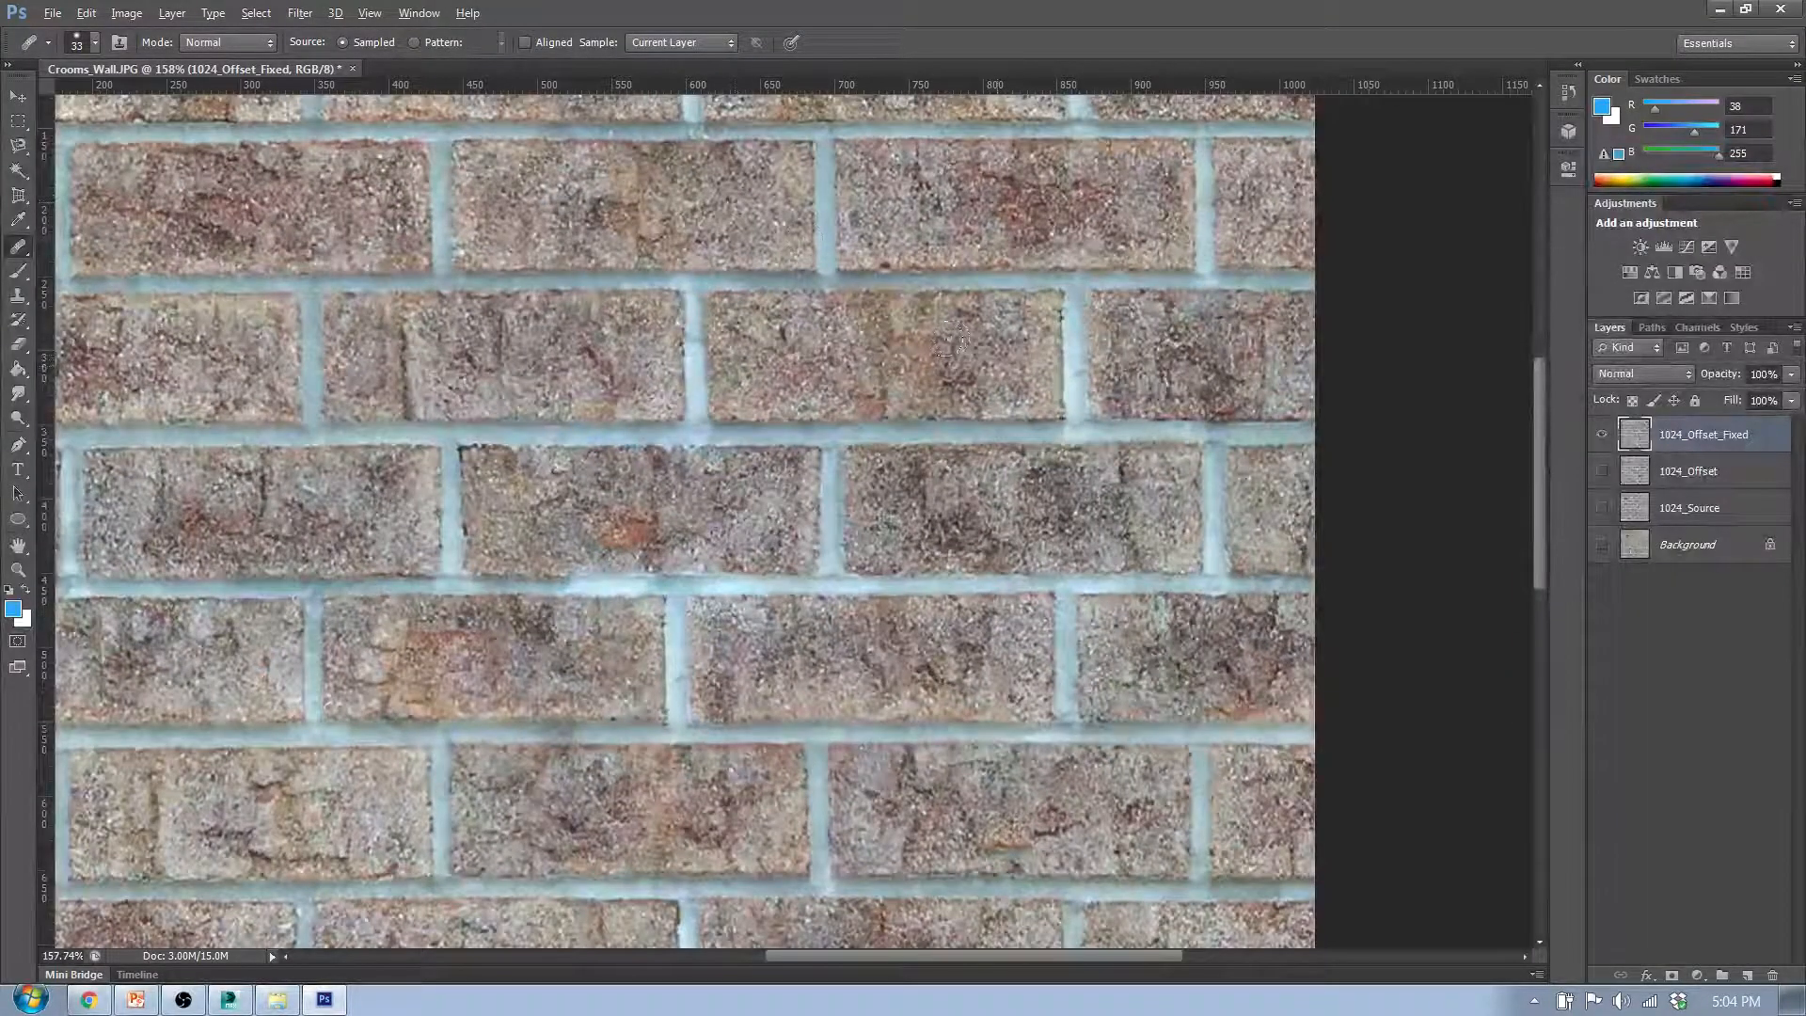
scroll(967, 354, "down", 5)
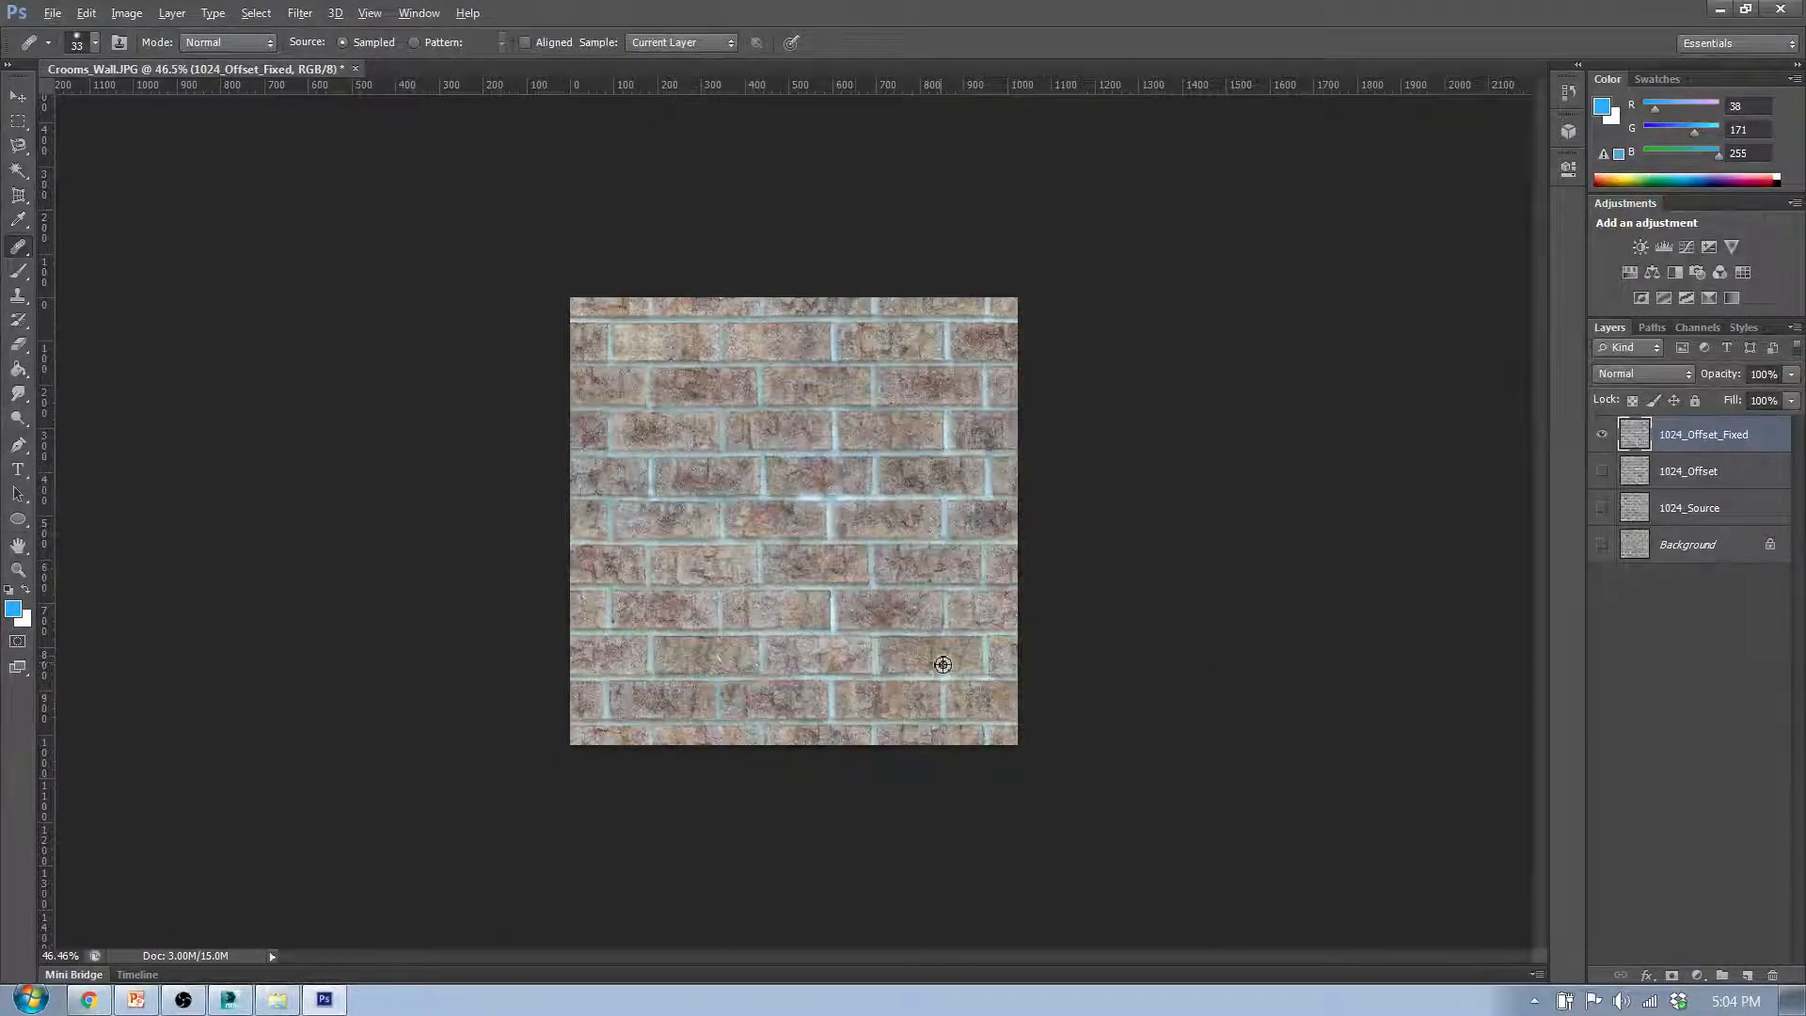
scroll(893, 472, "up", 5)
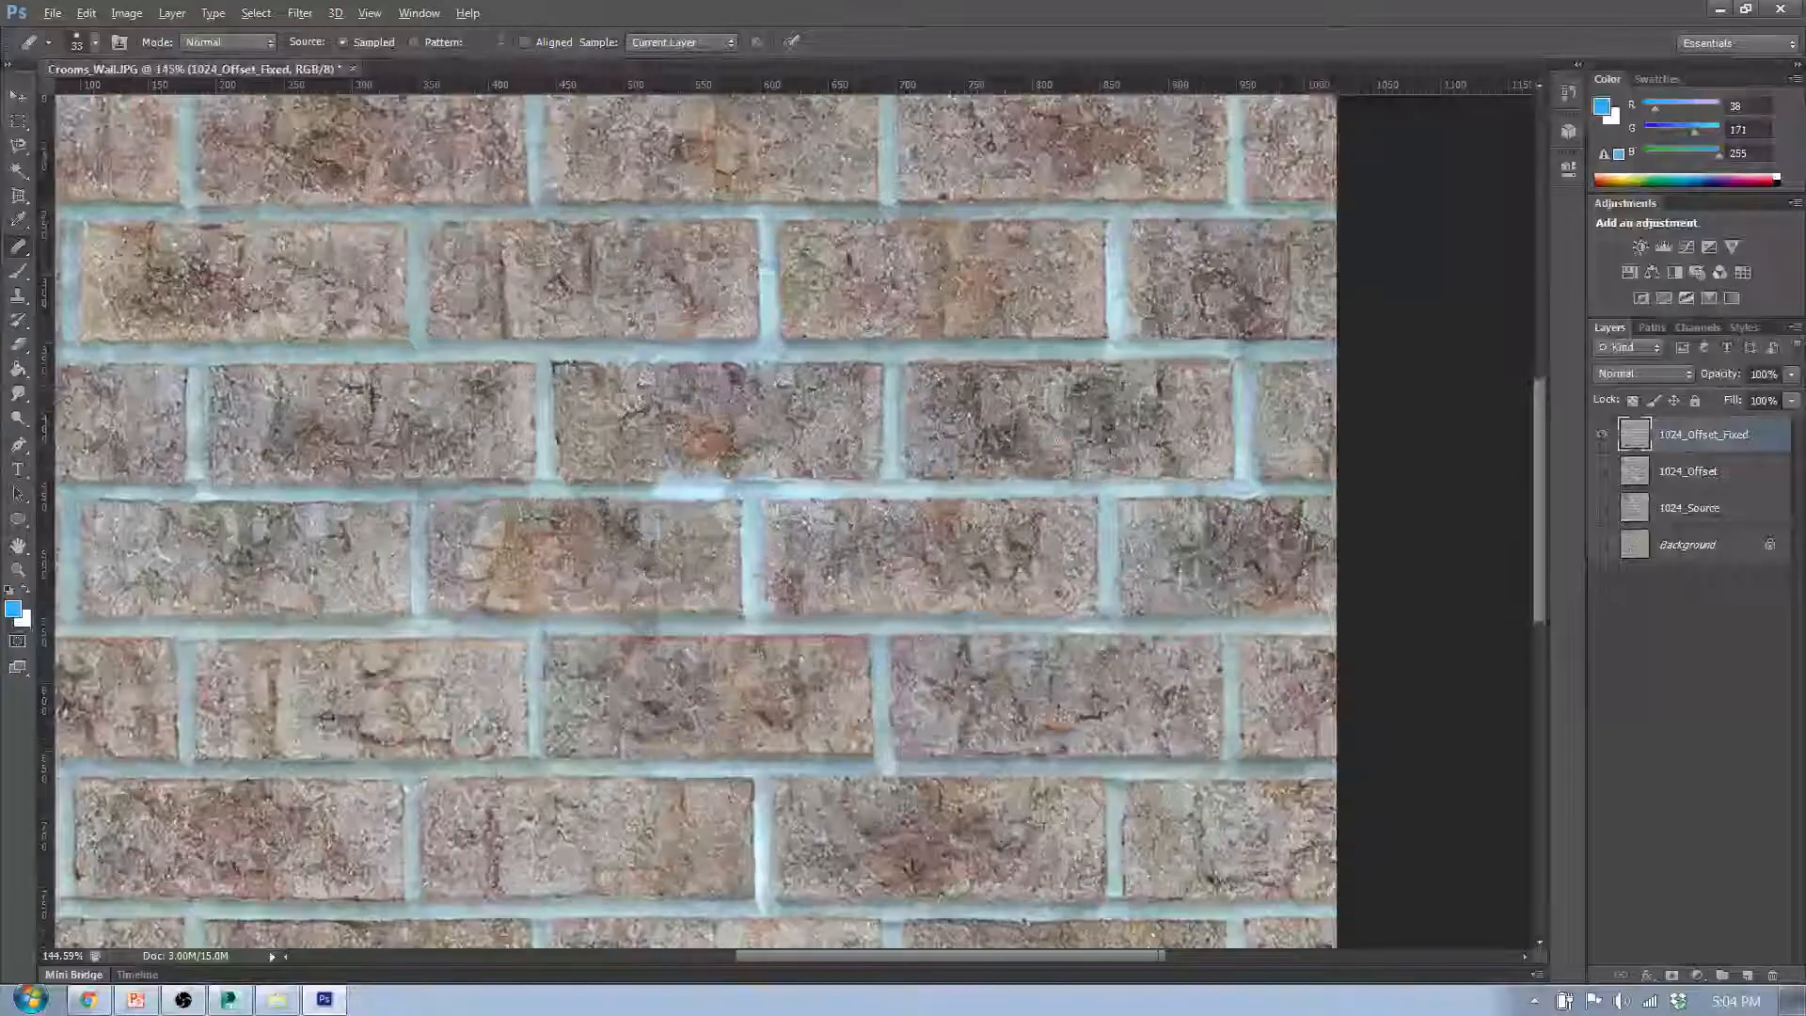
- Heal the dark patches in the fifth row's fourth brick with texture sampled from neighbouring brick areas
mouse_move(1120, 401)
left_mouse_down()
mouse_move(1090, 440)
mouse_move(1173, 414)
mouse_move(1120, 388)
left_mouse_up()
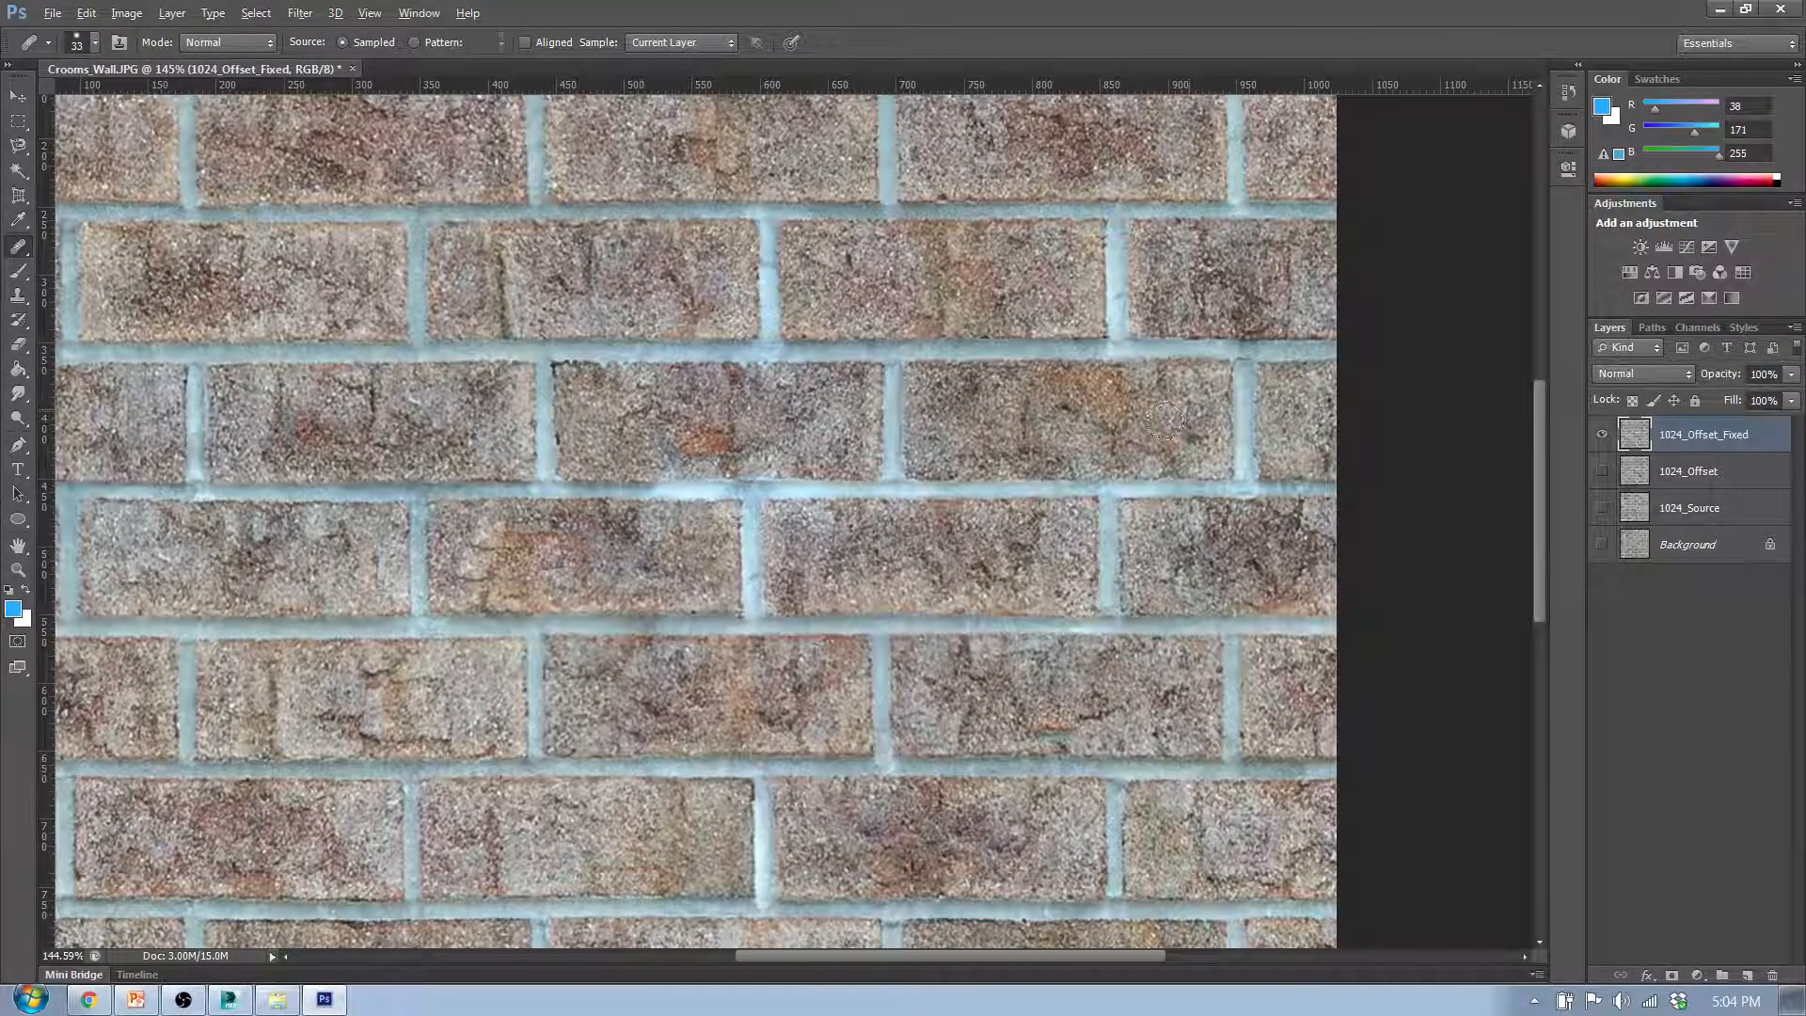
mouse_move(1167, 421)
left_mouse_down()
mouse_move(1141, 432)
mouse_move(1169, 449)
mouse_move(1077, 442)
left_mouse_up()
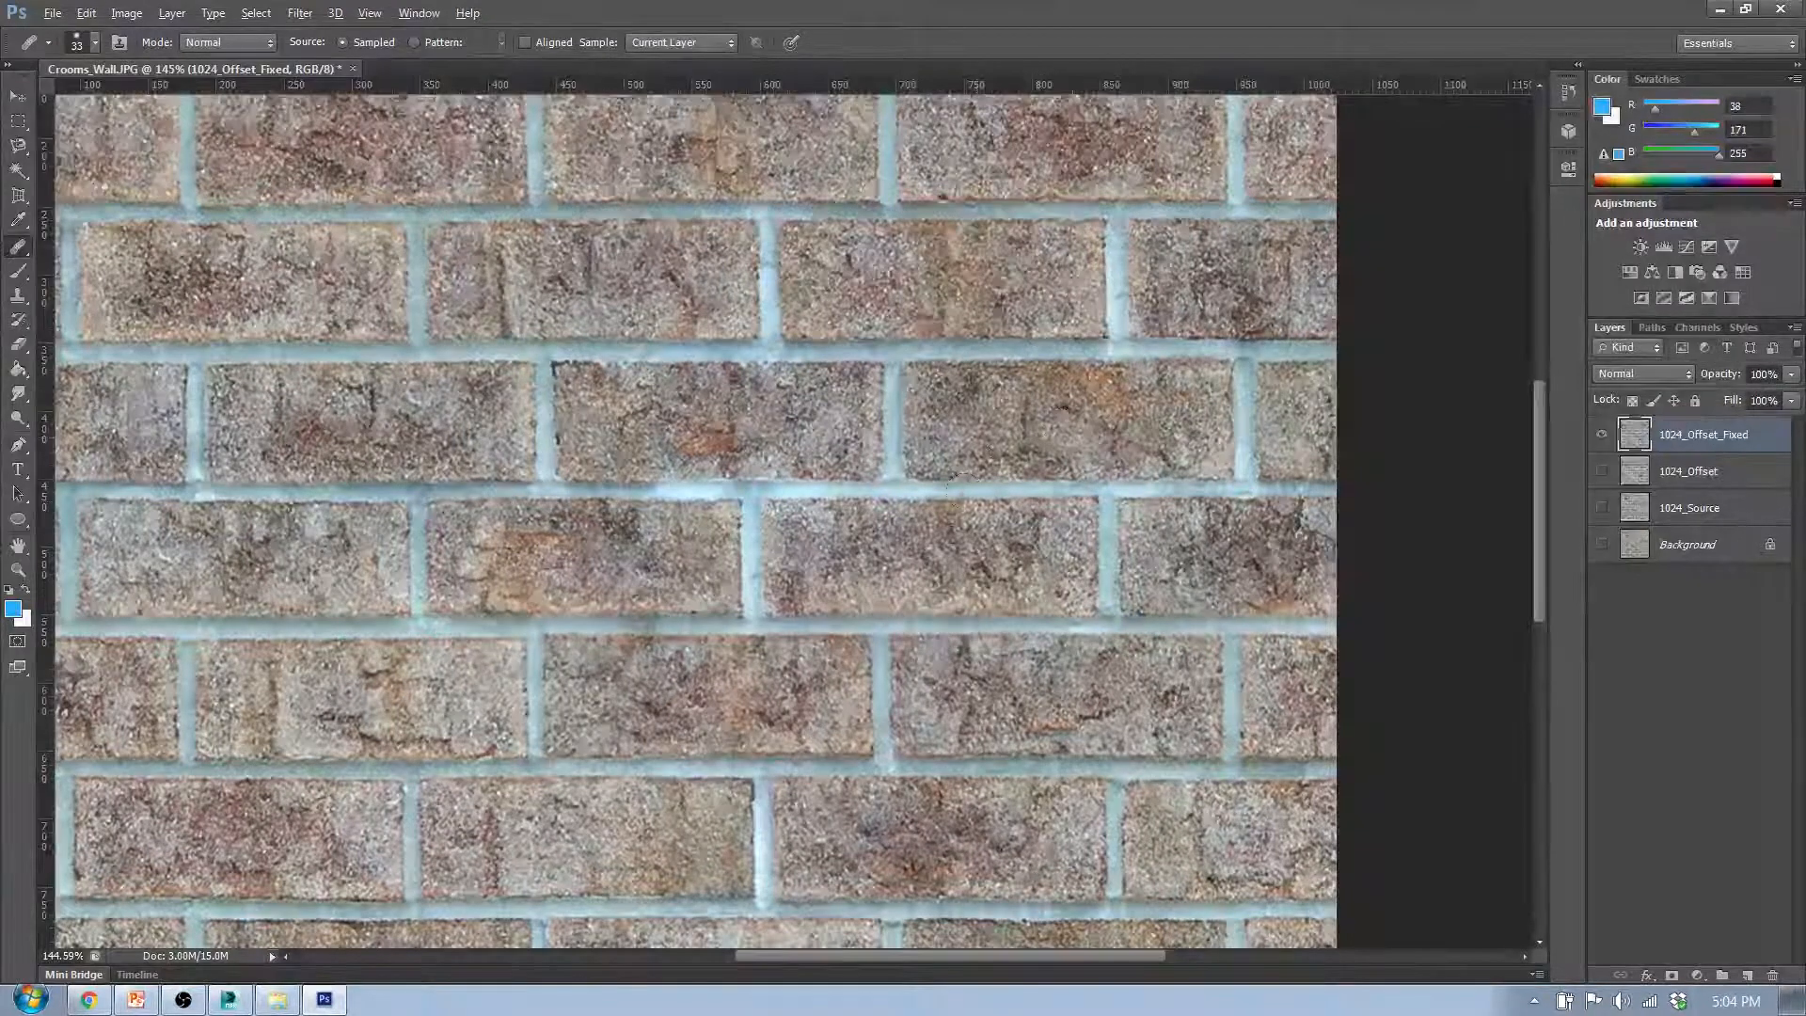
left_click_drag(958, 487, 995, 470)
left_click_drag(1176, 463, 1171, 434)
left_click_drag(878, 443, 878, 456)
left_click(1020, 426, "alt")
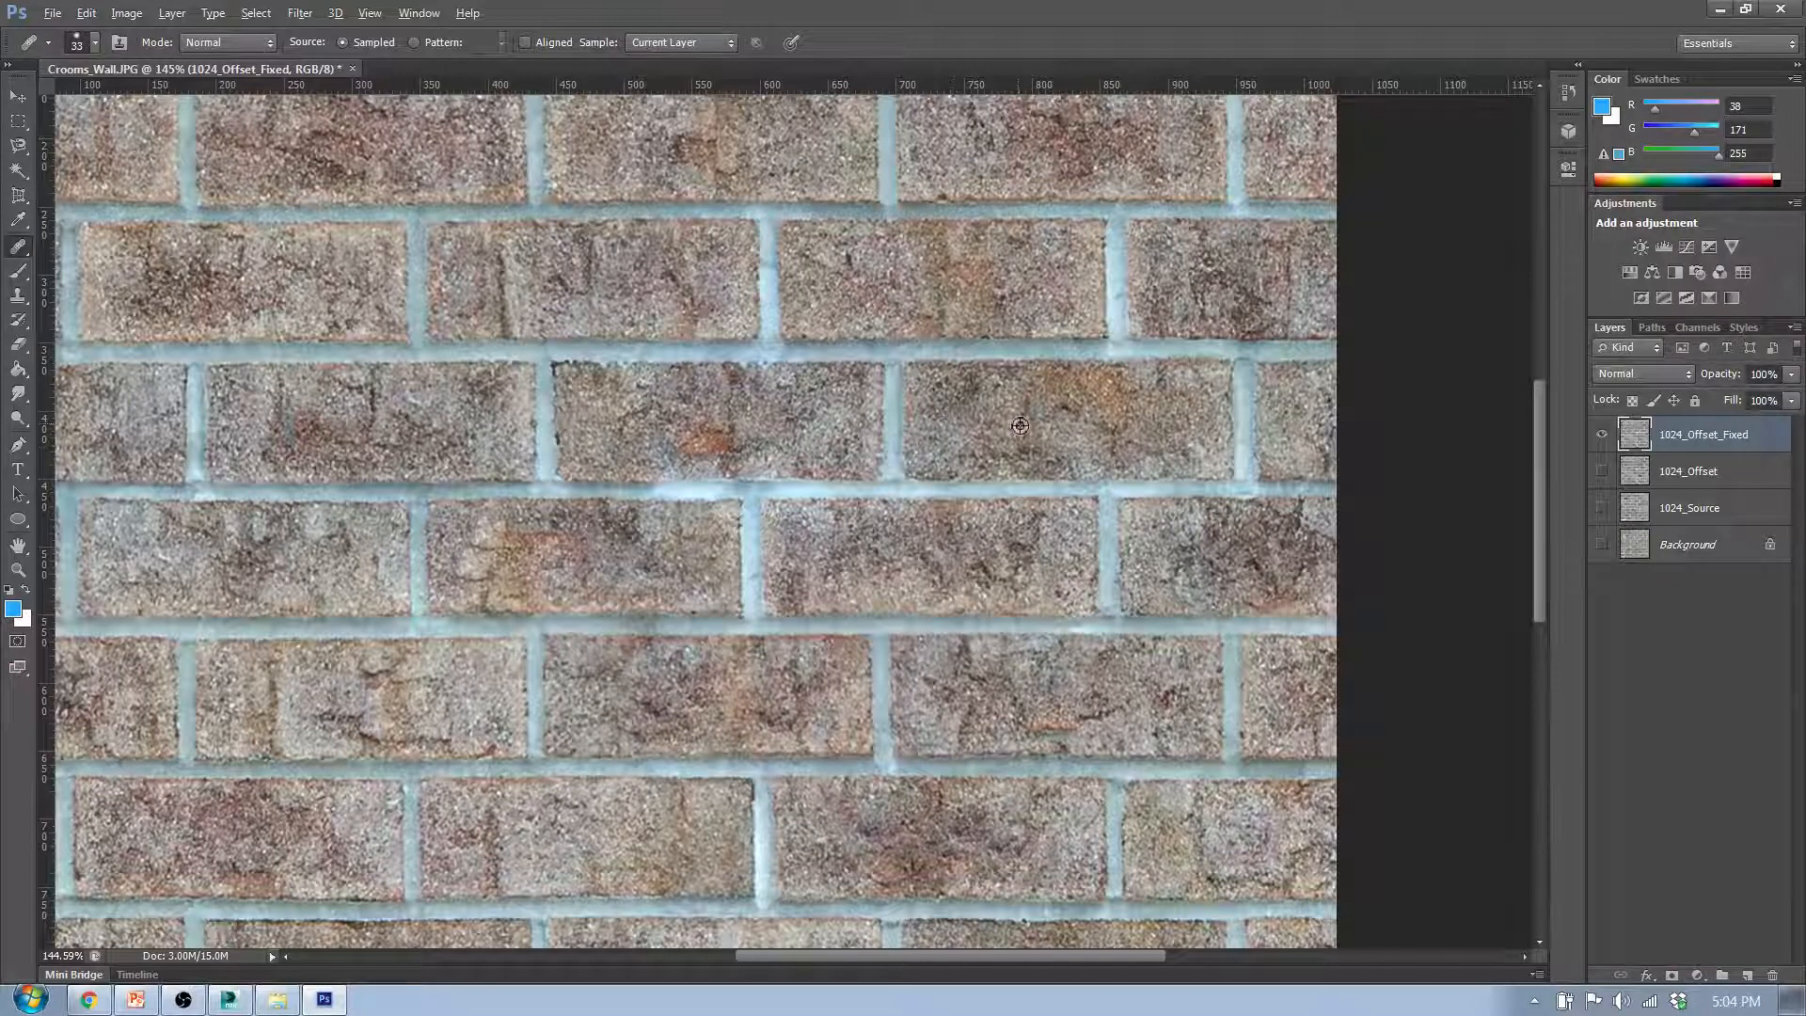
- Create a new tiled painting from the 1024_Offset_Fixed layer without switching to the 3D workspace
scroll(818, 475, "down", 9)
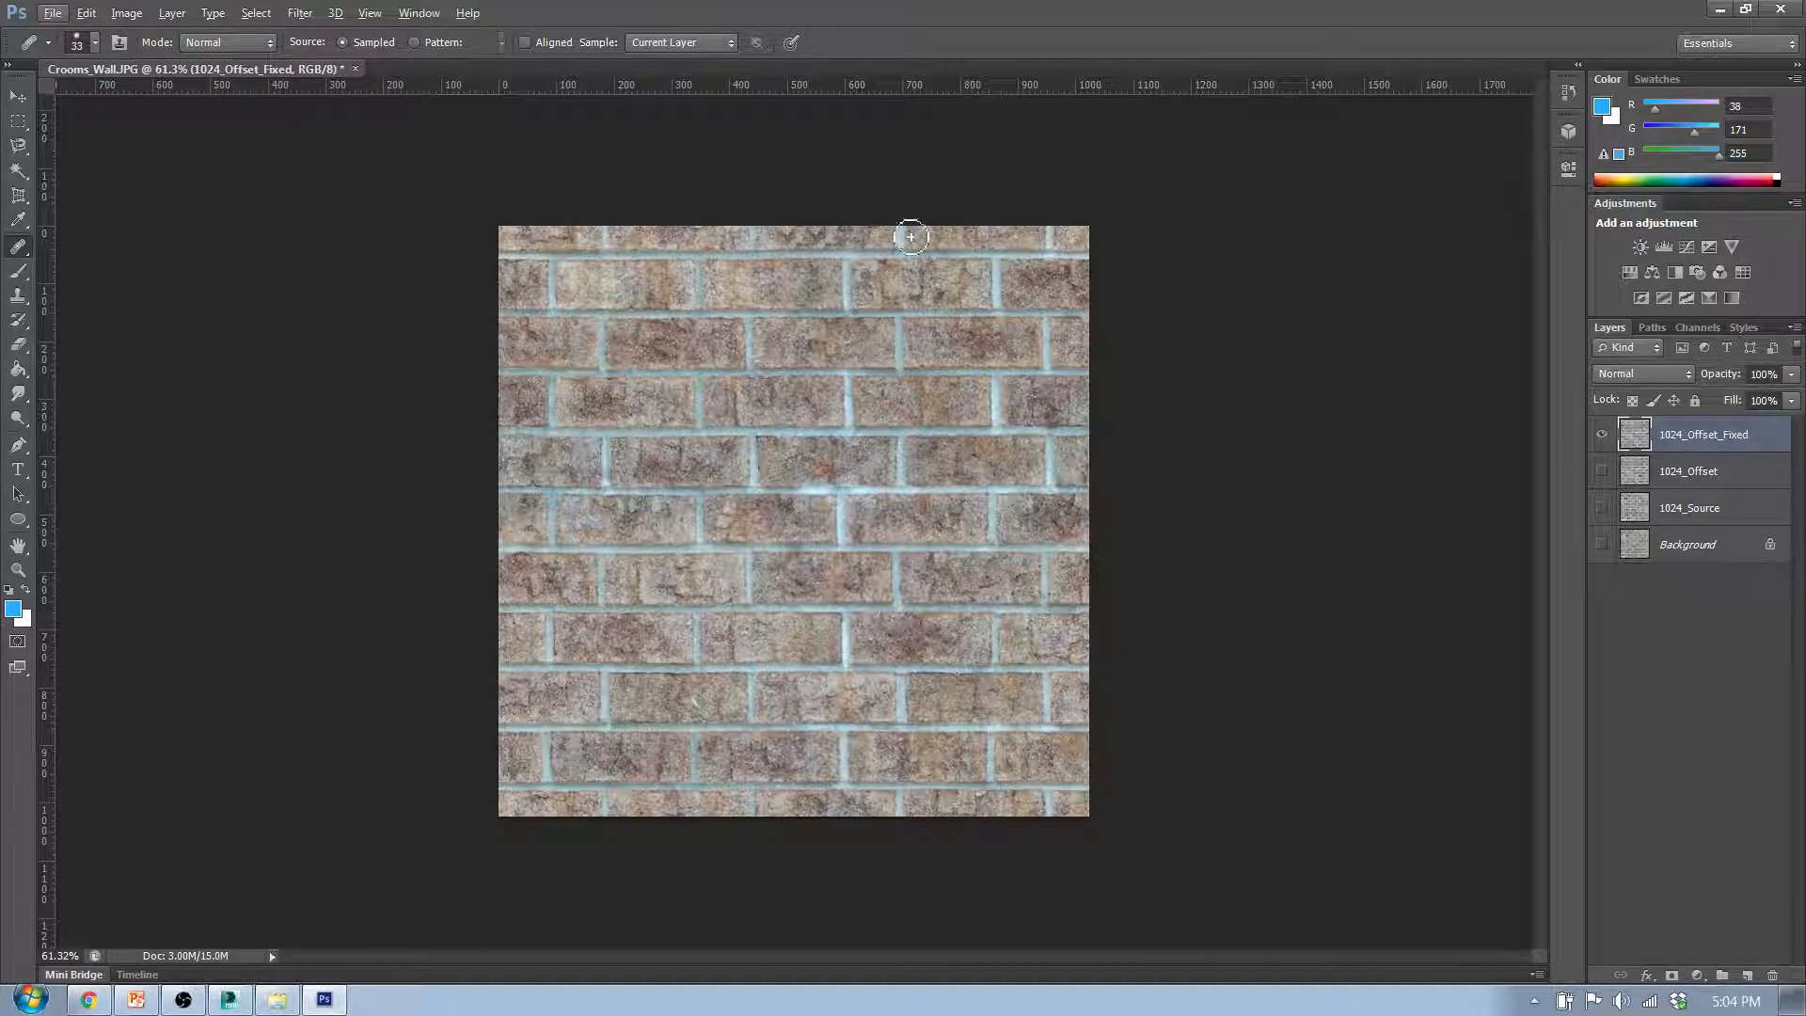
left_click(374, 12)
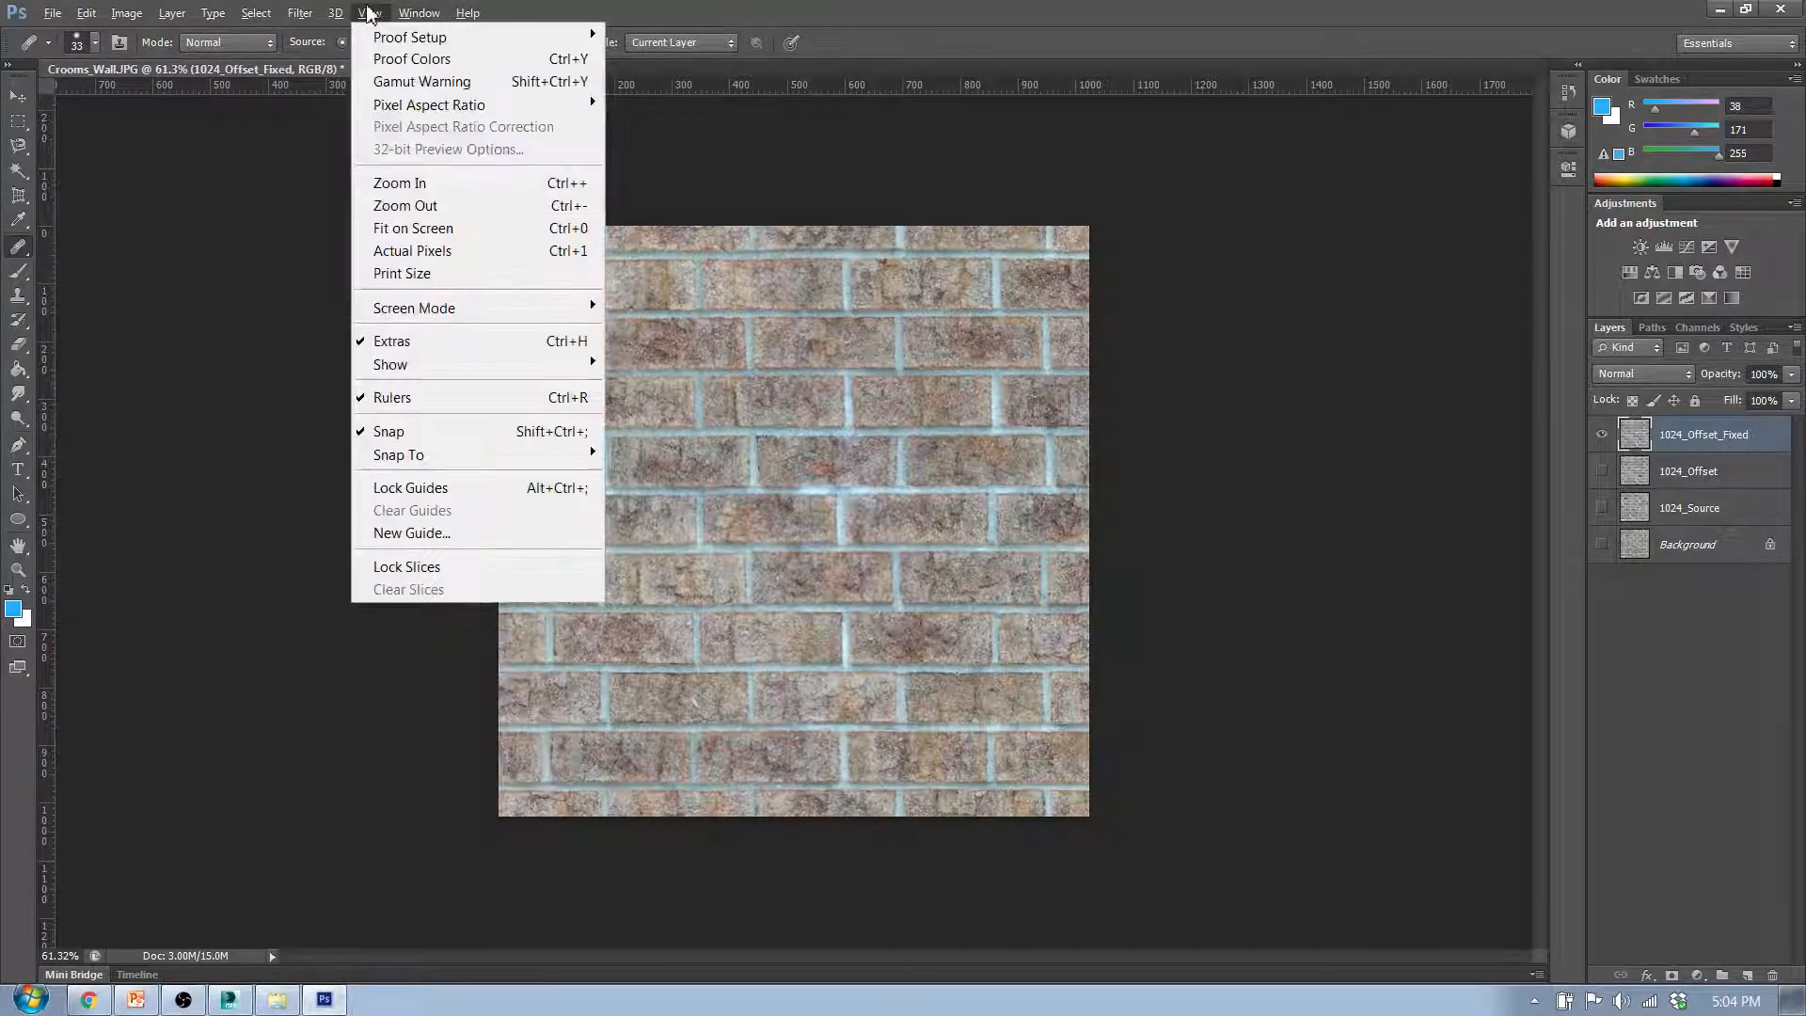
mouse_move(329, 18)
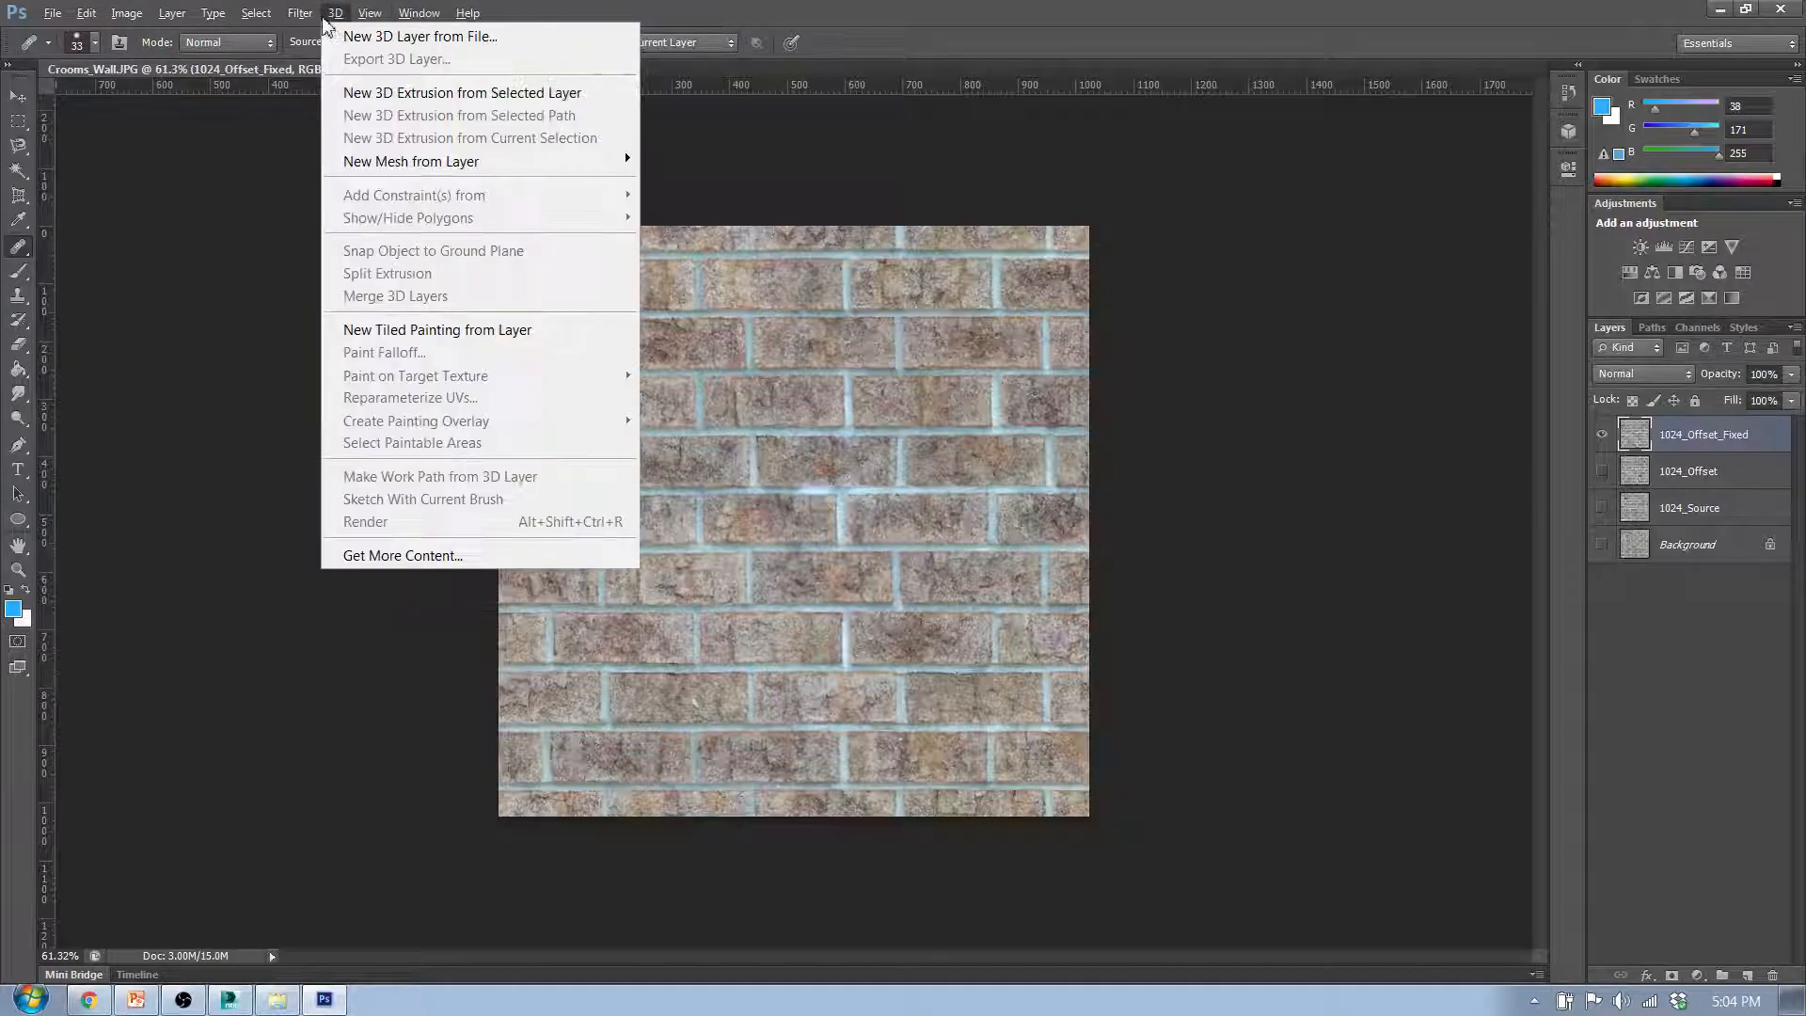
left_click(446, 329)
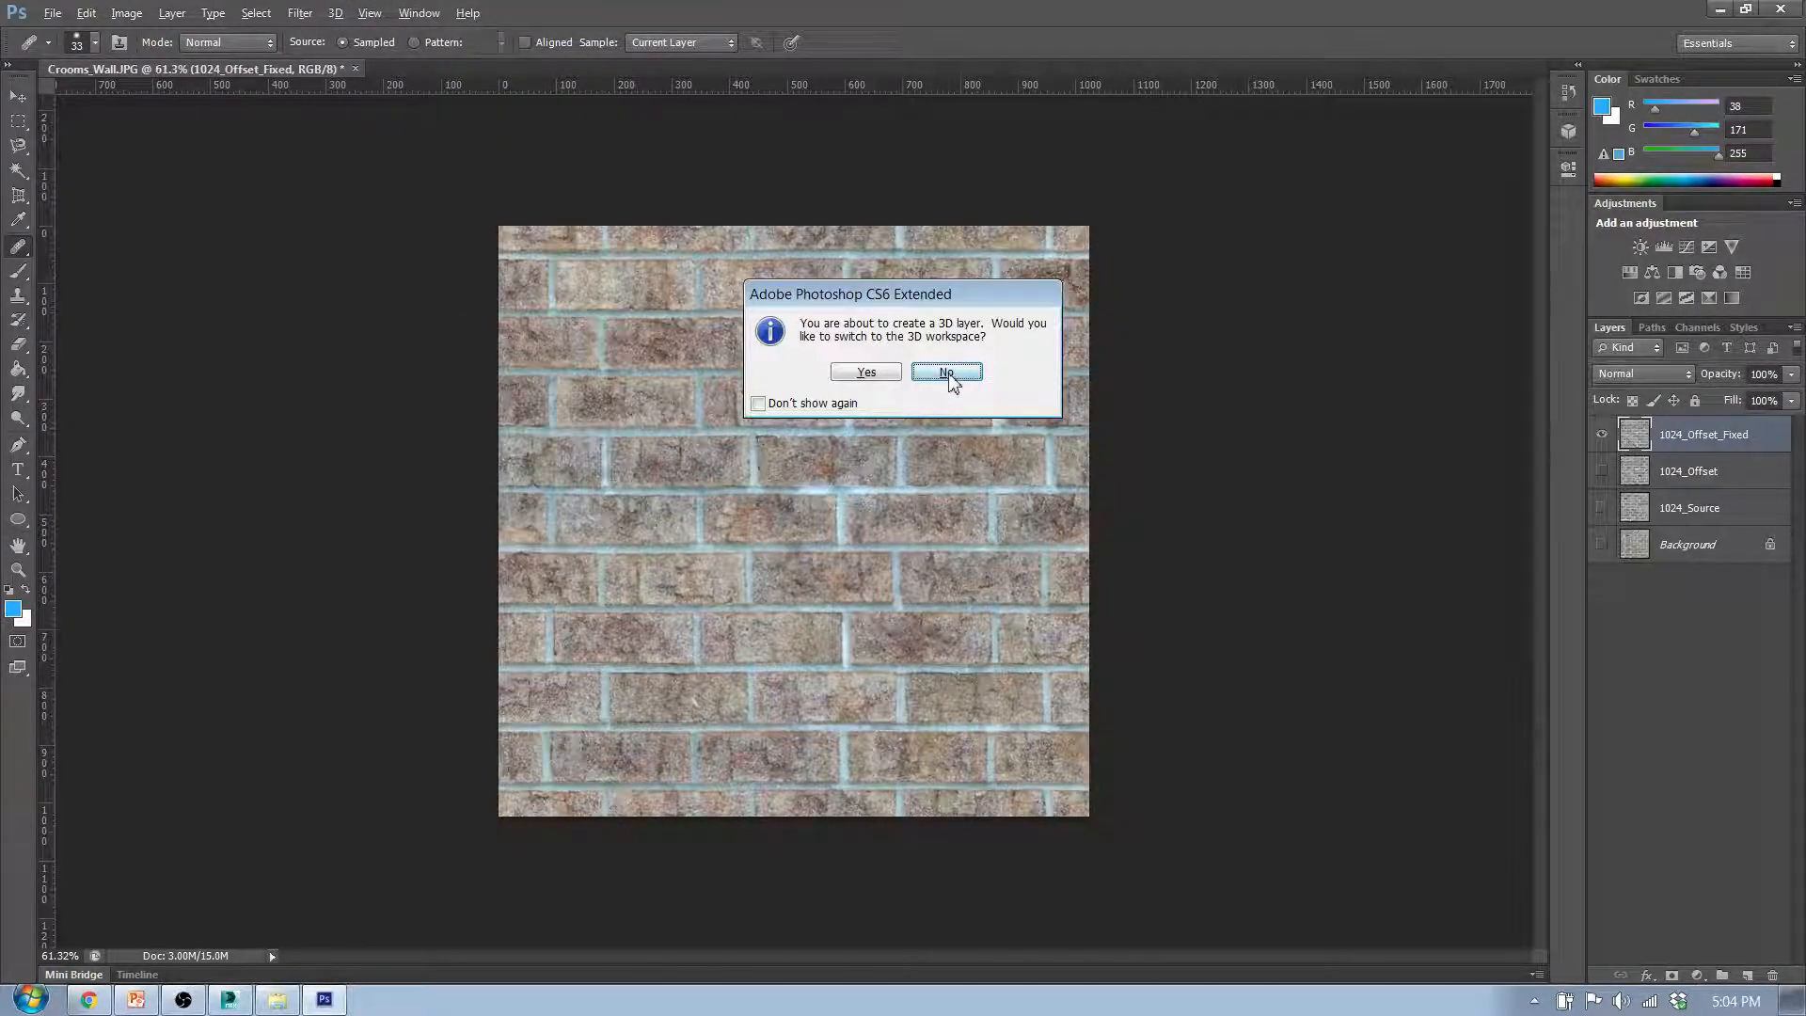
left_click(946, 373)
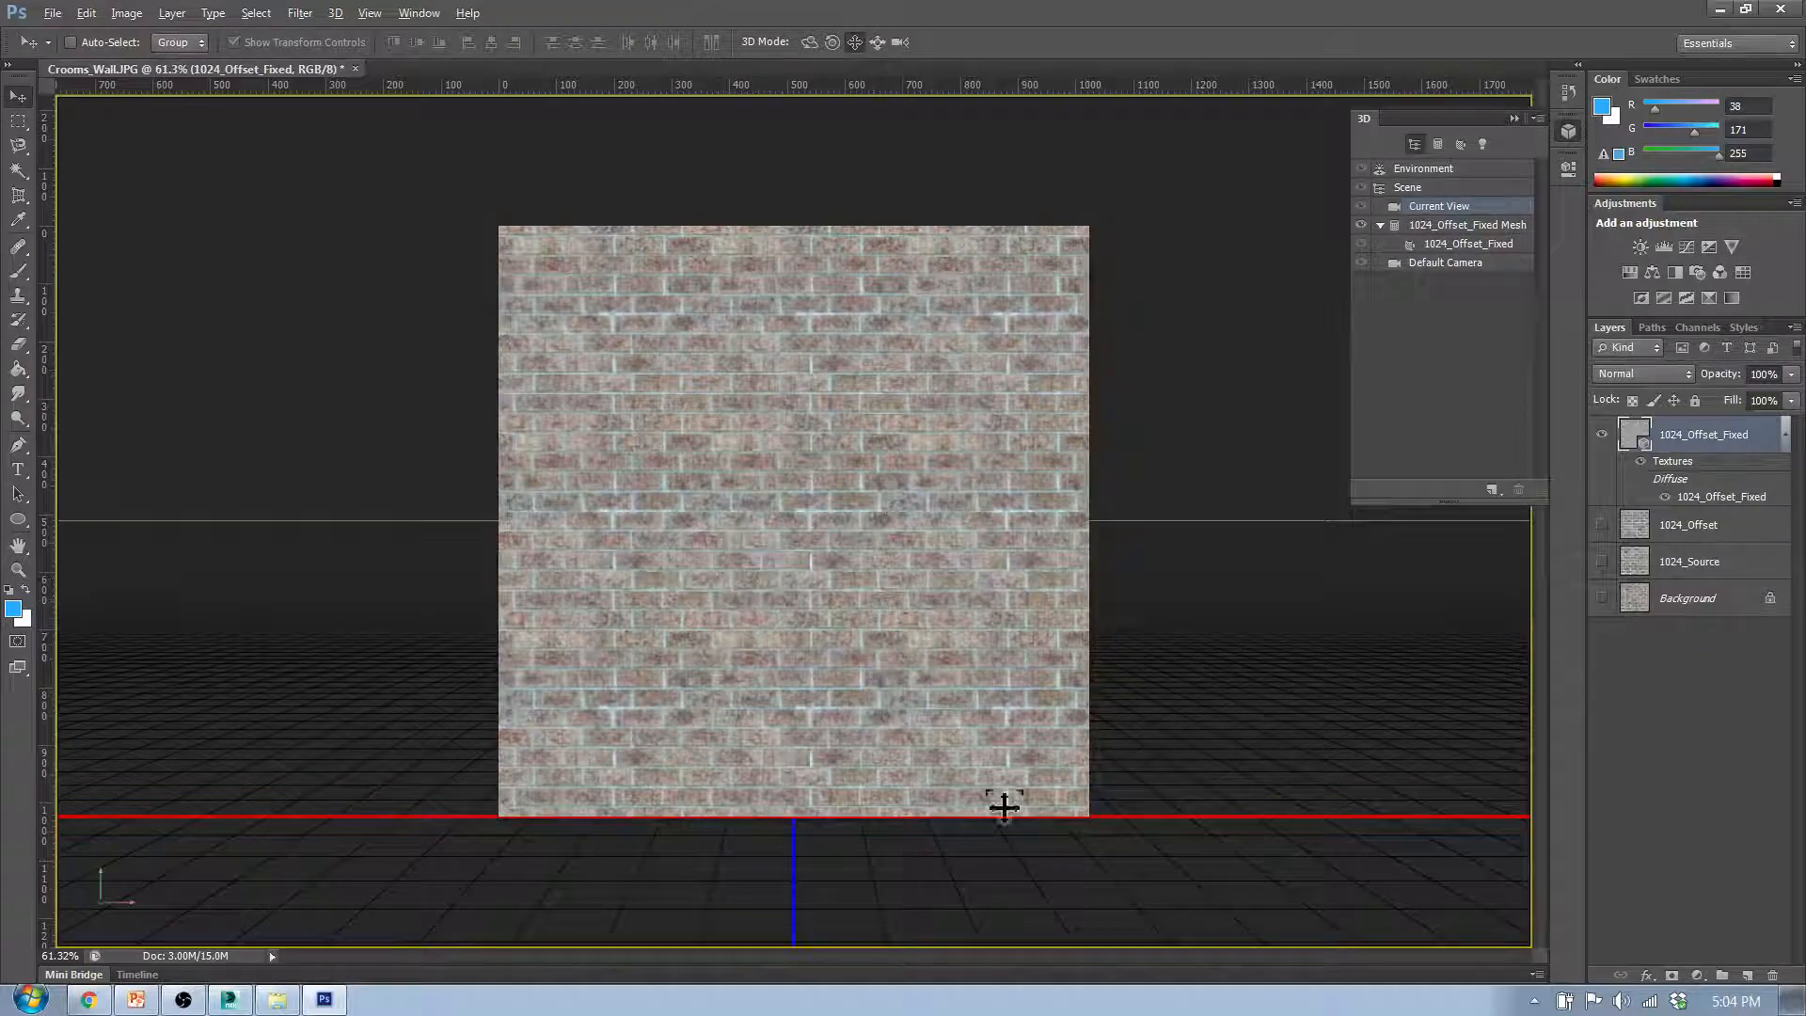
- Examine the tiled brick wall for repeating marks at close and distant views, and undo the tiled painting
left_click(752, 458)
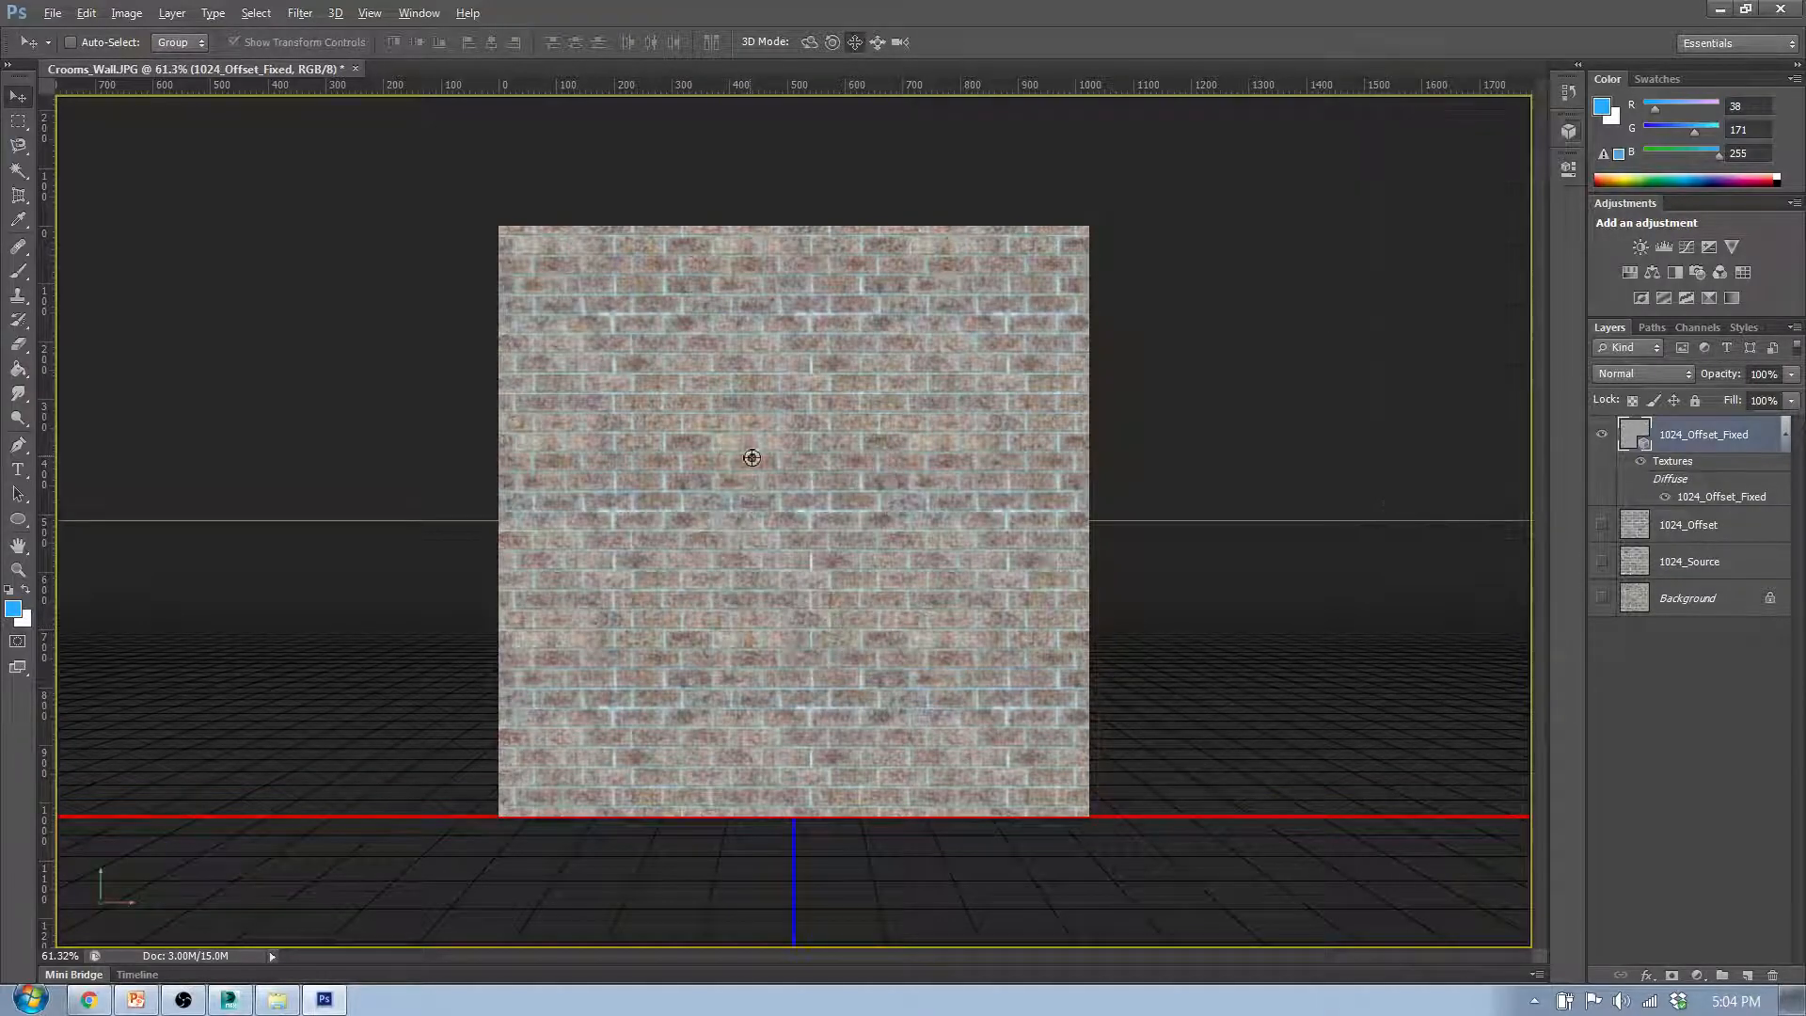
scroll(875, 486, "up", 8)
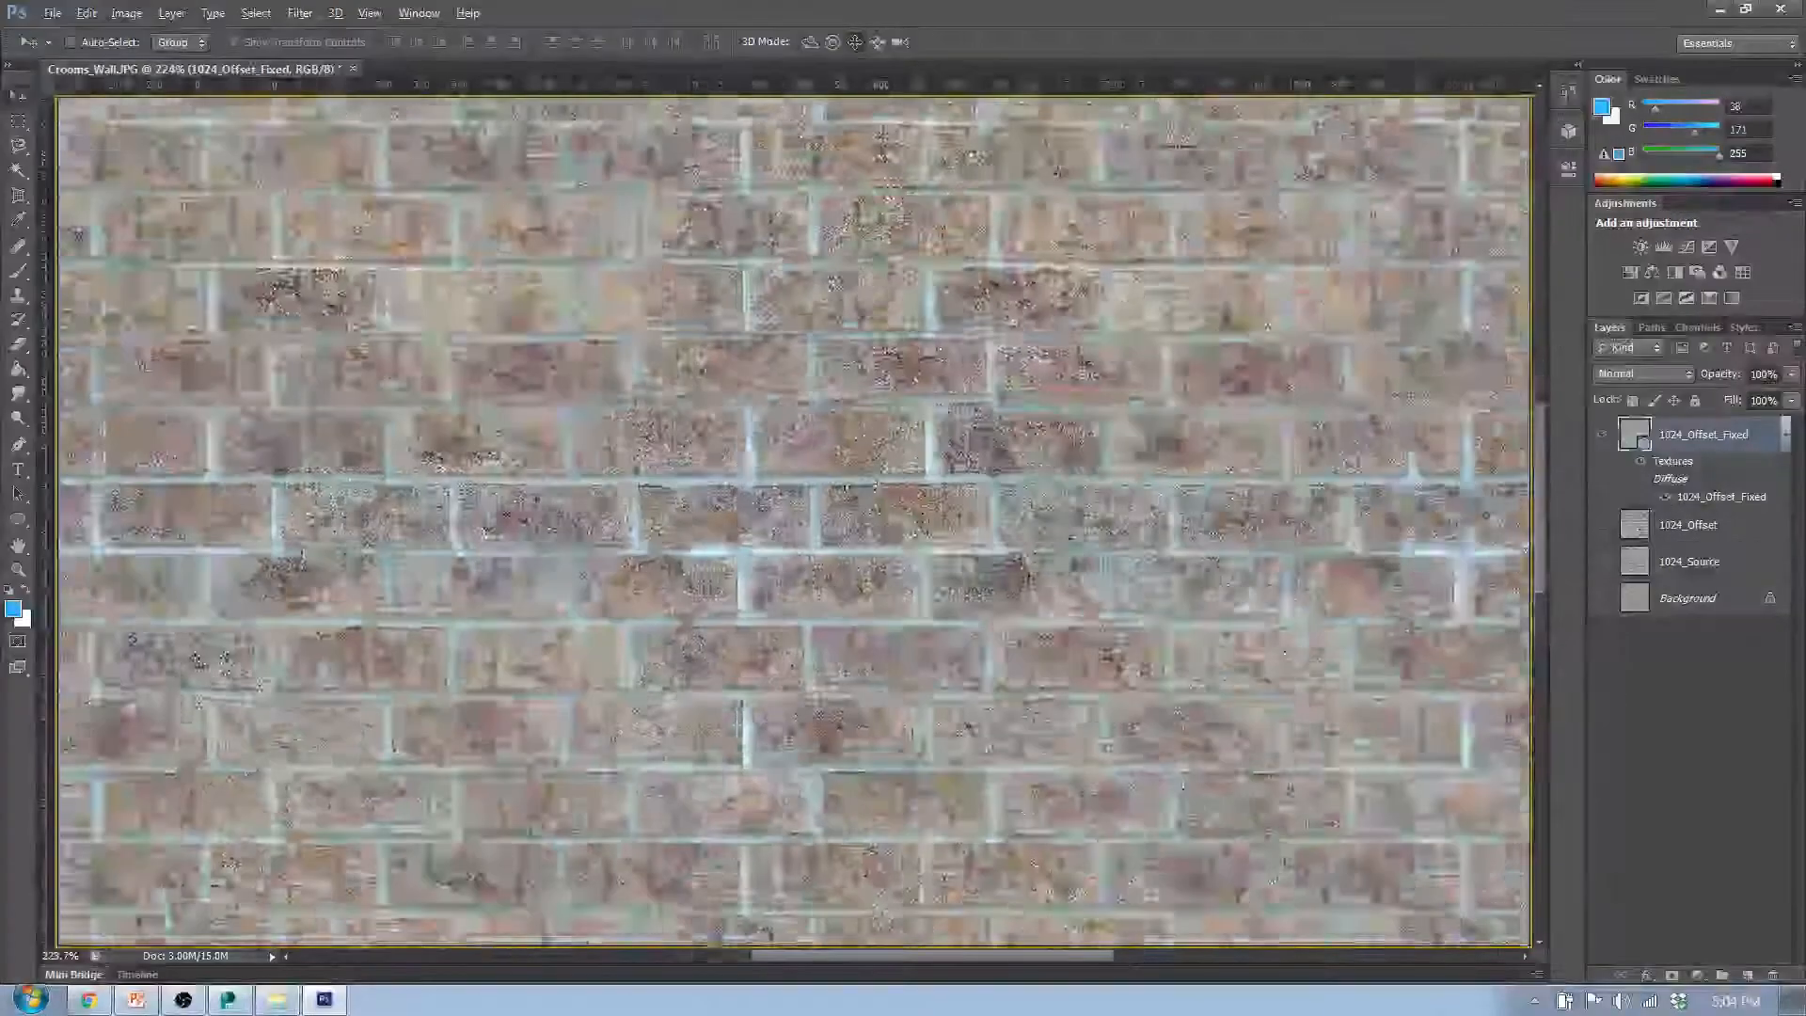
scroll(830, 508, "up", 3)
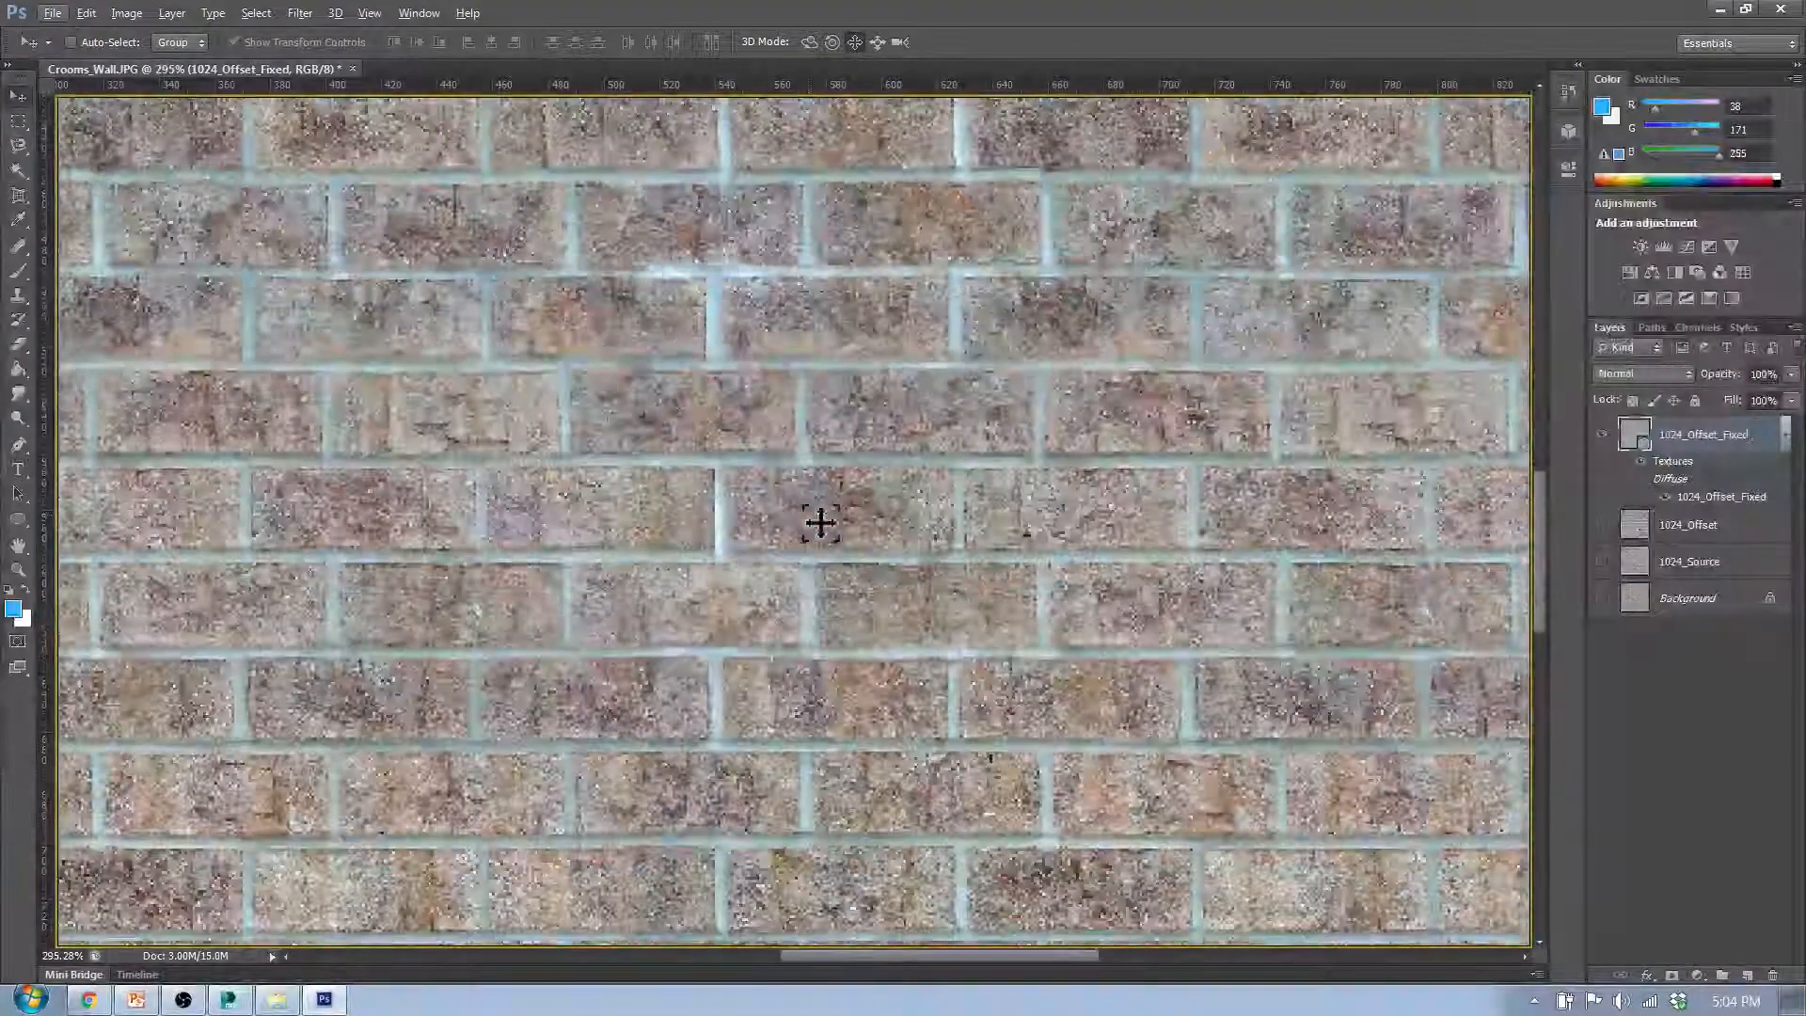
scroll(819, 523, "down", 6)
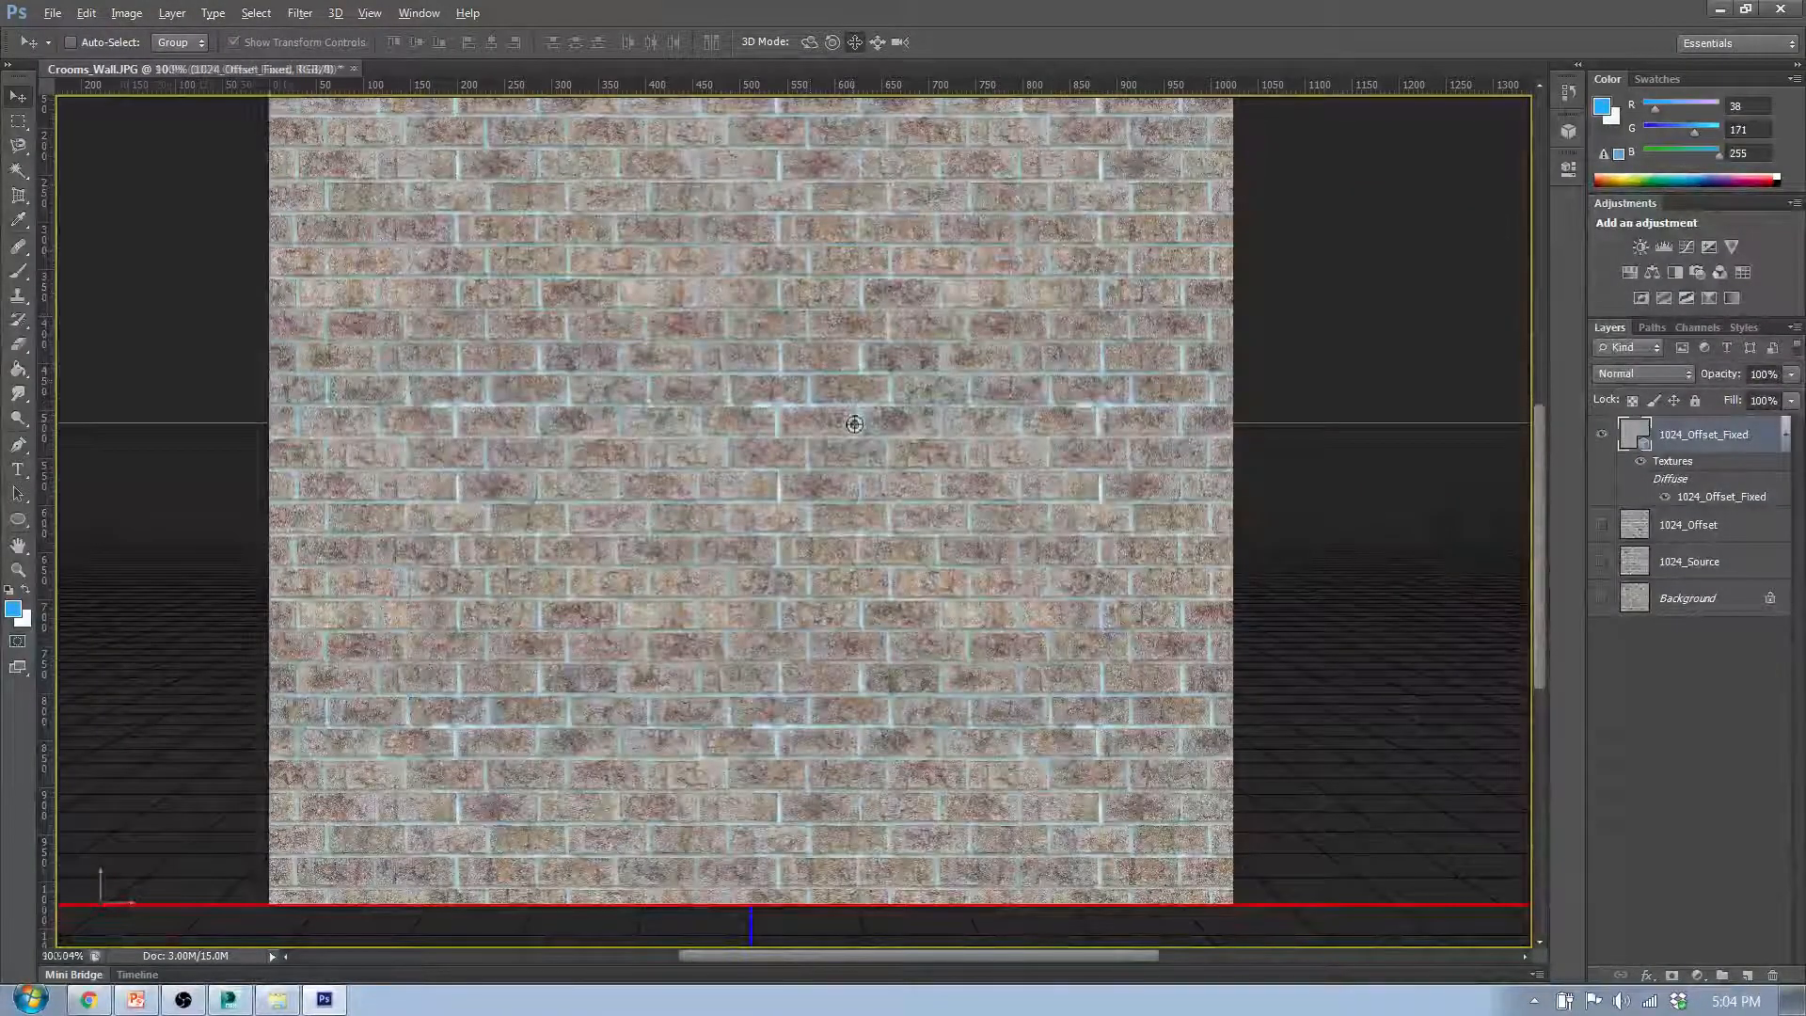
scroll(854, 424, "down", 3)
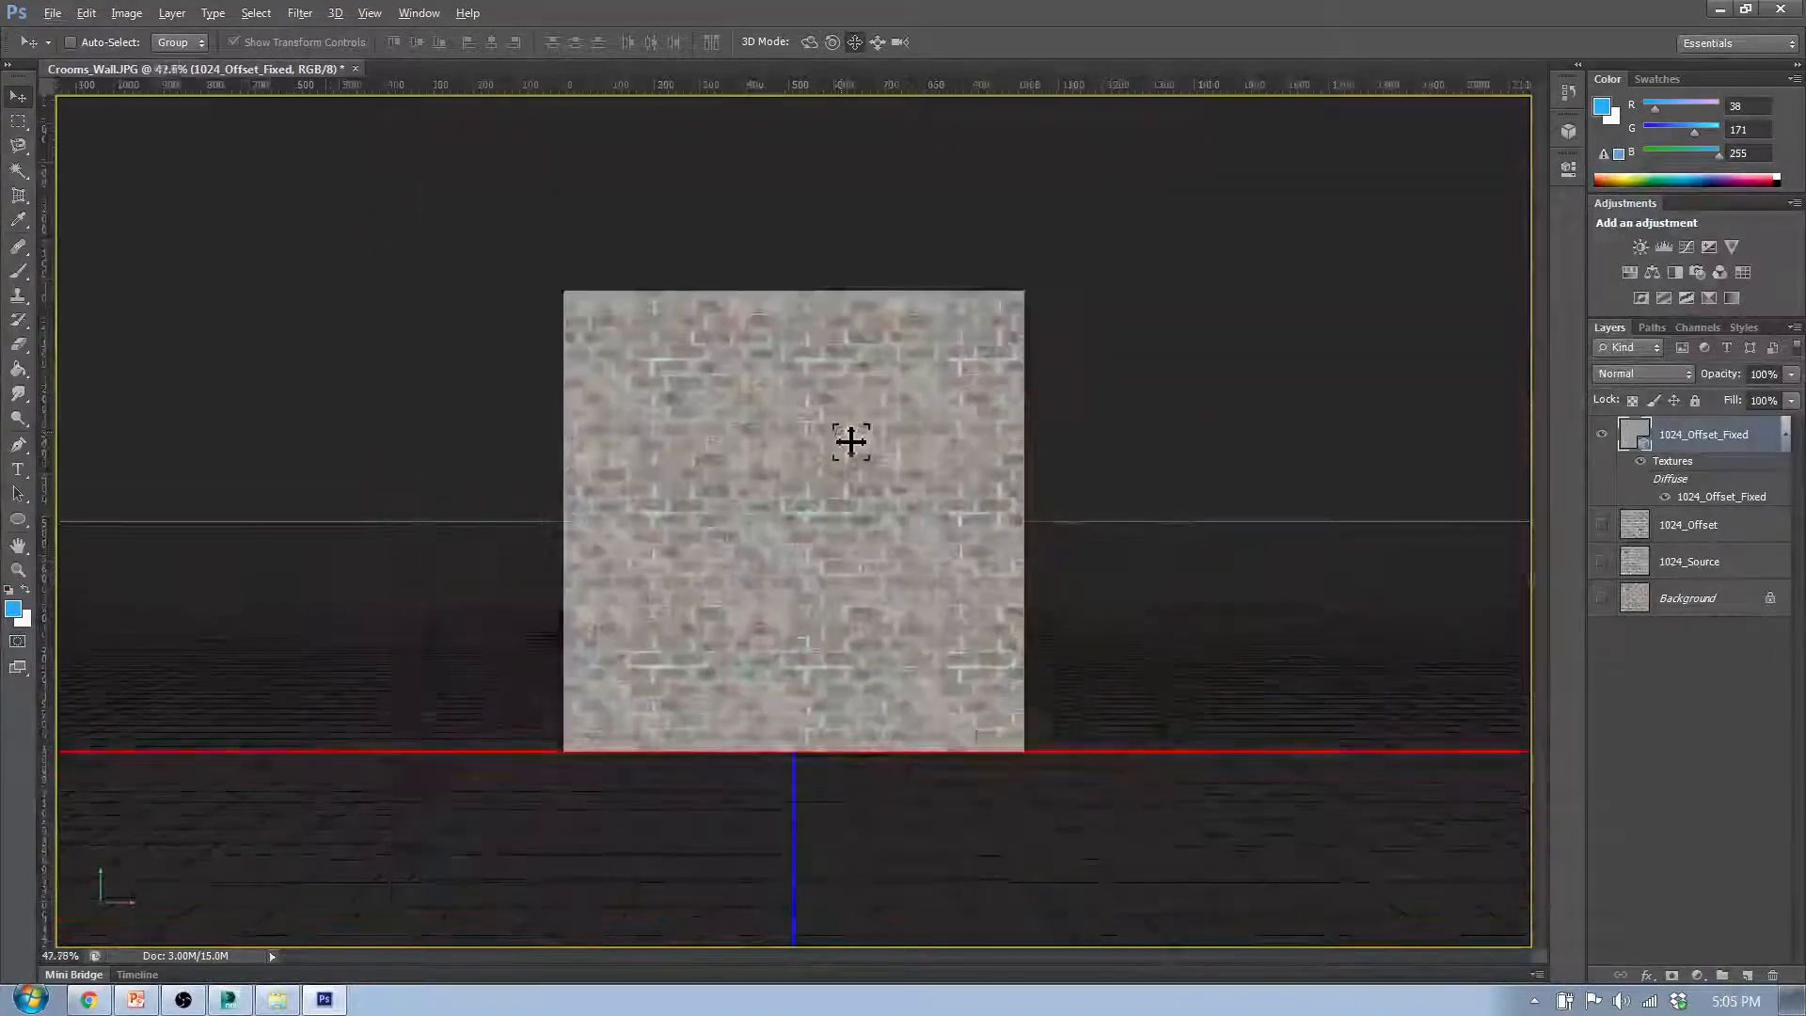
scroll(851, 440, "down", 2)
scroll(844, 541, "up", 1)
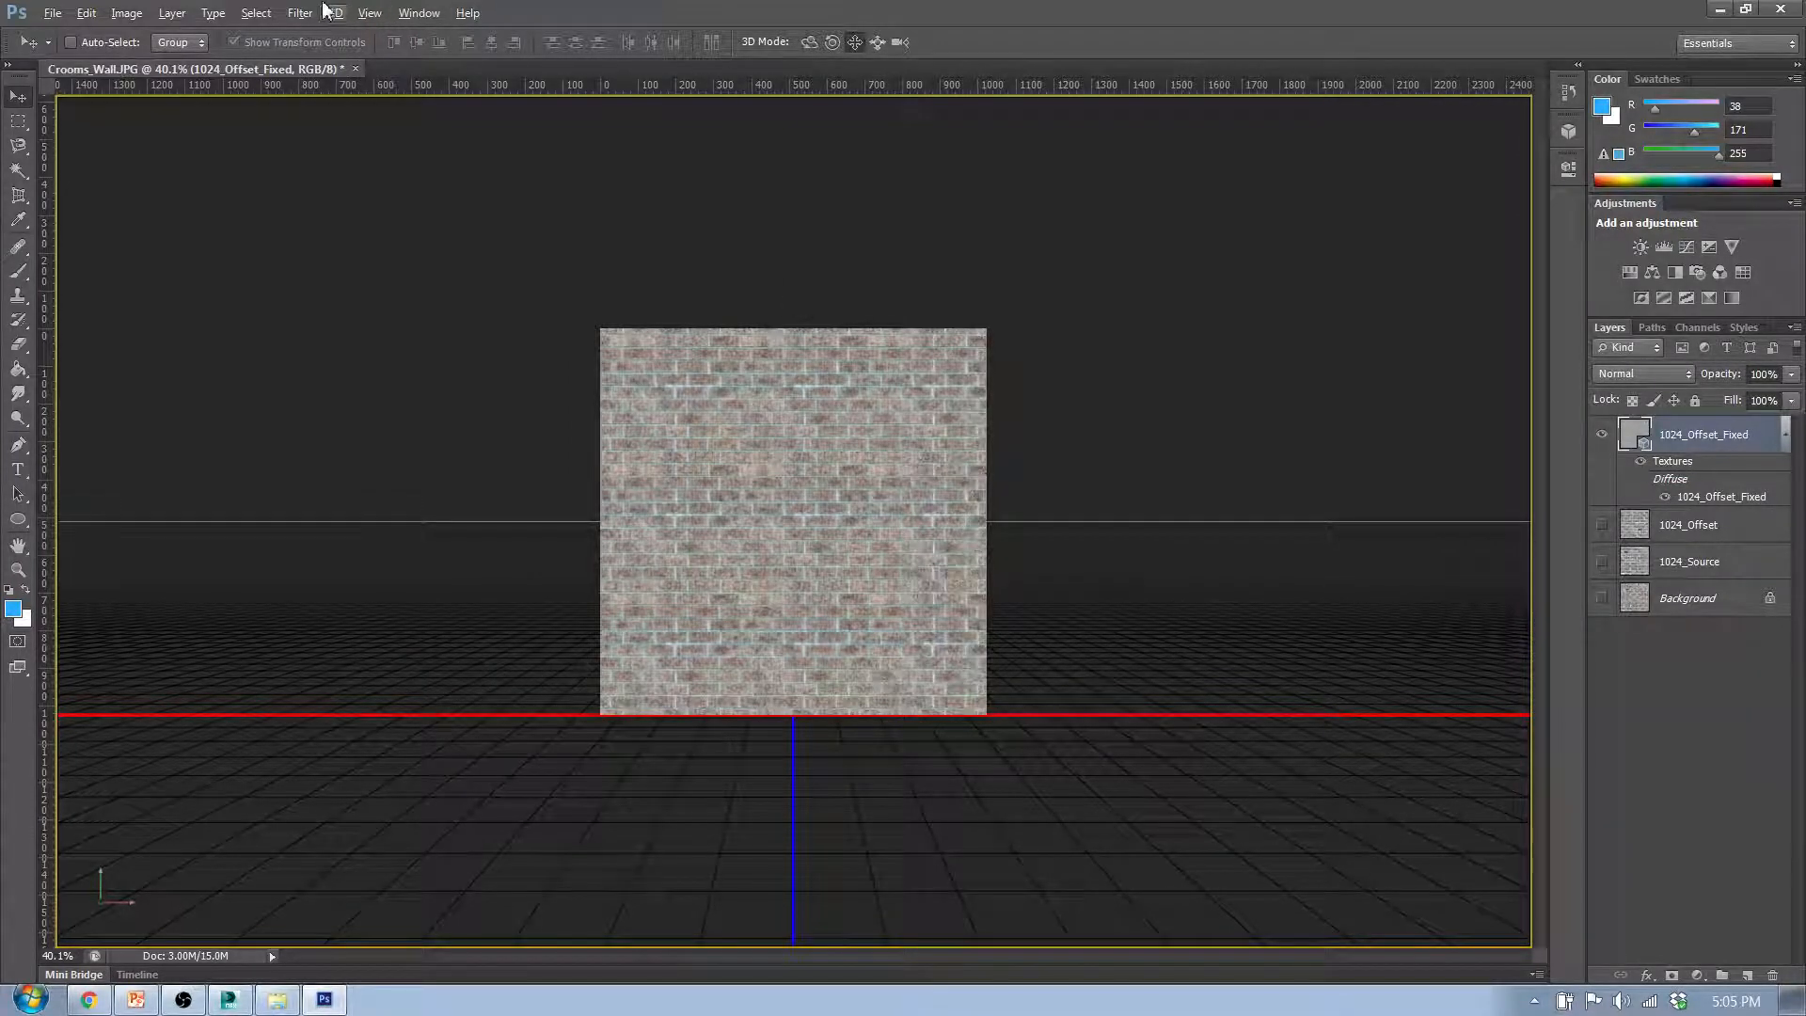
scroll(802, 491, "up", 1)
scroll(802, 491, "up", 5)
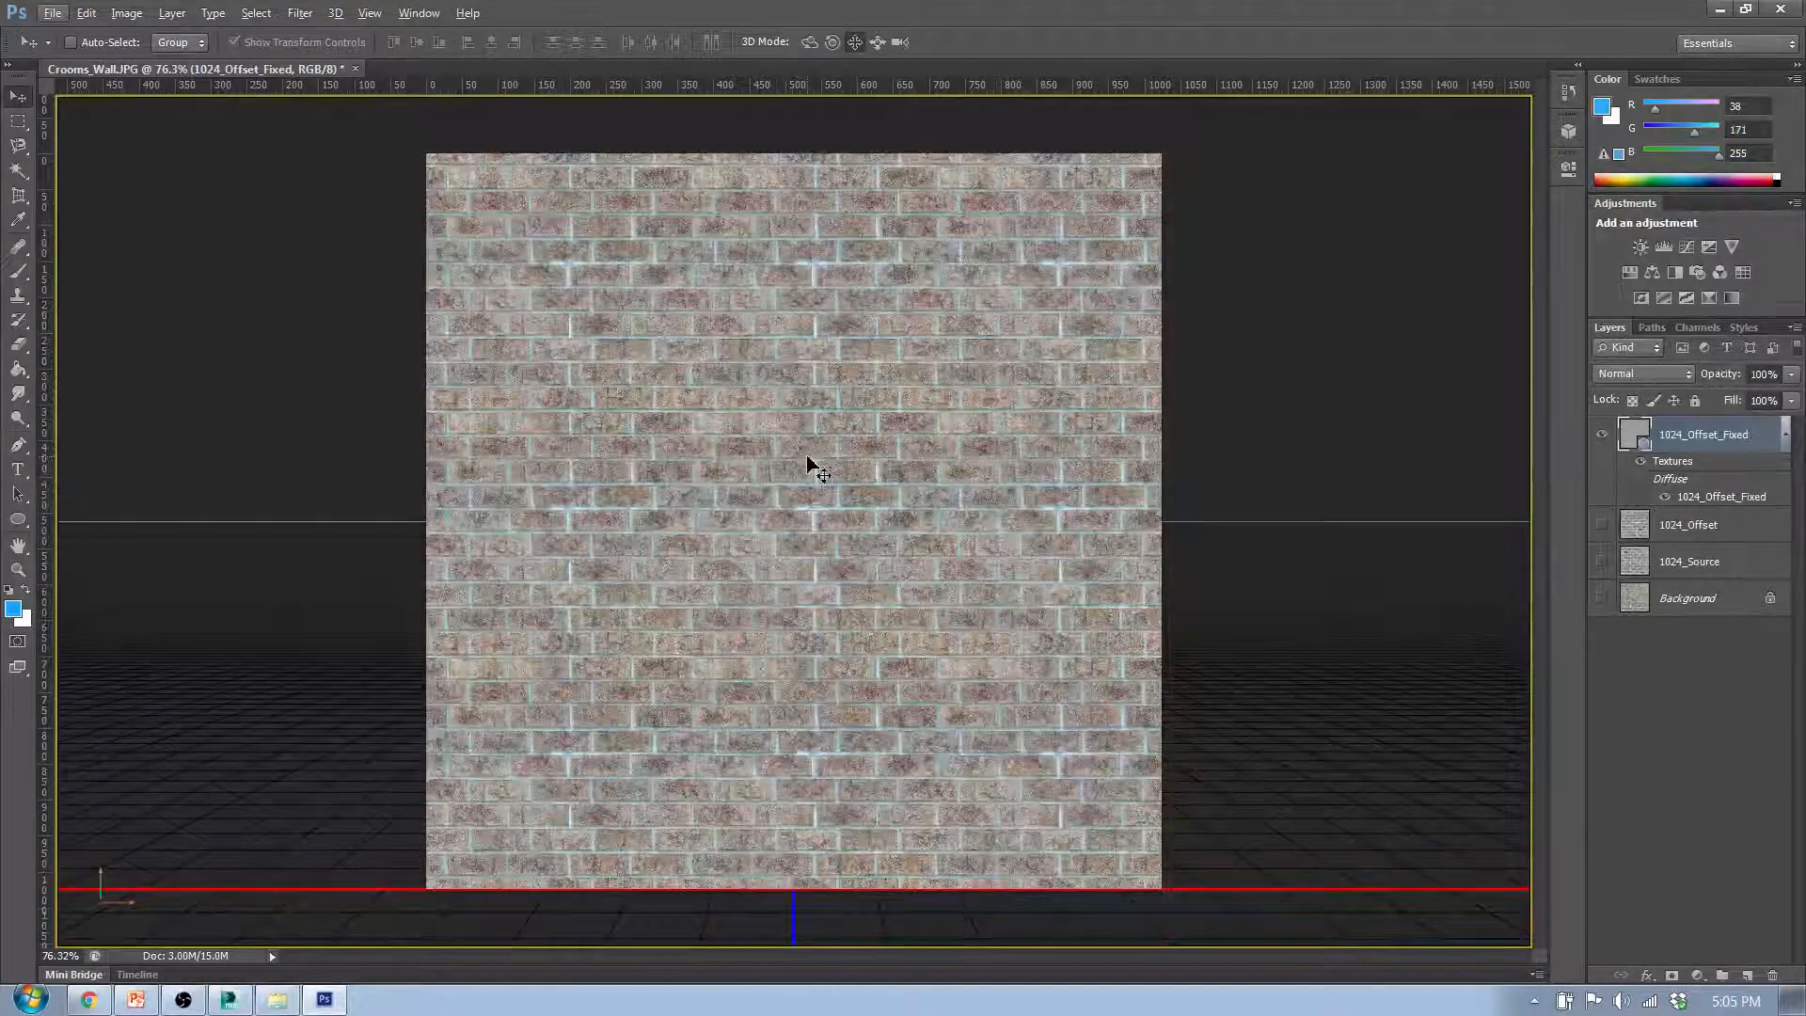
key("ctrl+z")
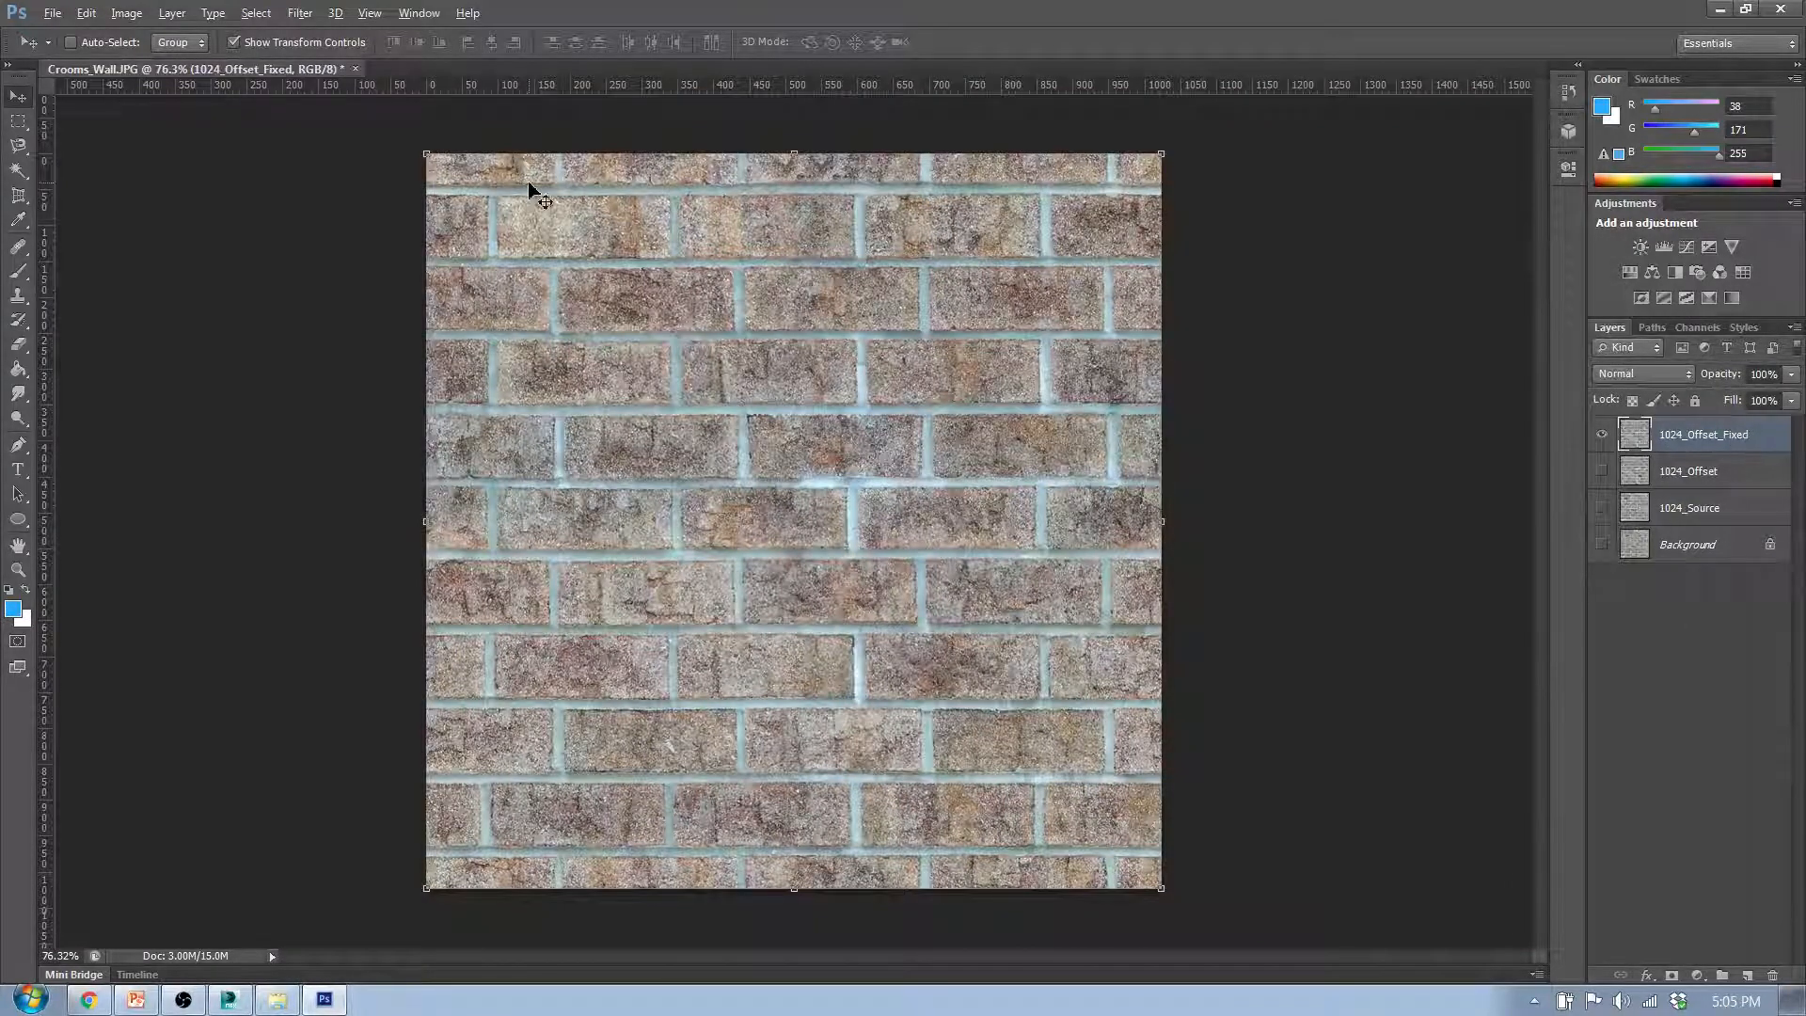
- Export the texture for the web as a 1024 by 1024 PNG-24 on the Desktop, named 1024_Wall_Tileable.png
left_click(51, 13)
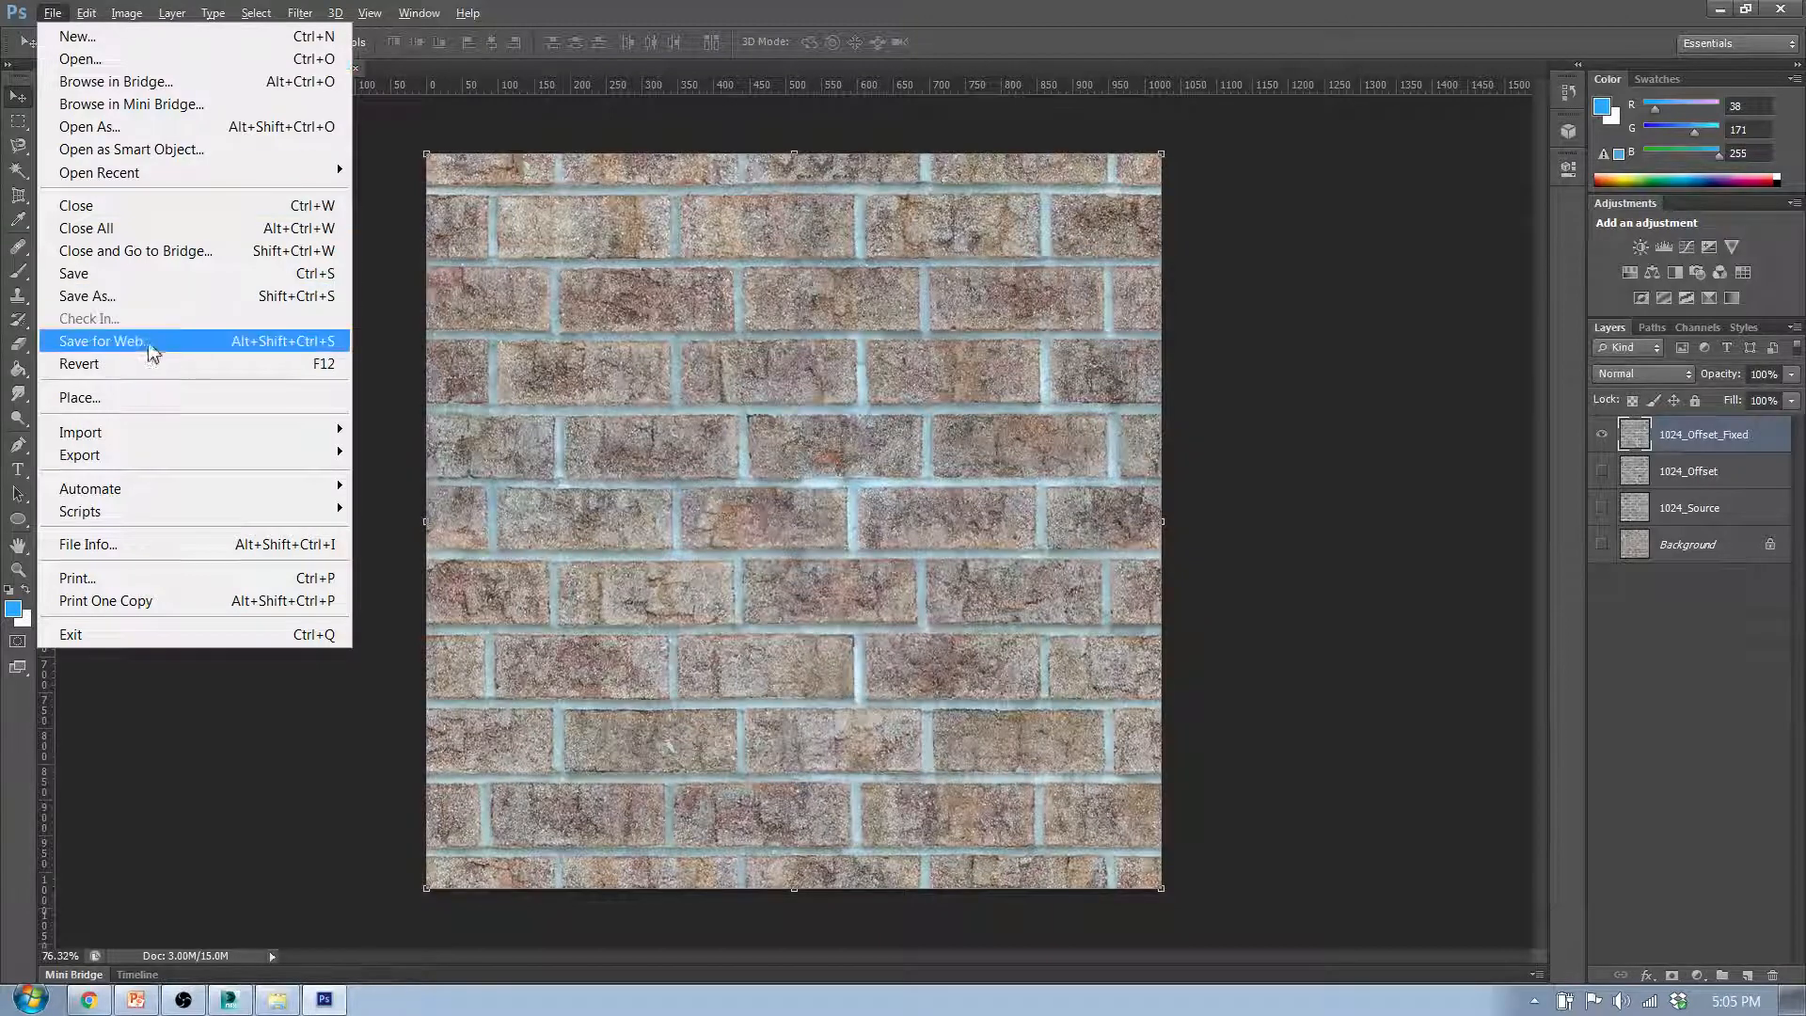
left_click(104, 341)
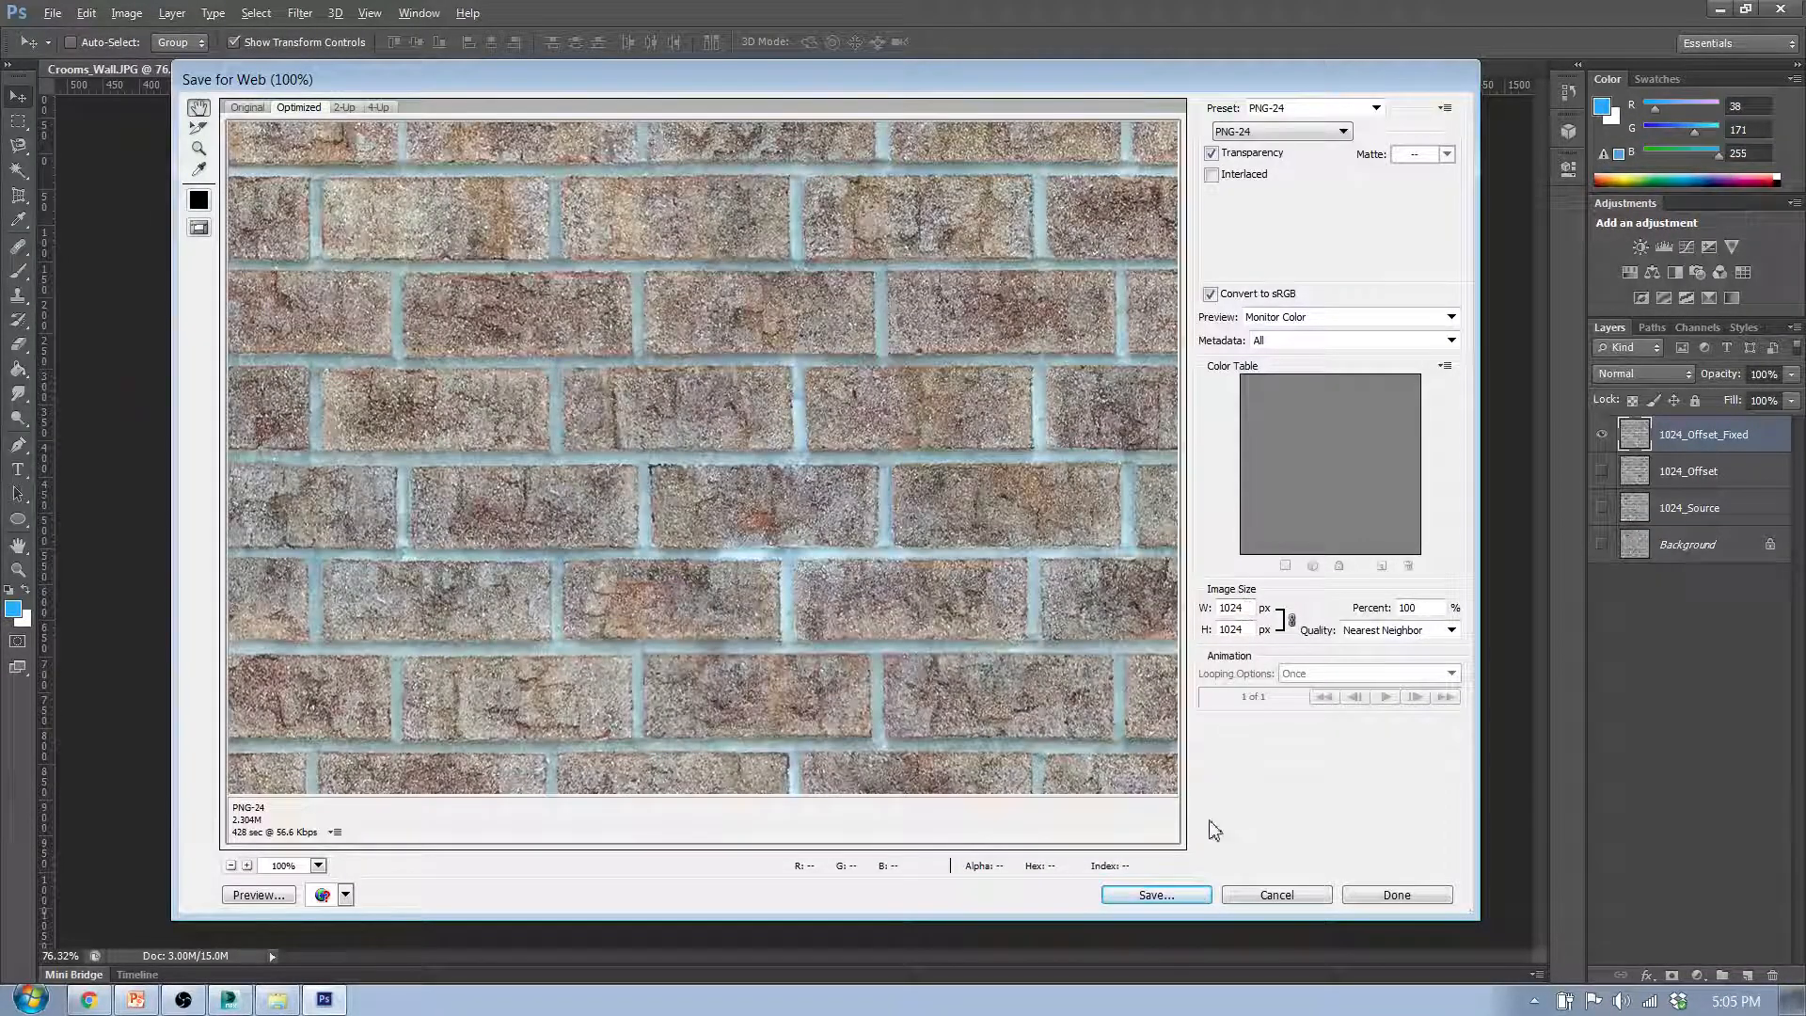
left_click(1193, 895)
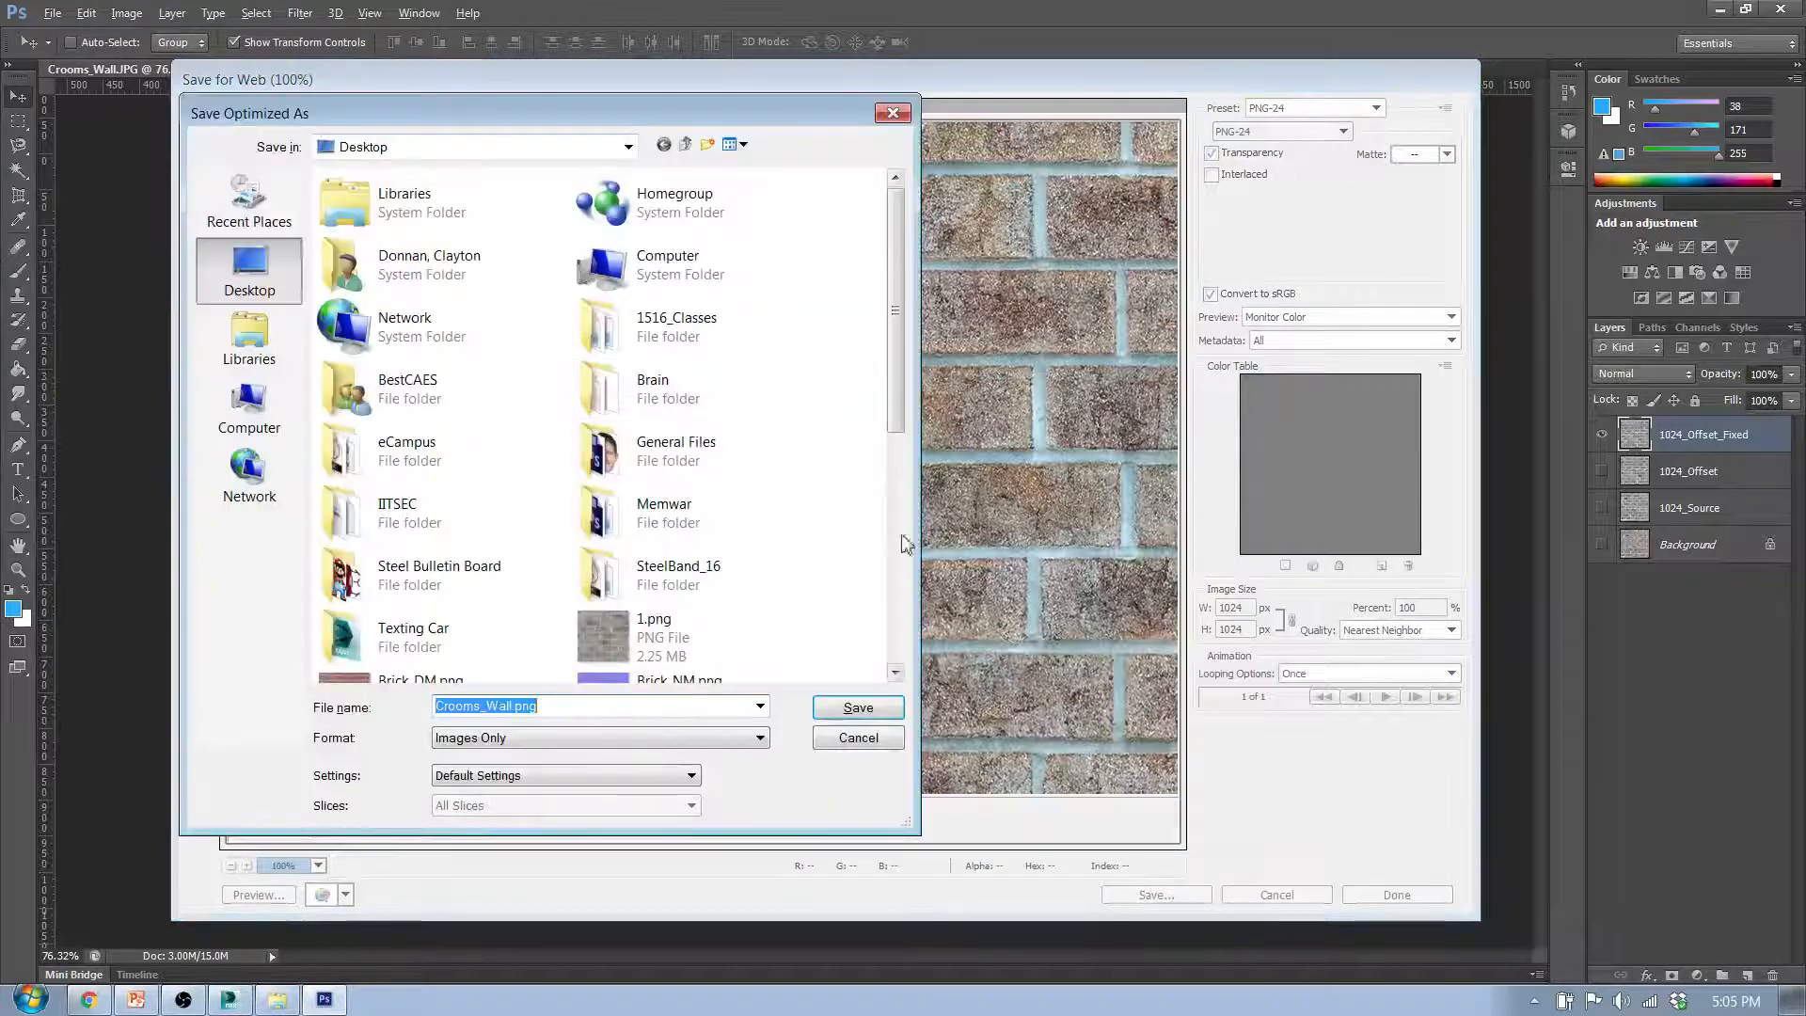
left_click_drag(899, 402, 898, 633)
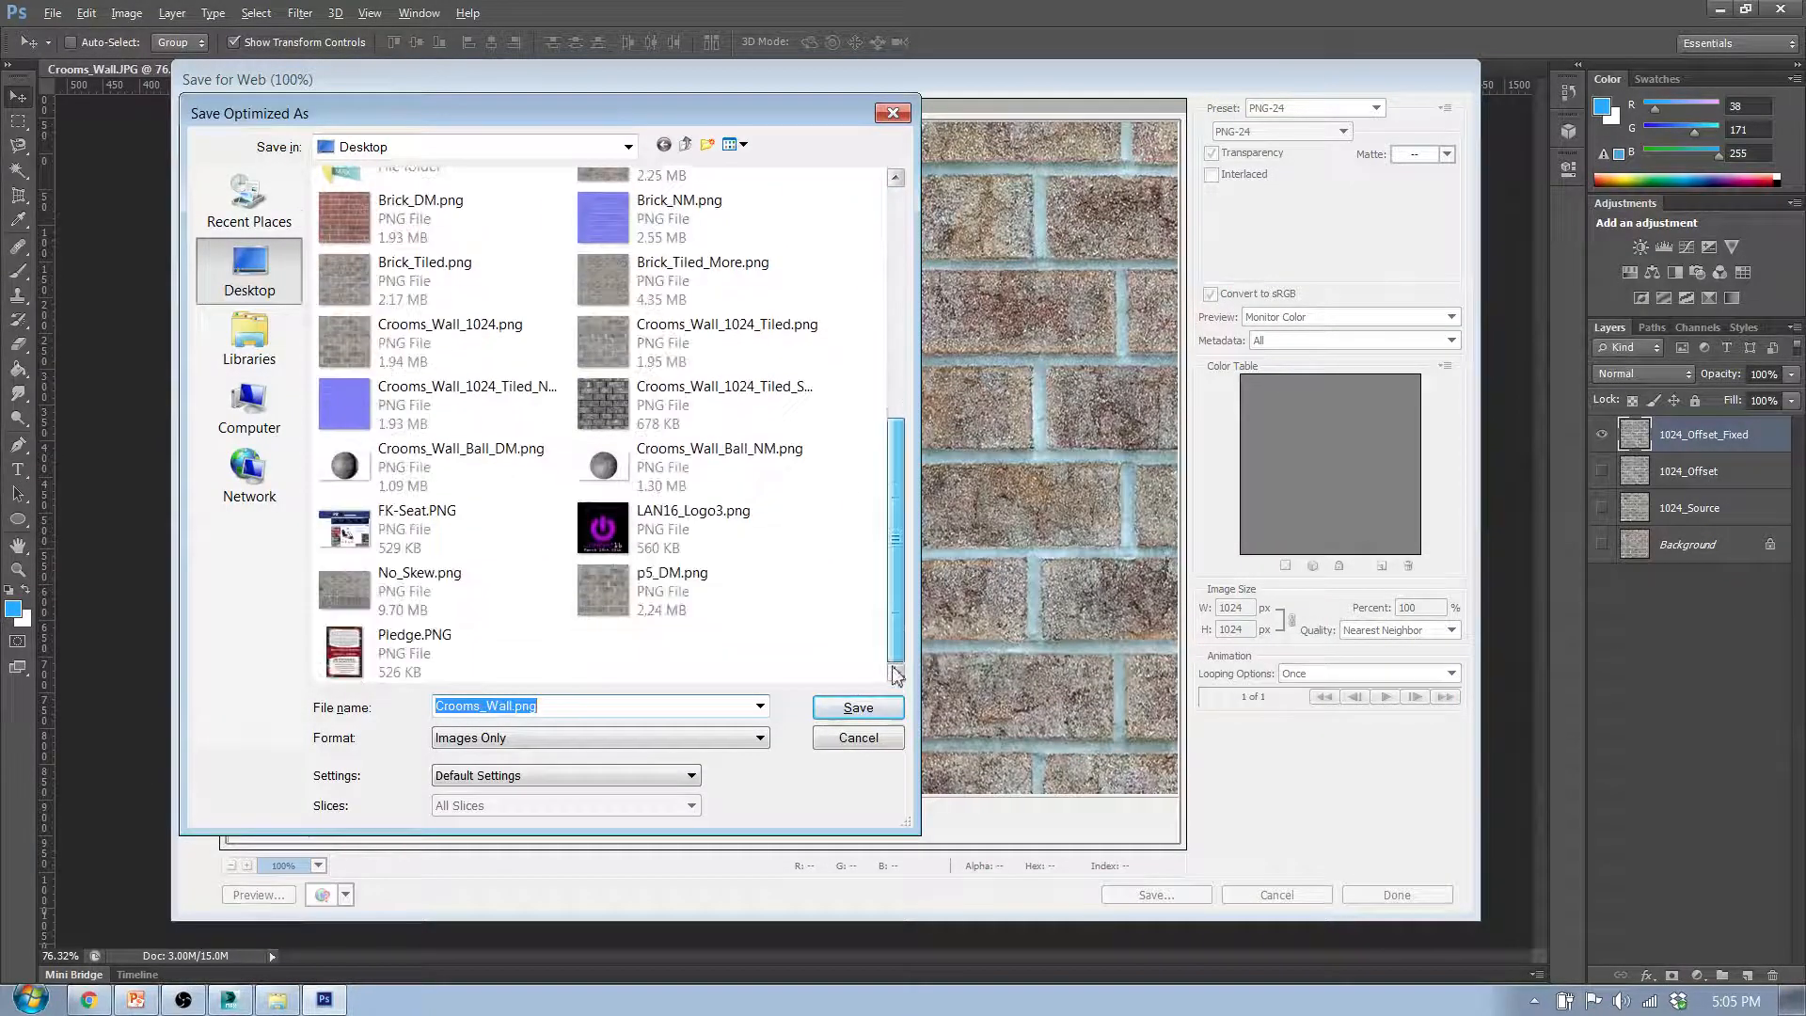
left_click(516, 711)
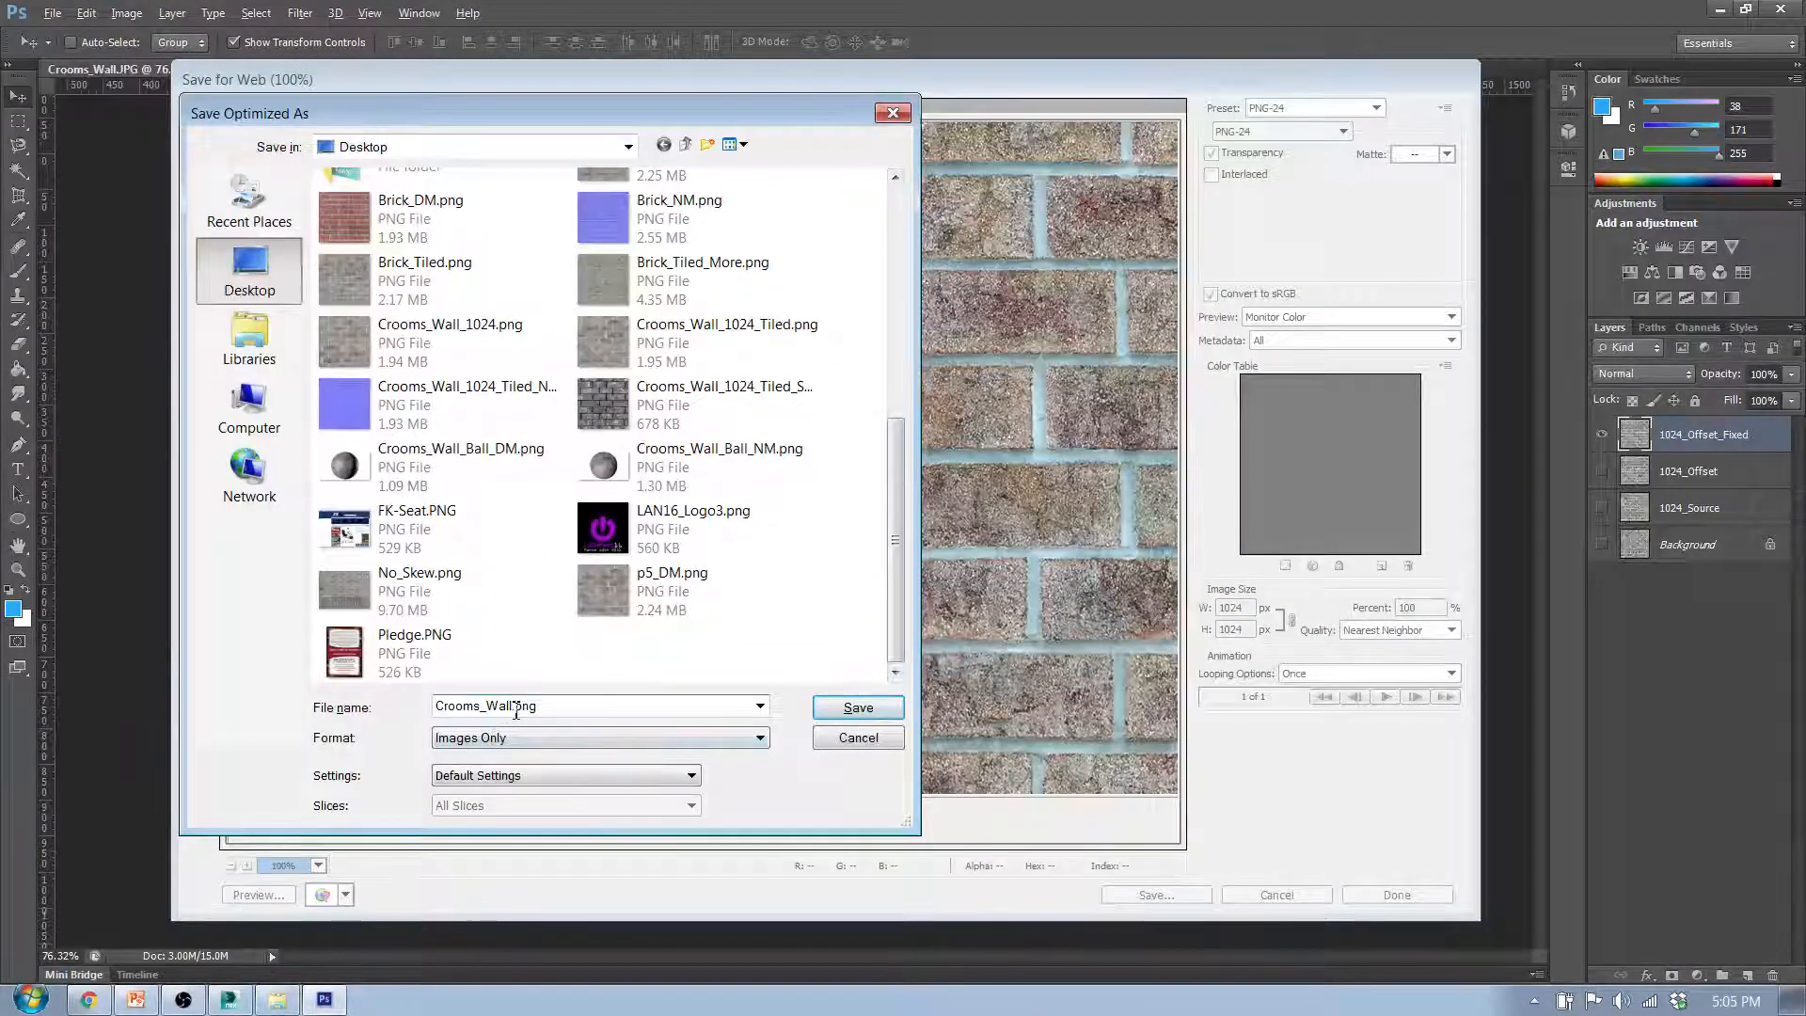
left_click_drag(516, 710, 370, 684)
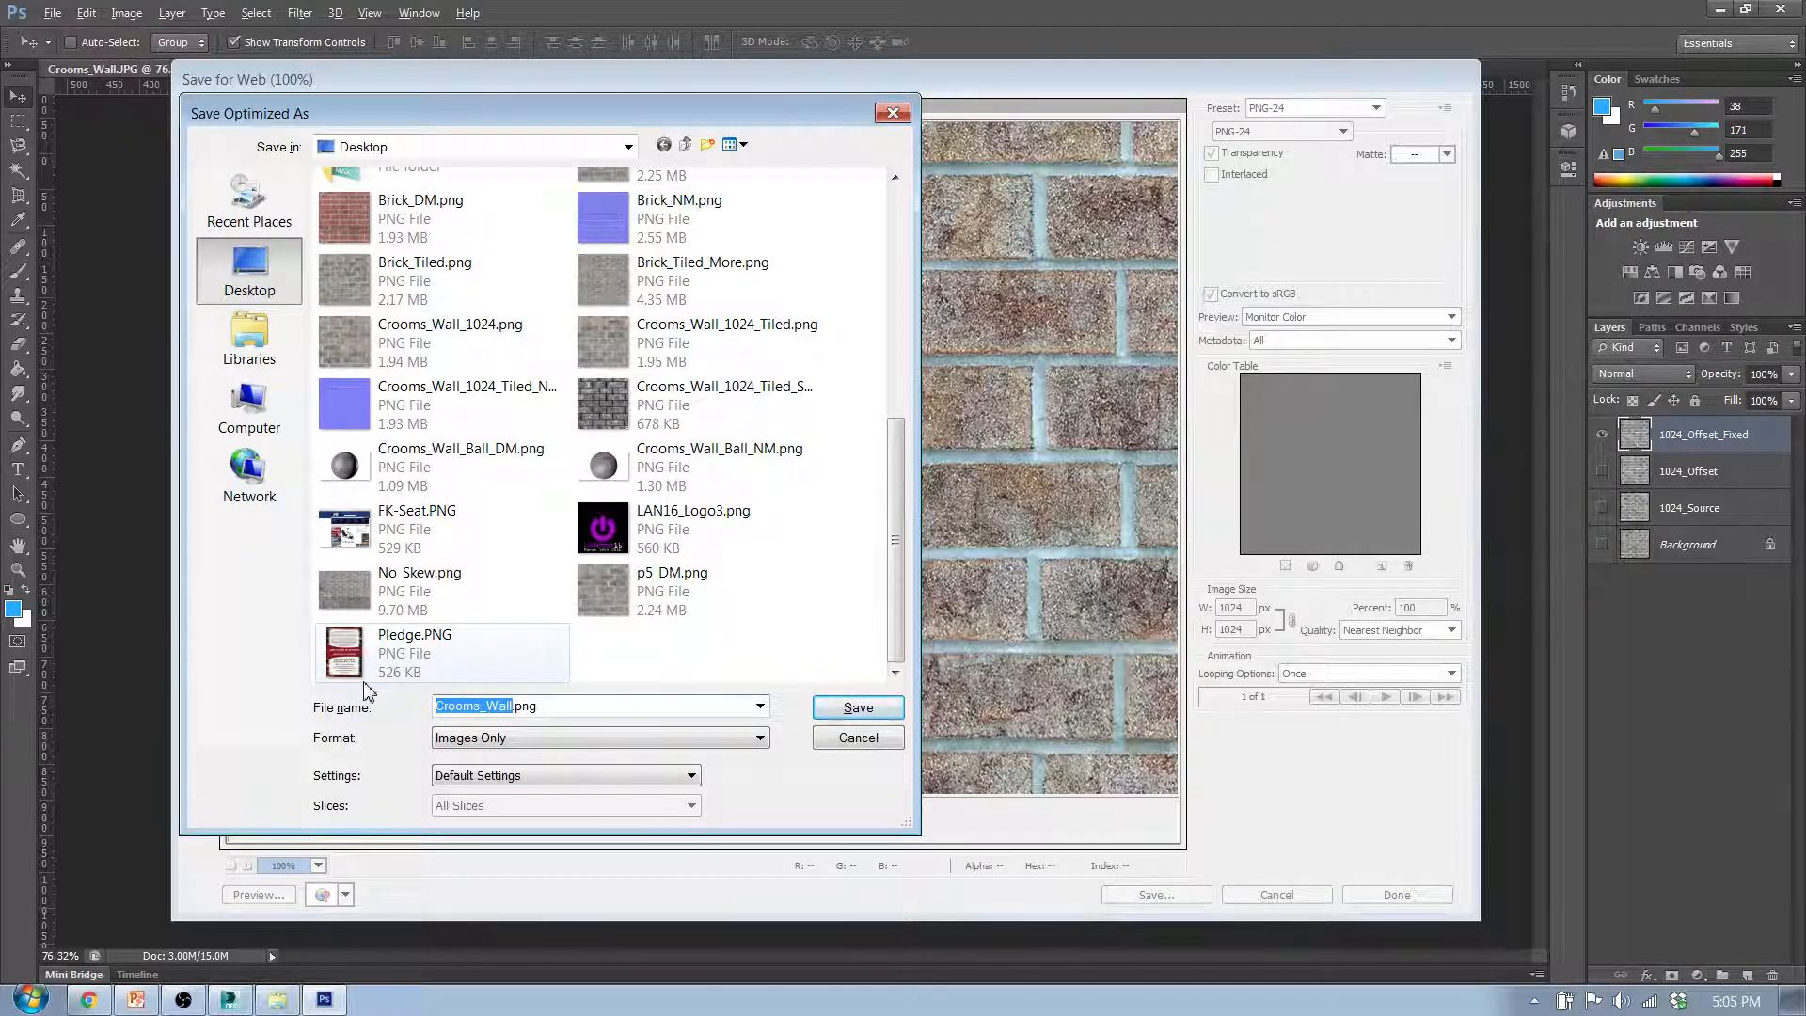
left_click(577, 705)
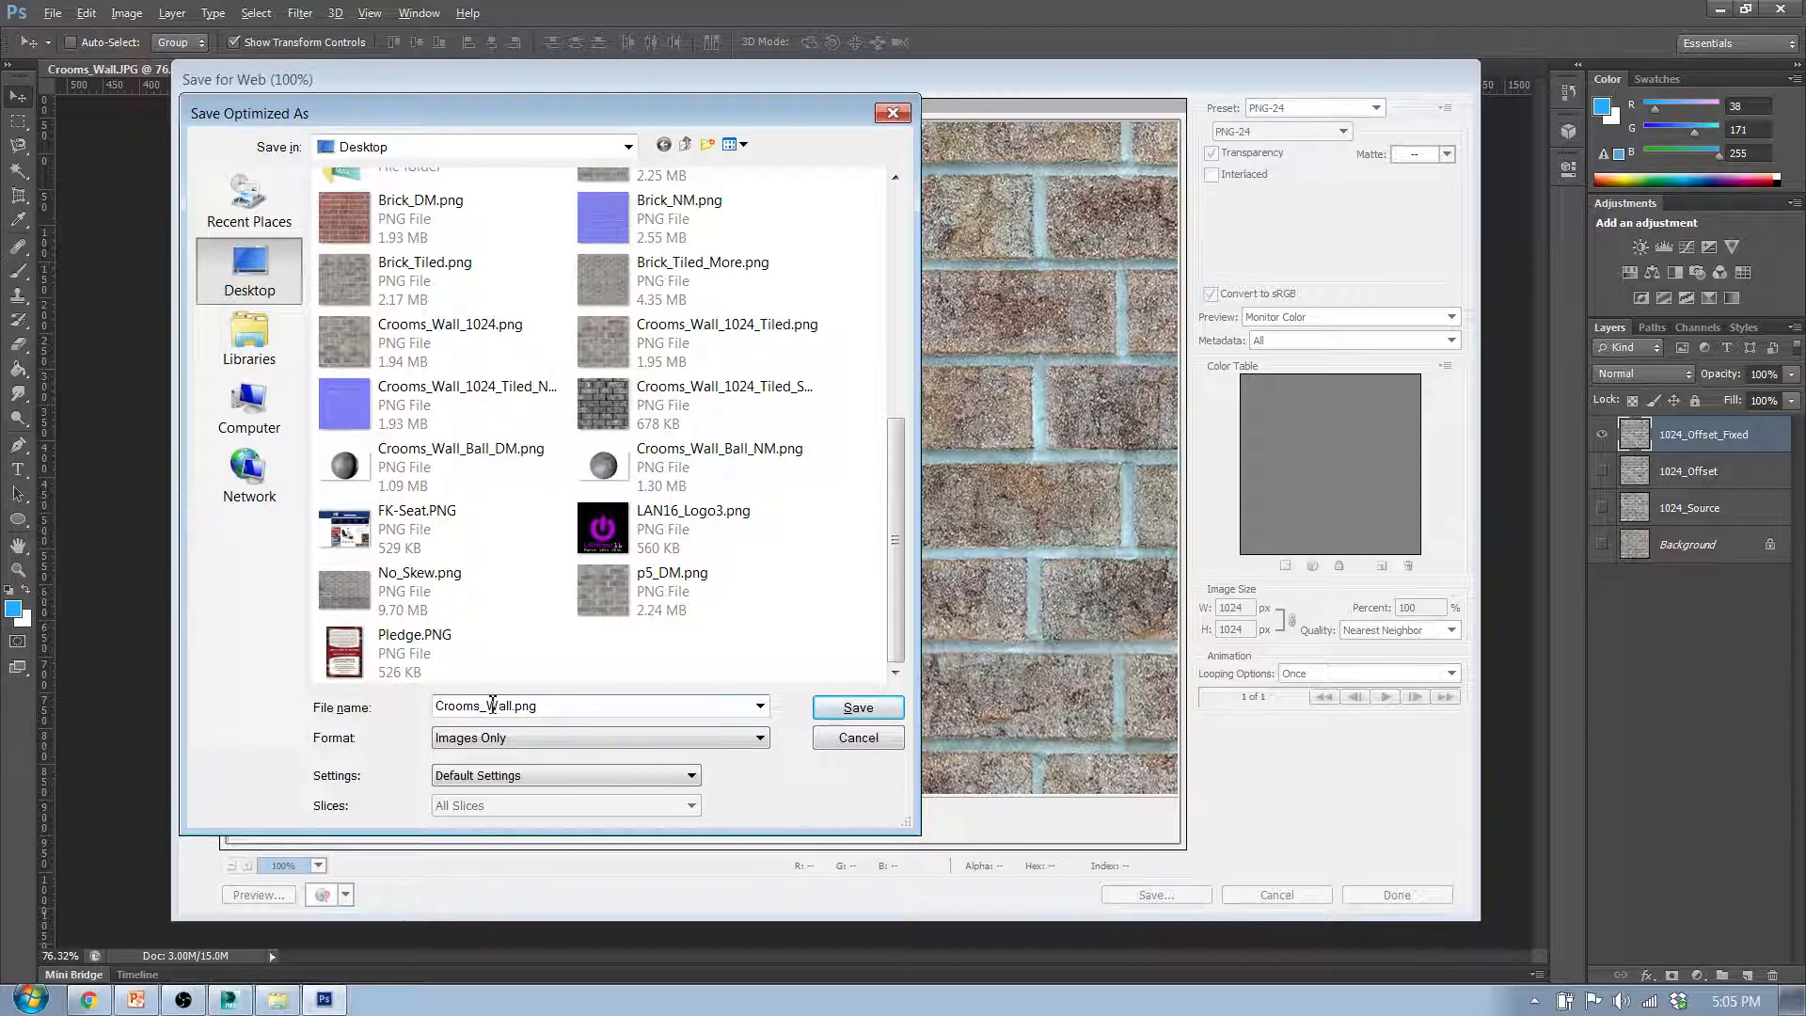
left_click_drag(481, 706, 401, 704)
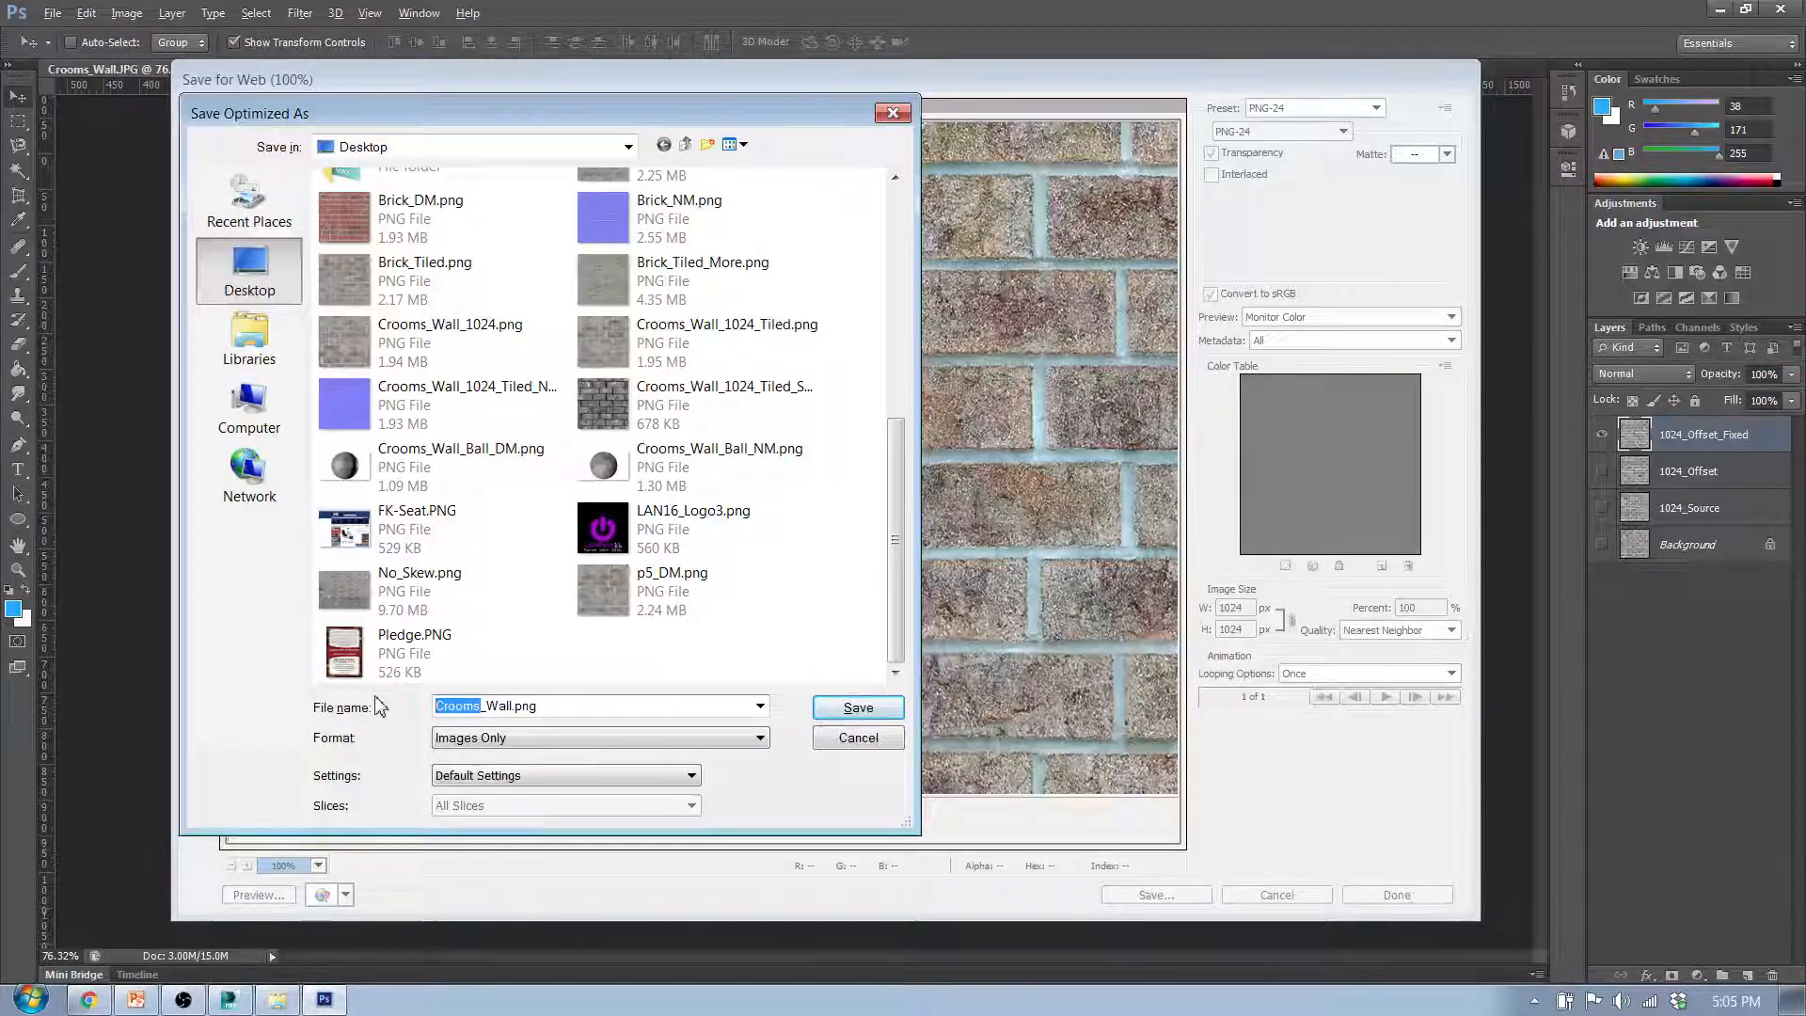
type("1024")
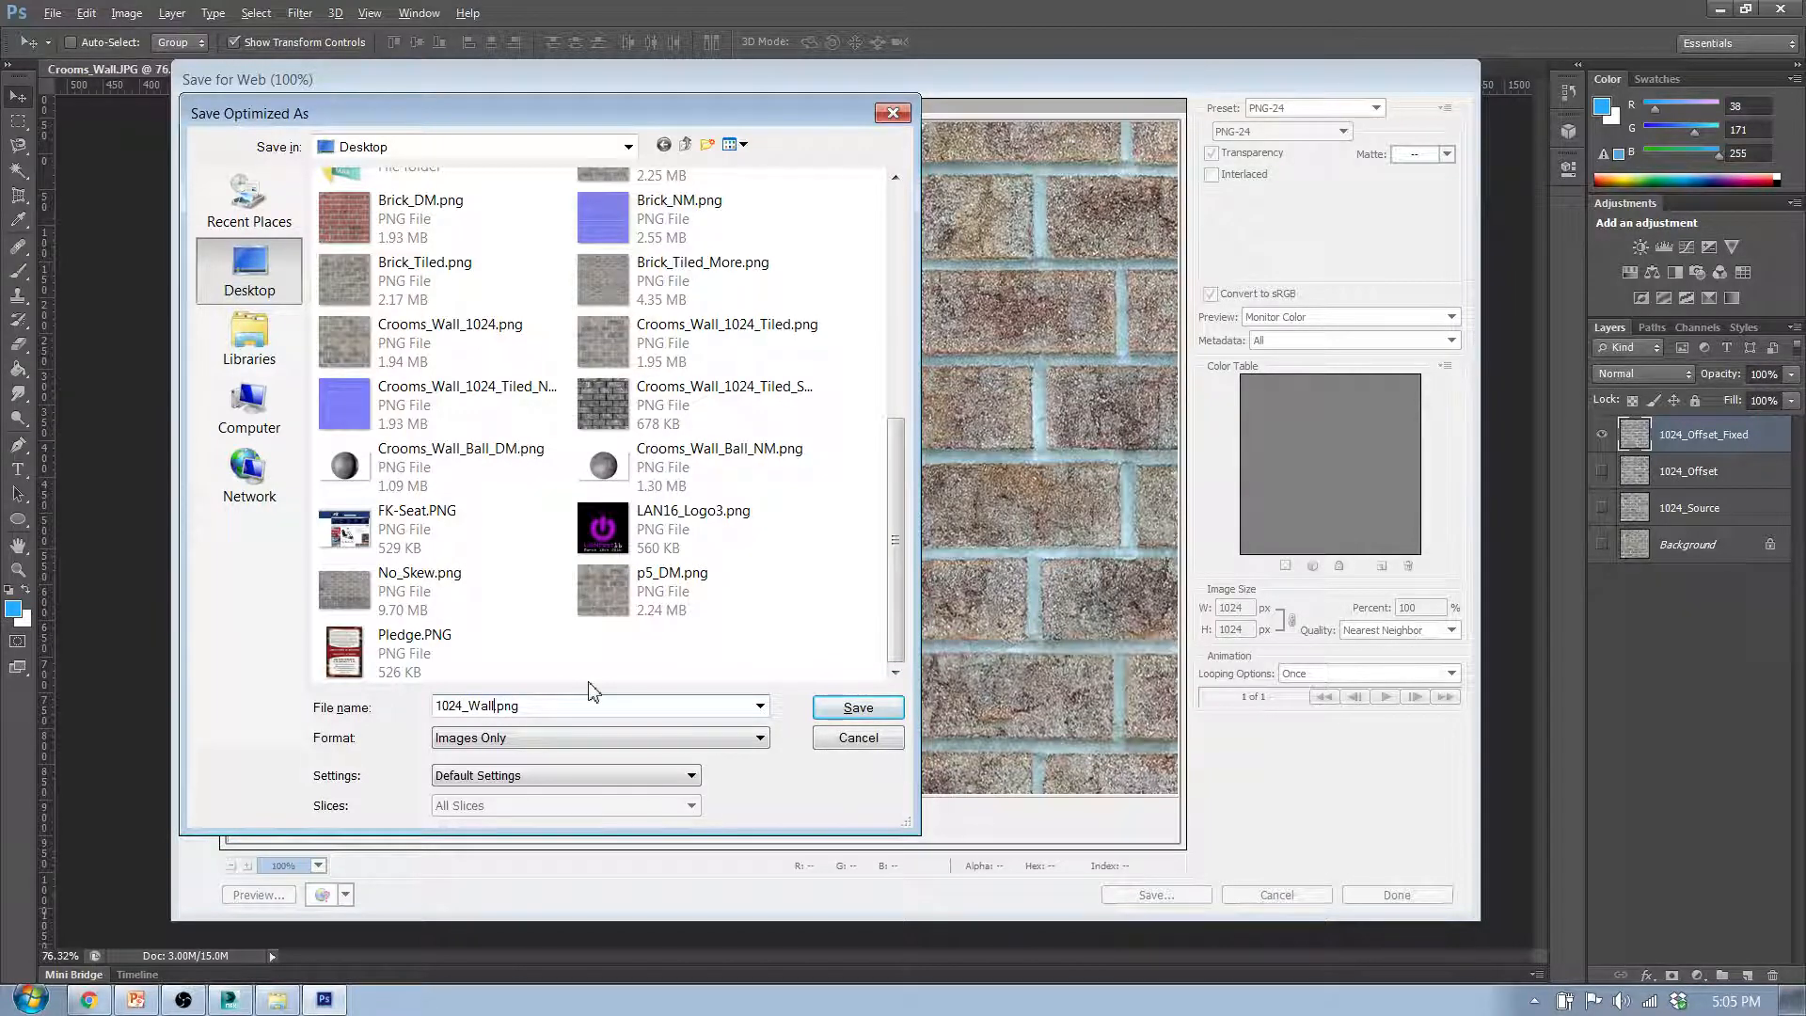
type("Tileable")
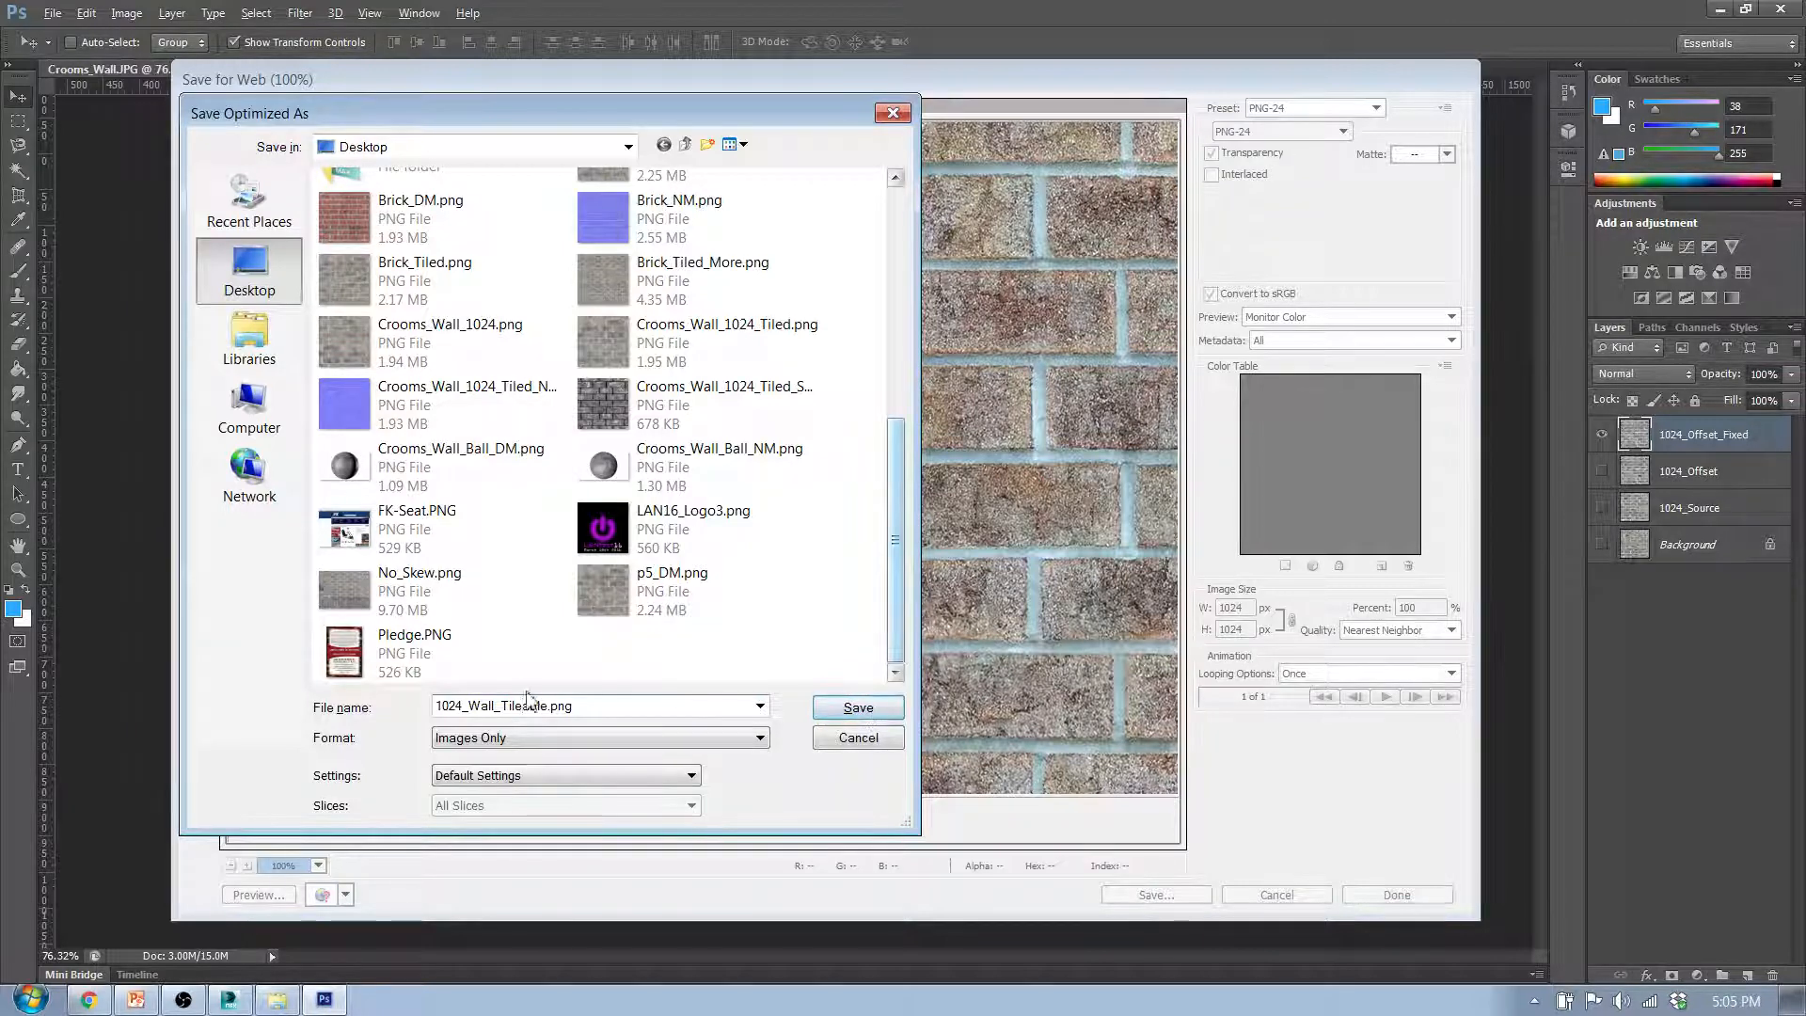
left_click(858, 707)
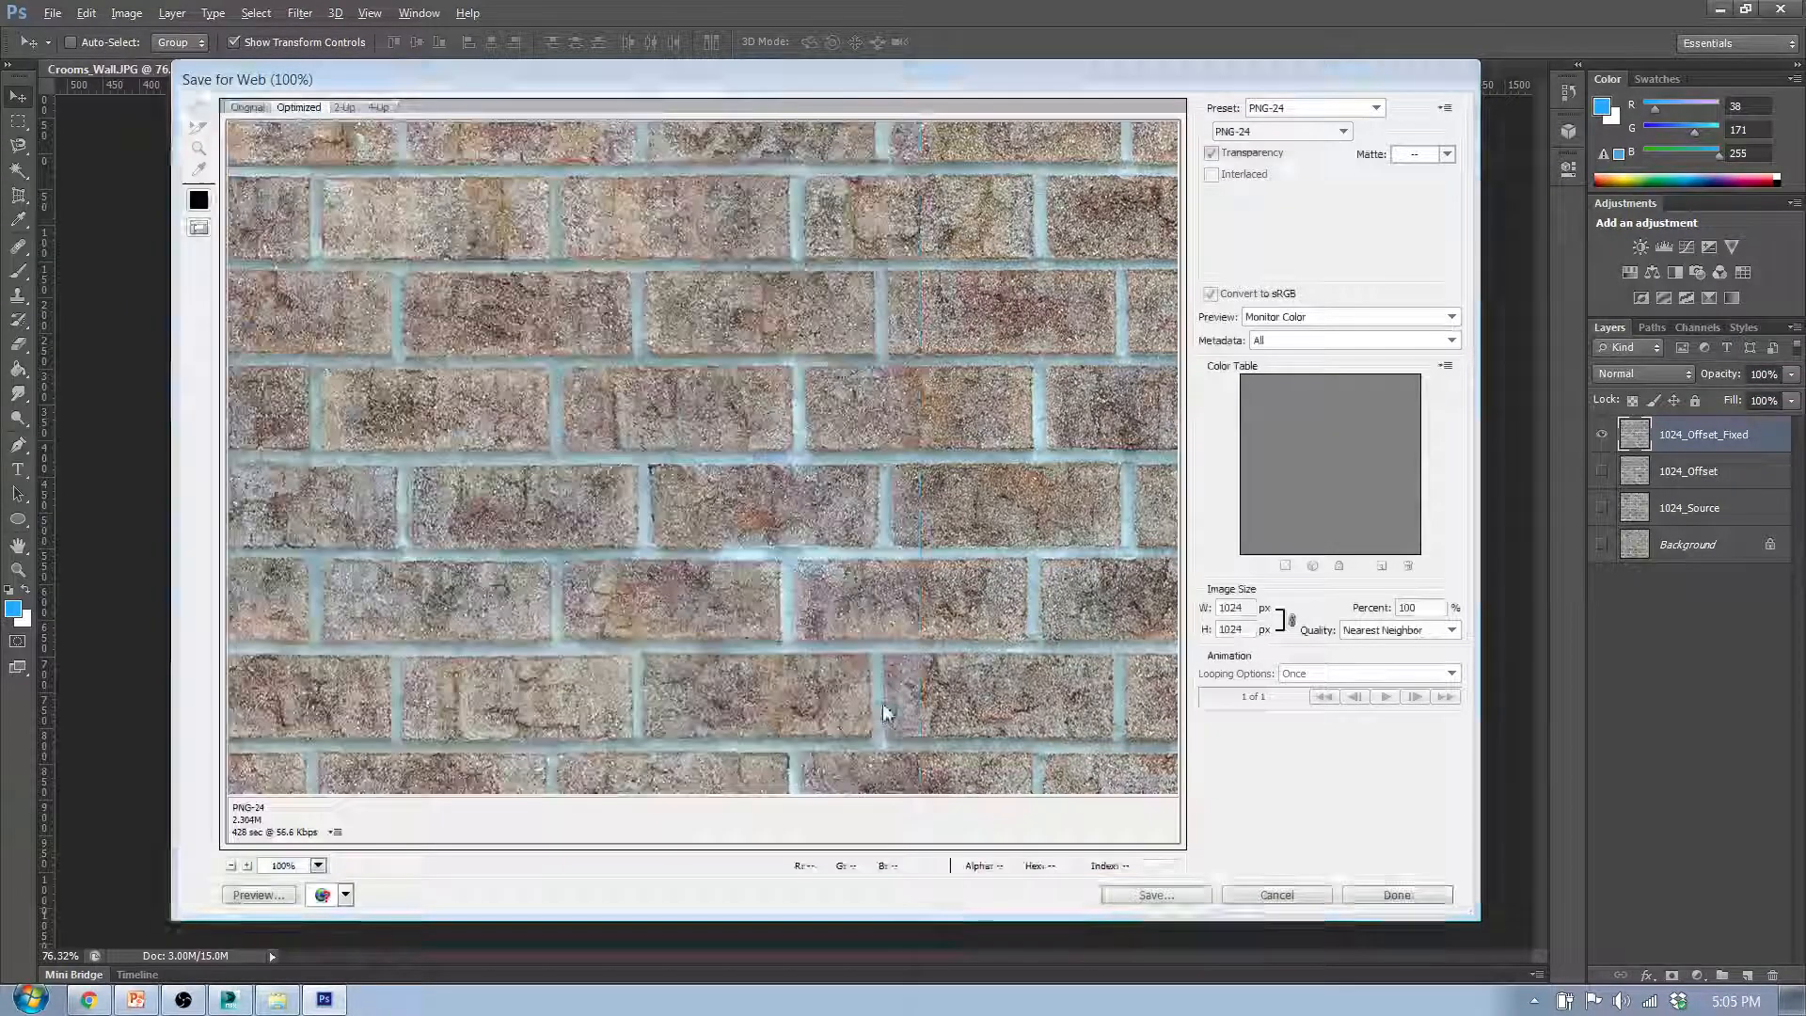